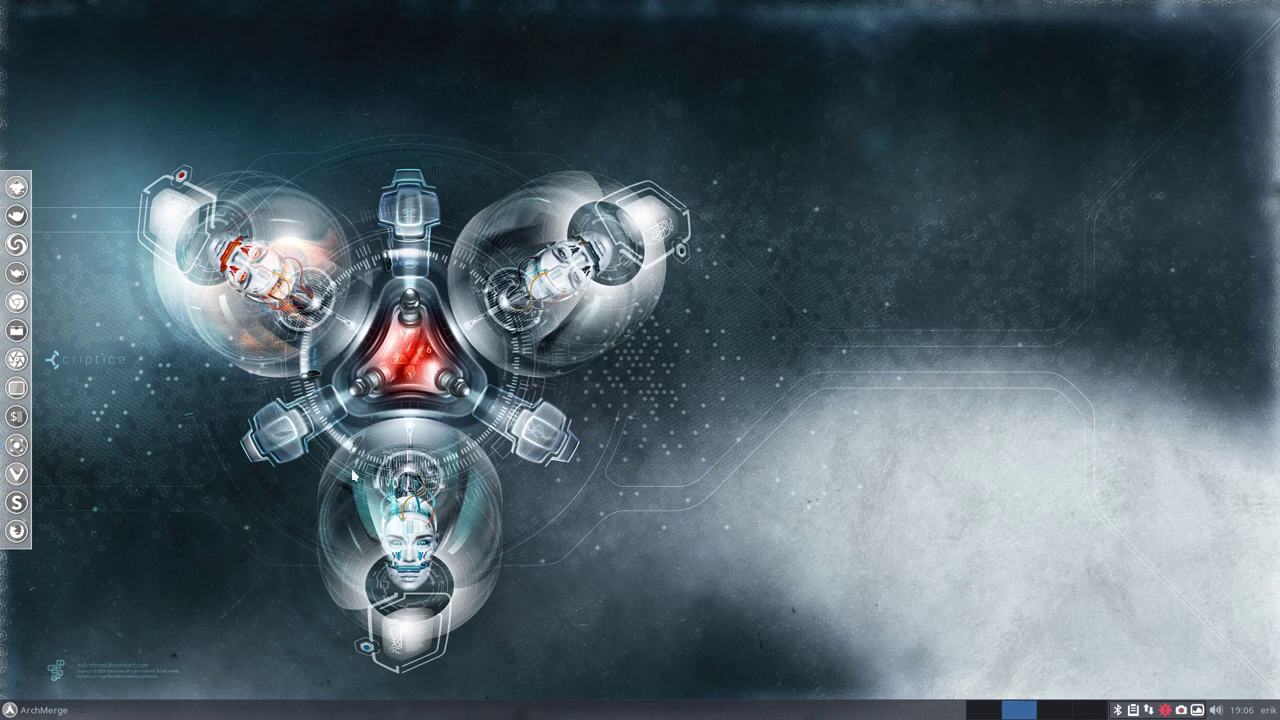
Open the desktop background settings on the next workspace and move the dialog higher on the desktop.
{"action": "key", "text": "ctrl+alt+Right"}
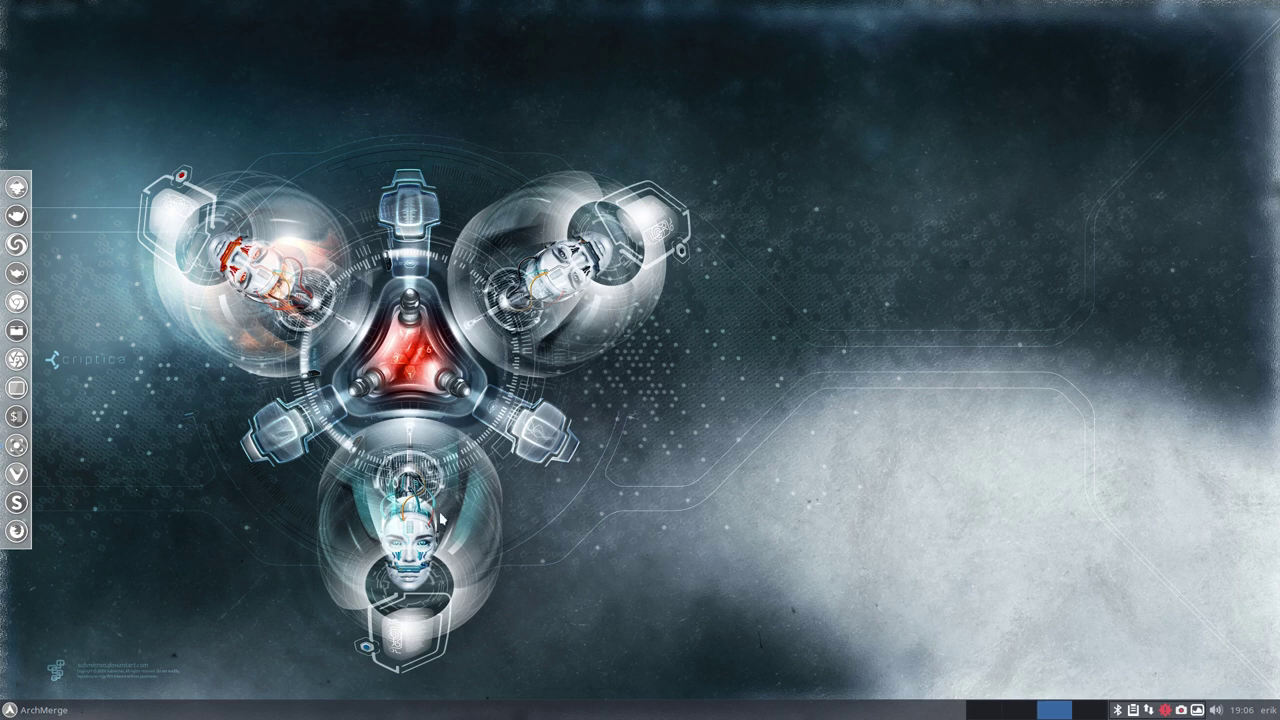
{"action": "right_click", "coordinate": [527, 236]}
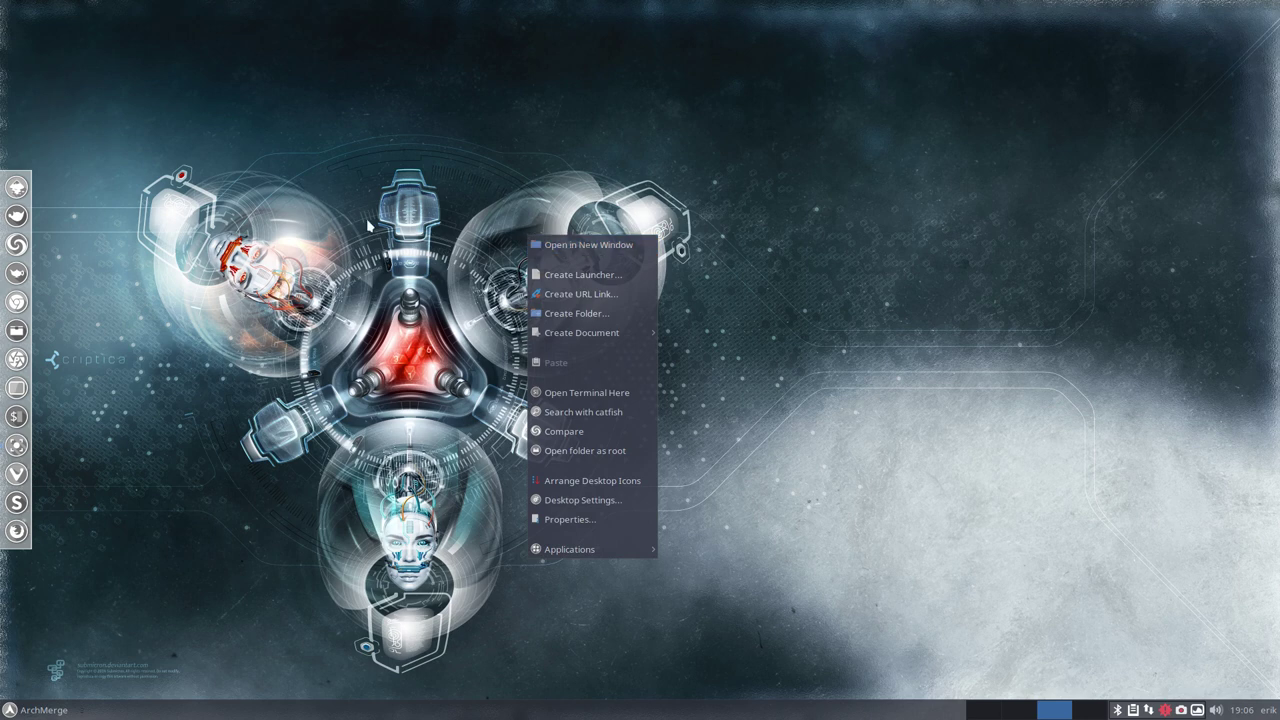
{"action": "mouse_move", "coordinate": [590, 554]}
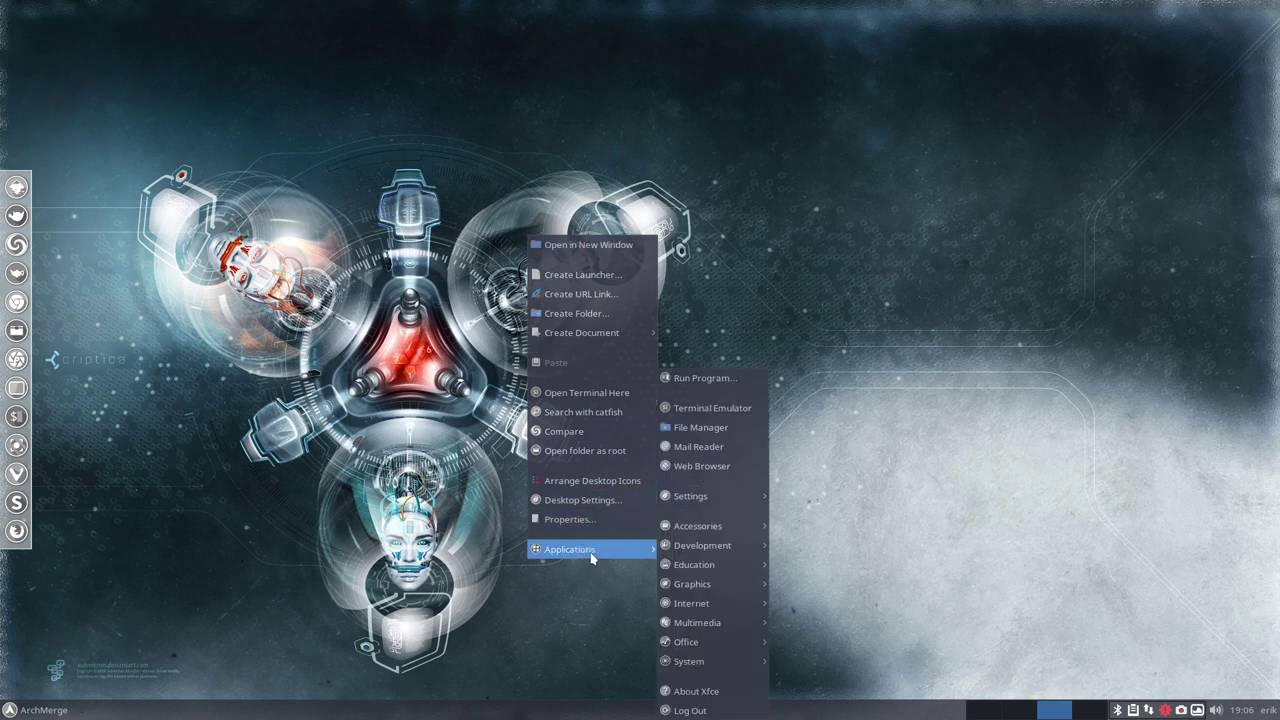
{"action": "left_click", "coordinate": [588, 500]}
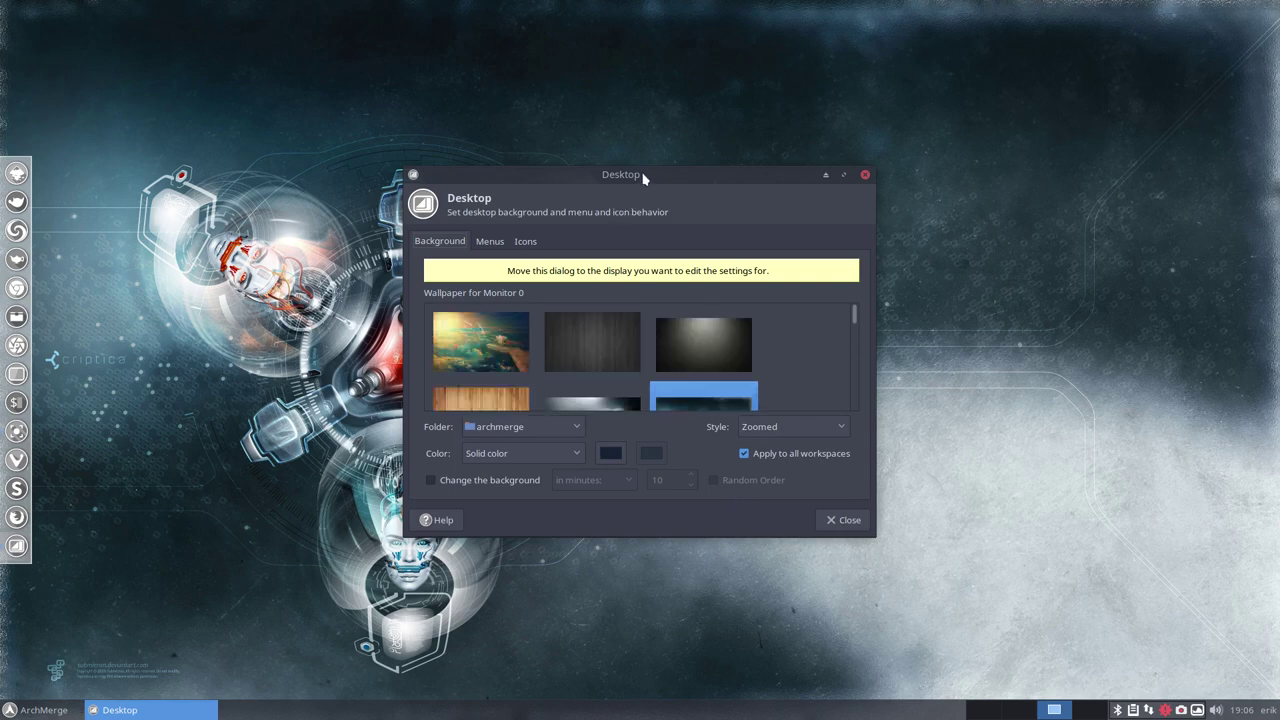
{"action": "left_click_drag", "start_coordinate": [644, 170], "coordinate": [672, 49]}
Try several wallpapers from the archmerge folder, finish with the DNA strand image, and close the desktop settings.
{"action": "left_click", "coordinate": [508, 220]}
{"action": "left_click", "coordinate": [620, 220]}
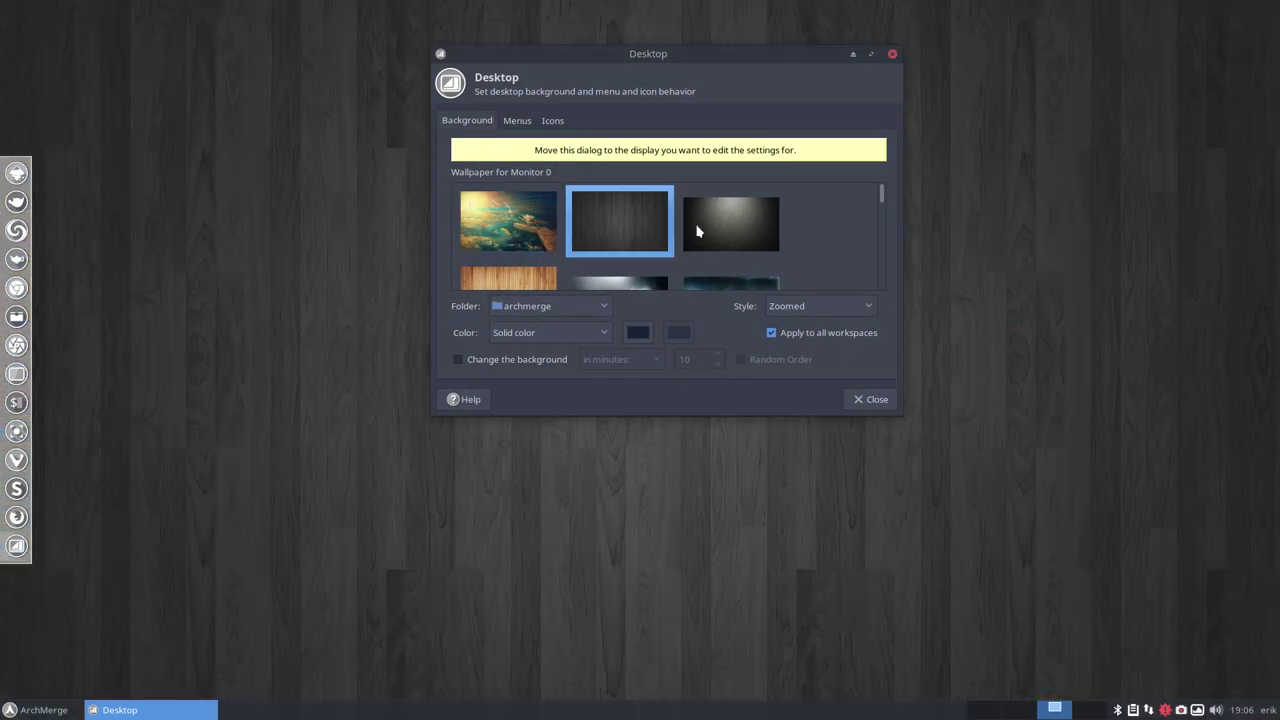
{"action": "left_click", "coordinate": [715, 225]}
{"action": "scroll", "coordinate": [728, 290], "scroll_direction": "down", "scroll_amount": 2}
{"action": "left_click", "coordinate": [730, 256]}
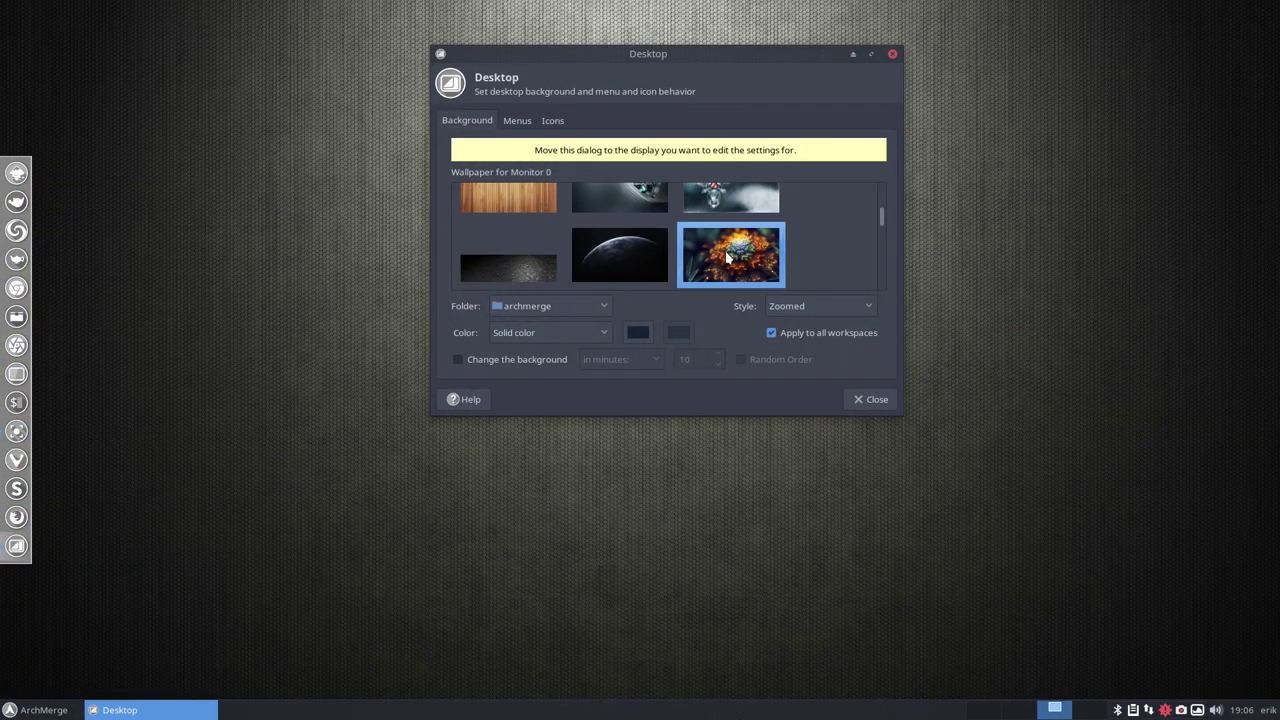
{"action": "left_click", "coordinate": [577, 258]}
{"action": "left_click", "coordinate": [545, 268]}
{"action": "scroll", "coordinate": [544, 275], "scroll_direction": "down", "scroll_amount": 2}
{"action": "left_click", "coordinate": [620, 250]}
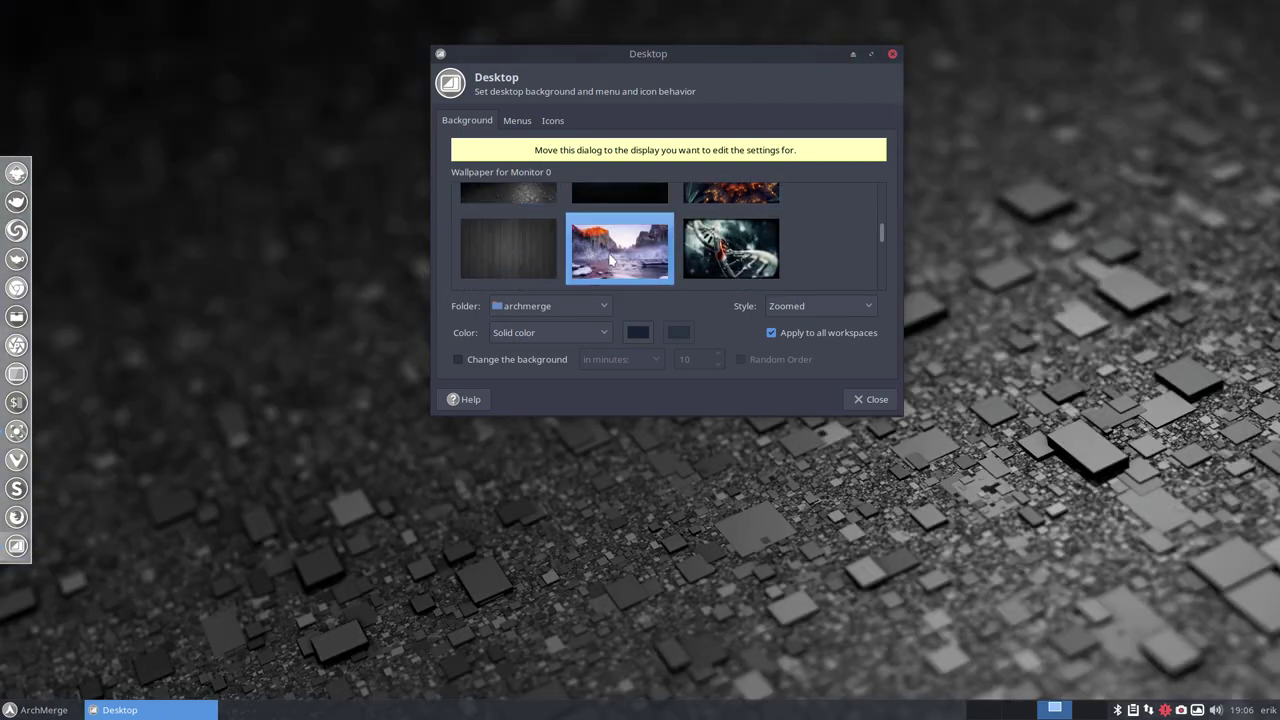
{"action": "left_click", "coordinate": [533, 255]}
{"action": "left_click", "coordinate": [708, 254]}
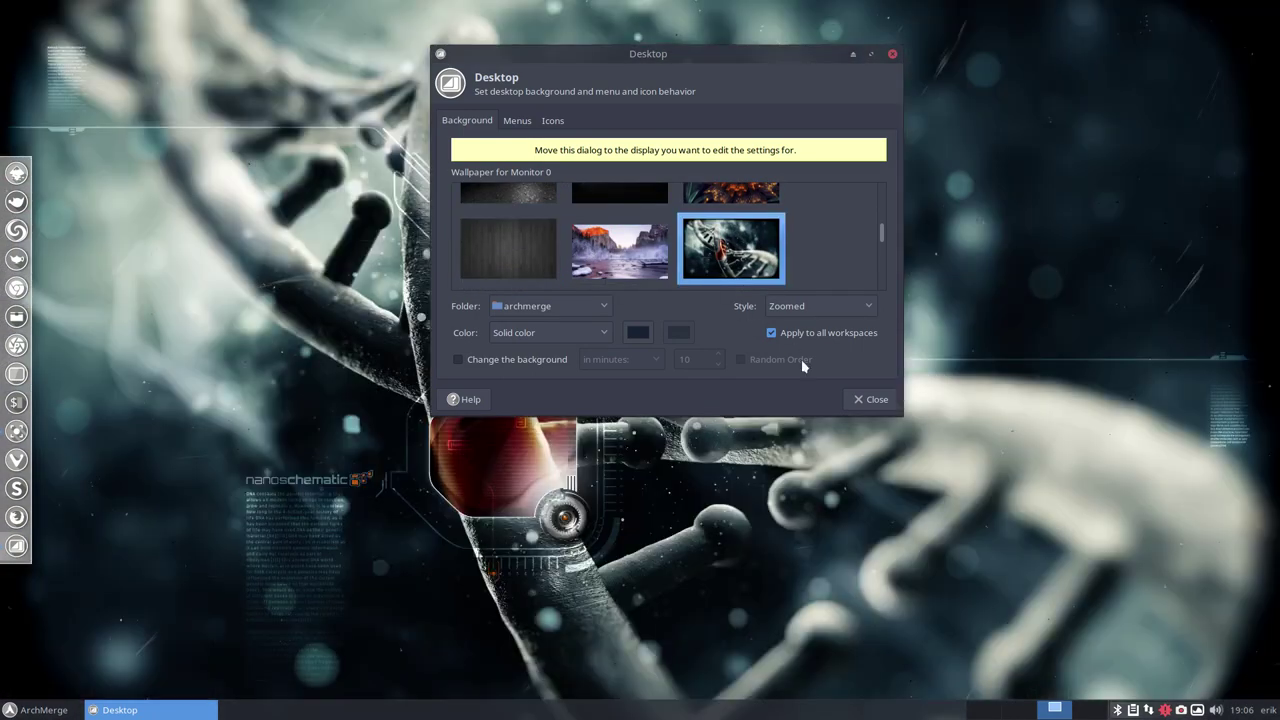
{"action": "left_click", "coordinate": [866, 399]}
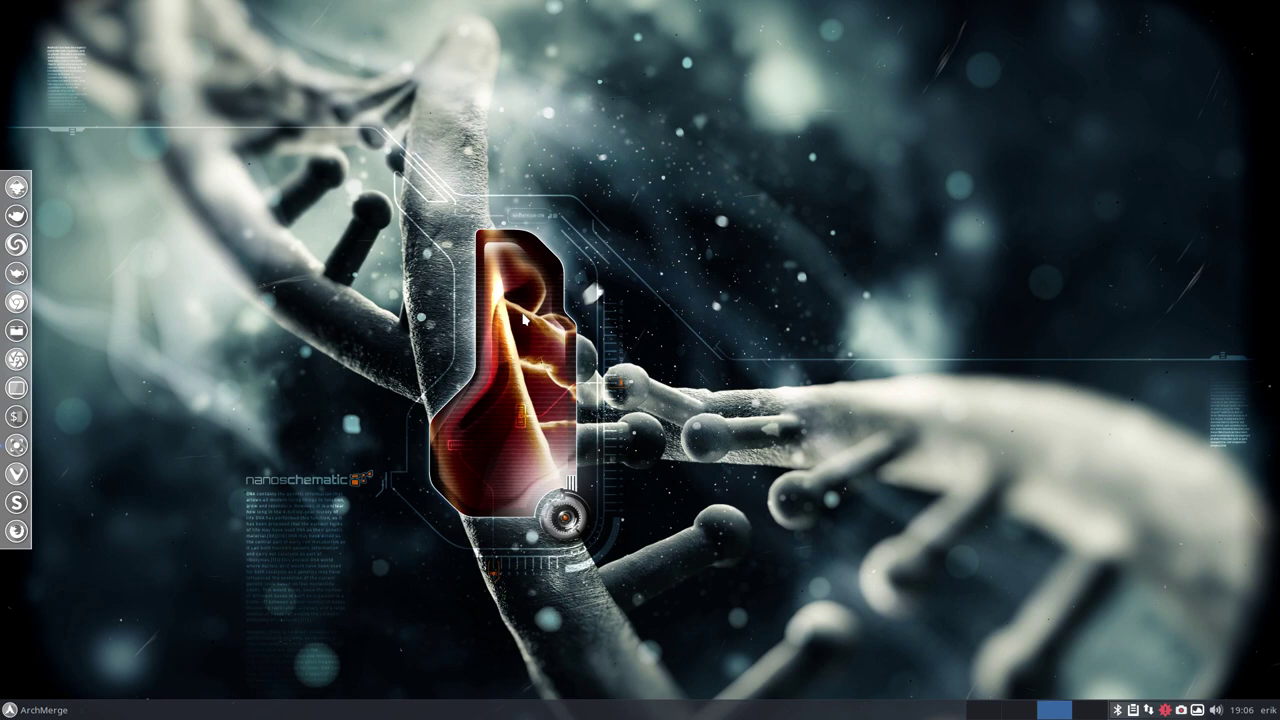
Change to the next wallpaper with Variety and show its Wallpaper Selector.
{"action": "left_click", "coordinate": [1199, 711]}
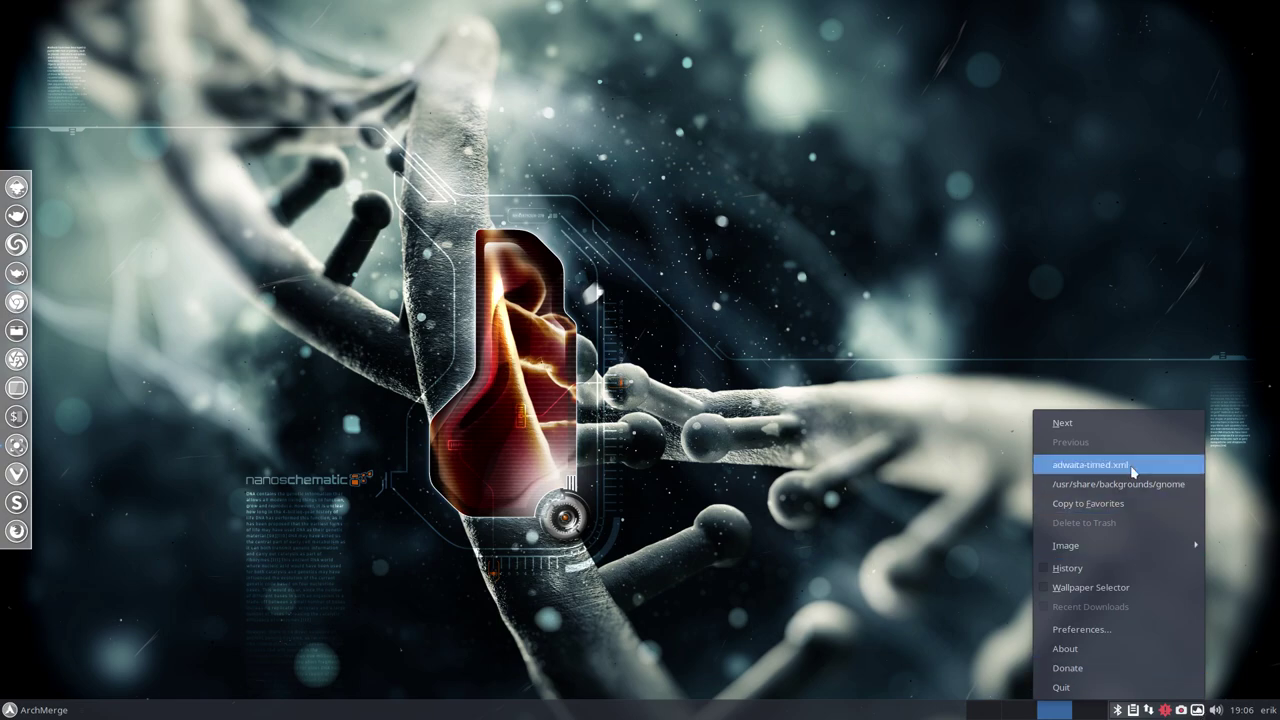
{"action": "left_click", "coordinate": [1112, 425]}
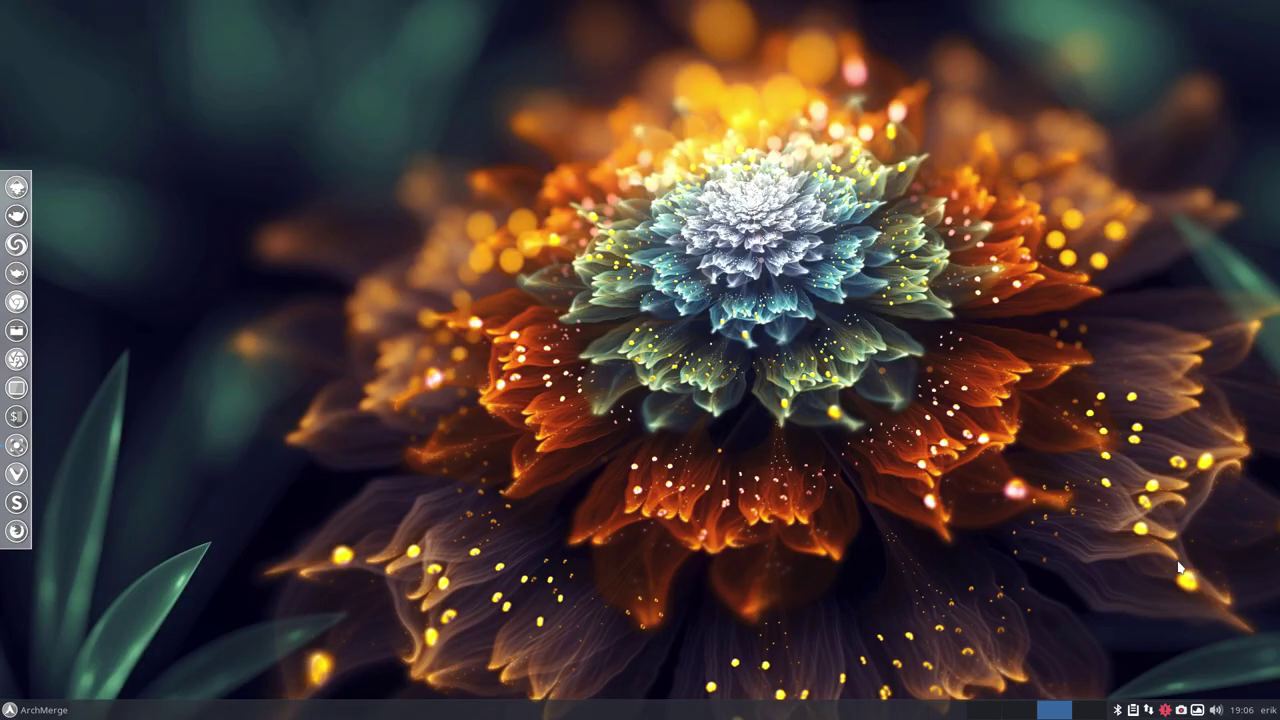
{"action": "left_click", "coordinate": [1198, 712]}
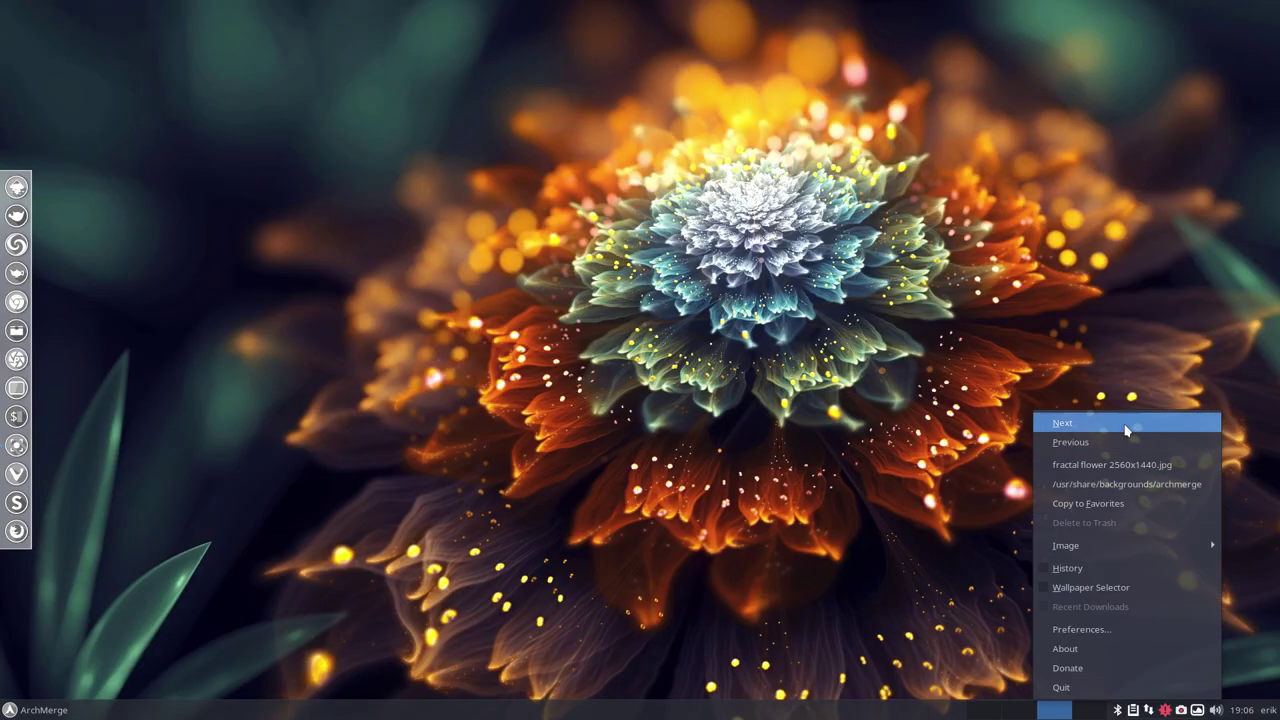
{"action": "left_click", "coordinate": [1110, 590]}
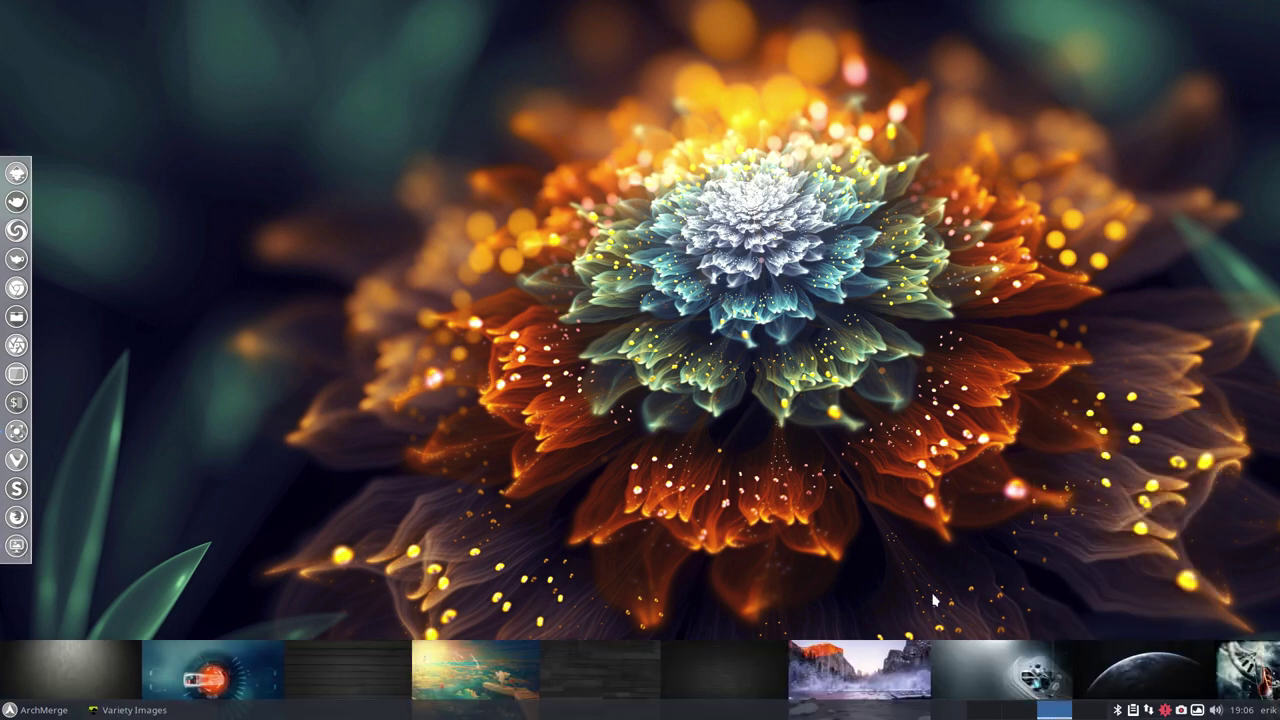
Try several wallpapers in Variety's selector, apply nano-schematic-infraorange-3840x2400.jpg, and close the selector.
{"action": "left_click", "coordinate": [845, 678]}
{"action": "left_click", "coordinate": [988, 678]}
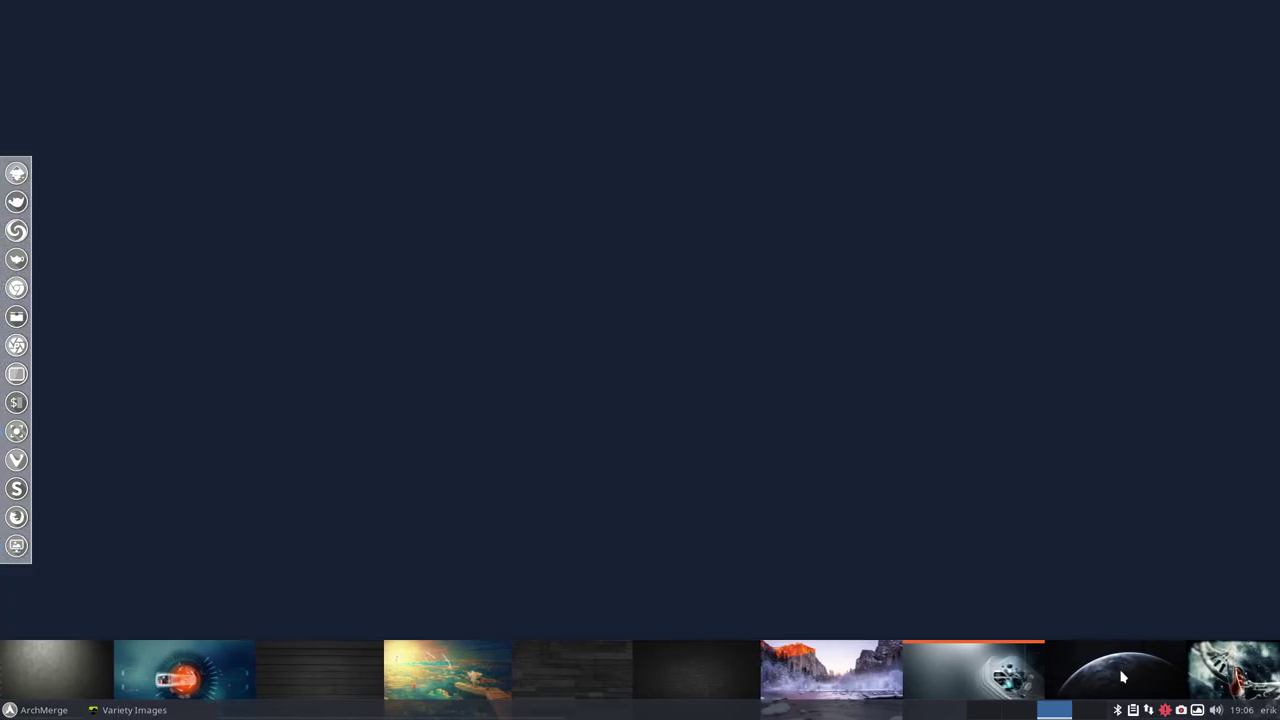
{"action": "left_click", "coordinate": [1110, 678]}
{"action": "left_click", "coordinate": [1113, 678]}
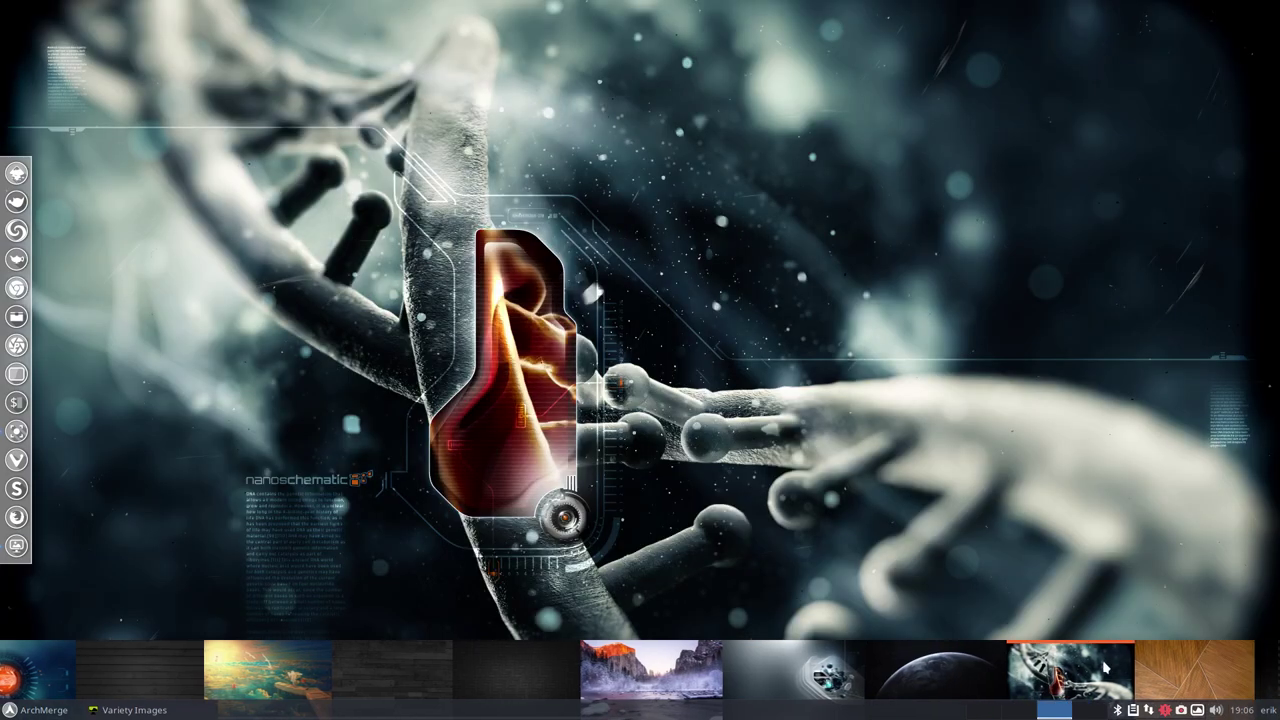
{"action": "right_click", "coordinate": [1037, 656]}
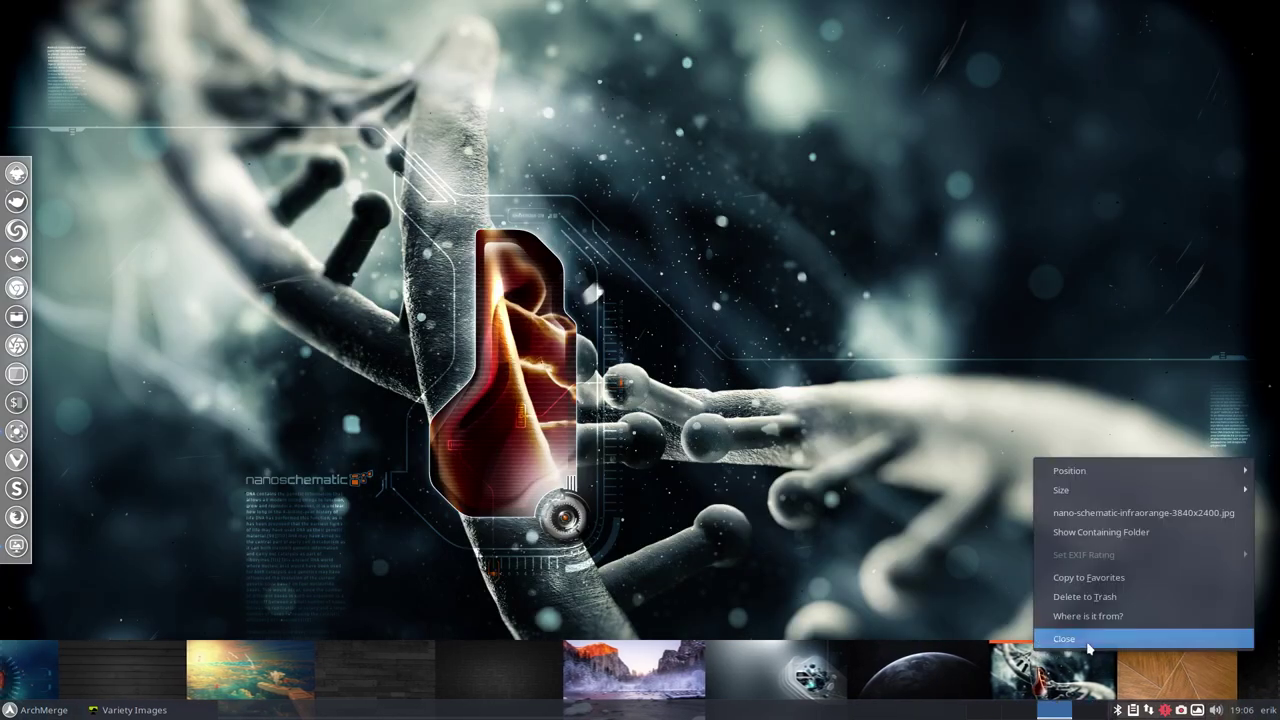
{"action": "left_click", "coordinate": [1064, 638]}
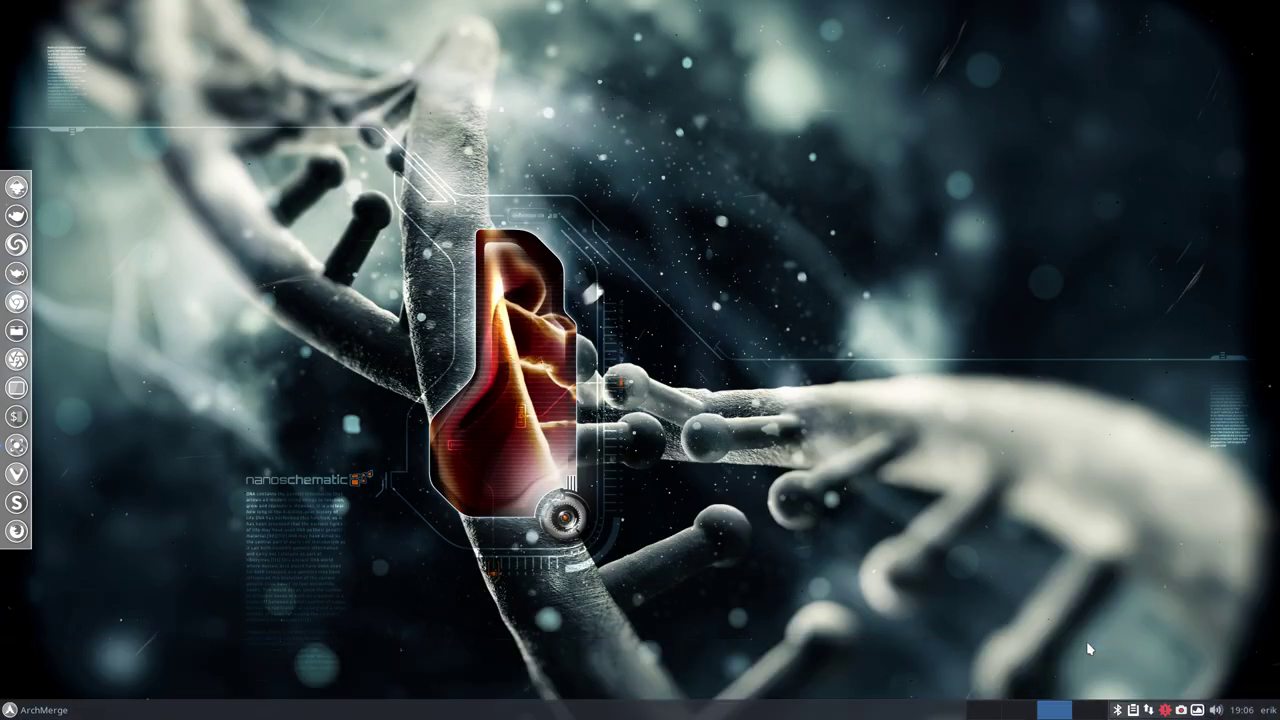
Review the general settings and image sources in Variety's preferences, and close them.
{"action": "left_click", "coordinate": [1197, 710]}
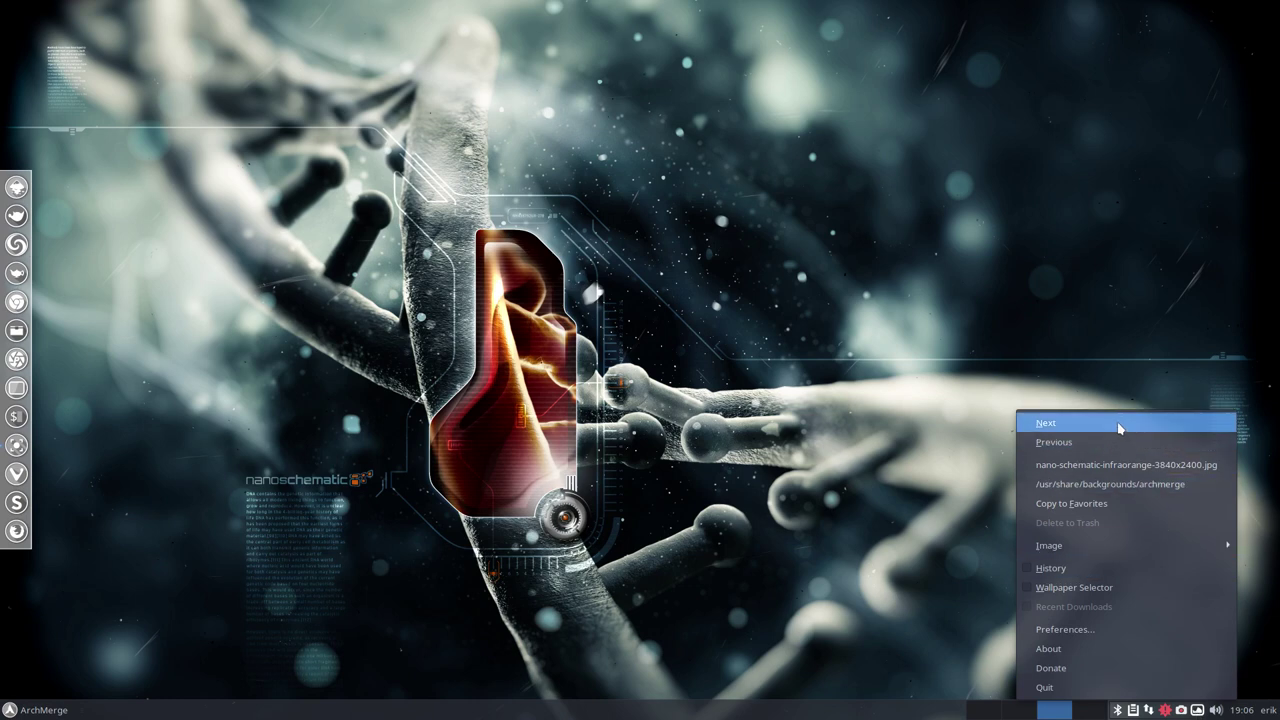
{"action": "left_click", "coordinate": [1087, 628]}
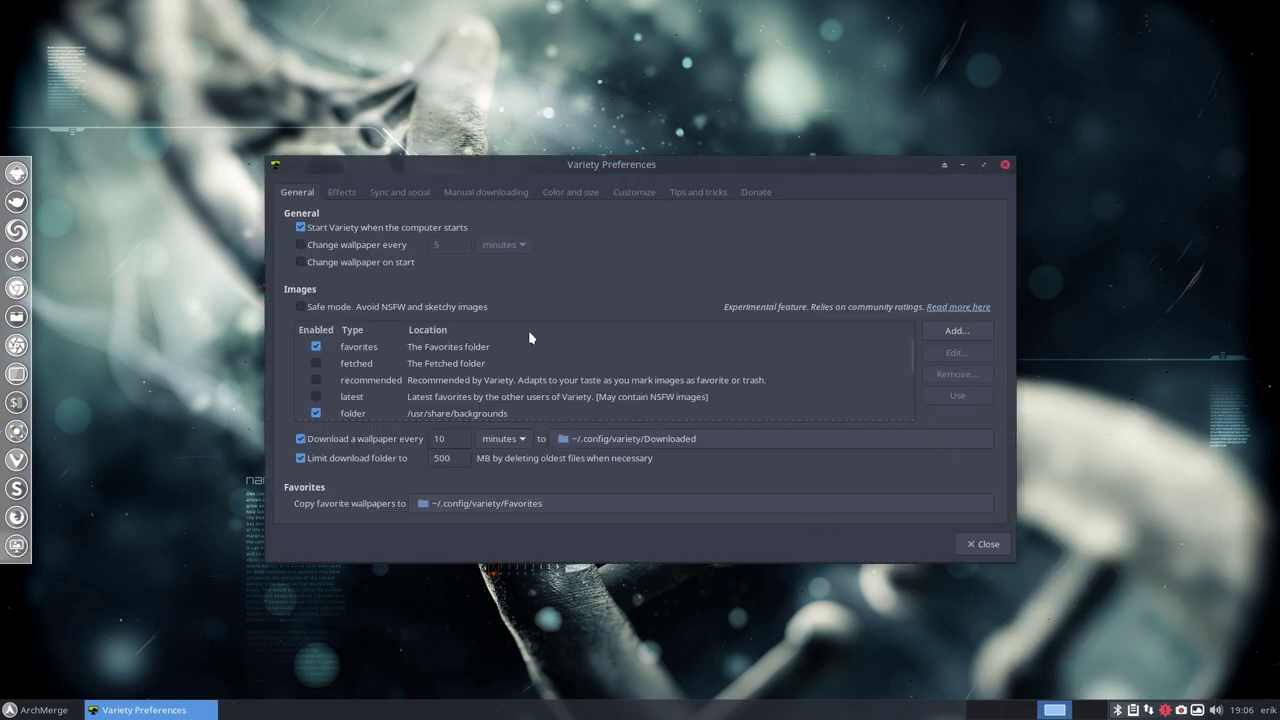
{"action": "scroll", "coordinate": [530, 338], "scroll_direction": "down", "scroll_amount": 1}
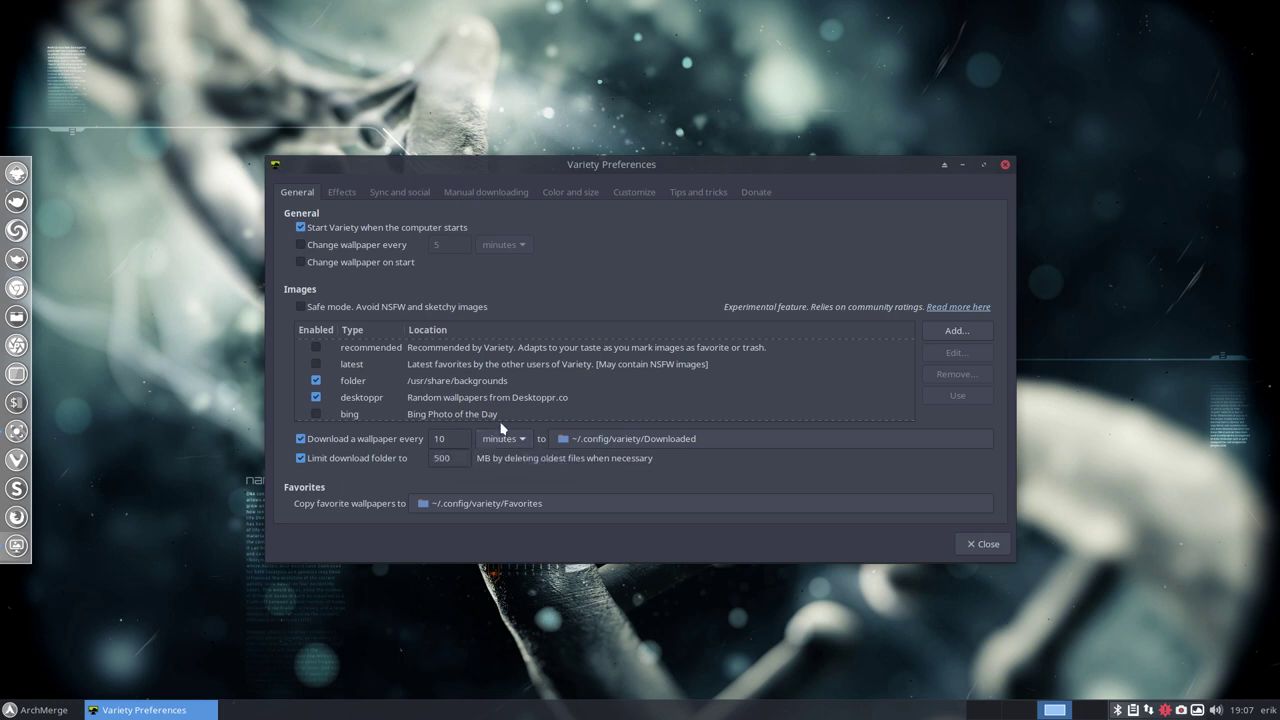
{"action": "left_click", "coordinate": [1005, 166]}
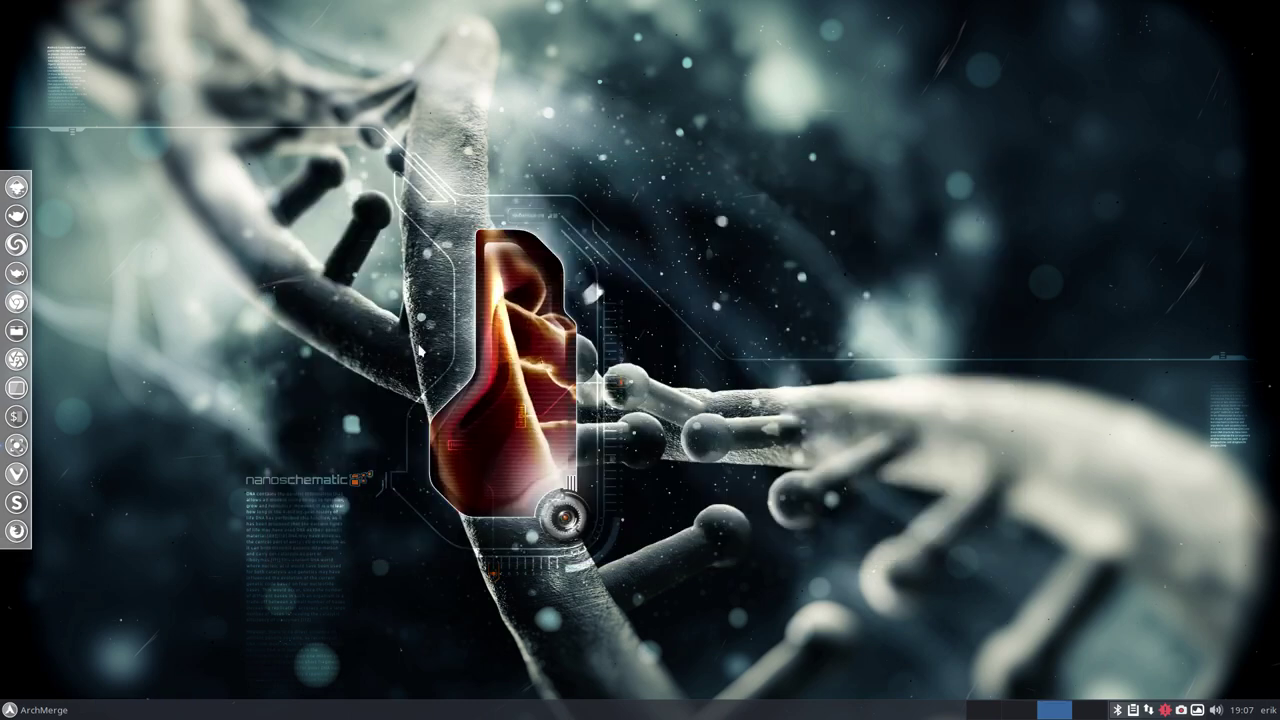
Search the application menu for "keyb" and show the application shortcuts in the Keyboard settings.
{"action": "left_click", "coordinate": [38, 712]}
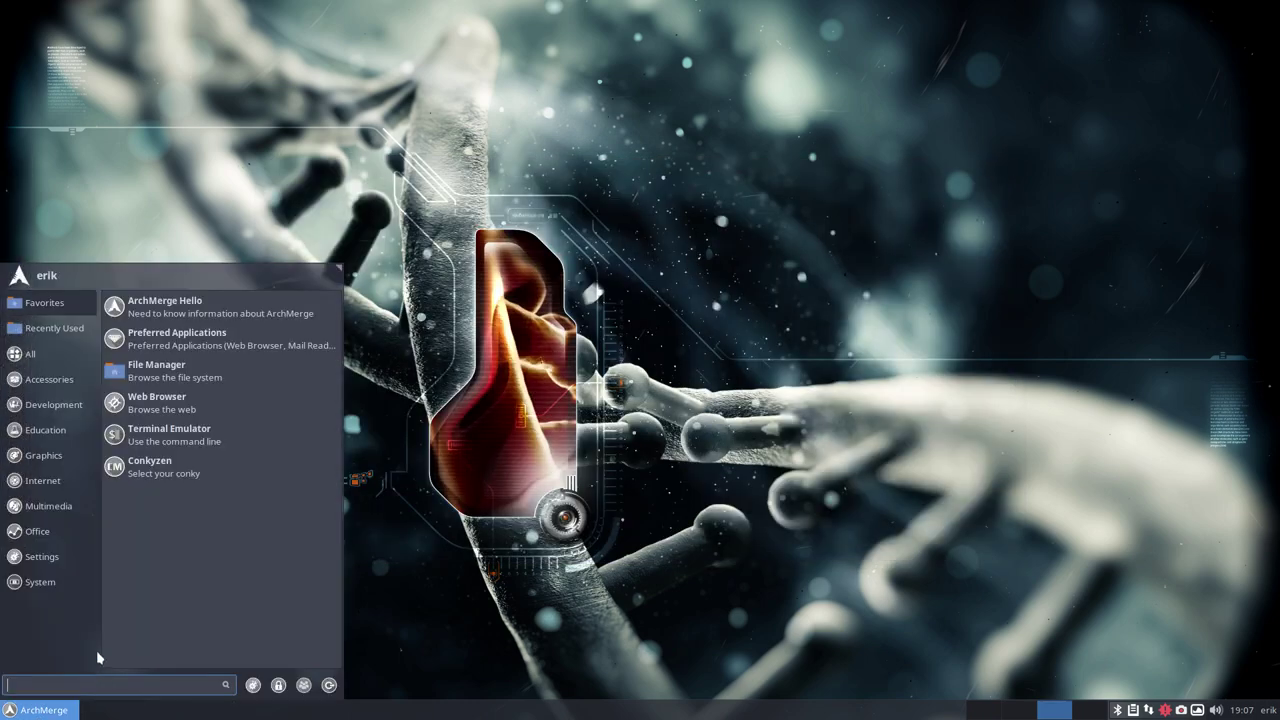
{"action": "type", "text": "keyb"}
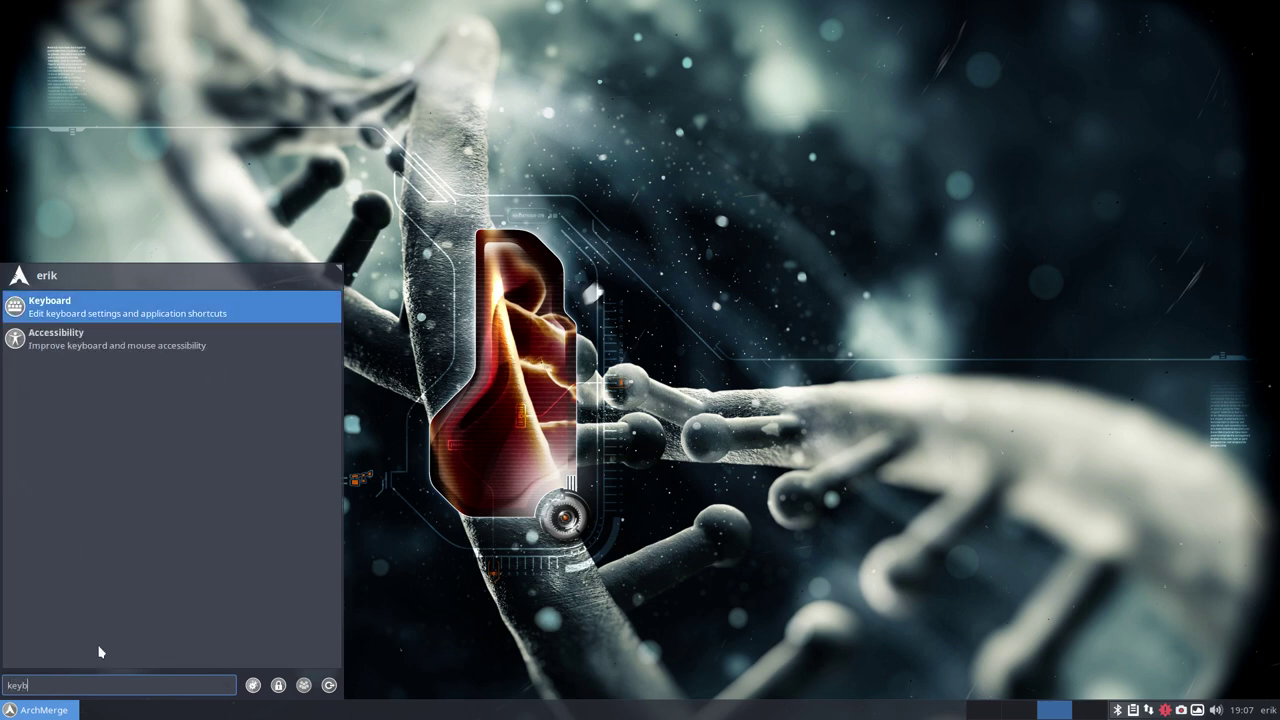
{"action": "key", "text": "Return"}
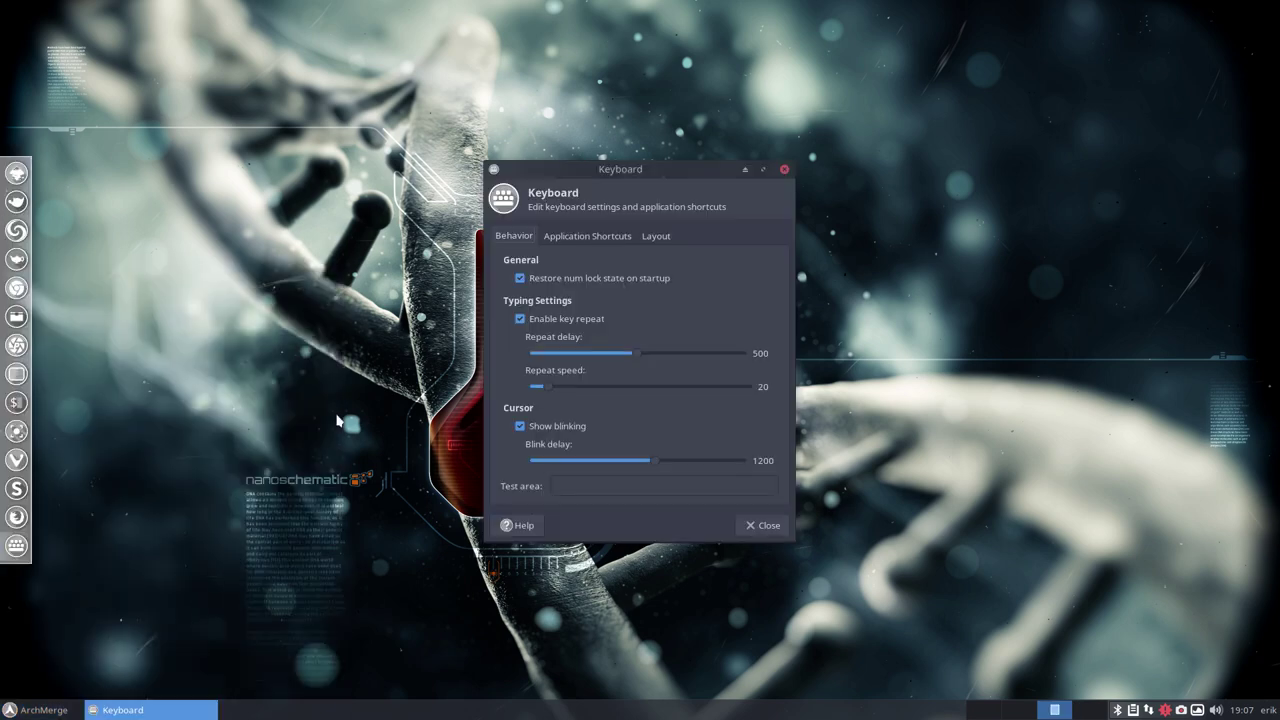
{"action": "left_click", "coordinate": [596, 240]}
Find the first variety -n command among the application shortcuts, view its assigned shortcut, and leave it unedited.
{"action": "scroll", "coordinate": [600, 345], "scroll_direction": "down", "scroll_amount": 5}
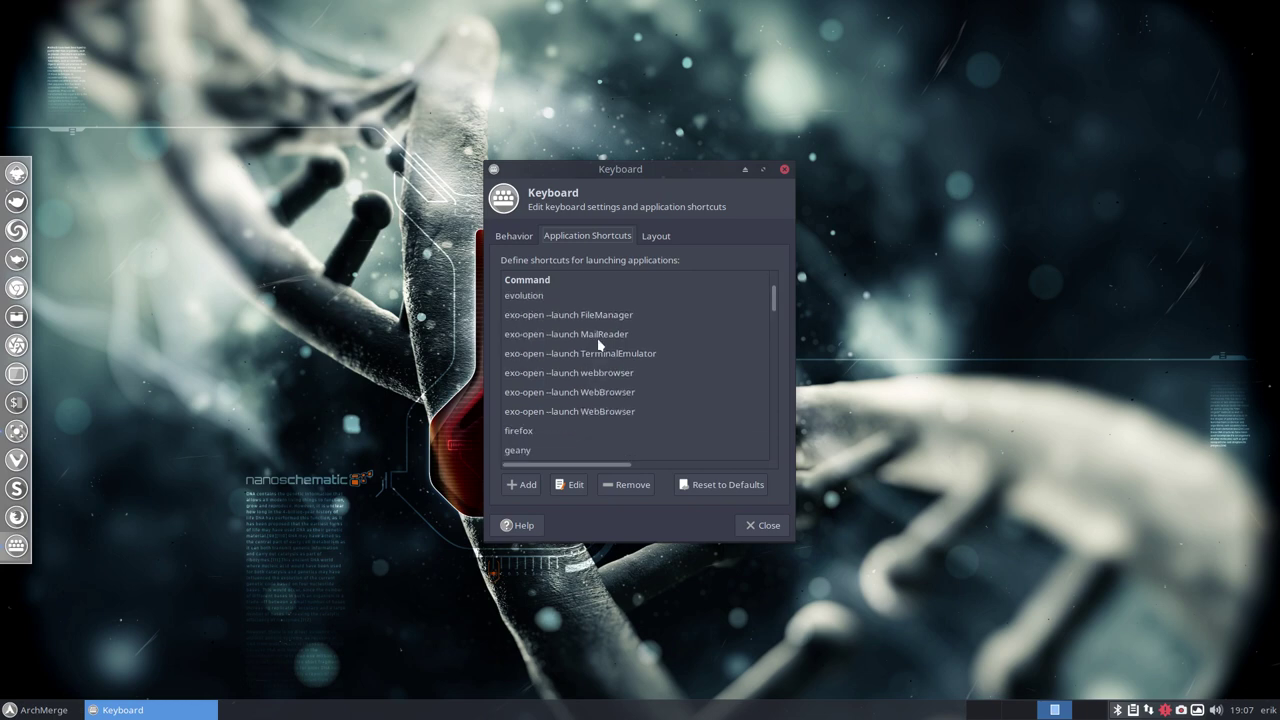
{"action": "scroll", "coordinate": [600, 340], "scroll_direction": "down", "scroll_amount": 6}
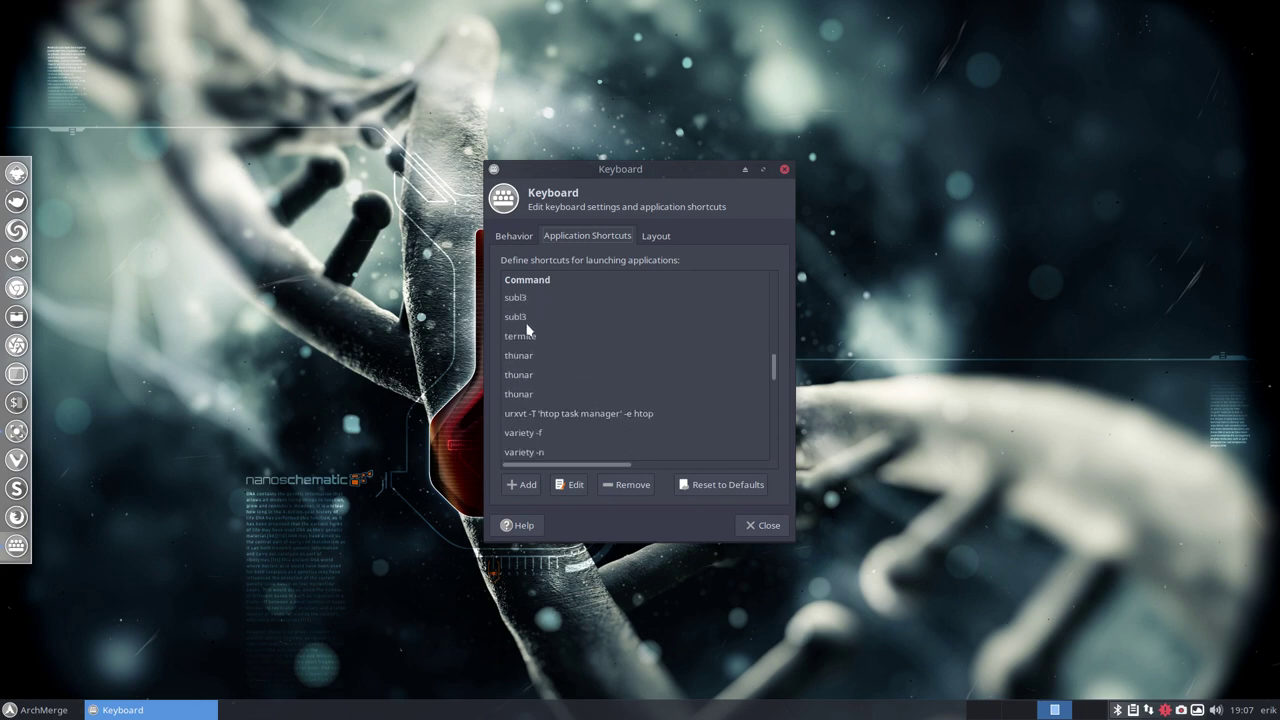
{"action": "left_click", "coordinate": [526, 321]}
{"action": "scroll", "coordinate": [569, 411], "scroll_direction": "down", "scroll_amount": 3}
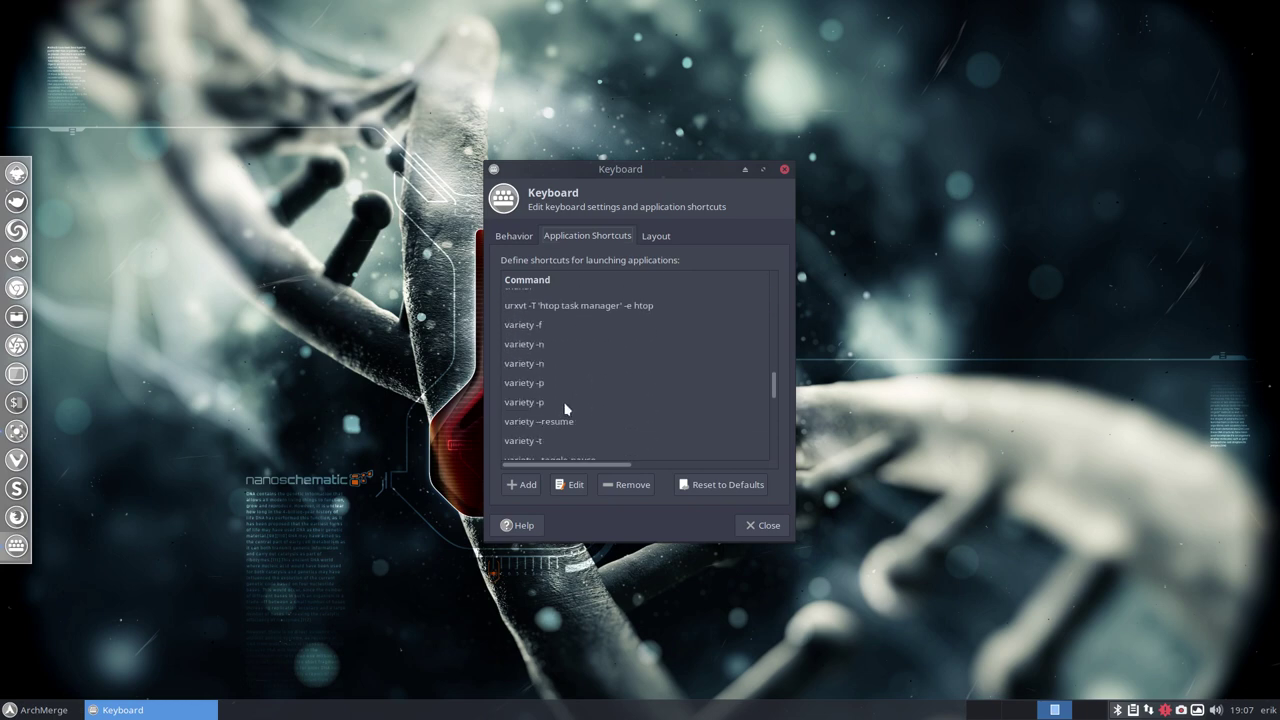
{"action": "left_click", "coordinate": [538, 346]}
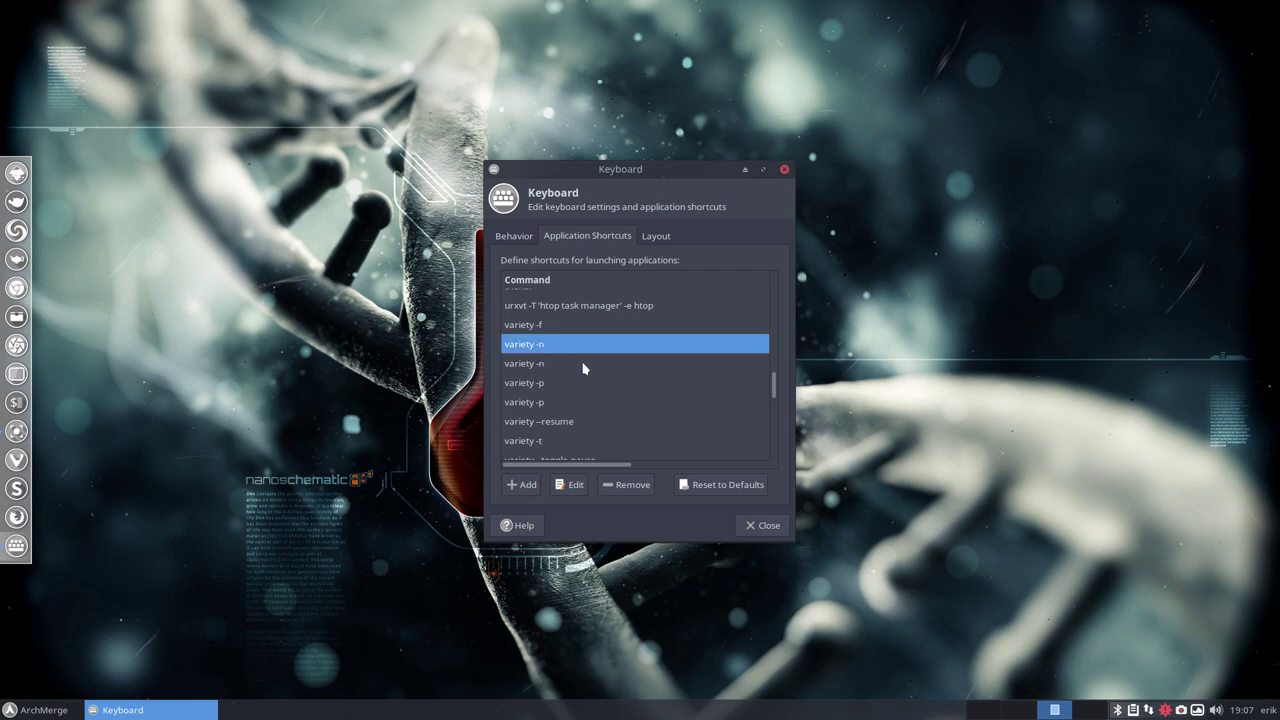
{"action": "double_click", "coordinate": [582, 350]}
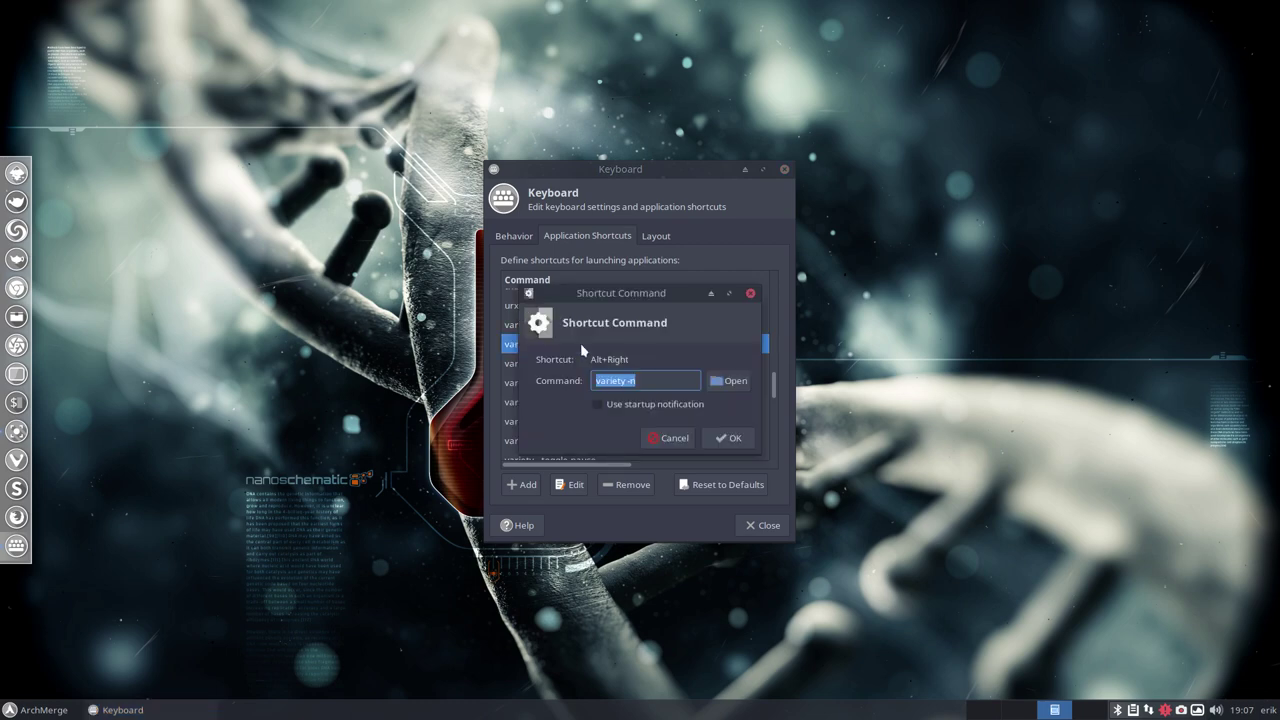
{"action": "left_click", "coordinate": [672, 437]}
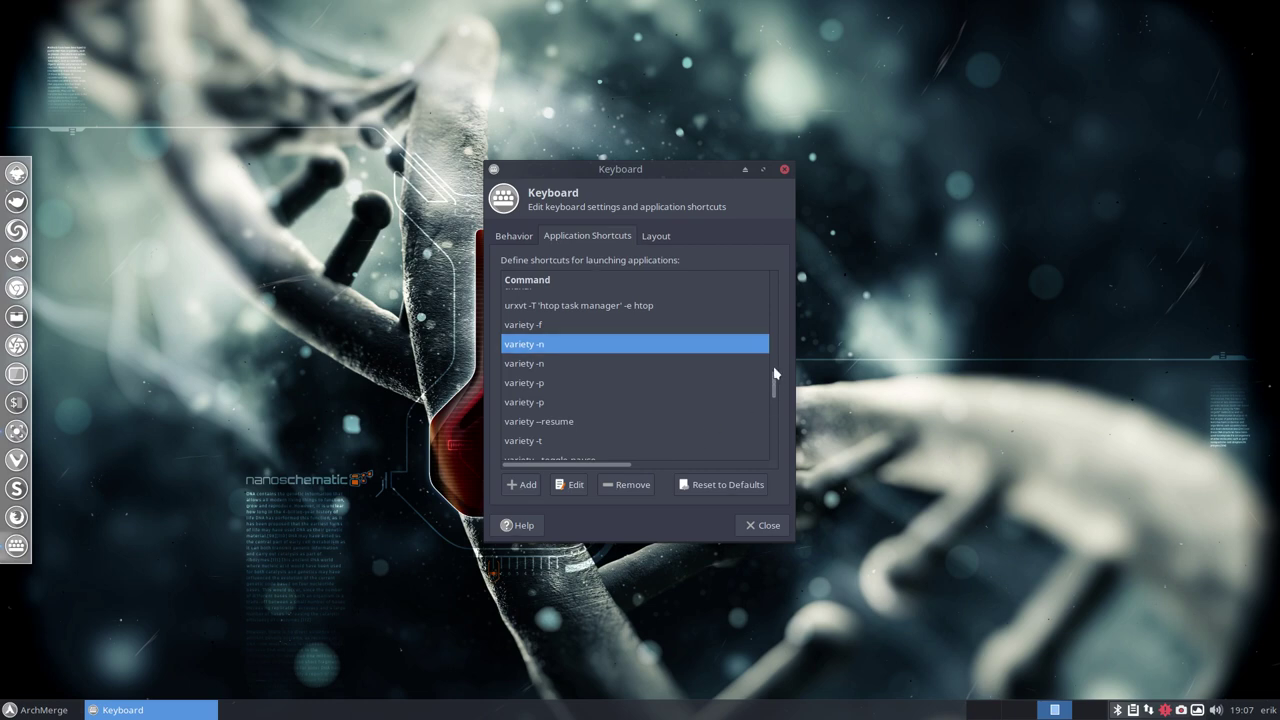
Cycle the wallpaper forward, back and forward again with Variety's keyboard shortcuts.
{"action": "key", "text": "alt+Right"}
{"action": "key", "text": "alt+Left"}
{"action": "key", "text": "alt+Right"}
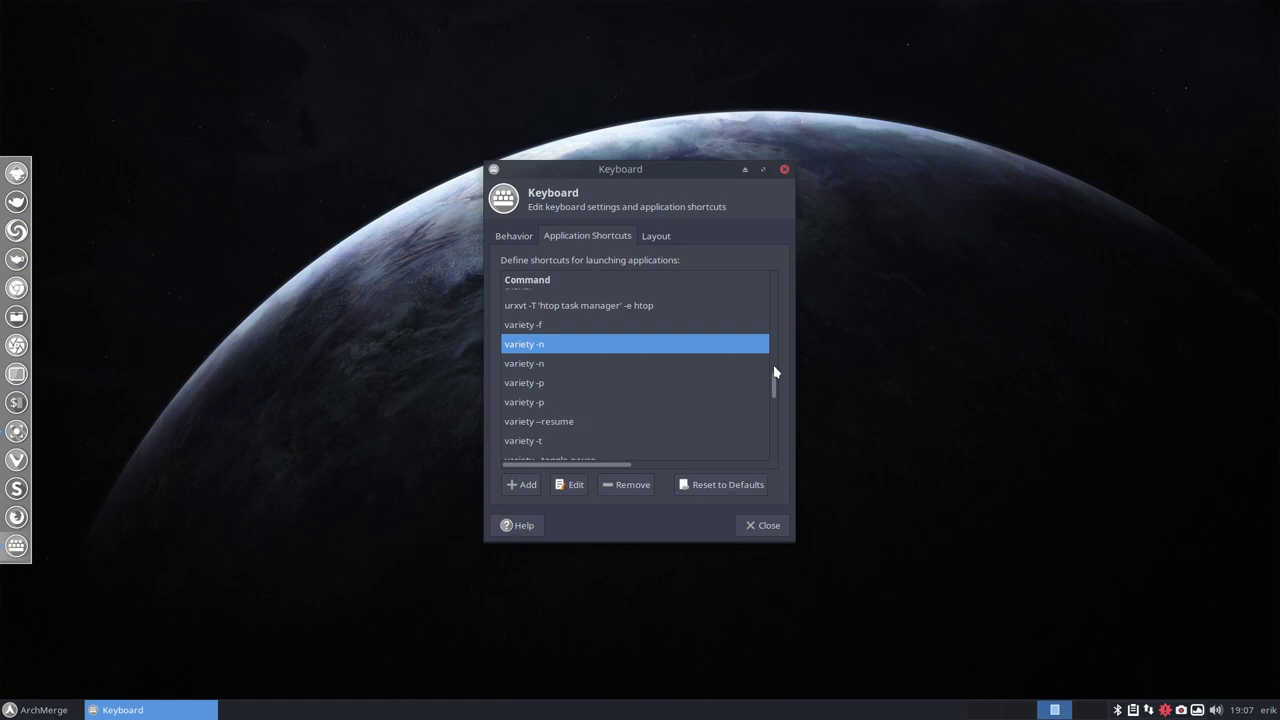
Go through the remaining variety commands and view the shortcut assigned to virtualbox.
{"action": "key", "text": "Down"}
{"action": "key", "text": "Down"}
{"action": "key", "text": "Down"}
{"action": "key", "text": "Down"}
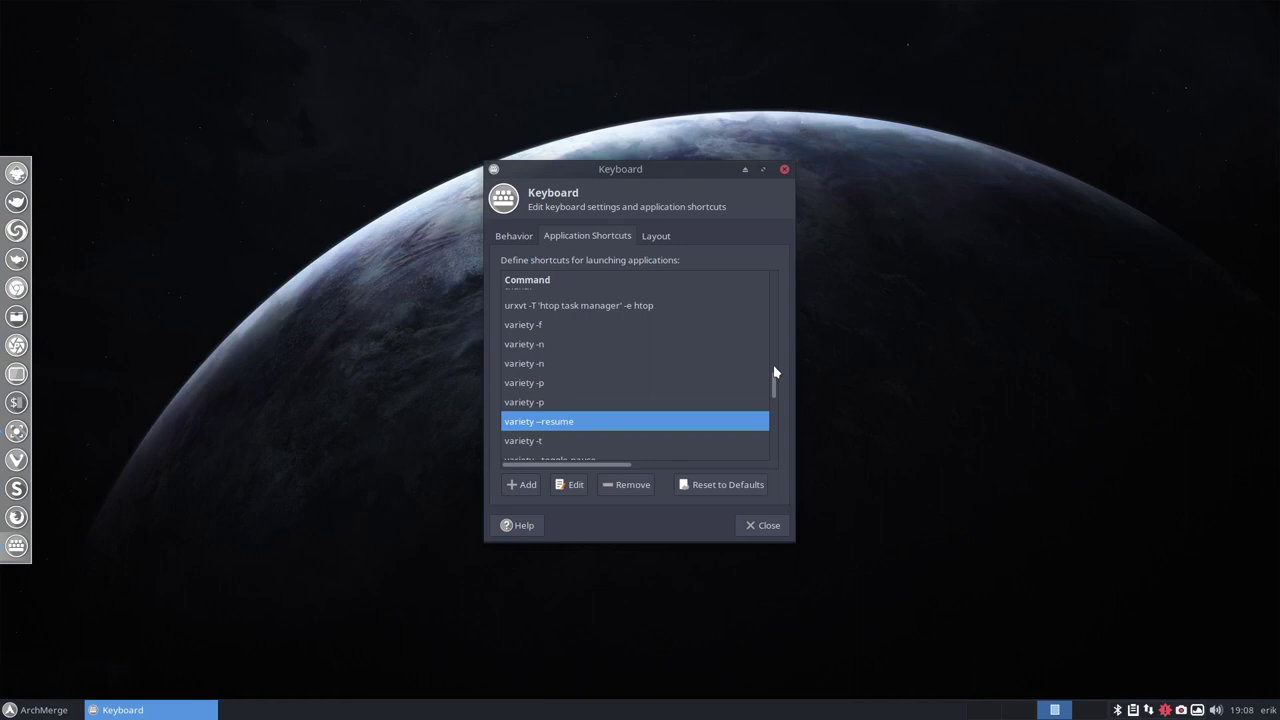
{"action": "scroll", "coordinate": [661, 368], "scroll_direction": "down", "scroll_amount": 3}
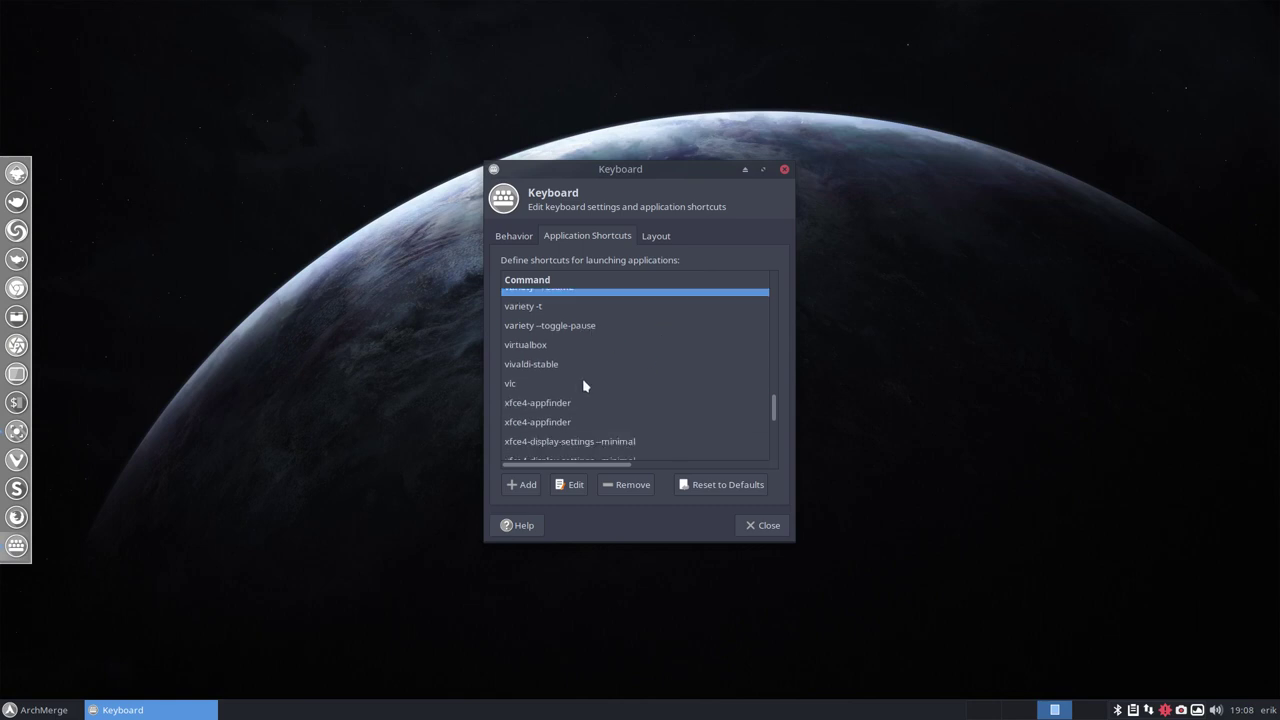
{"action": "scroll", "coordinate": [584, 385], "scroll_direction": "down", "scroll_amount": 1}
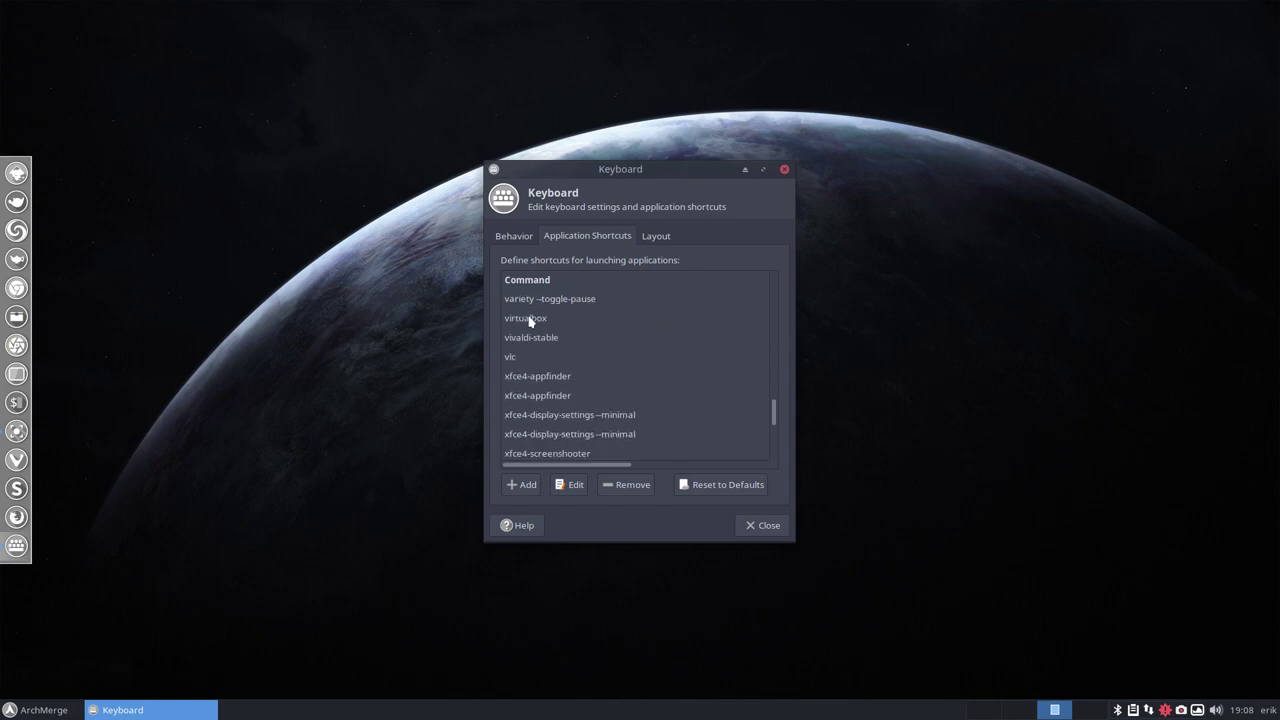
{"action": "double_click", "coordinate": [529, 319]}
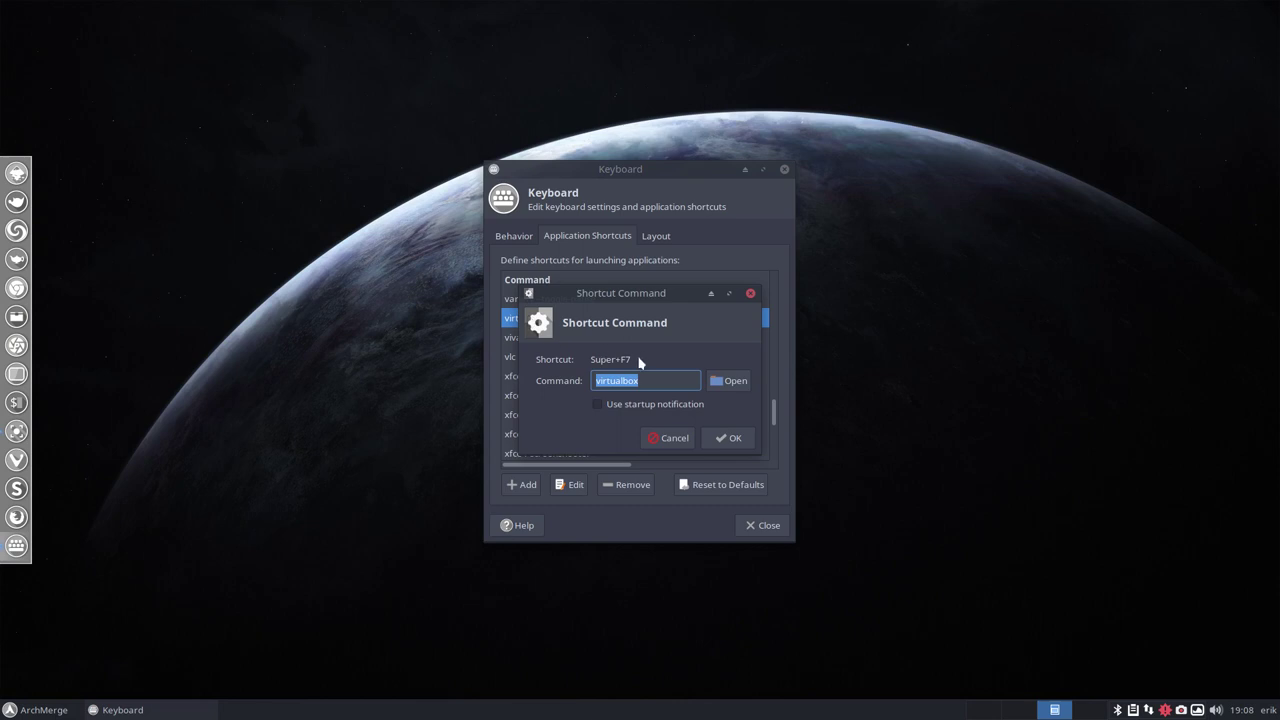
Leave the virtualbox shortcut unedited and close the Keyboard settings.
{"action": "key", "text": "Escape"}
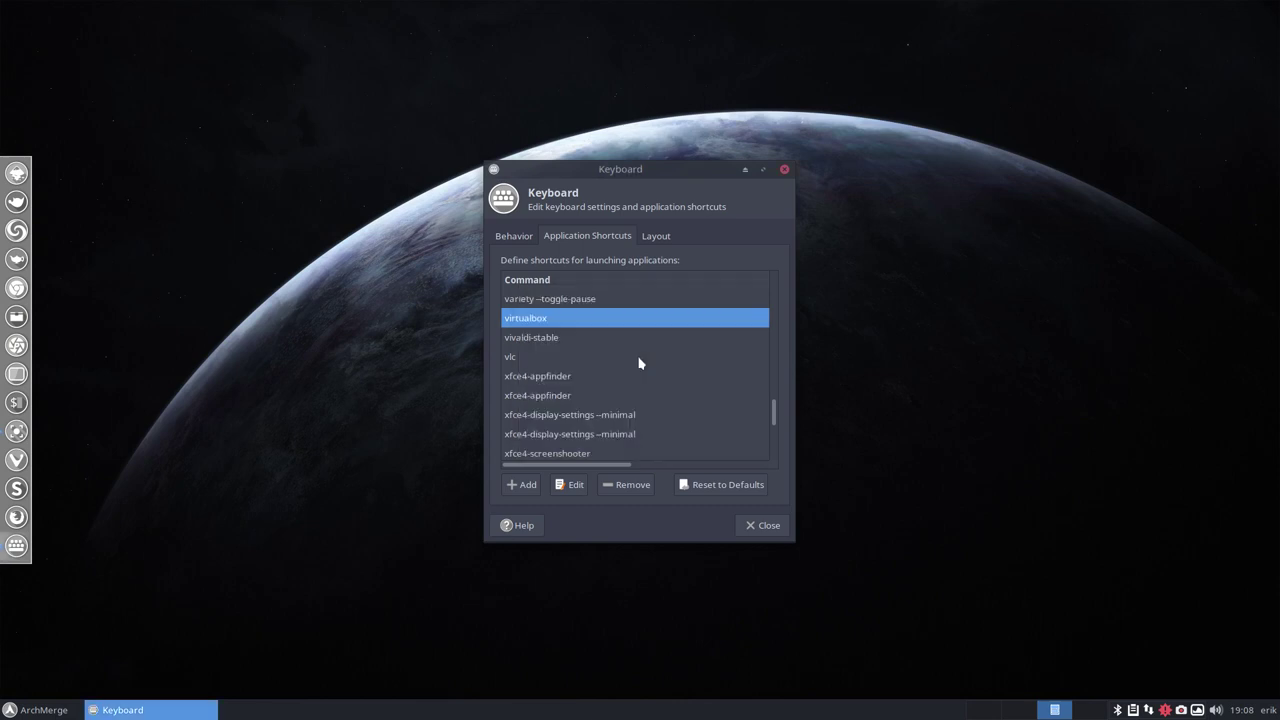
{"action": "left_click", "coordinate": [766, 525]}
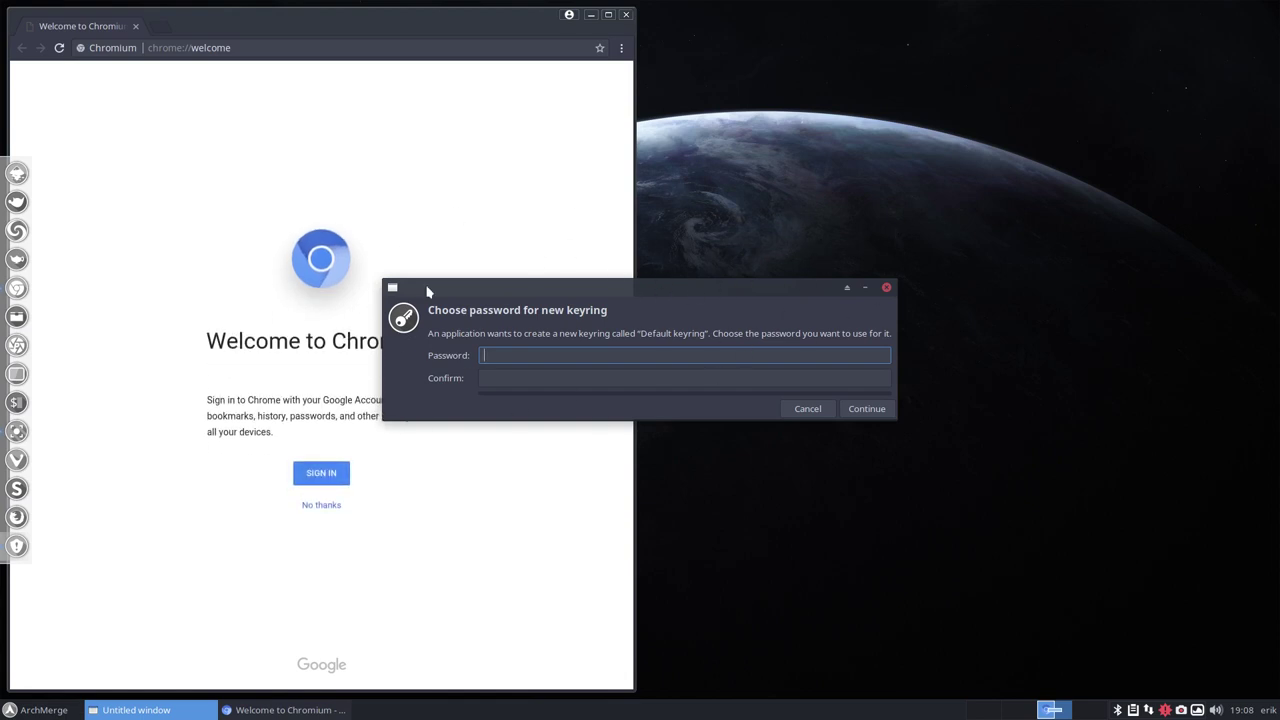
Accept a blank password for the new default keyring and close the Chromium window.
{"action": "left_click", "coordinate": [869, 410]}
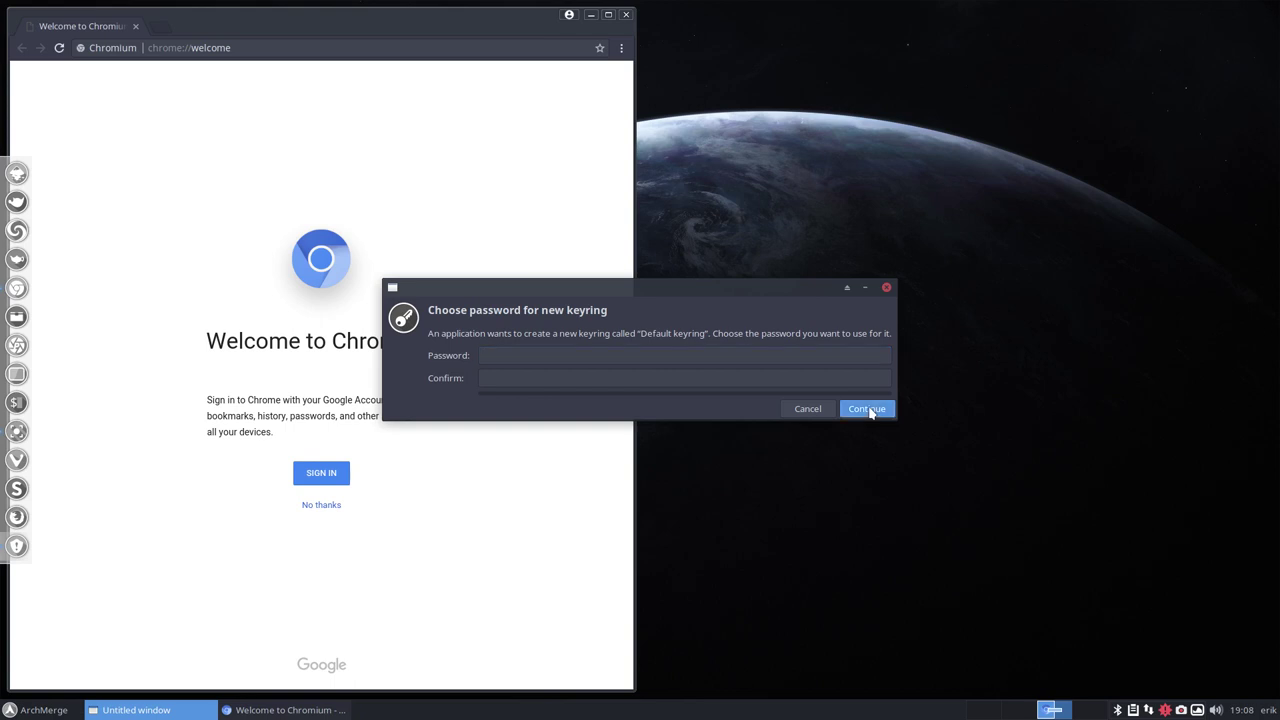
{"action": "left_click", "coordinate": [1004, 363]}
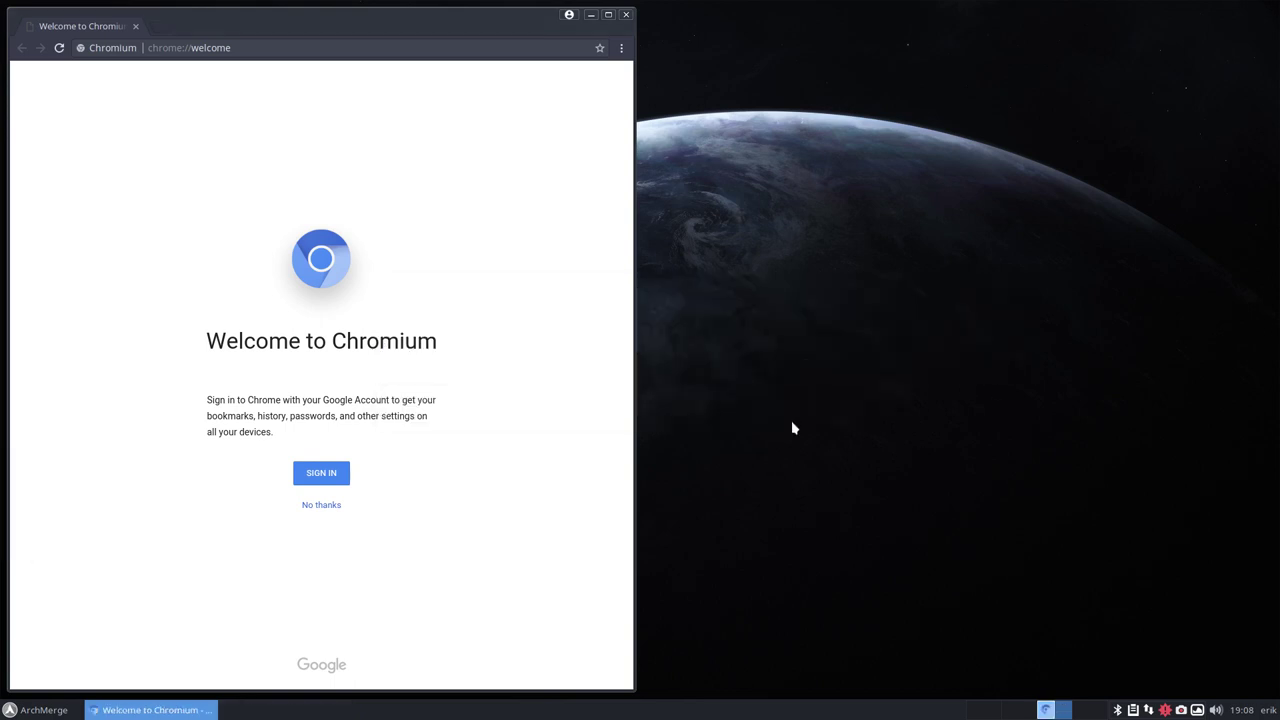
{"action": "left_click", "coordinate": [626, 14]}
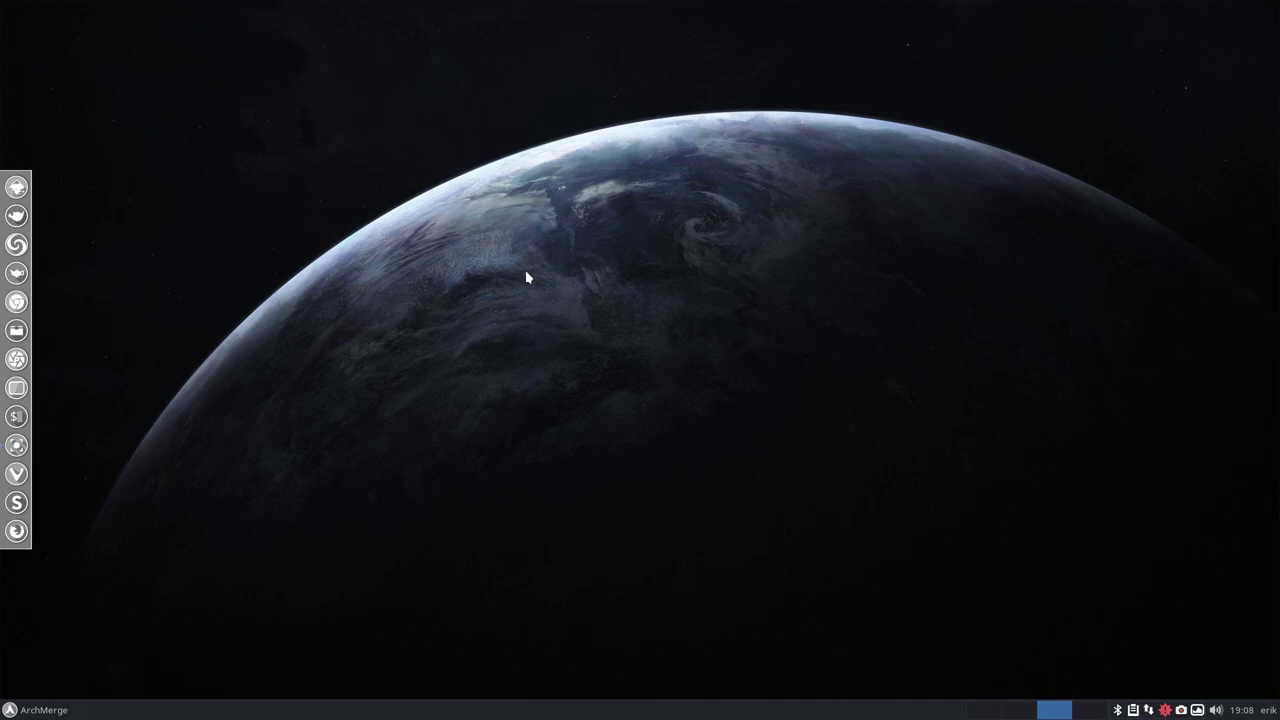
Launch Chromium with its keyboard shortcut and close the new browser window again.
{"action": "key", "text": "ctrl+alt+g"}
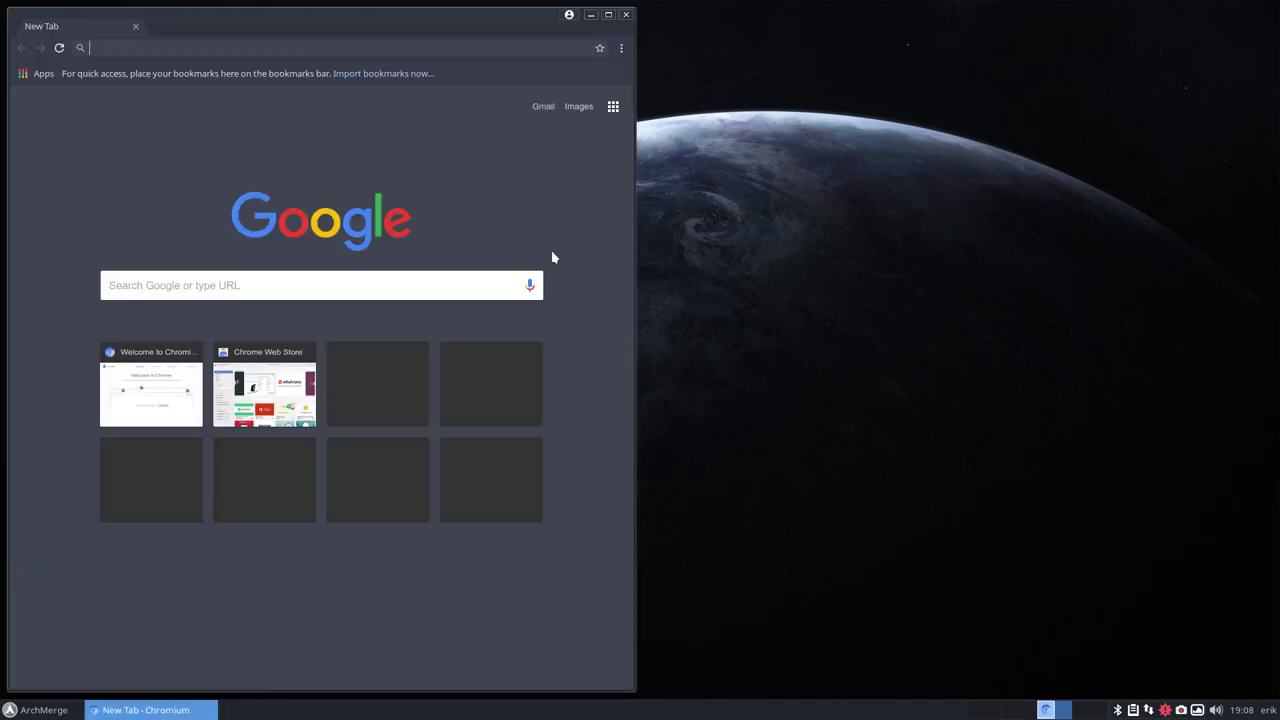
{"action": "left_click", "coordinate": [625, 15]}
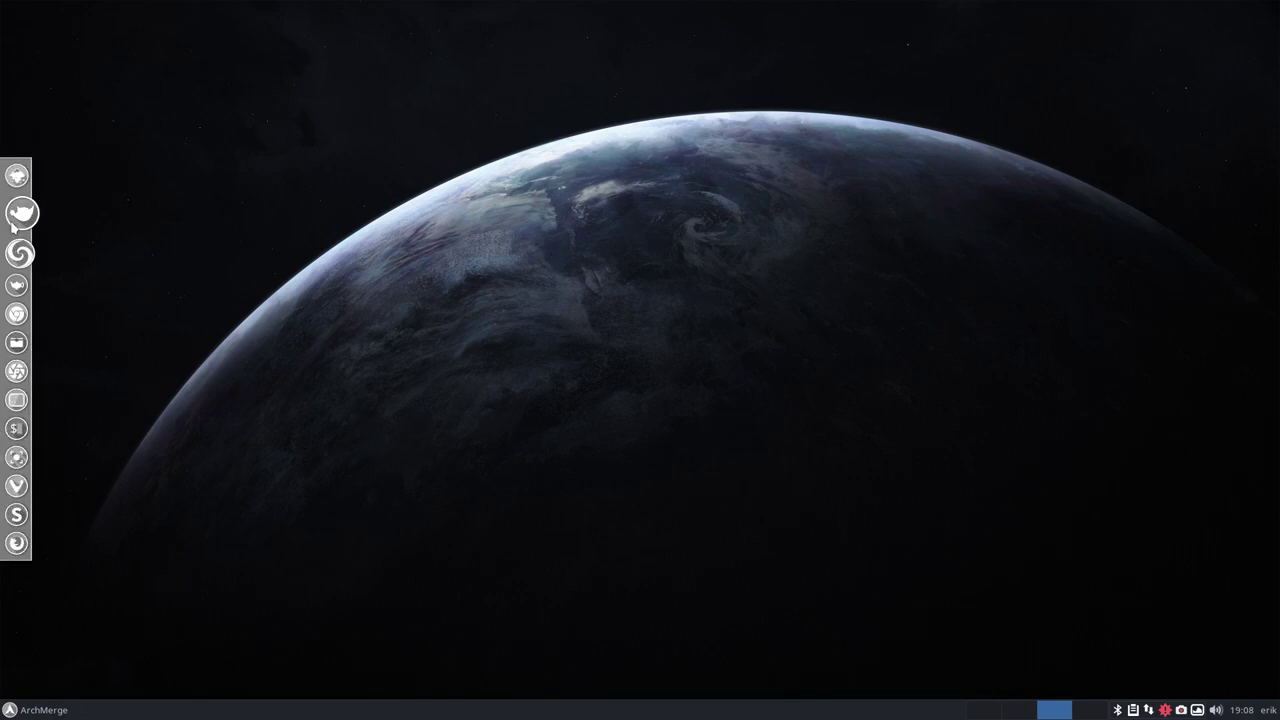
Search the application menu for "start" and show the application autostart list in Session and Startup.
{"action": "left_click", "coordinate": [35, 710]}
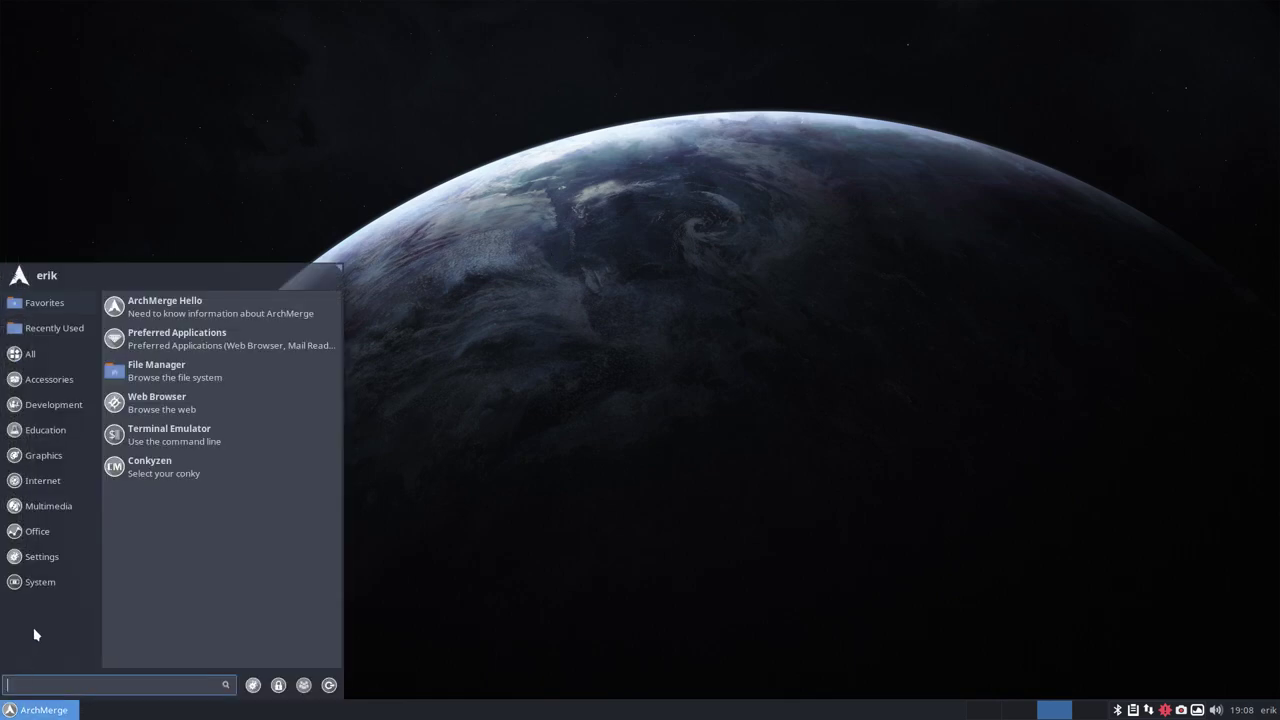
{"action": "type", "text": "start"}
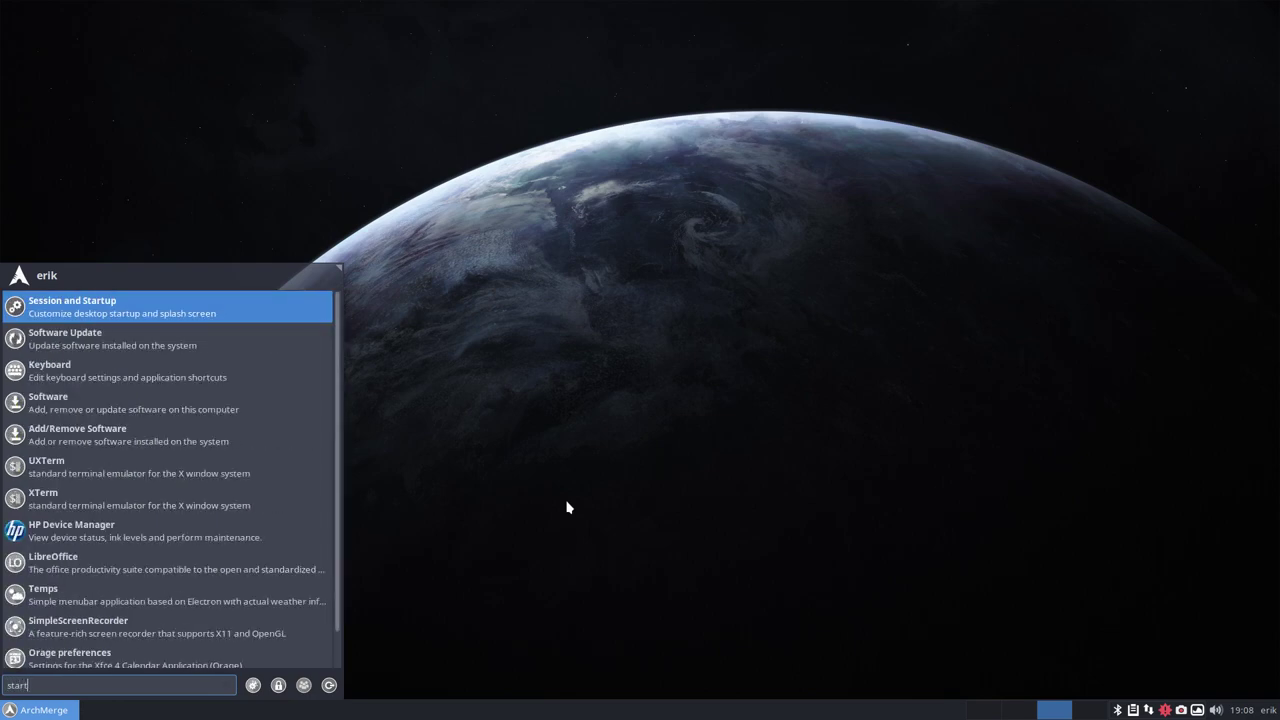
{"action": "left_click", "coordinate": [212, 313]}
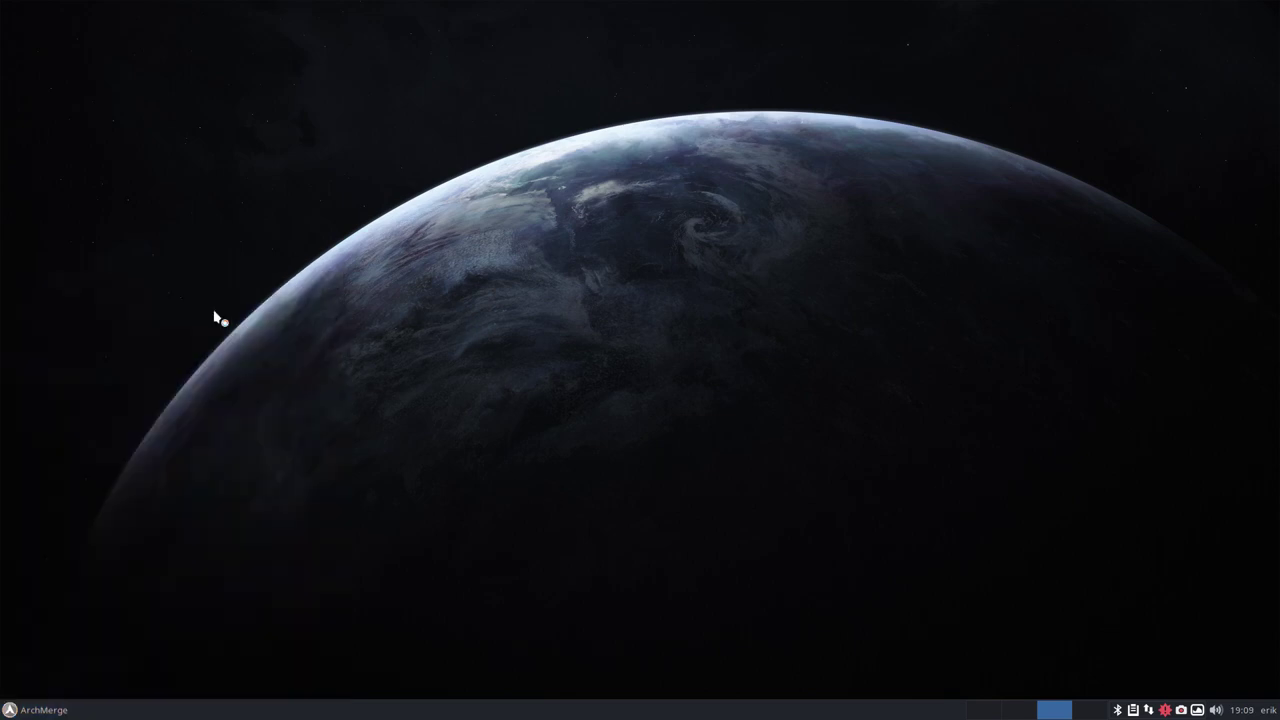
{"action": "left_click", "coordinate": [623, 260]}
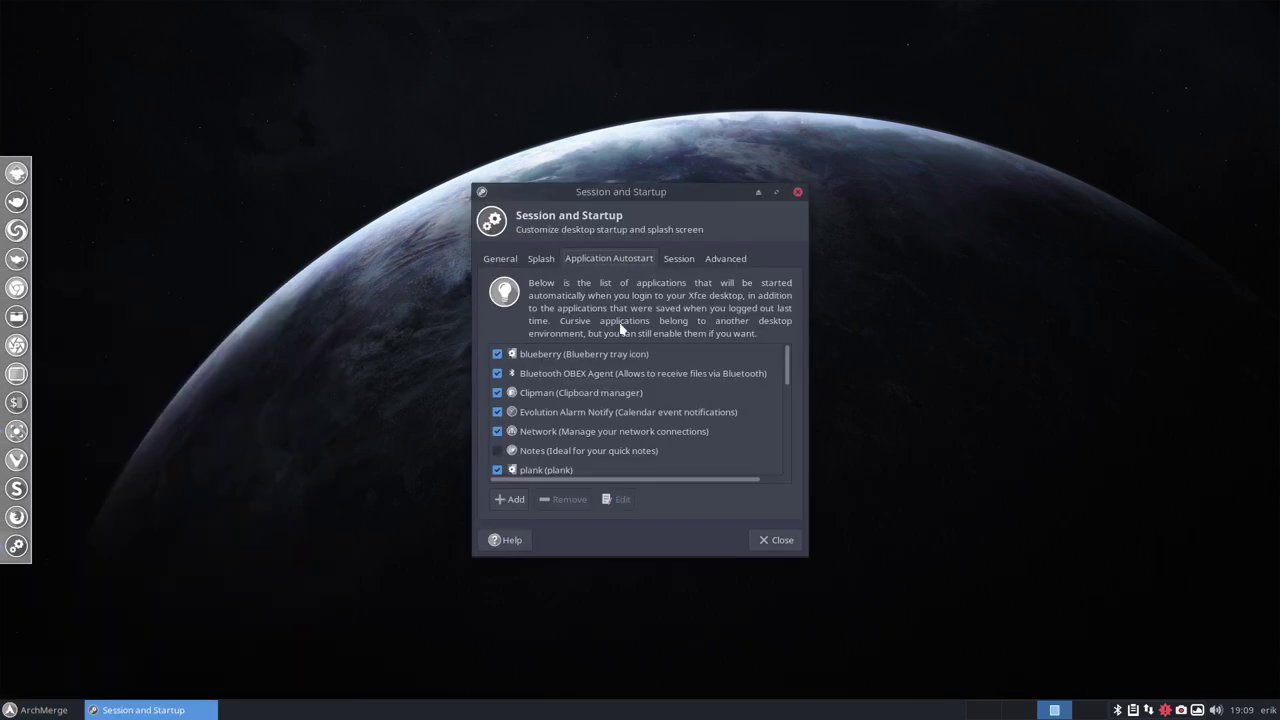
Disable plank in the autostart list, enable it again, and close Session and Startup.
{"action": "scroll", "coordinate": [614, 368], "scroll_direction": "down", "scroll_amount": 2}
{"action": "scroll", "coordinate": [614, 368], "scroll_direction": "down", "scroll_amount": 2}
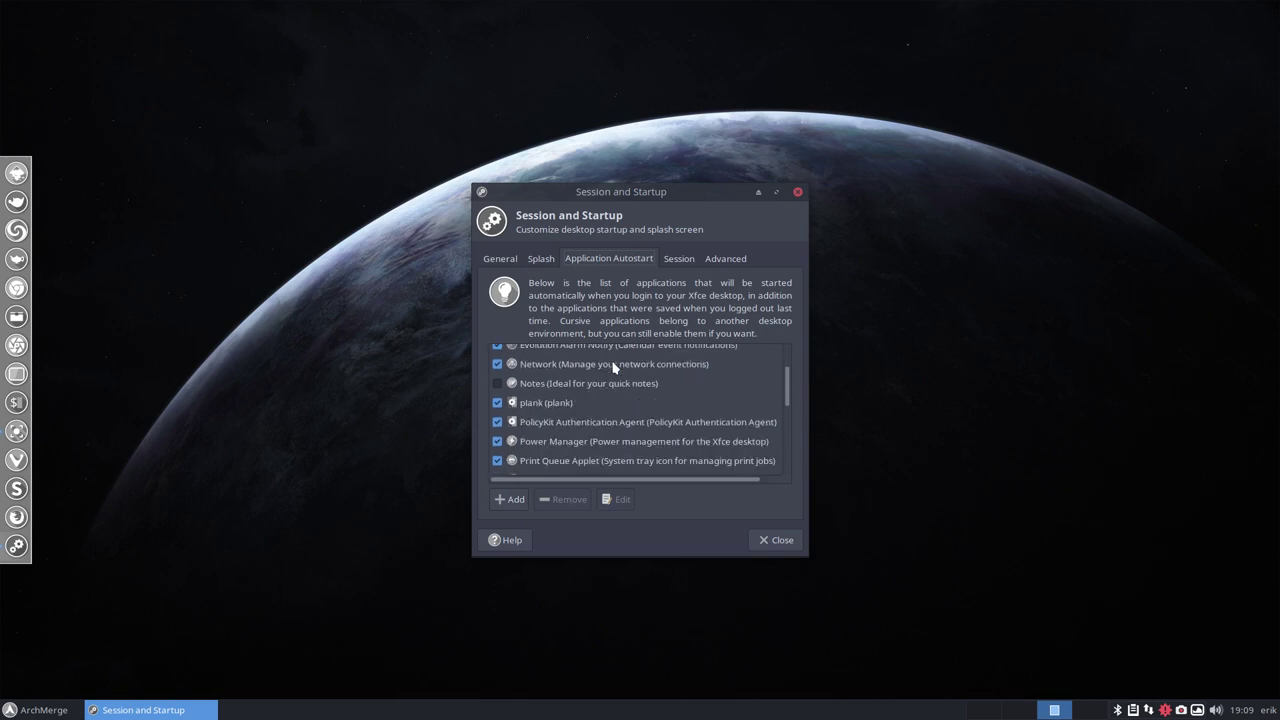
{"action": "left_click", "coordinate": [497, 402]}
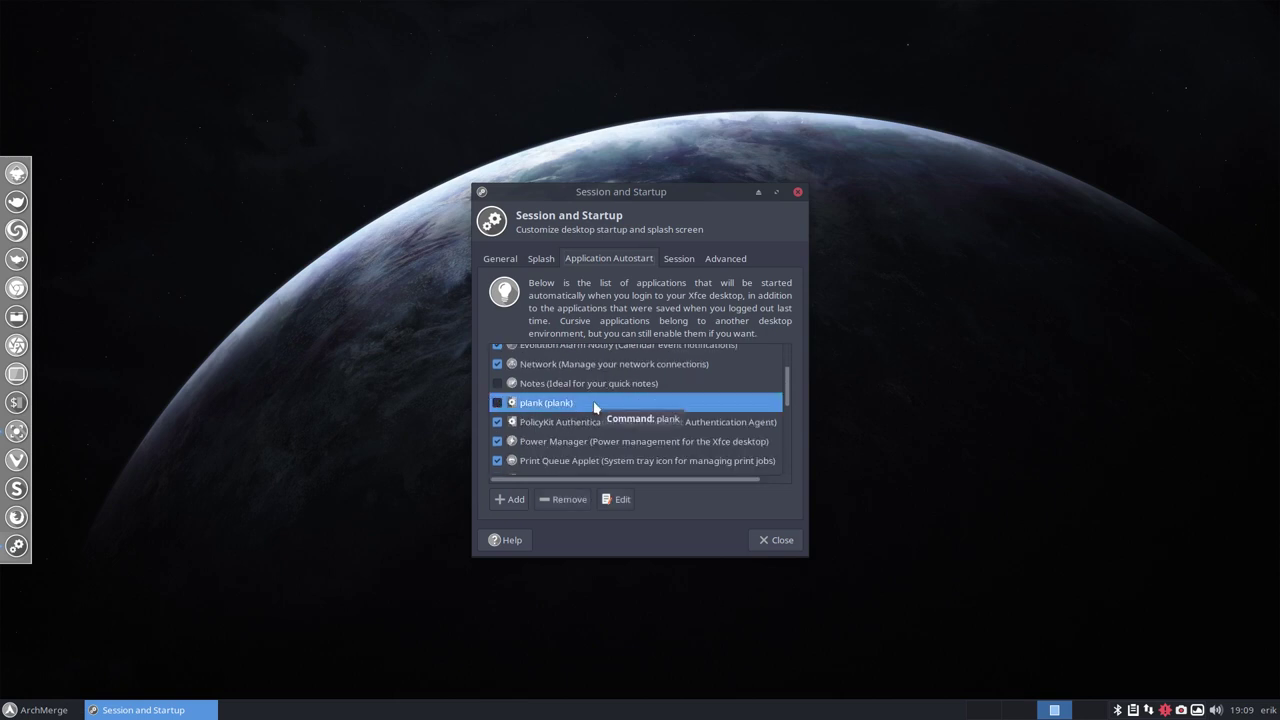
{"action": "left_click", "coordinate": [497, 402]}
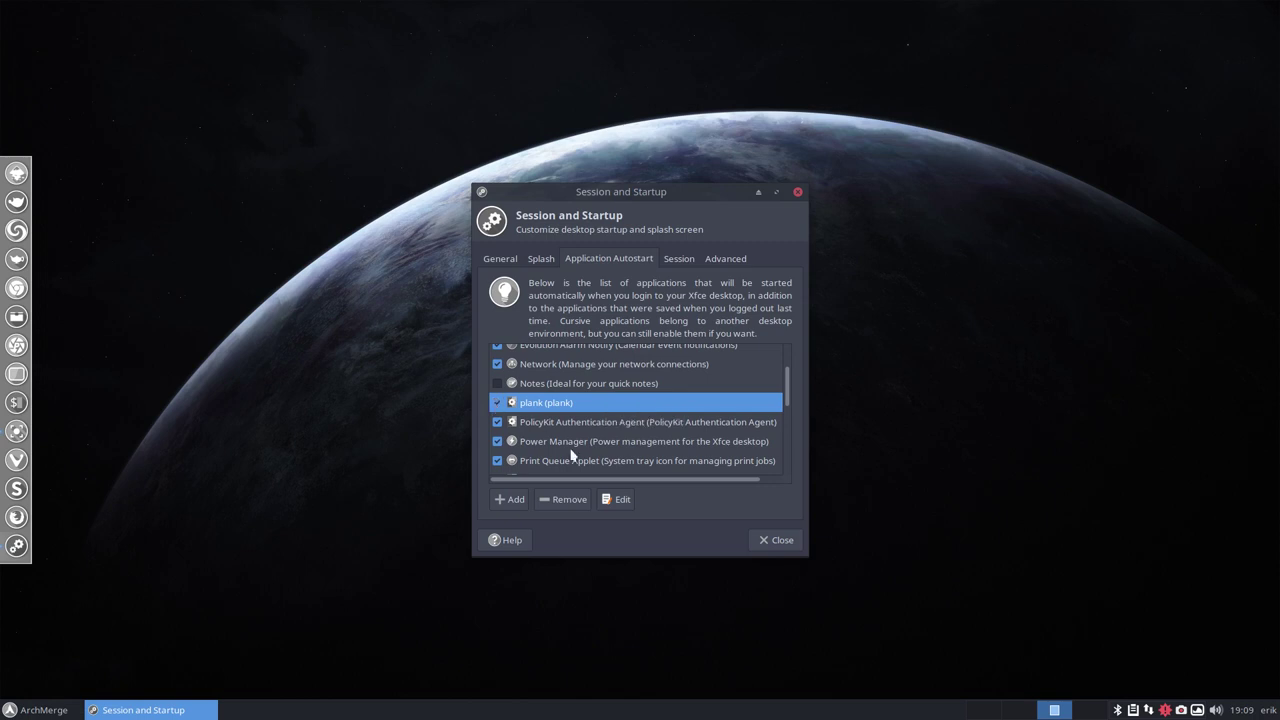
{"action": "left_click", "coordinate": [772, 539]}
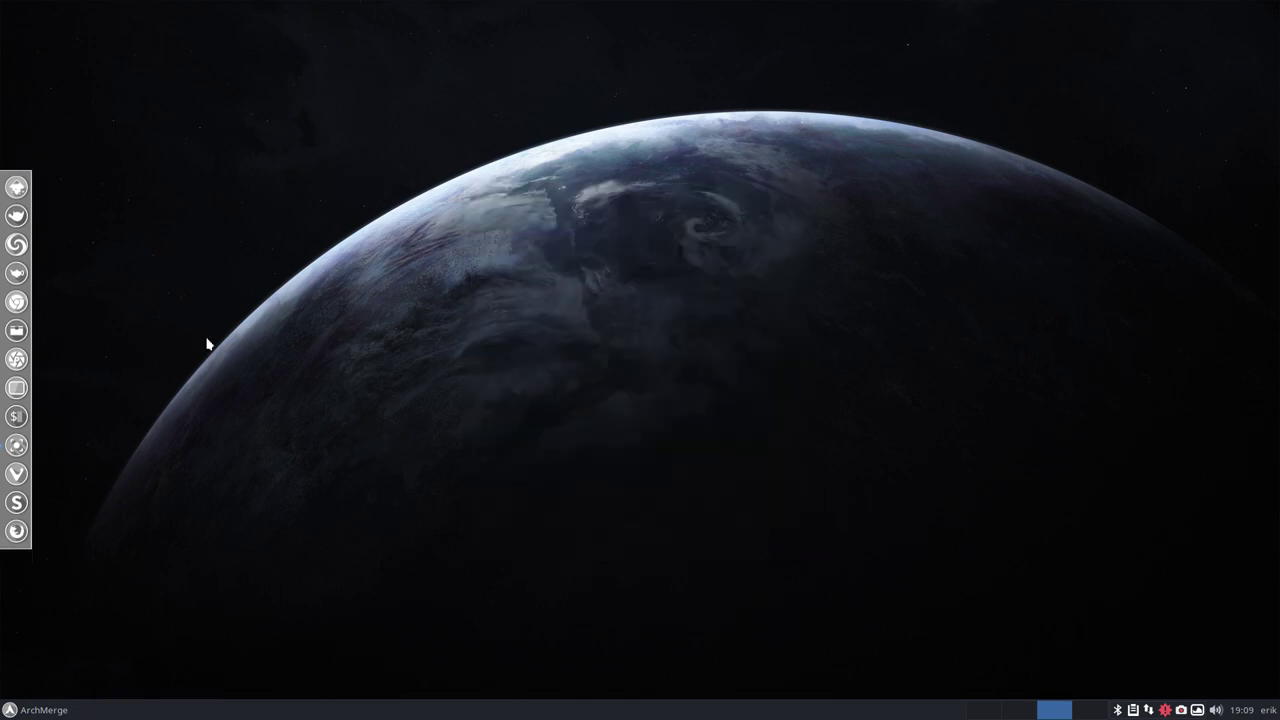
Open the preferences of the Plank dock.
{"action": "right_click", "coordinate": [18, 210], "text": "ctrl"}
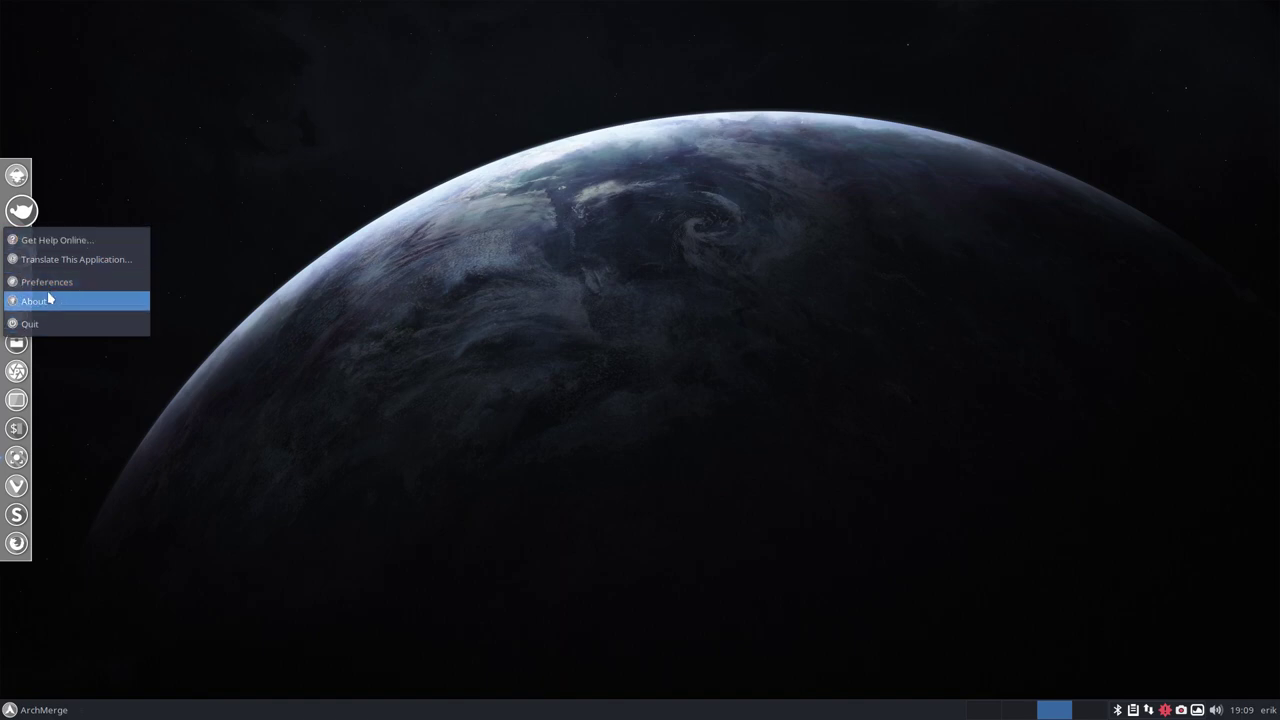
{"action": "left_click", "coordinate": [296, 289]}
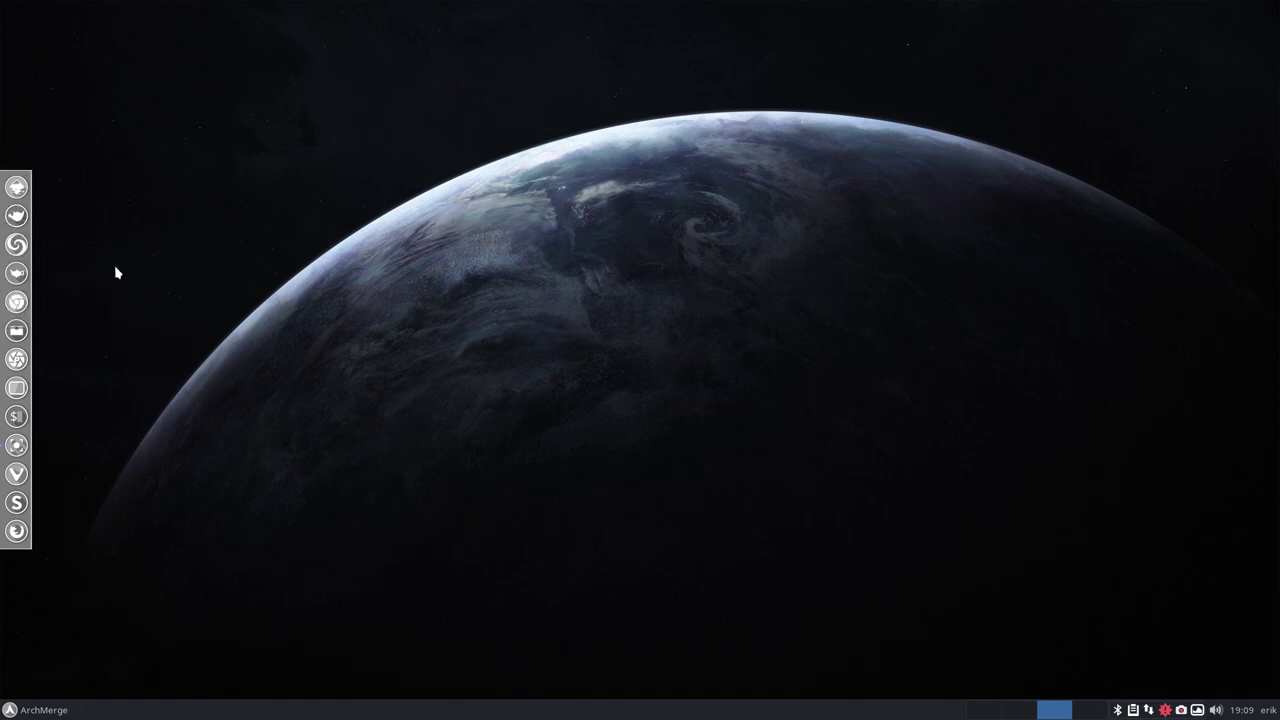
{"action": "right_click", "coordinate": [8, 230]}
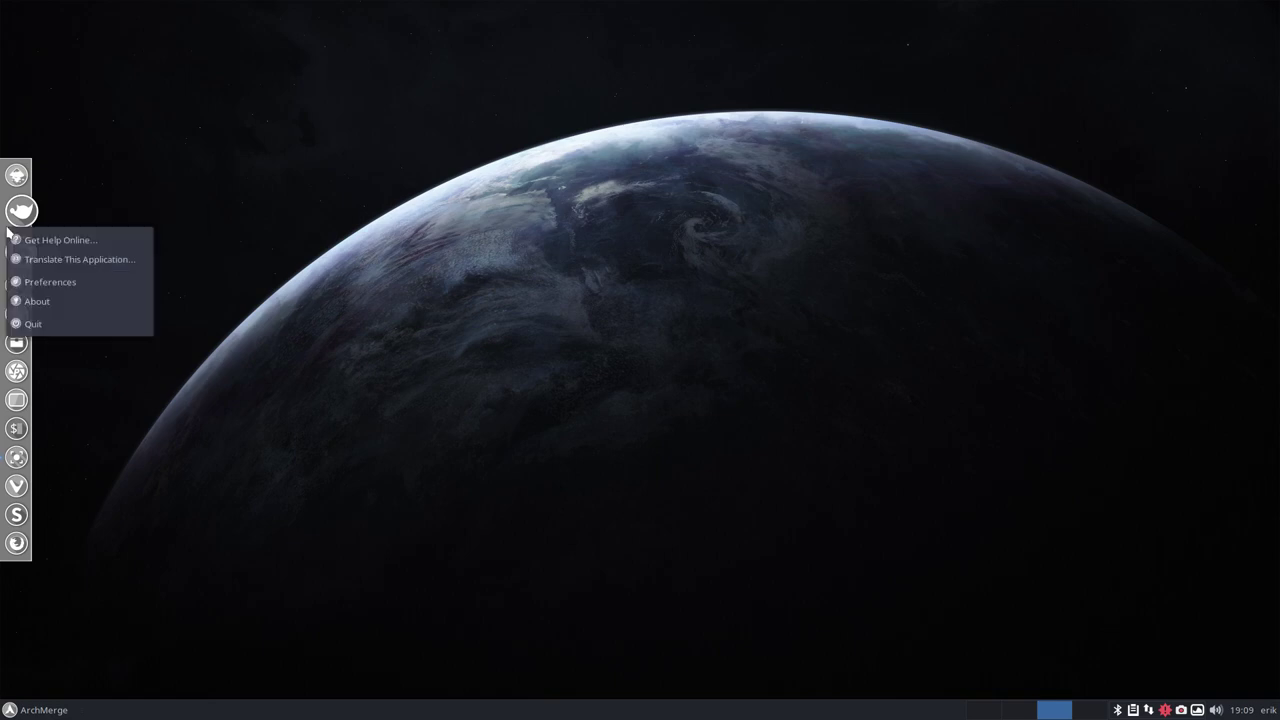
{"action": "left_click", "coordinate": [40, 284]}
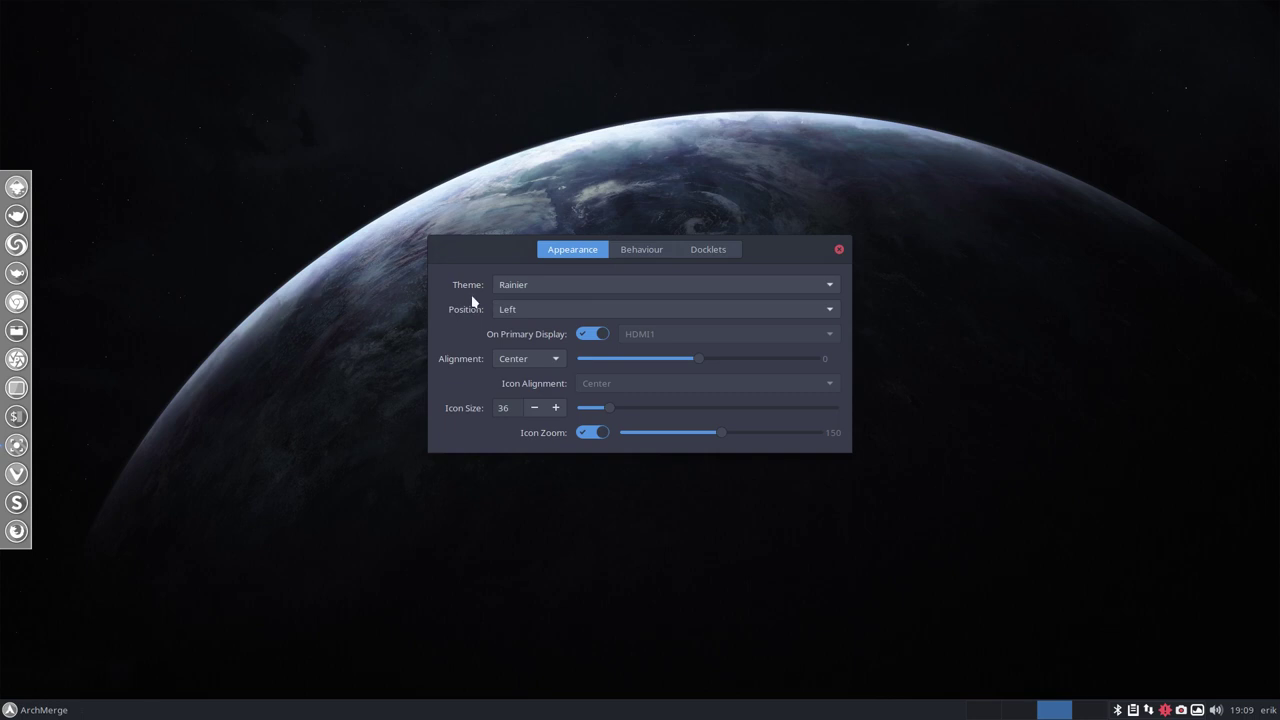
Set the dock's theme to SampanGlass and its position to Top, and move the preferences window closer to the dock.
{"action": "left_click", "coordinate": [548, 289]}
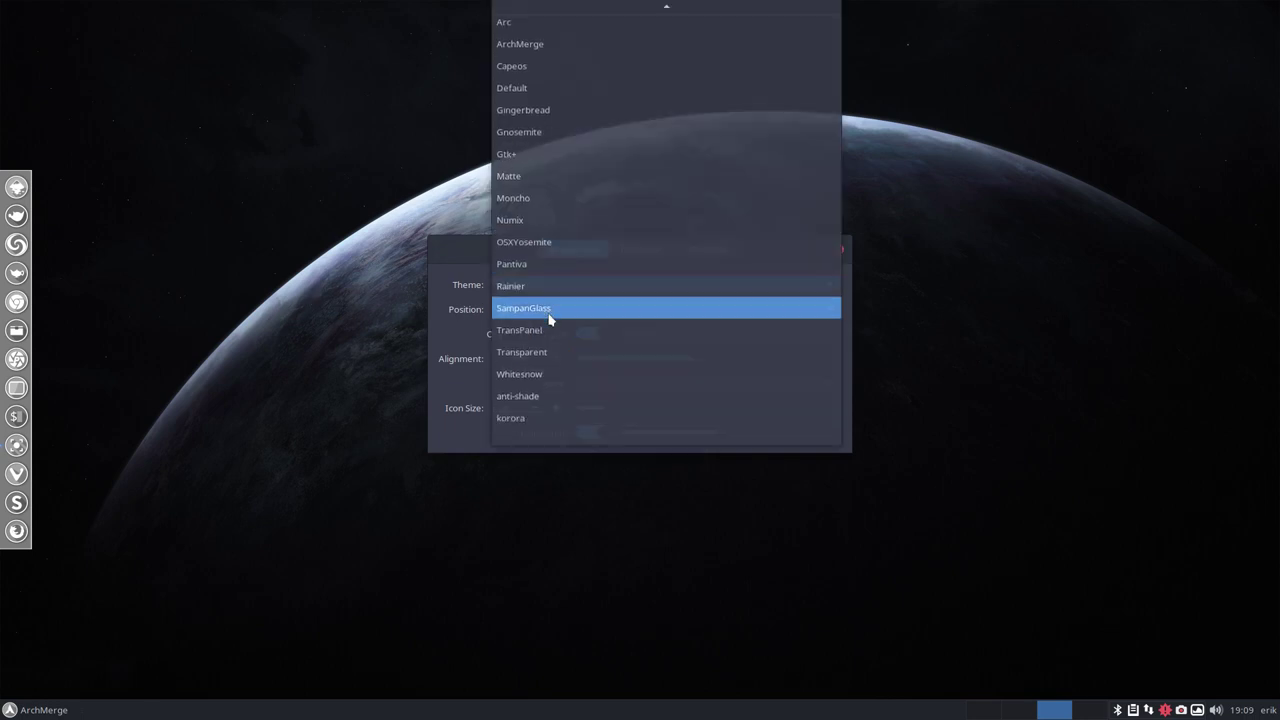
{"action": "left_click", "coordinate": [548, 312]}
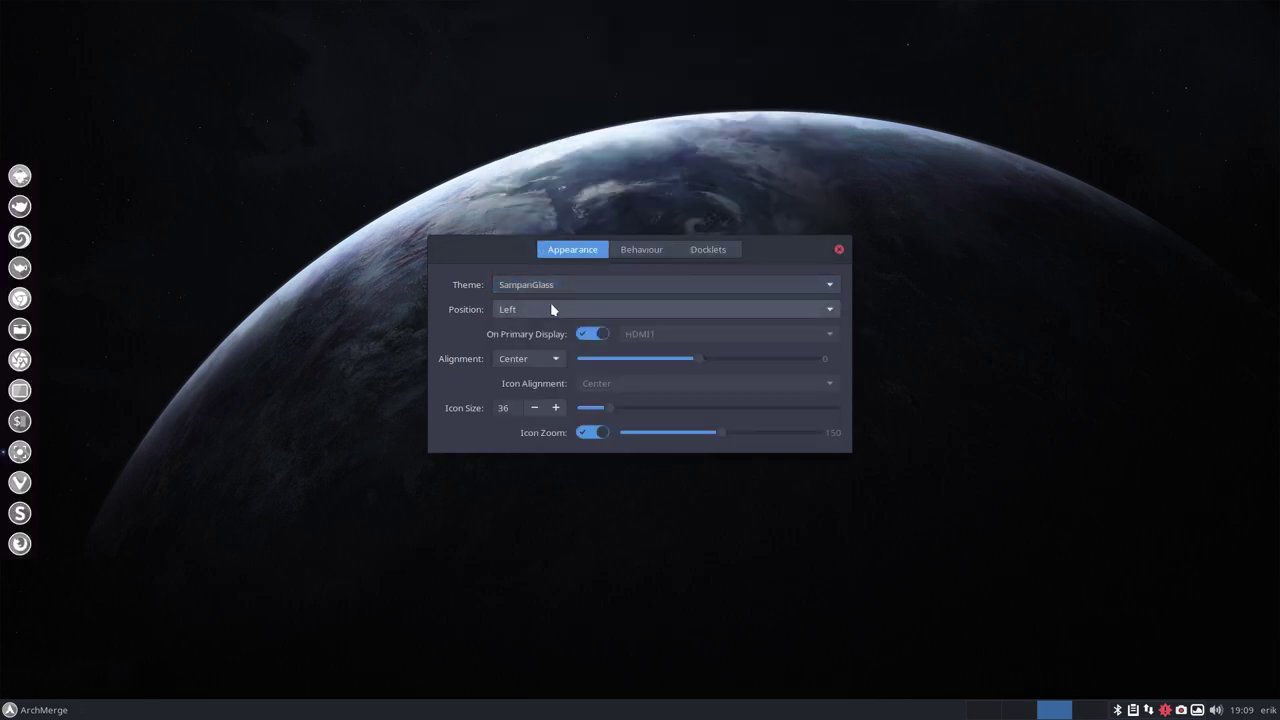
{"action": "left_click", "coordinate": [552, 310]}
{"action": "left_click", "coordinate": [555, 311]}
{"action": "left_click", "coordinate": [557, 310]}
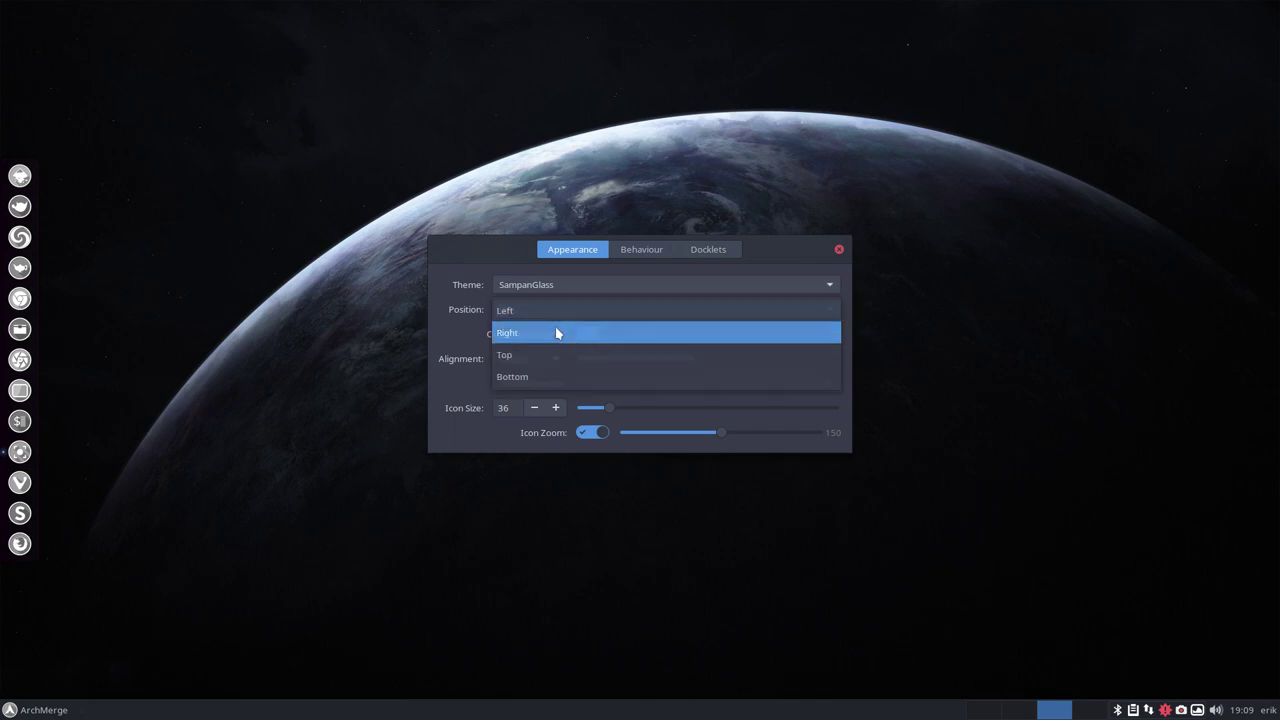
{"action": "left_click", "coordinate": [560, 354]}
{"action": "left_click_drag", "start_coordinate": [514, 251], "coordinate": [462, 183]}
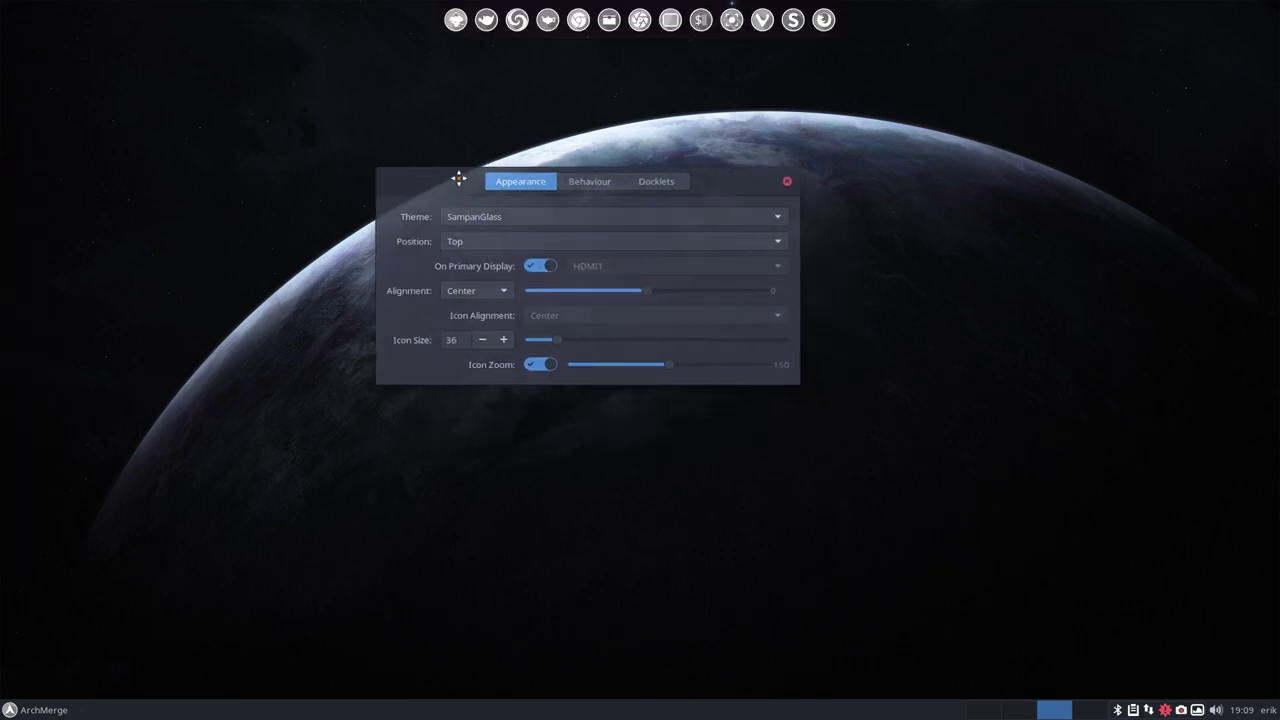
Try out other dock themes, including TransPanel, Pantiva and Gtk+, and settle on Gnosemite.
{"action": "left_click", "coordinate": [490, 218]}
{"action": "left_click", "coordinate": [488, 240]}
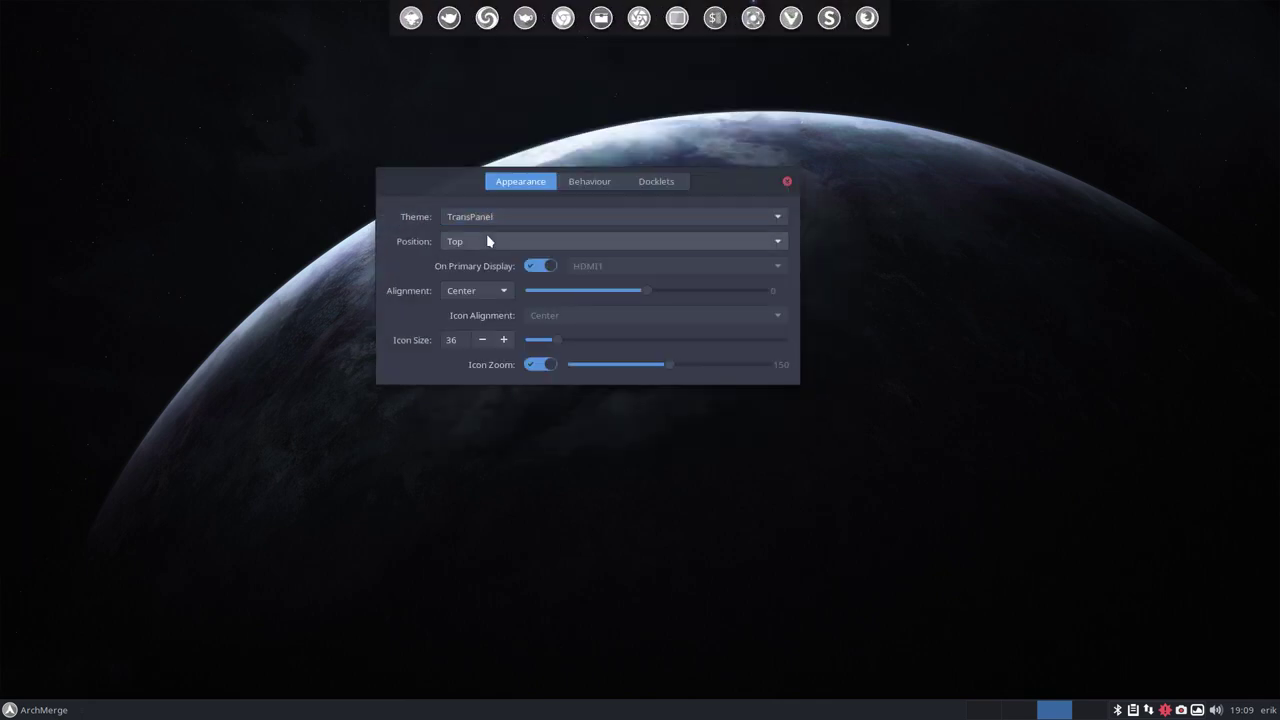
{"action": "key", "text": "Down"}
{"action": "key", "text": "Down"}
{"action": "key", "text": "Down"}
{"action": "key", "text": "Down"}
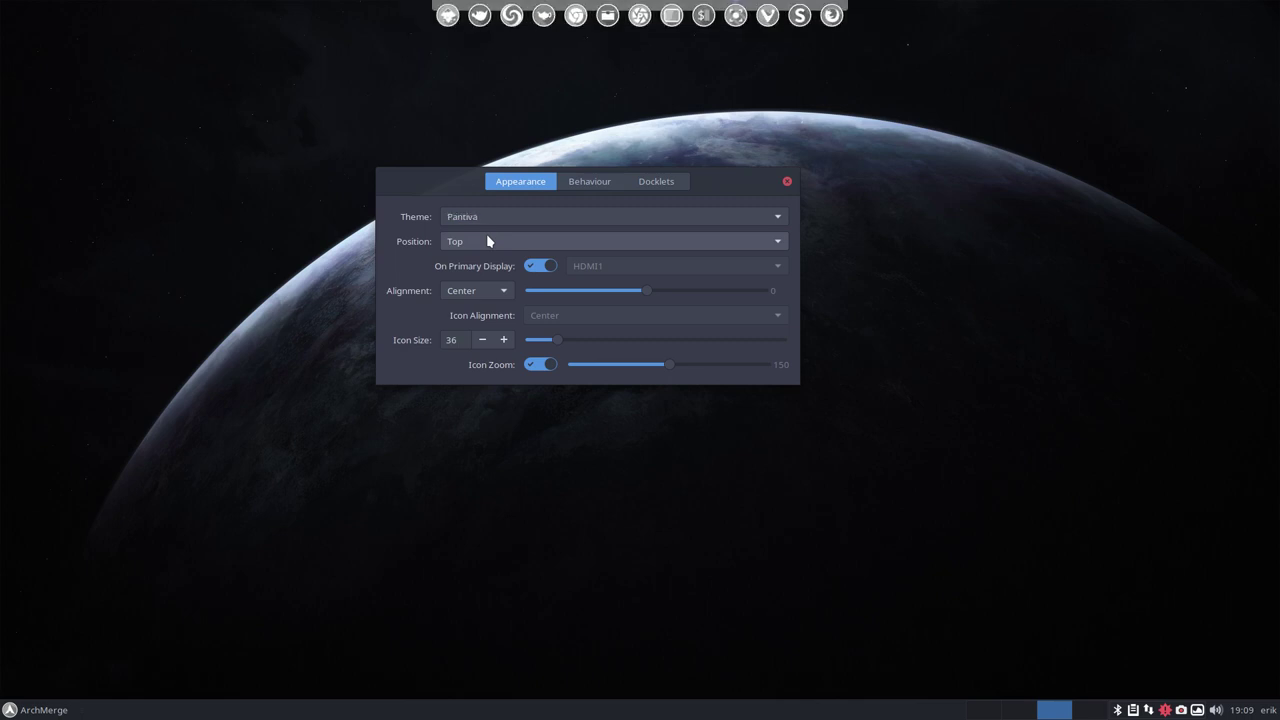
{"action": "key", "text": "Down"}
{"action": "key", "text": "Down"}
{"action": "key", "text": "Down"}
{"action": "key", "text": "Down"}
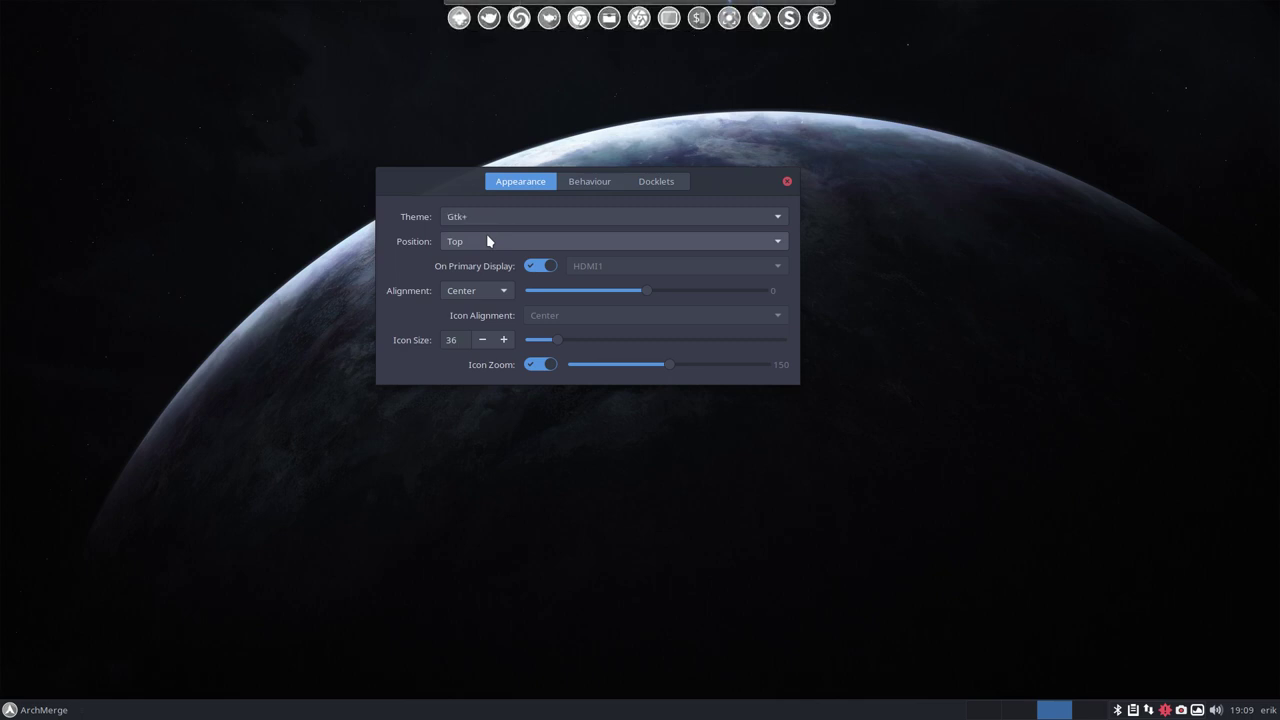
{"action": "key", "text": "Down"}
{"action": "key", "text": "Up"}
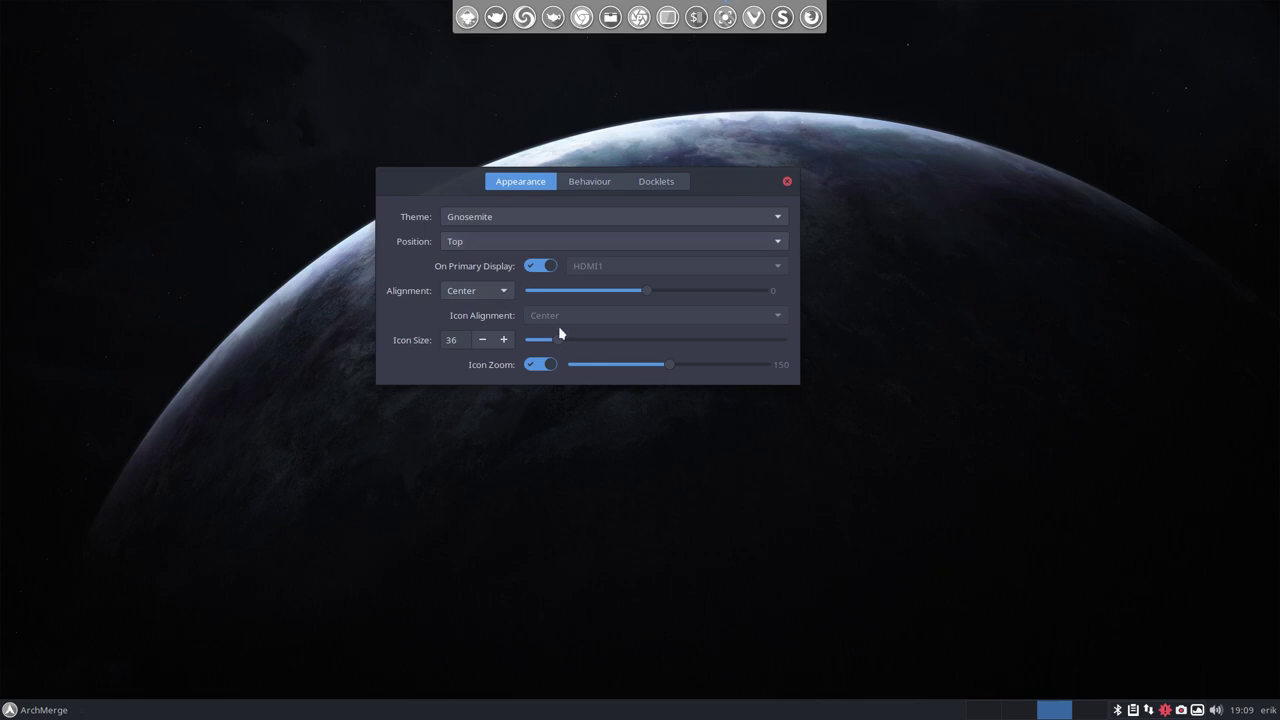
Set the dock's icon size to 40 and switch icon zoom off and on again.
{"action": "mouse_move", "coordinate": [557, 340]}
{"action": "left_mouse_down"}
{"action": "mouse_move", "coordinate": [663, 343]}
{"action": "mouse_move", "coordinate": [568, 341]}
{"action": "left_mouse_up"}
{"action": "left_click", "coordinate": [532, 365]}
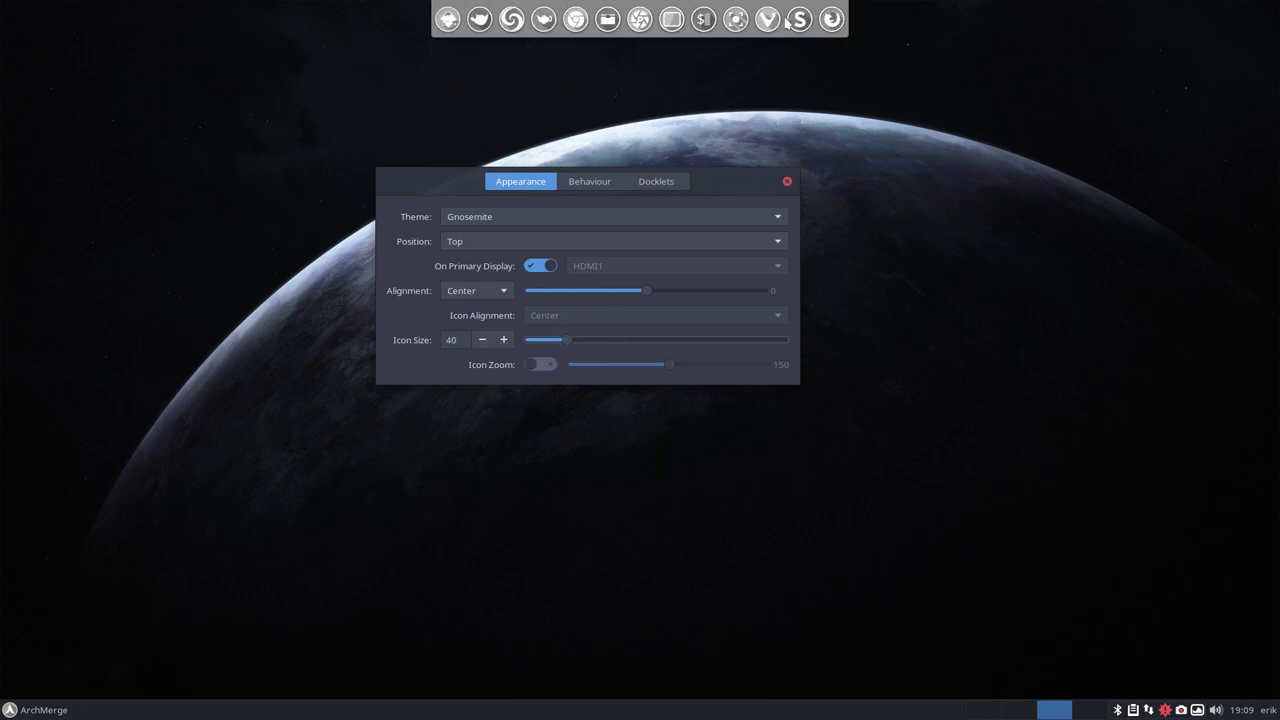
{"action": "left_click", "coordinate": [548, 366]}
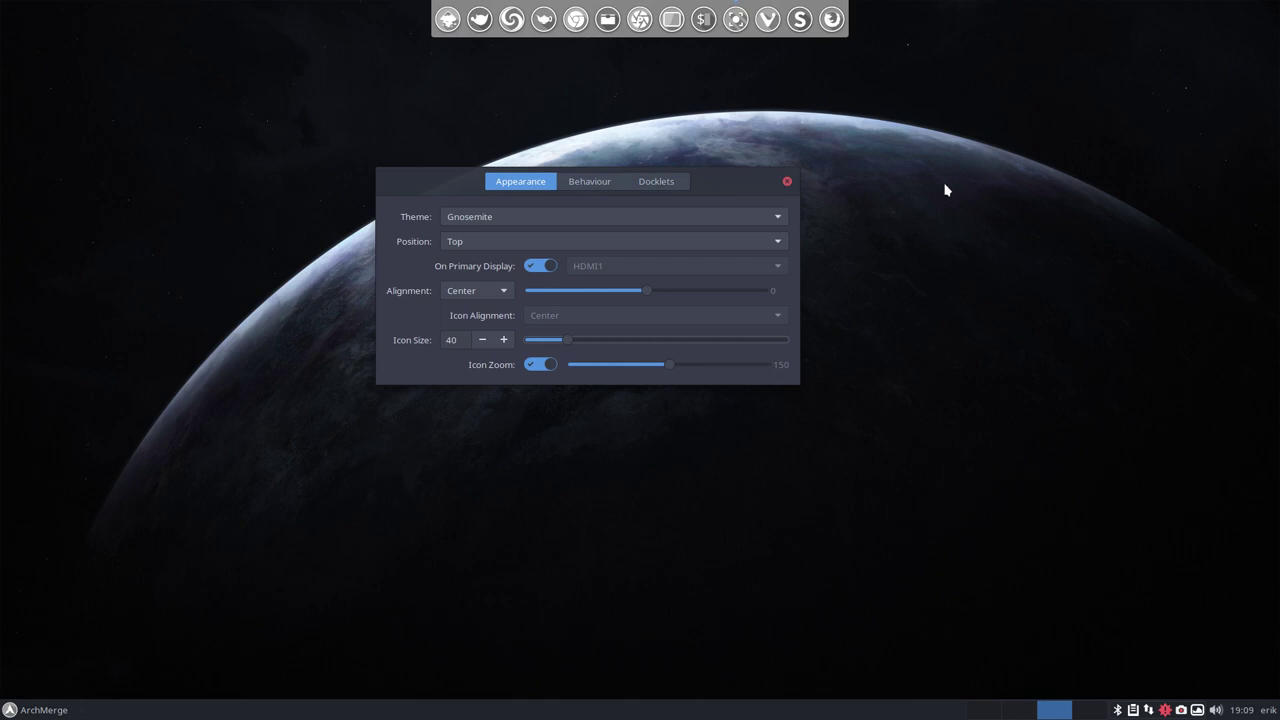
Review the dock's behaviour settings and available docklets, and close the dock preferences.
{"action": "left_click", "coordinate": [595, 188]}
{"action": "left_click", "coordinate": [665, 183]}
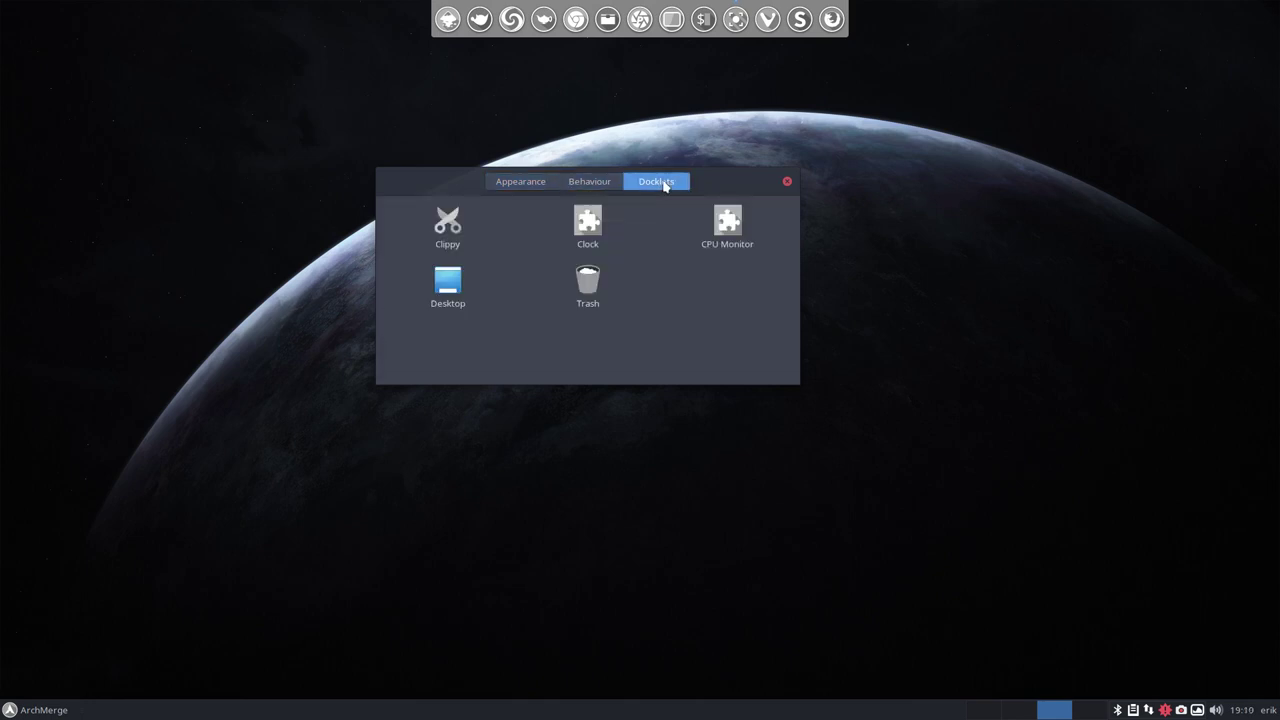
{"action": "left_click", "coordinate": [592, 184]}
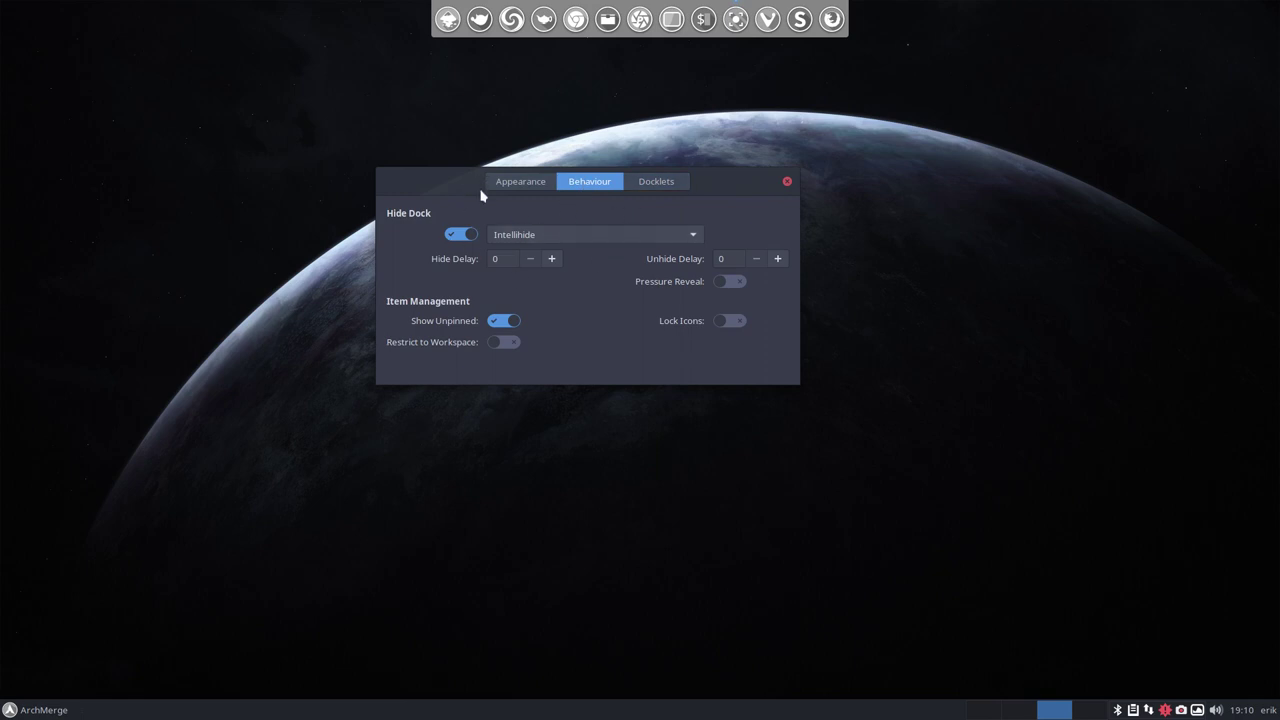
{"action": "left_click", "coordinate": [514, 184]}
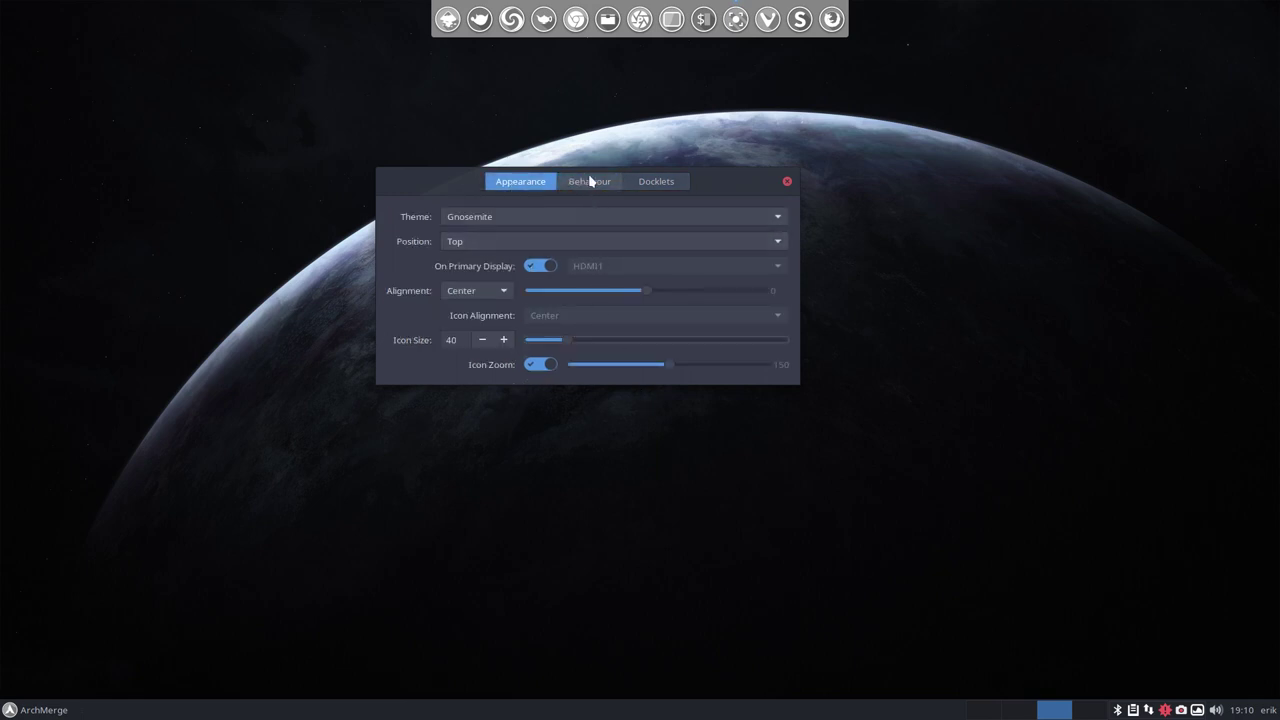
{"action": "left_click", "coordinate": [788, 184]}
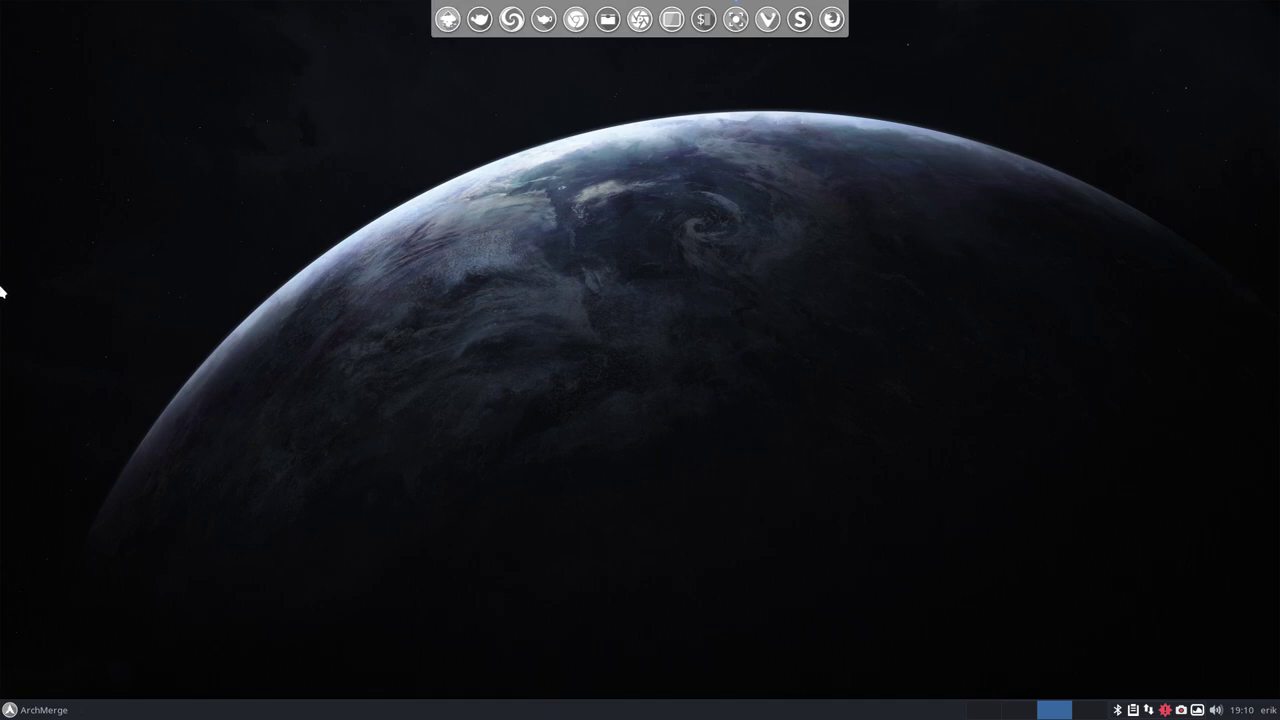
Switch to the next workspace, look through the System category of the applications menu, and close the menu.
{"action": "key", "text": "ctrl+alt+Right"}
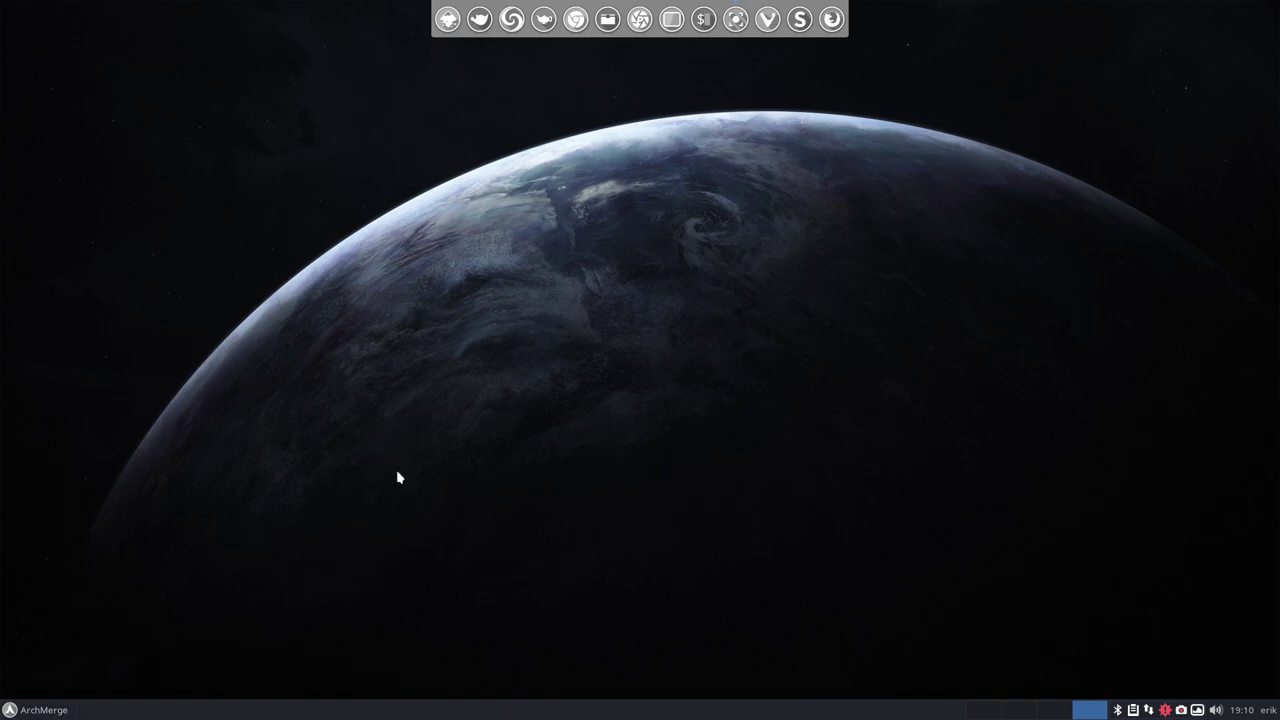
{"action": "left_click", "coordinate": [22, 712]}
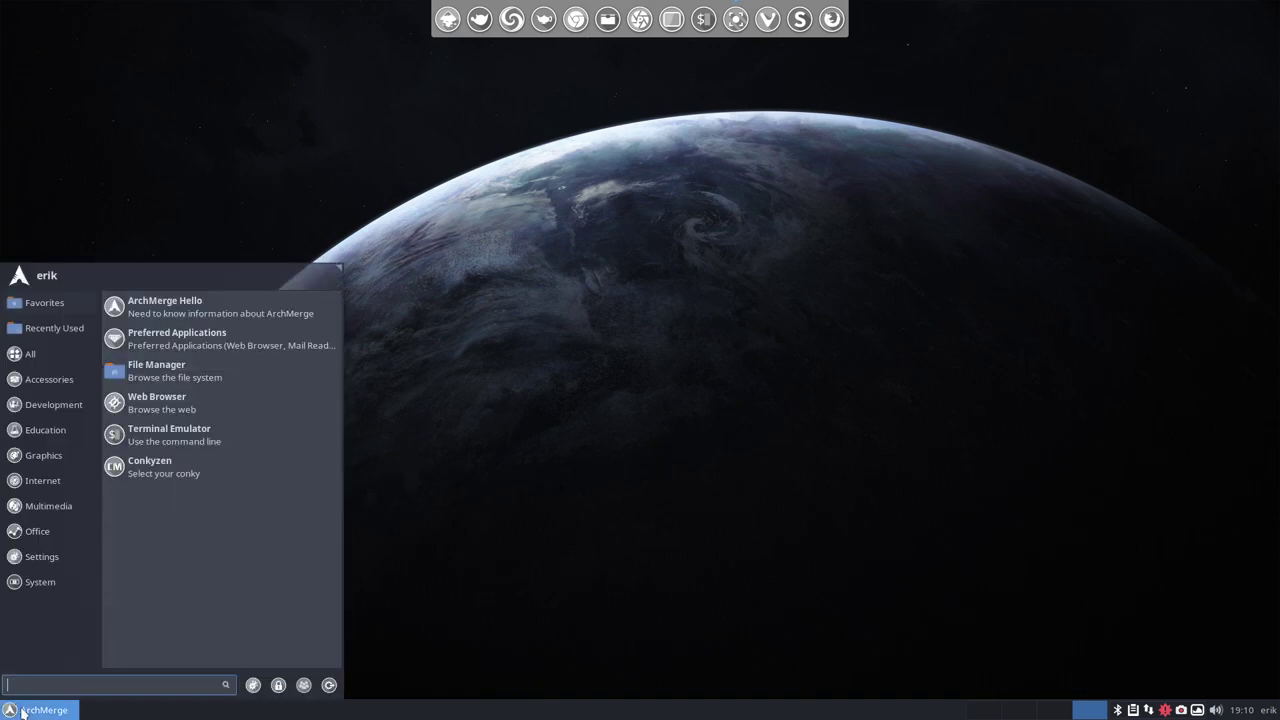
{"action": "left_click", "coordinate": [40, 582]}
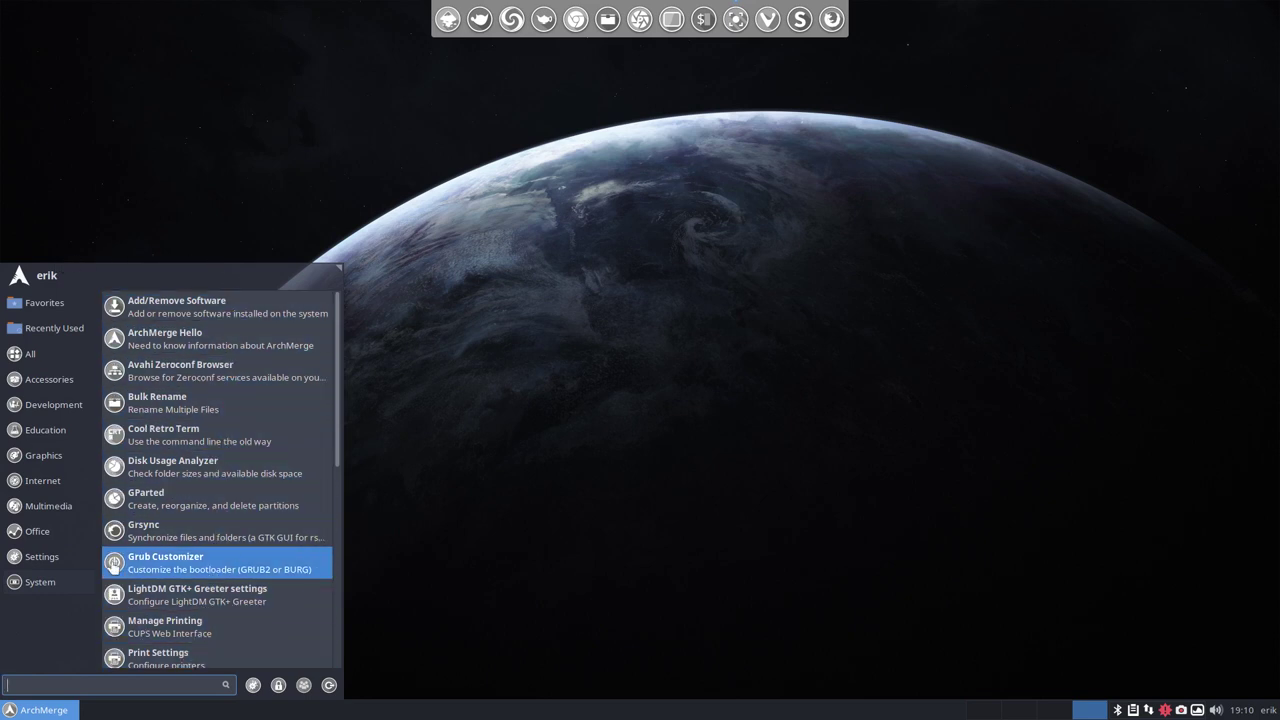
{"action": "left_click", "coordinate": [454, 254]}
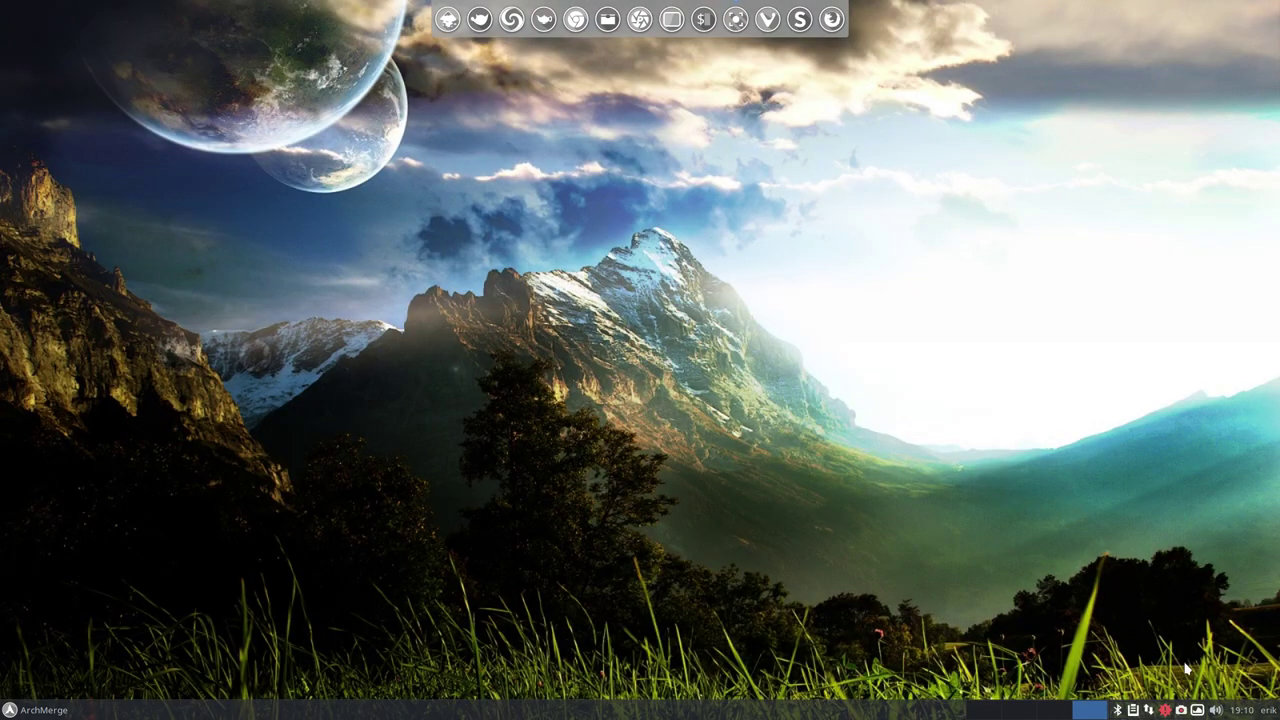
View the current wallpaper's page on Desktoppr in a maximised browser window, and close the browser.
{"action": "left_click", "coordinate": [1197, 710]}
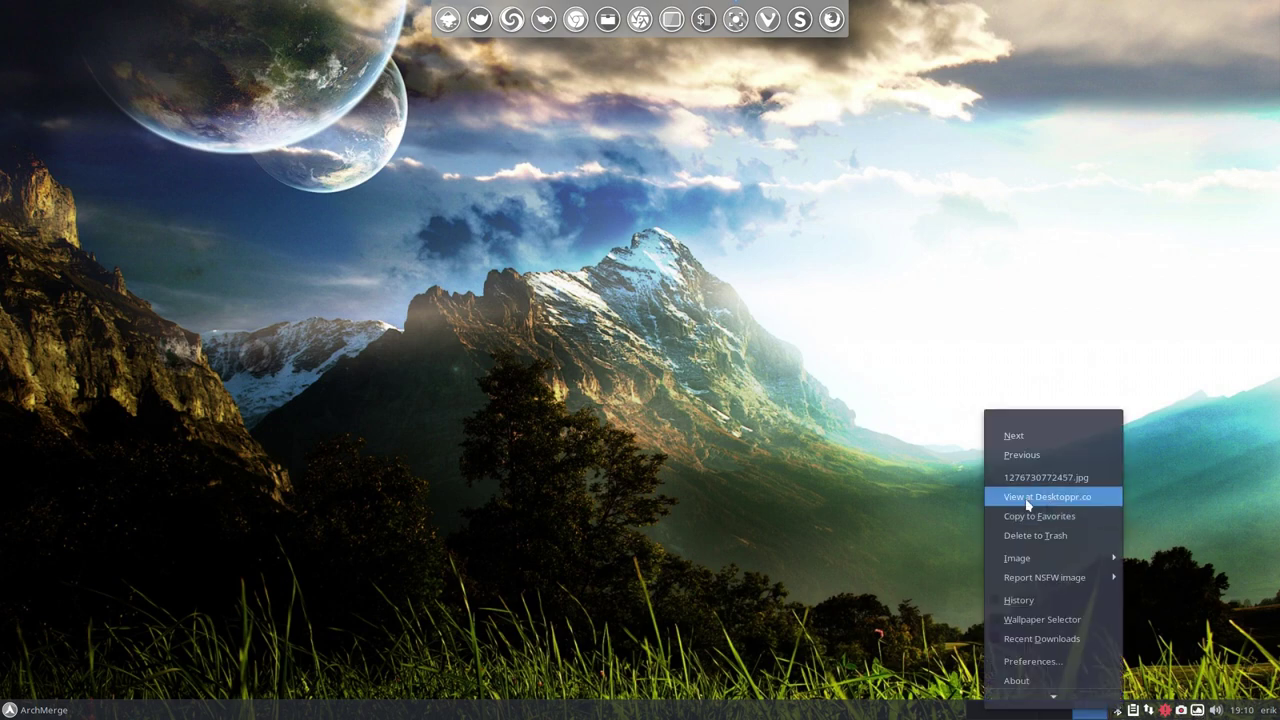
{"action": "left_click", "coordinate": [1081, 503]}
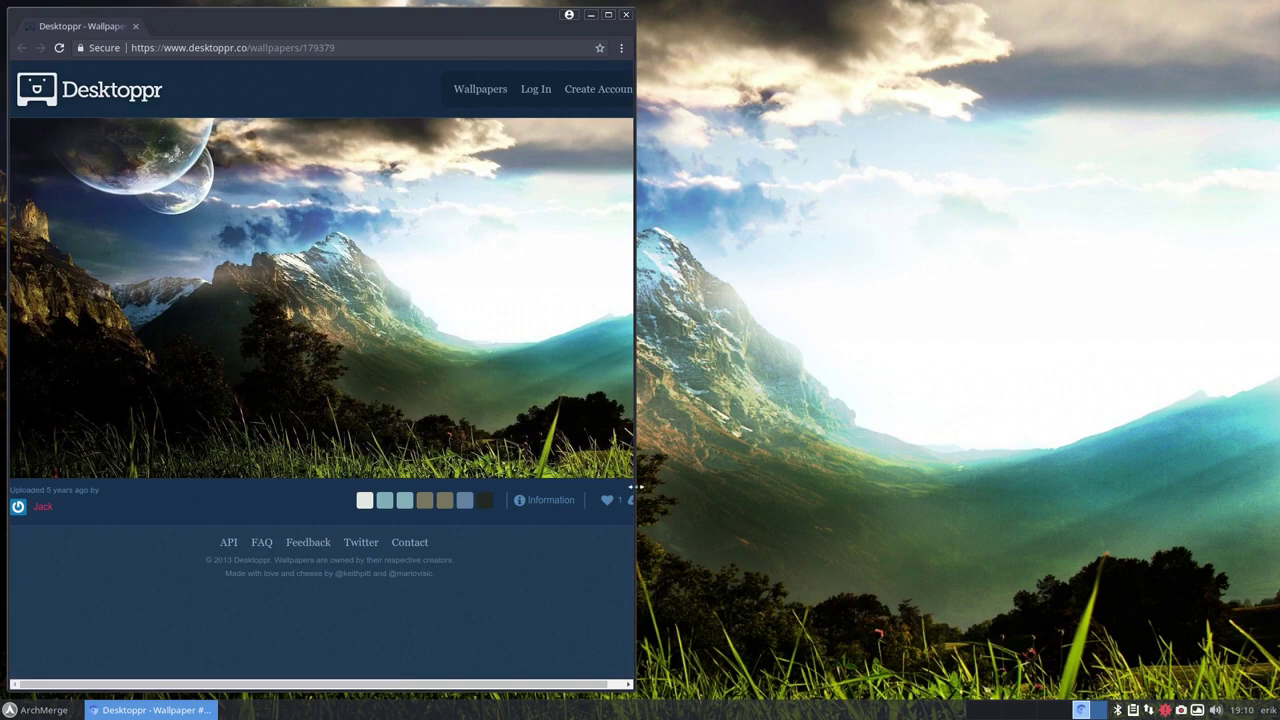
{"action": "left_click", "coordinate": [608, 15]}
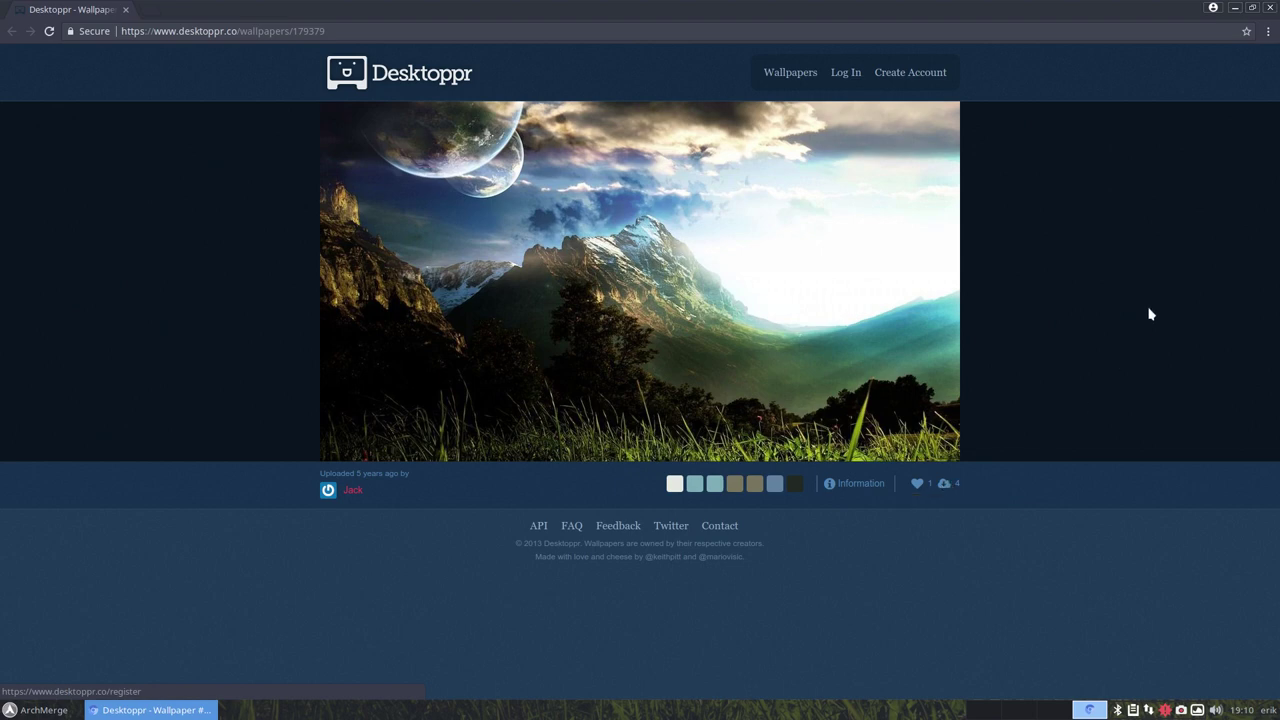
{"action": "left_click", "coordinate": [1272, 8]}
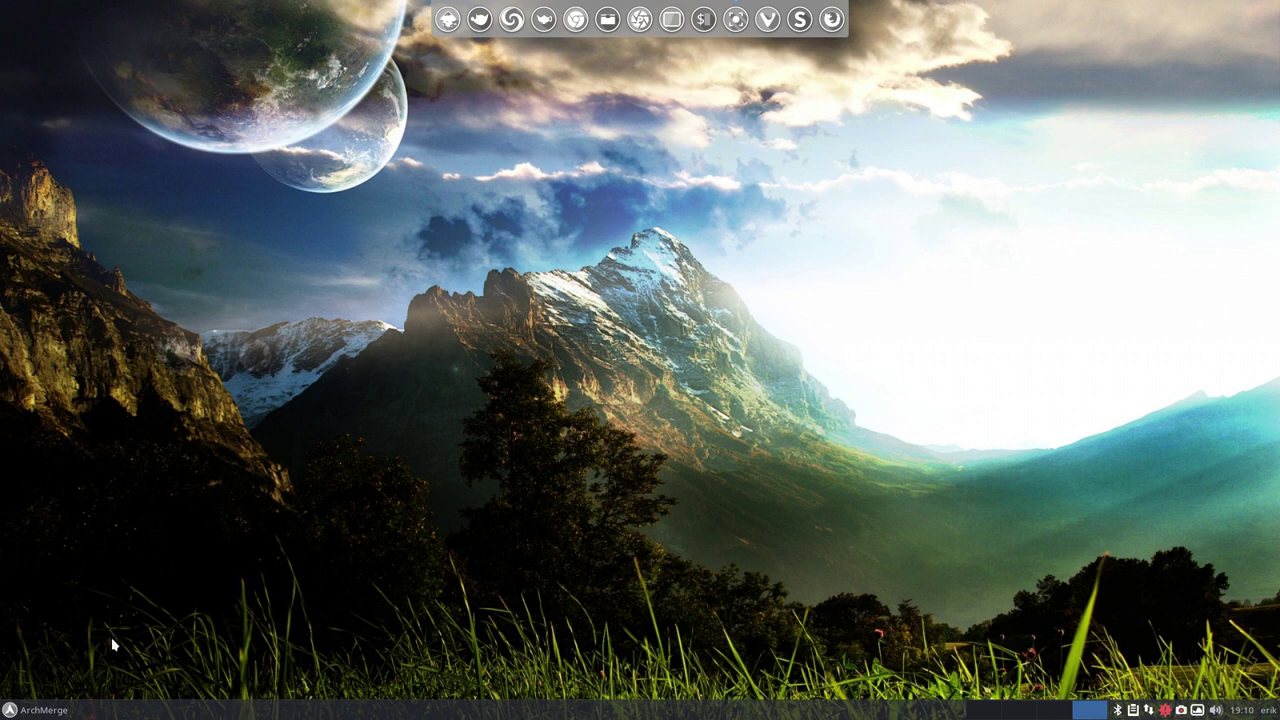
Review the applications menu's categories, its System entries and its settings shortcut.
{"action": "left_click", "coordinate": [50, 711]}
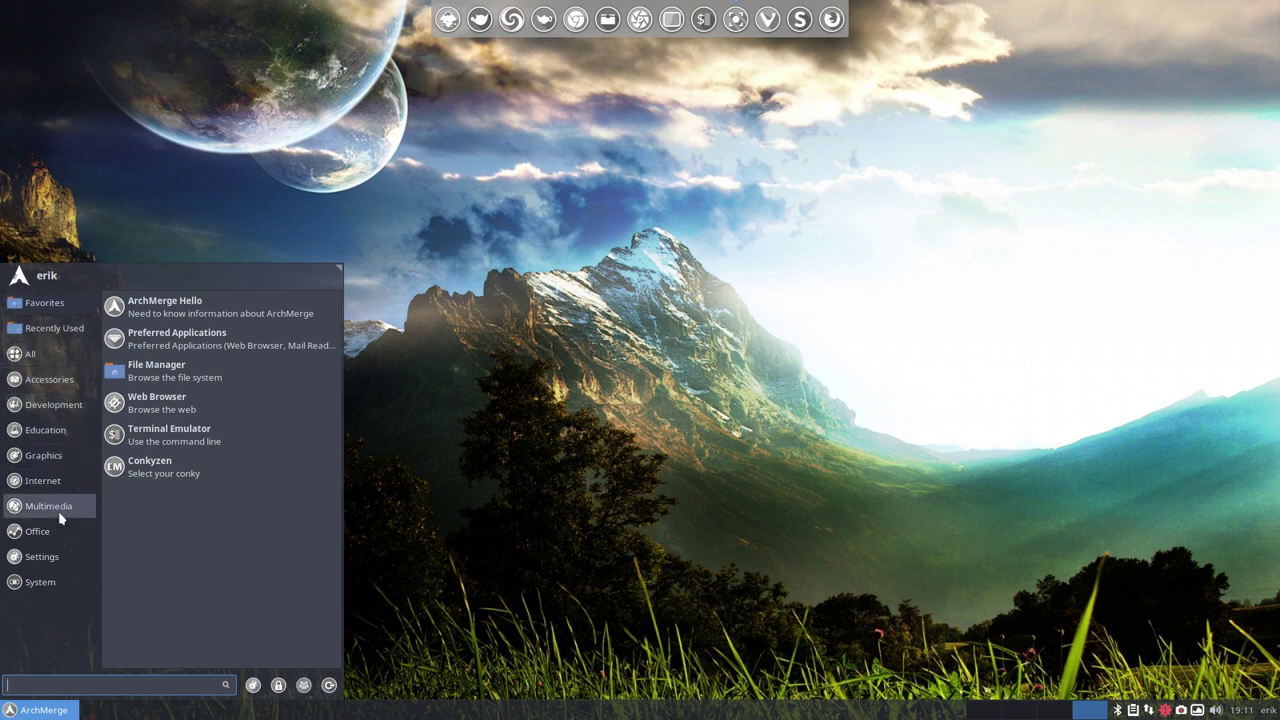
{"action": "left_click", "coordinate": [60, 584]}
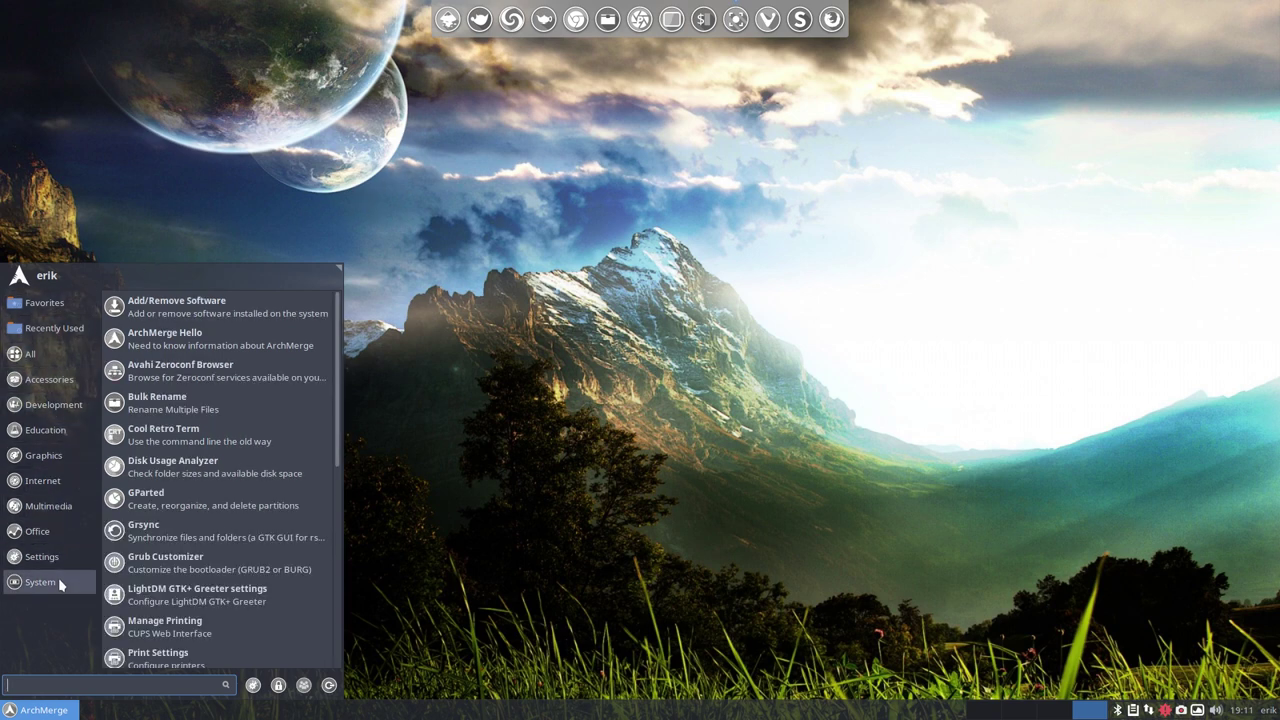
{"action": "left_click", "coordinate": [253, 686]}
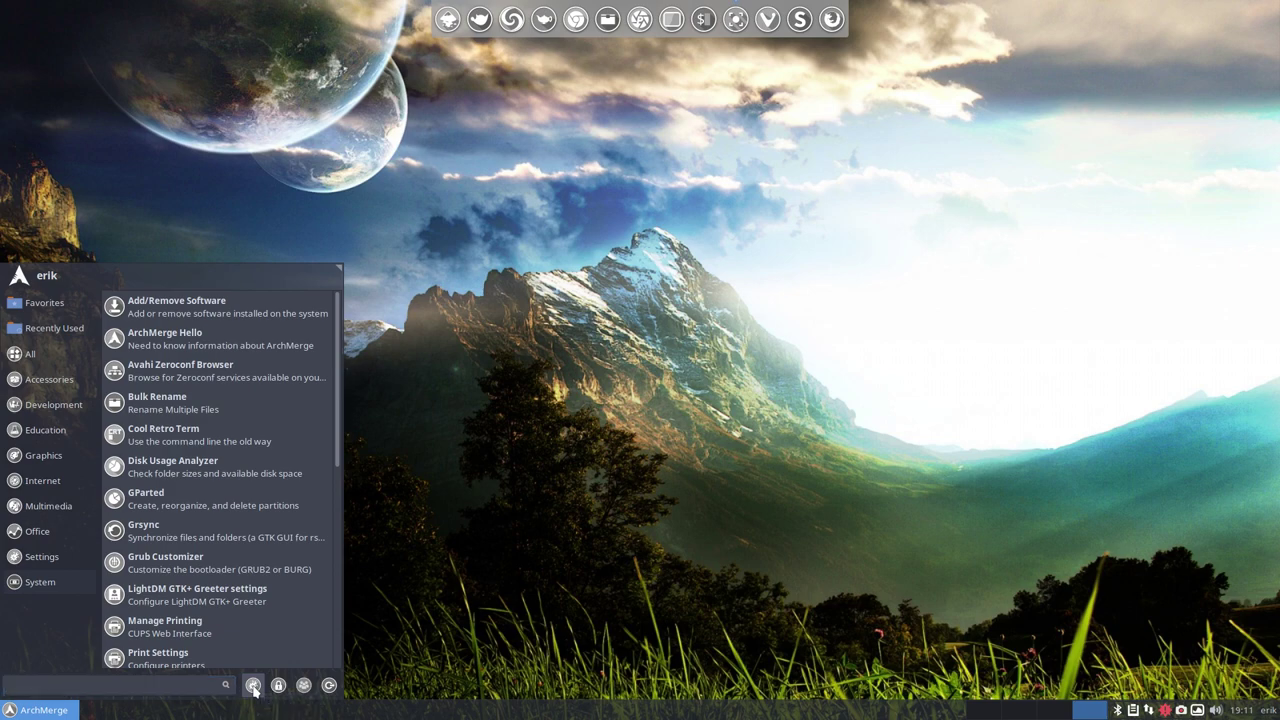
Open the Whisker Menu properties and shift the window slightly on the desktop.
{"action": "right_click", "coordinate": [56, 711]}
{"action": "mouse_move", "coordinate": [57, 711]}
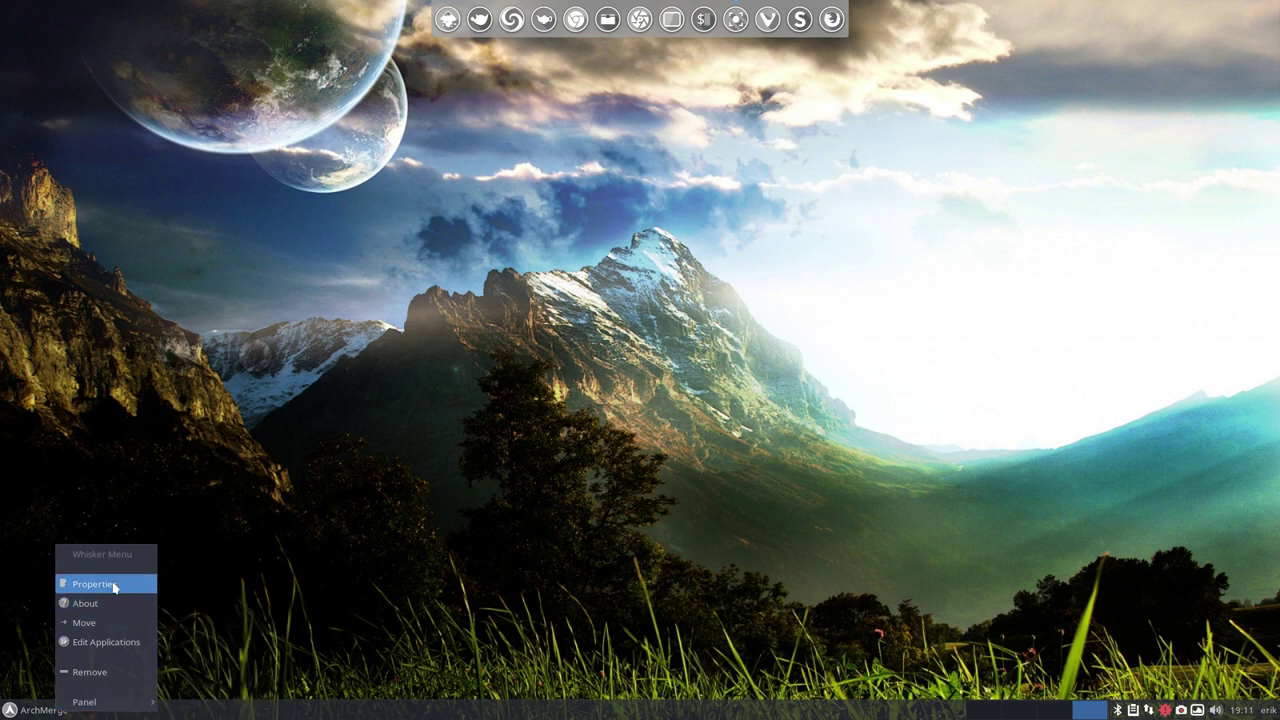
{"action": "mouse_move", "coordinate": [98, 700]}
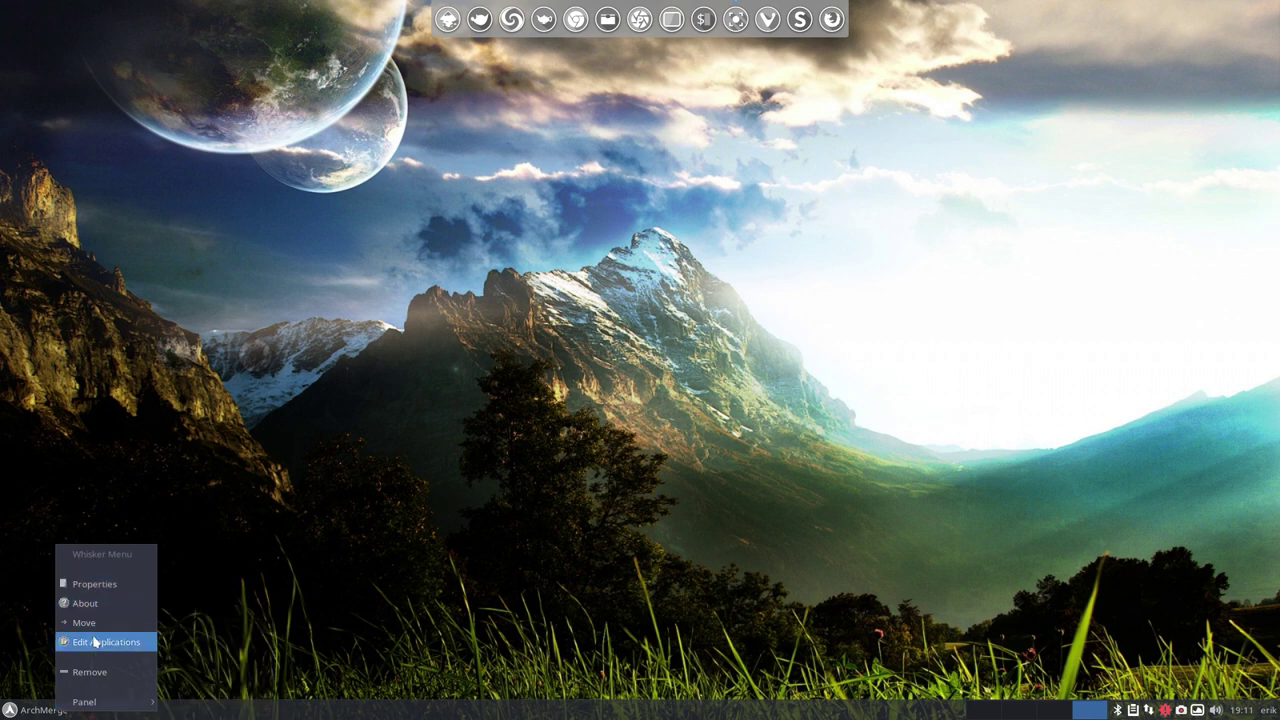
{"action": "left_click", "coordinate": [97, 587]}
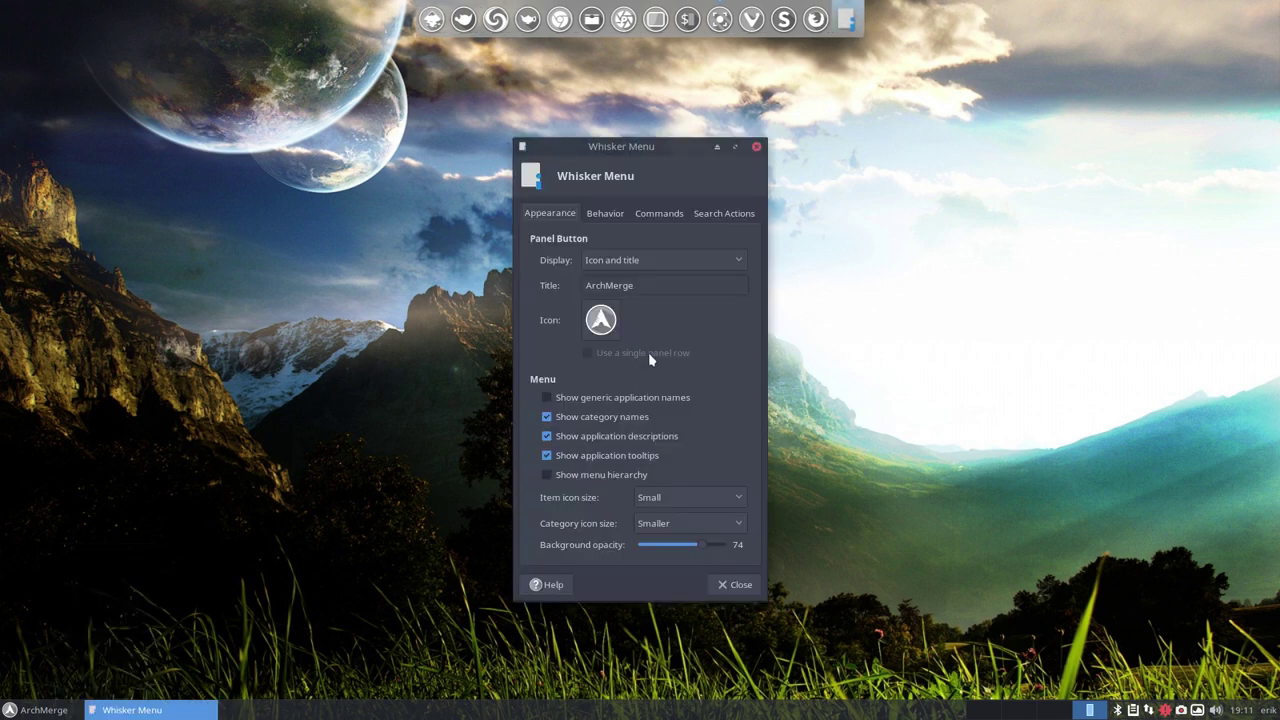
{"action": "left_click_drag", "start_coordinate": [634, 148], "coordinate": [630, 156]}
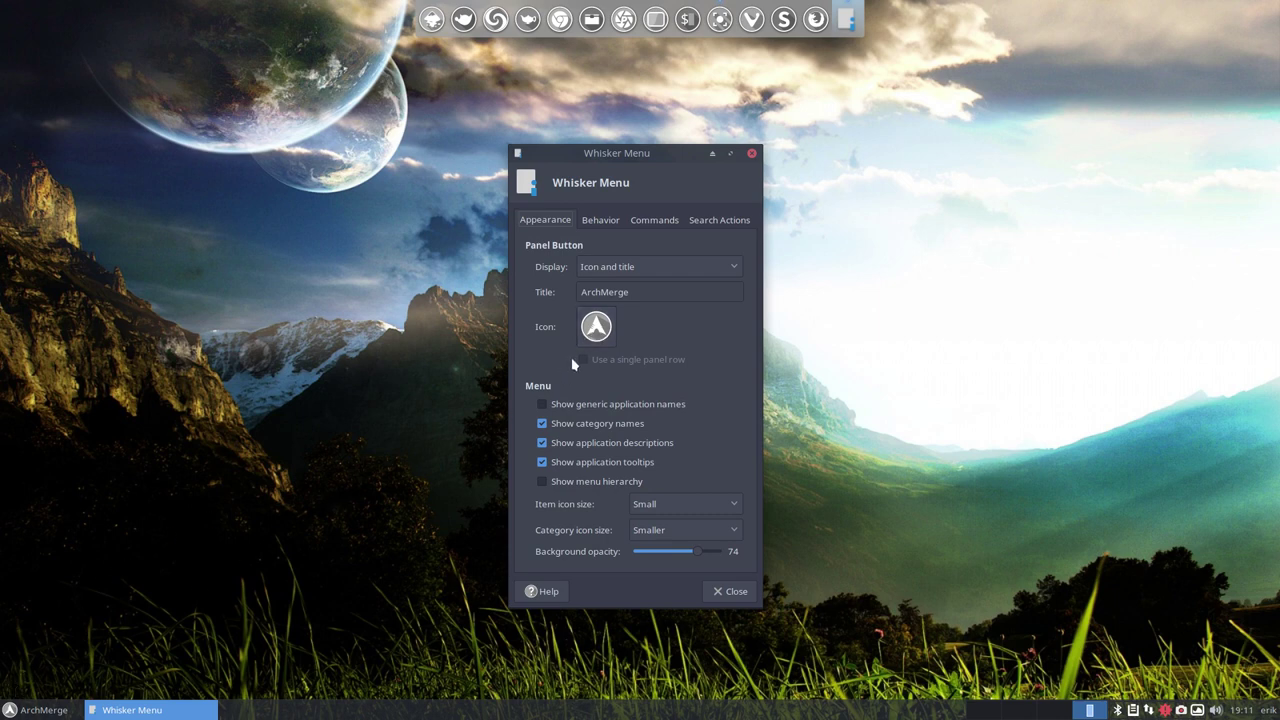
Try showing the panel button as Title only and Icon only, and restore its display to Icon and title.
{"action": "left_click", "coordinate": [665, 290]}
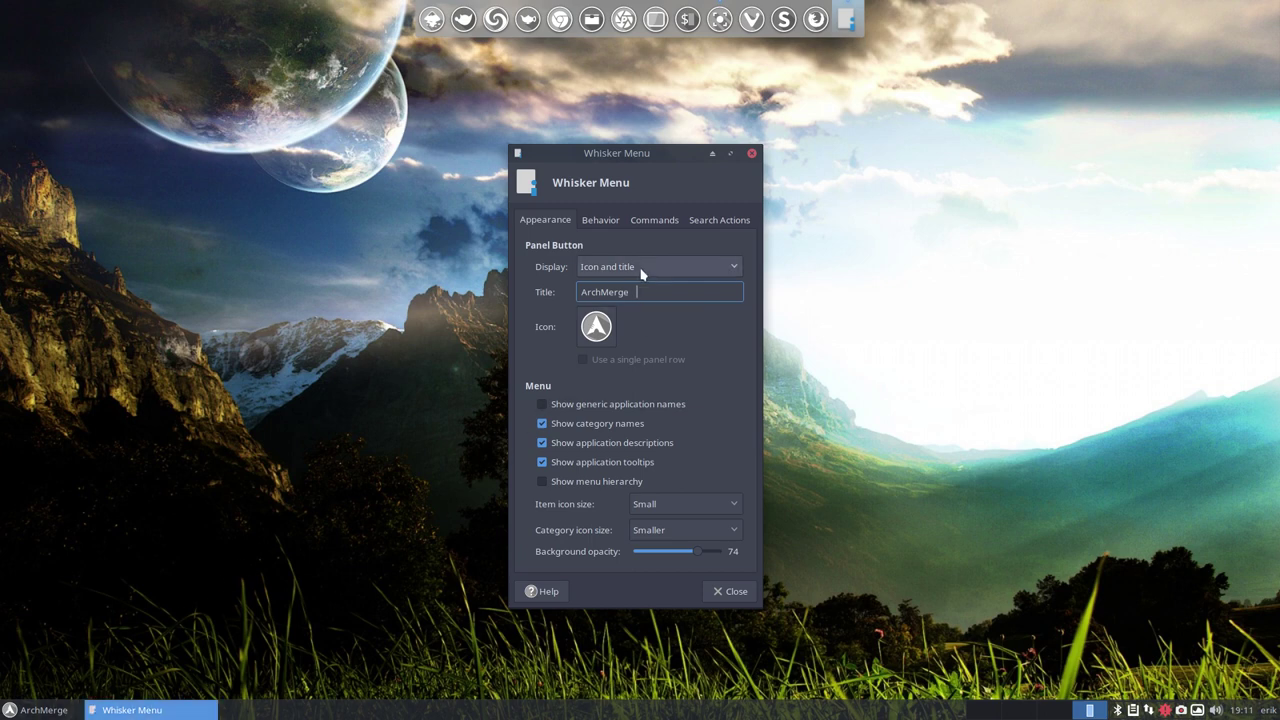
{"action": "left_click", "coordinate": [642, 268]}
{"action": "left_click", "coordinate": [623, 245]}
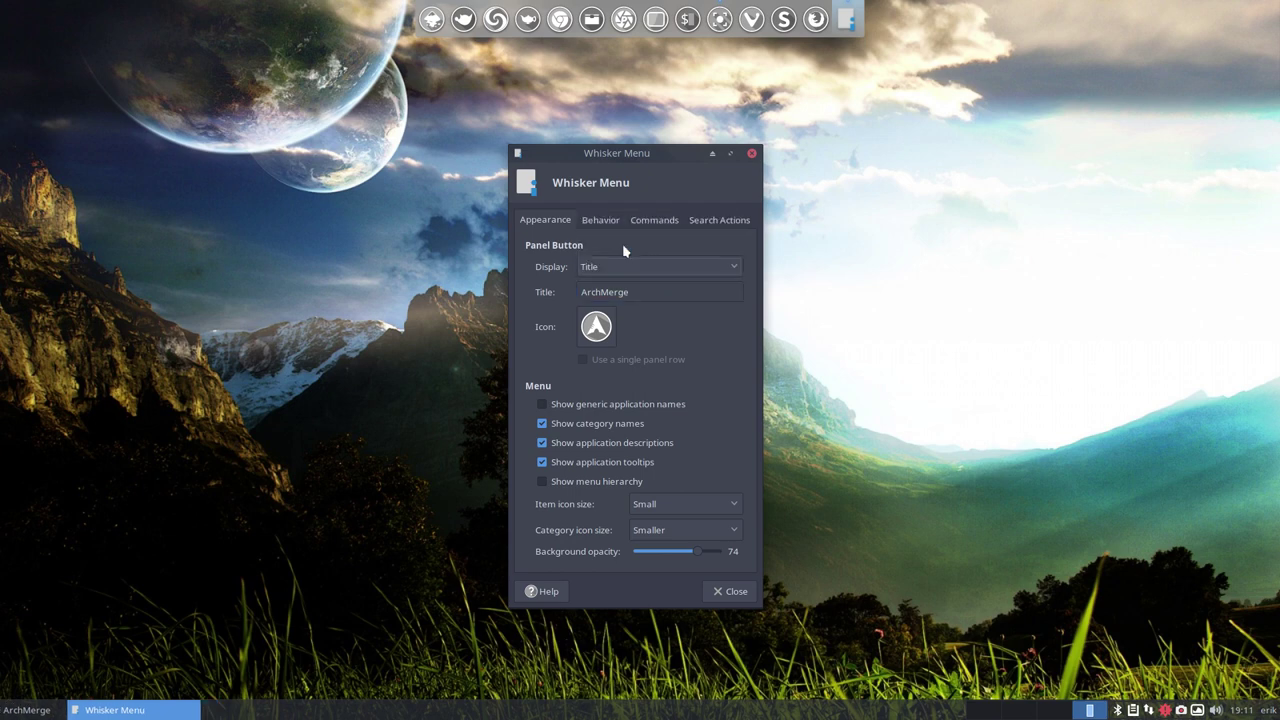
{"action": "left_click", "coordinate": [622, 270]}
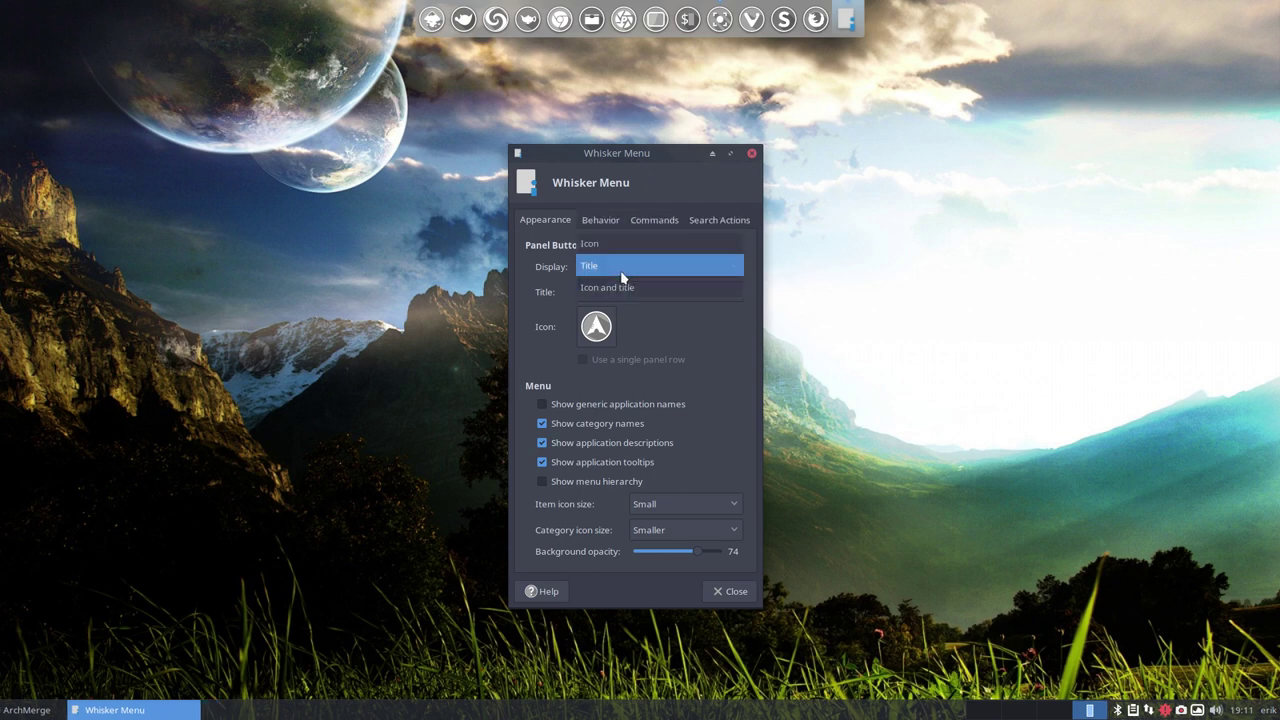
{"action": "left_click", "coordinate": [605, 245]}
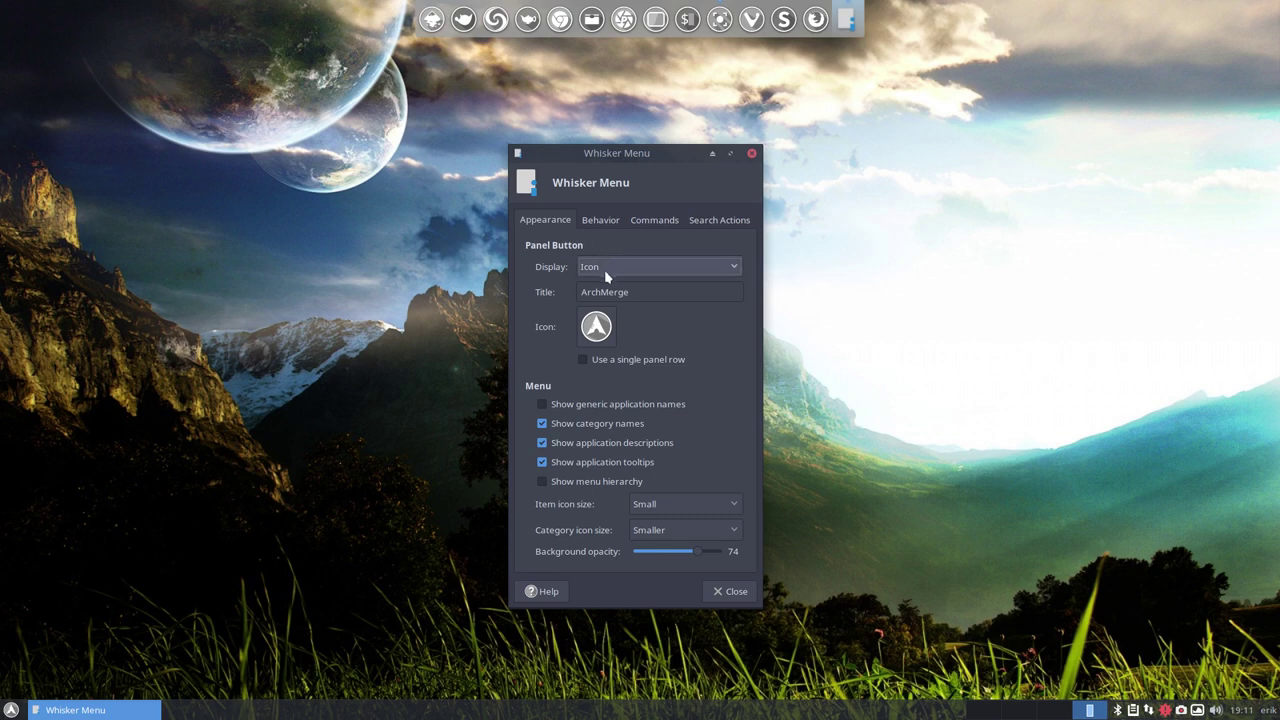
{"action": "left_click", "coordinate": [606, 267]}
{"action": "left_click", "coordinate": [617, 312]}
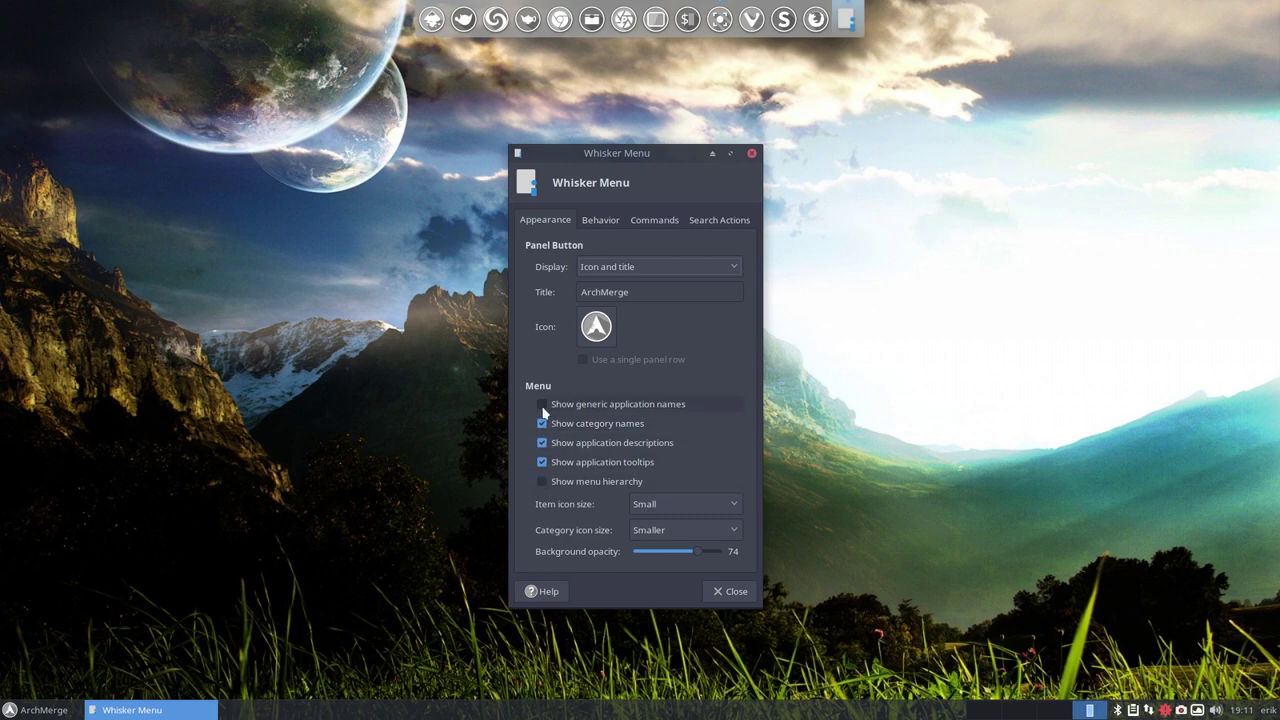
Enable the menu hierarchy option, check the category order in the applications menu, and disable the option again.
{"action": "left_click", "coordinate": [542, 487]}
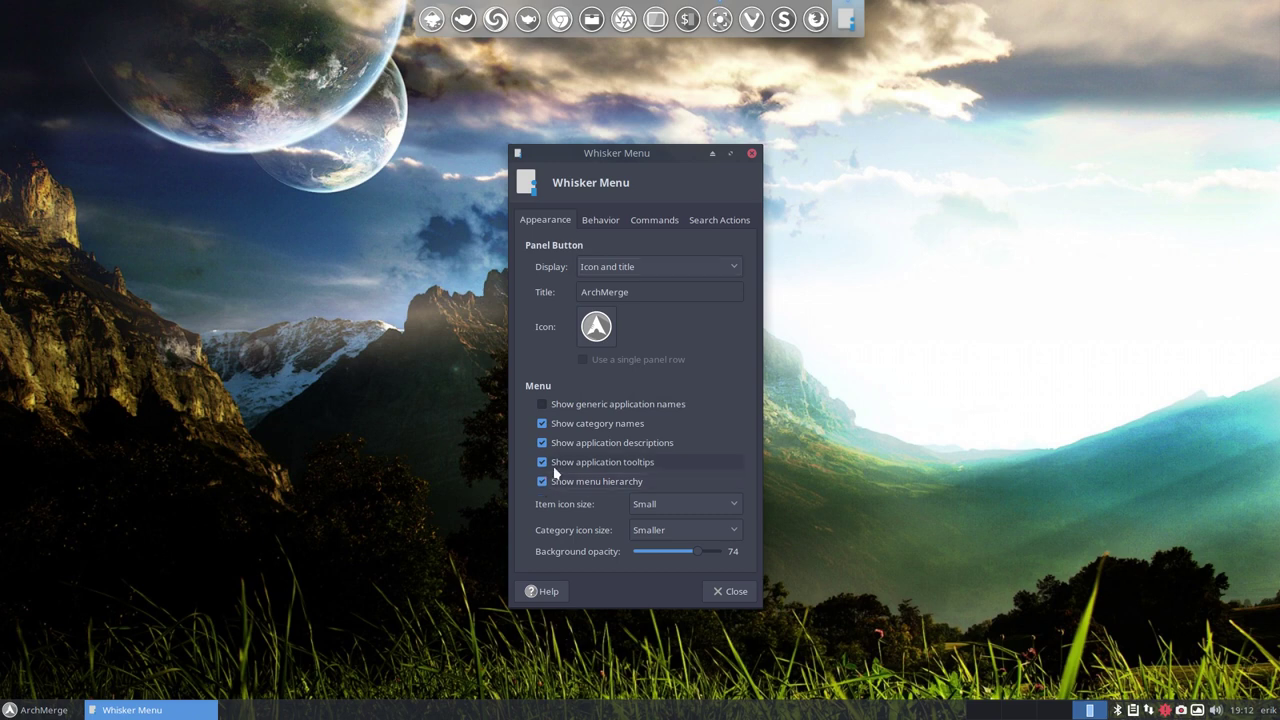
{"action": "left_click", "coordinate": [30, 710]}
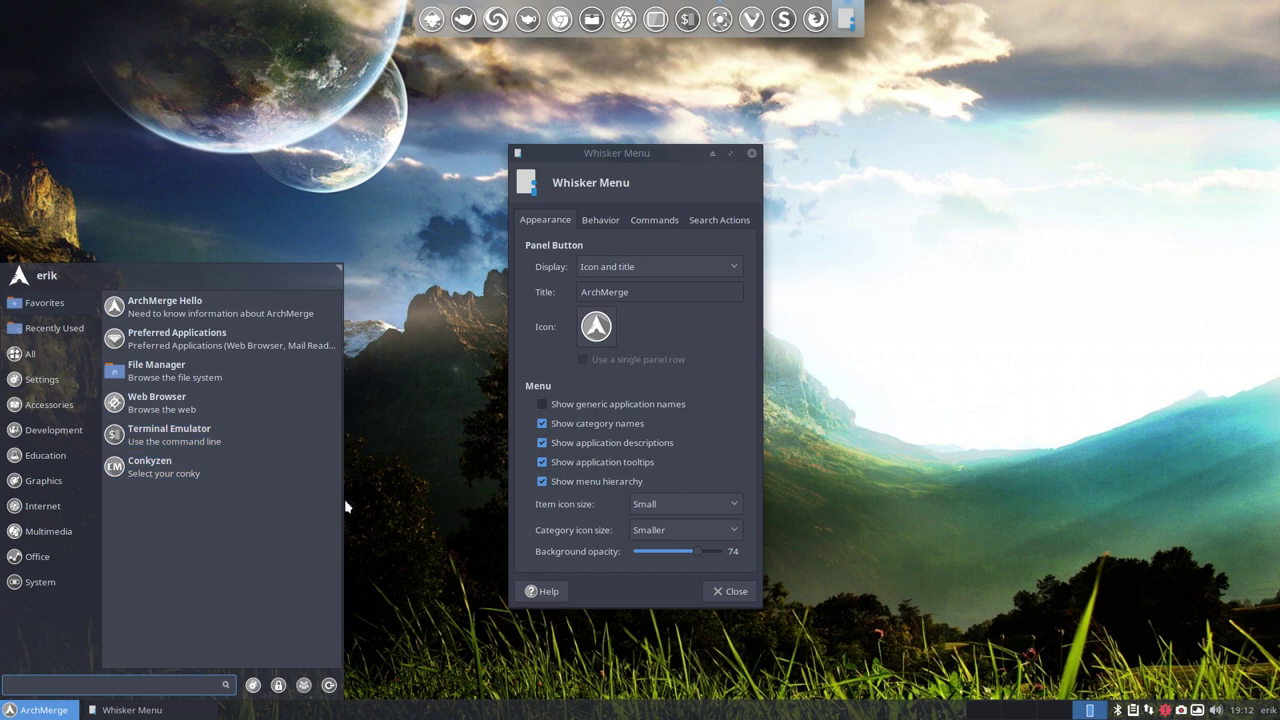
{"action": "left_click", "coordinate": [614, 485]}
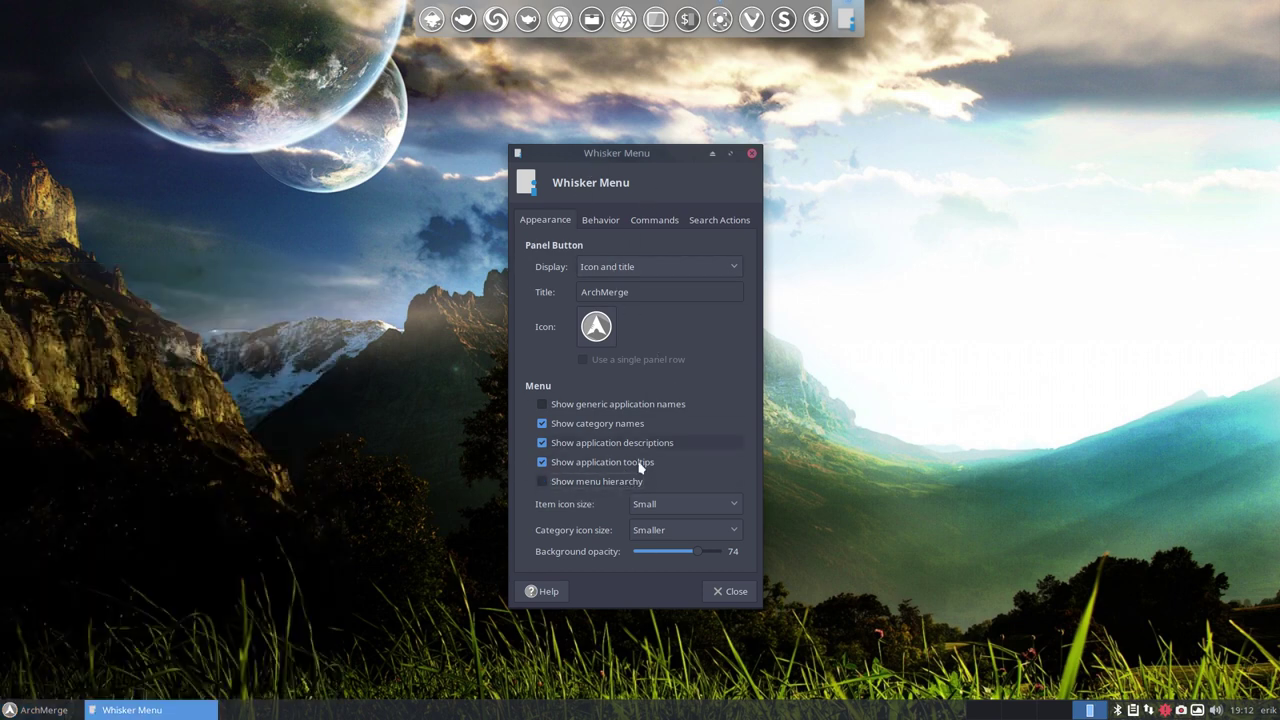
Set the menu's item icon size to Normal and check how the applications menu looks.
{"action": "left_click", "coordinate": [689, 503]}
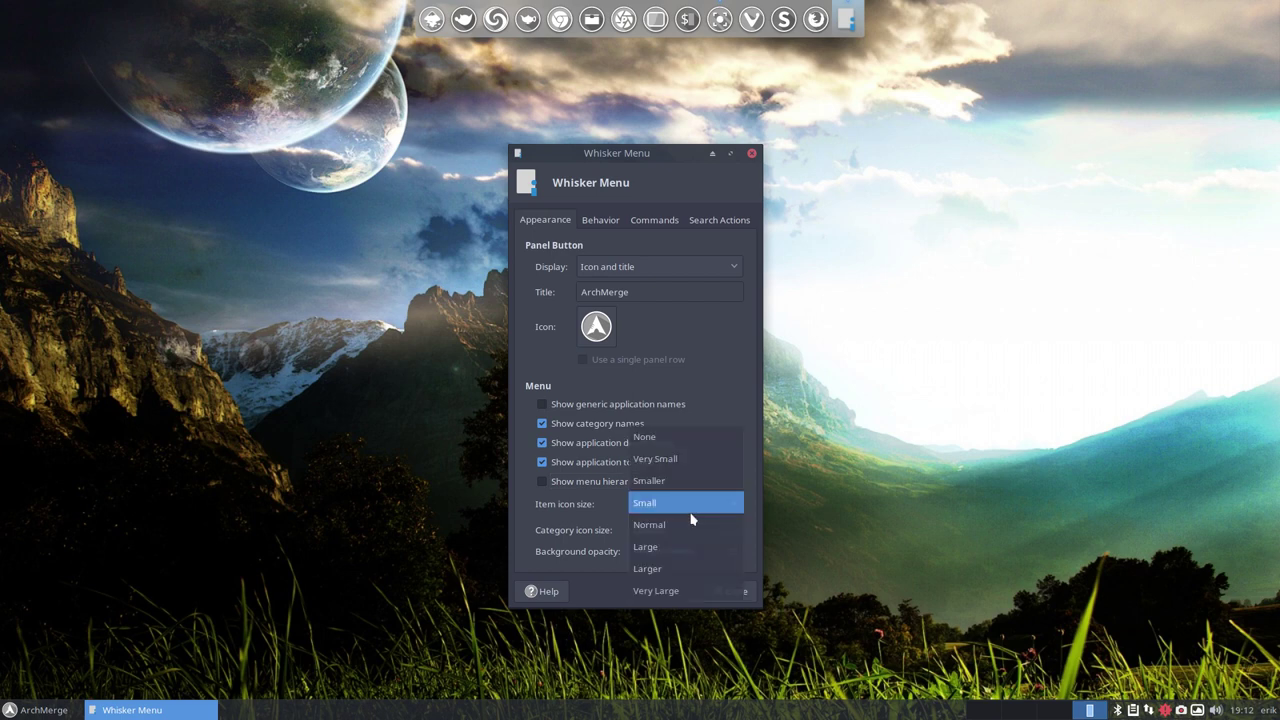
{"action": "left_click", "coordinate": [688, 517]}
{"action": "left_click", "coordinate": [660, 506]}
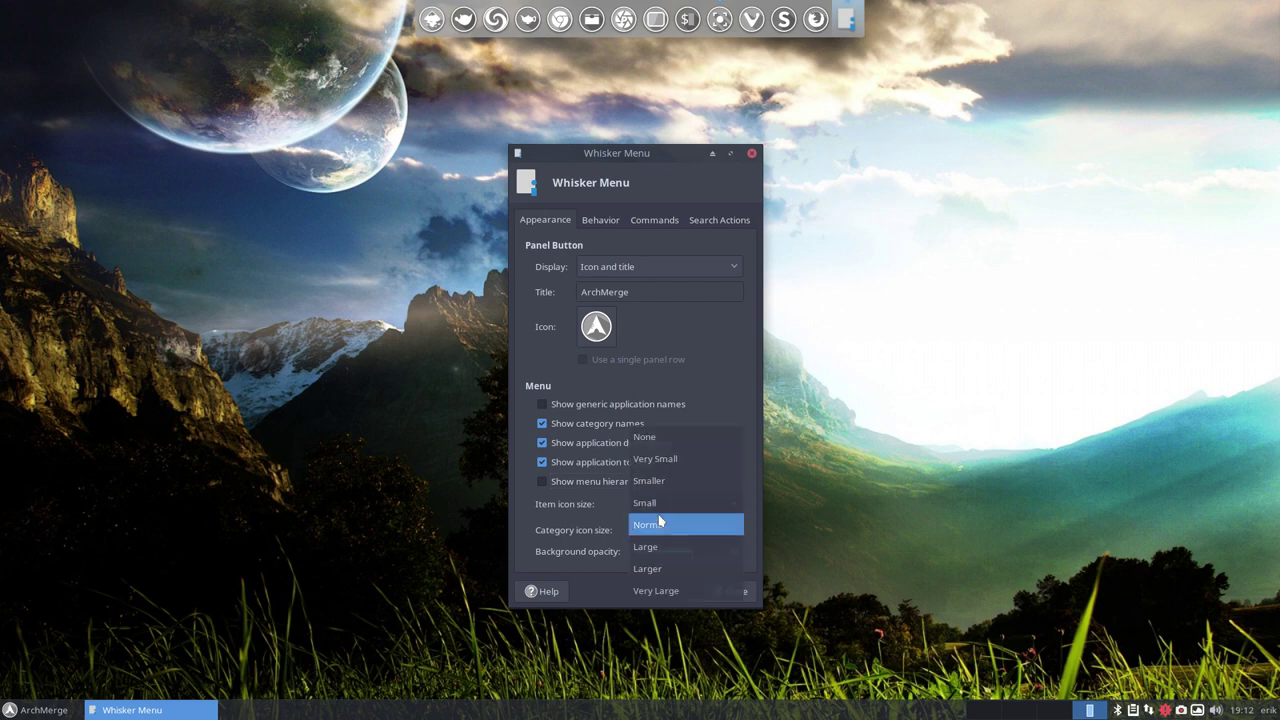
{"action": "left_click", "coordinate": [657, 524]}
{"action": "left_click", "coordinate": [26, 716]}
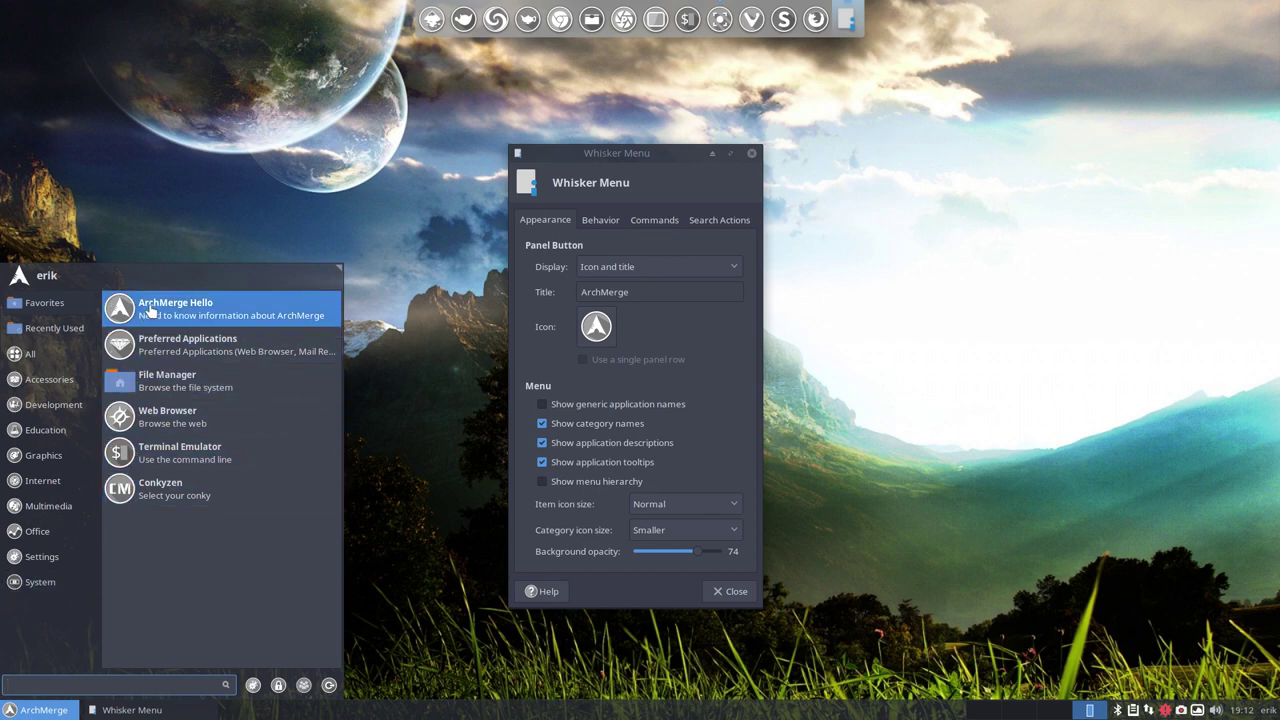
Set the menu's item icon size to Very Large and preview it in the applications menu.
{"action": "left_click", "coordinate": [672, 505]}
{"action": "left_click", "coordinate": [672, 506]}
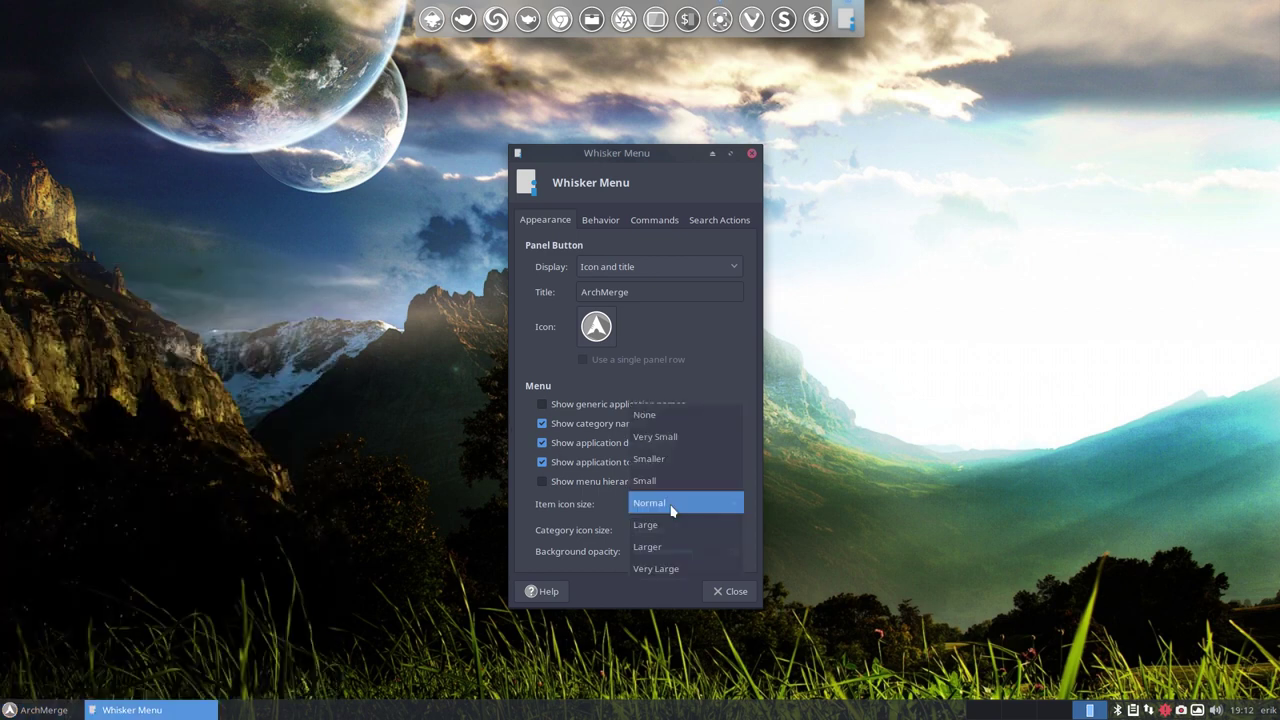
{"action": "left_click", "coordinate": [686, 568]}
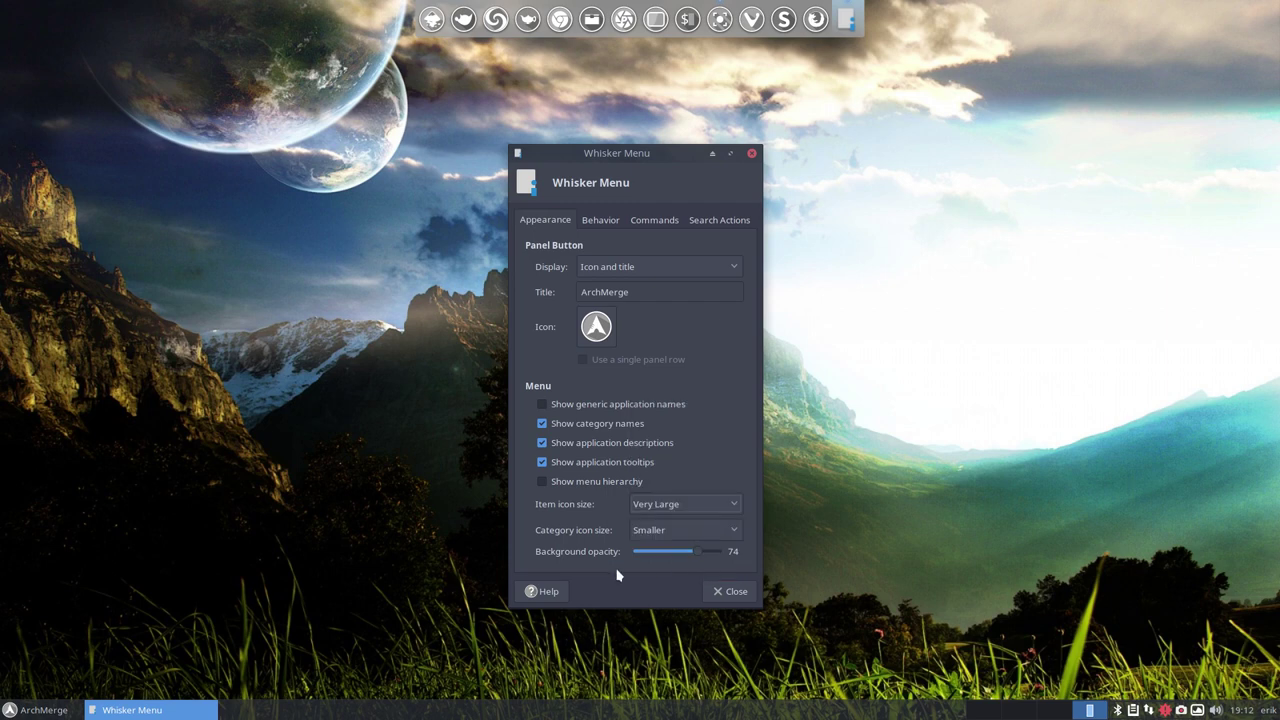
{"action": "left_click", "coordinate": [40, 710]}
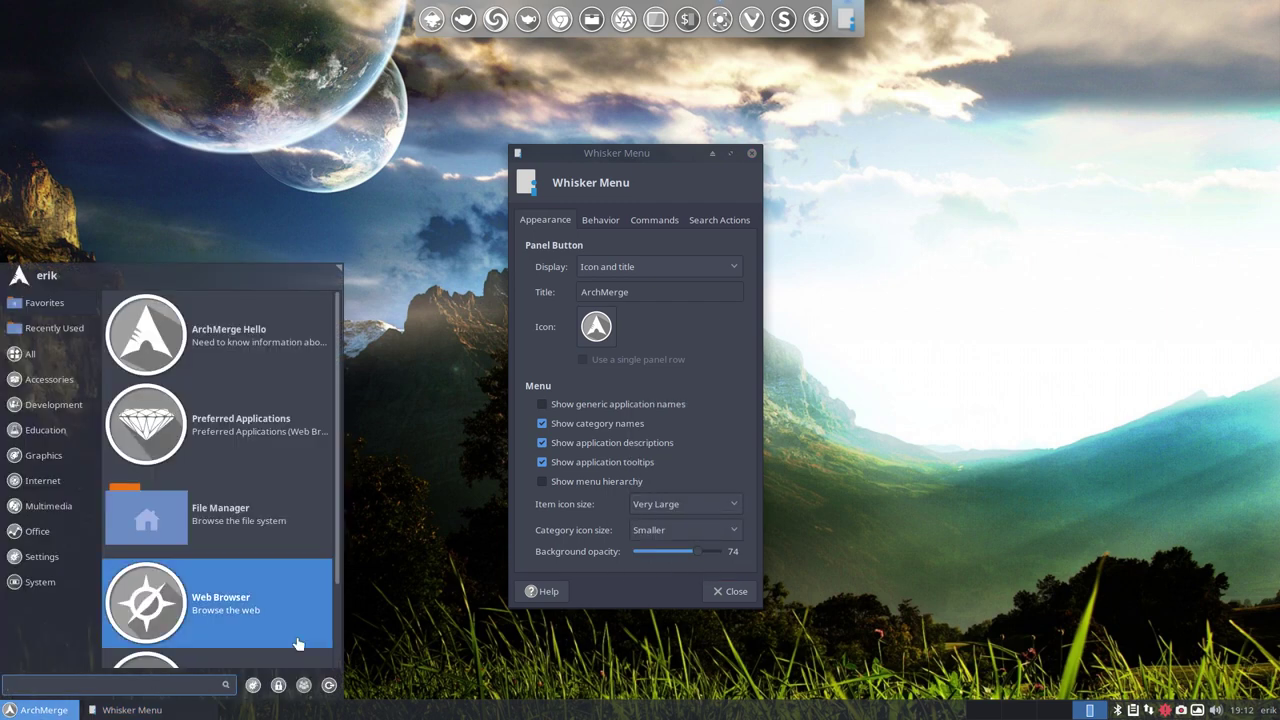
Return the menu's item icon size to Small and check the applications menu.
{"action": "left_click", "coordinate": [636, 505]}
{"action": "left_click", "coordinate": [672, 508]}
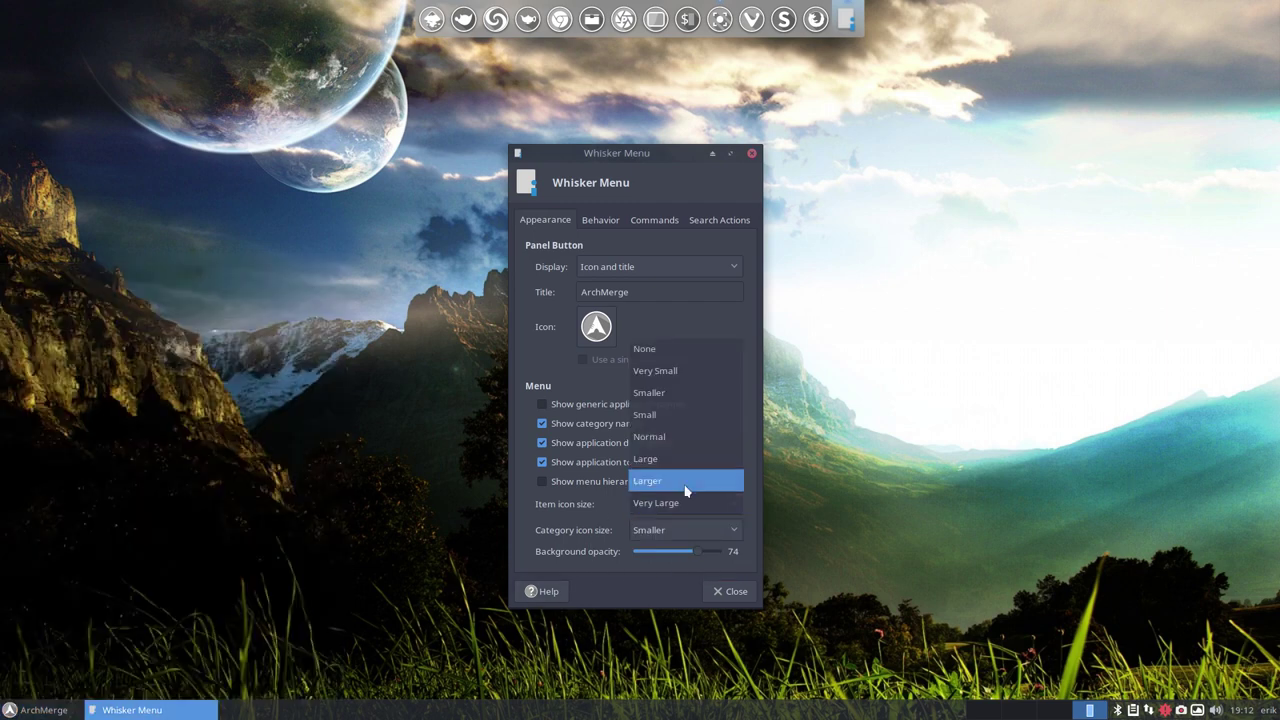
{"action": "left_click", "coordinate": [680, 414]}
{"action": "left_click", "coordinate": [36, 712]}
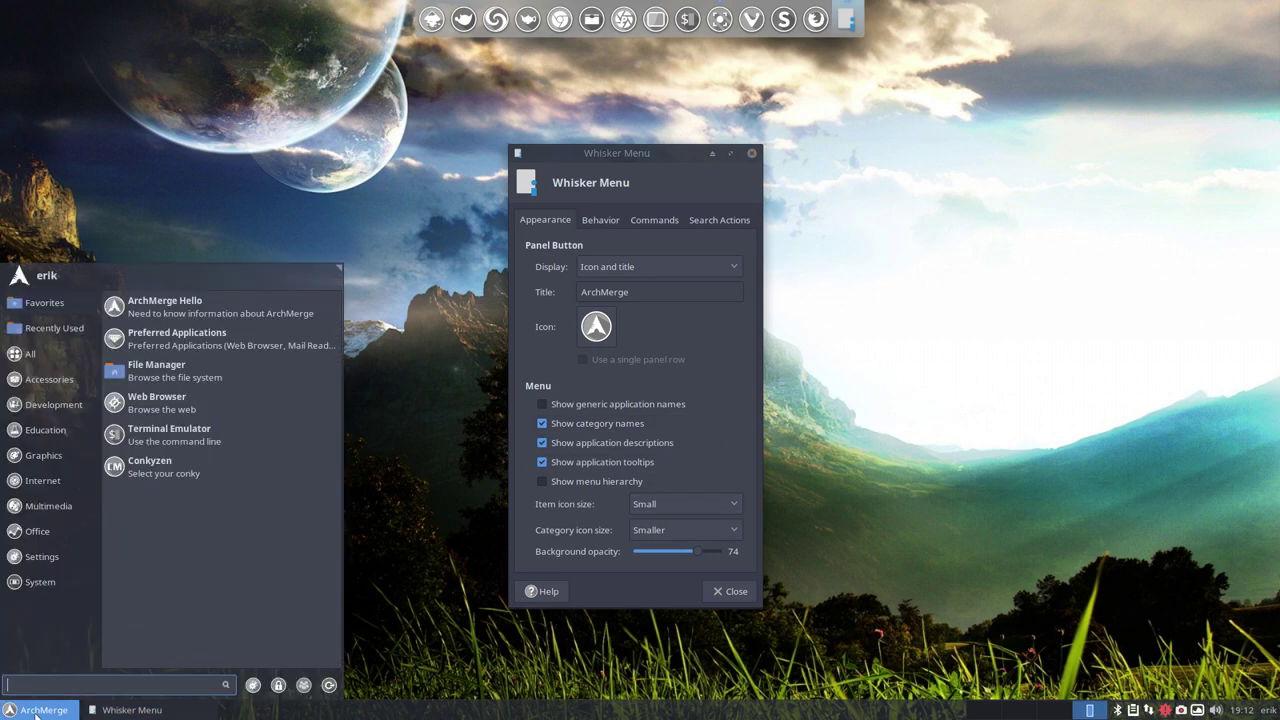
{"action": "left_click", "coordinate": [714, 457]}
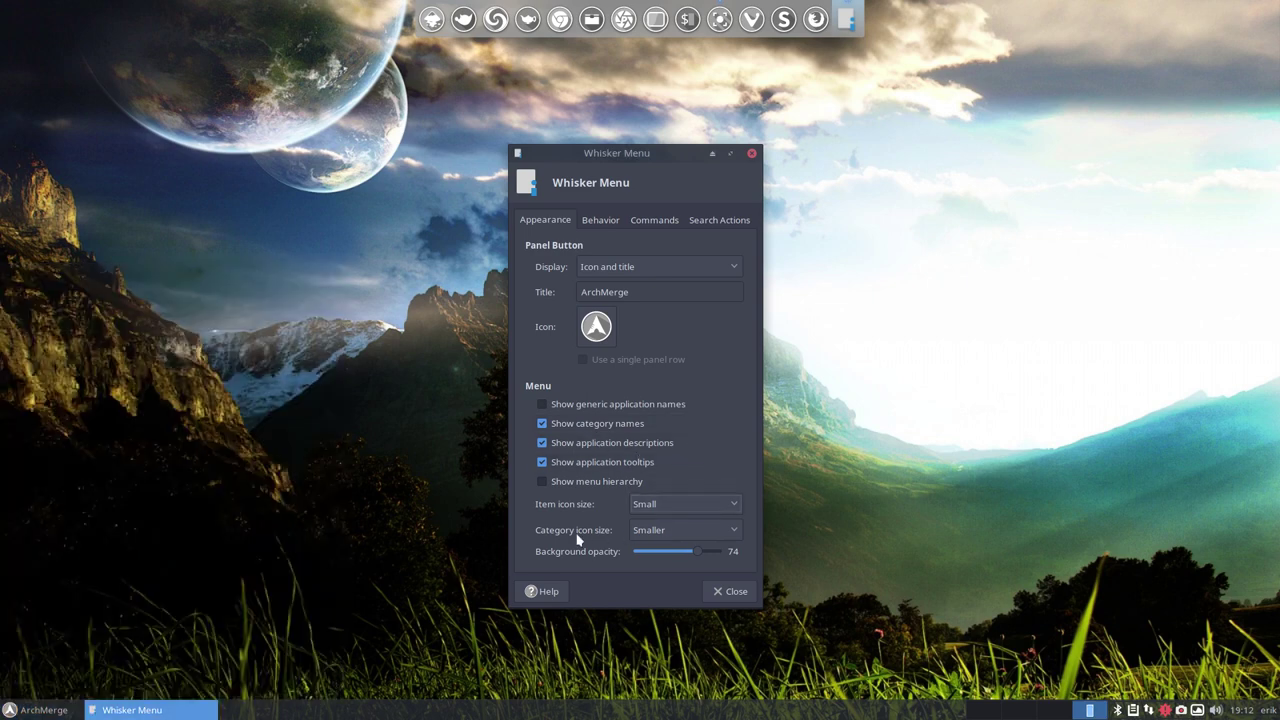
Set the menu's category icon size to Very Small and check it in the applications menu with the All category displayed.
{"action": "left_click", "coordinate": [684, 530]}
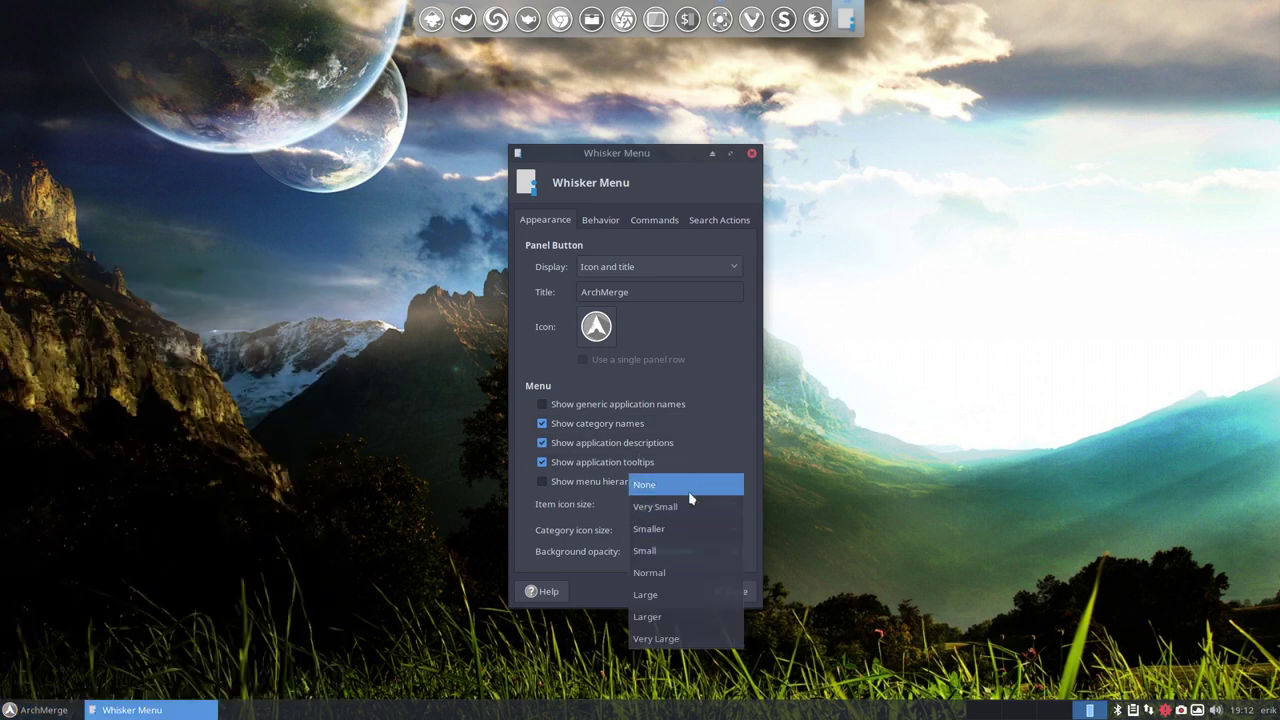
{"action": "left_click", "coordinate": [686, 506]}
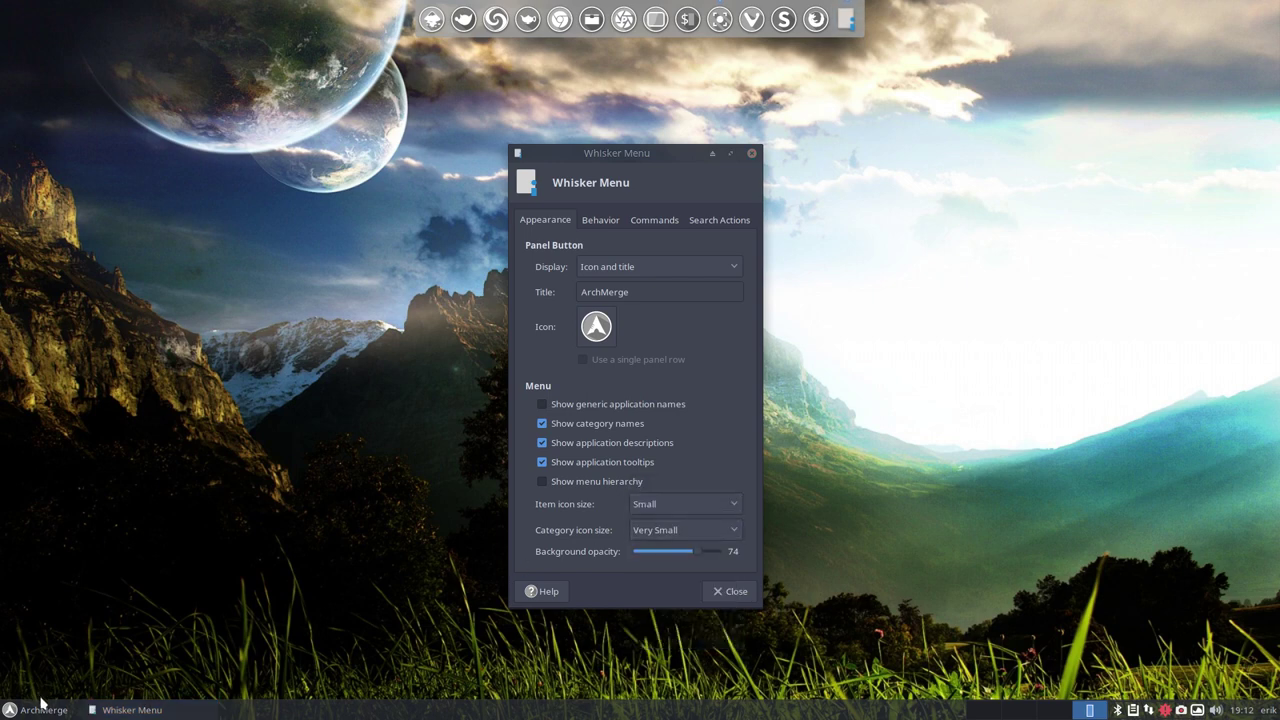
{"action": "left_click", "coordinate": [40, 704]}
{"action": "left_click", "coordinate": [70, 347]}
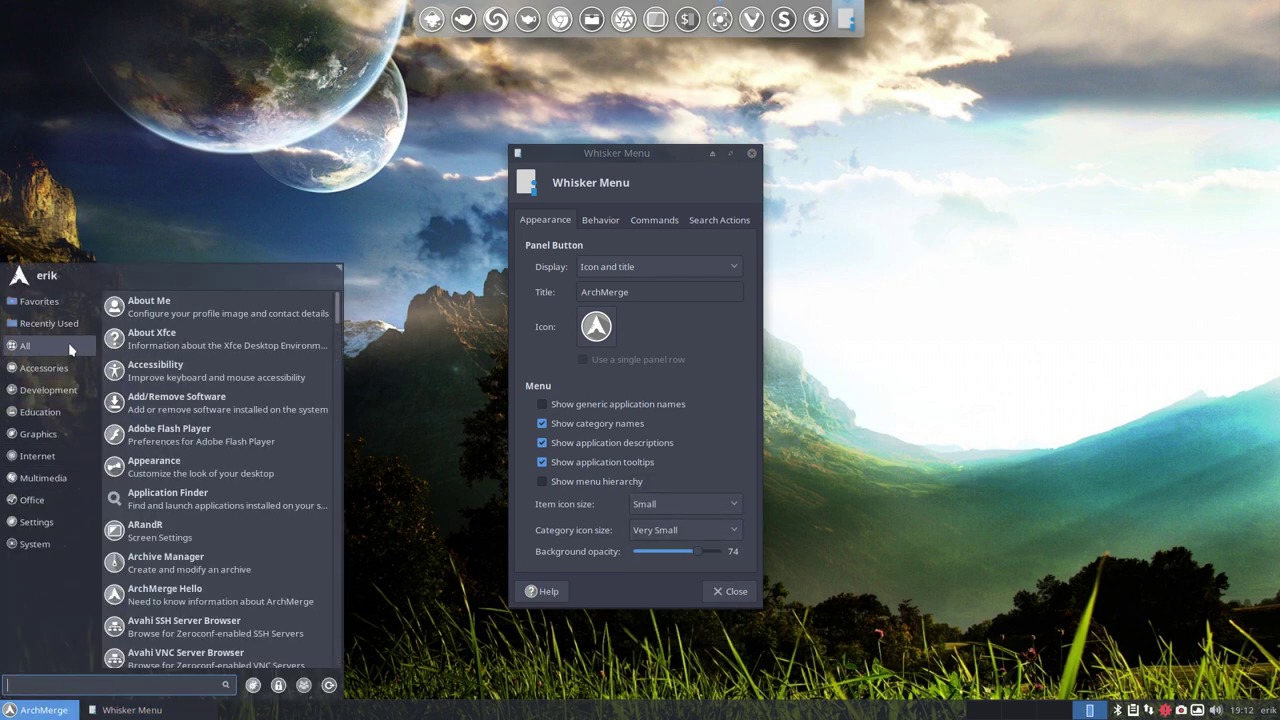
Set the menu's category icon size to Smaller and check it in the applications menu.
{"action": "left_click", "coordinate": [588, 530]}
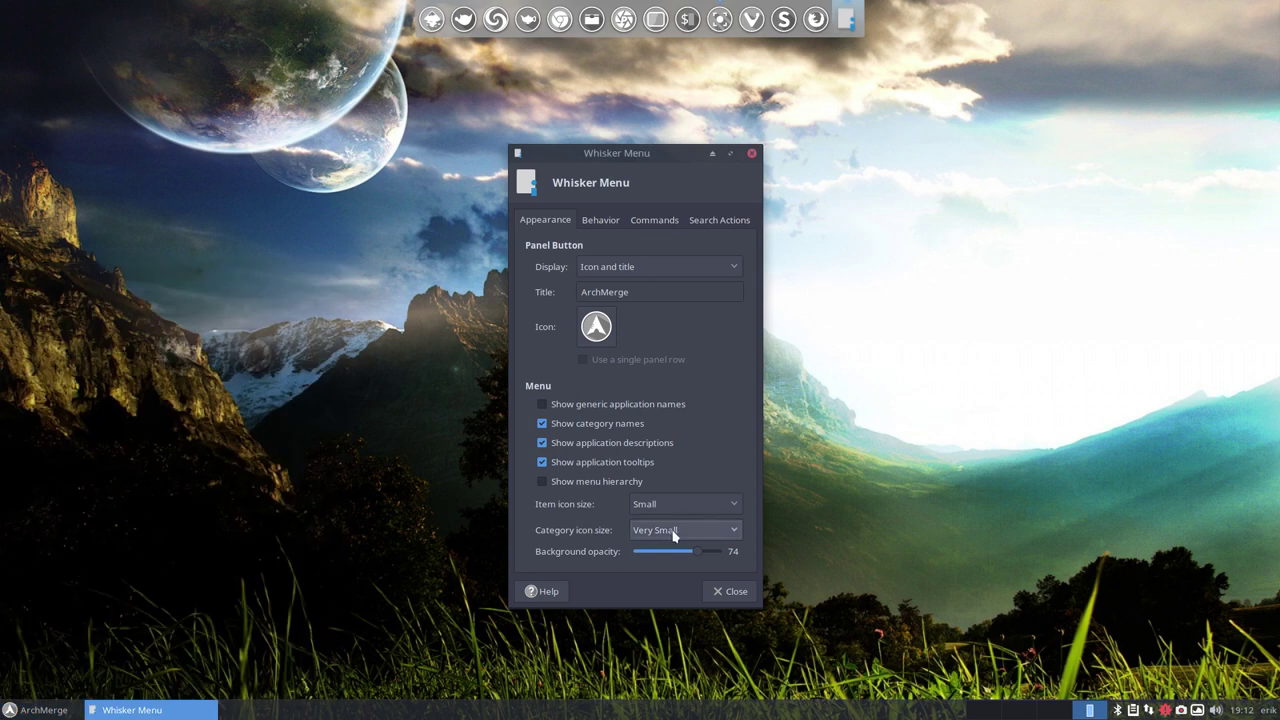
{"action": "left_click", "coordinate": [674, 535]}
{"action": "left_click", "coordinate": [687, 554]}
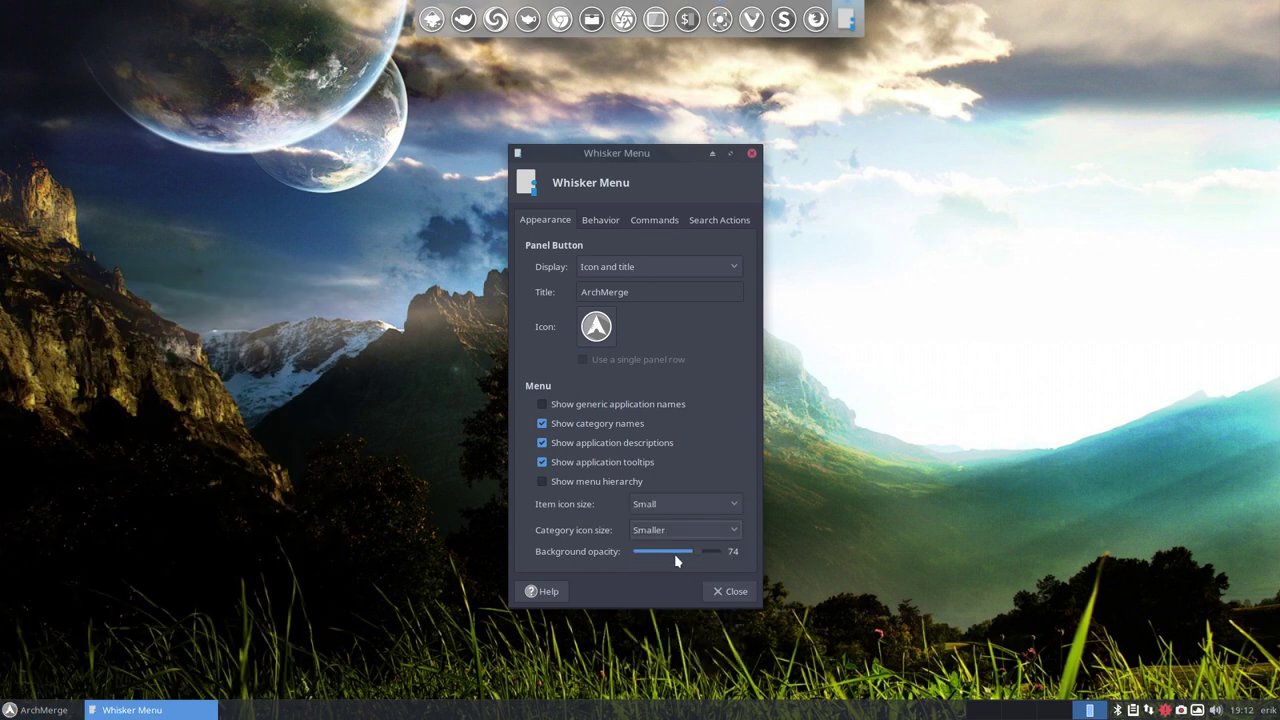
{"action": "left_click", "coordinate": [38, 709]}
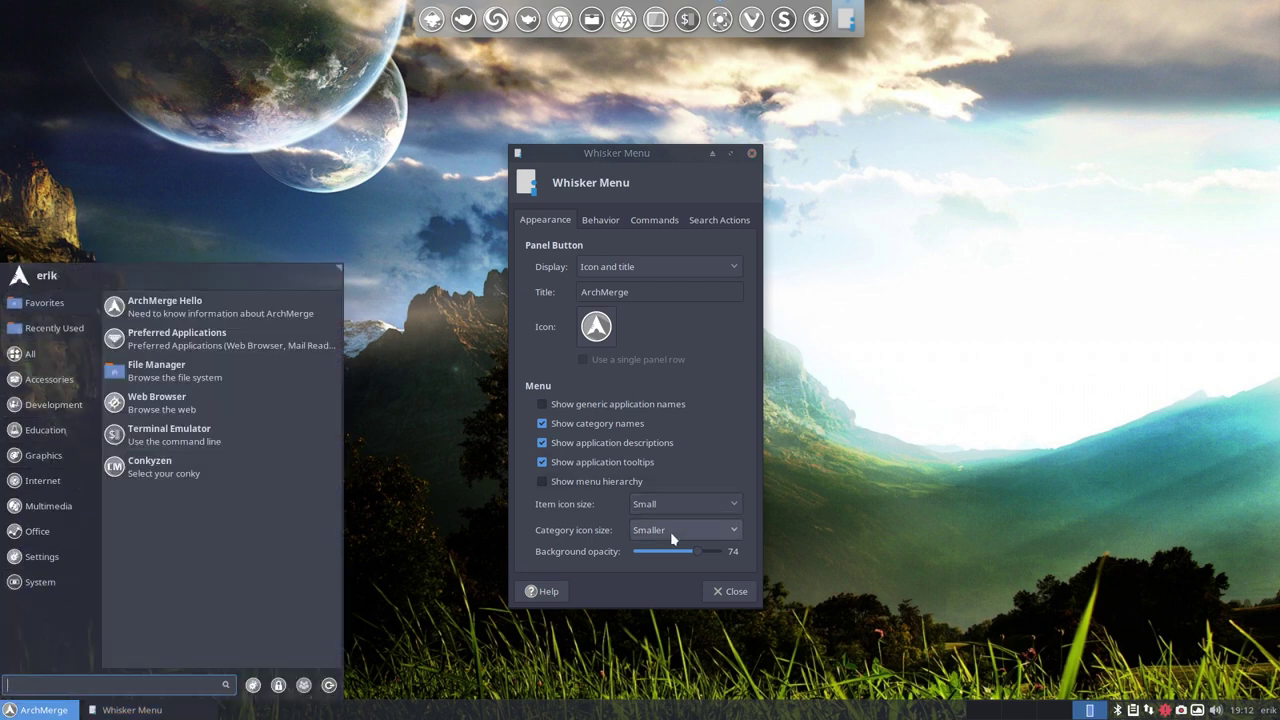
Try a menu background opacity of 100 in the applications menu, and return the opacity to 74.
{"action": "left_click", "coordinate": [700, 552]}
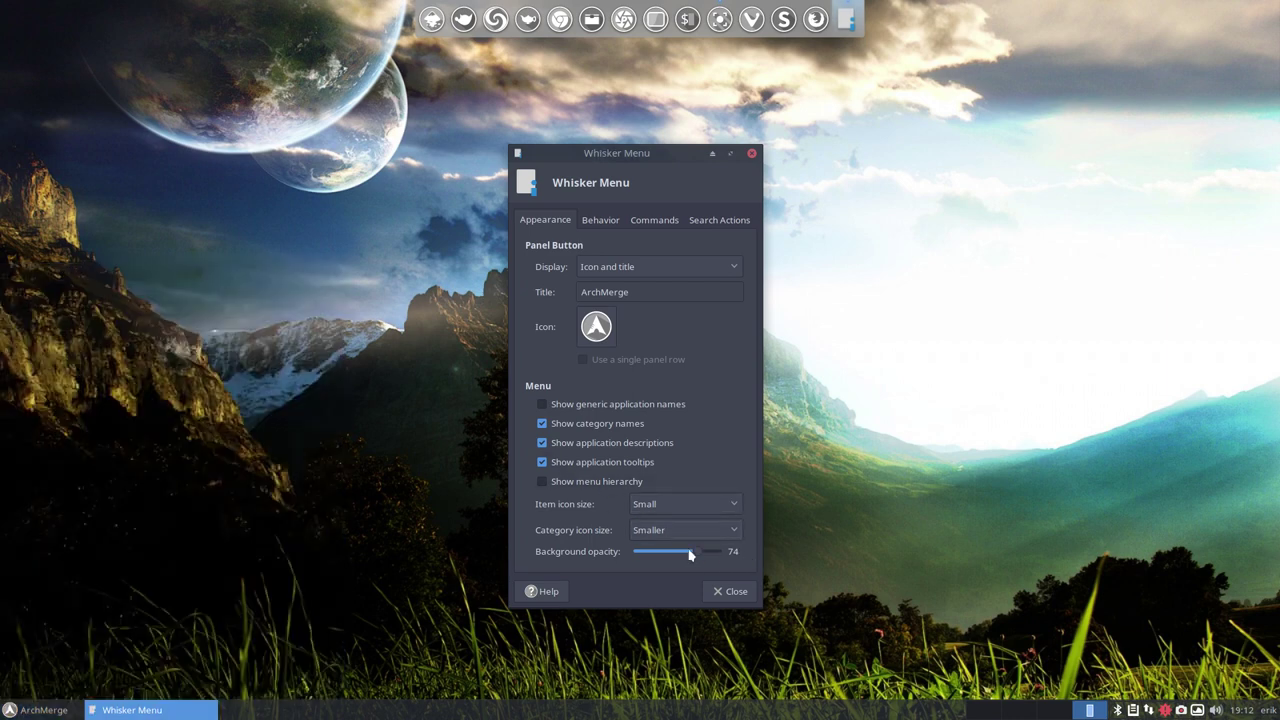
{"action": "left_click_drag", "start_coordinate": [690, 555], "coordinate": [732, 552]}
{"action": "left_click", "coordinate": [108, 707]}
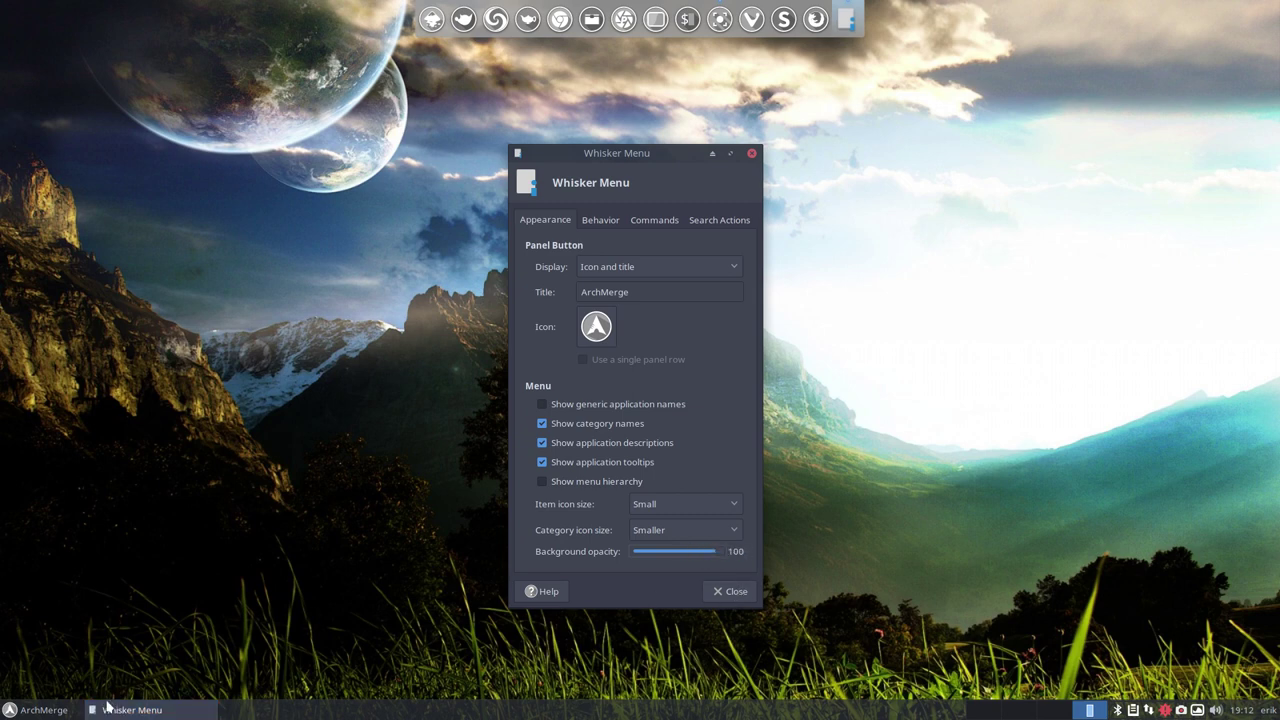
{"action": "left_click", "coordinate": [40, 709]}
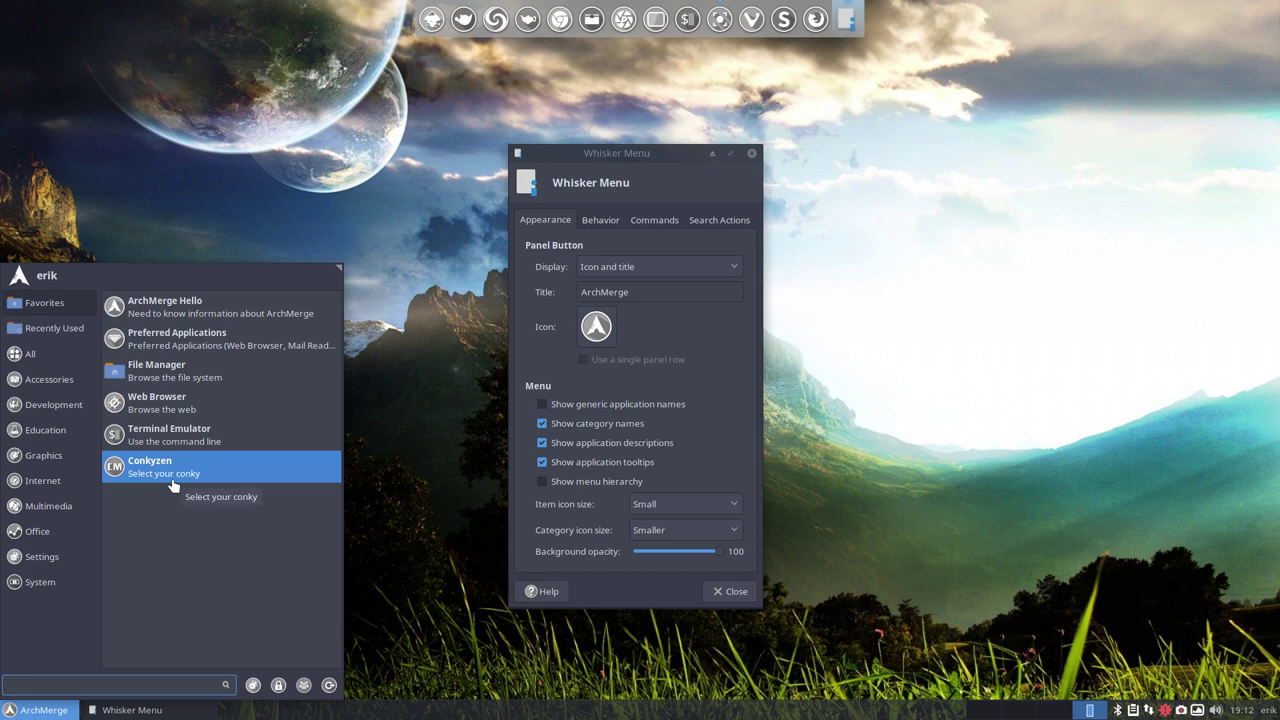
{"action": "left_click", "coordinate": [713, 555]}
{"action": "left_click_drag", "start_coordinate": [714, 552], "coordinate": [698, 556]}
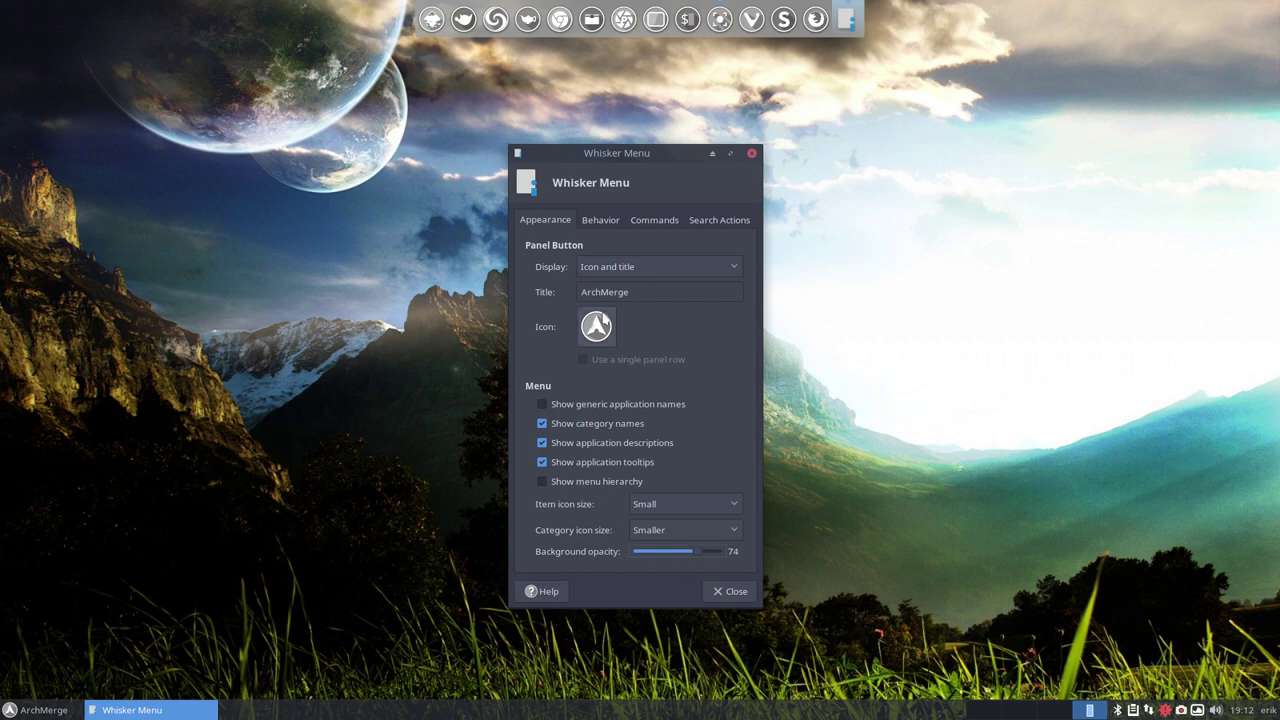
Open the Whisker Menu's Behavior settings and check how the applications menu switches between categories.
{"action": "left_click", "coordinate": [601, 224]}
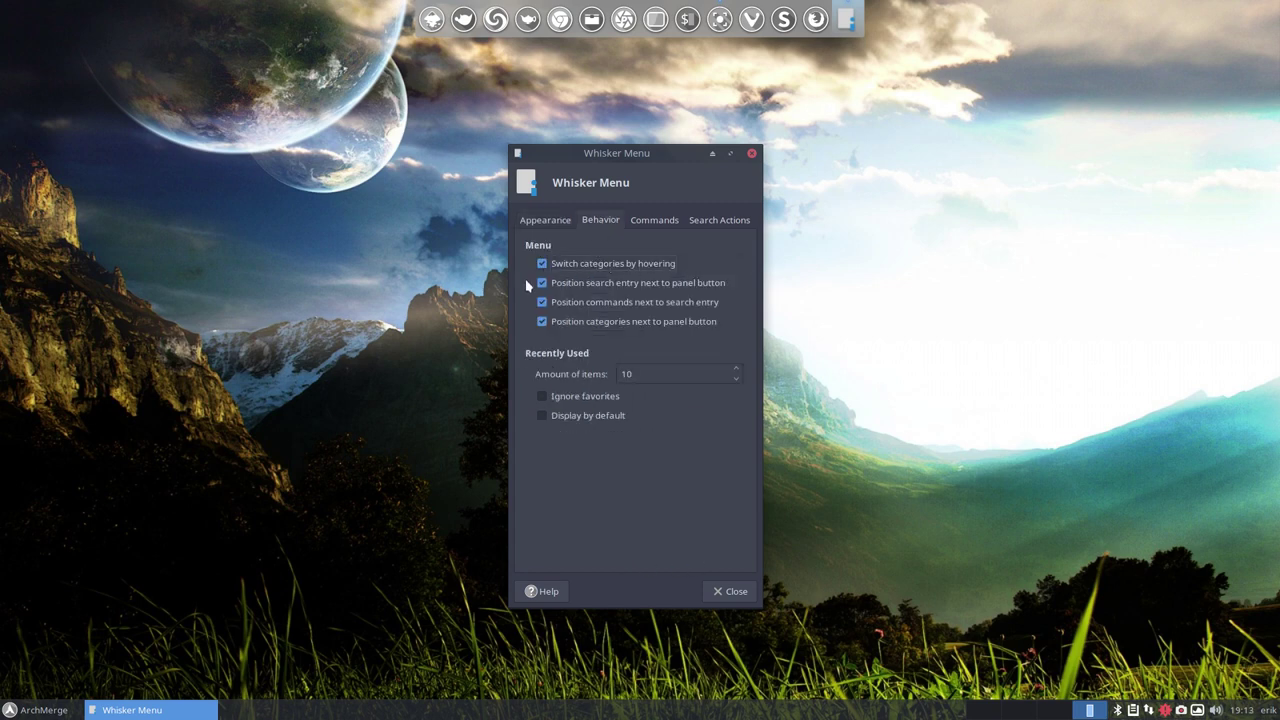
{"action": "left_click", "coordinate": [42, 710]}
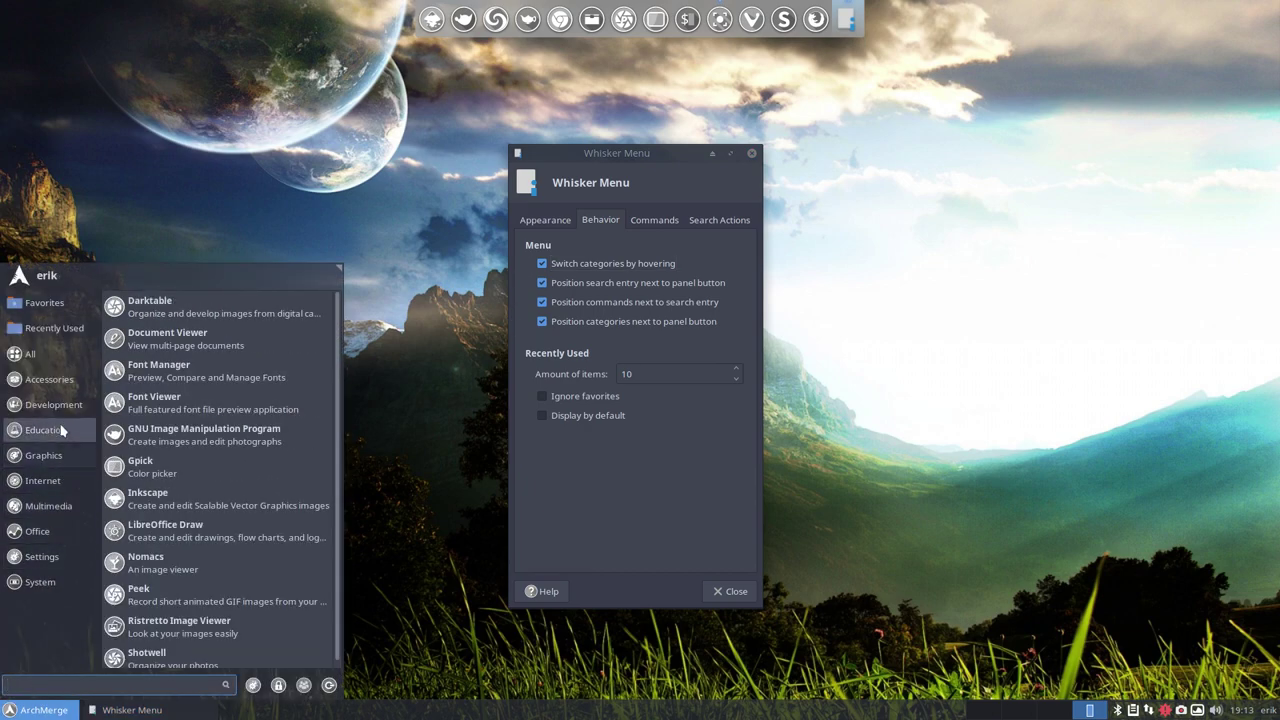
{"action": "mouse_move", "coordinate": [30, 354]}
{"action": "left_click", "coordinate": [531, 264]}
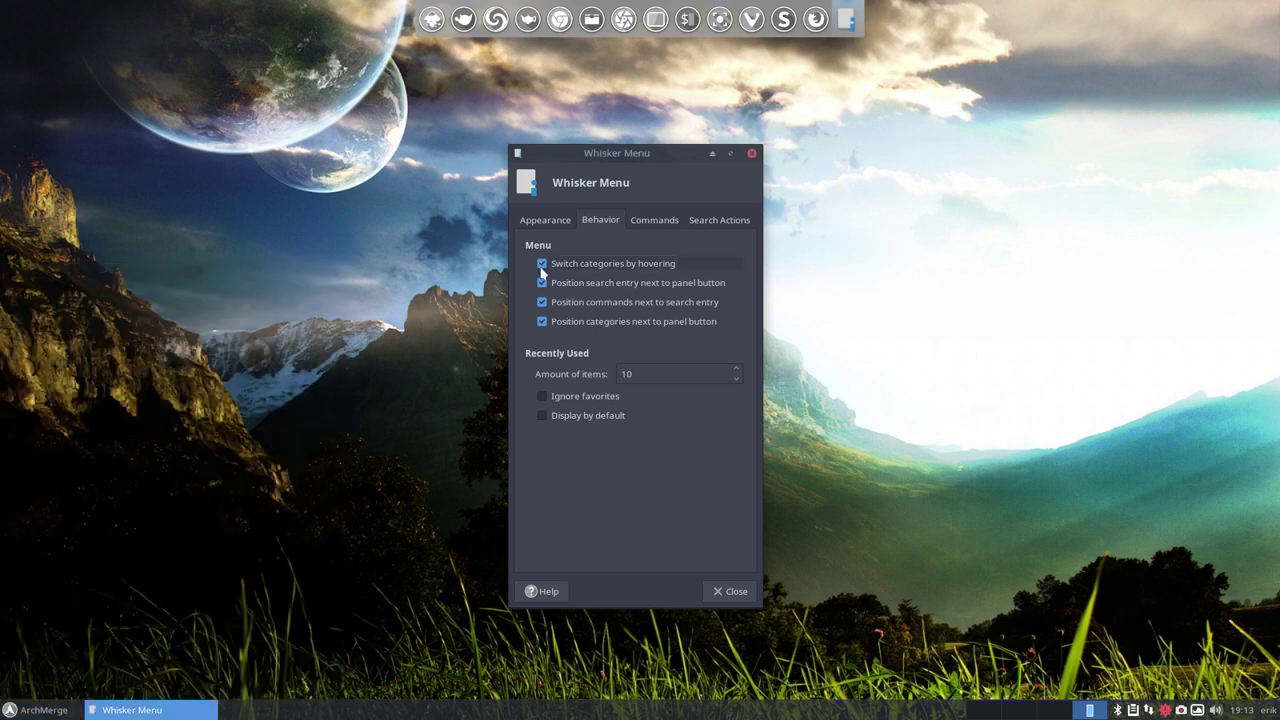
Test the applications menu with Switch categories by hovering disabled, and enable the option again.
{"action": "left_click", "coordinate": [542, 264]}
{"action": "left_click", "coordinate": [40, 710]}
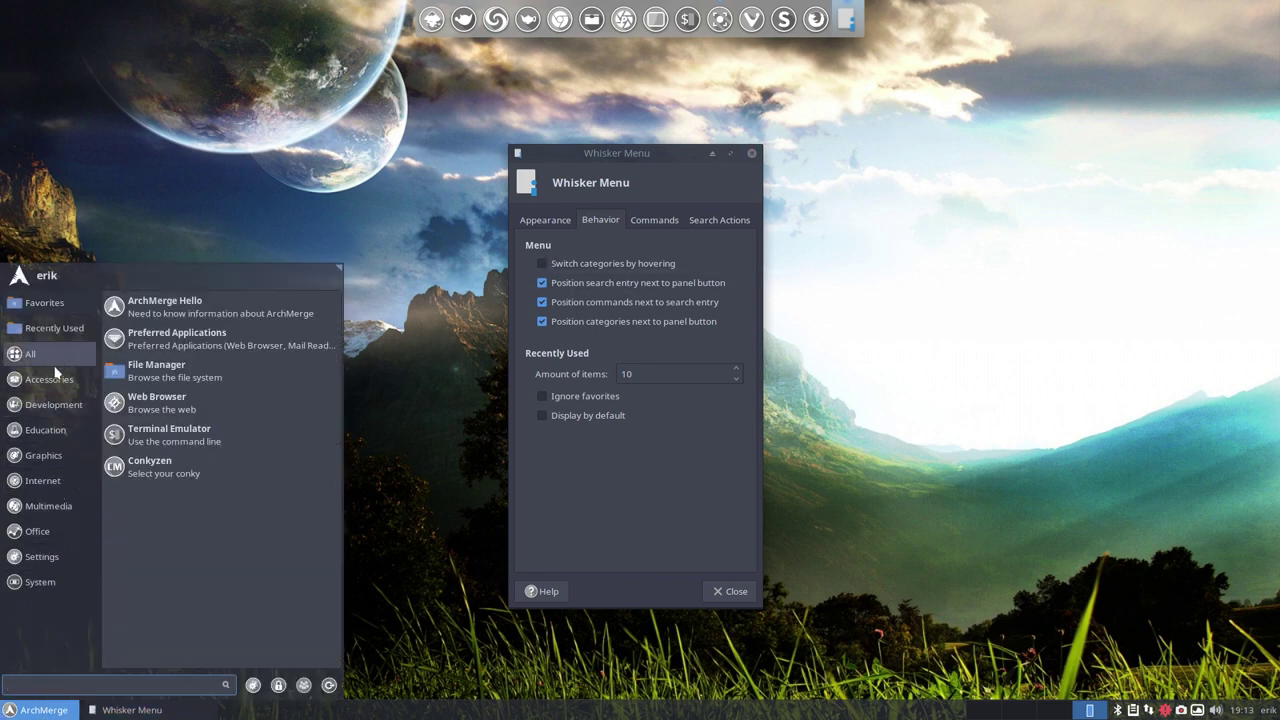
{"action": "left_click", "coordinate": [555, 272]}
{"action": "left_click", "coordinate": [556, 270]}
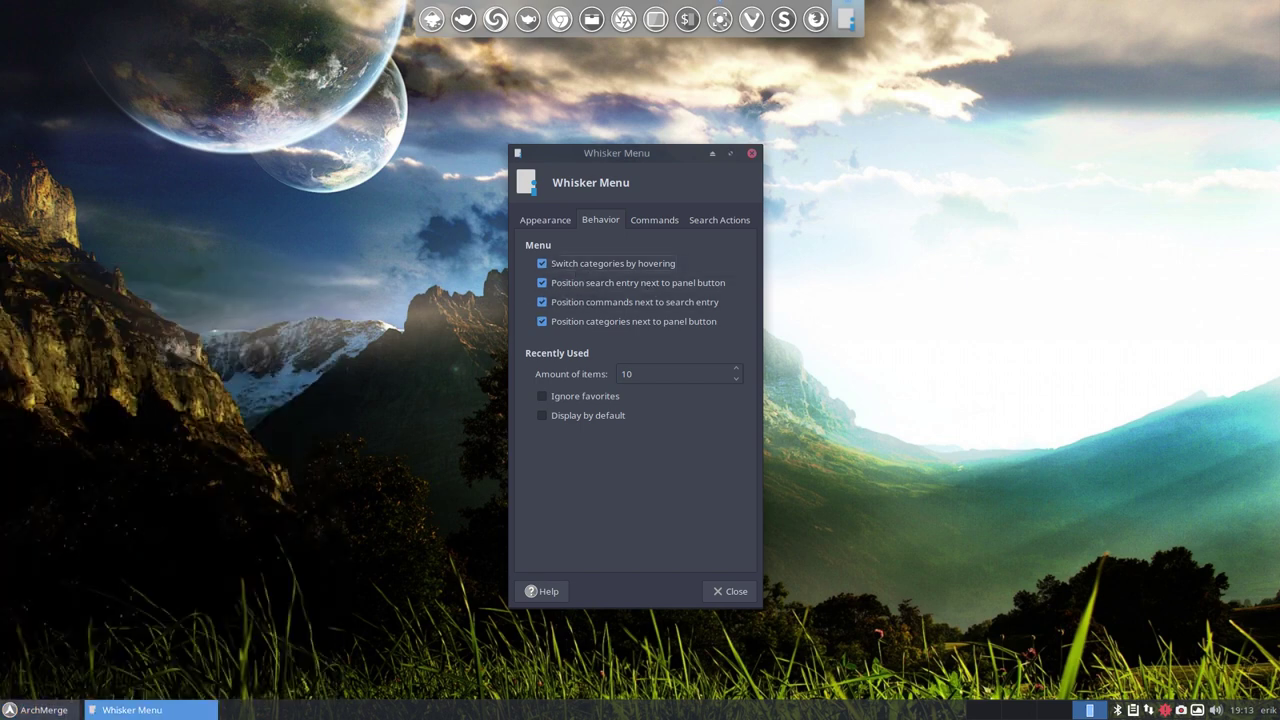
{"action": "left_click", "coordinate": [38, 710]}
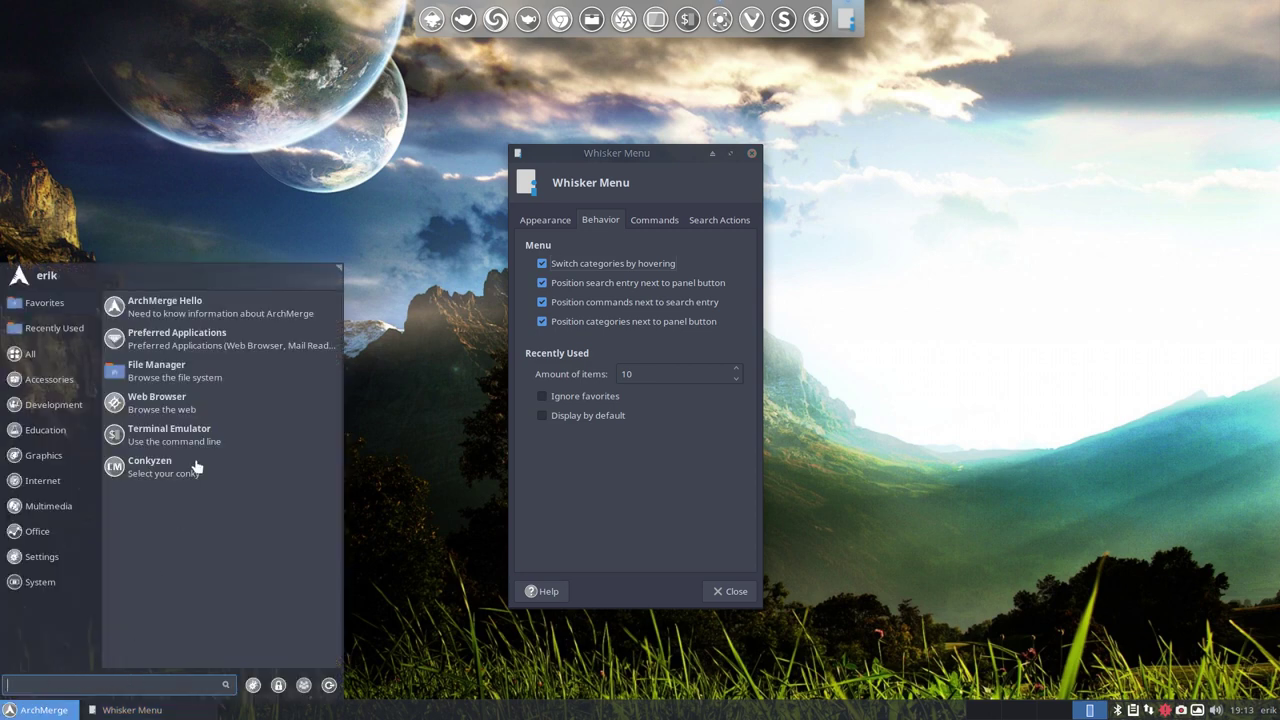
Preview the applications menu with Position search entry next to panel button disabled, and re-enable the option.
{"action": "left_click", "coordinate": [546, 288]}
{"action": "left_click", "coordinate": [542, 283]}
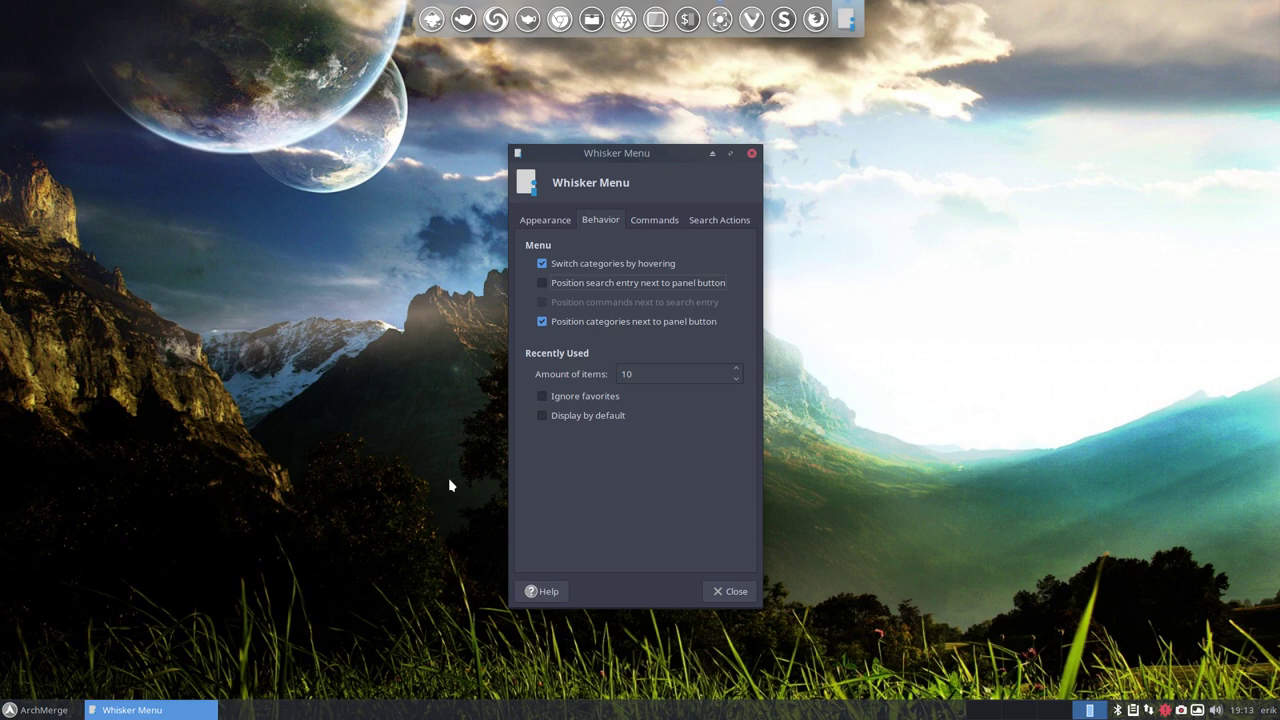
{"action": "left_click", "coordinate": [33, 713]}
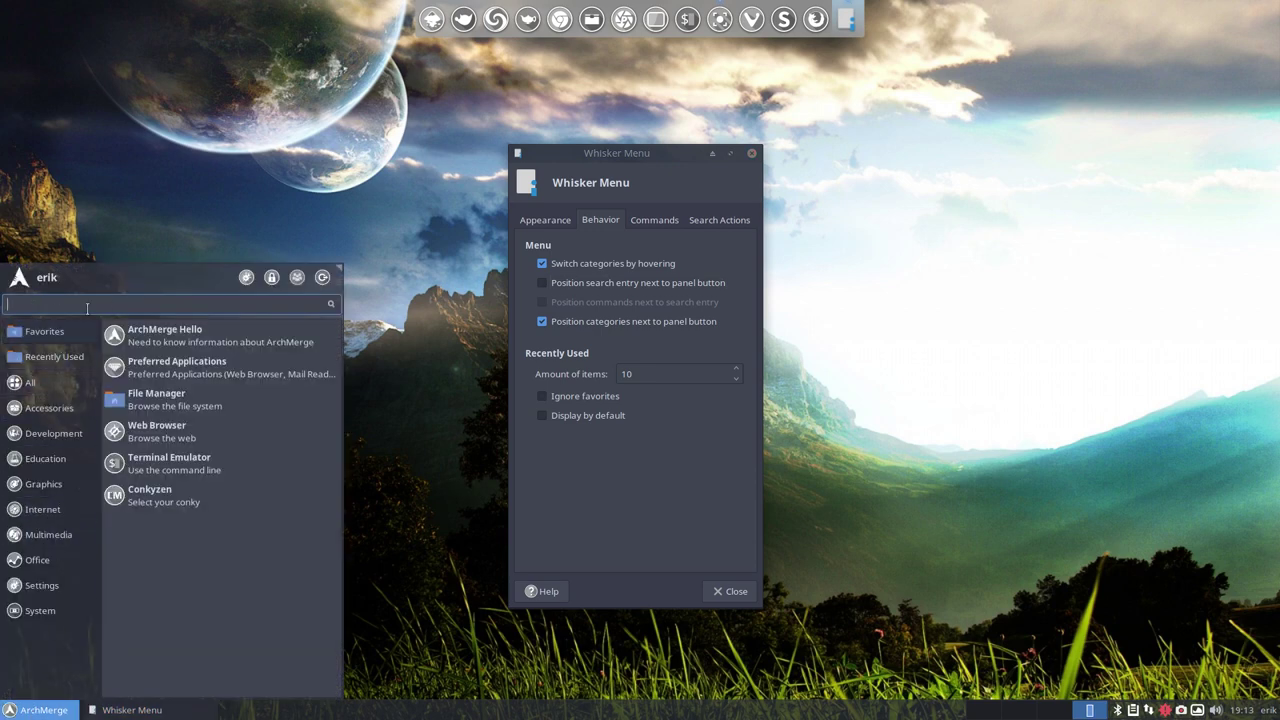
{"action": "left_click", "coordinate": [544, 284]}
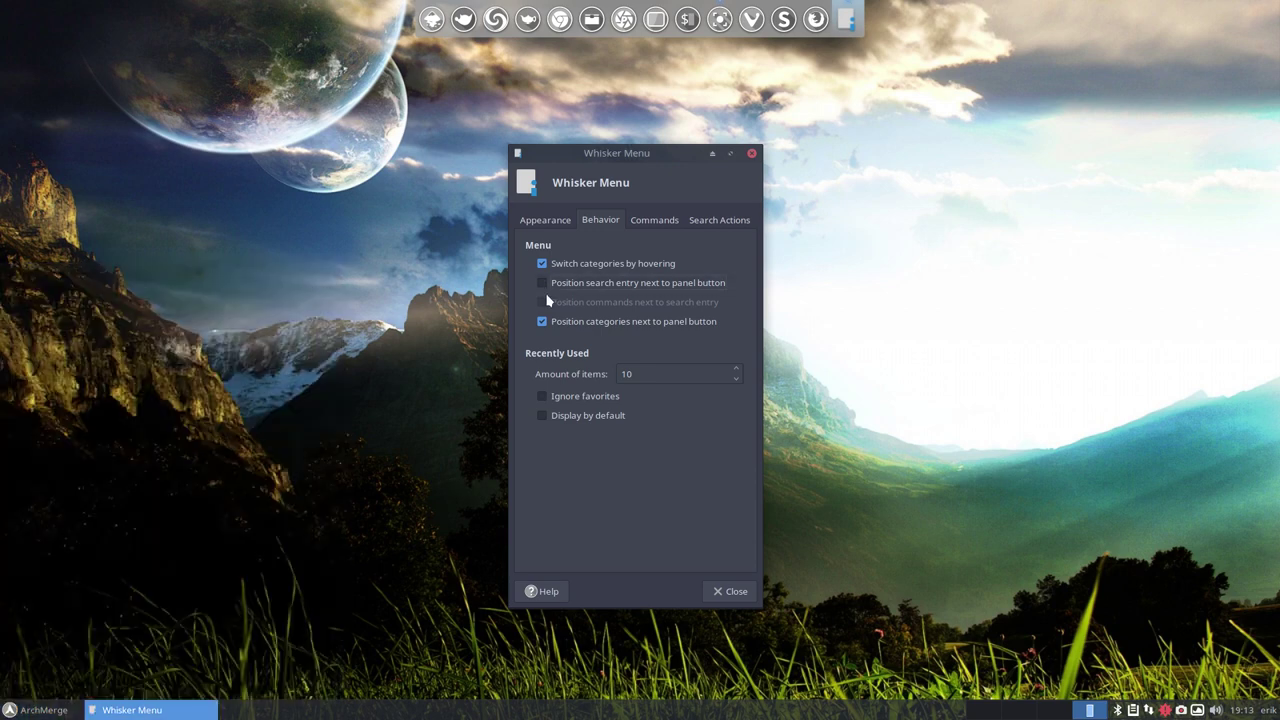
{"action": "left_click", "coordinate": [546, 285]}
{"action": "left_click", "coordinate": [55, 711]}
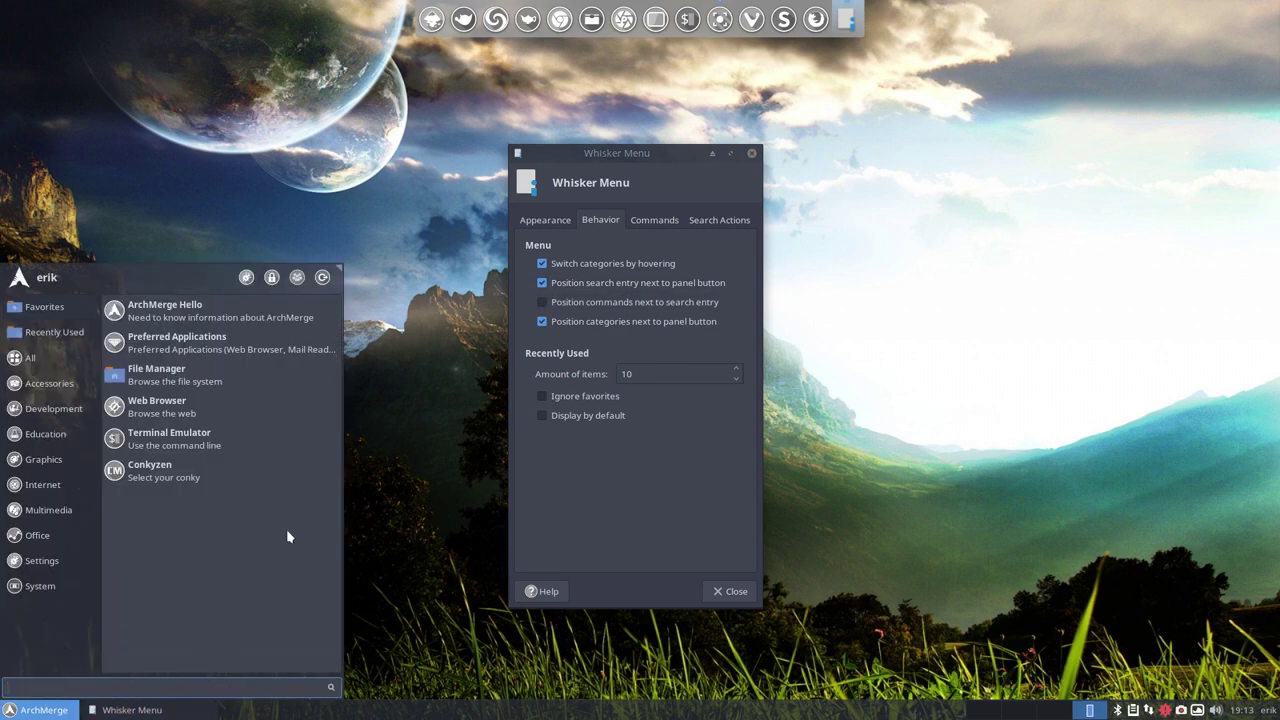
Re-enable Position commands next to search entry and check the layout of the applications menu.
{"action": "left_click", "coordinate": [541, 312]}
{"action": "left_click", "coordinate": [541, 302]}
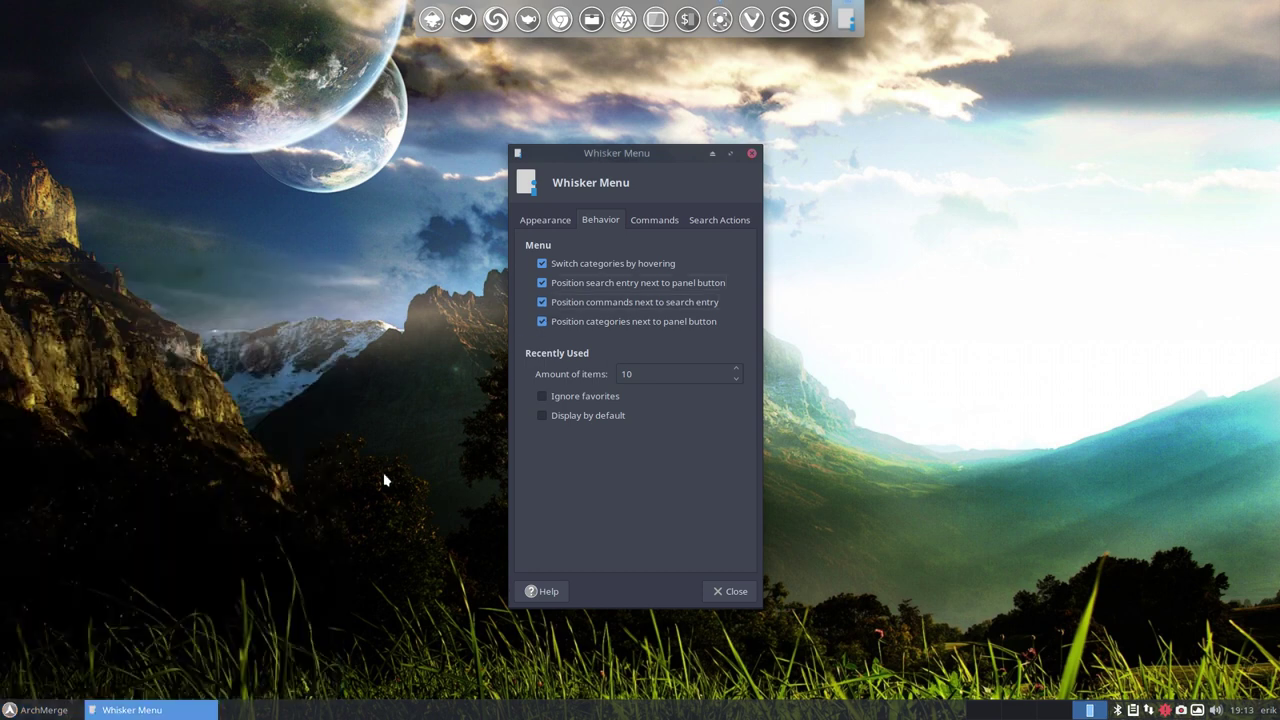
{"action": "left_click", "coordinate": [41, 712]}
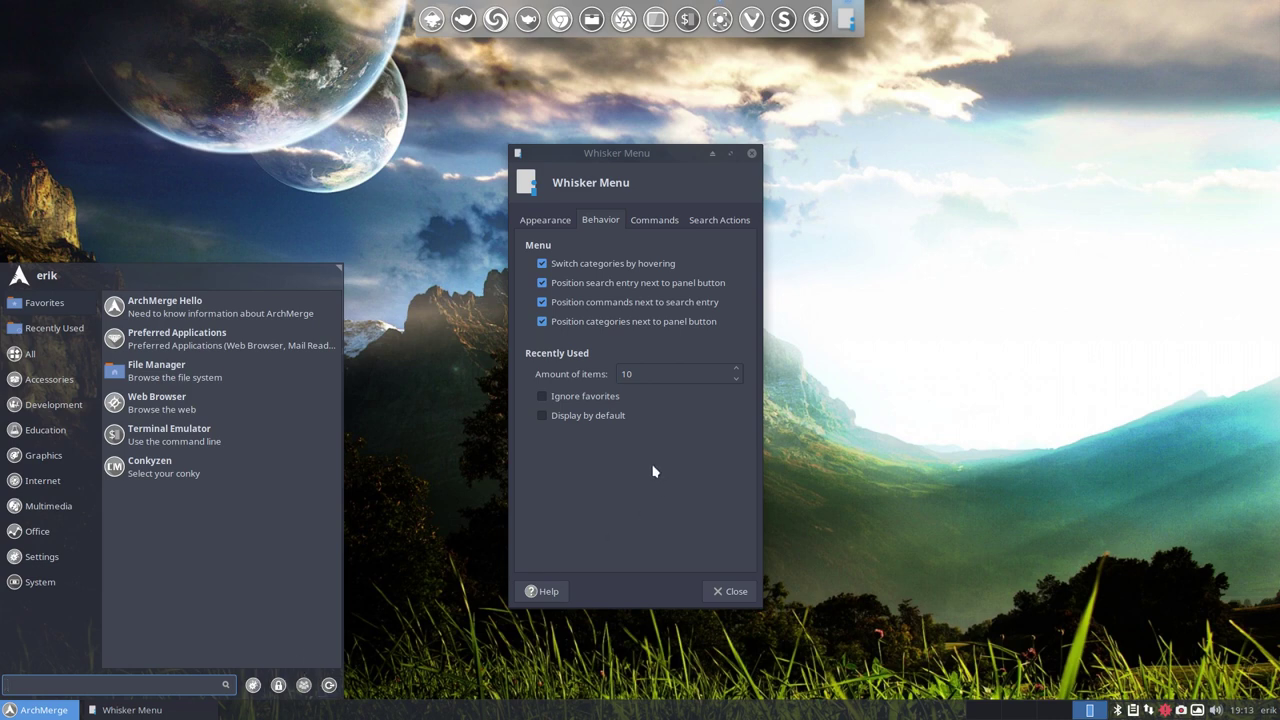
Show the Whisker Menu's Commands settings and open the profile editor from the user picture in the applications menu.
{"action": "left_click", "coordinate": [662, 226]}
{"action": "left_click", "coordinate": [664, 224]}
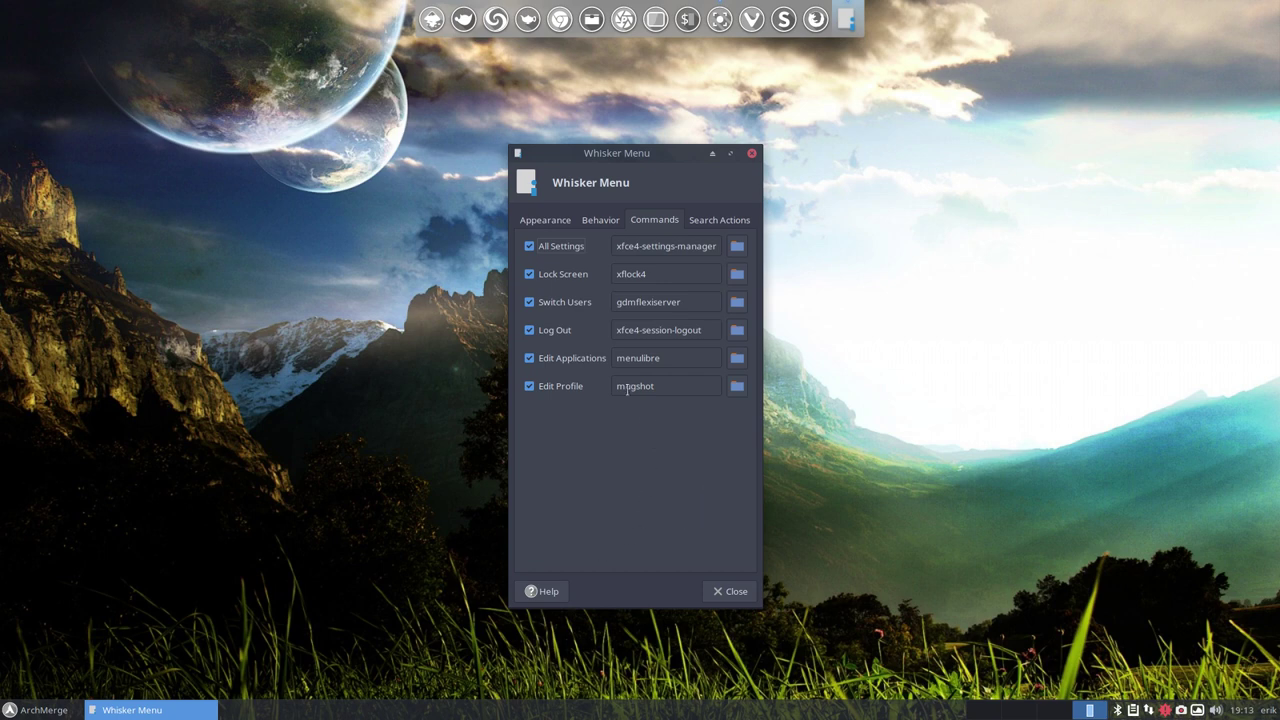
{"action": "left_click", "coordinate": [40, 710]}
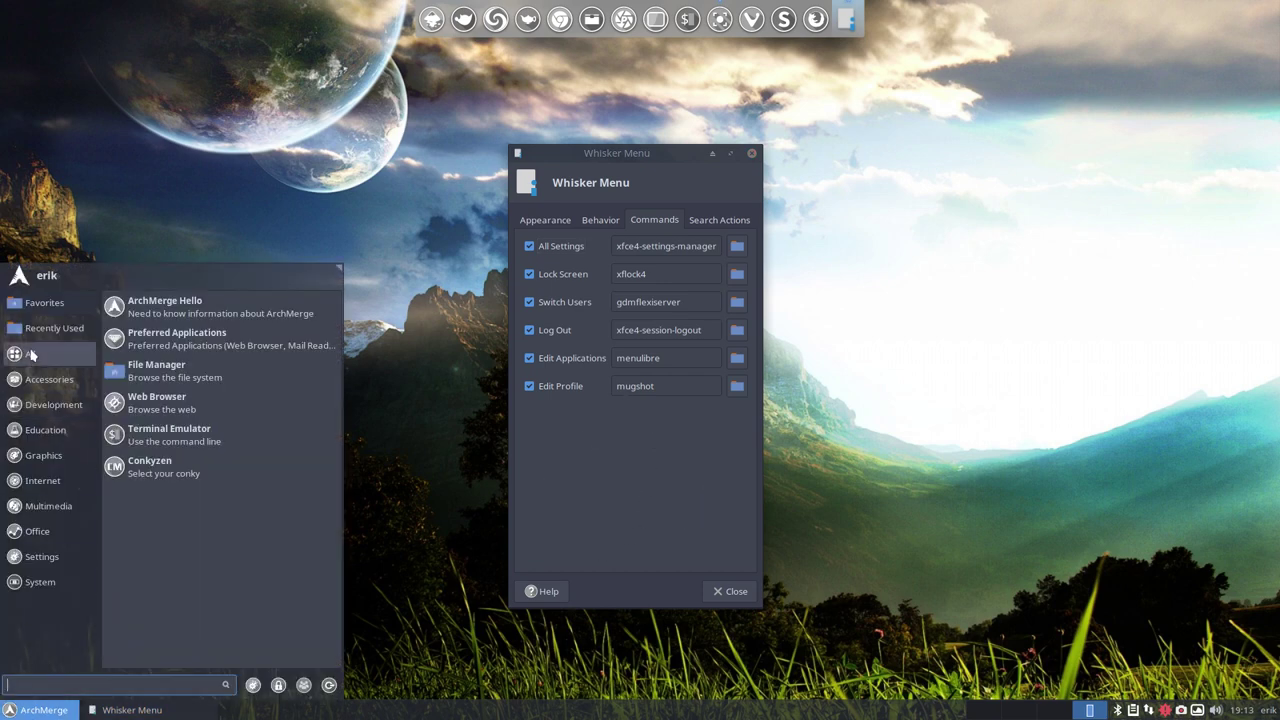
{"action": "left_click", "coordinate": [23, 281]}
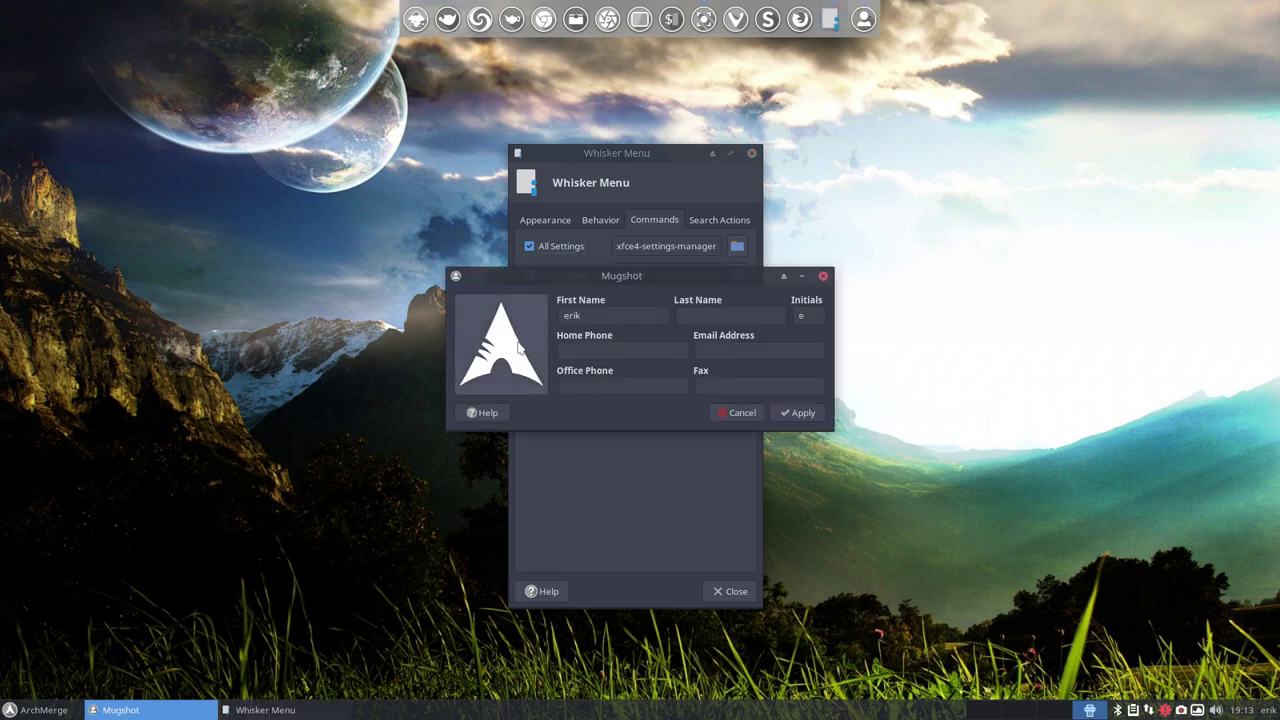
View the profile picture's change options in Mugshot and cancel the profile editor.
{"action": "left_click", "coordinate": [518, 346]}
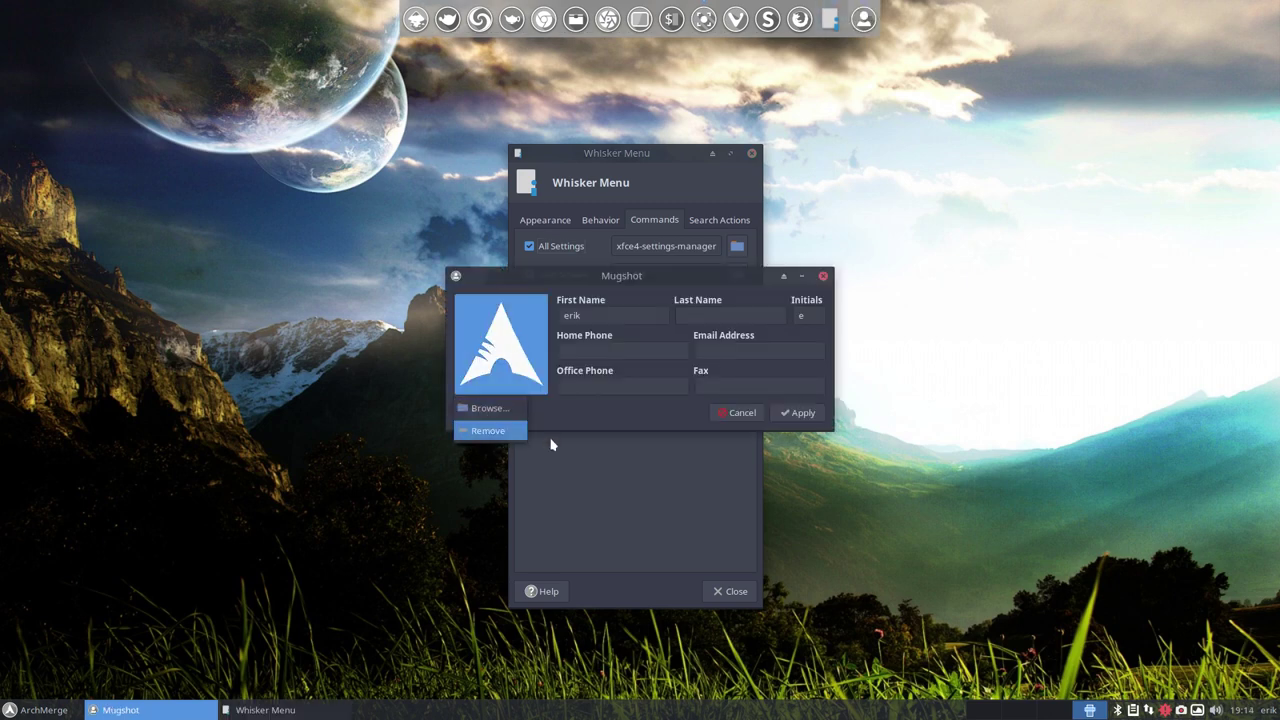
{"action": "left_click", "coordinate": [700, 420]}
{"action": "left_click", "coordinate": [740, 412]}
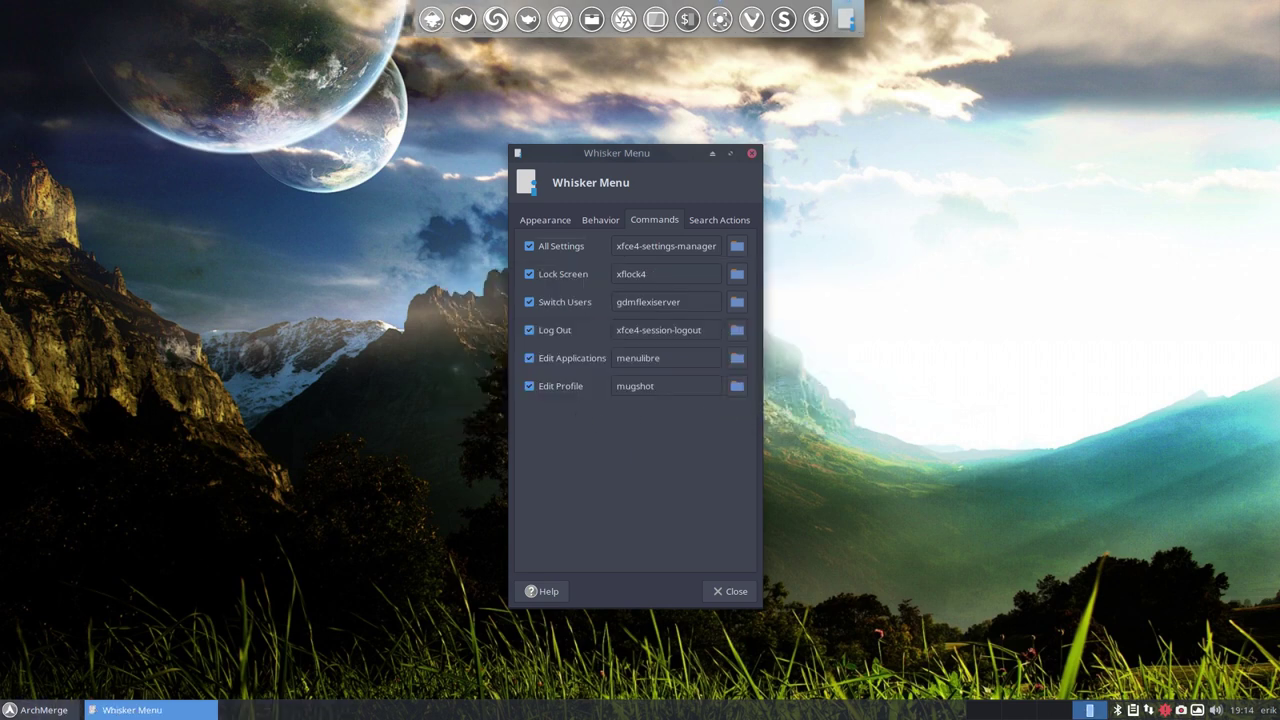
Look at the applications menu again and open the Whisker Menu's Search Actions settings.
{"action": "left_click", "coordinate": [32, 710]}
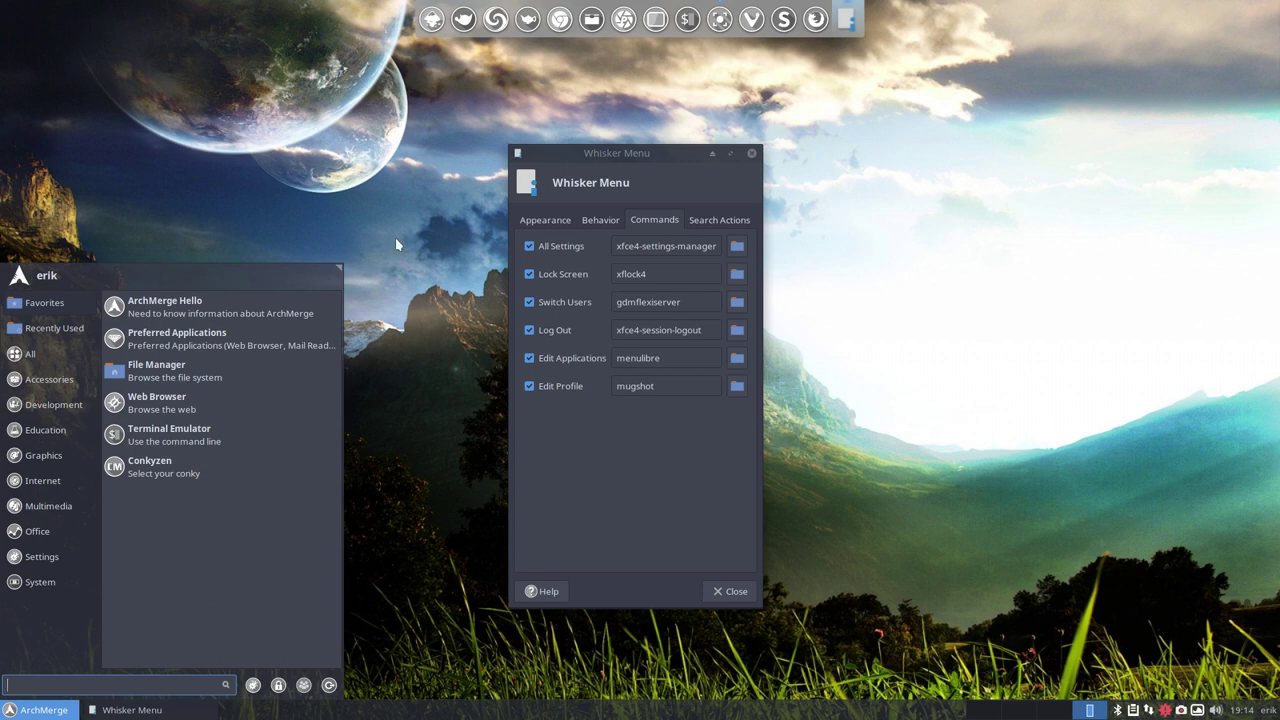
{"action": "left_click", "coordinate": [716, 226]}
{"action": "left_click", "coordinate": [716, 224]}
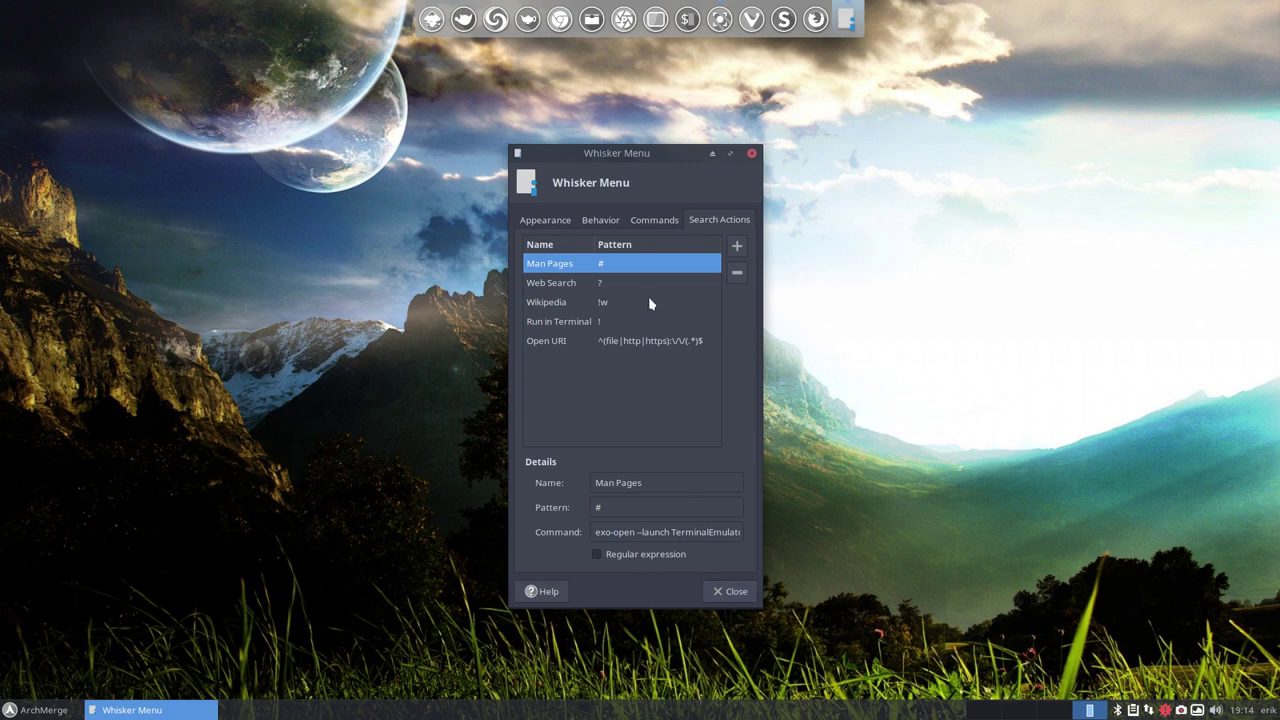
Go back to the Appearance settings, close the Whisker Menu dialog and review the applications menu.
{"action": "left_click", "coordinate": [542, 222]}
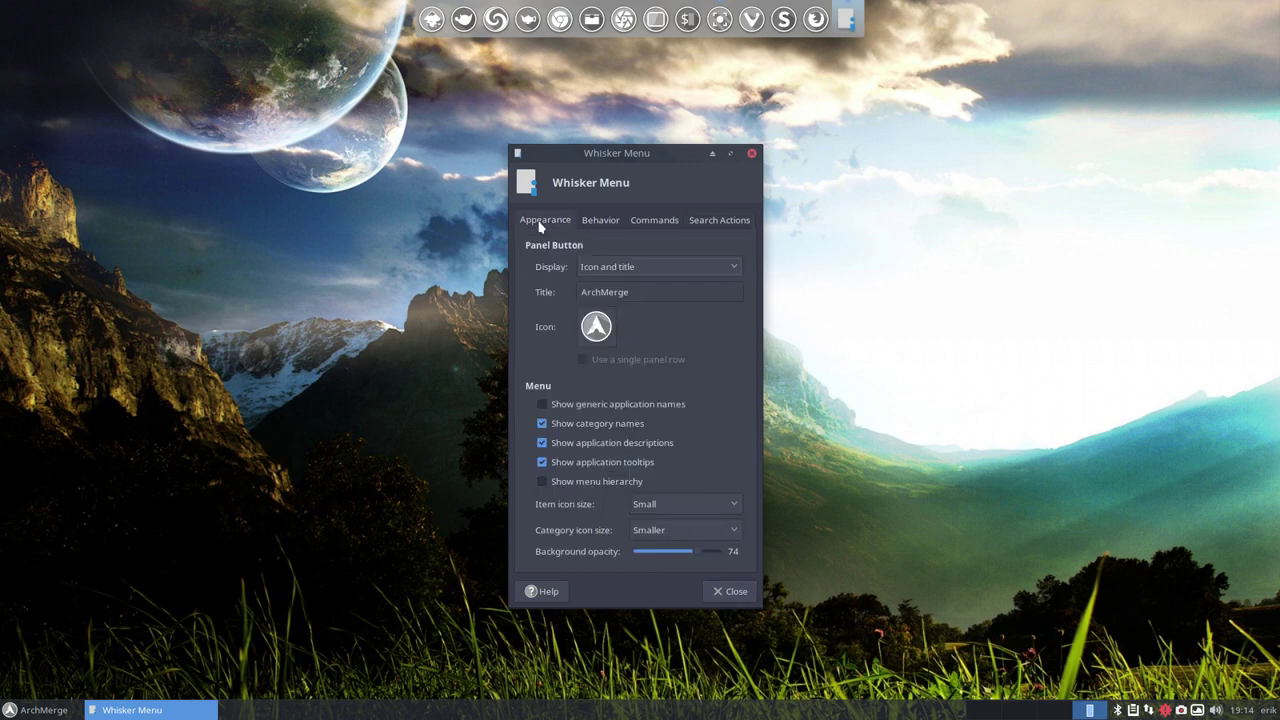
{"action": "left_click", "coordinate": [751, 155]}
{"action": "left_click", "coordinate": [17, 711]}
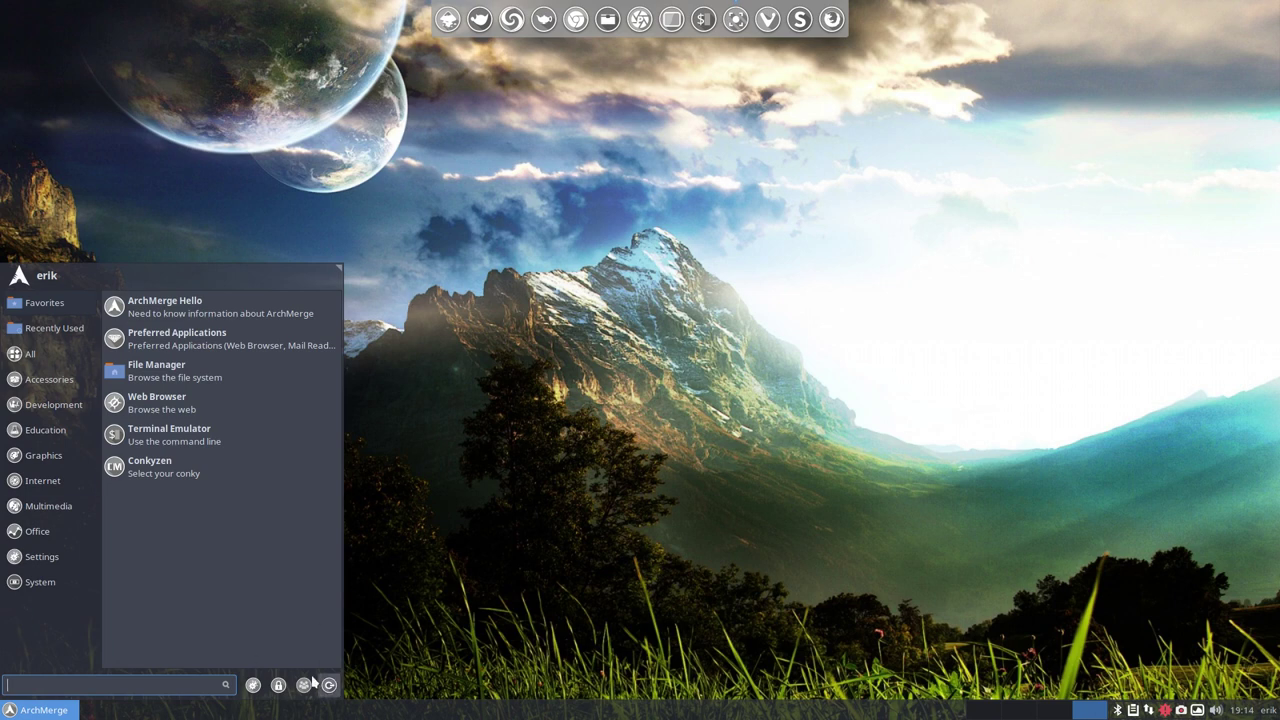
{"action": "left_click", "coordinate": [575, 551]}
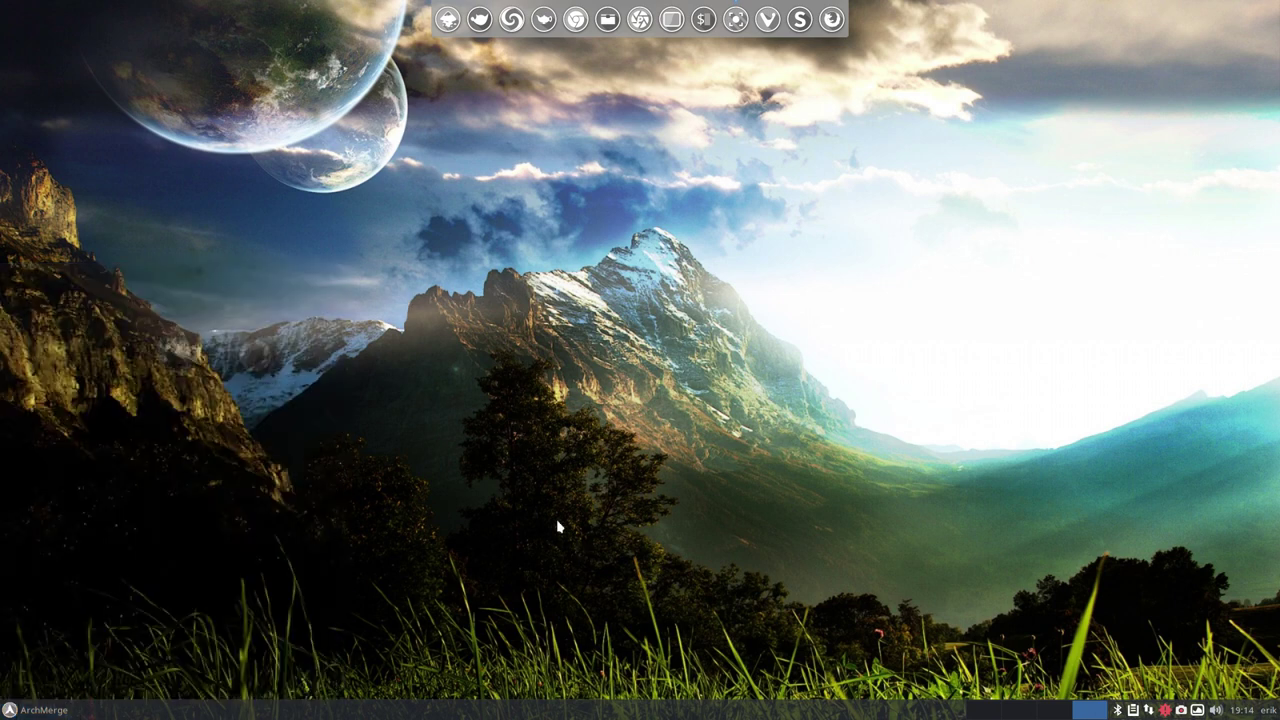
Open the Xfce panel's preferences and move the dialog closer to the middle of the desktop.
{"action": "right_click", "coordinate": [47, 710]}
{"action": "mouse_move", "coordinate": [47, 710]}
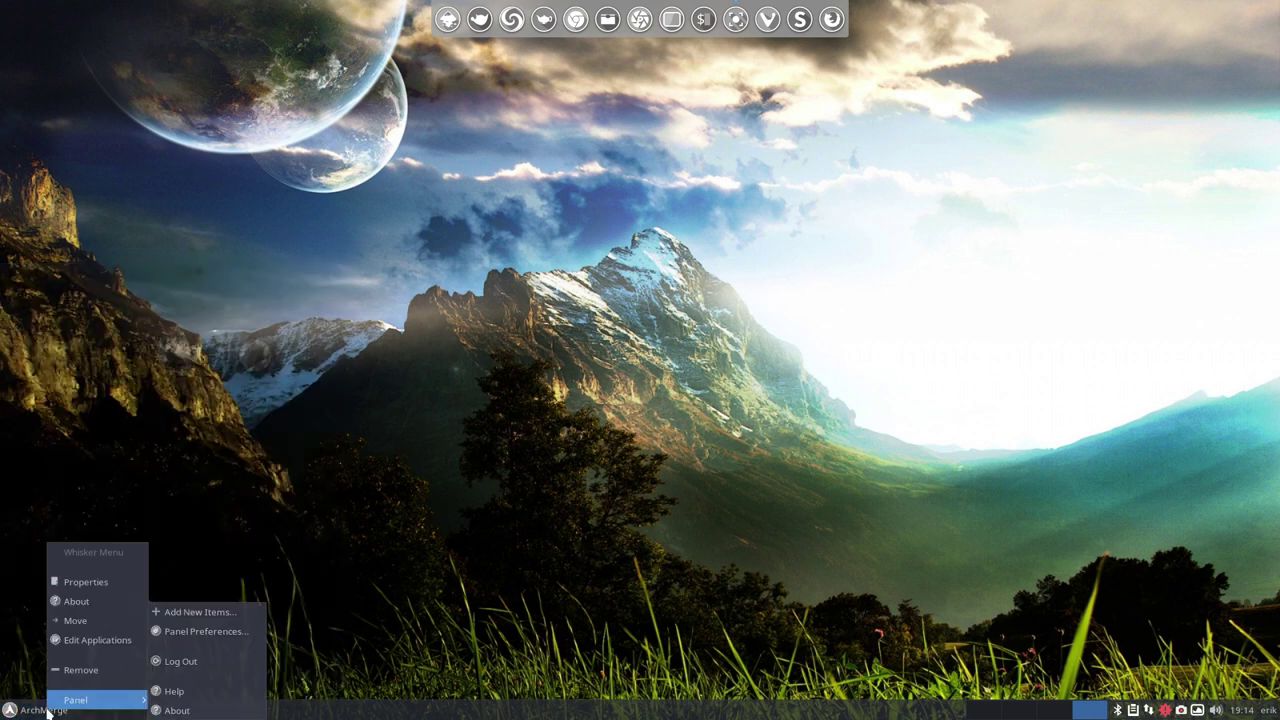
{"action": "left_click", "coordinate": [205, 631]}
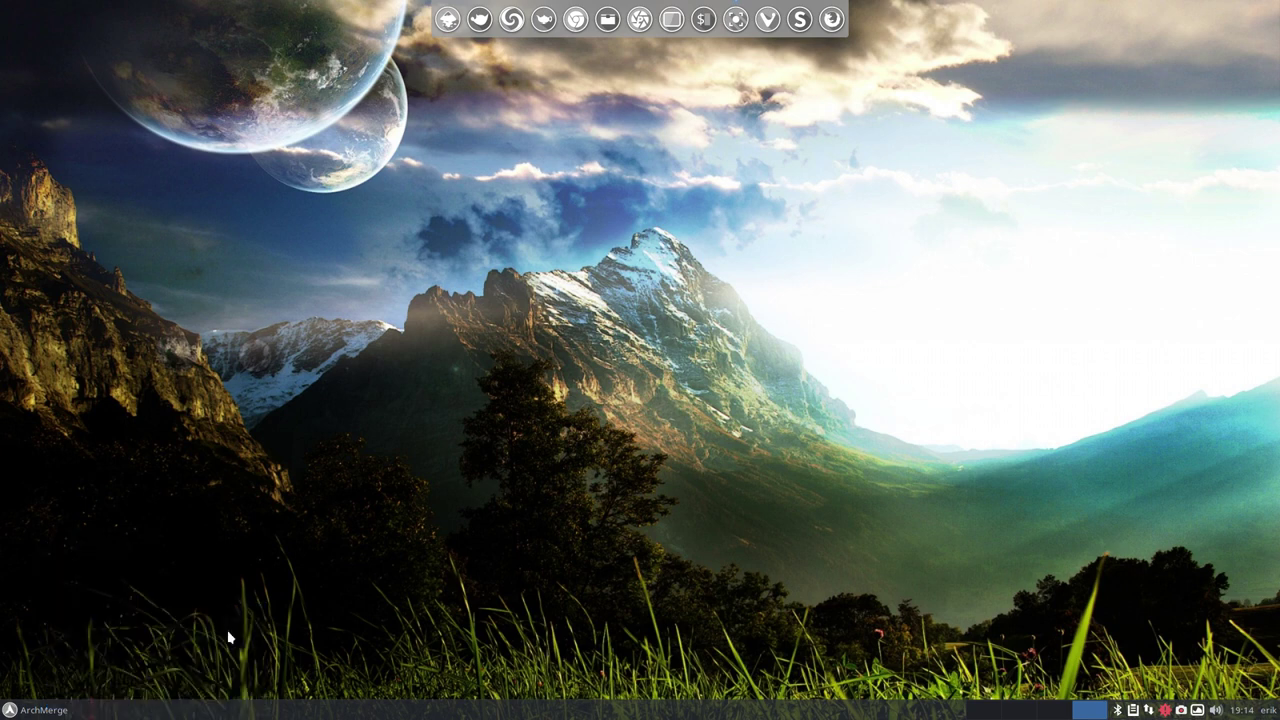
{"action": "left_click_drag", "start_coordinate": [639, 155], "coordinate": [715, 168]}
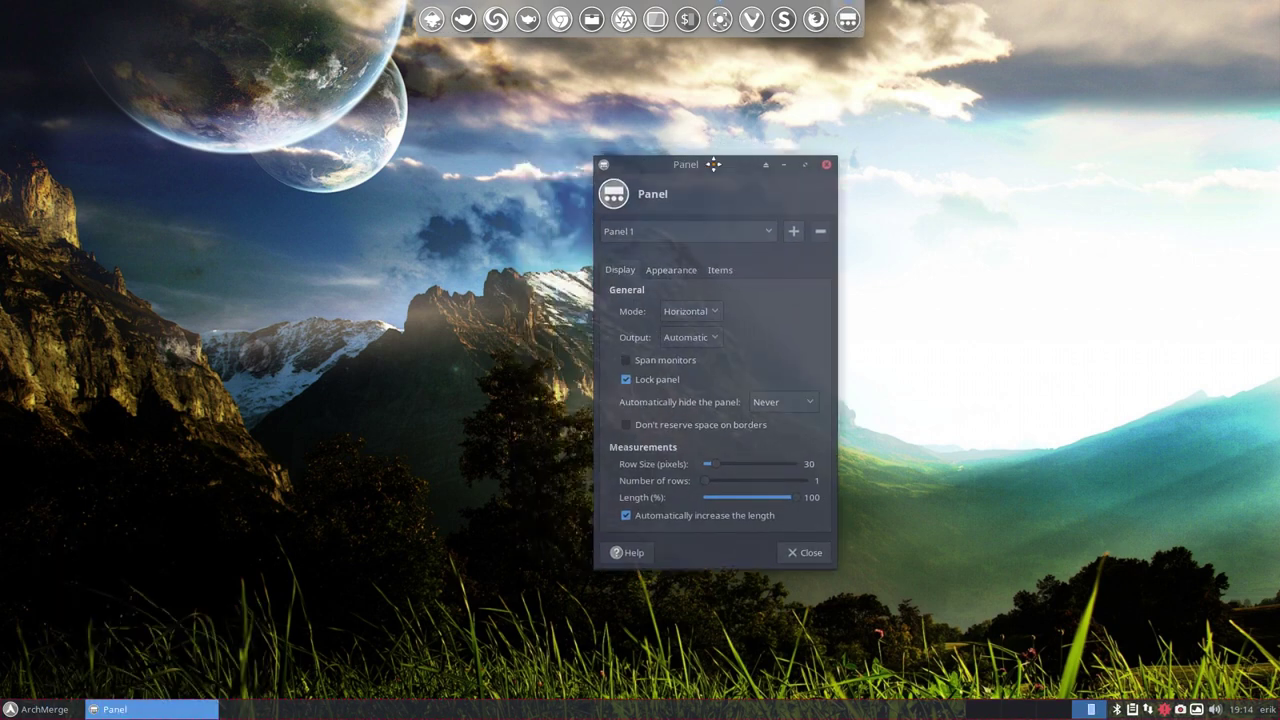
Open the Plank dock's preferences, set its position to Bottom and close the preferences.
{"action": "right_click", "coordinate": [428, 14]}
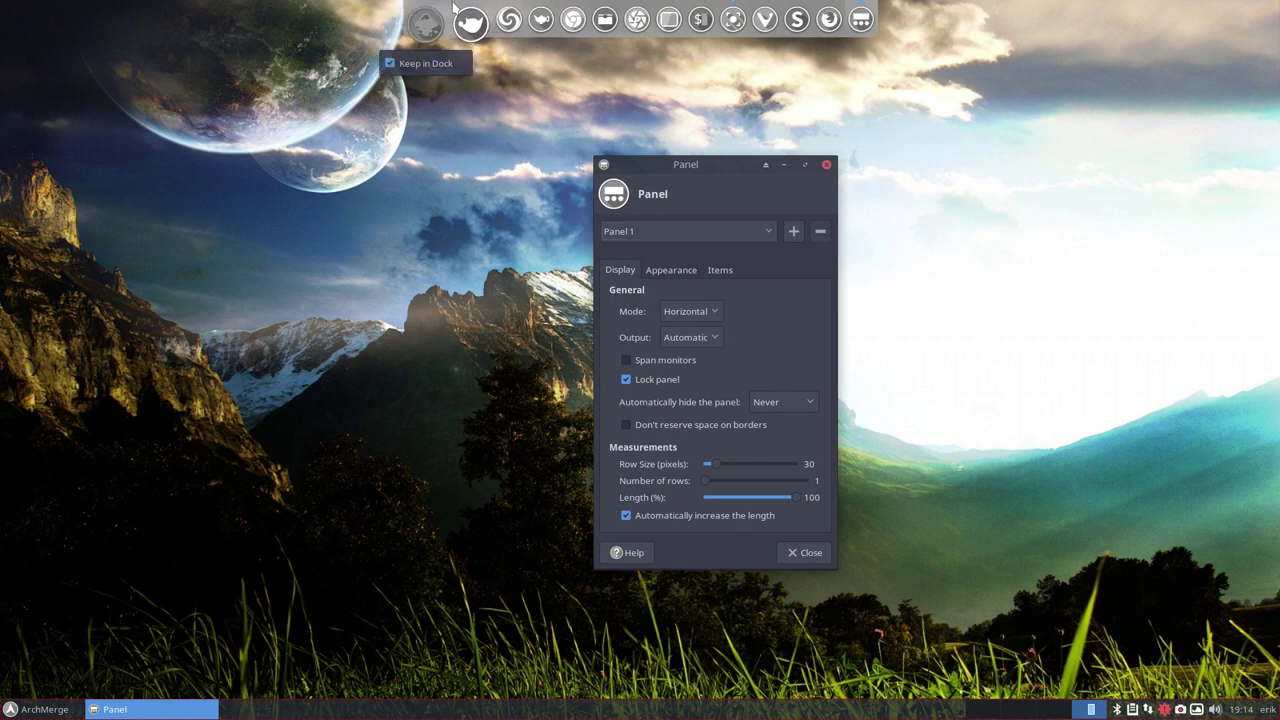
{"action": "right_click", "coordinate": [455, 10]}
{"action": "right_click", "coordinate": [466, 14]}
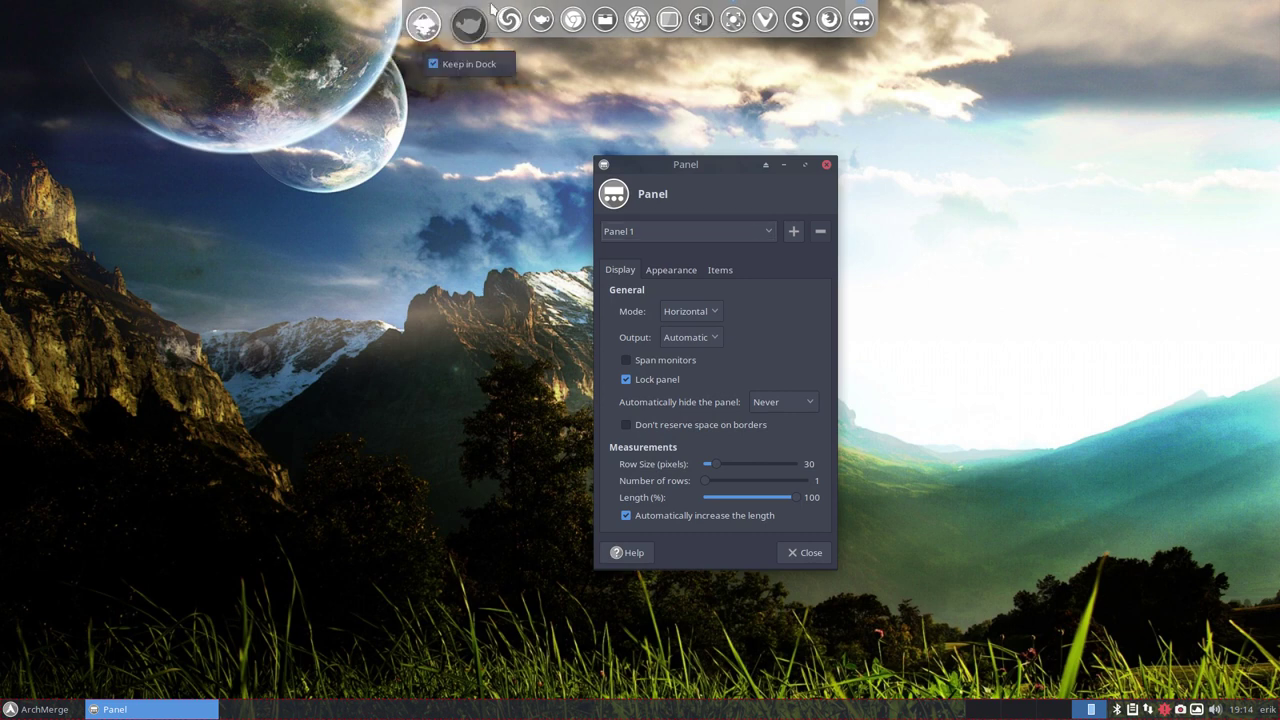
{"action": "left_click", "coordinate": [489, 9]}
{"action": "right_click", "coordinate": [483, 8]}
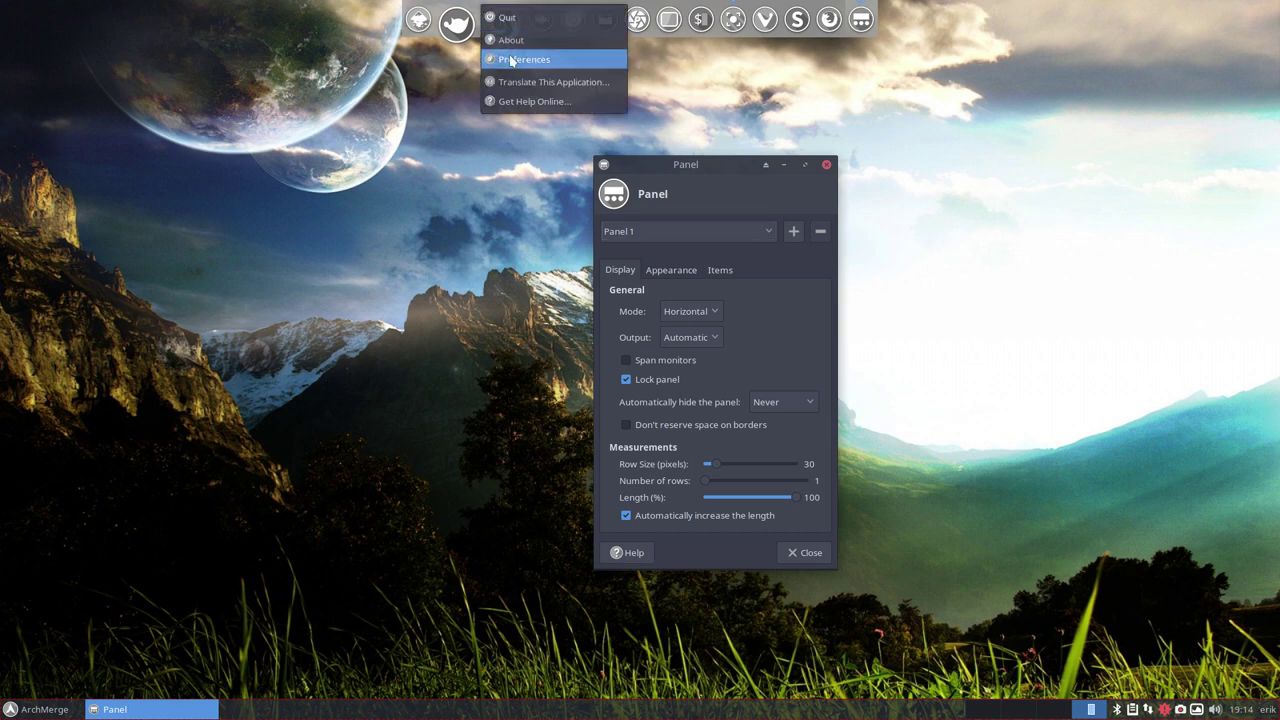
{"action": "left_click", "coordinate": [511, 60]}
{"action": "left_click", "coordinate": [548, 311]}
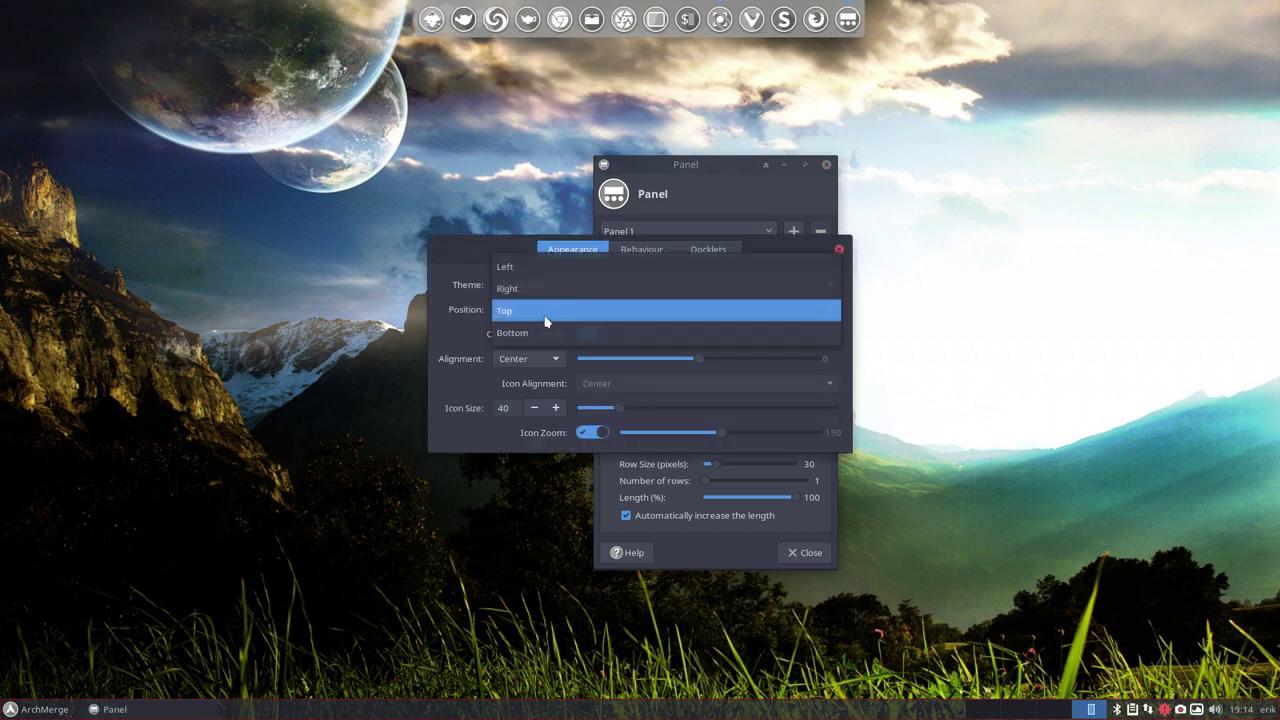
{"action": "left_click", "coordinate": [544, 333]}
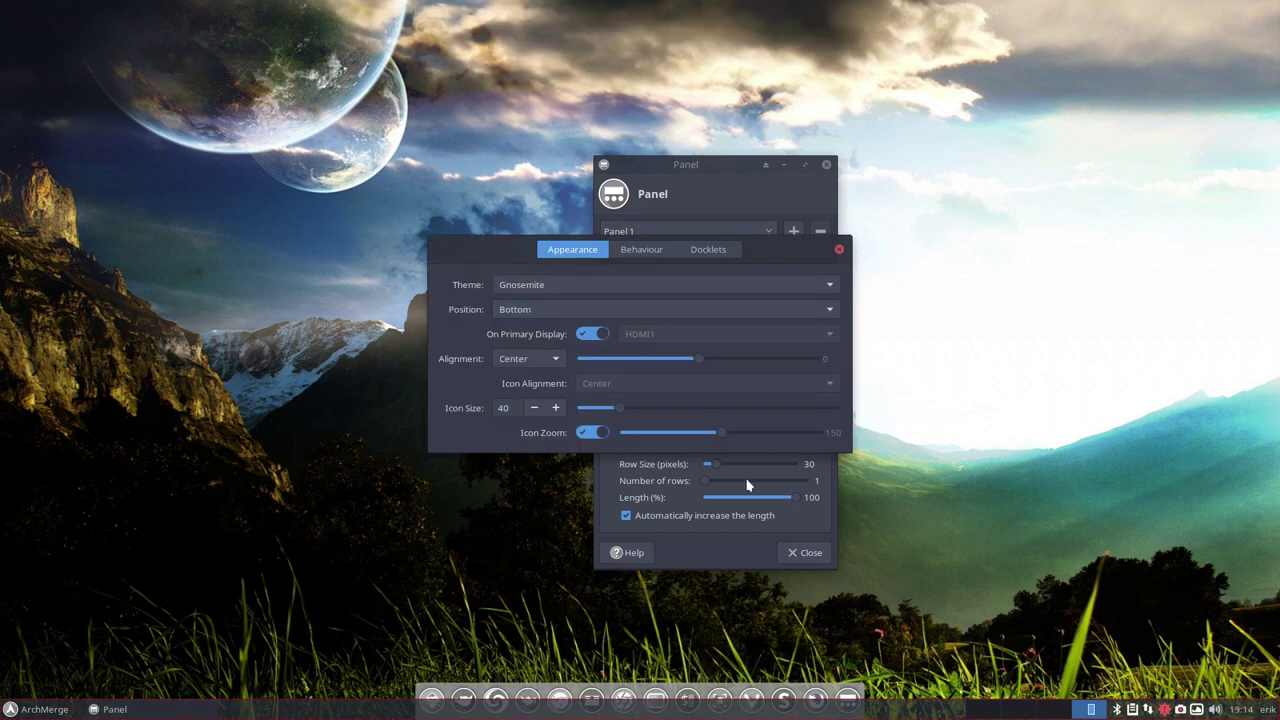
{"action": "left_click", "coordinate": [839, 250]}
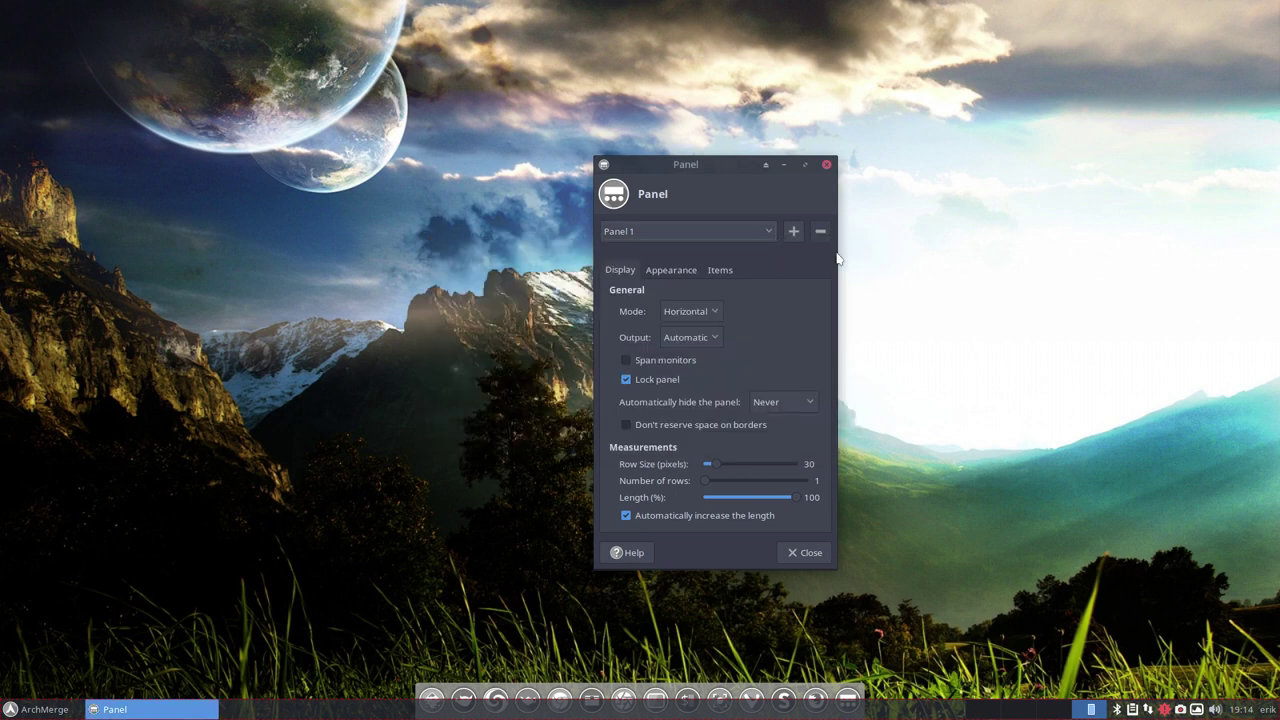
Unlock Panel 1, move it to the top edge of the screen and lock it again.
{"action": "left_click", "coordinate": [626, 380]}
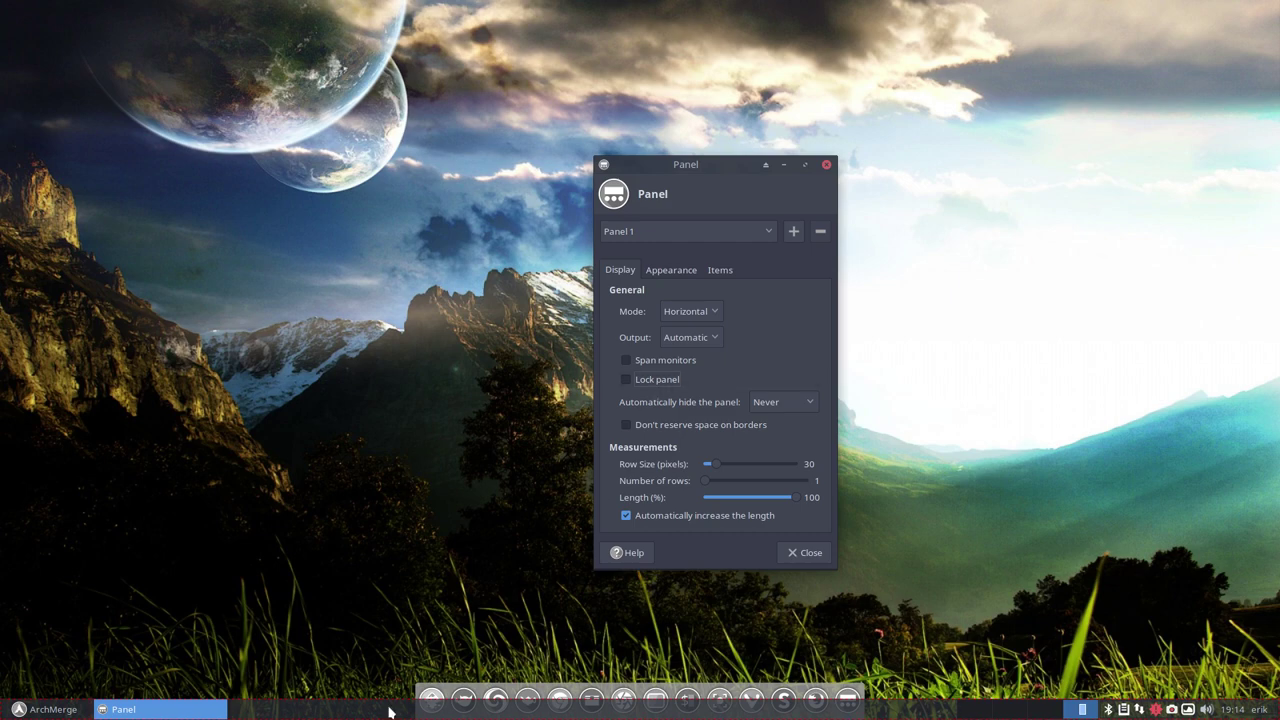
{"action": "left_click_drag", "start_coordinate": [5, 712], "coordinate": [48, 5]}
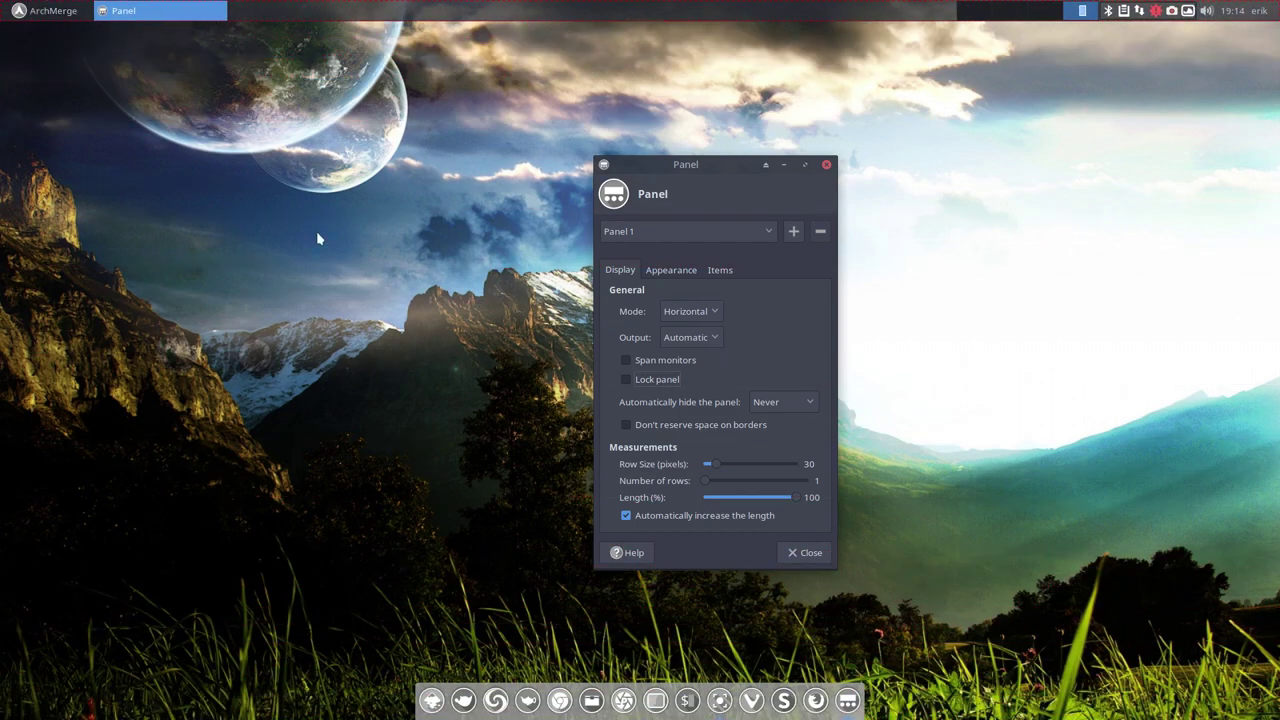
{"action": "left_click_drag", "start_coordinate": [879, 7], "coordinate": [986, 86]}
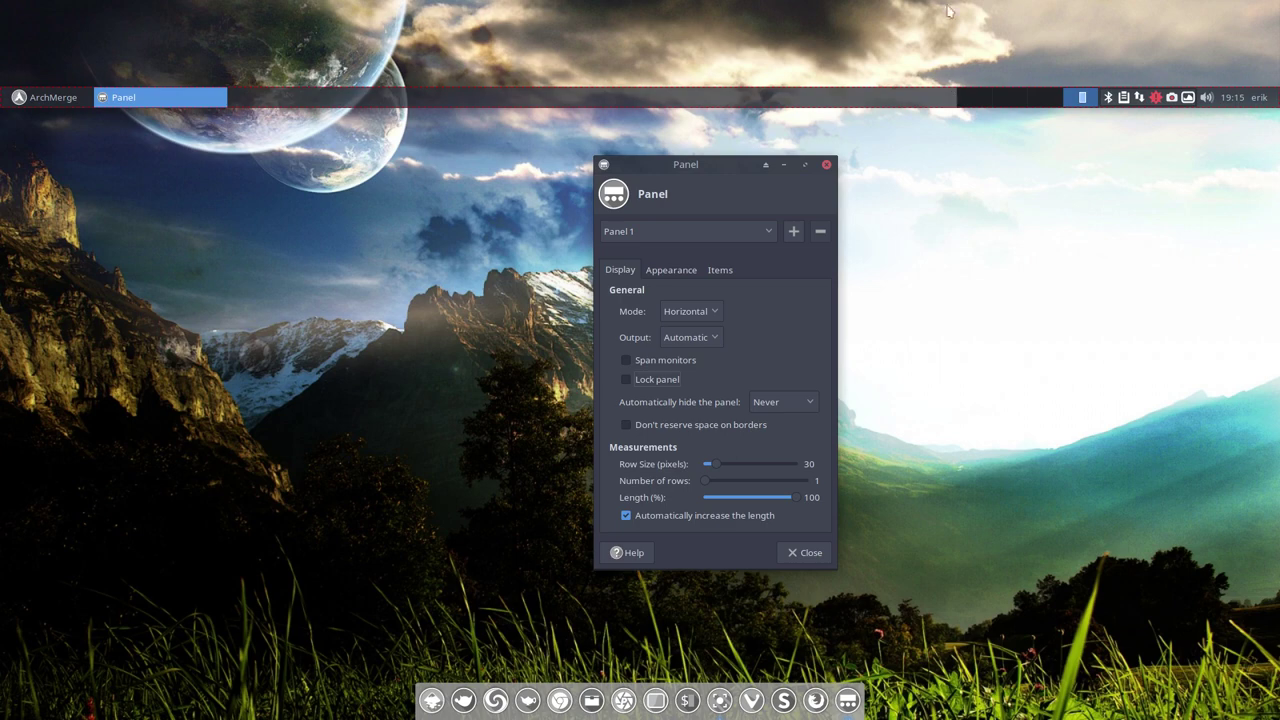
{"action": "left_click_drag", "start_coordinate": [1275, 103], "coordinate": [1275, 715]}
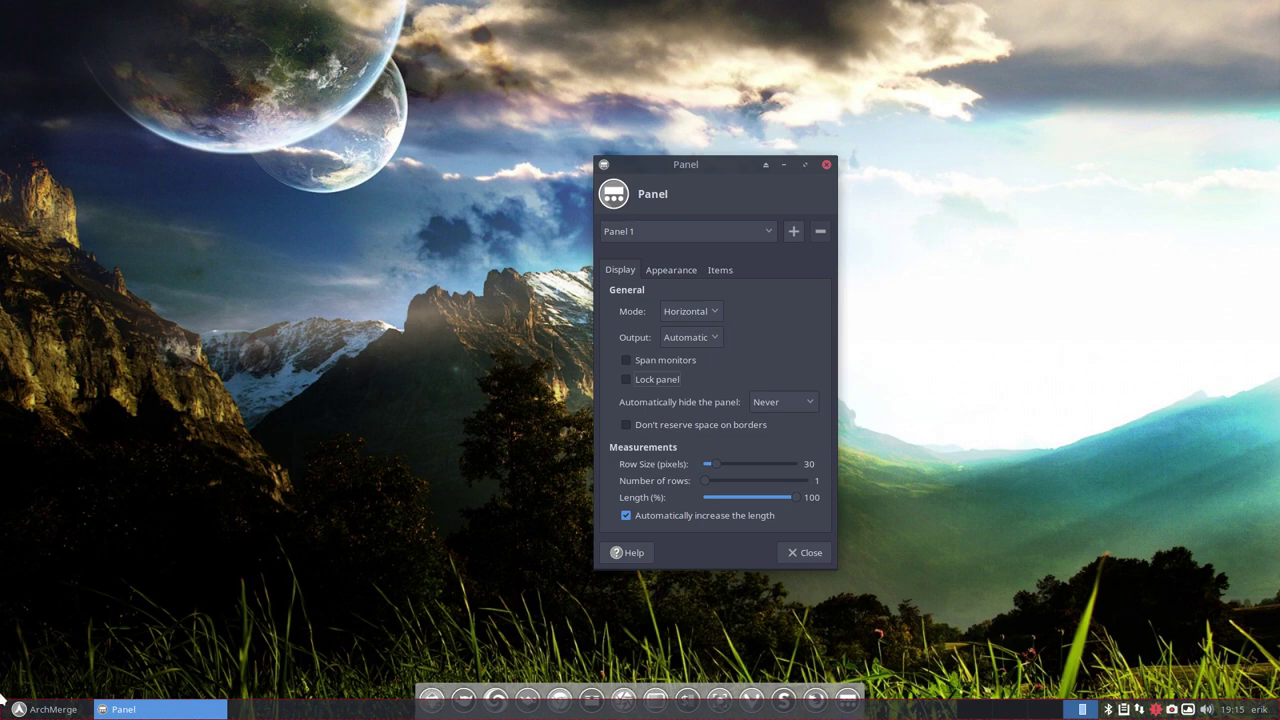
{"action": "left_click_drag", "start_coordinate": [4, 709], "coordinate": [4, 11]}
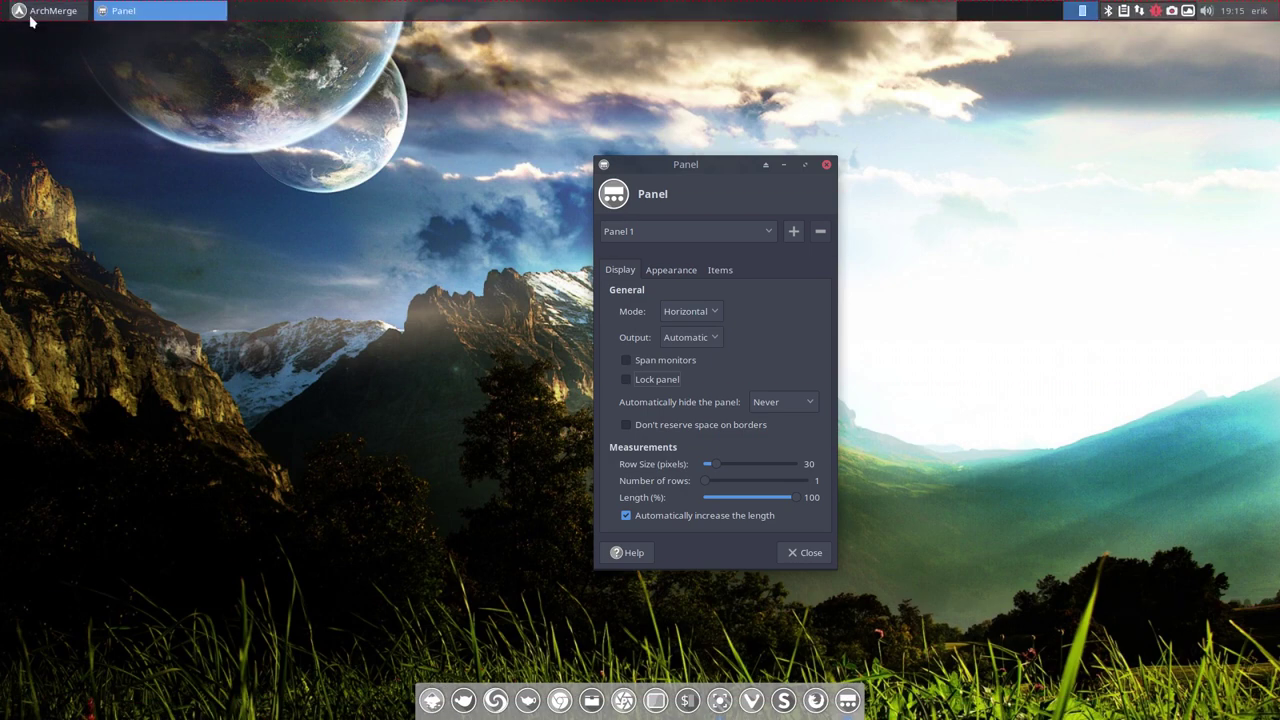
{"action": "left_click", "coordinate": [658, 385]}
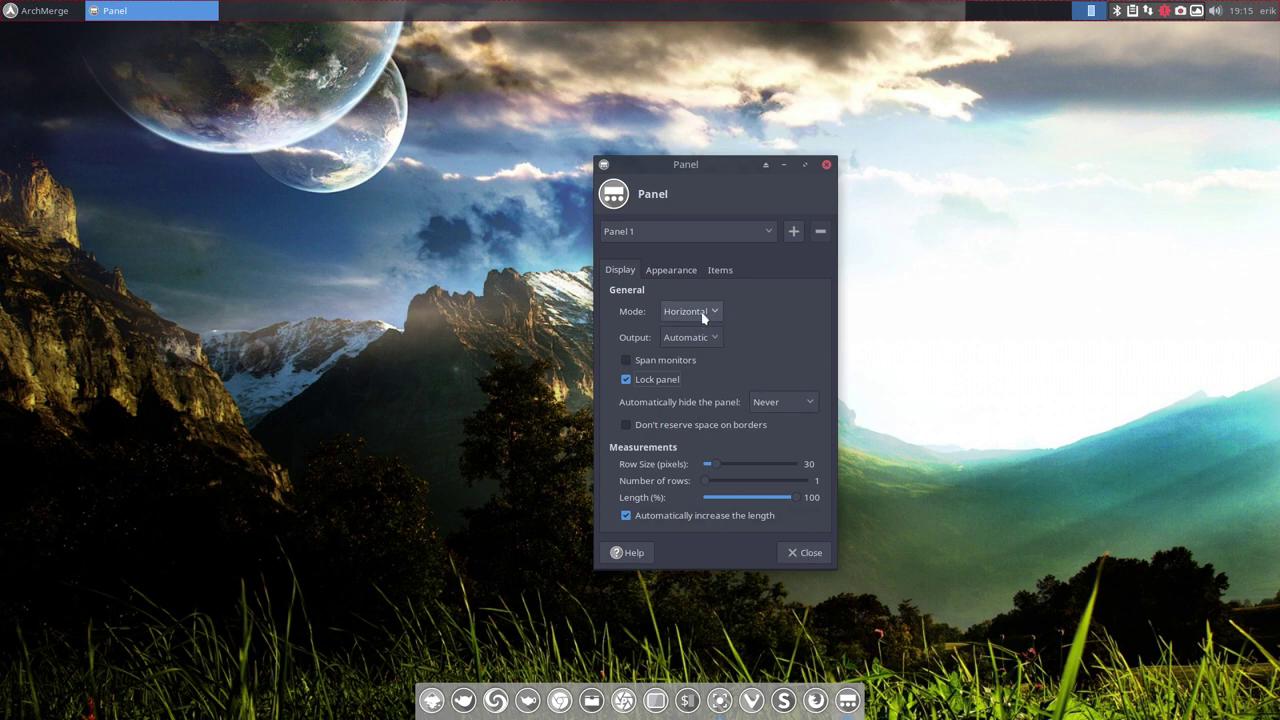
Check the applications menu on the relocated panel and set the panel's mode to Vertical.
{"action": "left_click", "coordinate": [43, 12]}
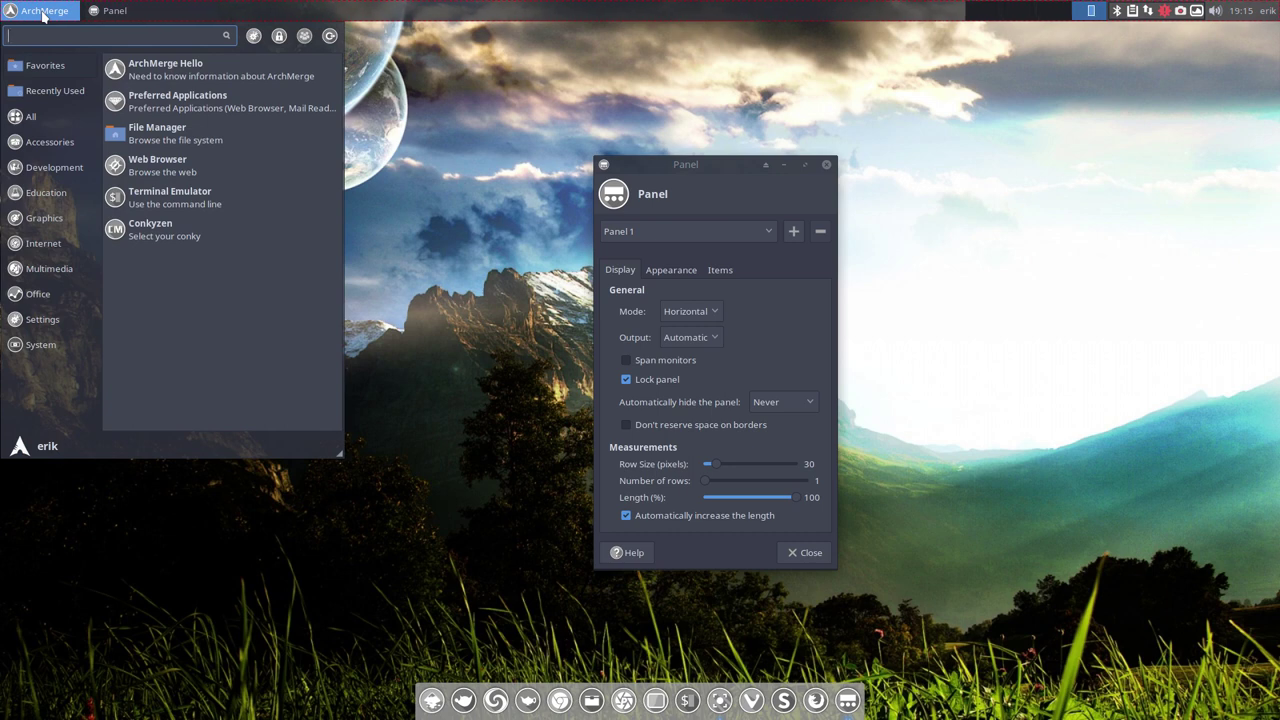
{"action": "left_click", "coordinate": [531, 82]}
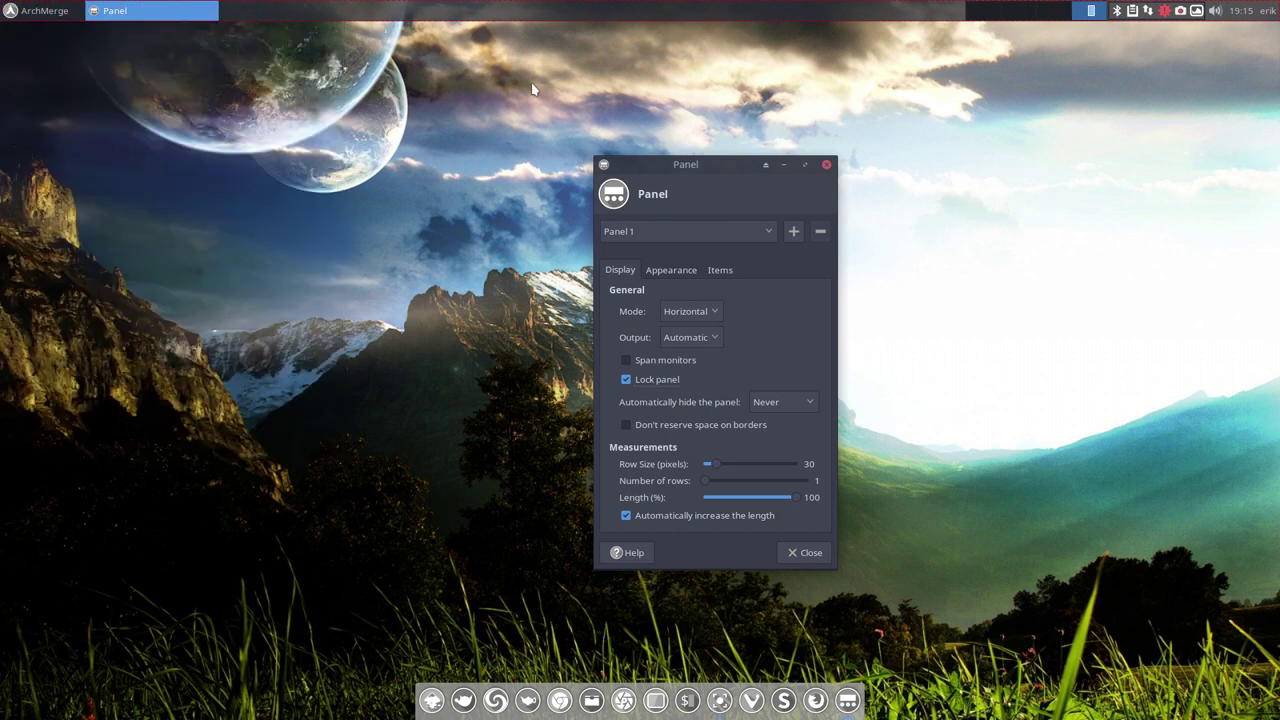
{"action": "left_click", "coordinate": [715, 315]}
{"action": "left_click", "coordinate": [713, 337]}
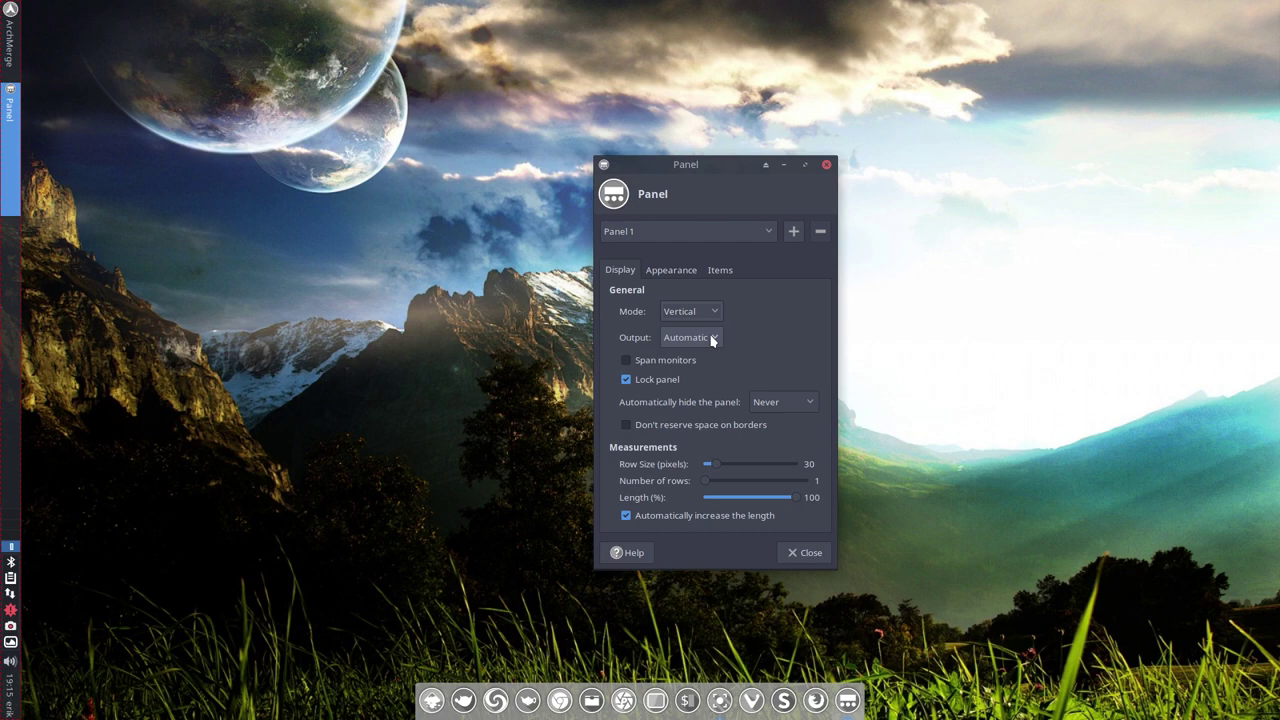
{"action": "left_click", "coordinate": [13, 13]}
{"action": "left_click", "coordinate": [14, 16]}
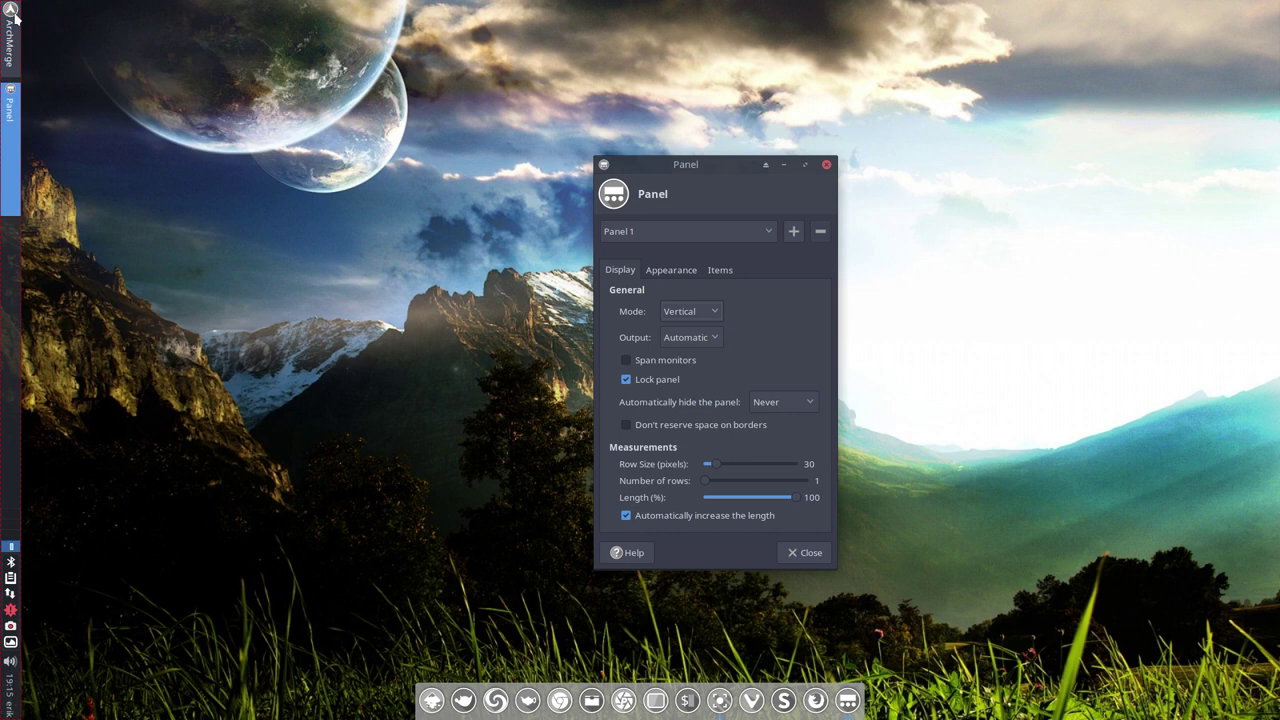
{"action": "left_click", "coordinate": [12, 100]}
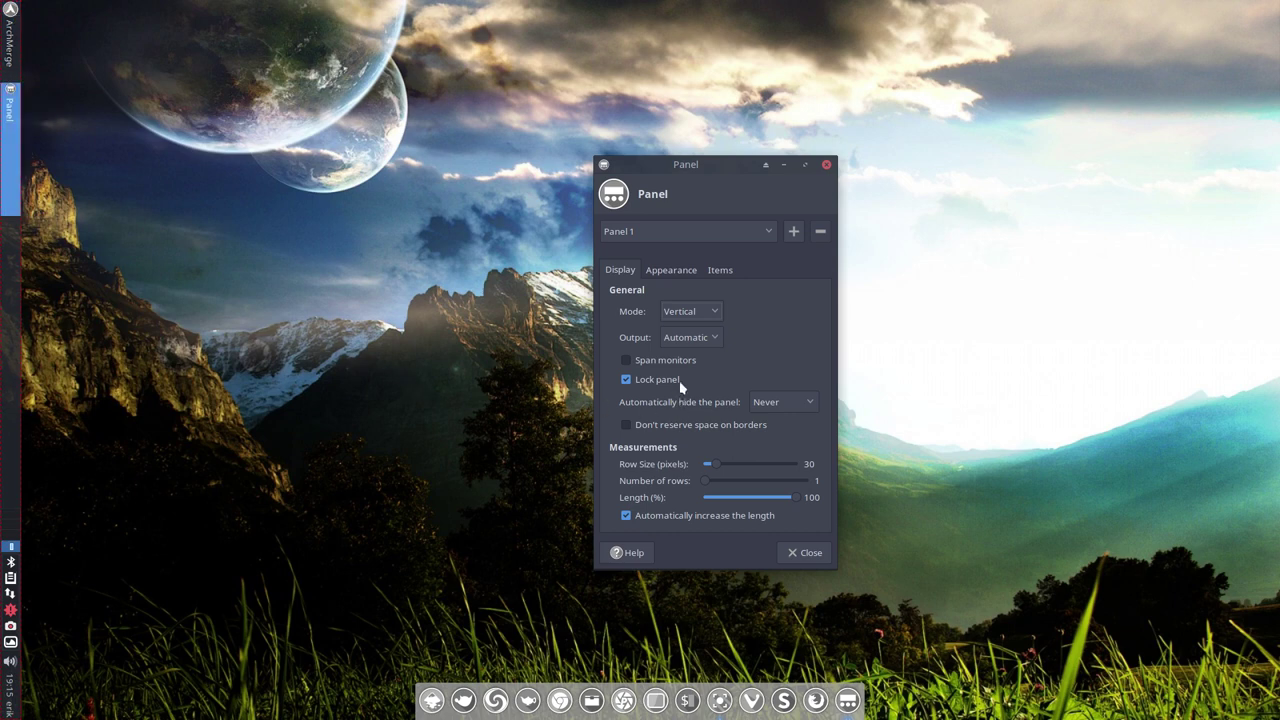
View the panel's appearance settings and item list, and open the applications menu from the vertical panel.
{"action": "left_click", "coordinate": [667, 273]}
{"action": "left_click", "coordinate": [720, 272]}
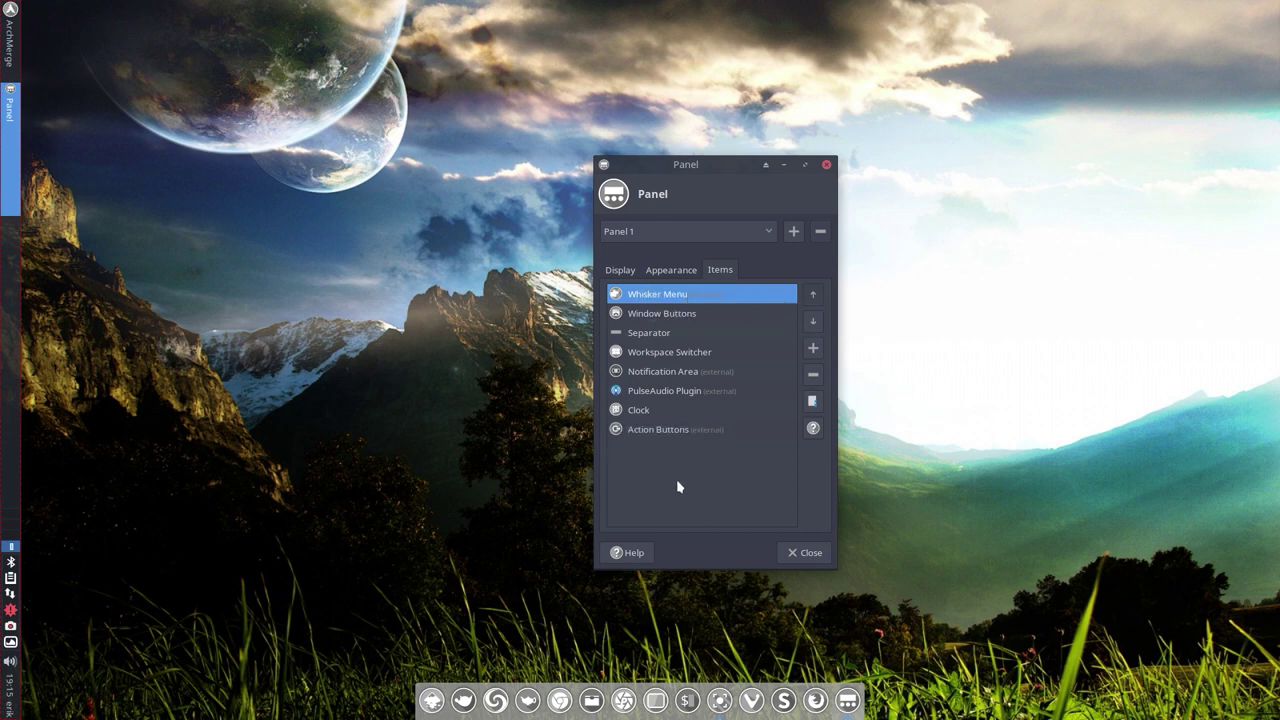
{"action": "left_click", "coordinate": [10, 40]}
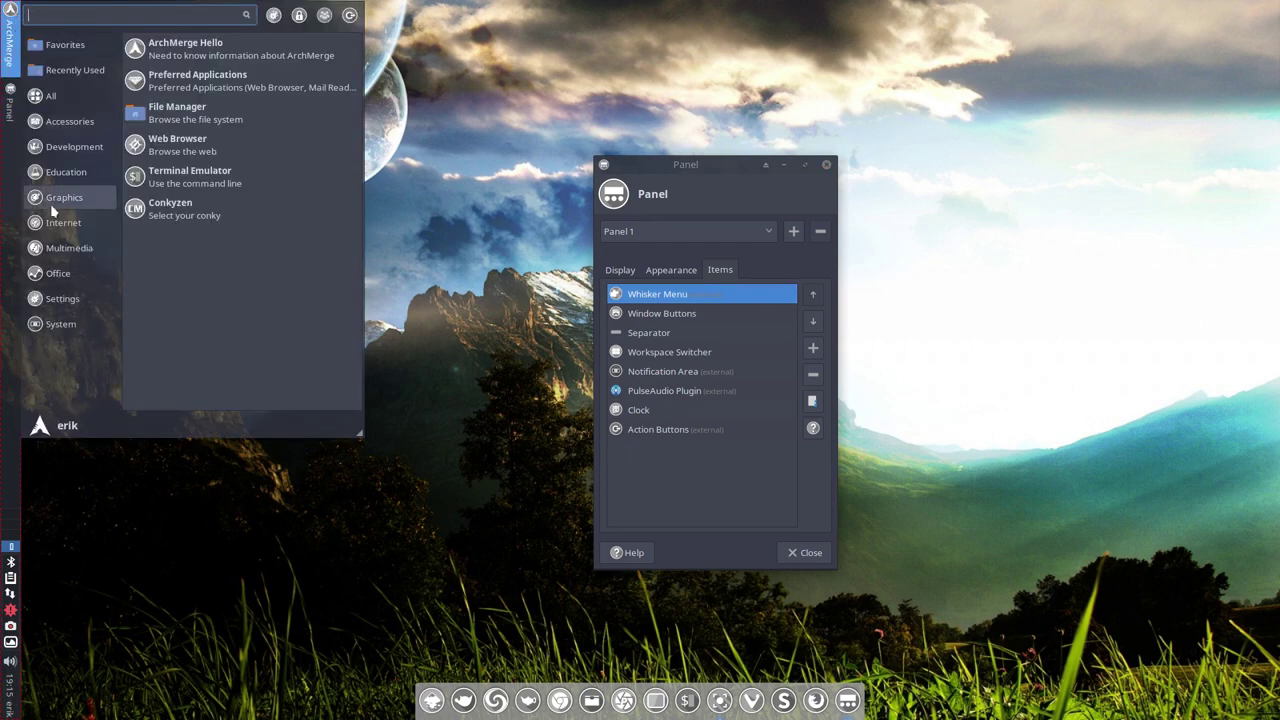
Move the Whisker Menu item down to the end of the panel's item list, below Action Buttons.
{"action": "left_click", "coordinate": [655, 296]}
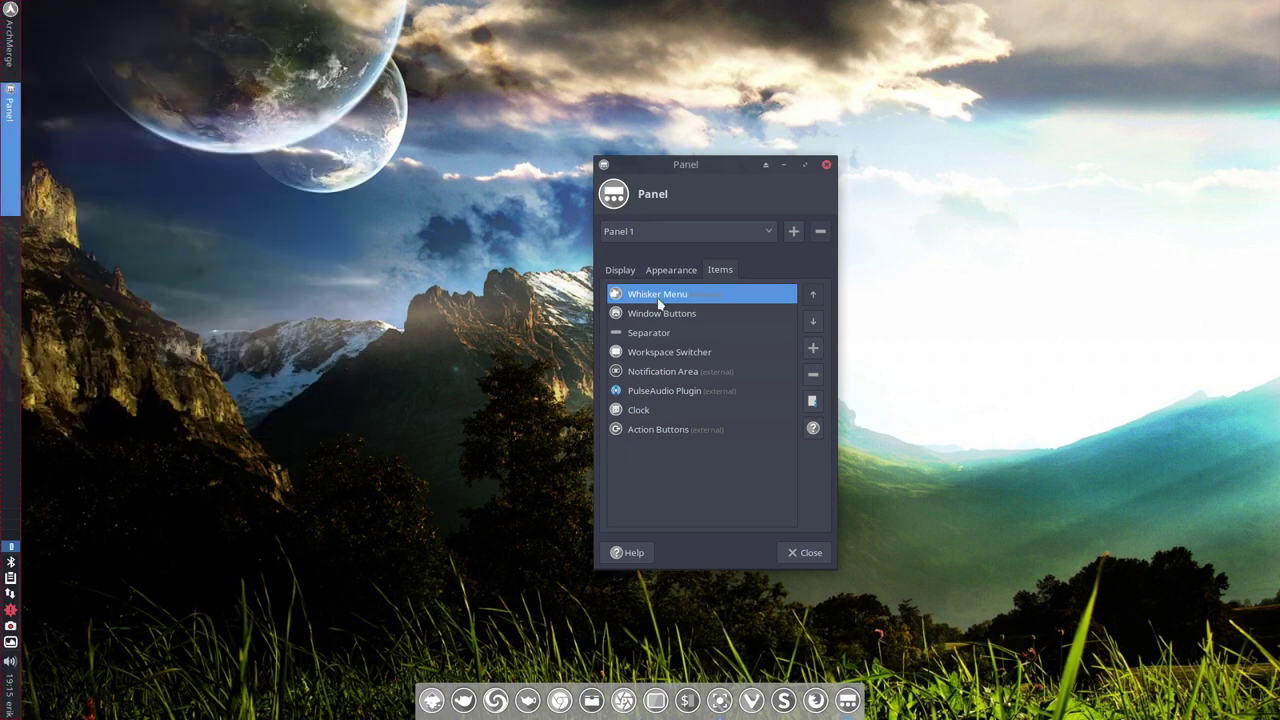
{"action": "left_click", "coordinate": [816, 326]}
{"action": "left_click", "coordinate": [816, 326]}
{"action": "left_click", "coordinate": [816, 326]}
{"action": "left_click", "coordinate": [816, 326]}
{"action": "left_click", "coordinate": [816, 326]}
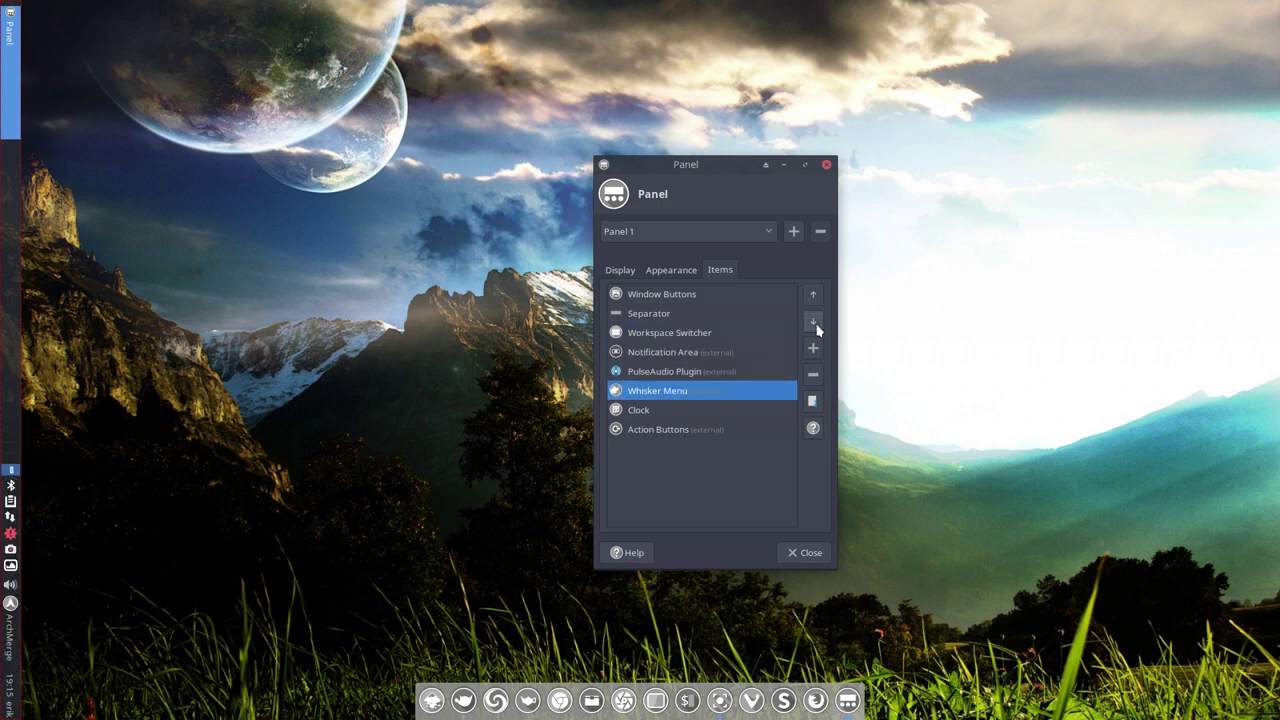
{"action": "left_click", "coordinate": [816, 326]}
{"action": "left_click", "coordinate": [816, 326]}
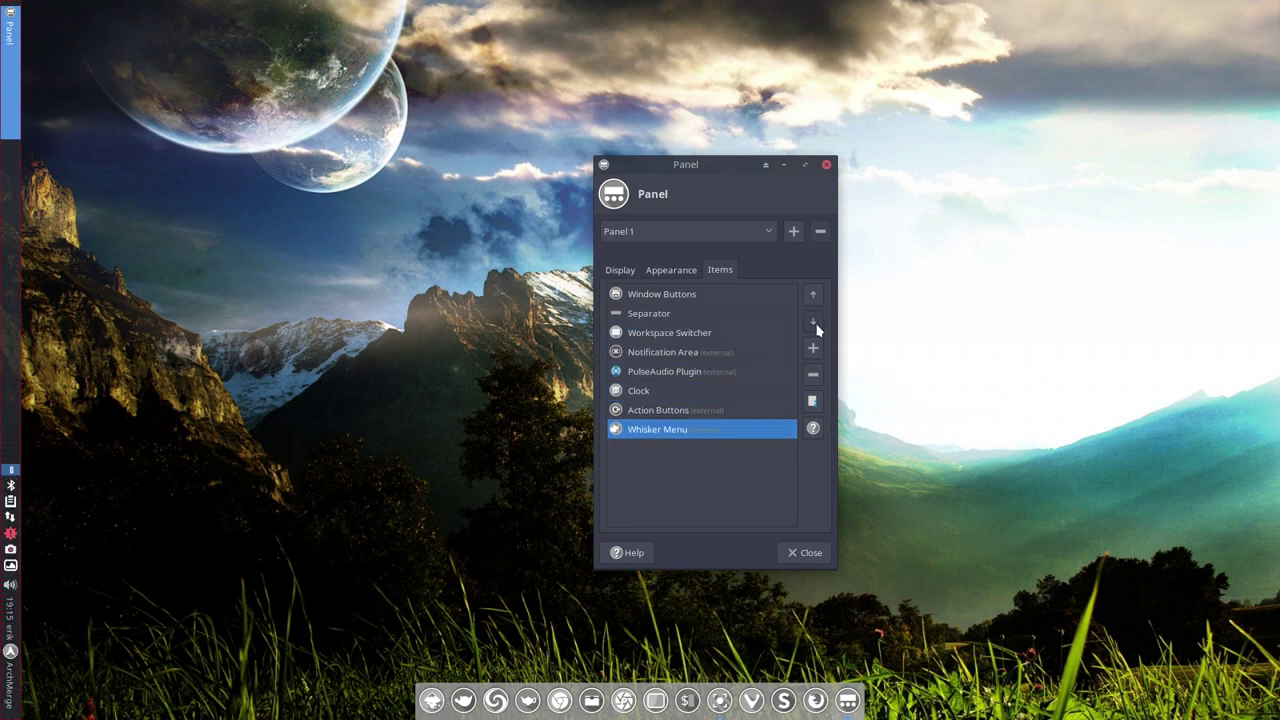
Move the Whisker Menu item back up to the first place in the panel's item list.
{"action": "left_click", "coordinate": [813, 298]}
{"action": "left_click", "coordinate": [813, 298]}
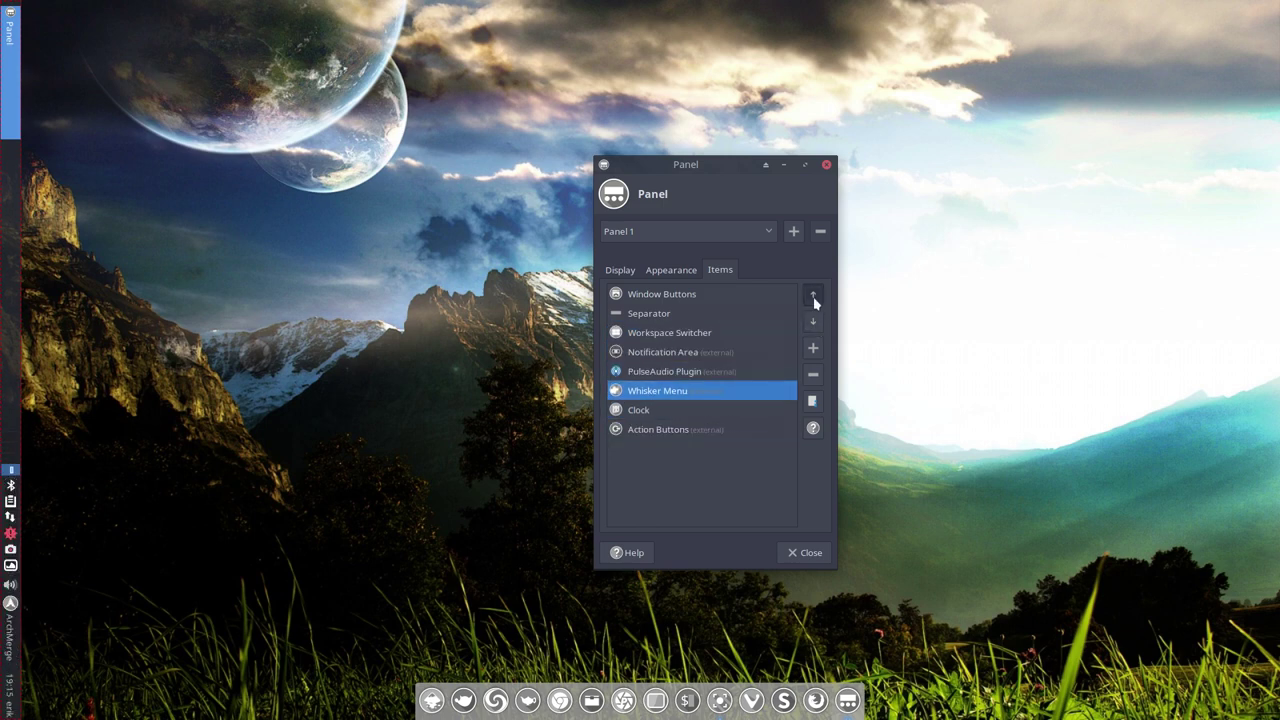
{"action": "left_click", "coordinate": [813, 298]}
{"action": "left_click", "coordinate": [813, 298]}
{"action": "left_click", "coordinate": [813, 298]}
{"action": "left_click", "coordinate": [813, 298]}
{"action": "left_click", "coordinate": [813, 298]}
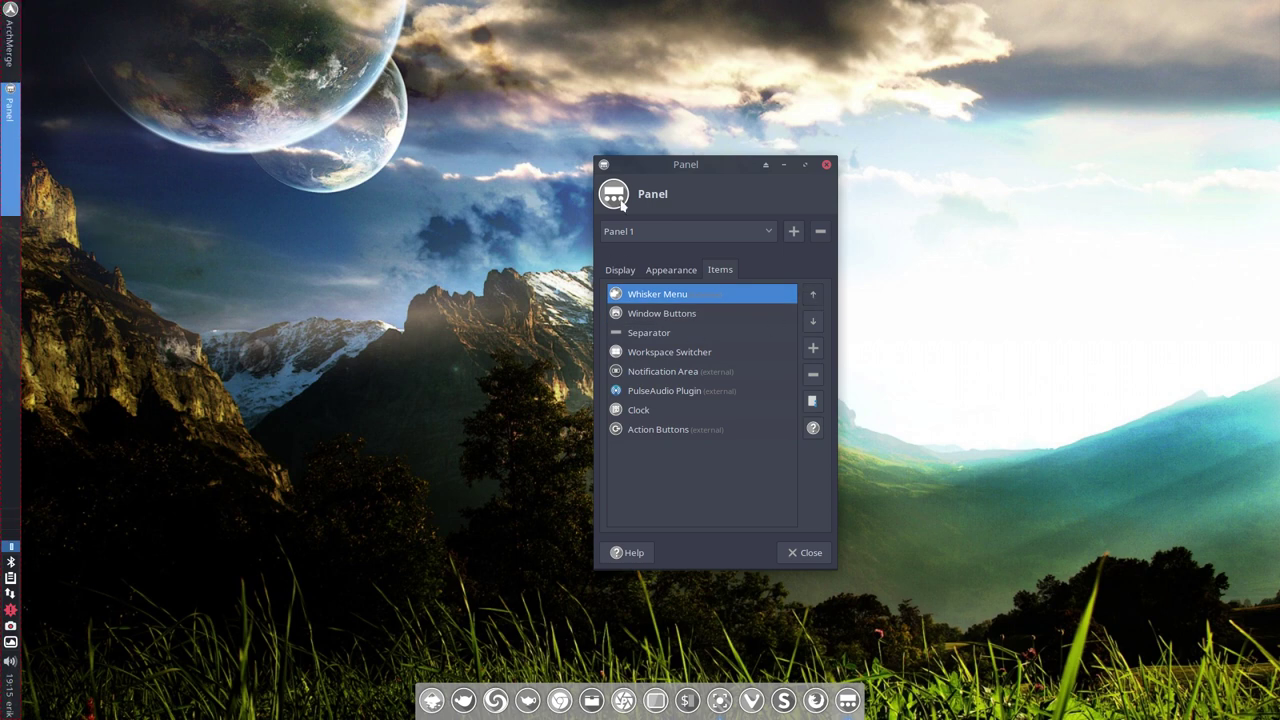
Close the panel preferences and reopen them from the vertical panel.
{"action": "left_click", "coordinate": [804, 558]}
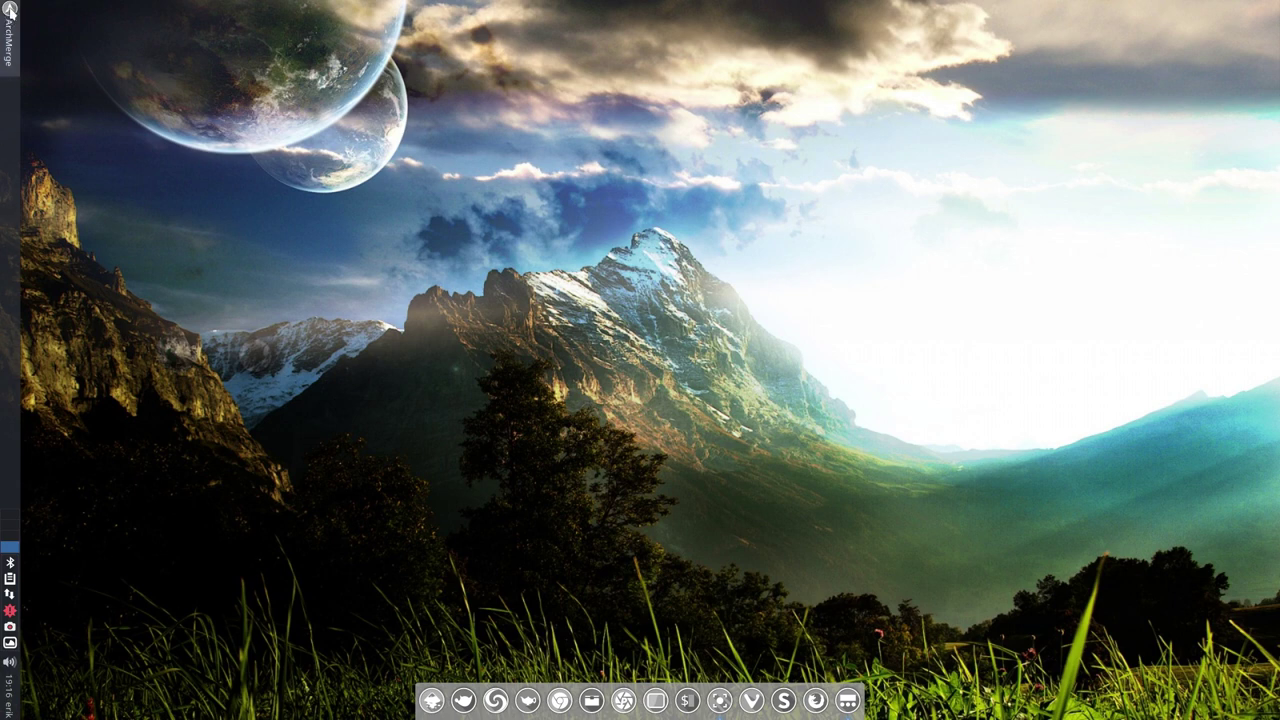
{"action": "right_click", "coordinate": [8, 108]}
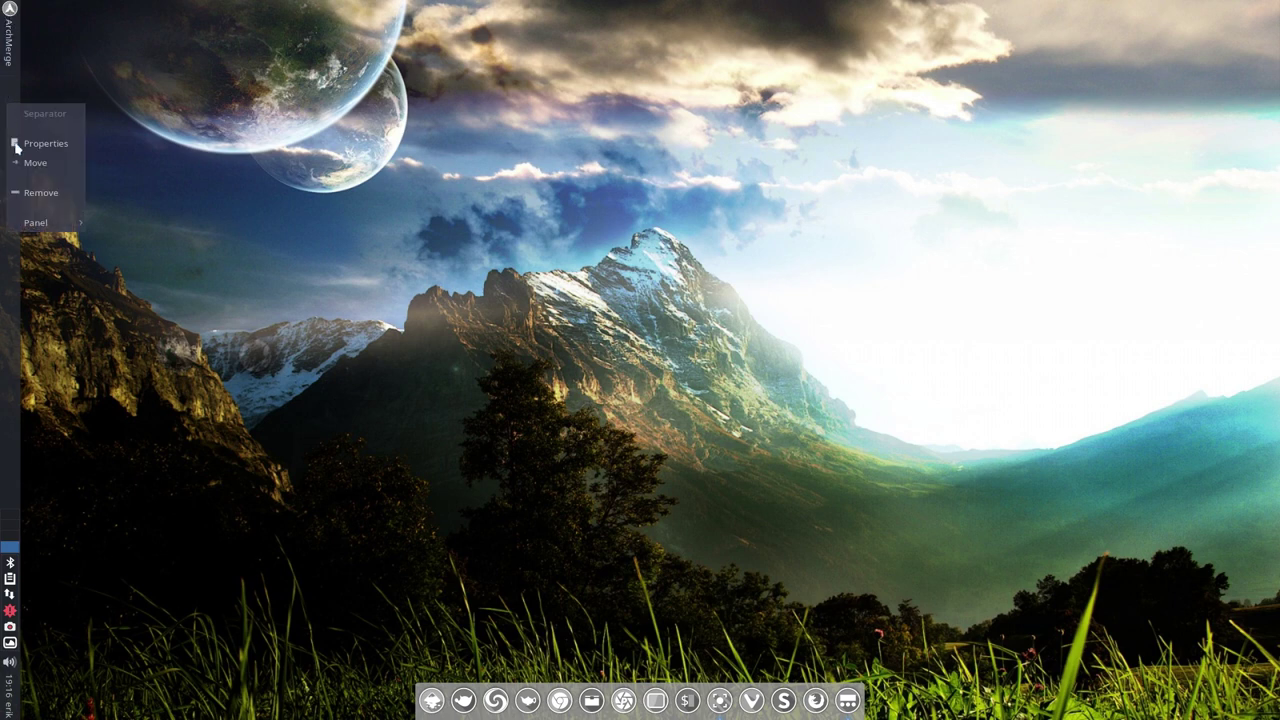
{"action": "left_click", "coordinate": [45, 241]}
{"action": "right_click", "coordinate": [8, 176]}
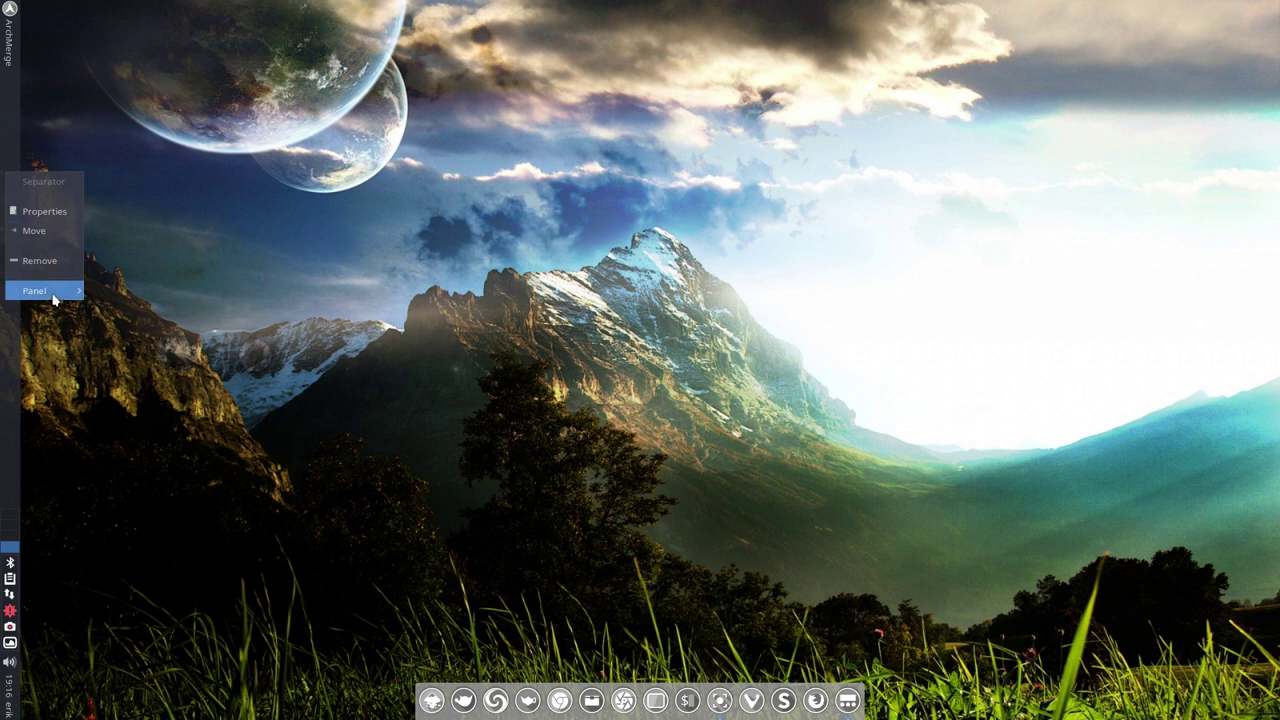
{"action": "mouse_move", "coordinate": [40, 290]}
{"action": "left_click", "coordinate": [130, 310]}
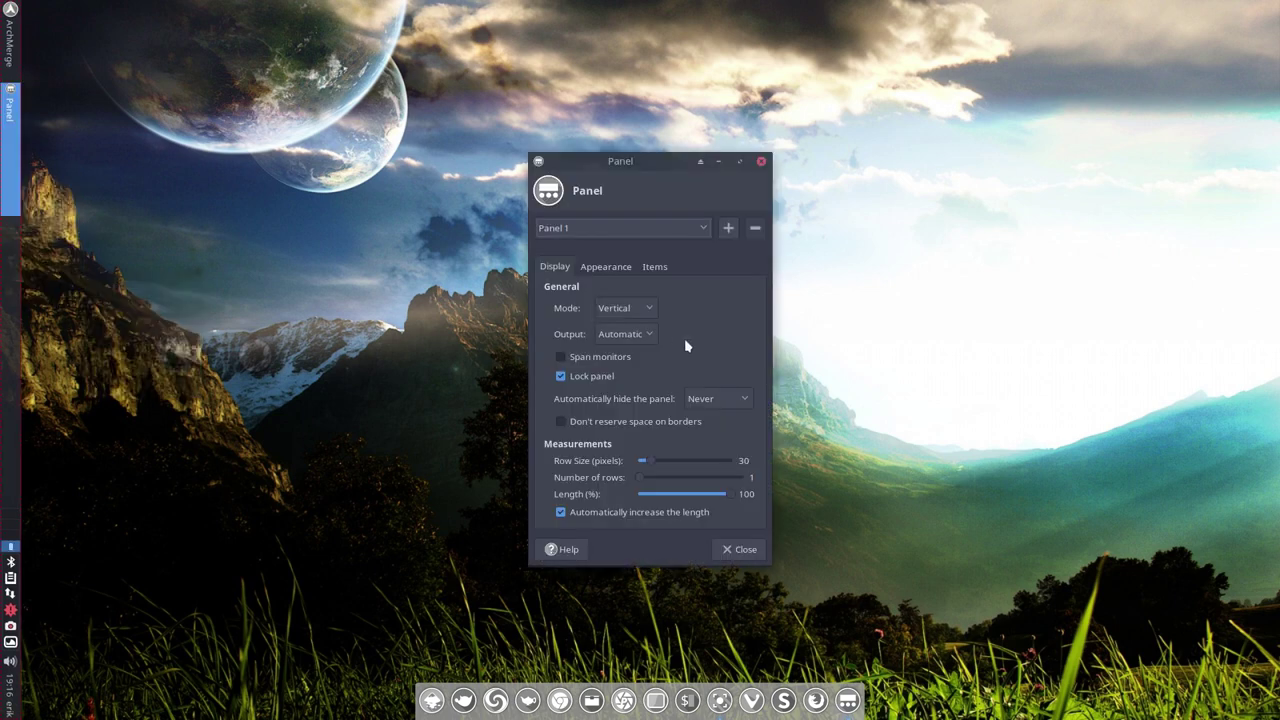
Set the panel's mode to Horizontal.
{"action": "left_click", "coordinate": [644, 310]}
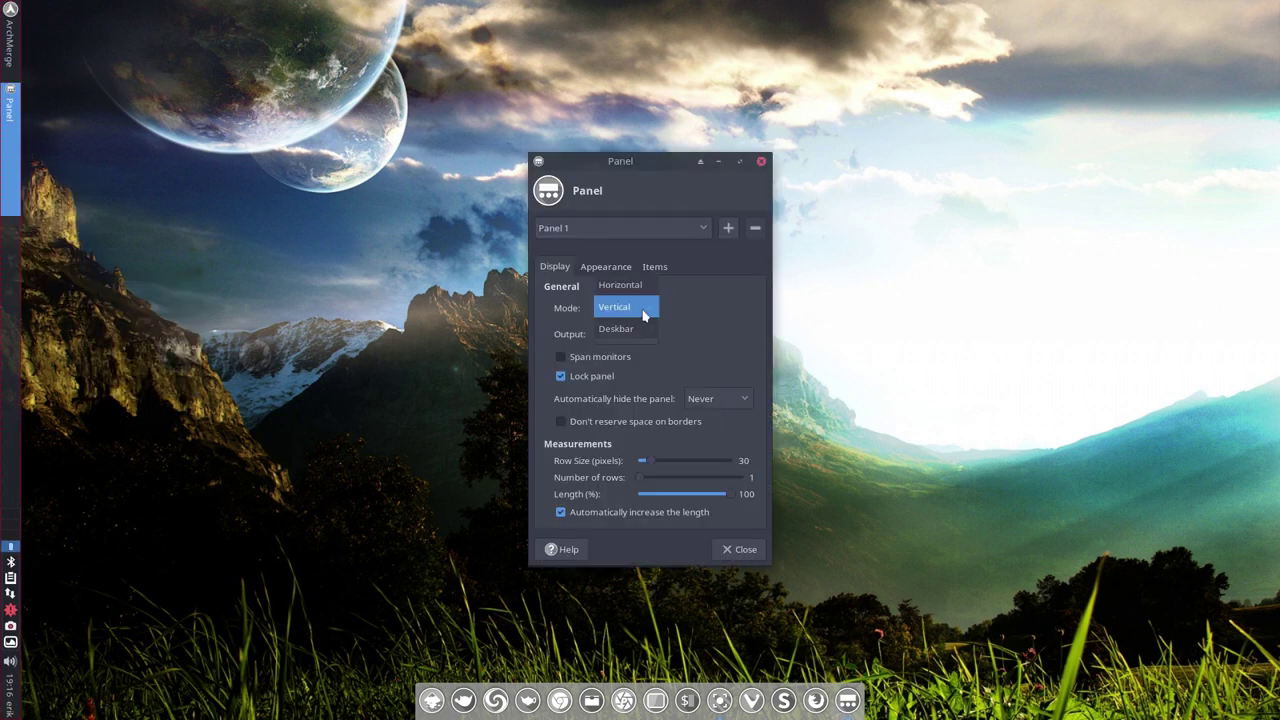
{"action": "left_click", "coordinate": [644, 307]}
{"action": "left_click", "coordinate": [626, 308]}
{"action": "left_click", "coordinate": [640, 285]}
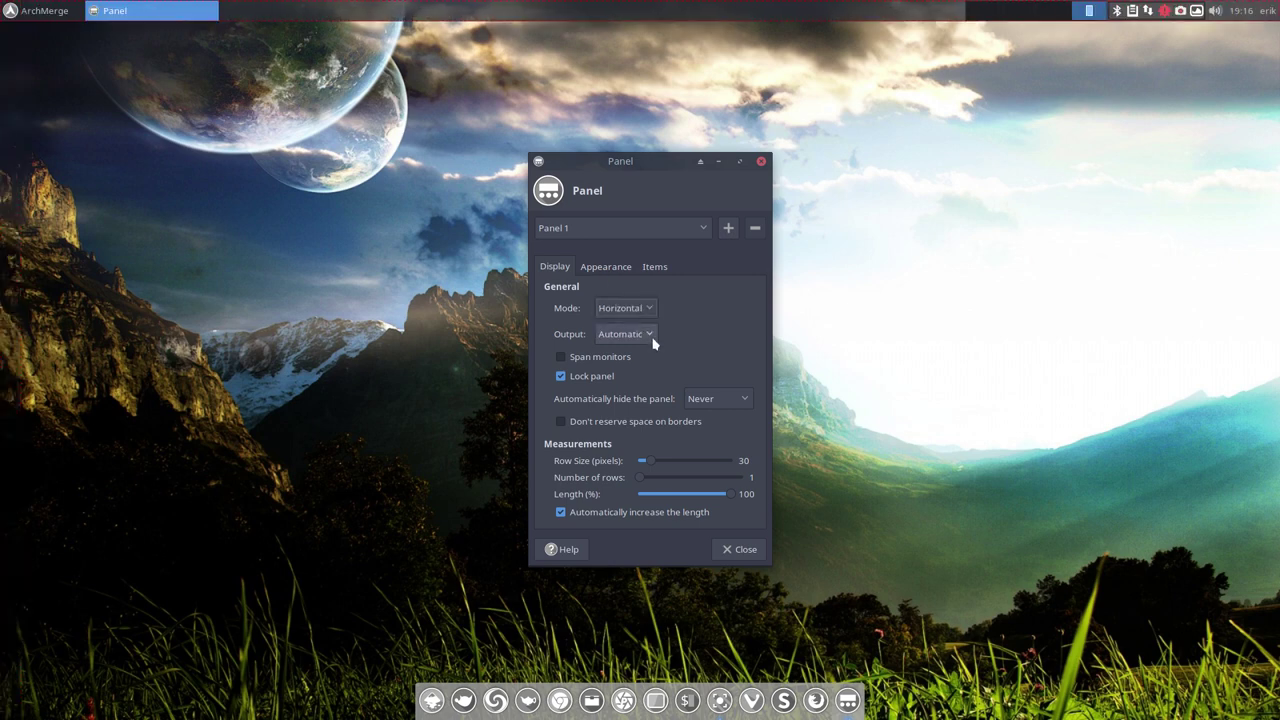
View the panel's output options without changing them, and toggle Span monitors on and off again.
{"action": "left_click", "coordinate": [650, 336]}
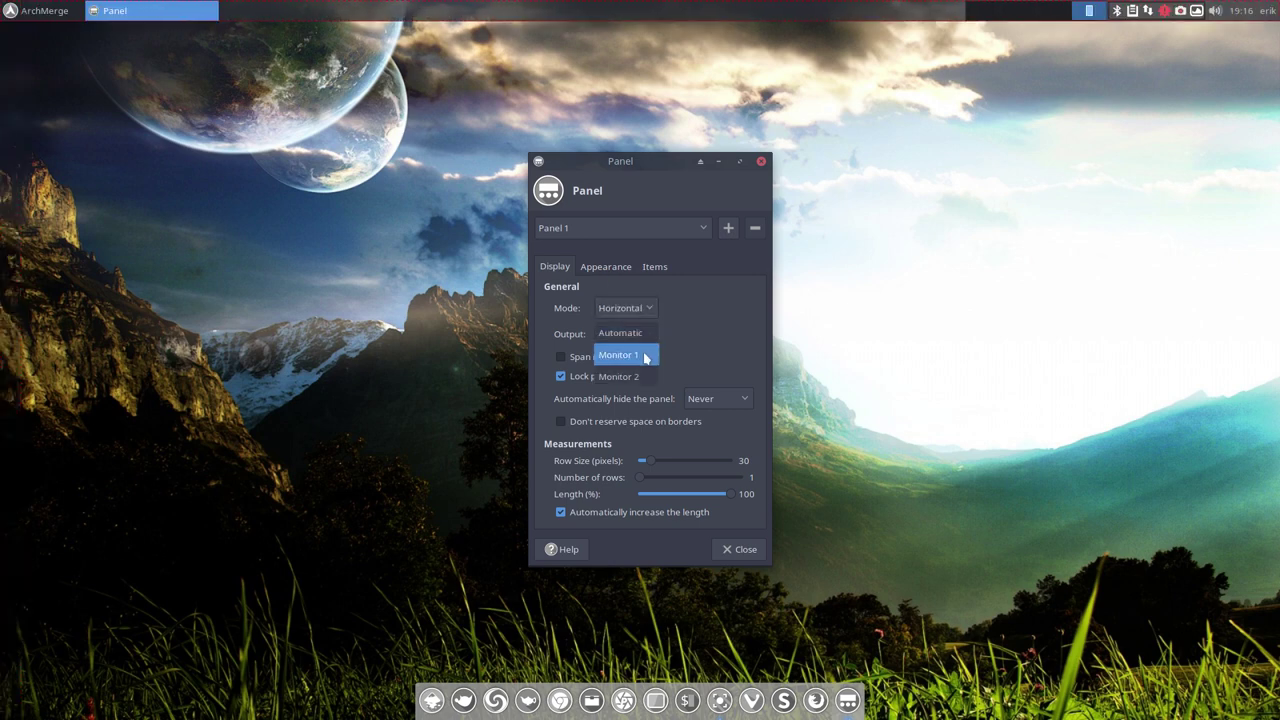
{"action": "left_click", "coordinate": [694, 341]}
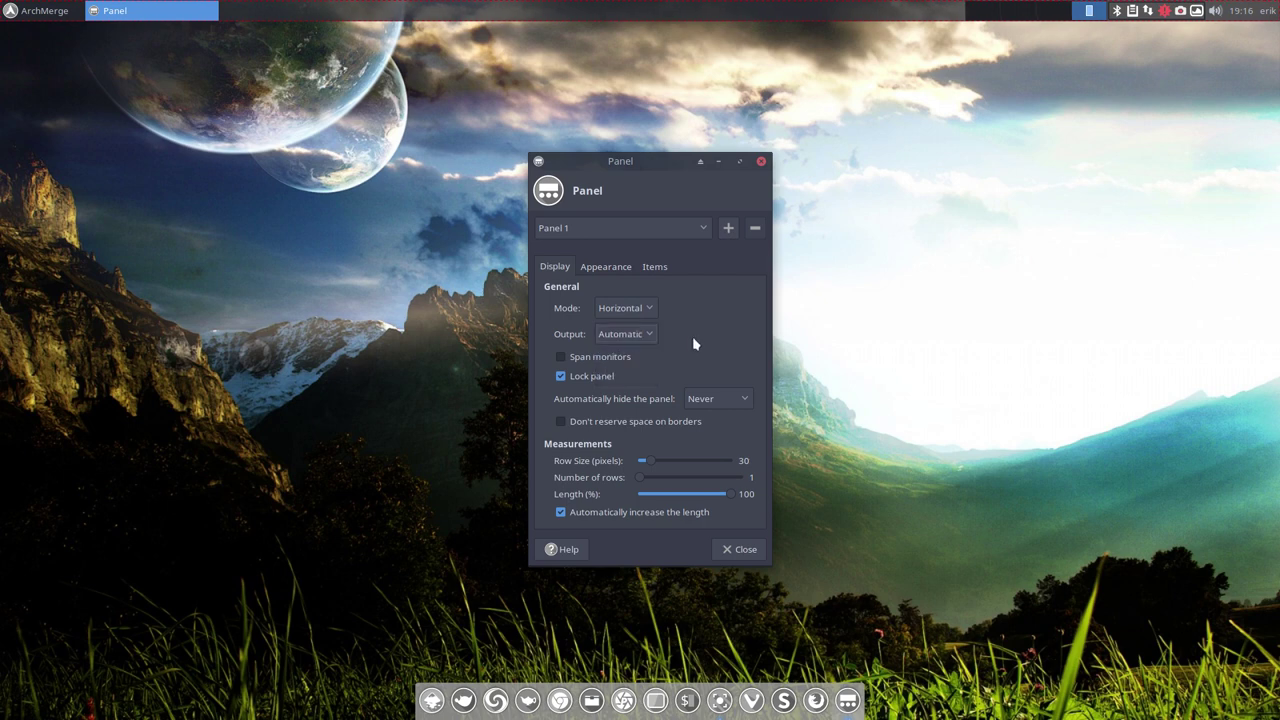
{"action": "left_click", "coordinate": [568, 362]}
{"action": "left_click", "coordinate": [563, 360]}
Reduce the panel's length to 1% and try out the row size adjustment.
{"action": "left_click_drag", "start_coordinate": [730, 496], "coordinate": [631, 497]}
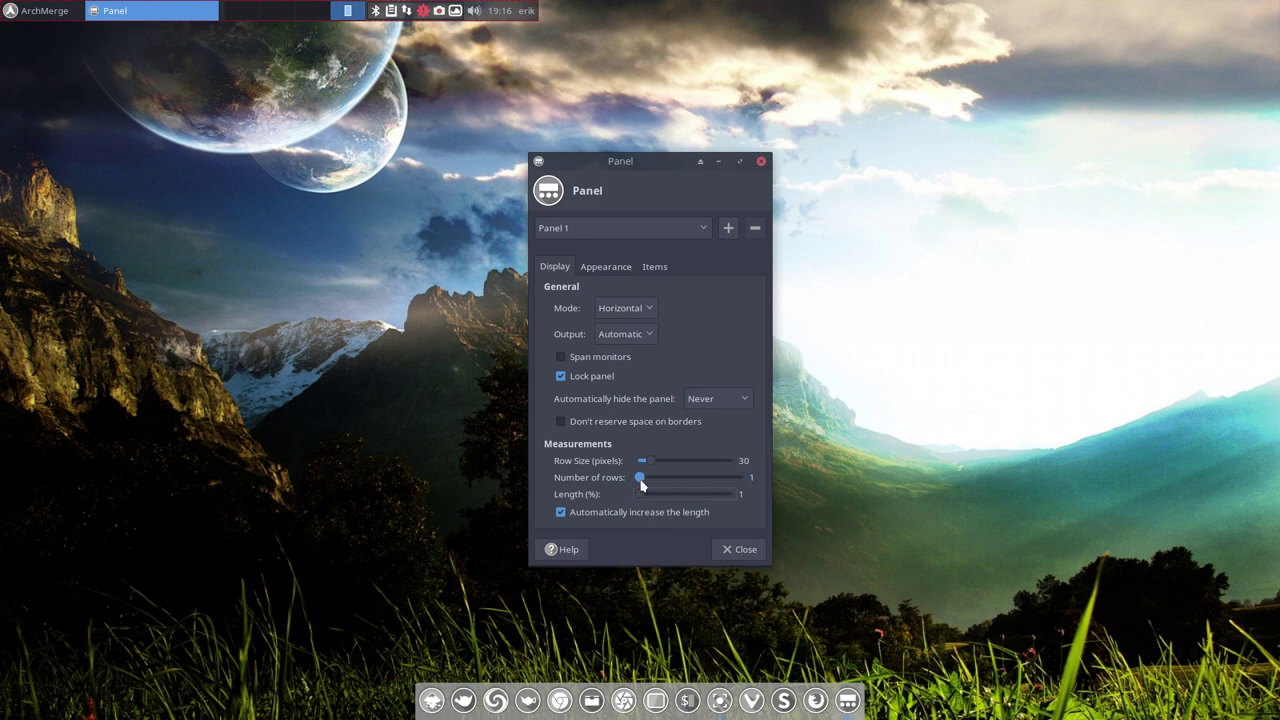
{"action": "mouse_move", "coordinate": [648, 461]}
{"action": "left_mouse_down"}
{"action": "mouse_move", "coordinate": [687, 467]}
{"action": "mouse_move", "coordinate": [649, 466]}
{"action": "left_mouse_up"}
Review the panel's available output and mode options without changing them.
{"action": "left_click", "coordinate": [642, 338]}
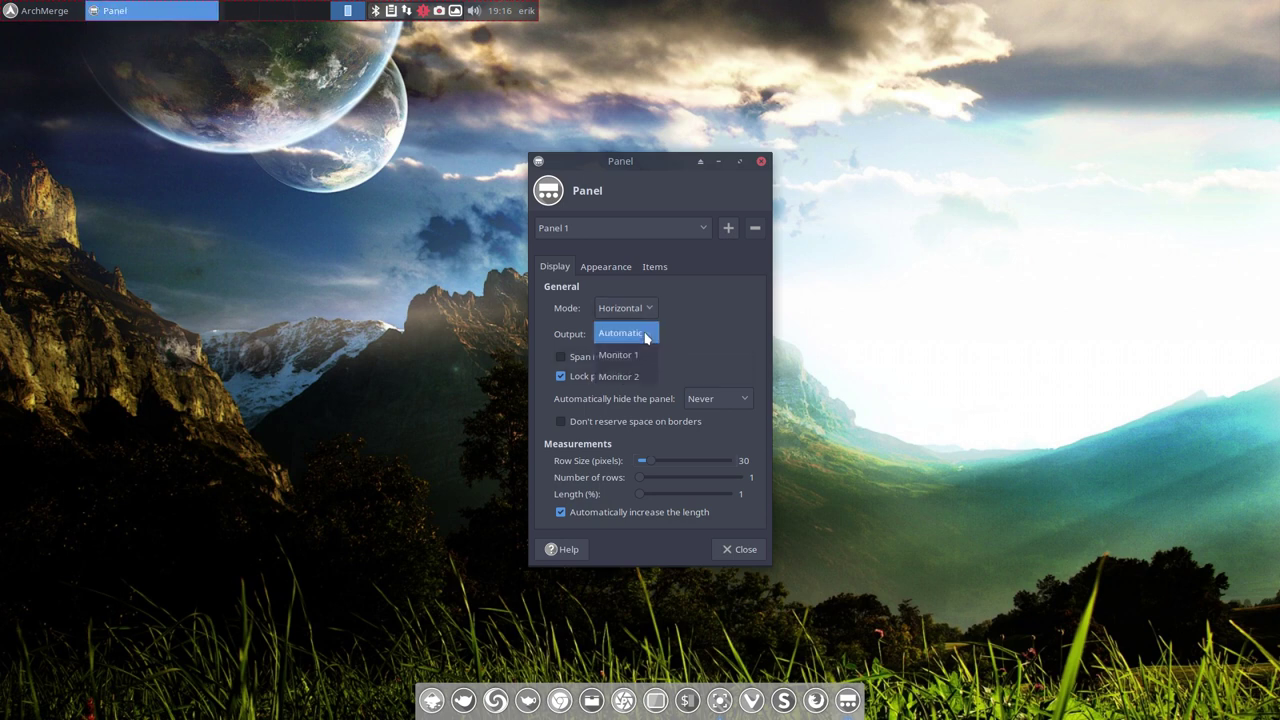
{"action": "left_click", "coordinate": [645, 334]}
{"action": "left_click", "coordinate": [640, 308]}
{"action": "left_click", "coordinate": [645, 308]}
{"action": "left_click", "coordinate": [650, 310]}
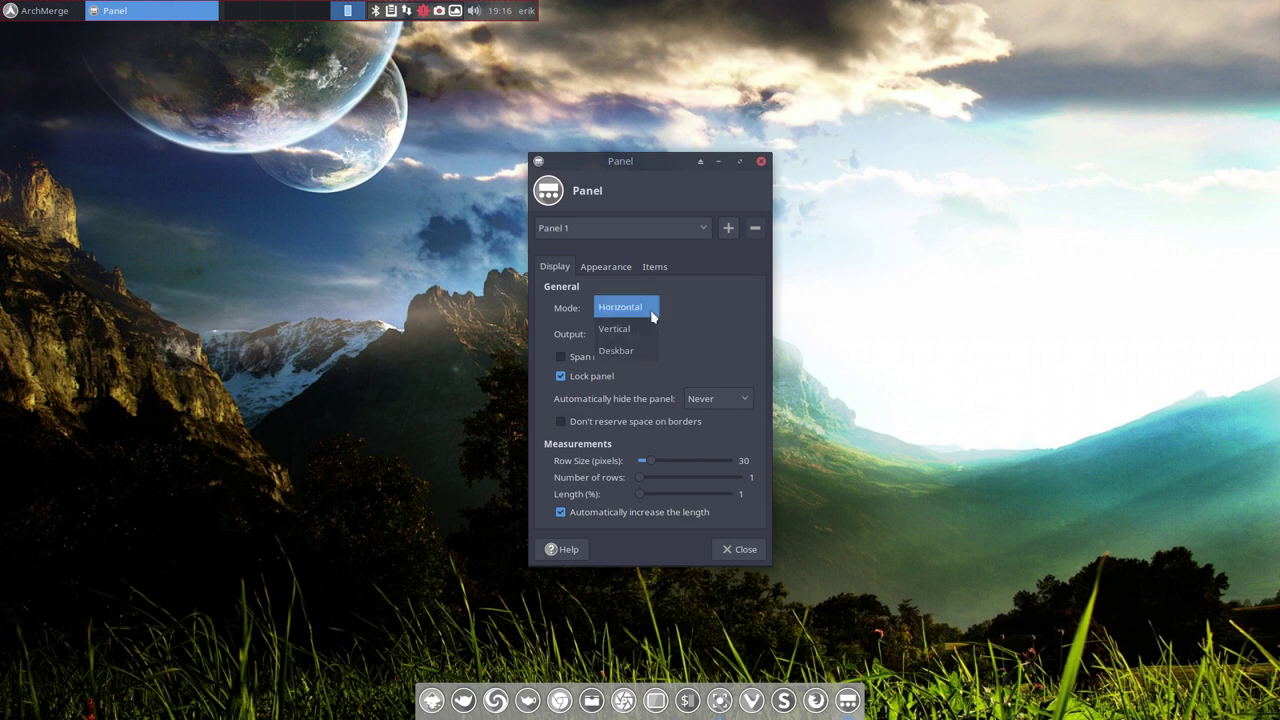
{"action": "left_click", "coordinate": [650, 312]}
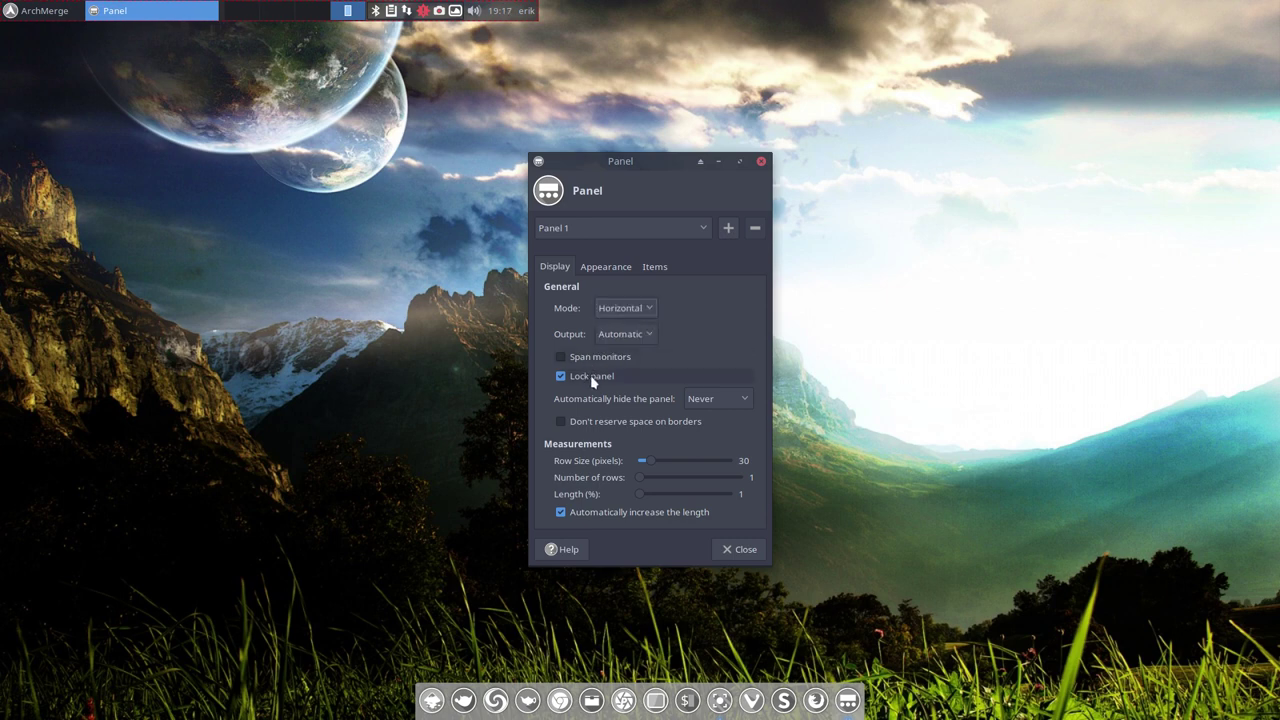
Try hiding the panel Intelligently, and restore automatic hiding to Never.
{"action": "left_click", "coordinate": [725, 399]}
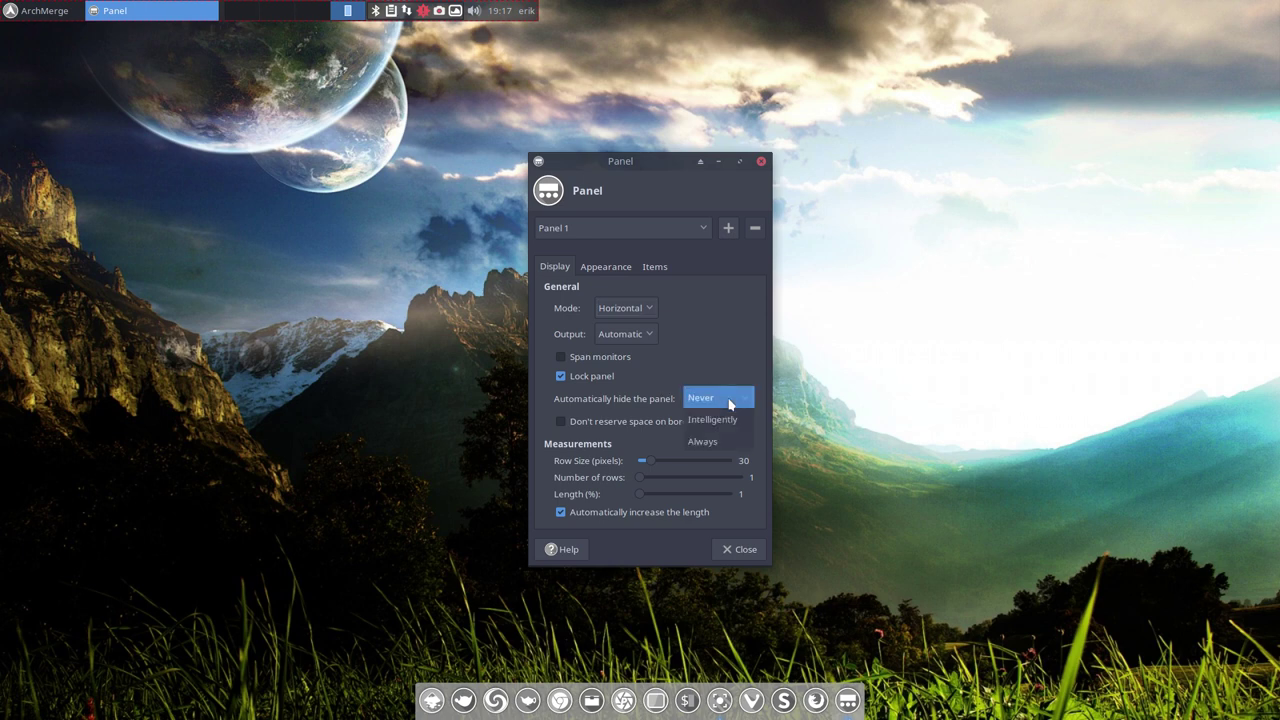
{"action": "left_click", "coordinate": [738, 421]}
{"action": "left_click", "coordinate": [733, 399]}
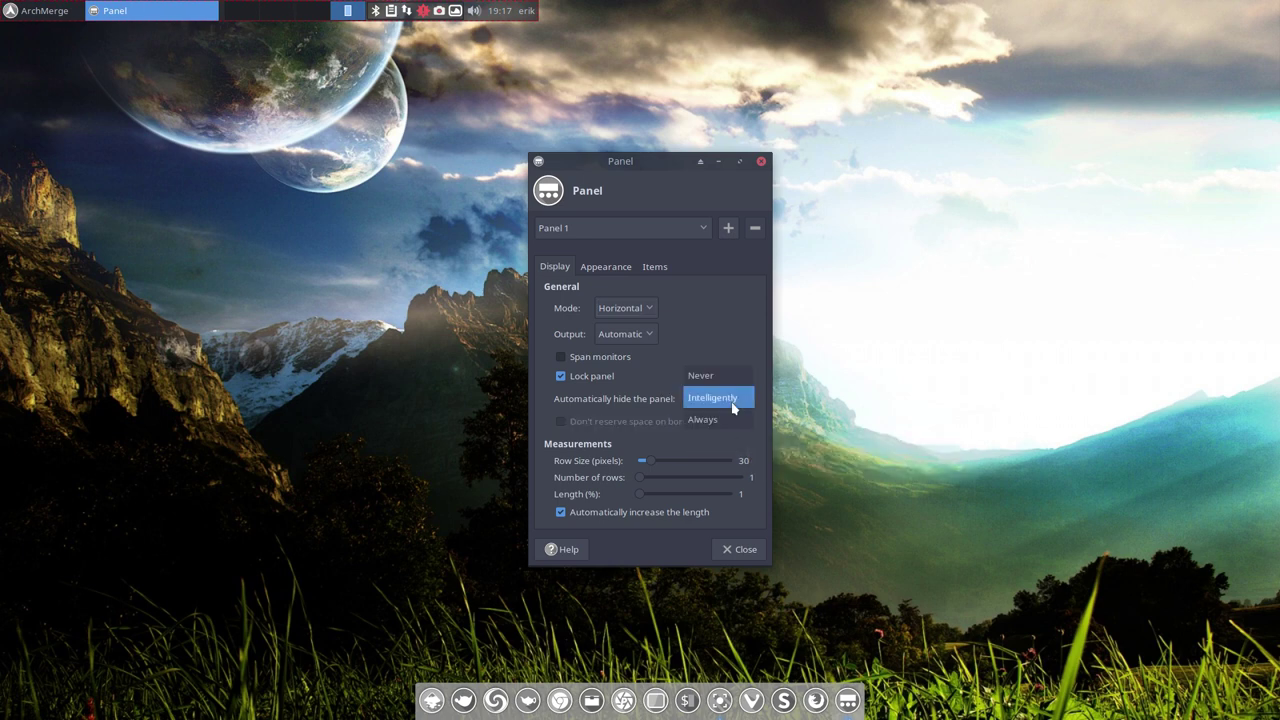
{"action": "left_click", "coordinate": [727, 385]}
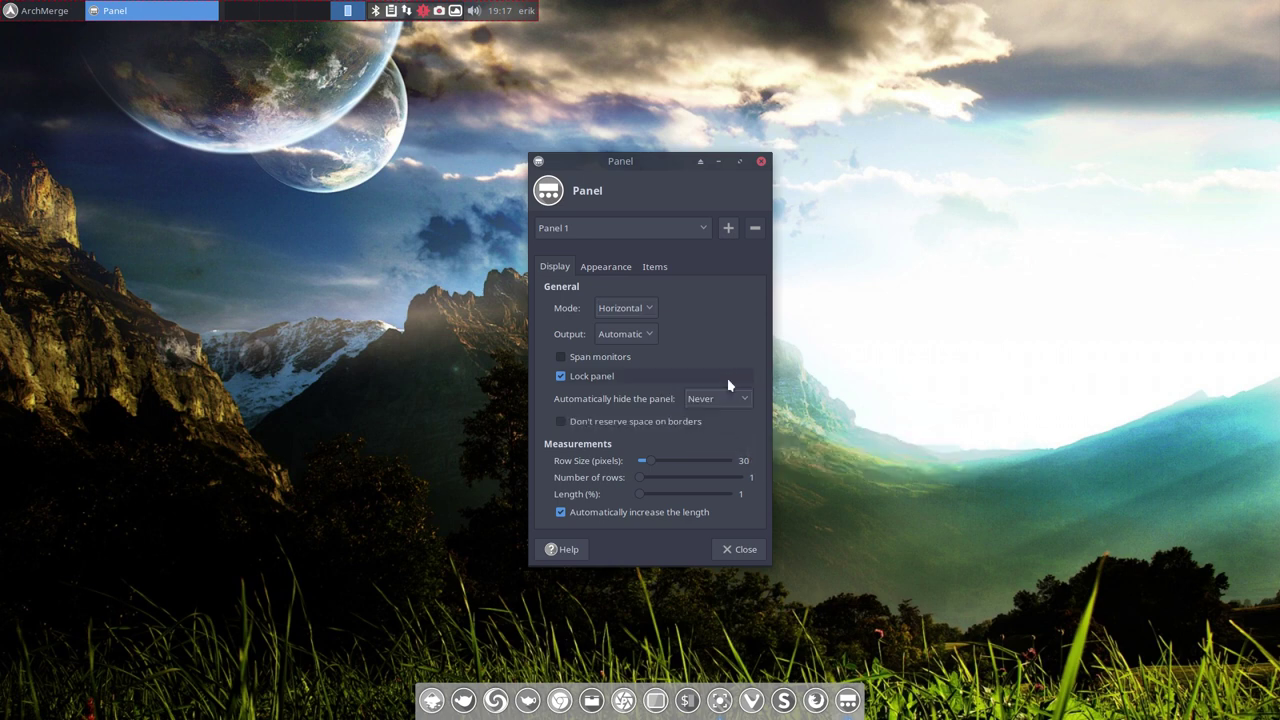
Toggle Automatically increase the length off and on again, keeping the panel's length at 1%.
{"action": "left_click", "coordinate": [592, 421]}
{"action": "left_click", "coordinate": [618, 518]}
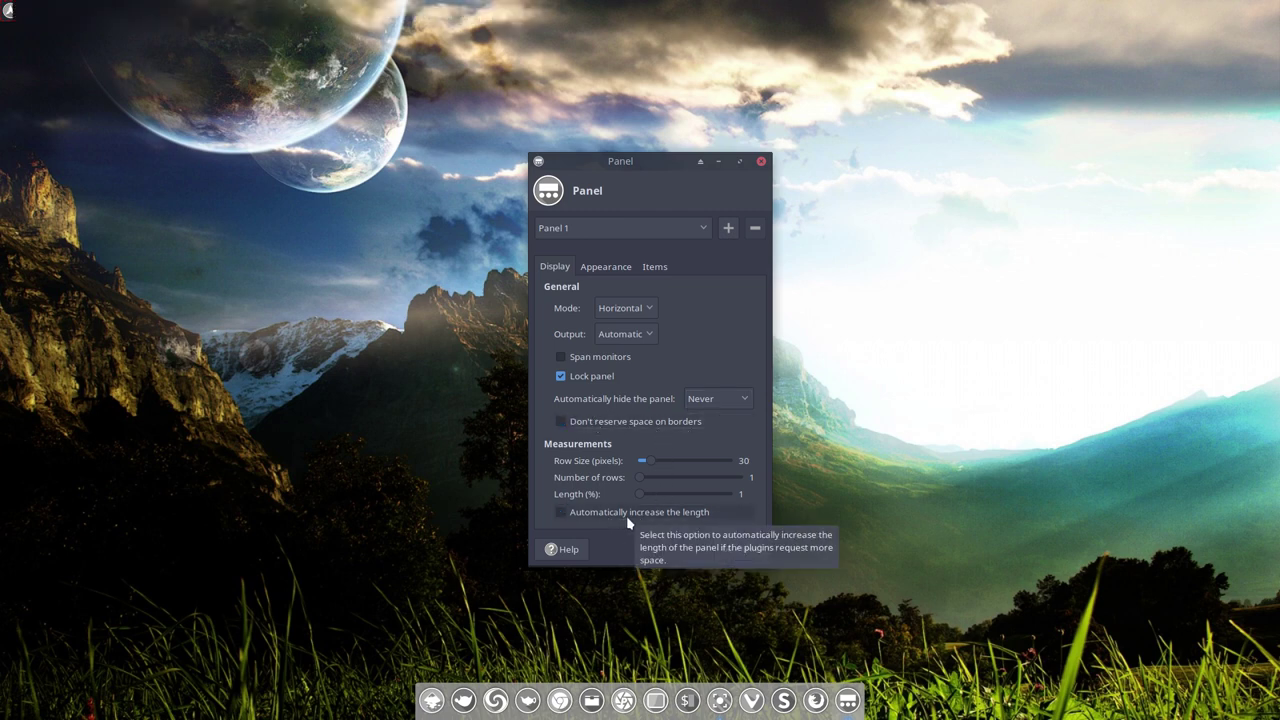
{"action": "left_click", "coordinate": [592, 516]}
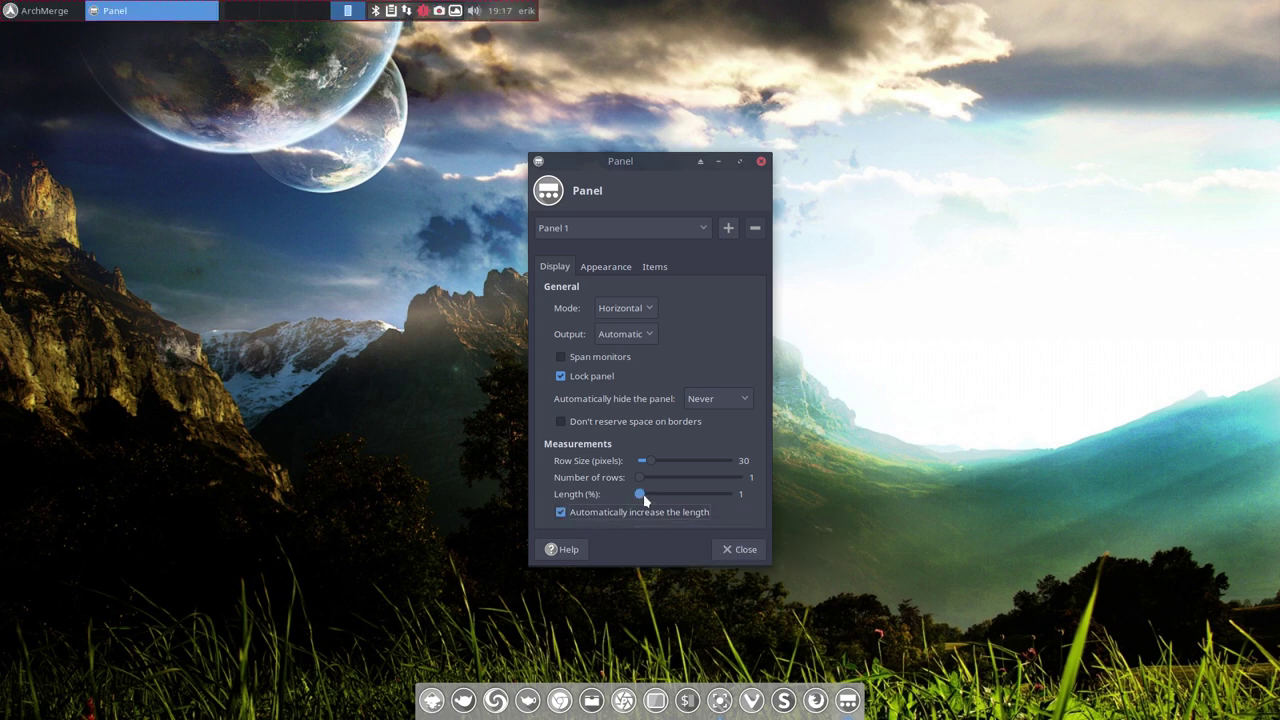
{"action": "mouse_move", "coordinate": [642, 494]}
{"action": "left_mouse_down"}
{"action": "mouse_move", "coordinate": [752, 506]}
{"action": "mouse_move", "coordinate": [658, 499]}
{"action": "mouse_move", "coordinate": [751, 495]}
{"action": "mouse_move", "coordinate": [634, 492]}
{"action": "mouse_move", "coordinate": [630, 505]}
{"action": "left_mouse_up"}
Look over the panel's appearance settings and item list, and close the preferences.
{"action": "left_click", "coordinate": [606, 268]}
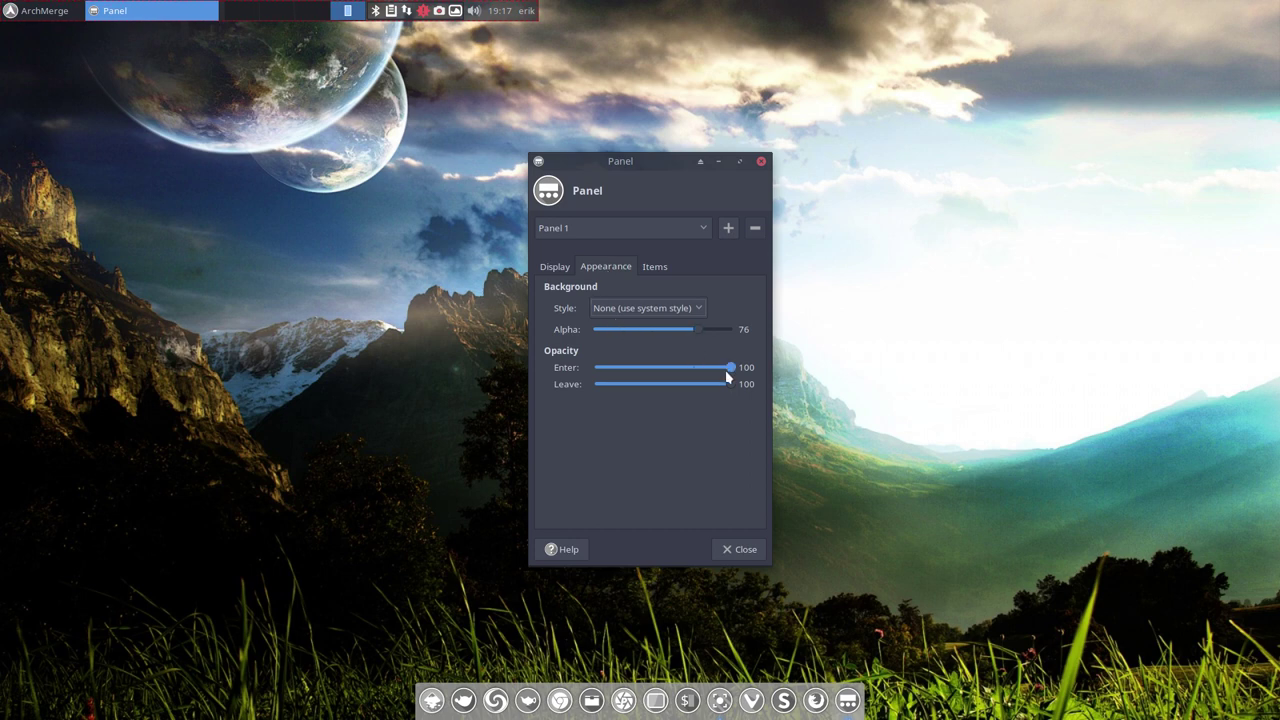
{"action": "left_click", "coordinate": [656, 270]}
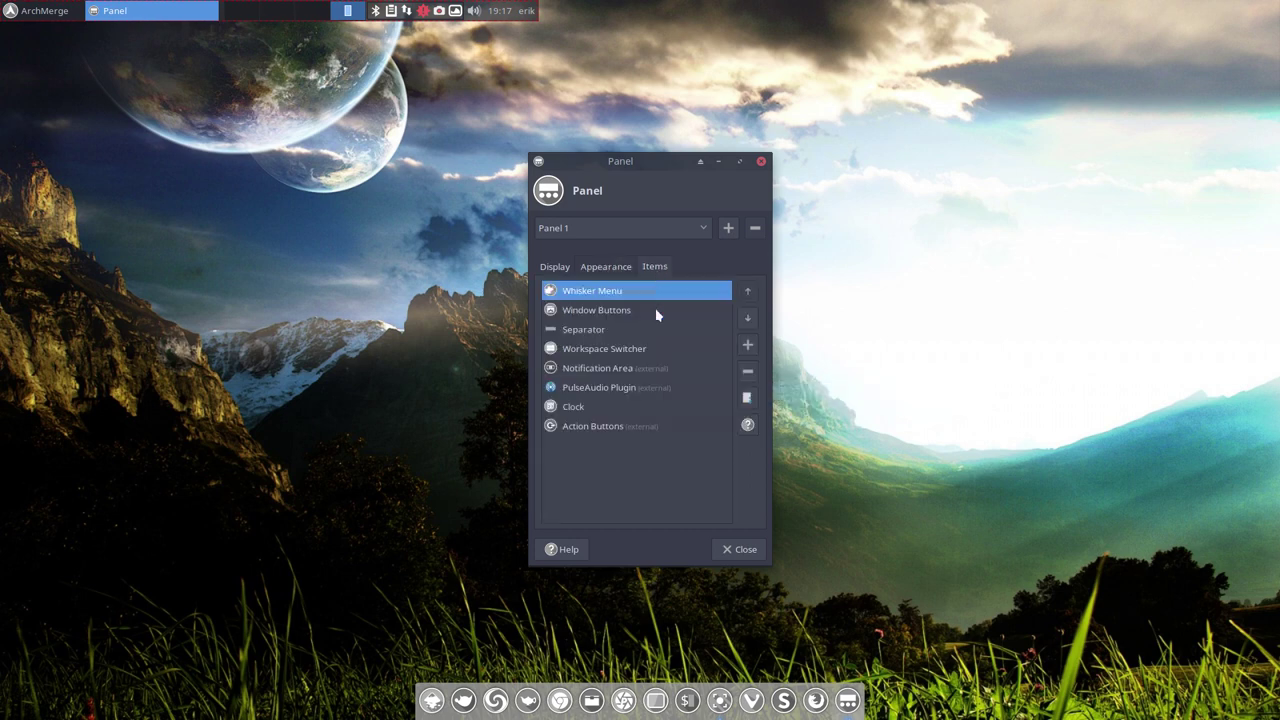
{"action": "left_click", "coordinate": [737, 549]}
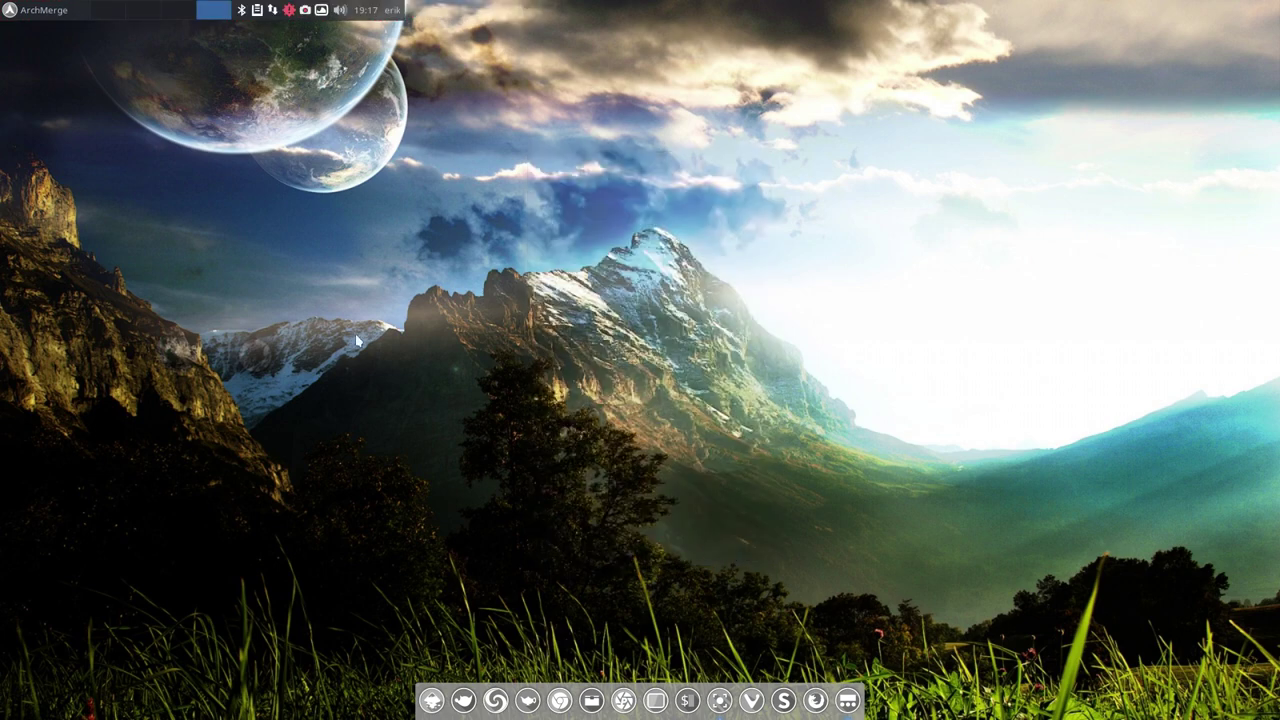
Show and dismiss the Whisker Menu, and reopen the panel preferences.
{"action": "left_click", "coordinate": [63, 8]}
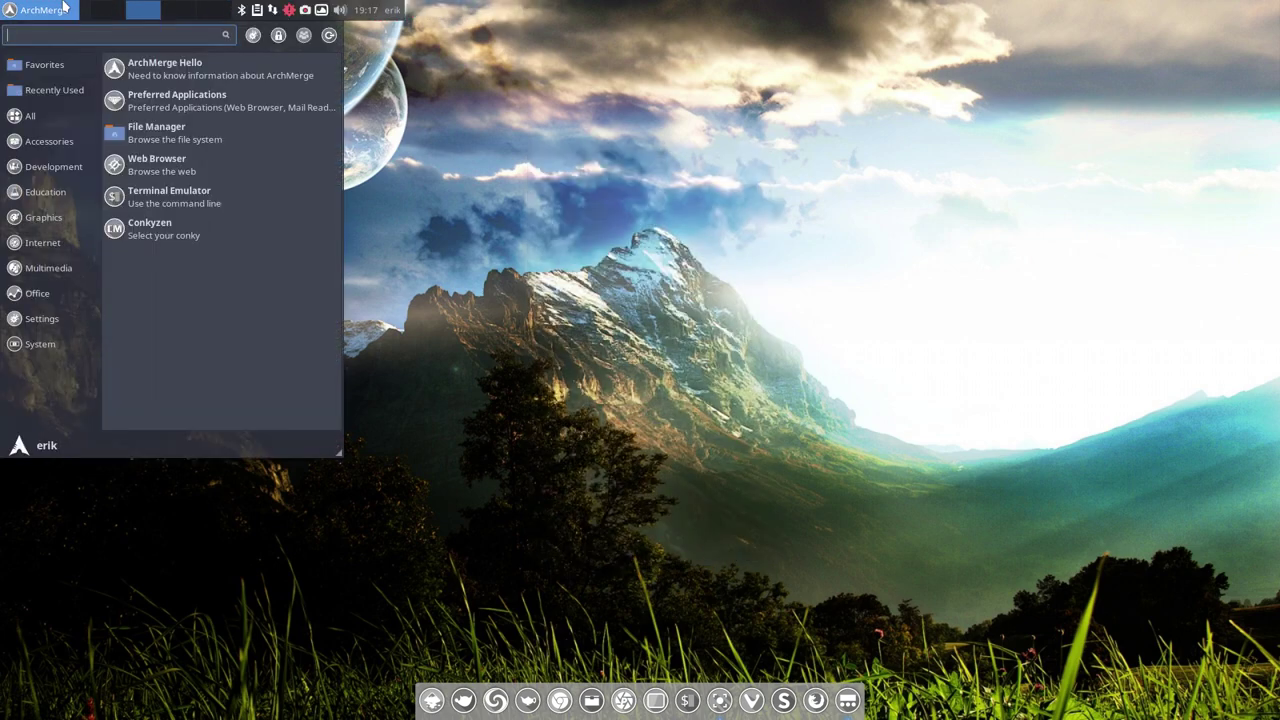
{"action": "left_click", "coordinate": [63, 8]}
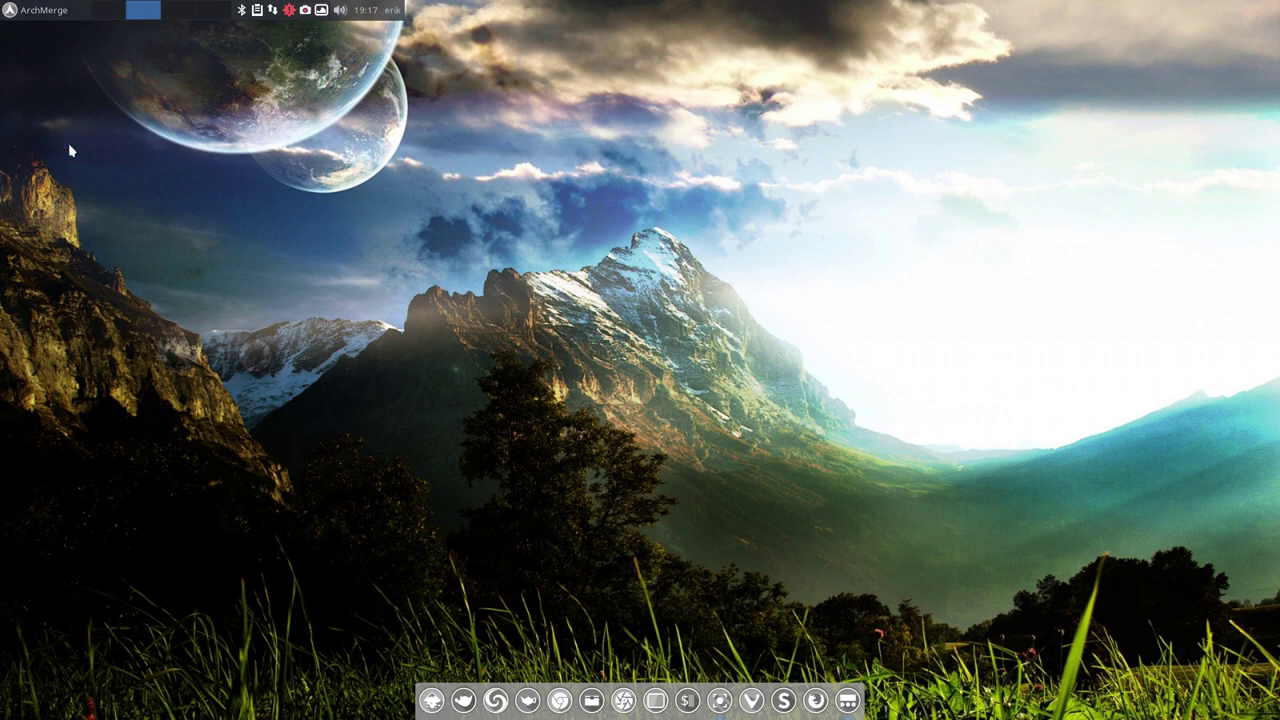
{"action": "right_click", "coordinate": [88, 10]}
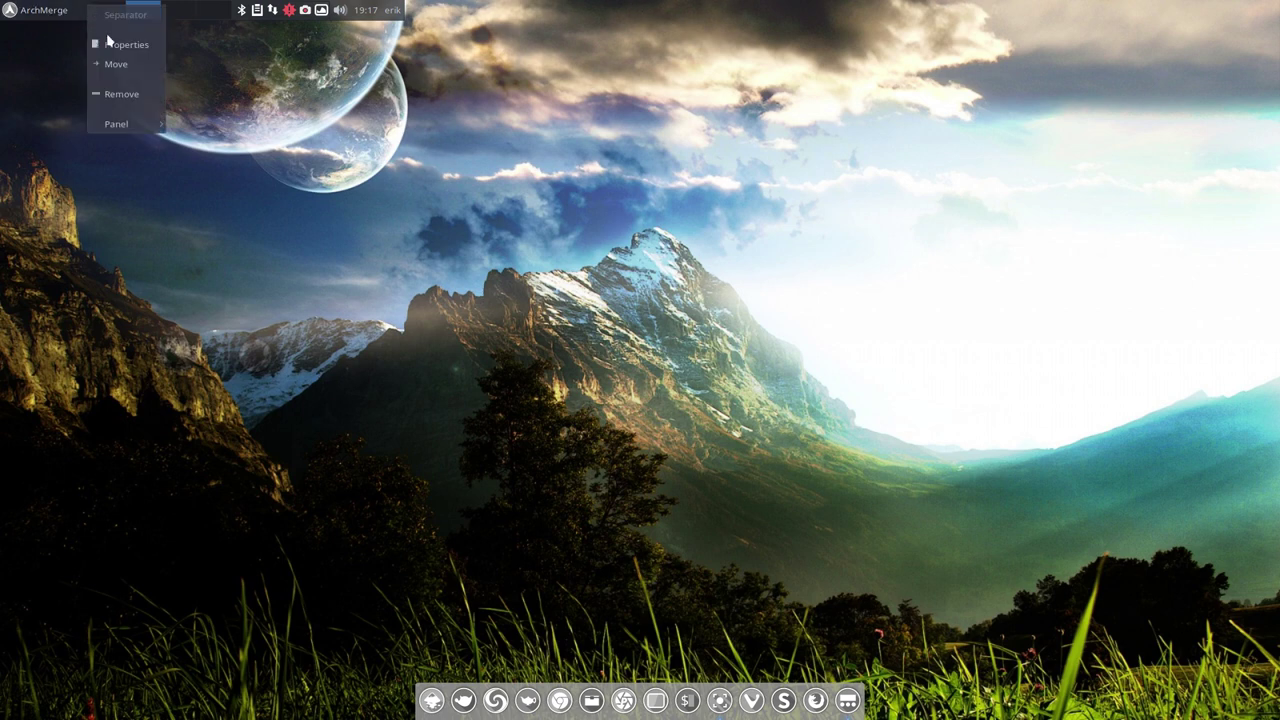
{"action": "mouse_move", "coordinate": [128, 123]}
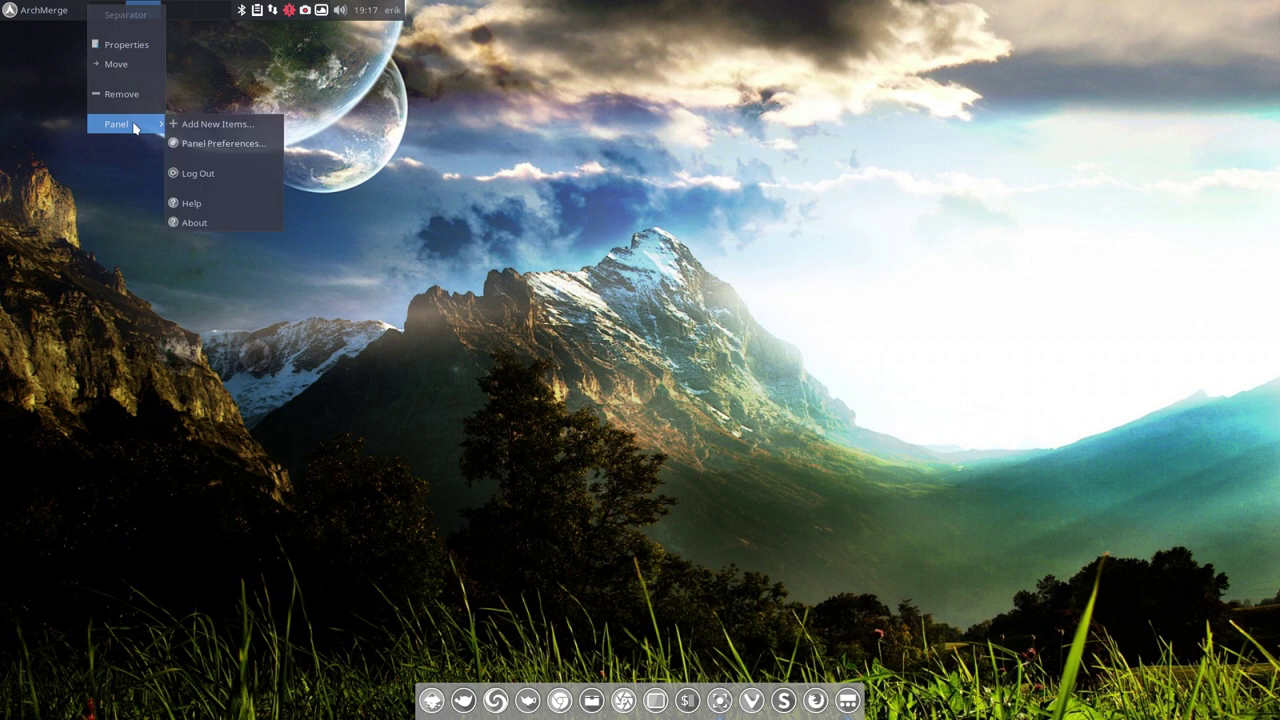
{"action": "left_click", "coordinate": [222, 143]}
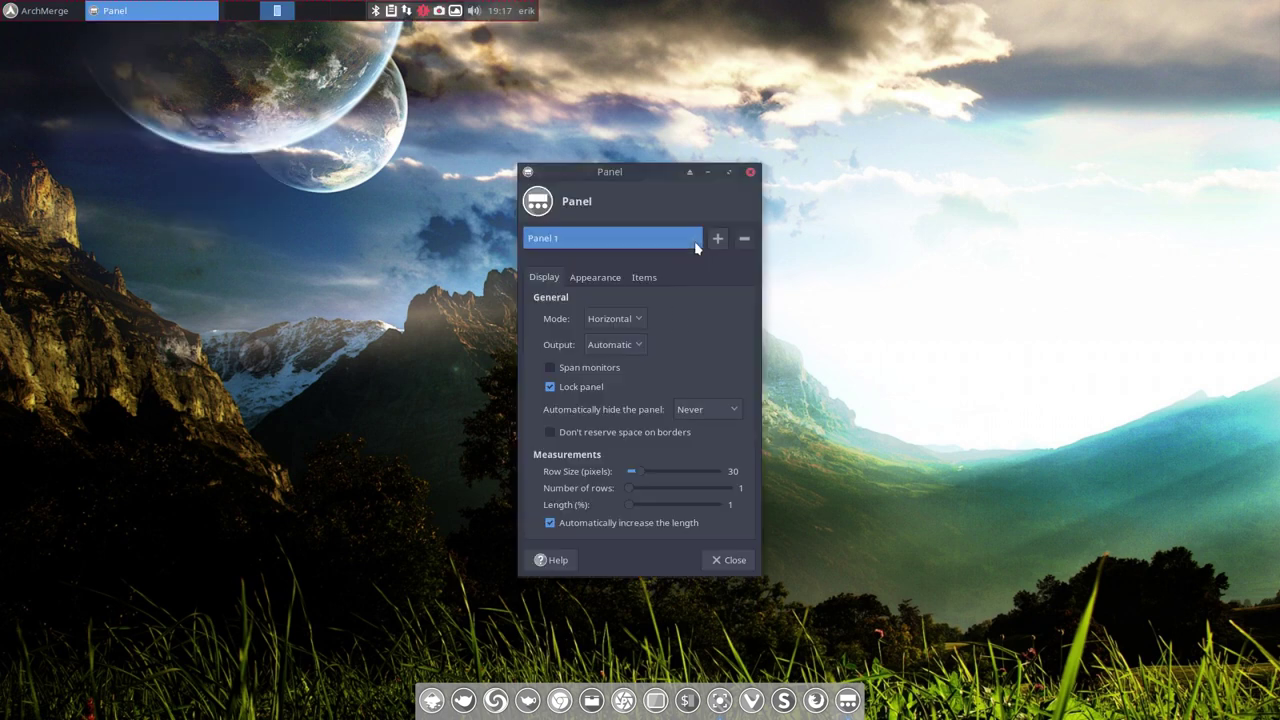
Review the panel's mode, output and background style choices and its list of items.
{"action": "left_click", "coordinate": [636, 319]}
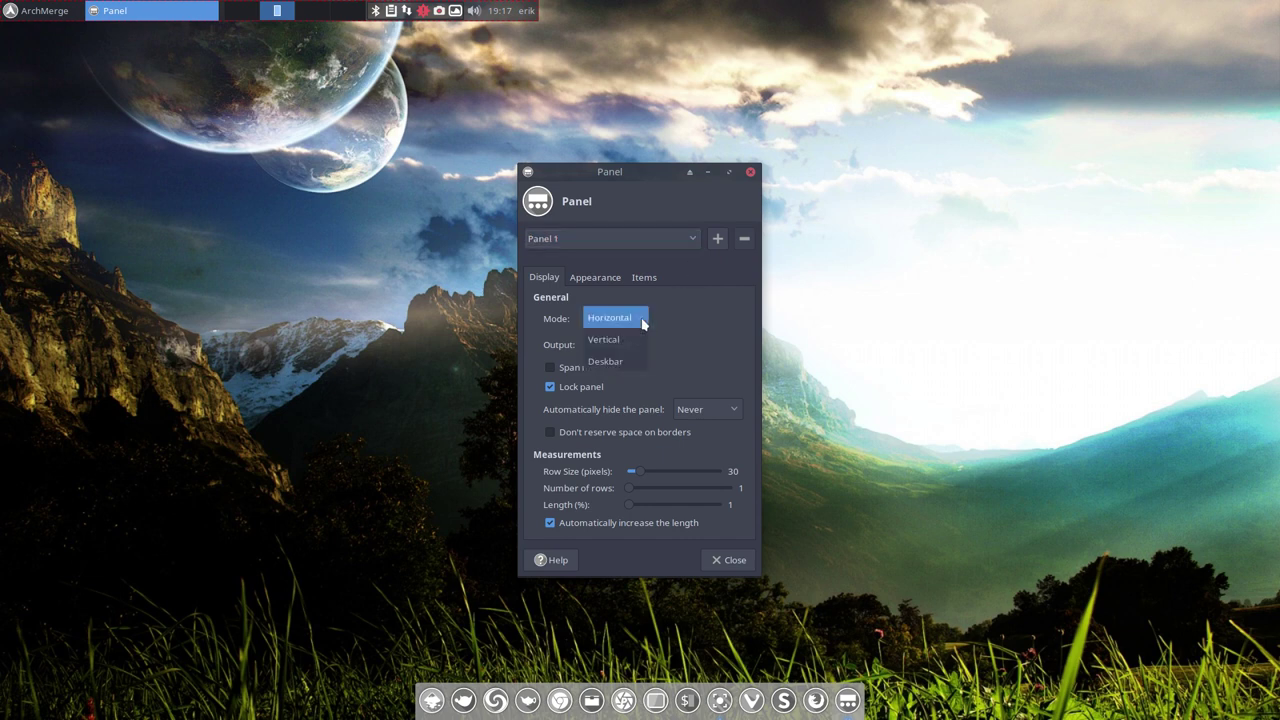
{"action": "left_click", "coordinate": [643, 320]}
{"action": "left_click", "coordinate": [638, 348]}
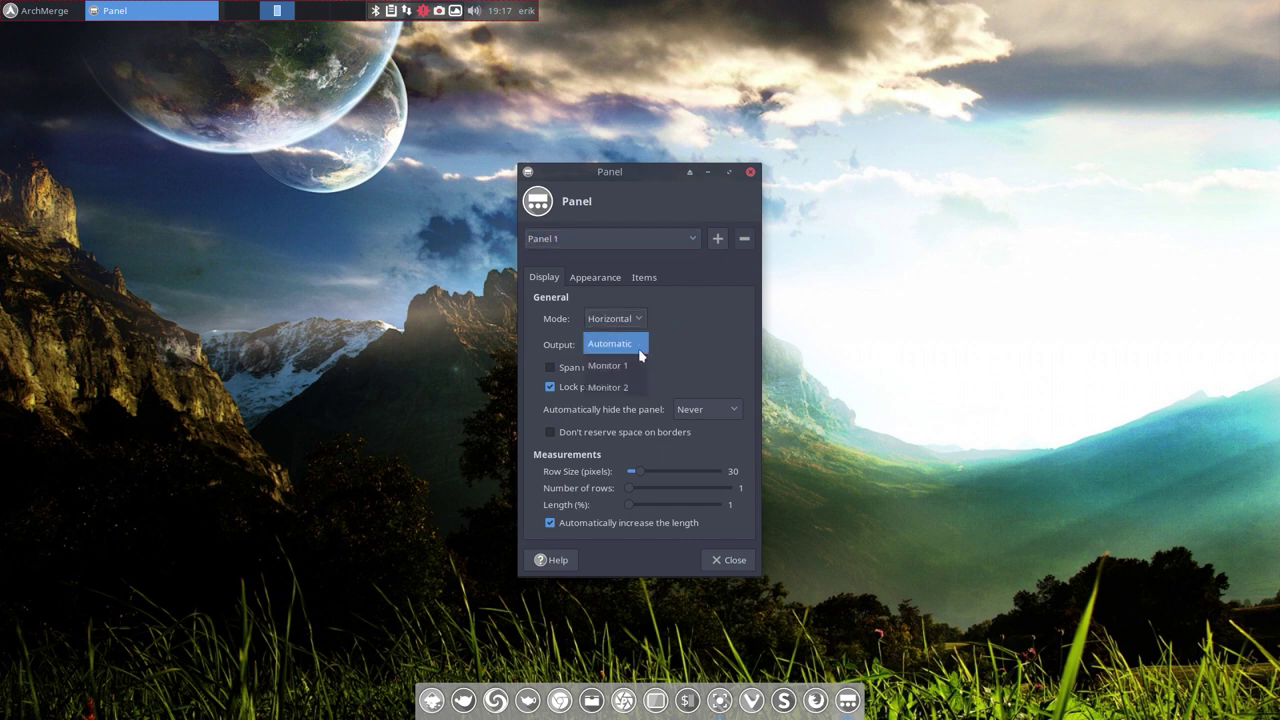
{"action": "left_click", "coordinate": [640, 346]}
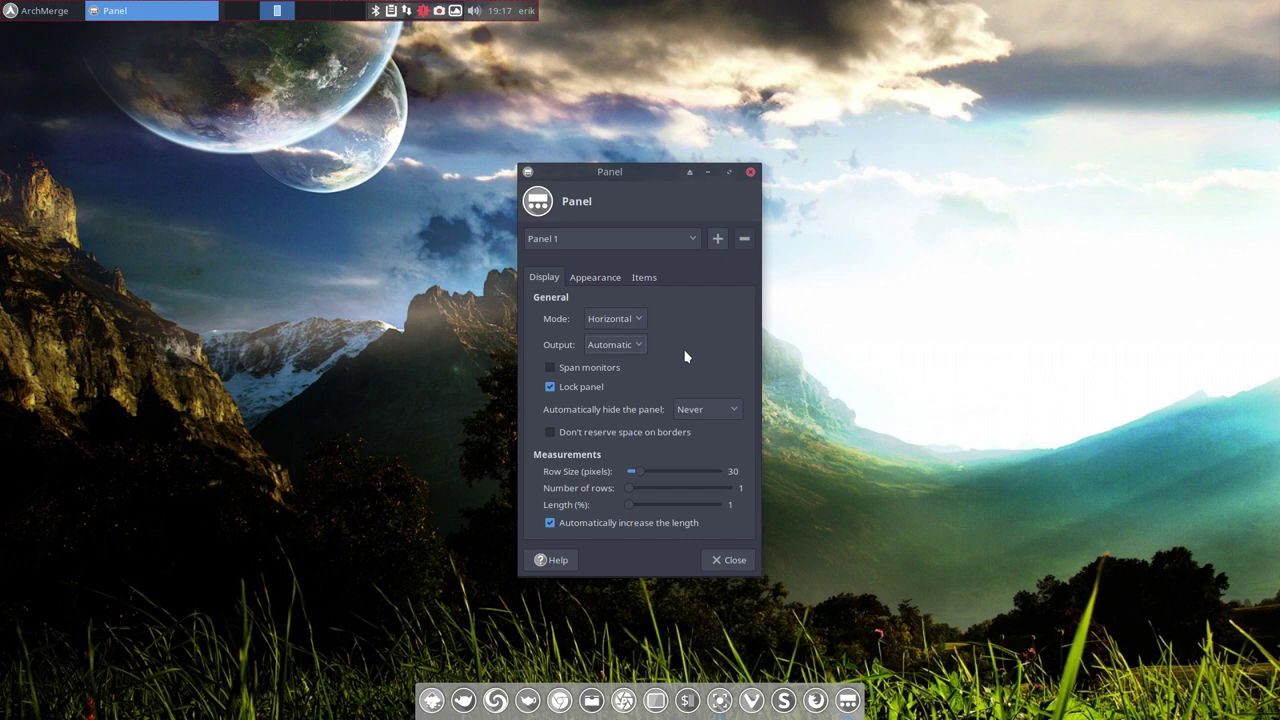
{"action": "left_click", "coordinate": [595, 280]}
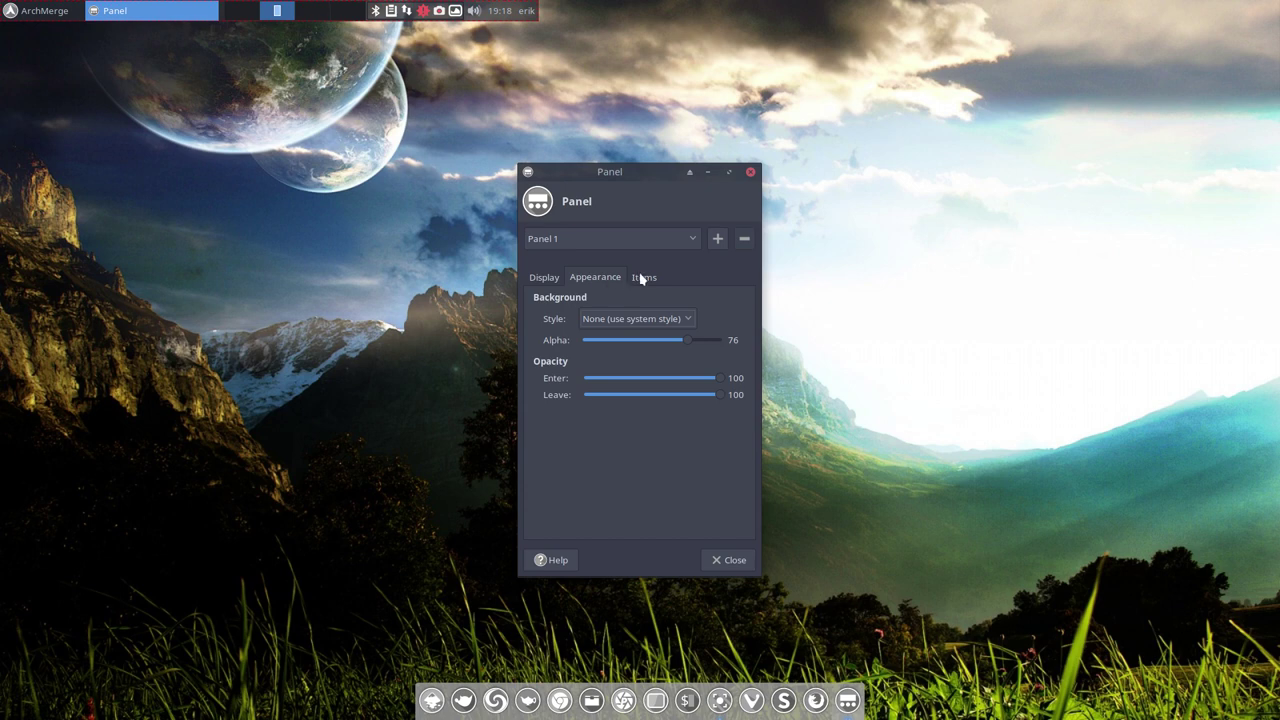
{"action": "left_click", "coordinate": [663, 317]}
{"action": "left_click", "coordinate": [680, 317]}
{"action": "left_click", "coordinate": [645, 278]}
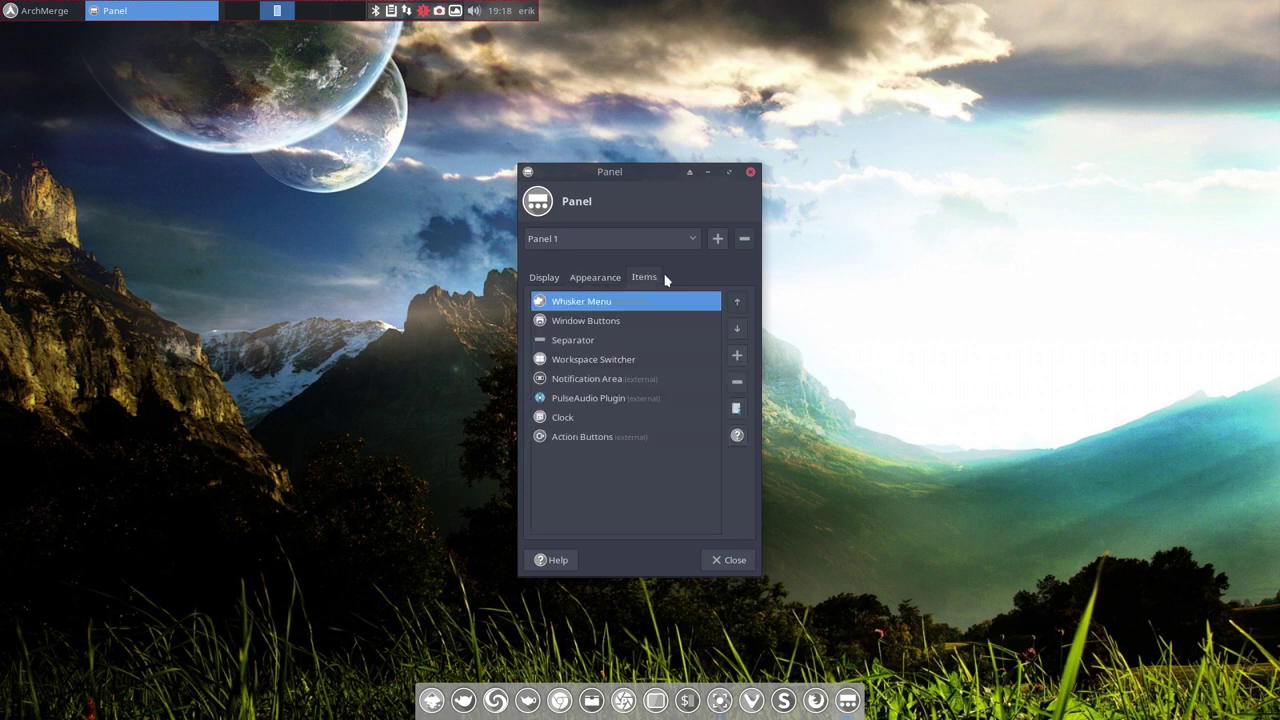
Set the panel's length to 100% and close the preferences.
{"action": "left_click", "coordinate": [545, 278]}
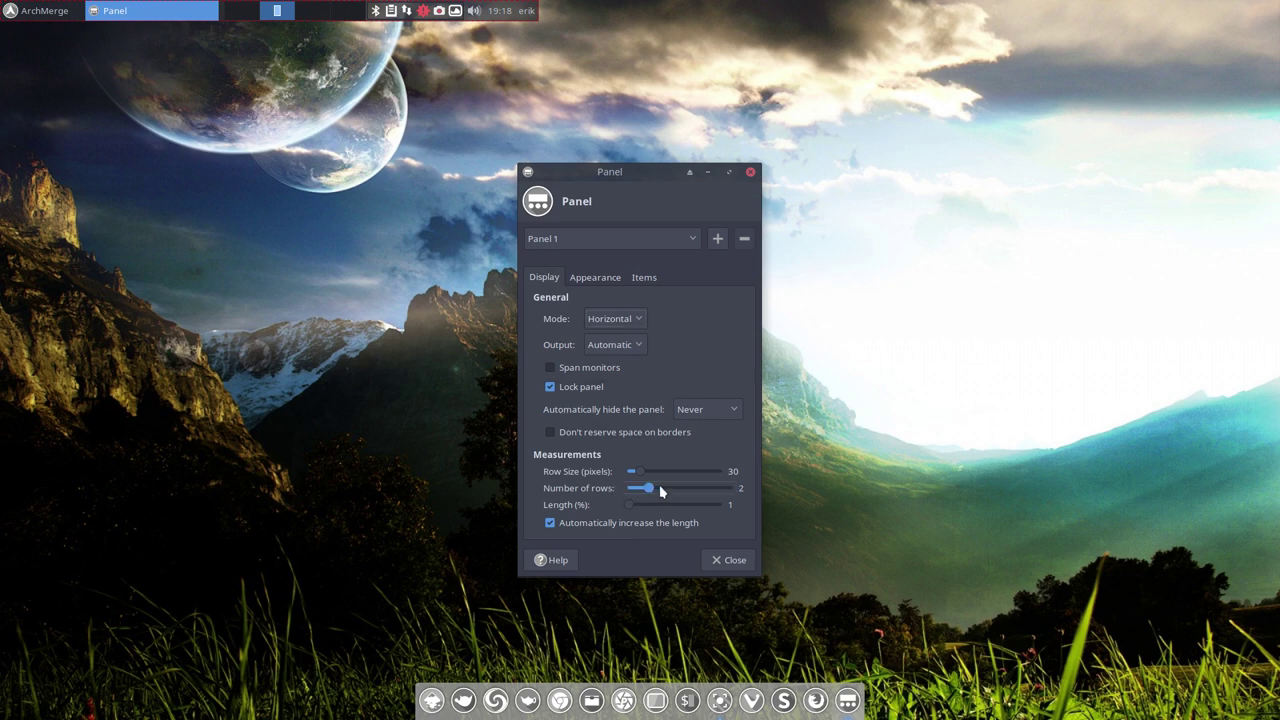
{"action": "left_click_drag", "start_coordinate": [640, 509], "coordinate": [608, 505]}
{"action": "left_click_drag", "start_coordinate": [630, 504], "coordinate": [763, 513]}
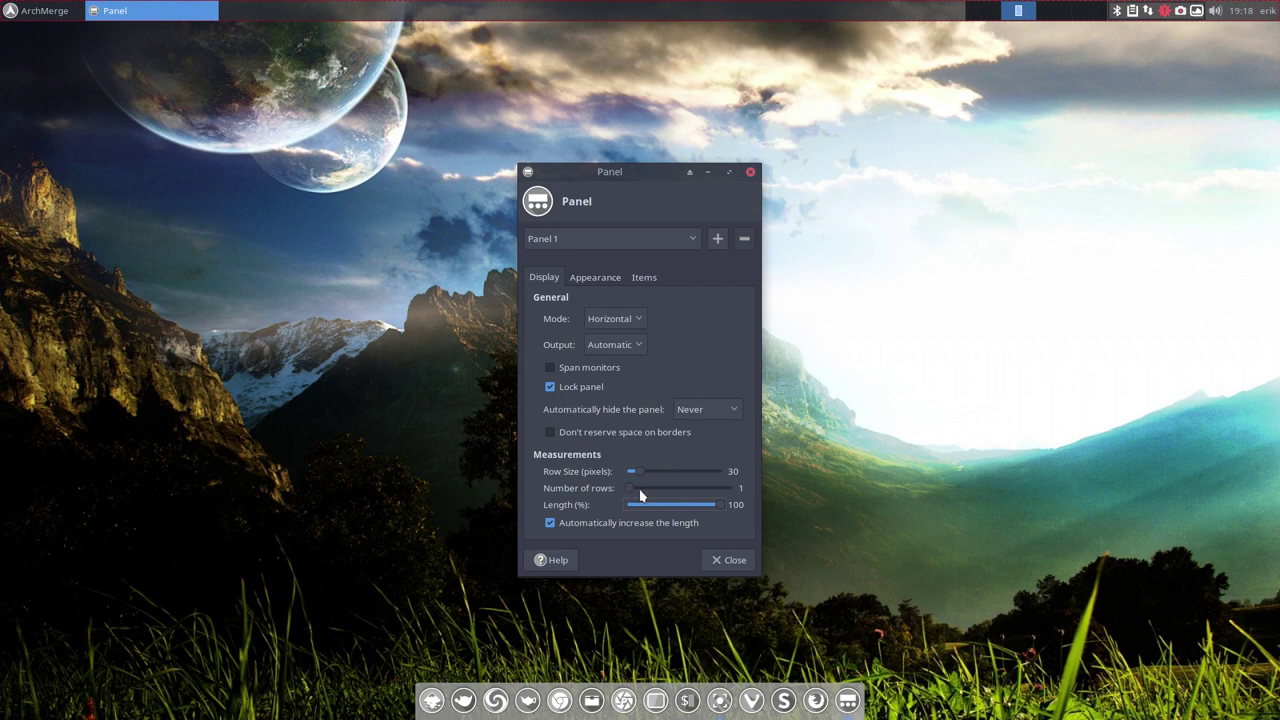
{"action": "left_click", "coordinate": [746, 560]}
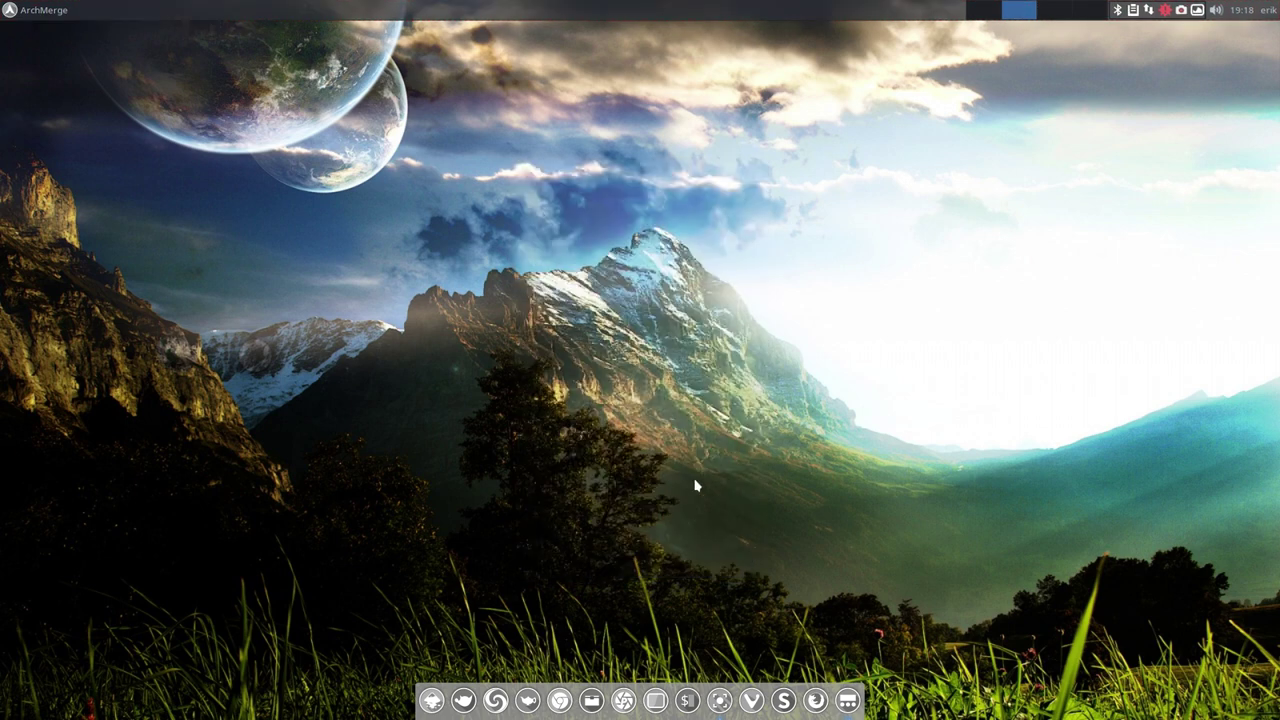
Inspect the context options of the panel's separator, Whisker Menu, Workspace Switcher, Bluetooth icon and Notification Area.
{"action": "right_click", "coordinate": [242, 14]}
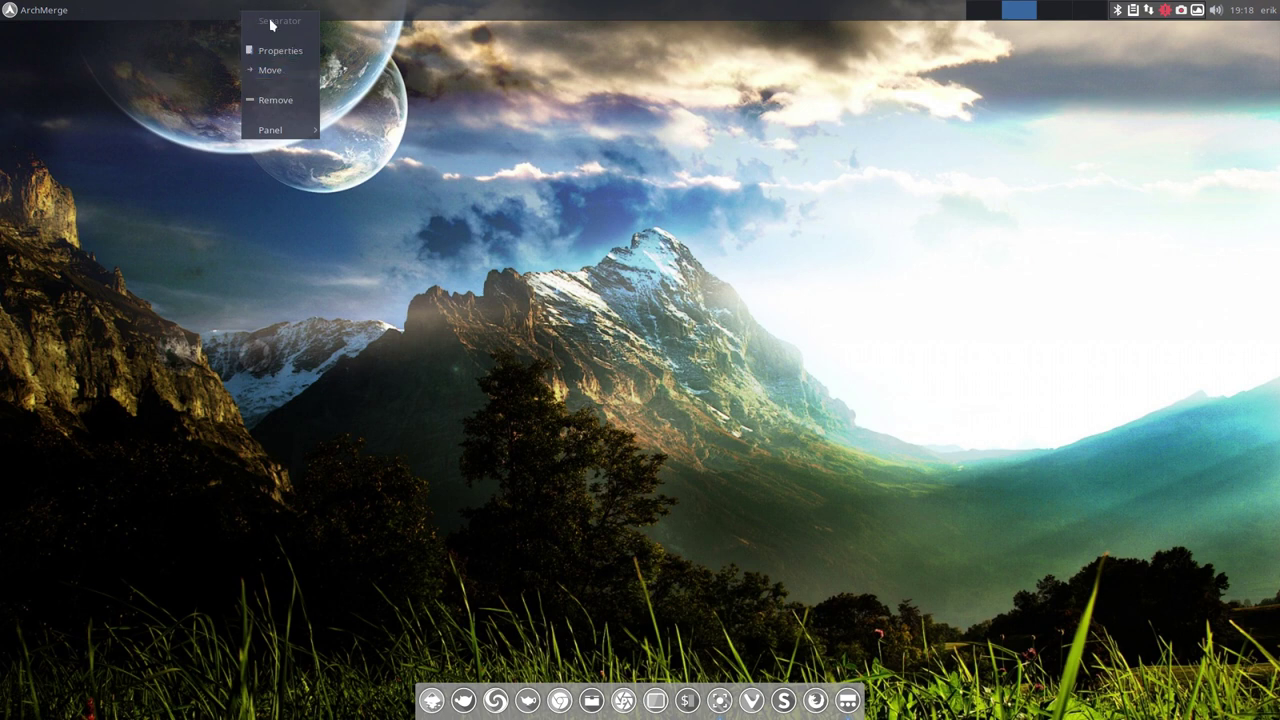
{"action": "left_click", "coordinate": [98, 10]}
{"action": "right_click", "coordinate": [55, 11]}
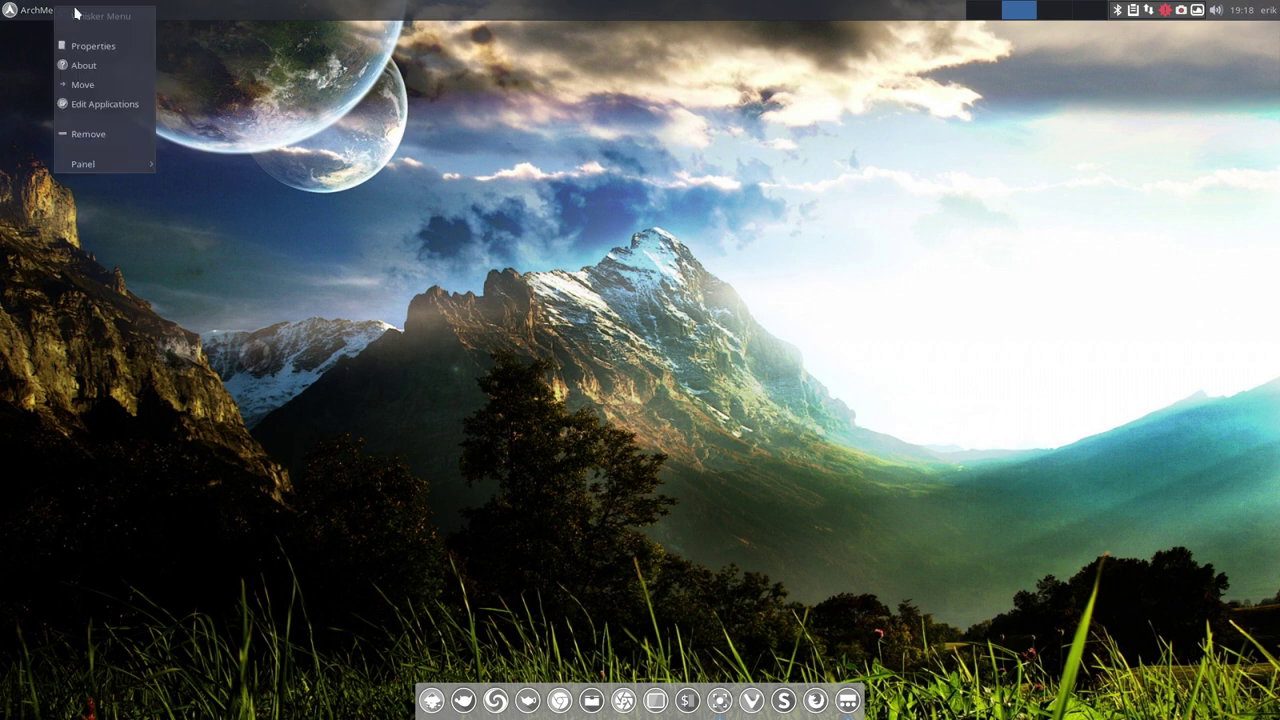
{"action": "left_click", "coordinate": [177, 14]}
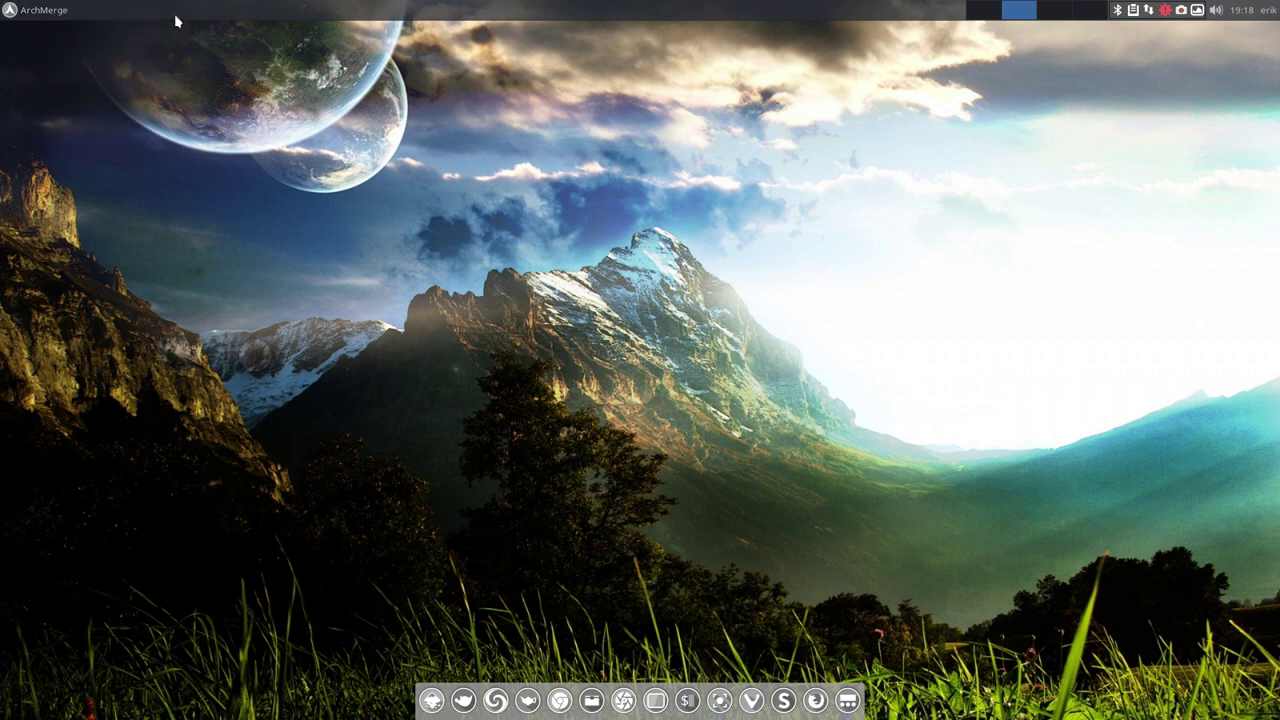
{"action": "right_click", "coordinate": [180, 14]}
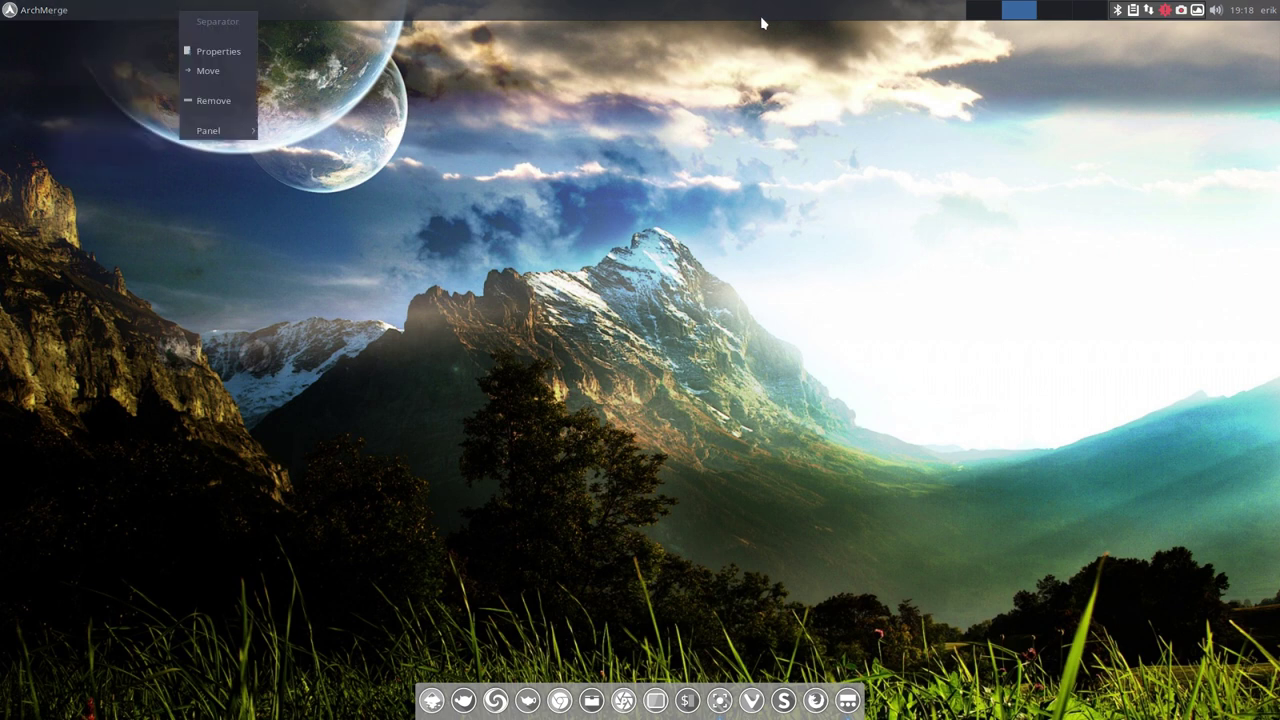
{"action": "left_click", "coordinate": [986, 18]}
{"action": "right_click", "coordinate": [988, 18]}
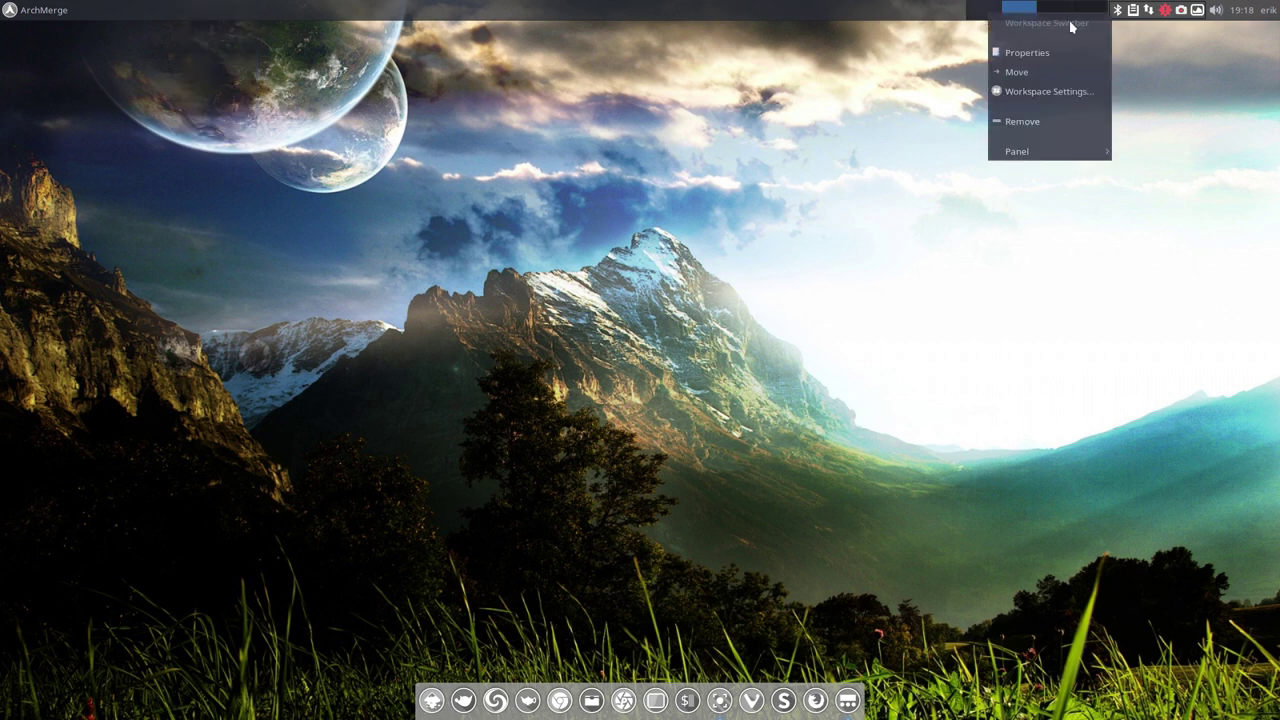
{"action": "left_click", "coordinate": [1119, 13]}
{"action": "right_click", "coordinate": [1121, 12]}
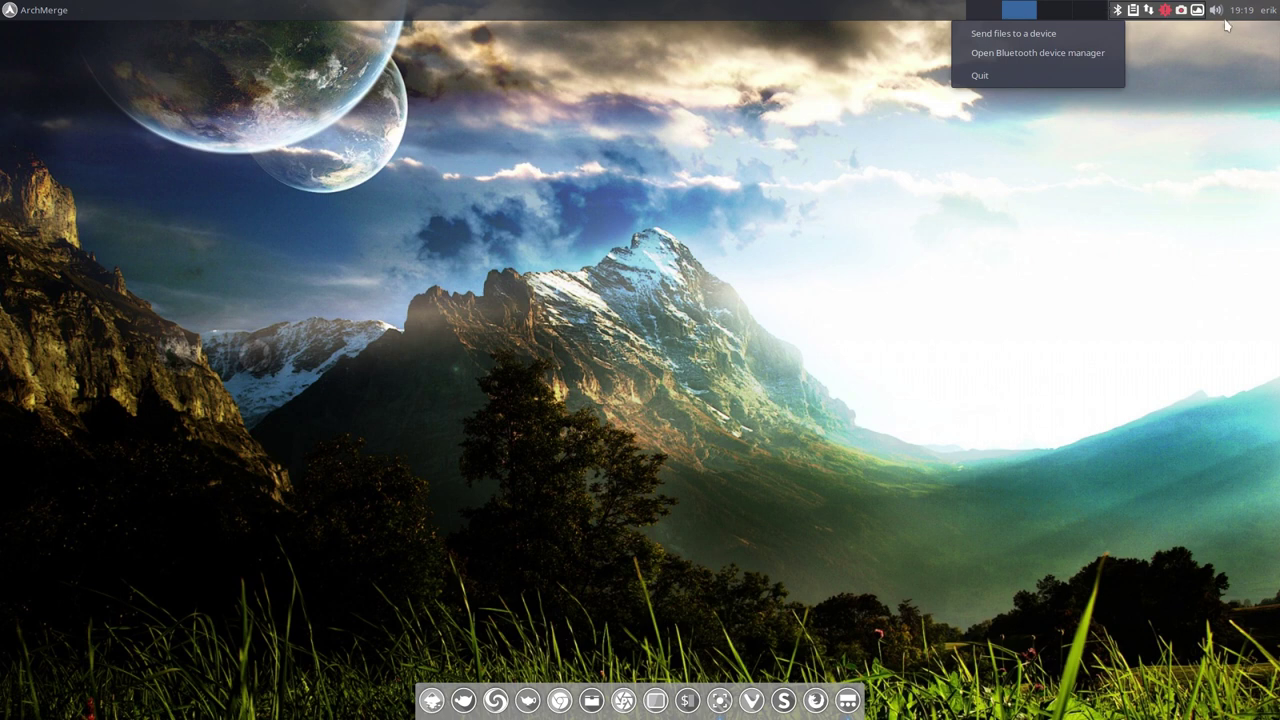
{"action": "left_click", "coordinate": [1191, 18]}
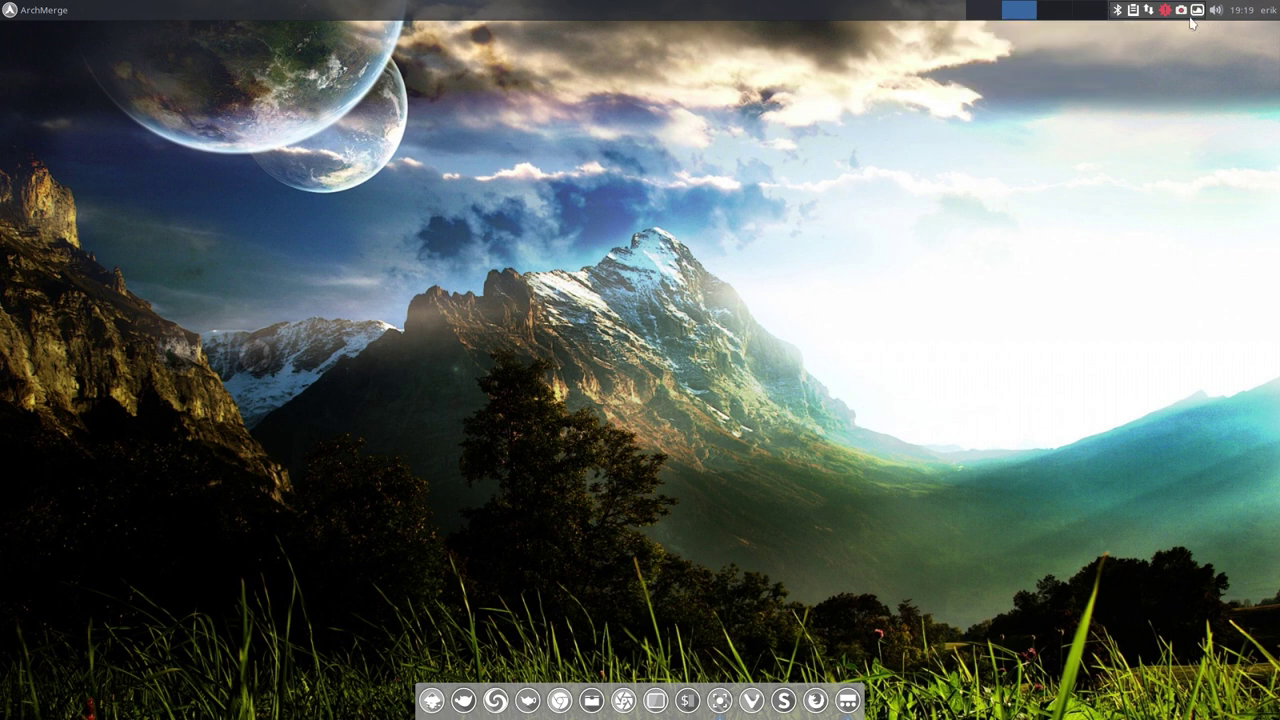
{"action": "right_click", "coordinate": [1190, 18]}
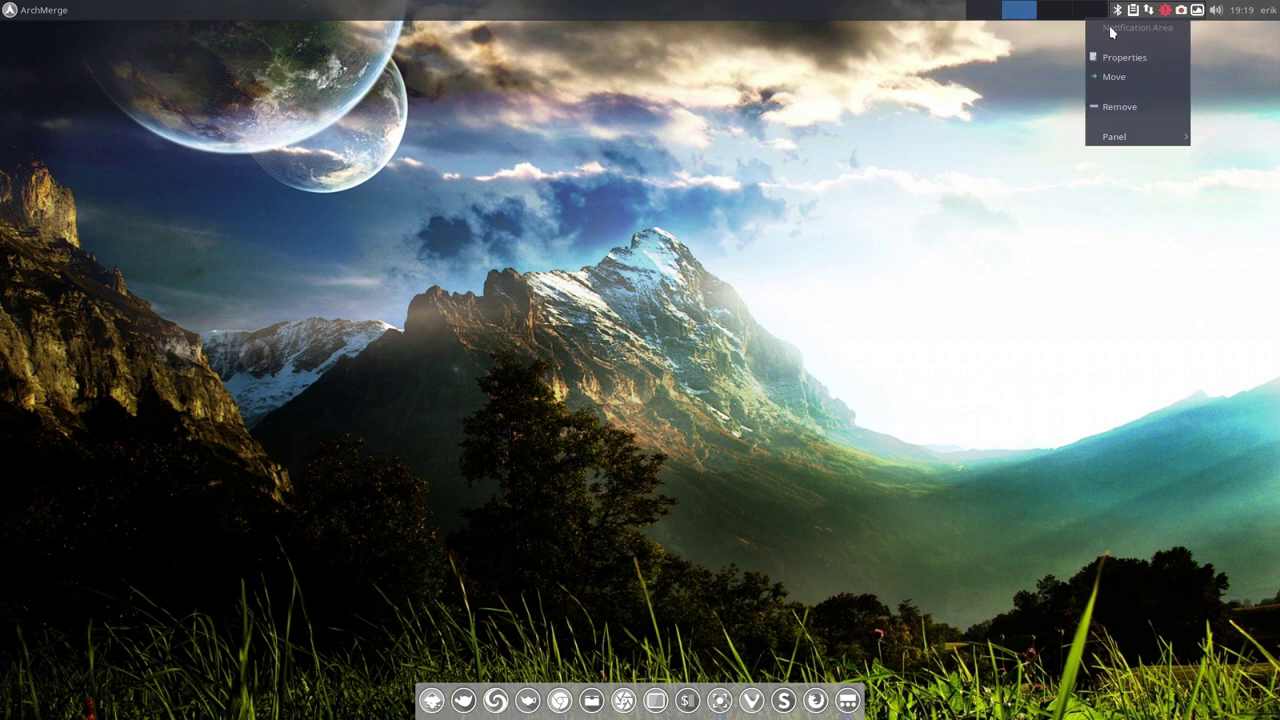
{"action": "left_click", "coordinate": [1240, 12]}
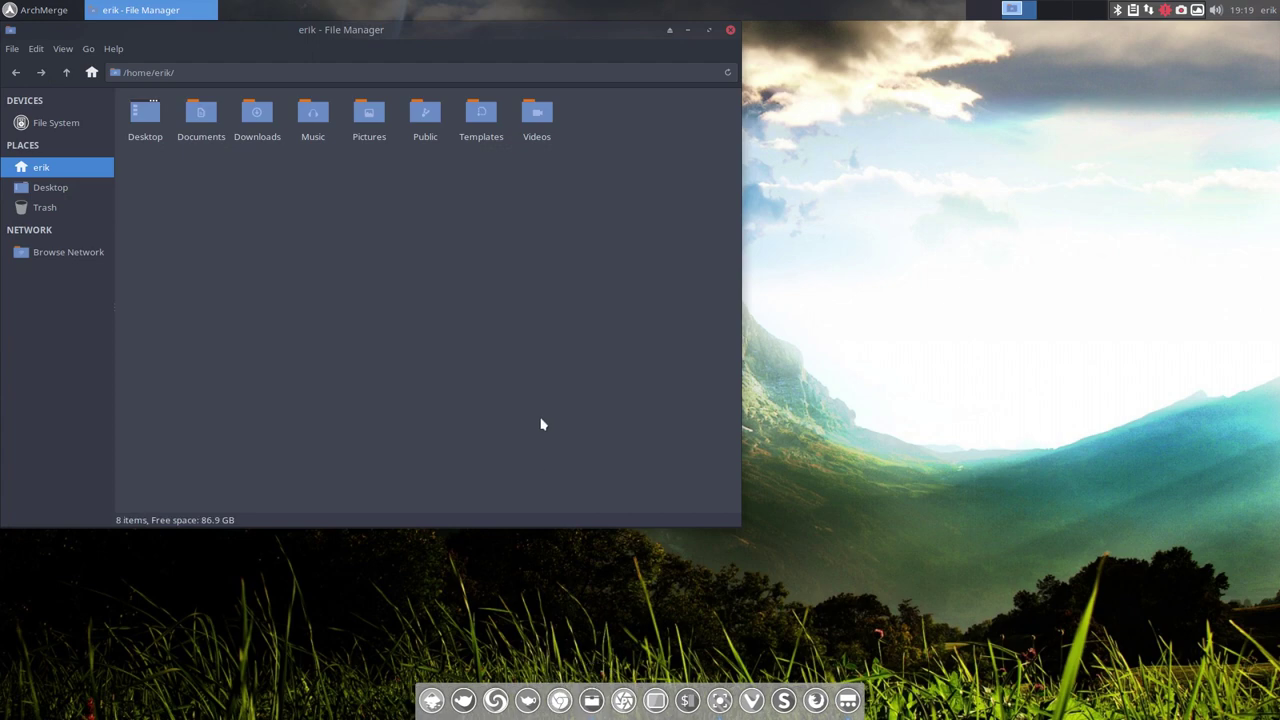
Move the file manager window away from the screen corner and shrink it to a smaller size.
{"action": "left_click_drag", "start_coordinate": [356, 29], "coordinate": [396, 81]}
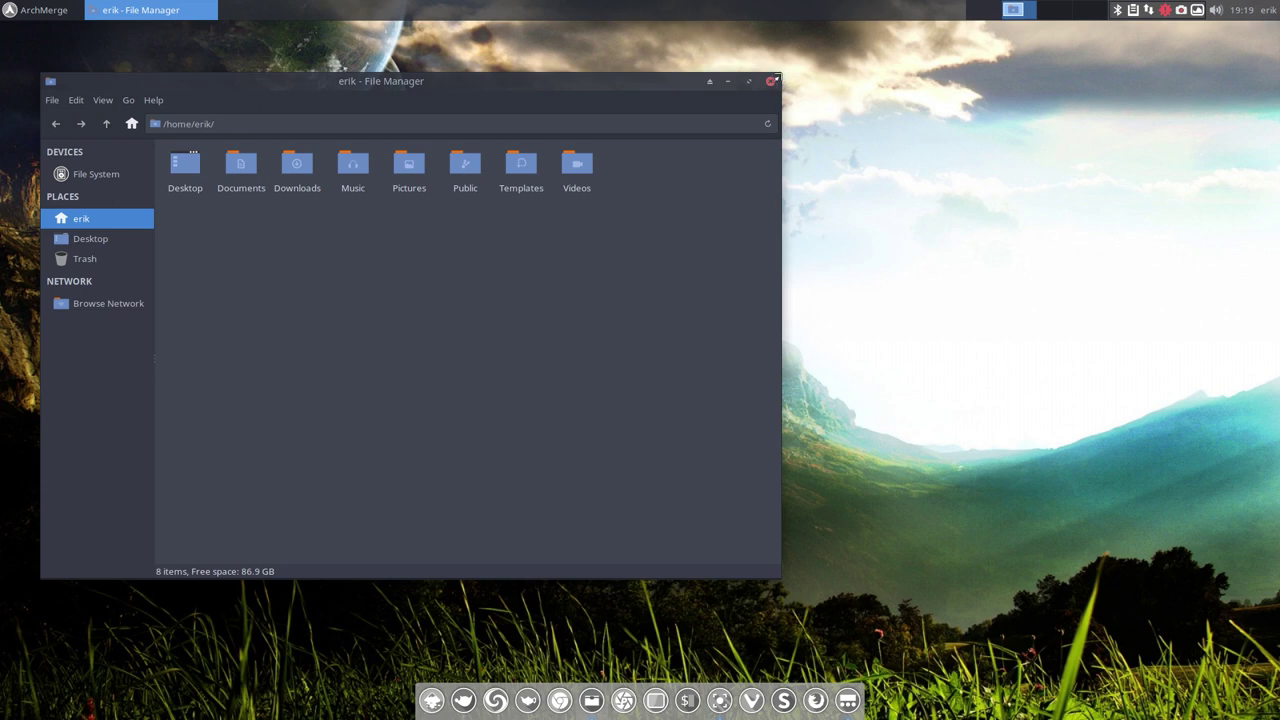
{"action": "left_click_drag", "start_coordinate": [780, 77], "coordinate": [466, 112]}
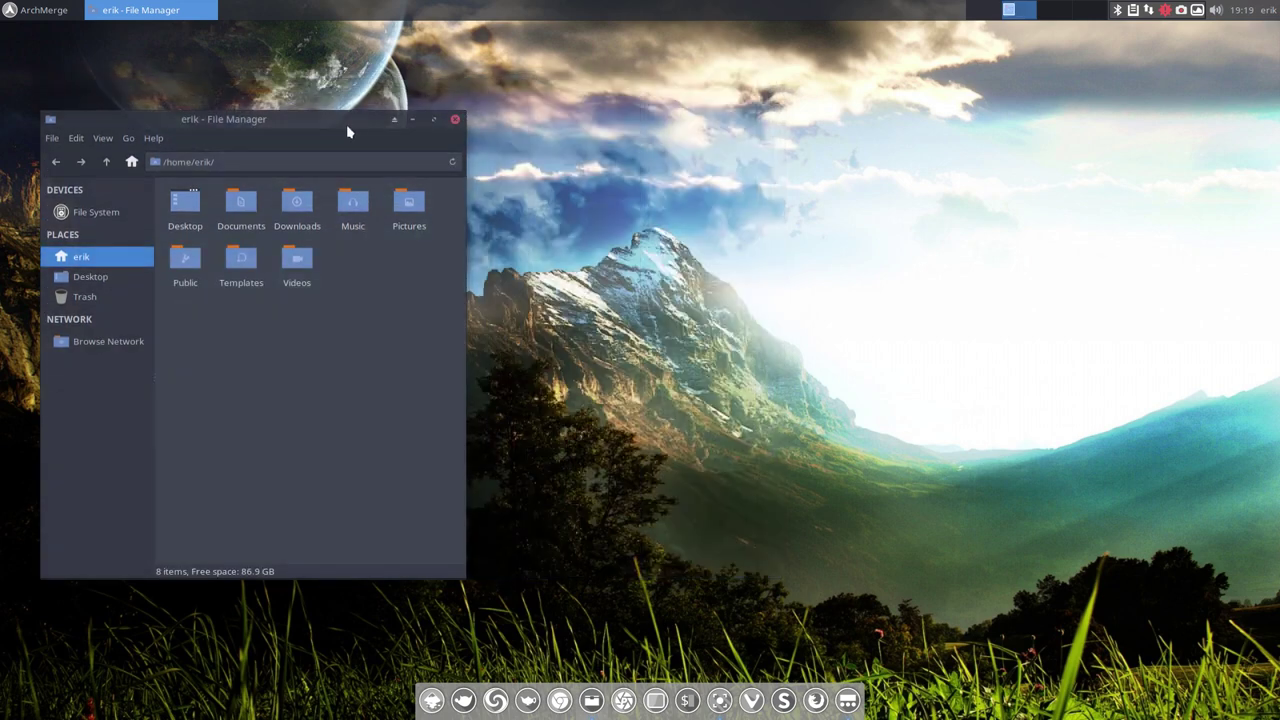
Move the file manager window slightly further in from the screen edge and inspect the desktop's context options with their Applications list.
{"action": "left_click_drag", "start_coordinate": [235, 121], "coordinate": [296, 116]}
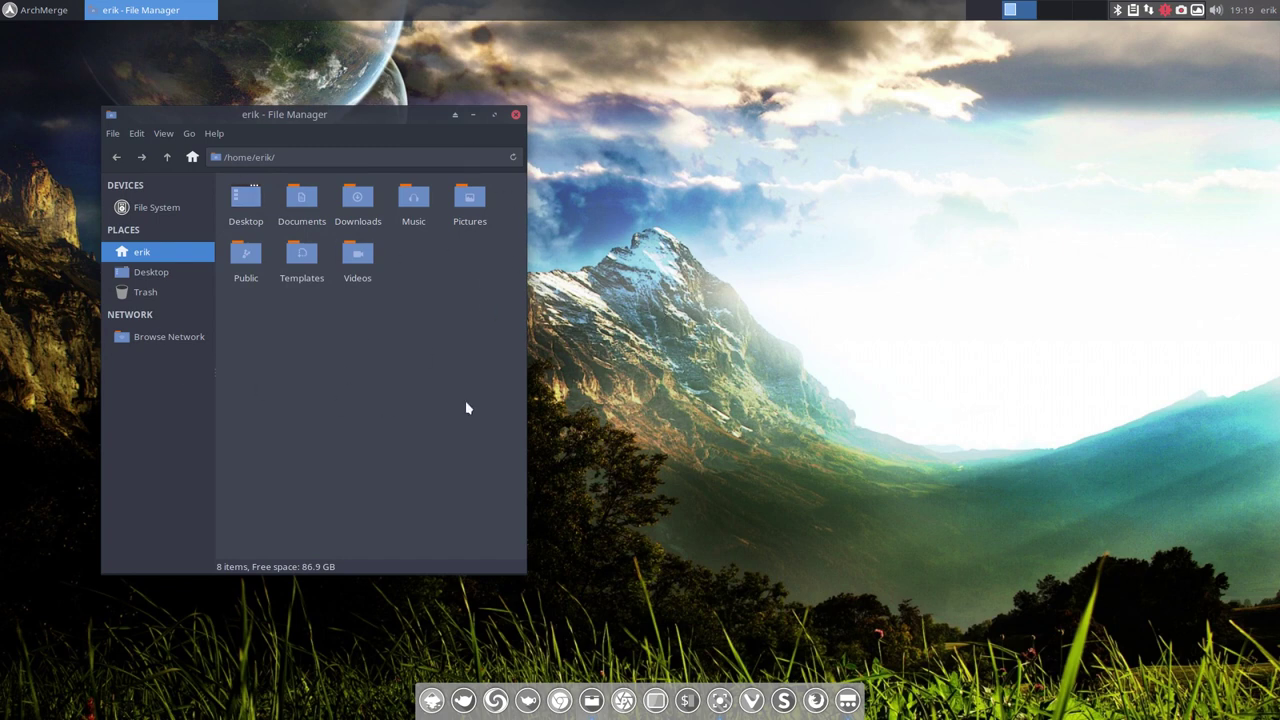
{"action": "right_click", "coordinate": [696, 114]}
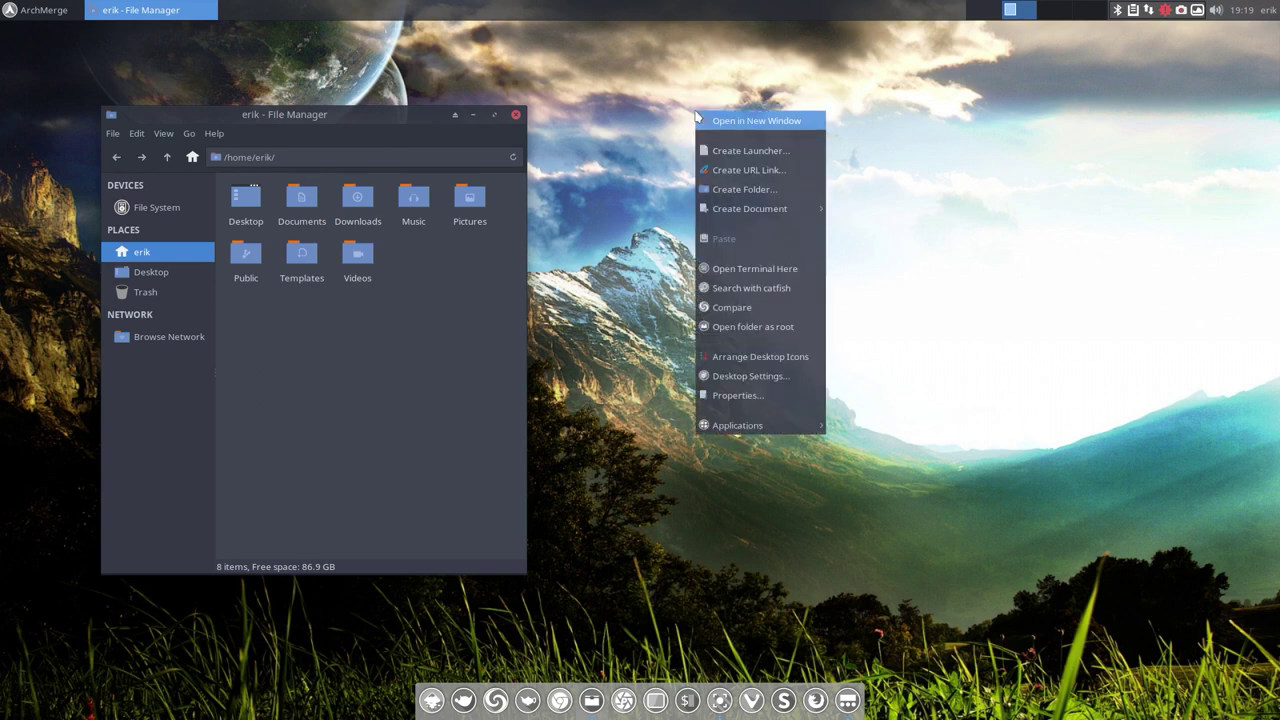
{"action": "mouse_move", "coordinate": [746, 433]}
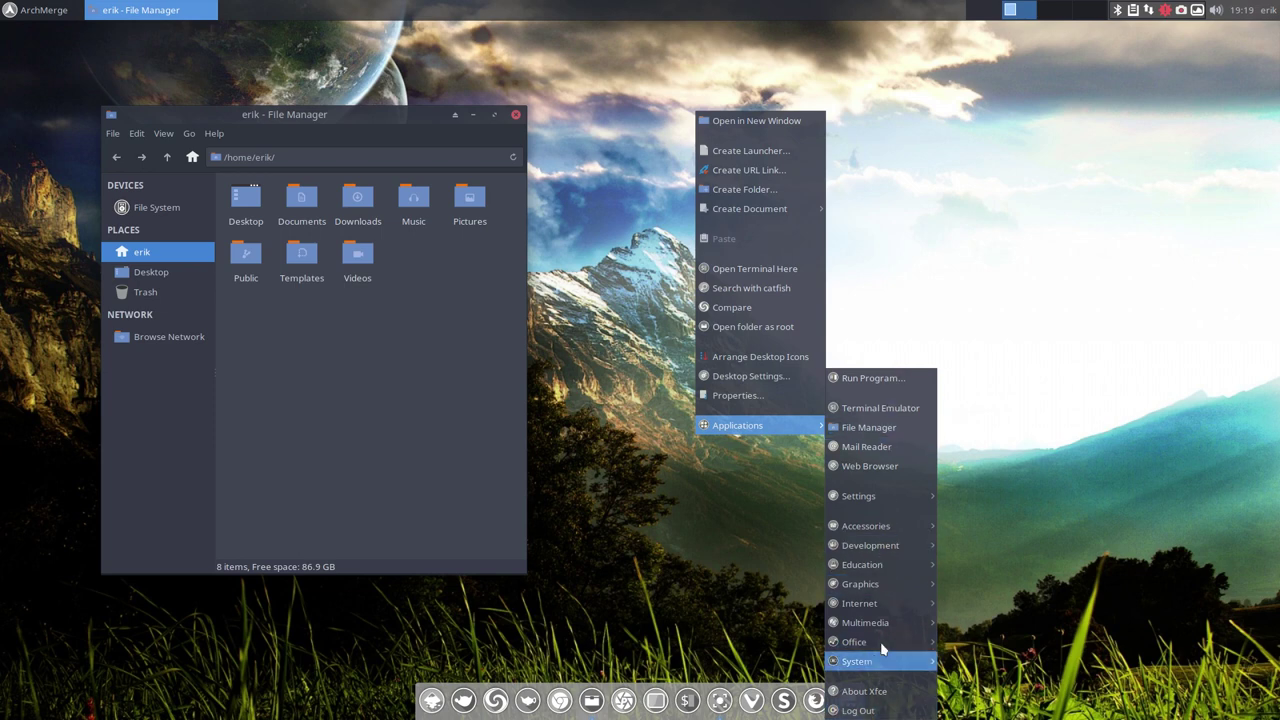
{"action": "left_click", "coordinate": [889, 298]}
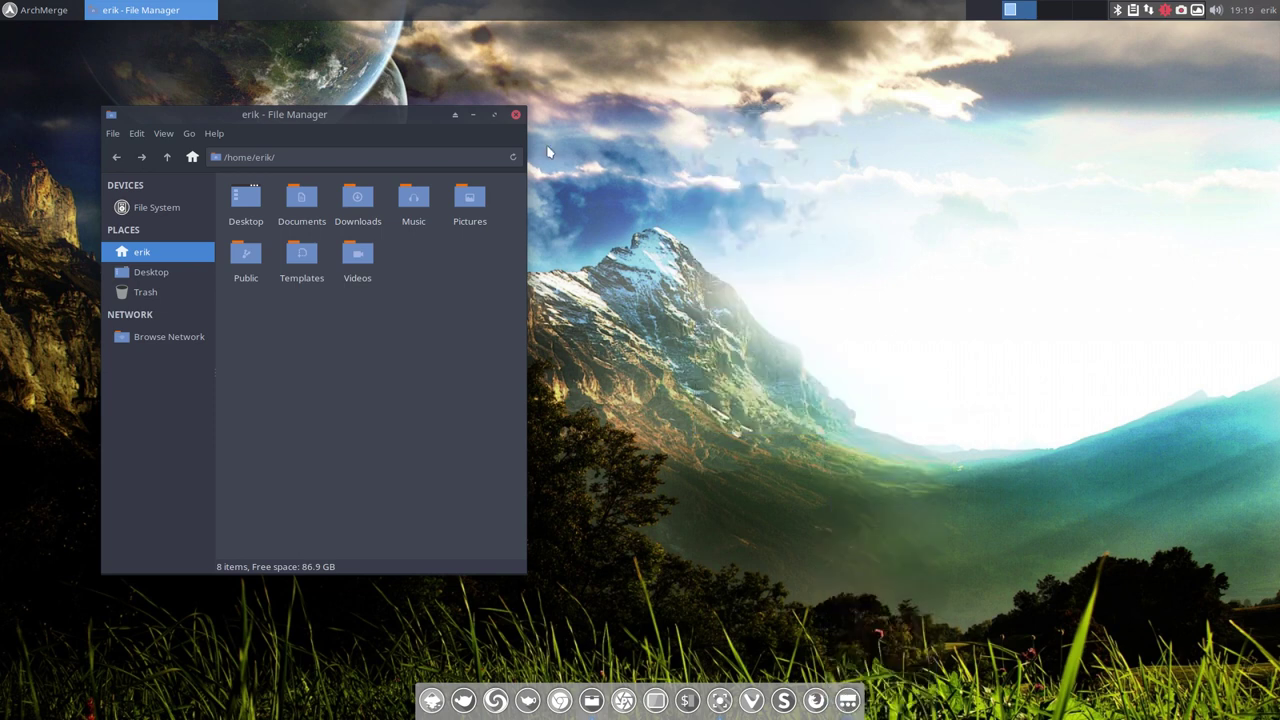
Look through the System and Settings categories of the Whisker Menu, open All Settings, and move the Settings window partly off the file manager.
{"action": "left_click", "coordinate": [38, 10]}
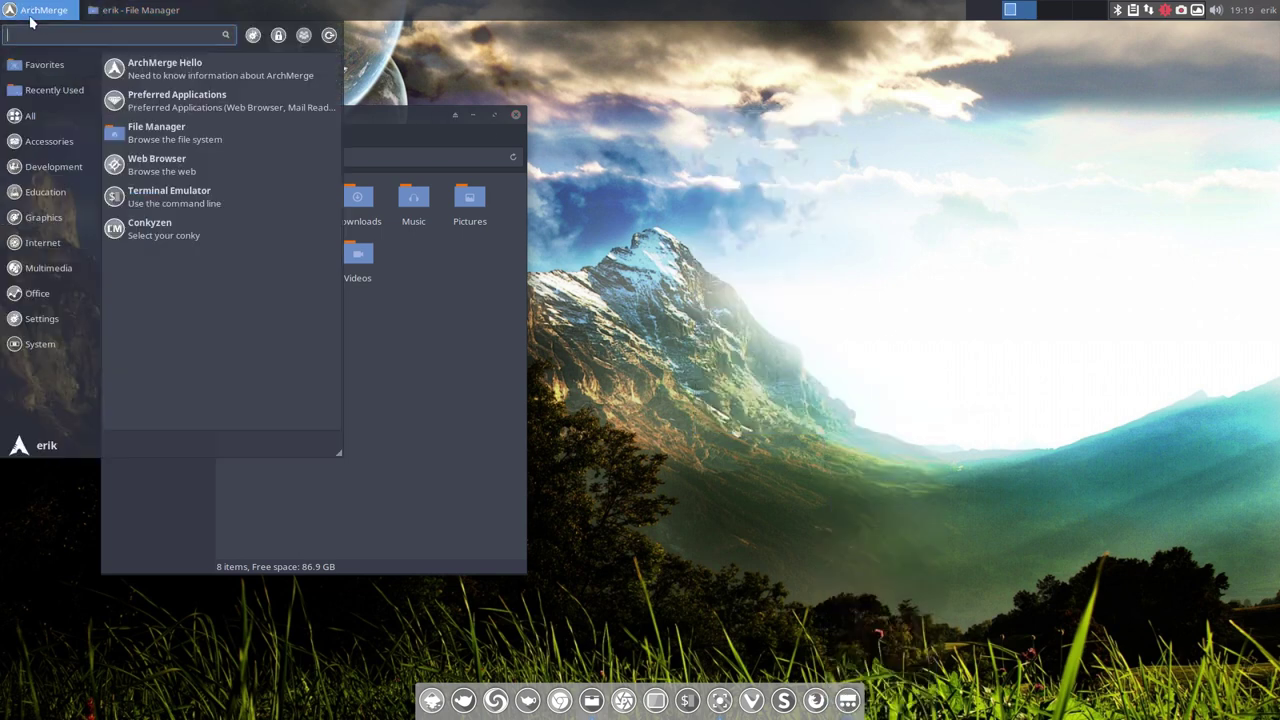
{"action": "left_click", "coordinate": [40, 344]}
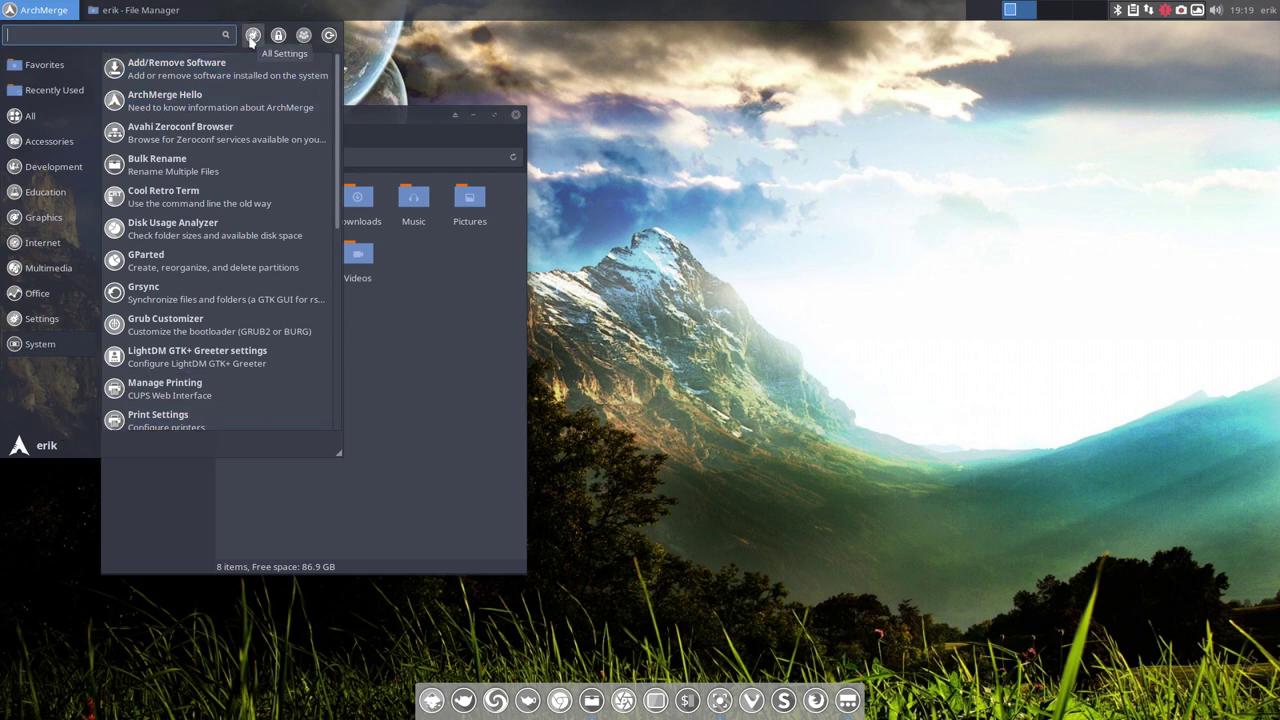
{"action": "left_click", "coordinate": [38, 333]}
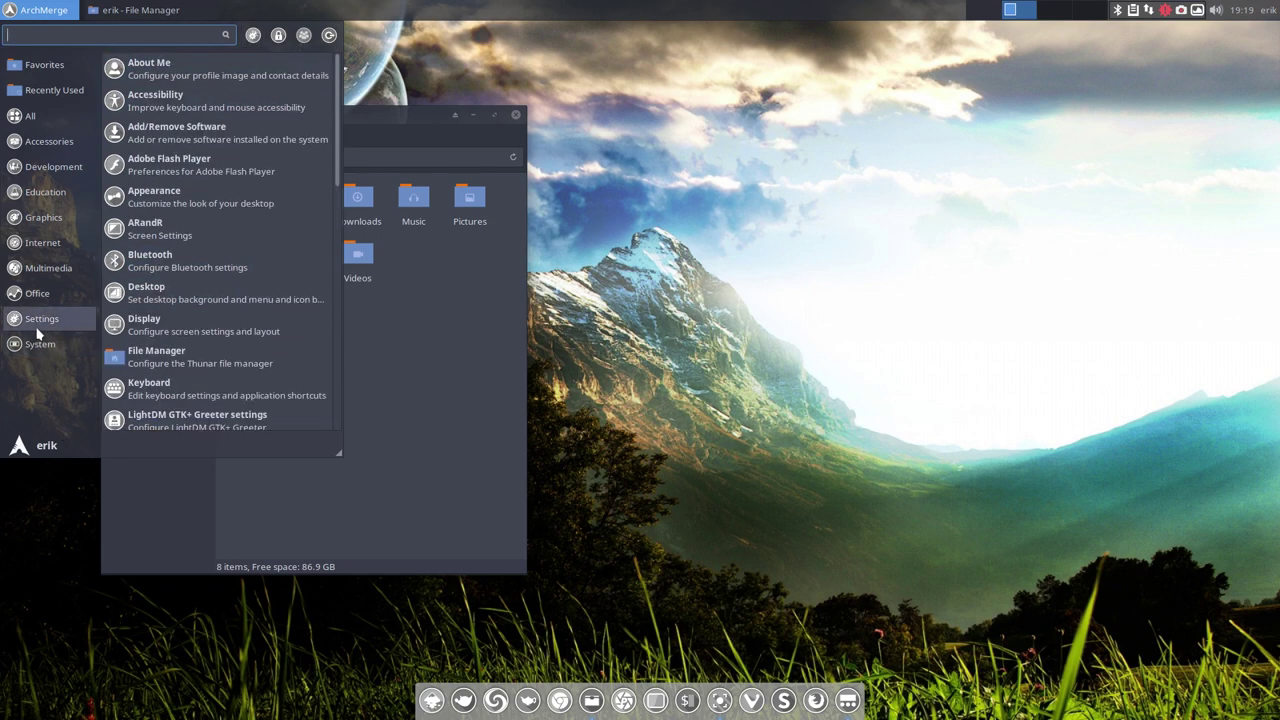
{"action": "left_click", "coordinate": [253, 36]}
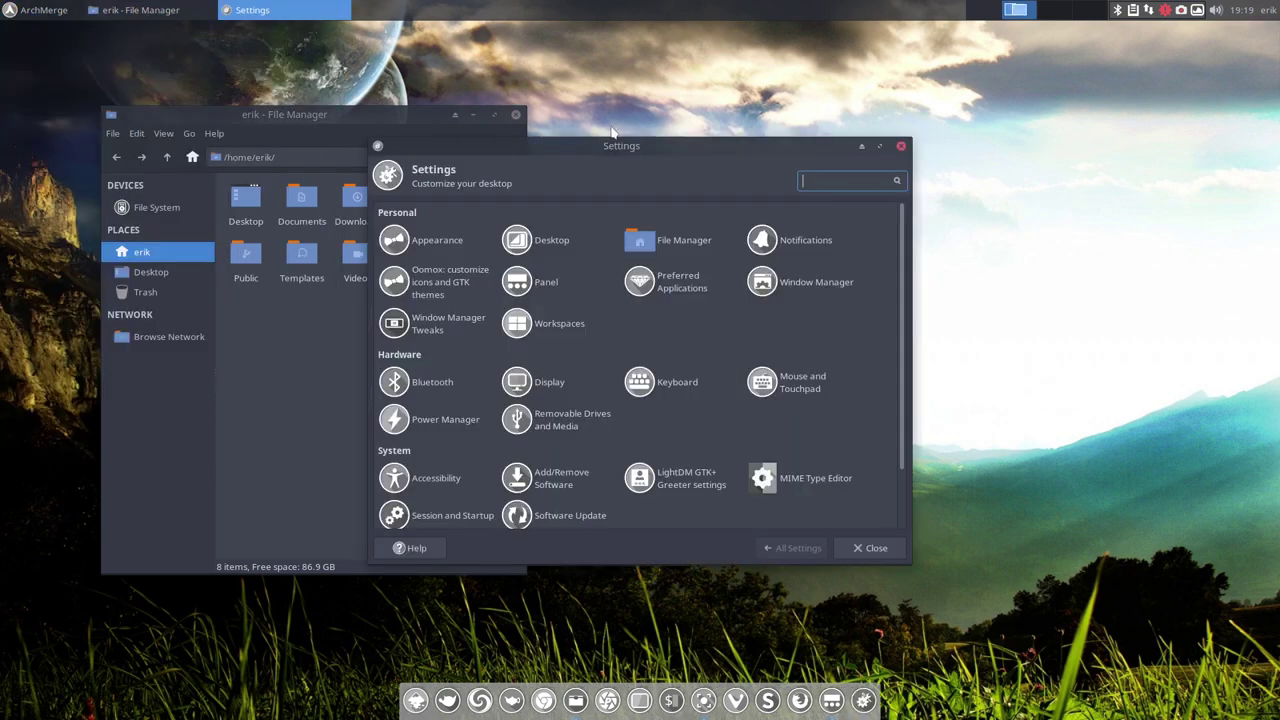
{"action": "left_click_drag", "start_coordinate": [621, 150], "coordinate": [717, 113]}
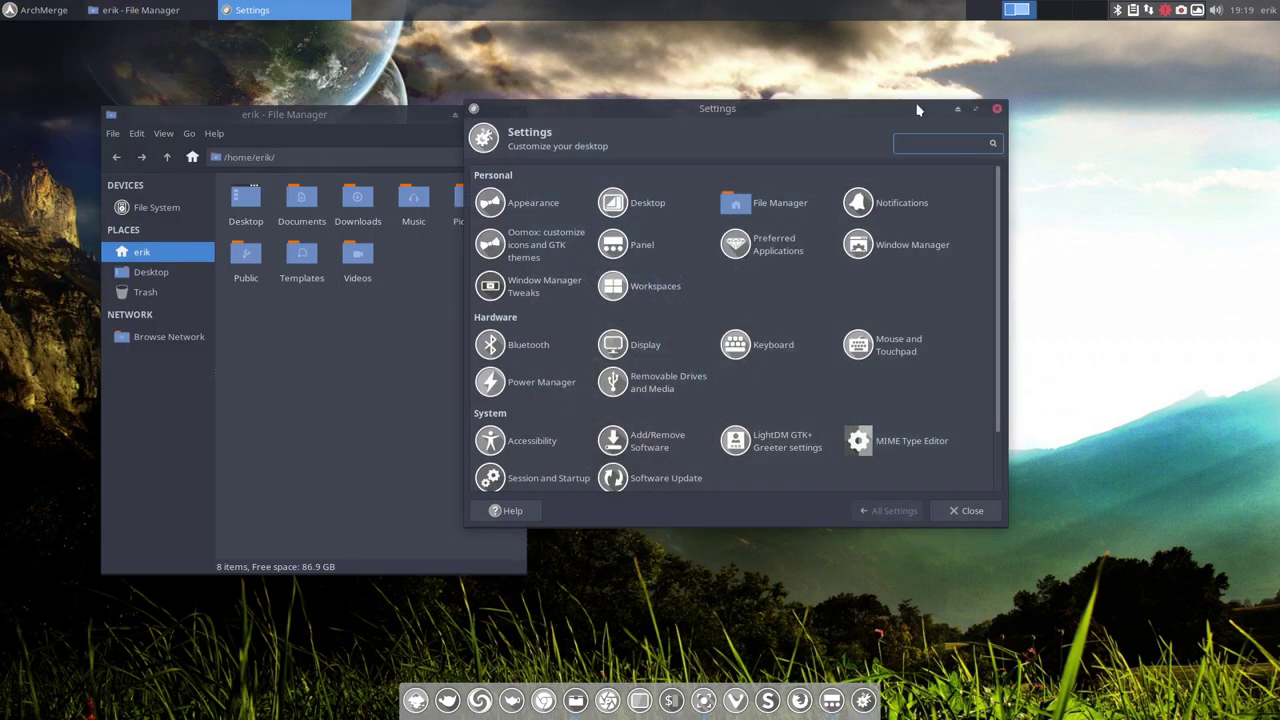
Open the Volume Control window and close it again.
{"action": "key", "text": "ctrl+alt+u"}
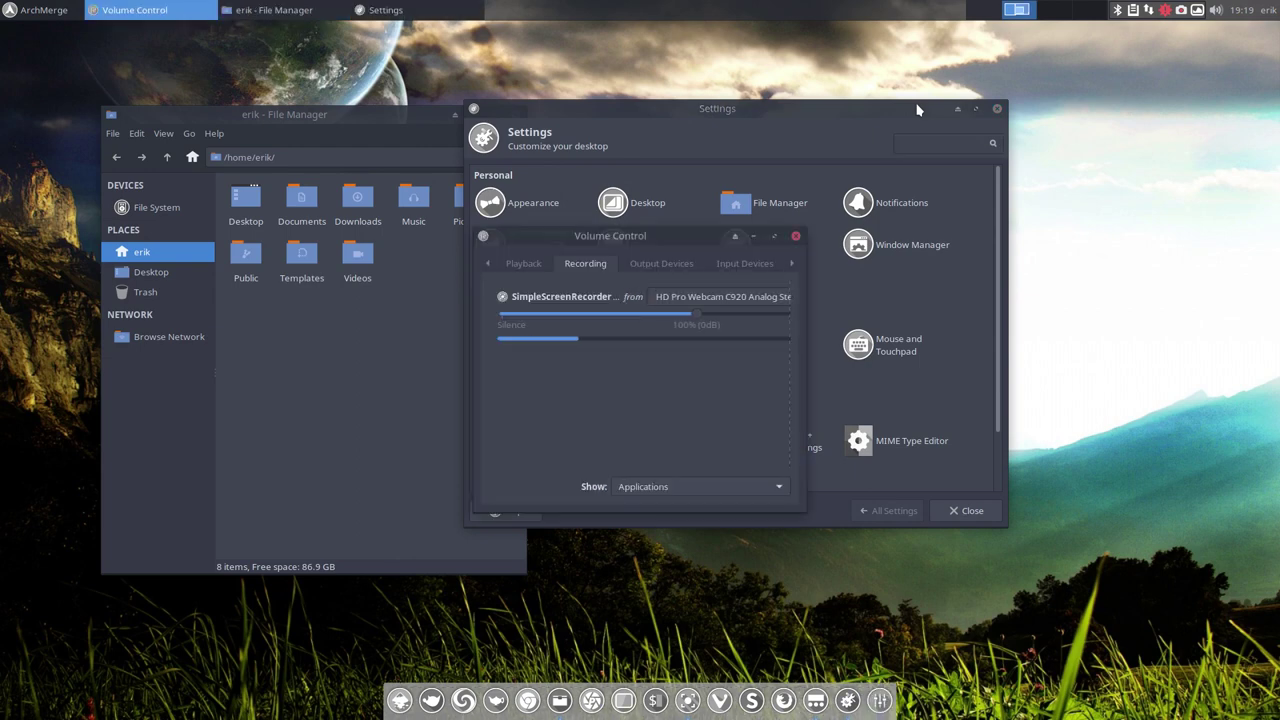
{"action": "left_click", "coordinate": [796, 237]}
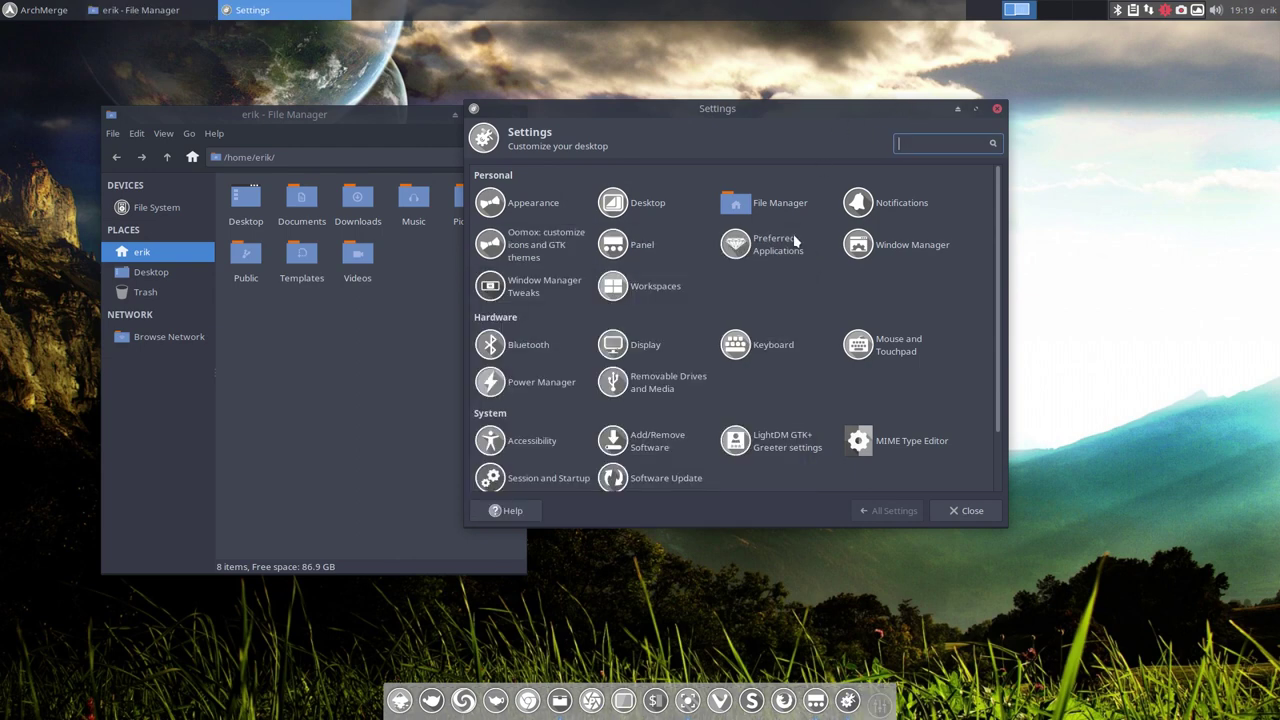
Open a second Settings window with its keyboard shortcut and move the two Settings windows apart.
{"action": "key", "text": "ctrl+alt+m"}
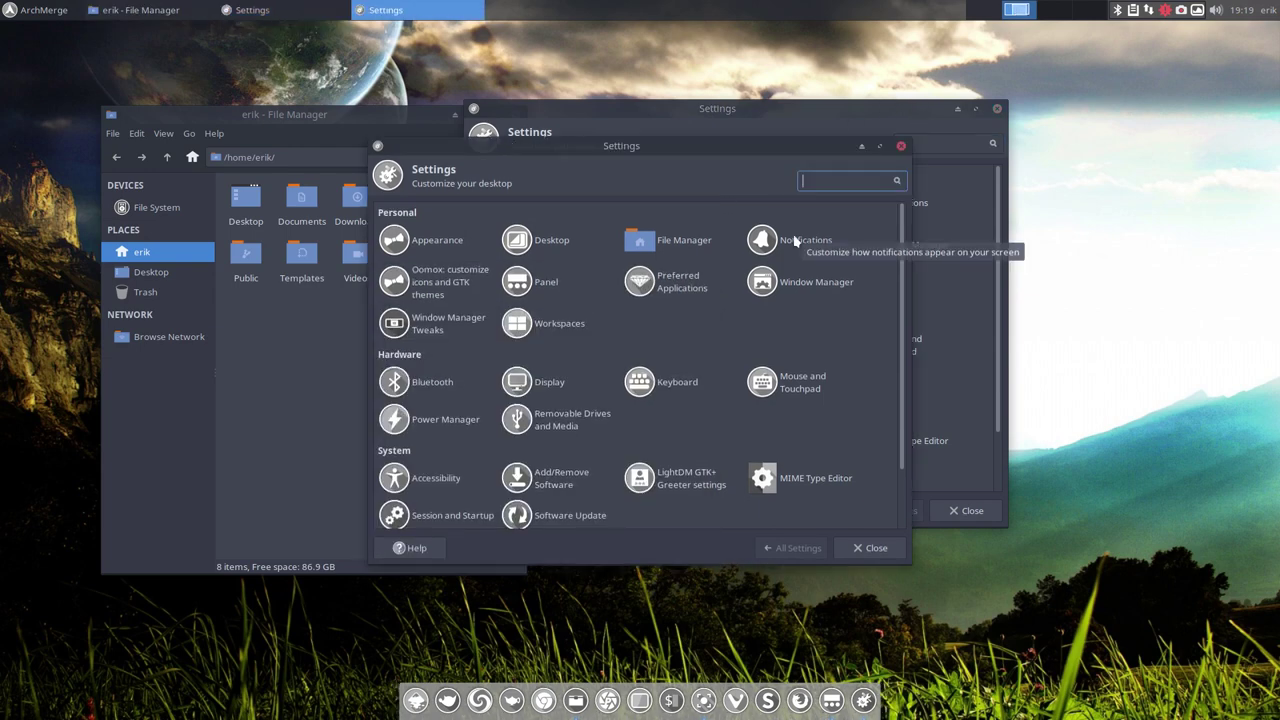
{"action": "left_click_drag", "start_coordinate": [740, 152], "coordinate": [495, 201]}
{"action": "left_click_drag", "start_coordinate": [733, 116], "coordinate": [825, 68]}
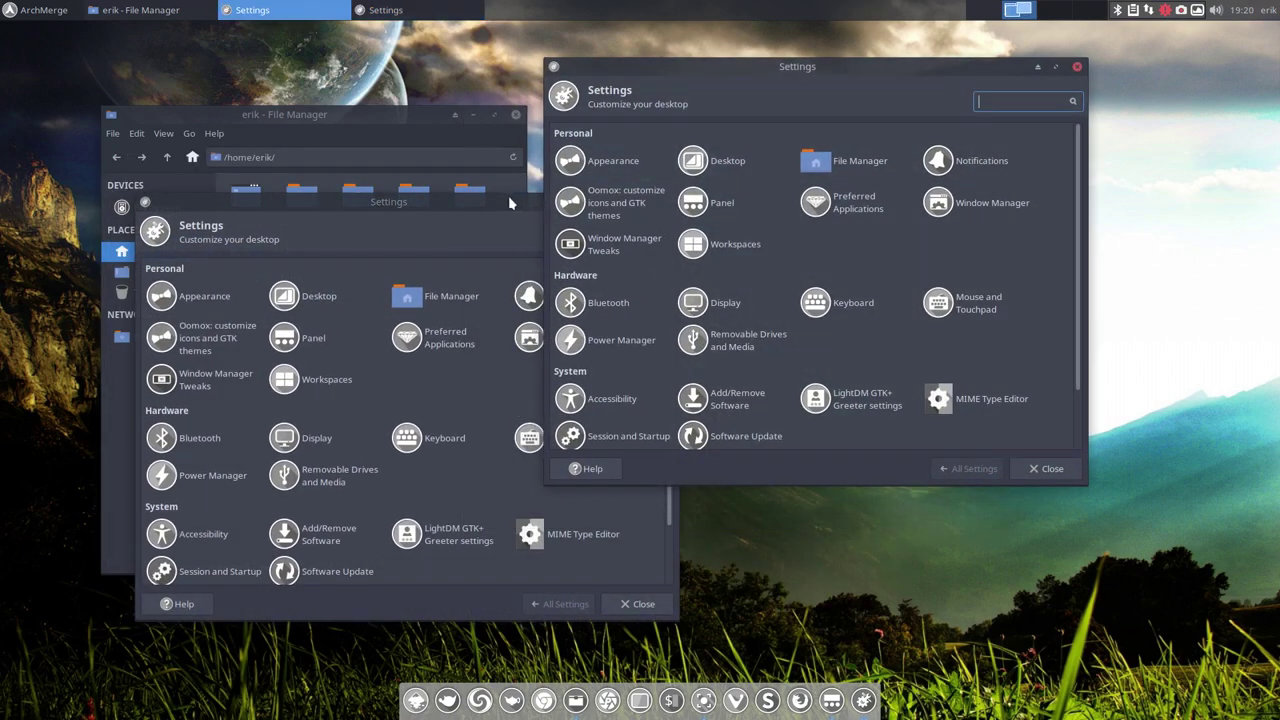
Close the duplicate Settings window, leaving one beside the file manager, and open the Appearance settings.
{"action": "left_click", "coordinate": [512, 204]}
{"action": "left_click", "coordinate": [669, 202]}
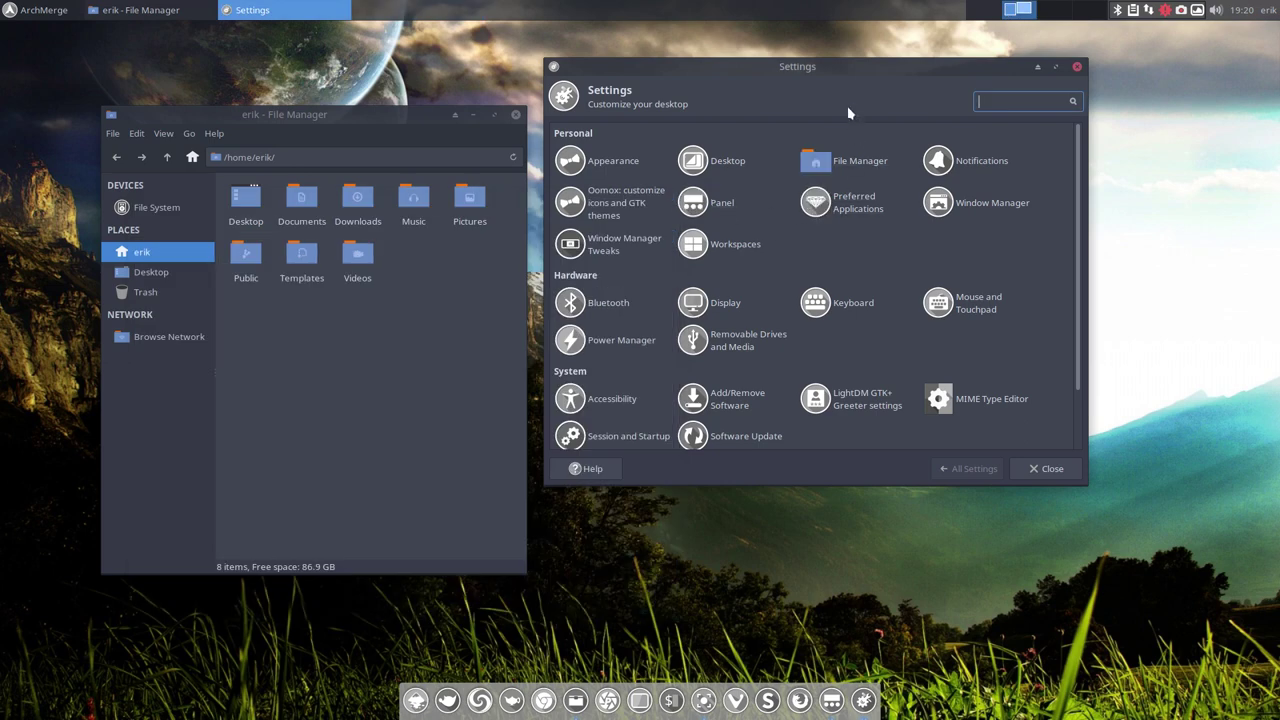
{"action": "left_click_drag", "start_coordinate": [843, 62], "coordinate": [845, 119]}
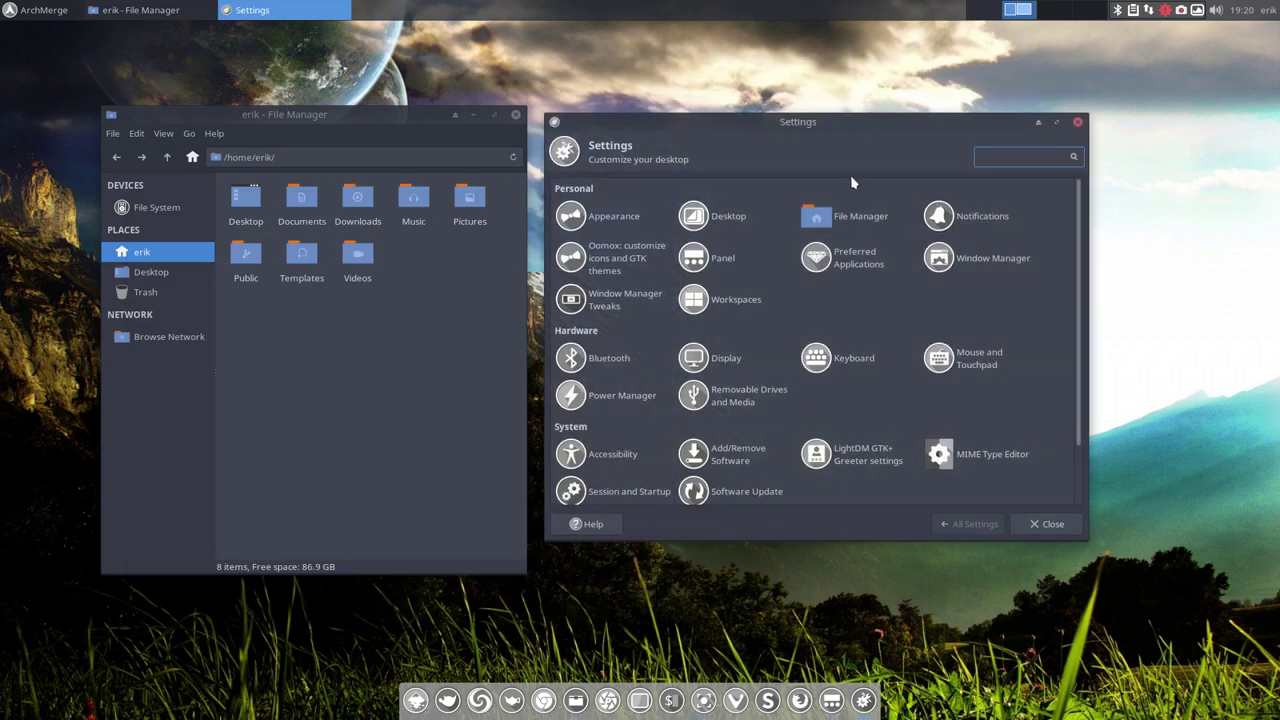
{"action": "left_click", "coordinate": [608, 224]}
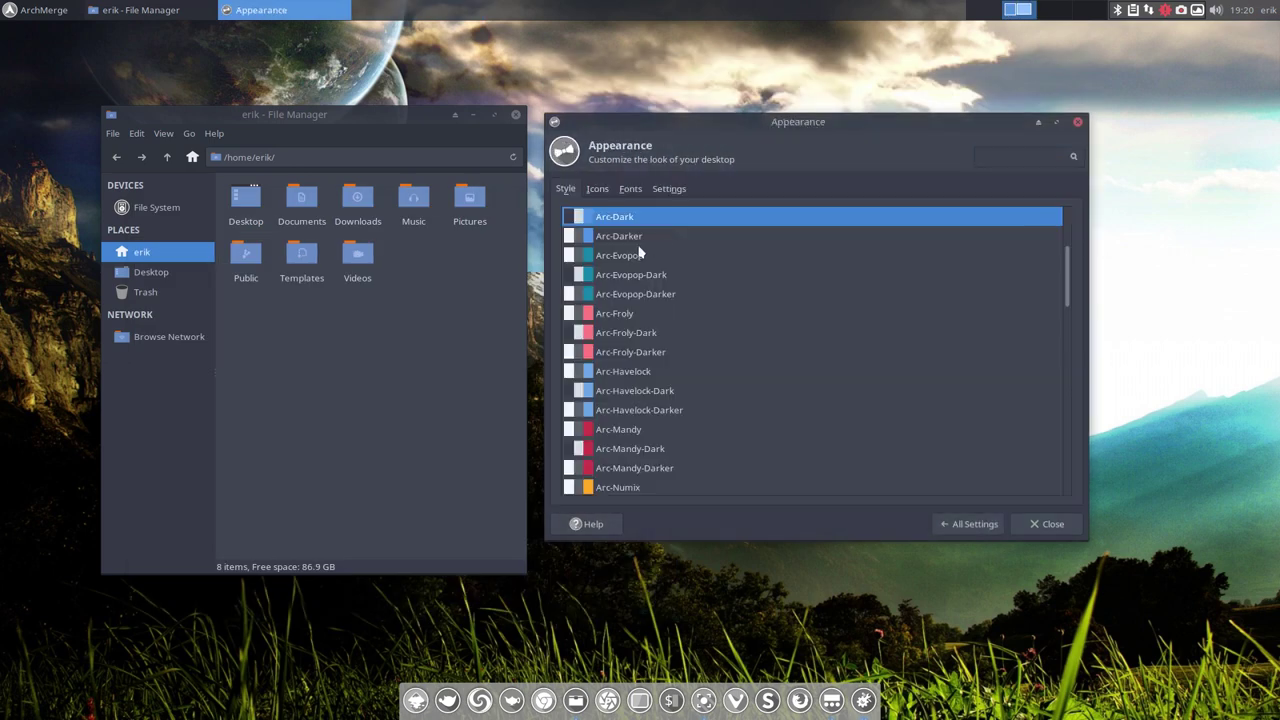
Try the Adwaita, Adwaita-dark and Arc styles on the desktop.
{"action": "scroll", "coordinate": [632, 252], "scroll_direction": "up", "scroll_amount": 3}
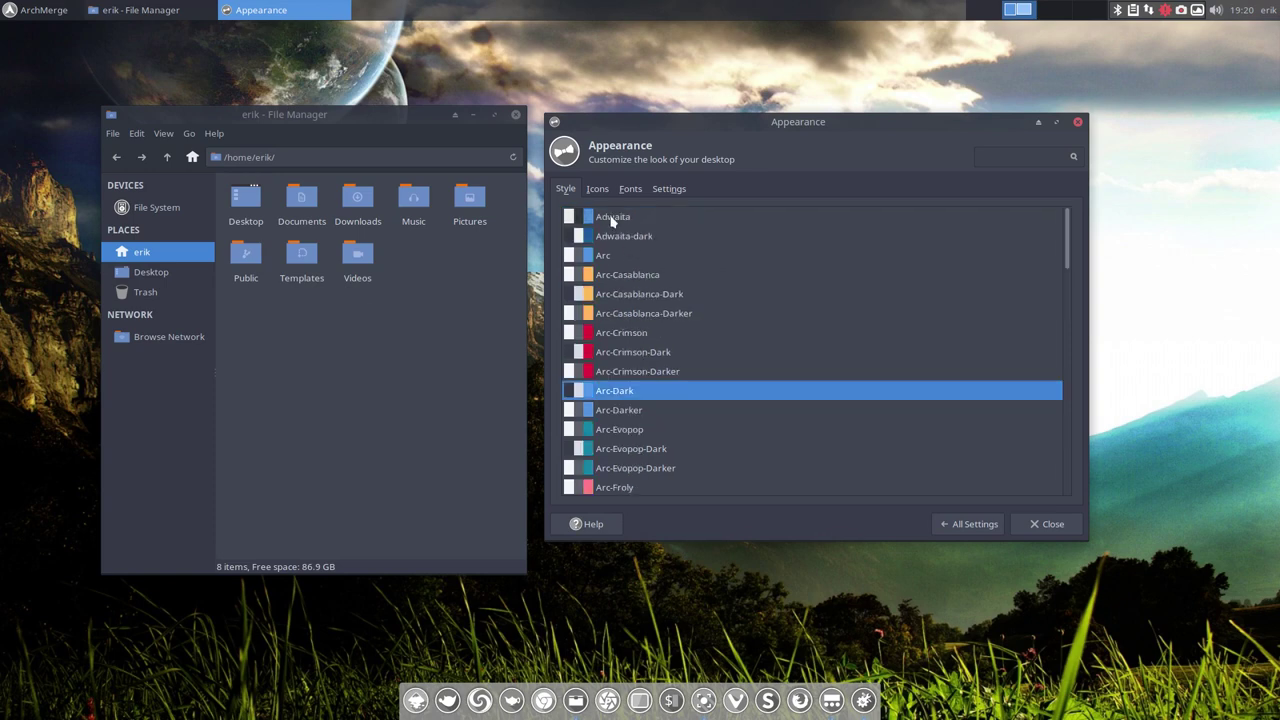
{"action": "left_click", "coordinate": [613, 217]}
{"action": "left_click", "coordinate": [633, 236]}
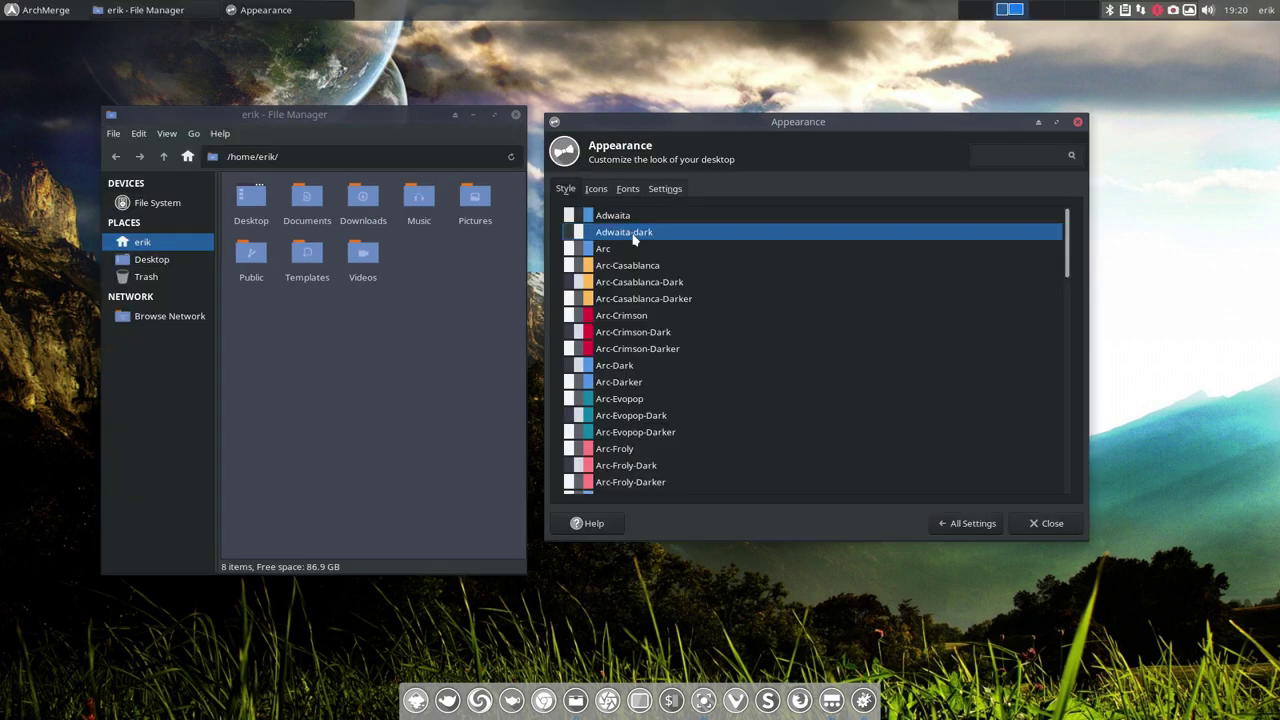
{"action": "key", "text": "Down"}
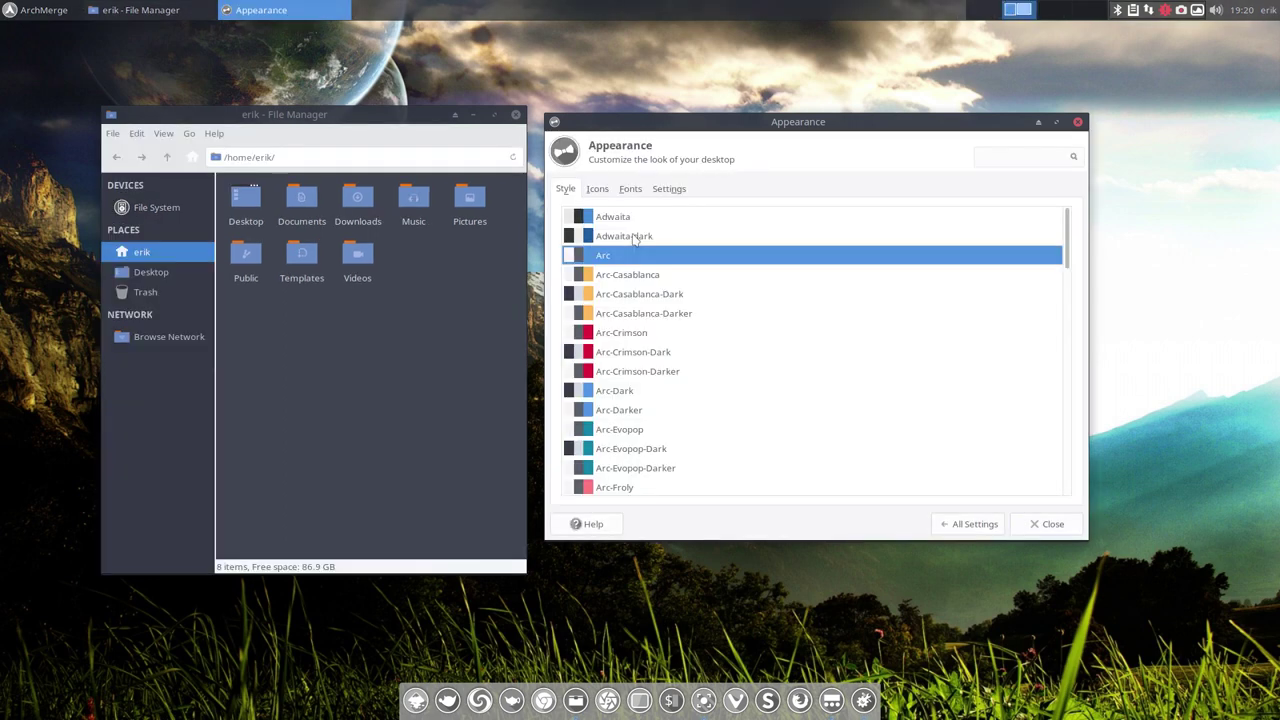
{"action": "left_click", "coordinate": [473, 325]}
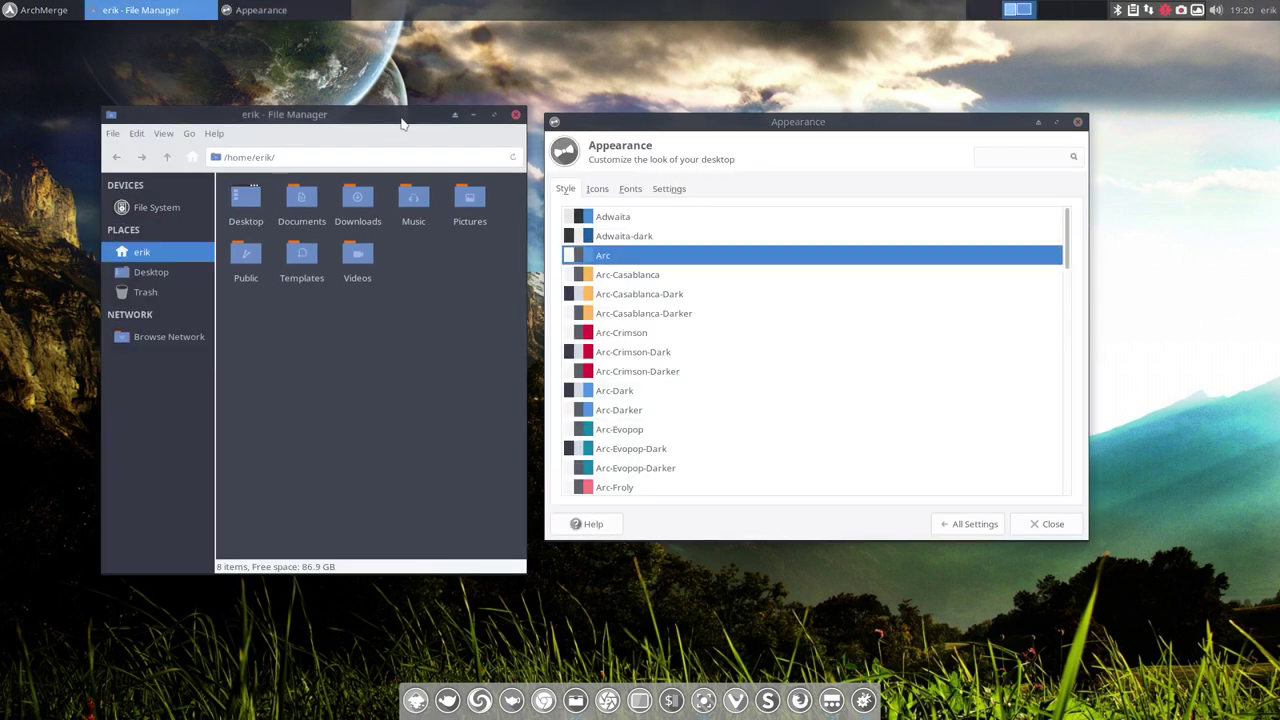
Try the Arc-Casablanca, Arc-Casablanca-Dark and Arc-Casablanca-Darker styles.
{"action": "left_click", "coordinate": [612, 280]}
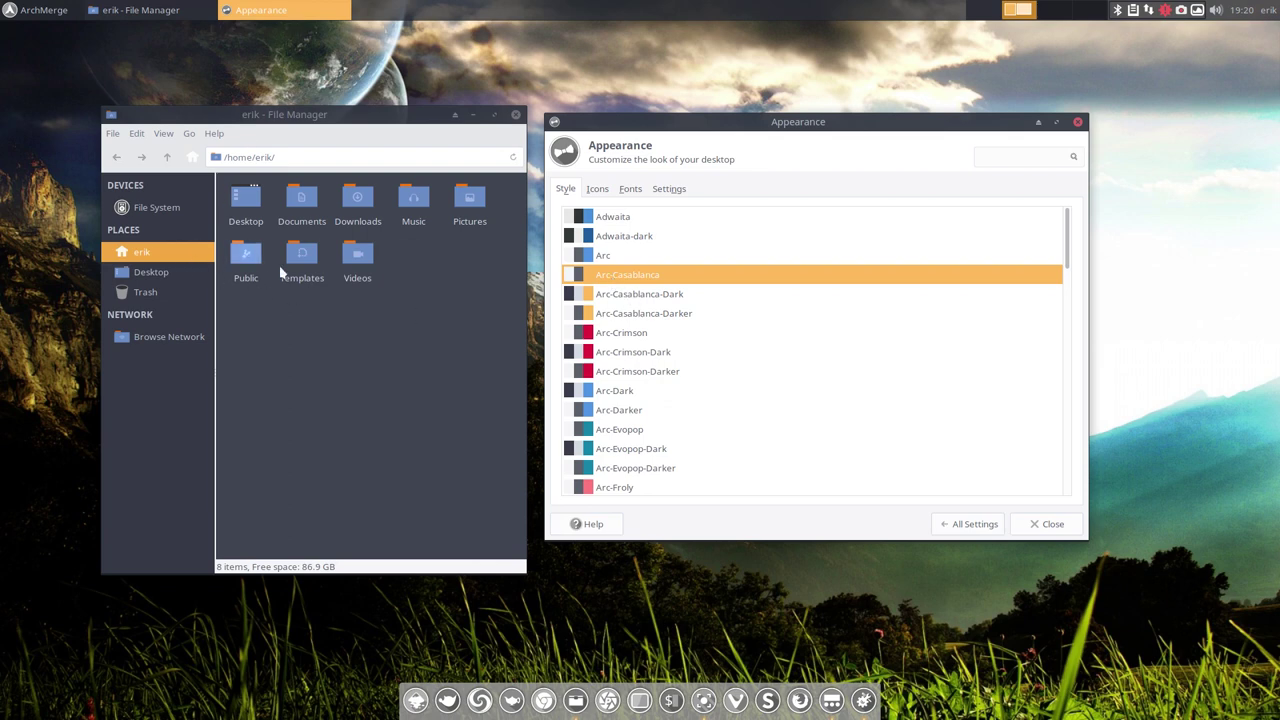
{"action": "left_click", "coordinate": [624, 295]}
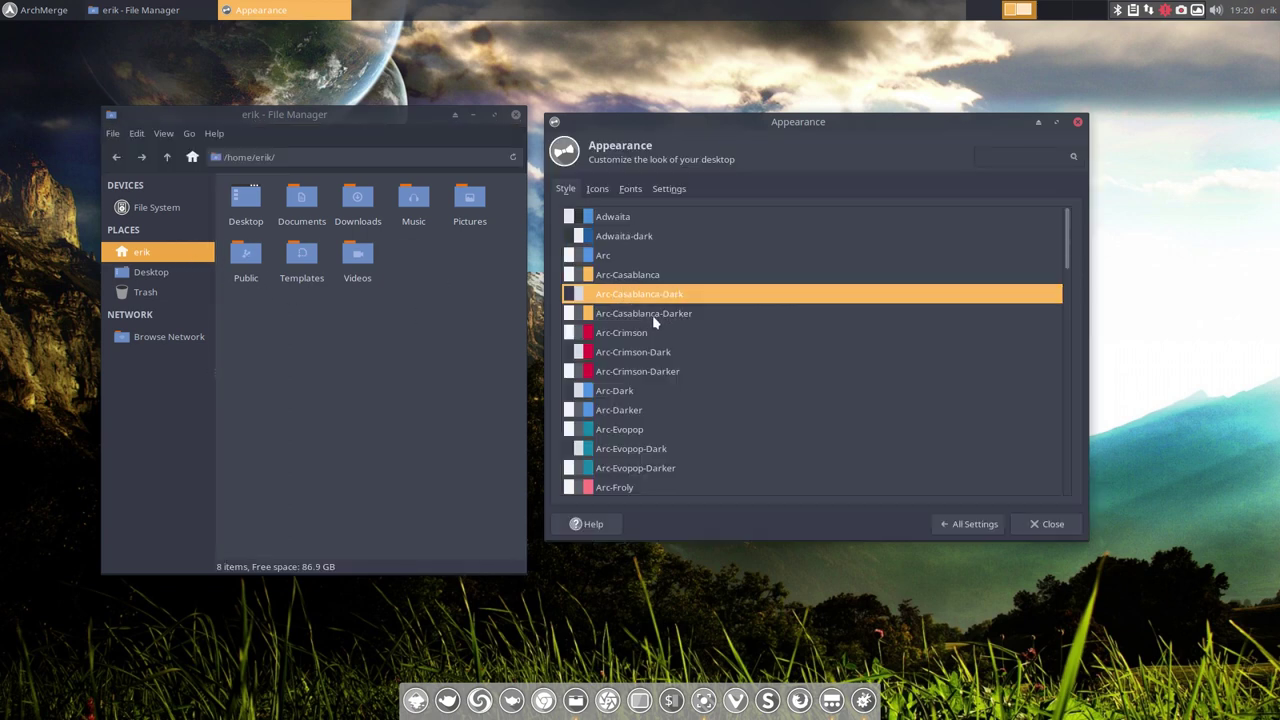
{"action": "left_click", "coordinate": [655, 316]}
Try the Arc-Crimson, Arc-Crimson-Dark and Arc-Crimson-Darker styles.
{"action": "left_click", "coordinate": [642, 337]}
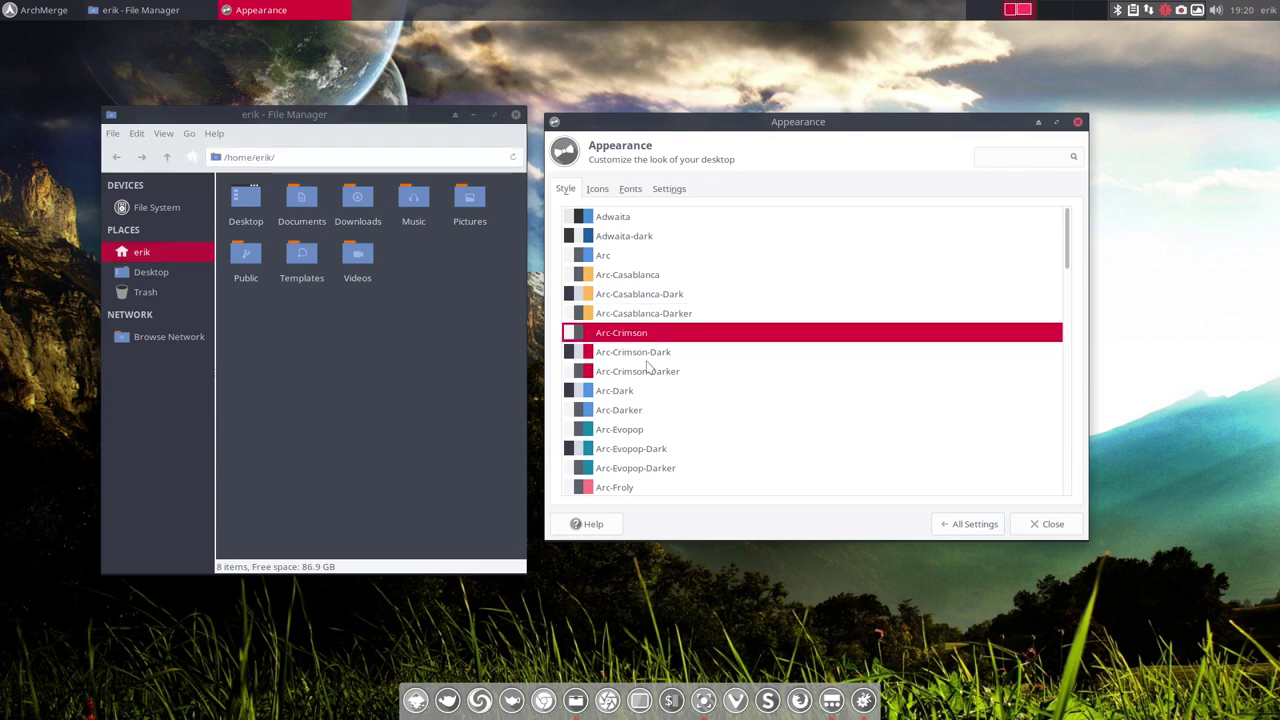
{"action": "left_click", "coordinate": [646, 356]}
{"action": "key", "text": "Down"}
{"action": "key", "text": "Down"}
{"action": "key", "text": "Down"}
{"action": "key", "text": "Down"}
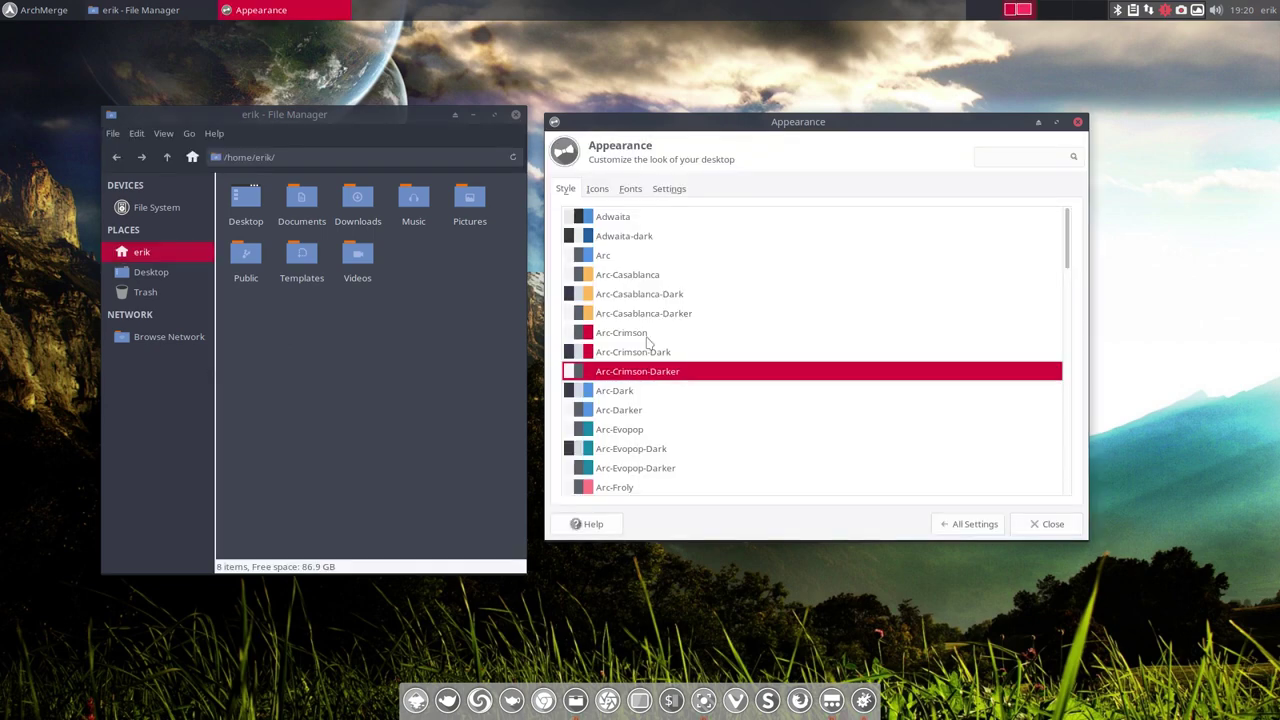
Try the styles from Arc-Dark through Arc-Froly-Darker in order, ending on Arc-Froly-Dark.
{"action": "key", "text": "Down"}
{"action": "key", "text": "Down"}
{"action": "key", "text": "Down"}
{"action": "key", "text": "Down"}
{"action": "key", "text": "Down"}
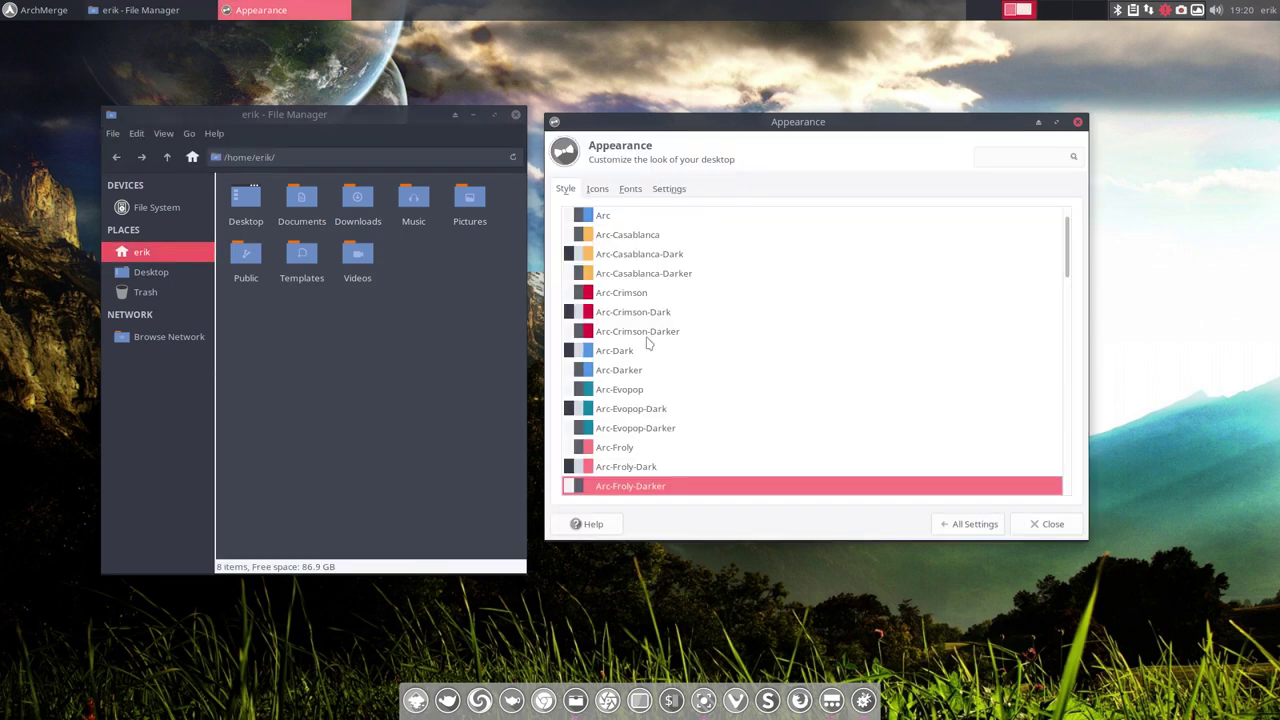
{"action": "left_click", "coordinate": [632, 463]}
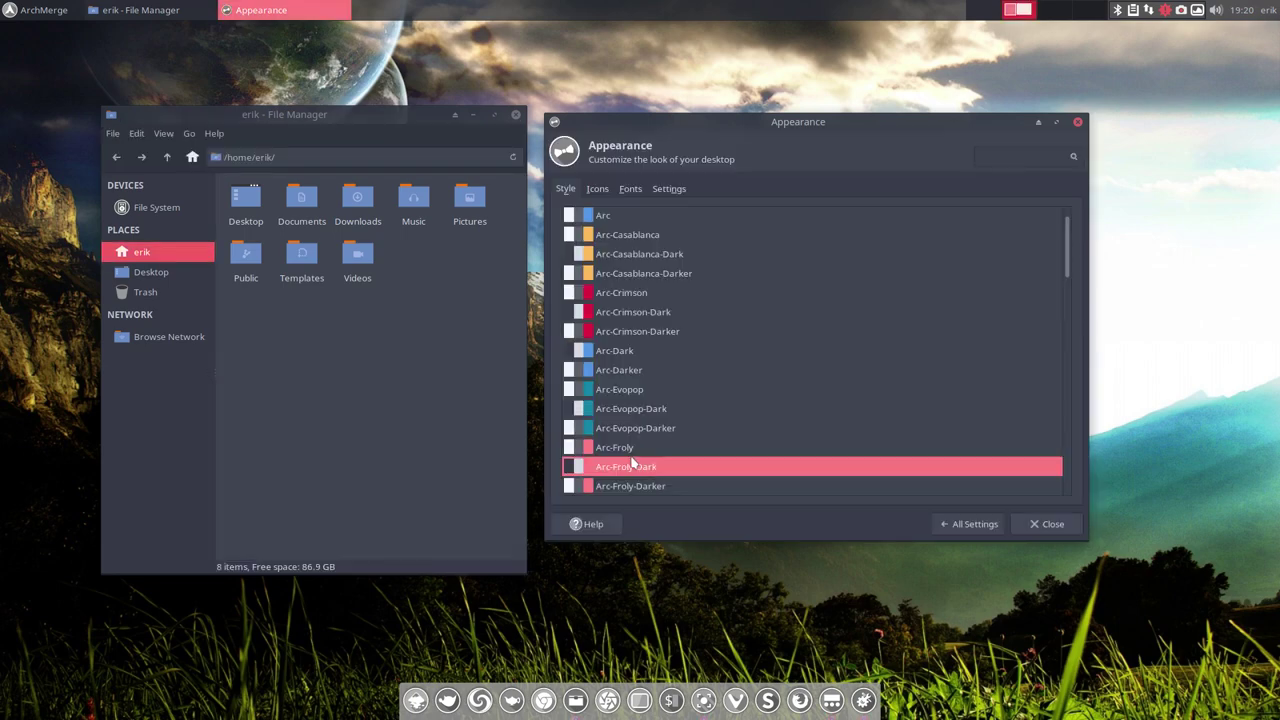
Try the Arc-Havelock variants, followed by the Arc-Mandy and Arc-Mandy-Dark styles.
{"action": "key", "text": "Down"}
{"action": "key", "text": "Down"}
{"action": "key", "text": "Down"}
{"action": "key", "text": "Down"}
{"action": "left_click", "coordinate": [628, 452]}
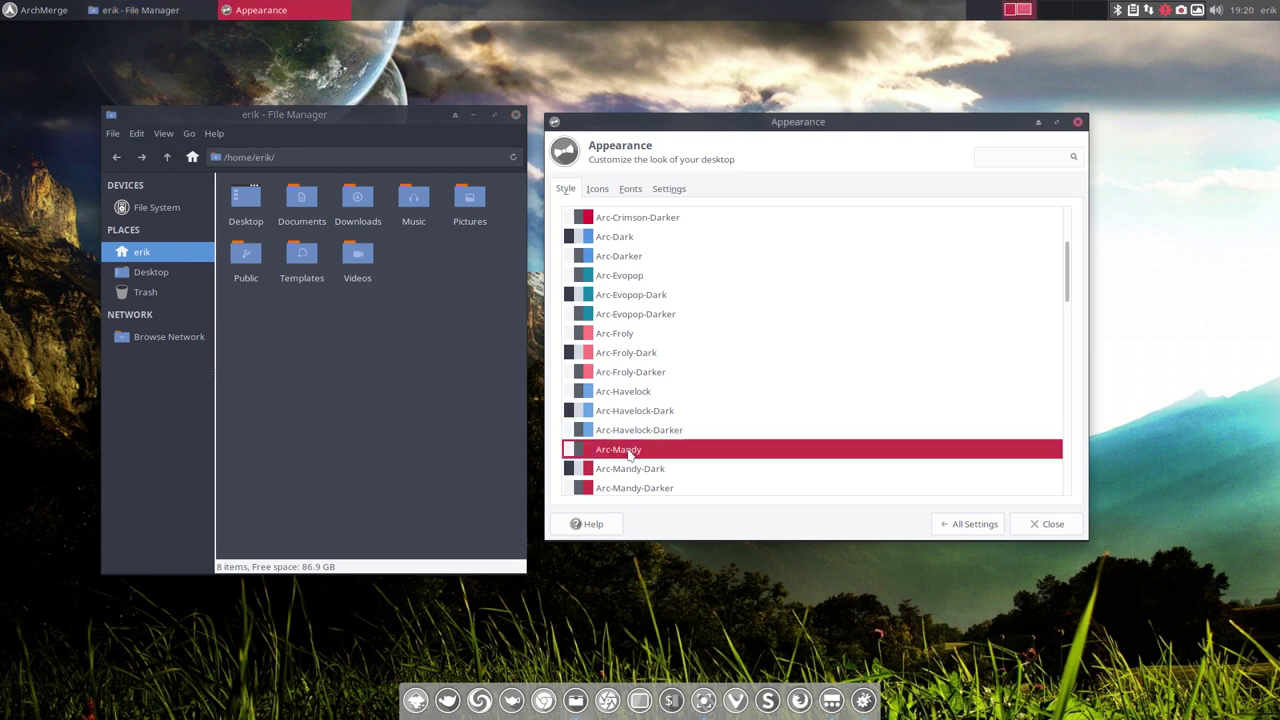
{"action": "left_click", "coordinate": [652, 468]}
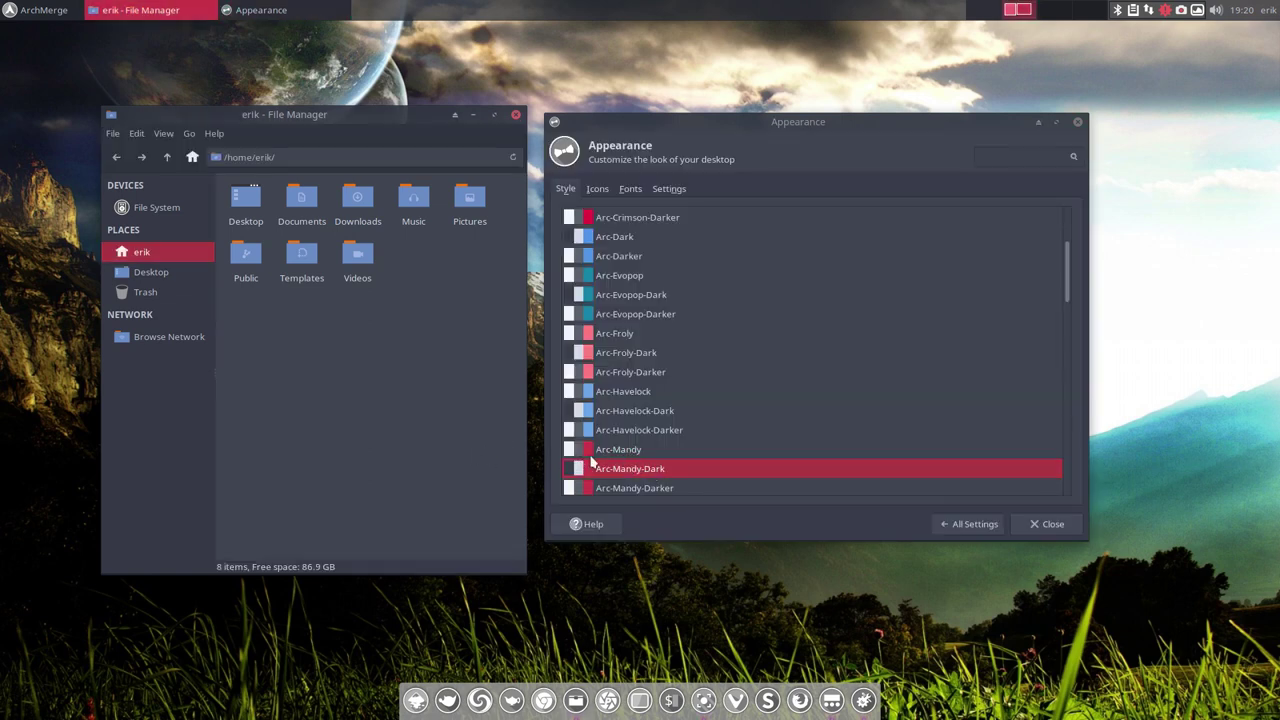
Try the Arc-Numix, Arc-Paper and Arc-Paper-Darker styles.
{"action": "scroll", "coordinate": [610, 430], "scroll_direction": "down", "scroll_amount": 2}
{"action": "left_click", "coordinate": [637, 391]}
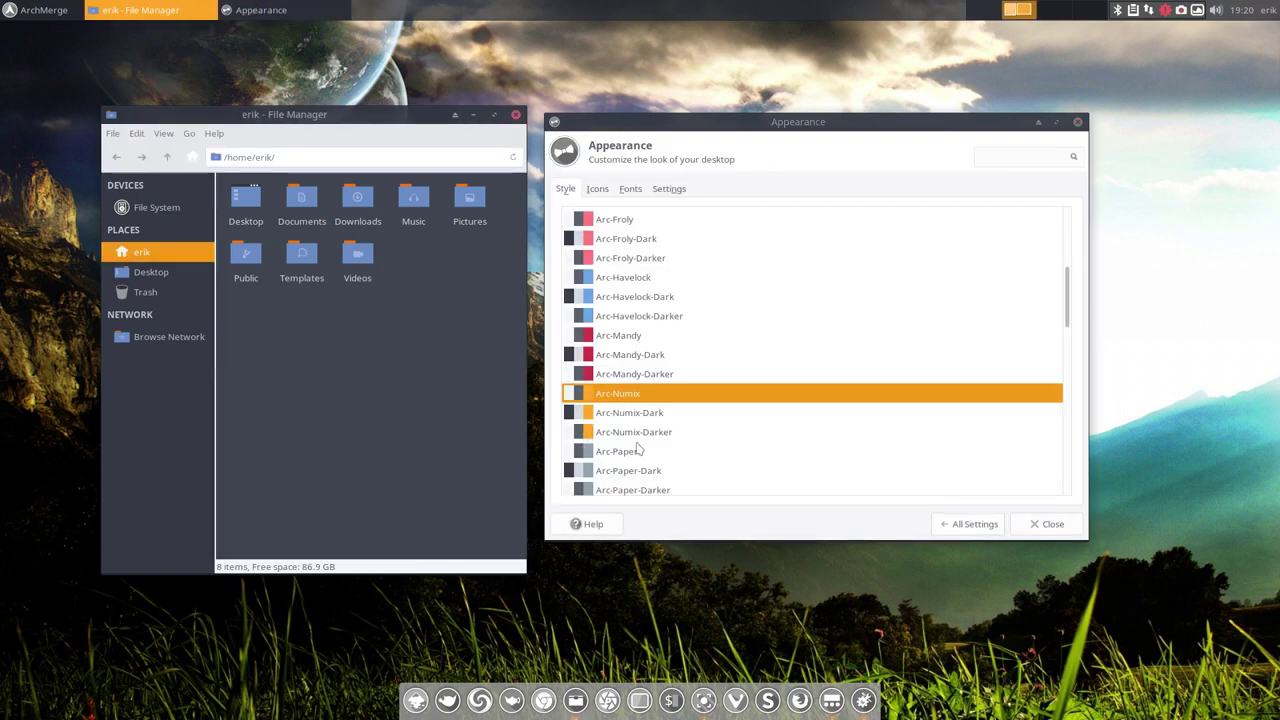
{"action": "left_click", "coordinate": [637, 451]}
{"action": "scroll", "coordinate": [640, 430], "scroll_direction": "down", "scroll_amount": 2}
{"action": "left_click", "coordinate": [648, 380]}
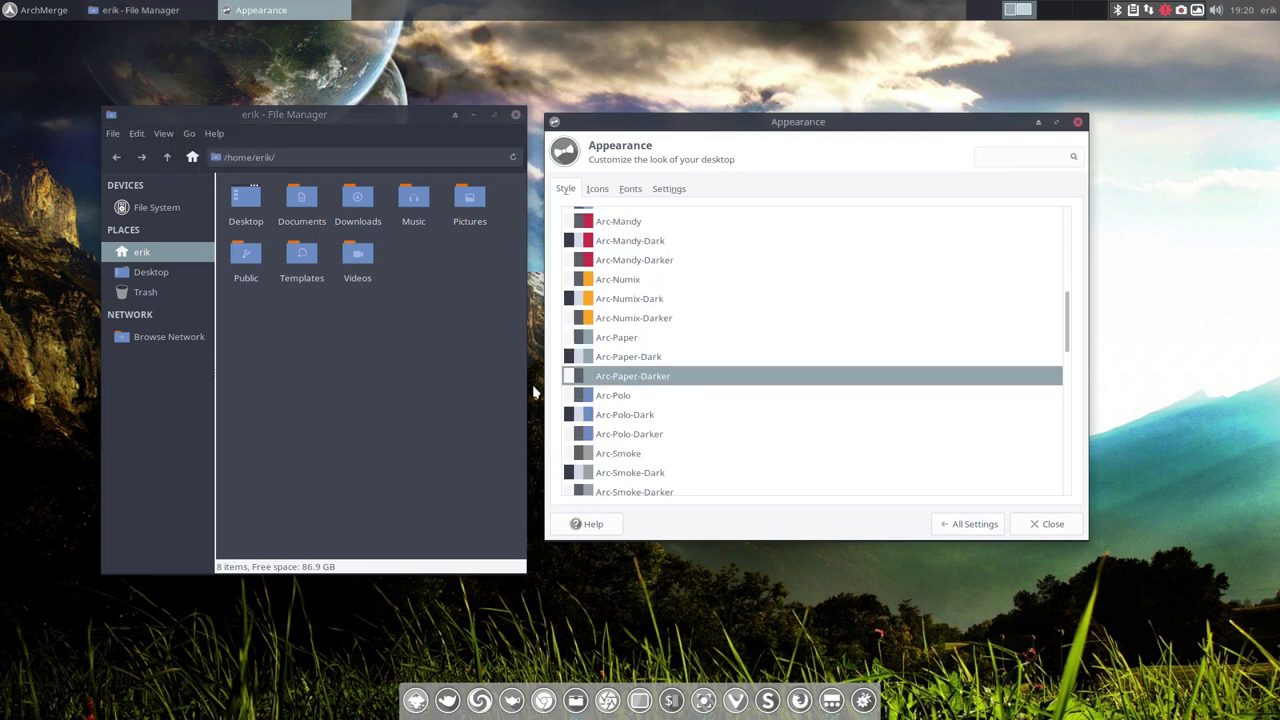
Try the Arc-Polo, Arc-Polo-Darker, Arc-Smoke-Dark and Arc-Tacao styles.
{"action": "left_click", "coordinate": [443, 395]}
{"action": "left_click", "coordinate": [628, 398]}
{"action": "left_click", "coordinate": [620, 437]}
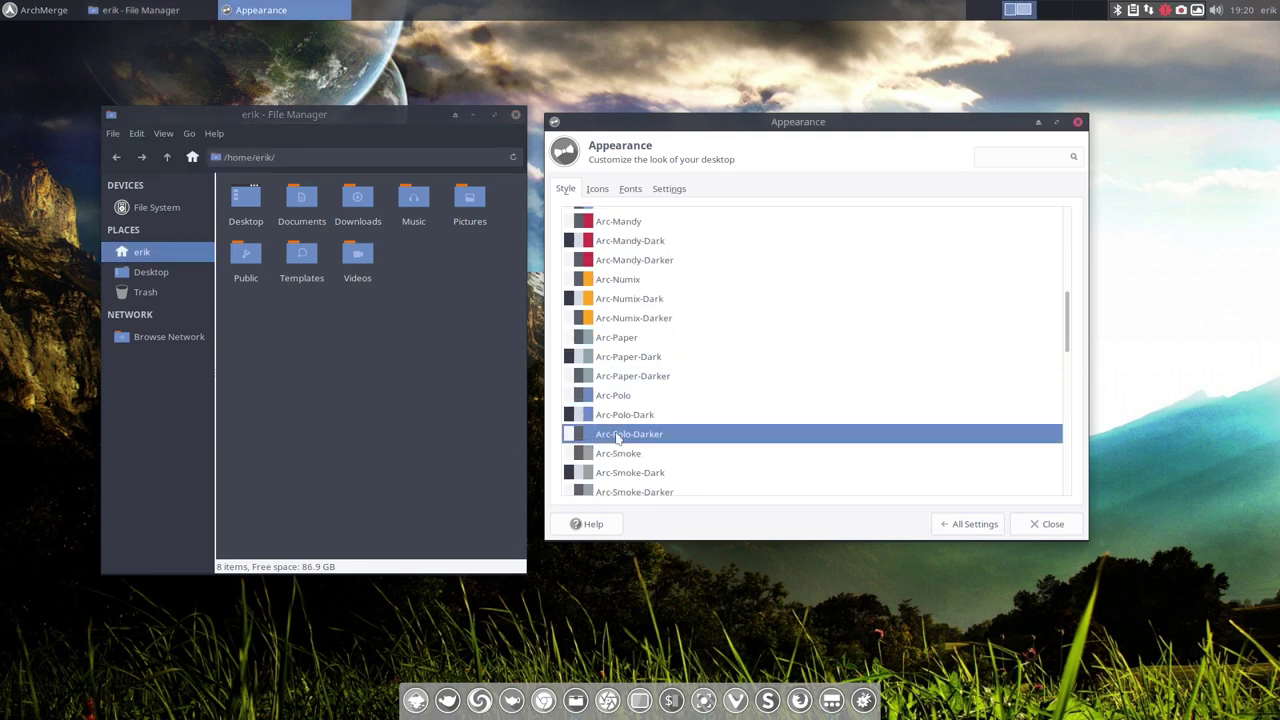
{"action": "left_click", "coordinate": [628, 470]}
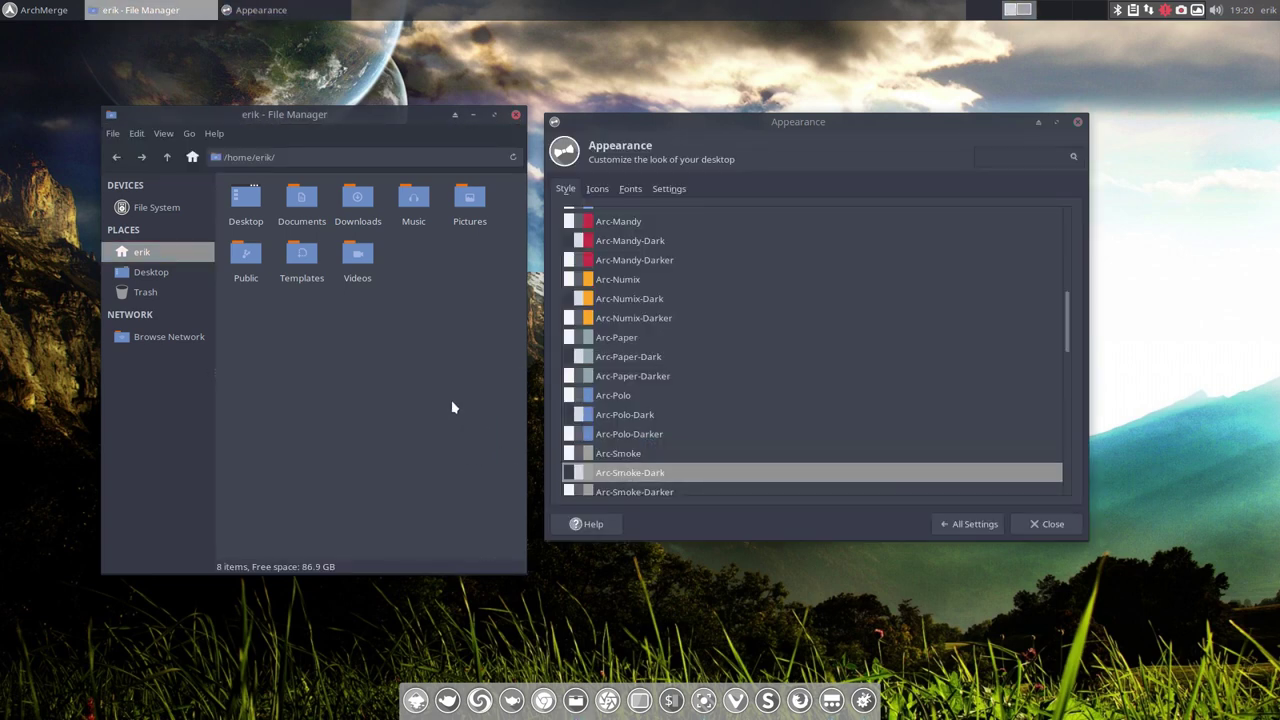
{"action": "scroll", "coordinate": [648, 420], "scroll_direction": "down", "scroll_amount": 3}
{"action": "left_click", "coordinate": [628, 359]}
{"action": "left_click", "coordinate": [412, 379]}
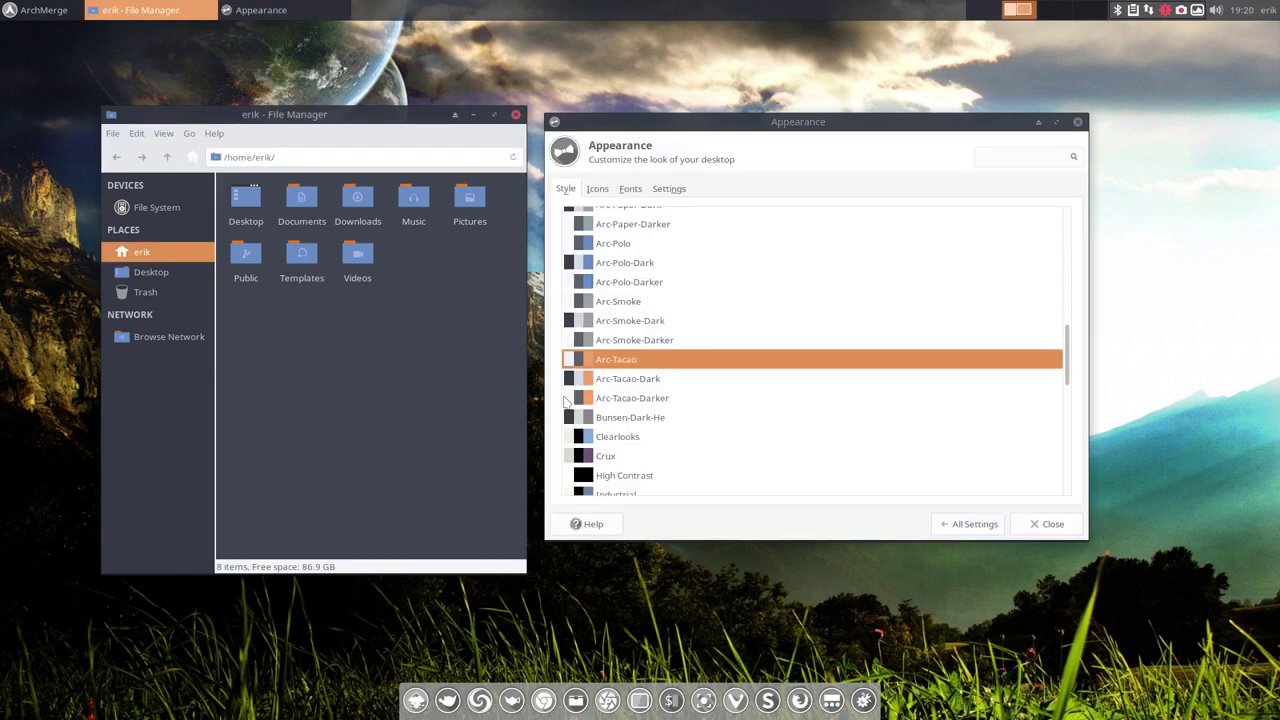
Try the Clearlooks, Bunsen-Dark-He, Crux and High Contrast styles.
{"action": "left_click", "coordinate": [615, 436]}
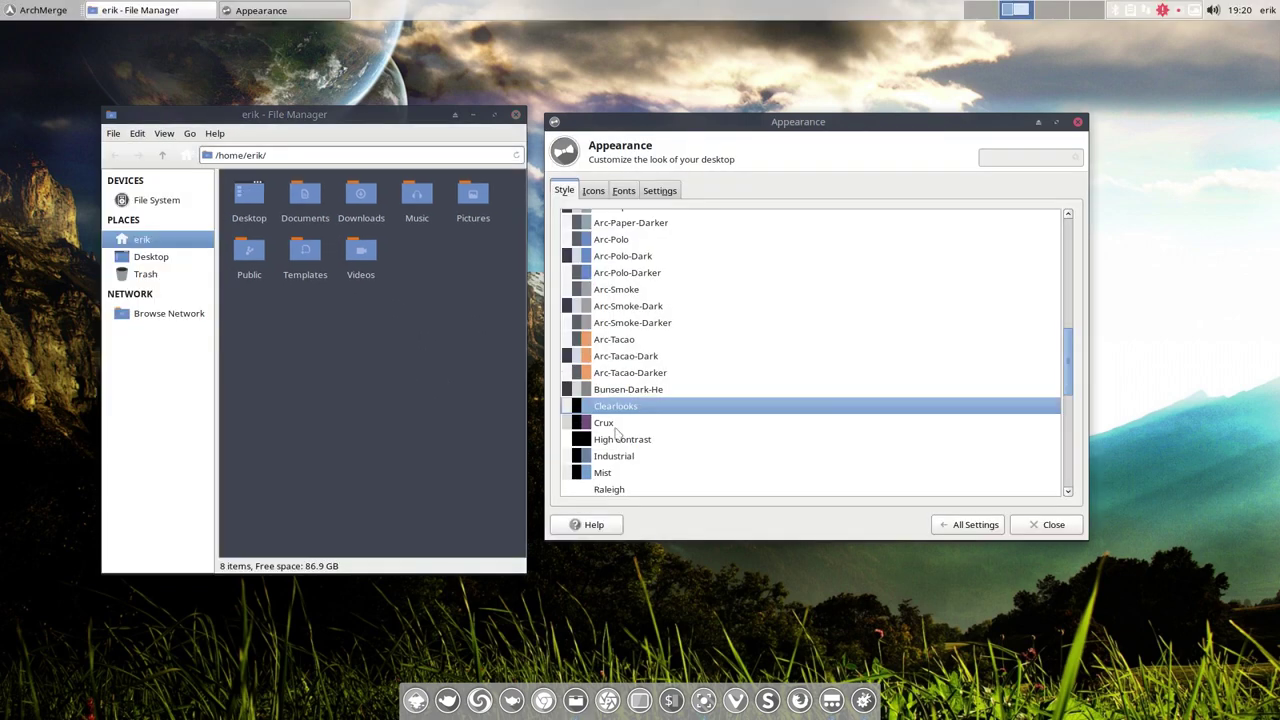
{"action": "left_click", "coordinate": [652, 391]}
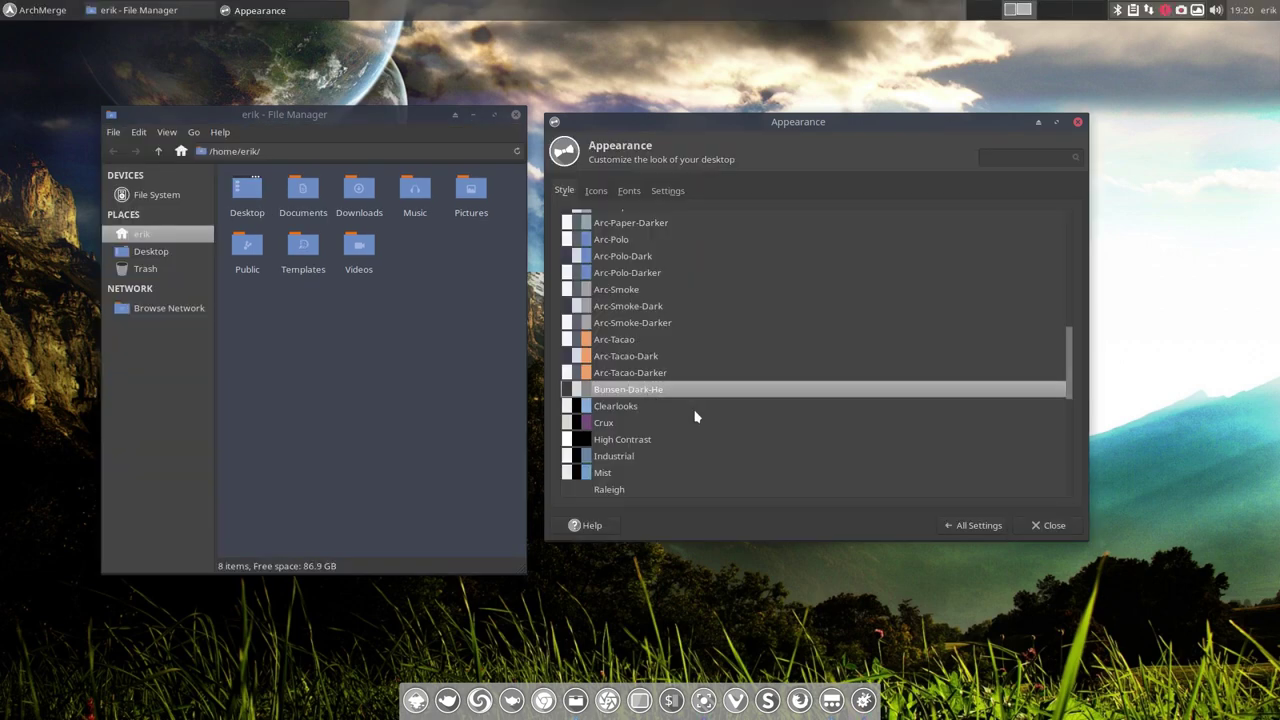
{"action": "left_click", "coordinate": [613, 408]}
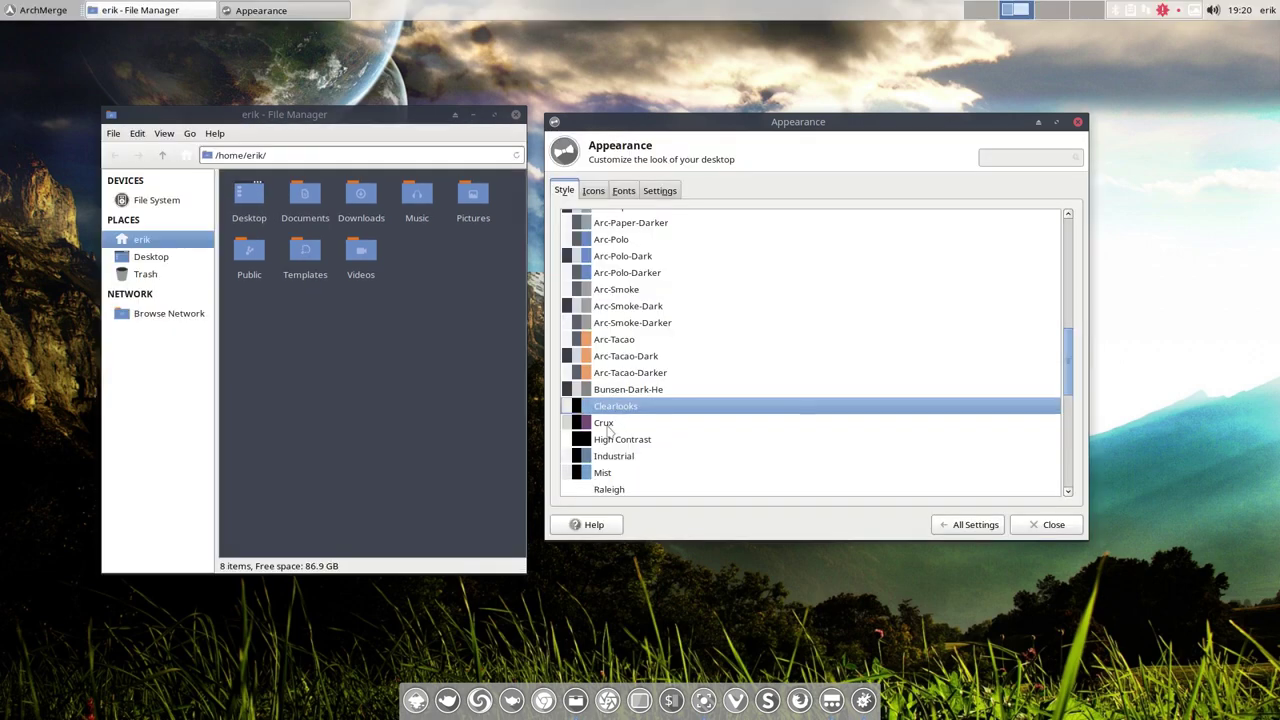
{"action": "left_click", "coordinate": [608, 425]}
{"action": "left_click", "coordinate": [622, 456]}
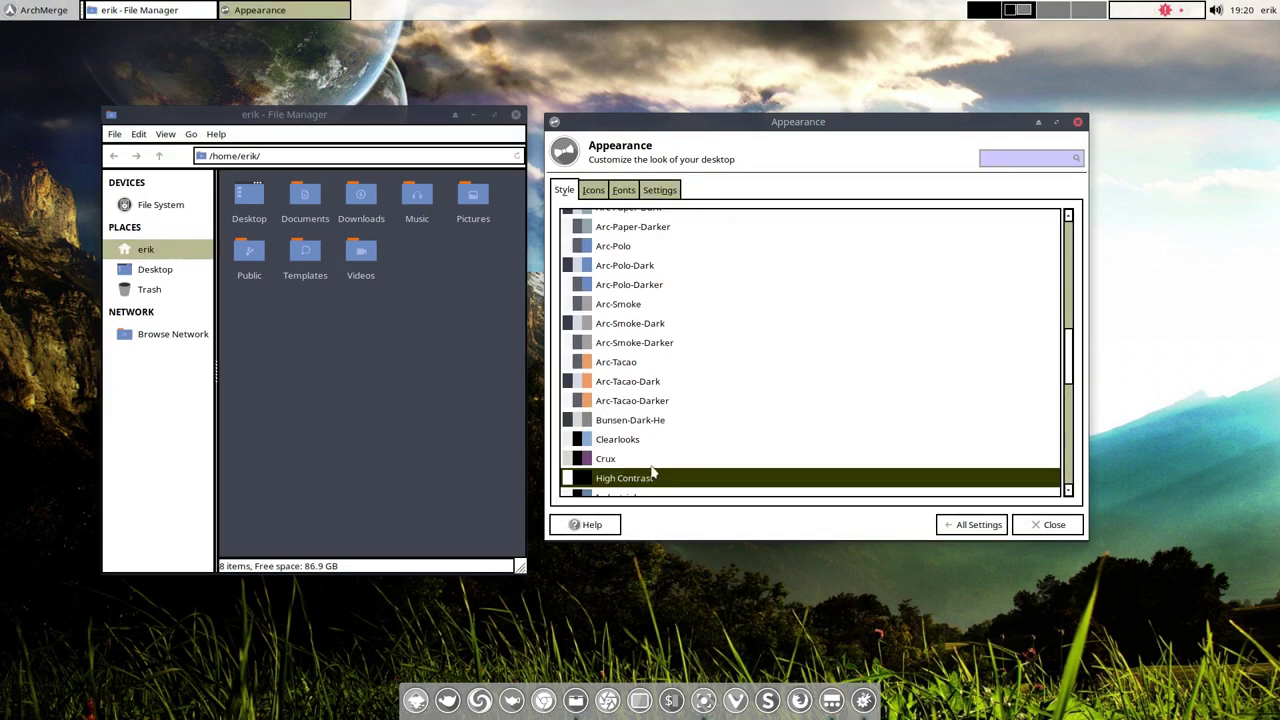
Try several styles further down the list after High Contrast, ending on Xfce-4.6.
{"action": "scroll", "coordinate": [652, 472], "scroll_direction": "down", "scroll_amount": 4}
{"action": "left_click", "coordinate": [610, 338]}
{"action": "left_click", "coordinate": [612, 374]}
{"action": "left_click", "coordinate": [622, 441]}
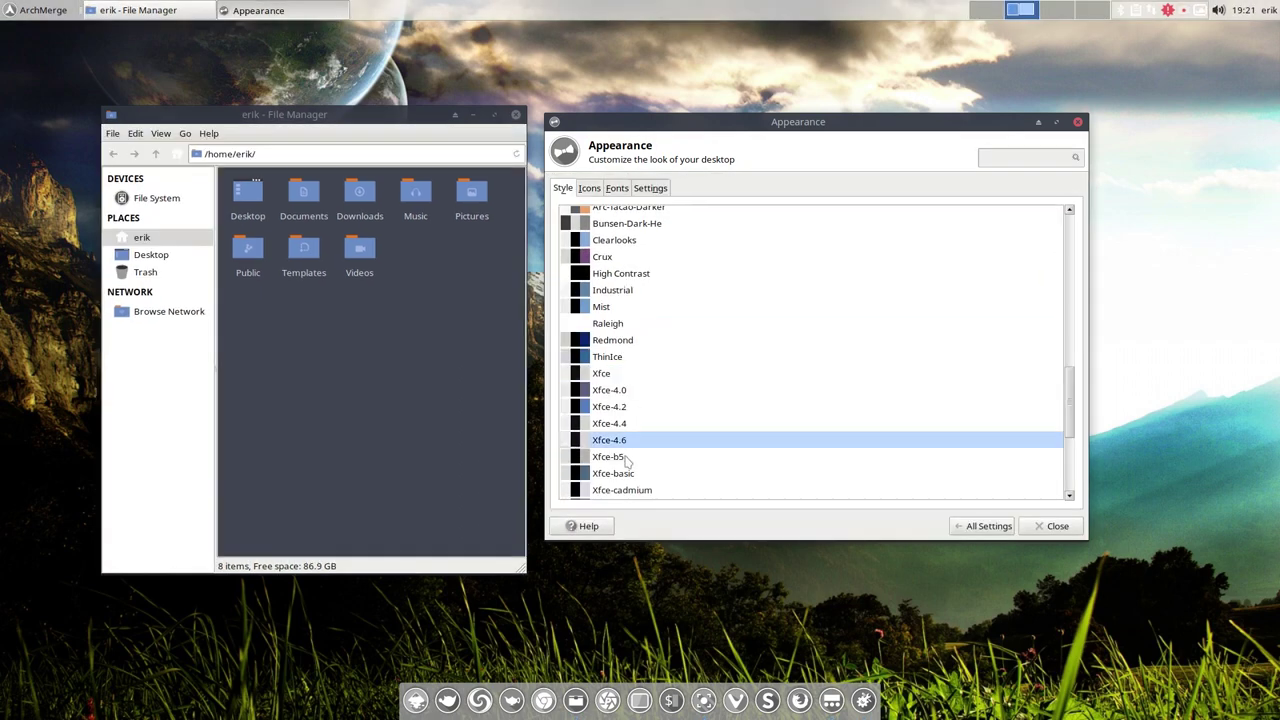
Try the Xfce-dawn, Xfce-flat and Xfce-light styles.
{"action": "scroll", "coordinate": [626, 457], "scroll_direction": "down", "scroll_amount": 3}
{"action": "left_click", "coordinate": [618, 372]}
{"action": "left_click", "coordinate": [607, 405]}
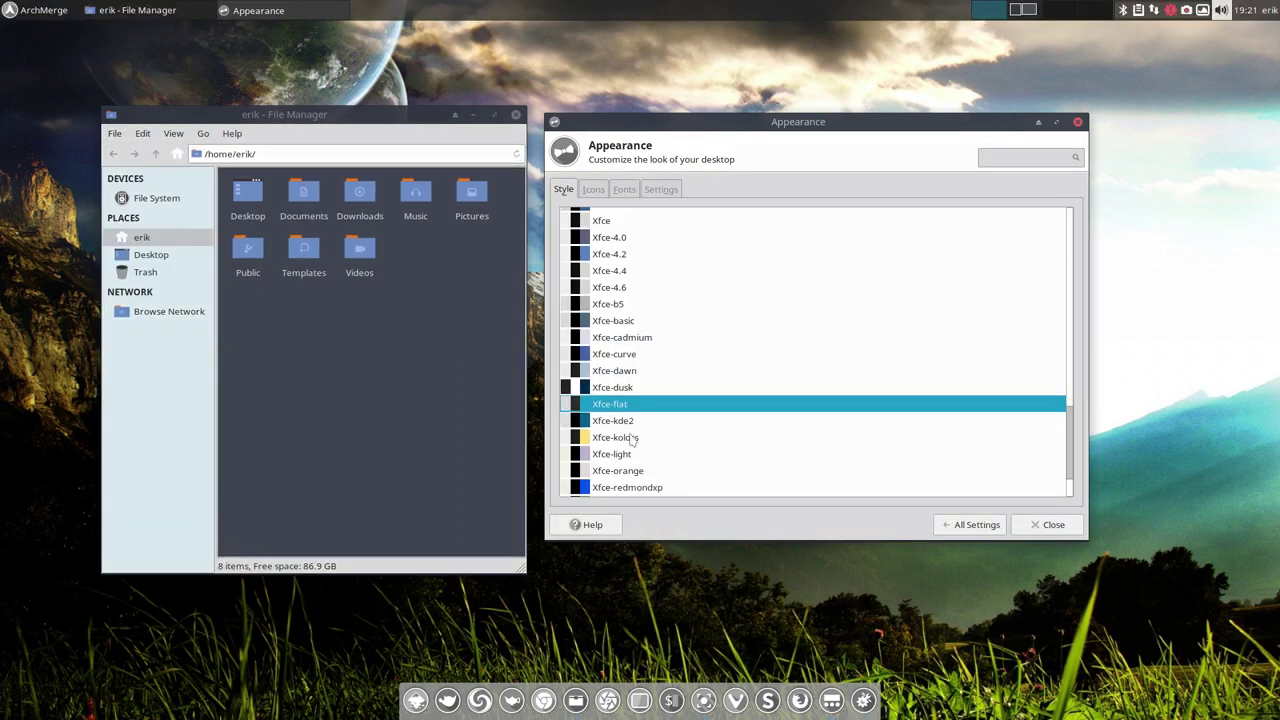
{"action": "scroll", "coordinate": [632, 440], "scroll_direction": "down", "scroll_amount": 3}
{"action": "left_click", "coordinate": [608, 390]}
{"action": "scroll", "coordinate": [610, 398], "scroll_direction": "down", "scroll_amount": 1}
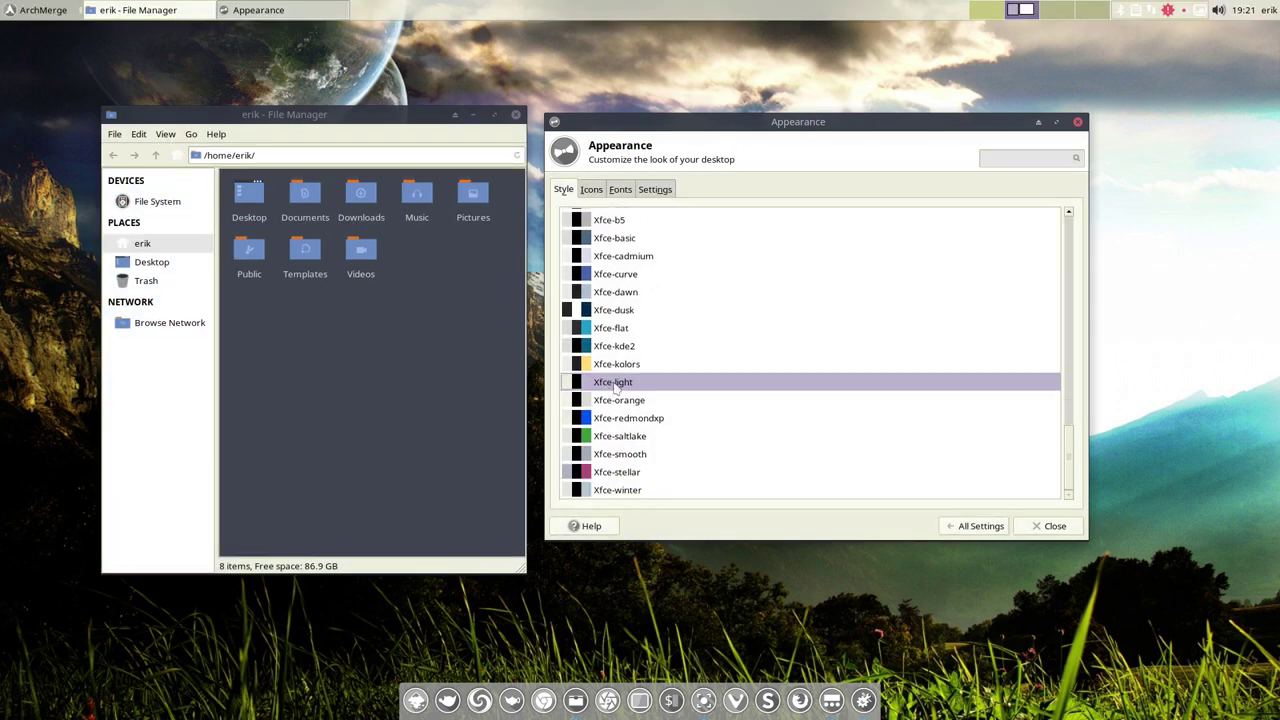
Try the Xfce-orange, Xfce-redmondxp and Xfce-stellar styles.
{"action": "left_click", "coordinate": [619, 401]}
{"action": "left_click", "coordinate": [625, 419]}
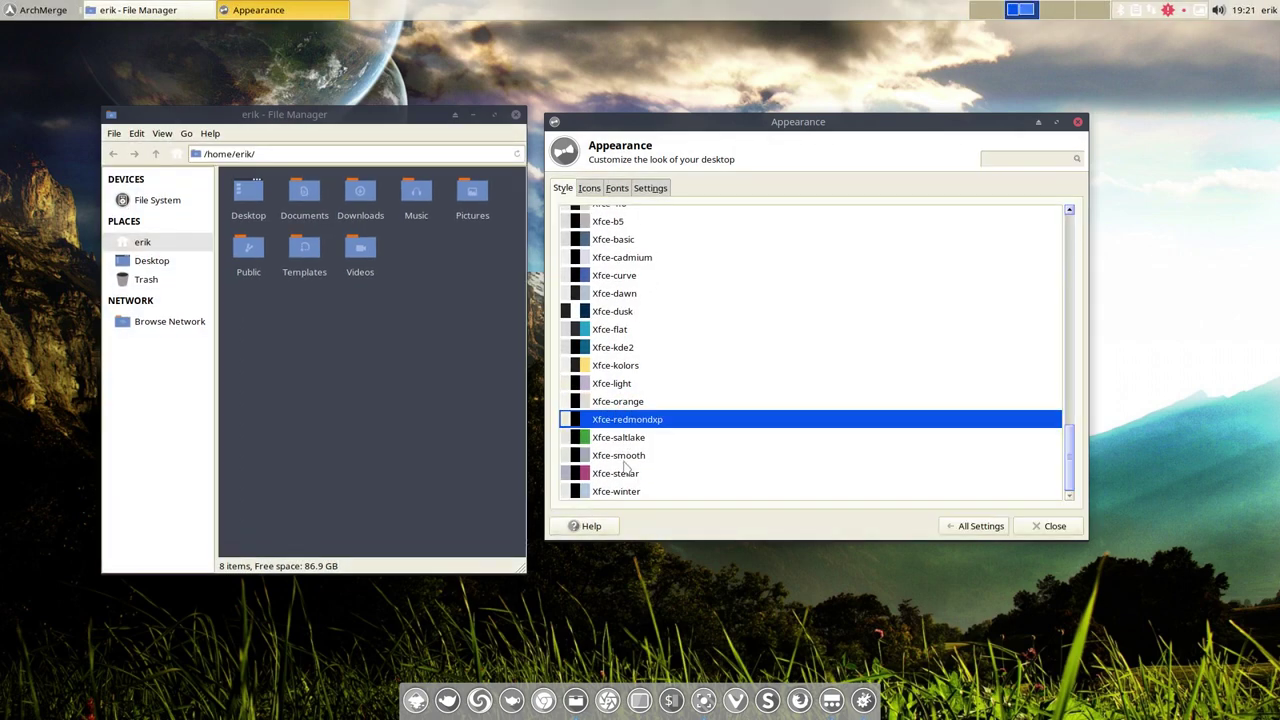
{"action": "left_click", "coordinate": [625, 471]}
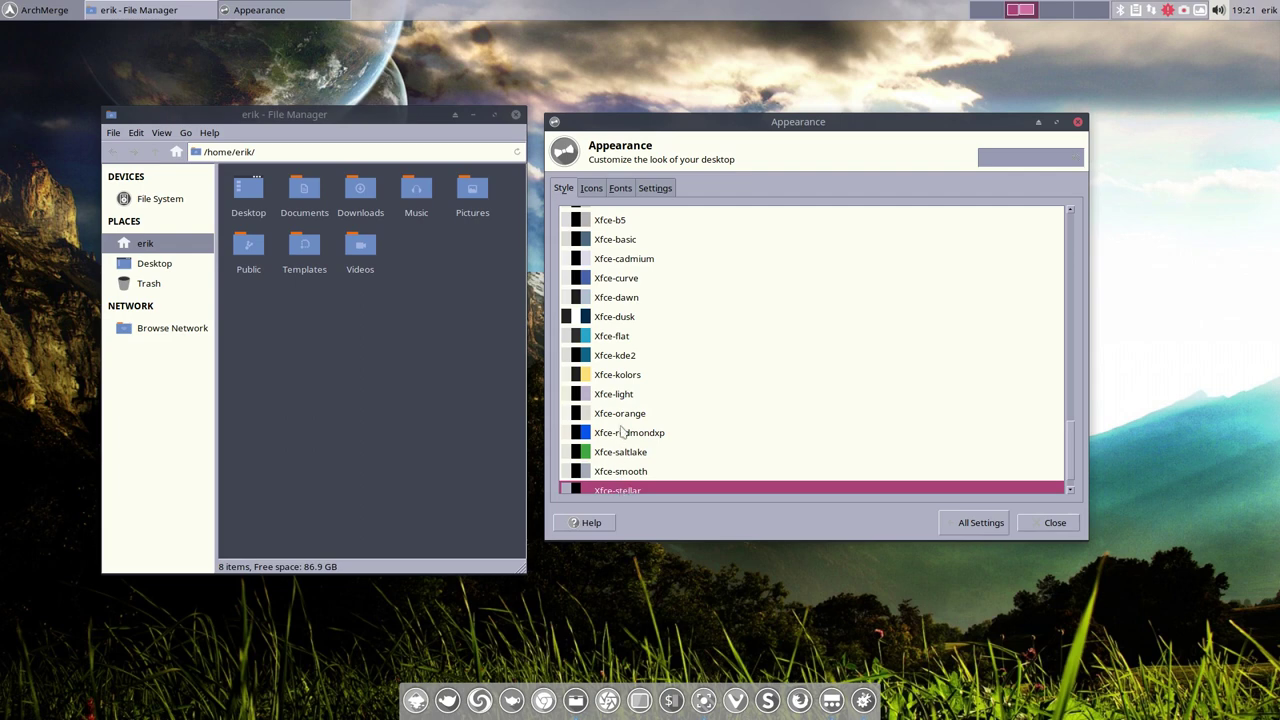
Go back to the Arc family and try the Arc, Arc-Dark and Arc-Froly-Dark styles.
{"action": "left_click", "coordinate": [606, 258]}
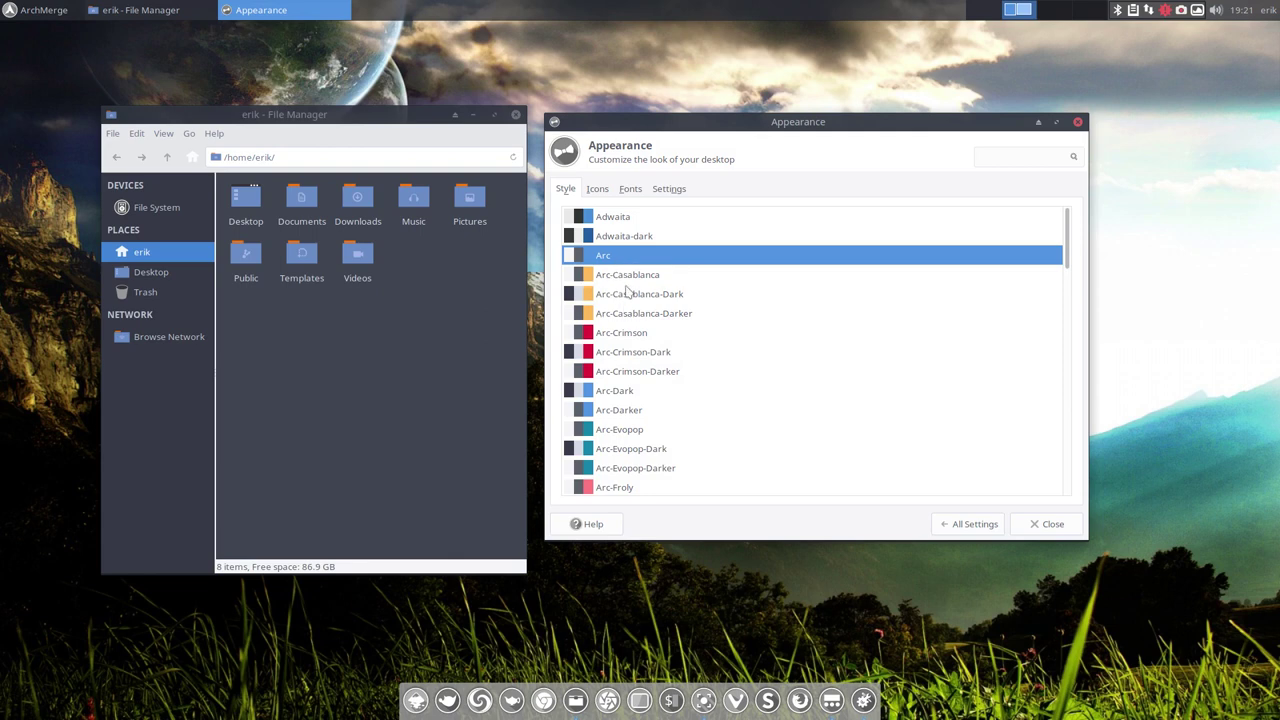
{"action": "left_click", "coordinate": [629, 394]}
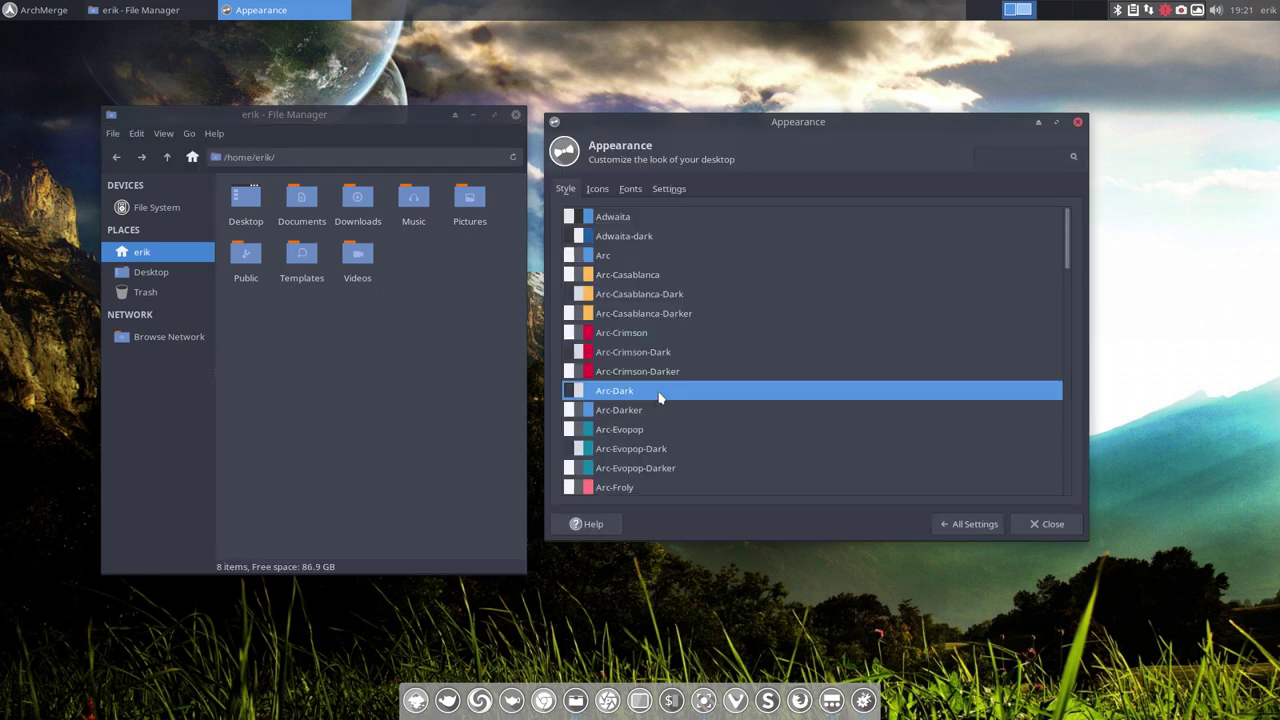
{"action": "scroll", "coordinate": [659, 397], "scroll_direction": "down", "scroll_amount": 2}
{"action": "left_click", "coordinate": [735, 432]}
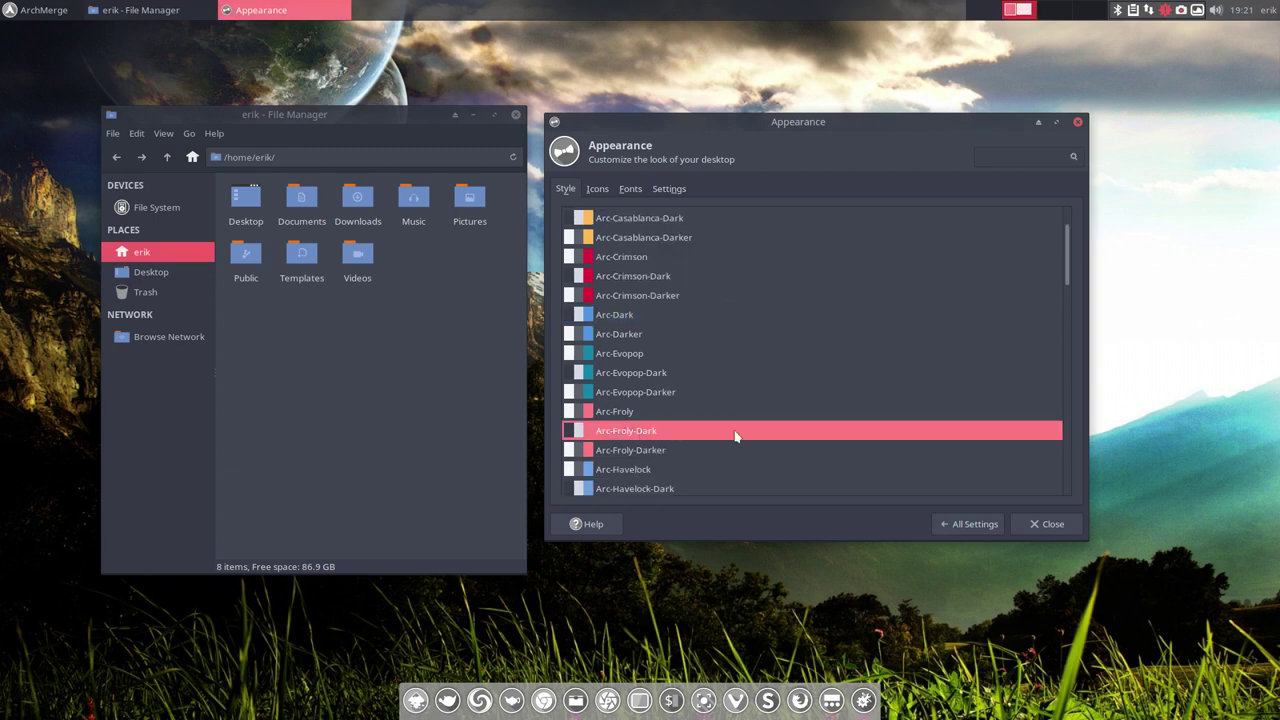
Try the Arc-Havelock-Dark style, then apply Arc-Mandy-Dark.
{"action": "scroll", "coordinate": [692, 449], "scroll_direction": "down", "scroll_amount": 2}
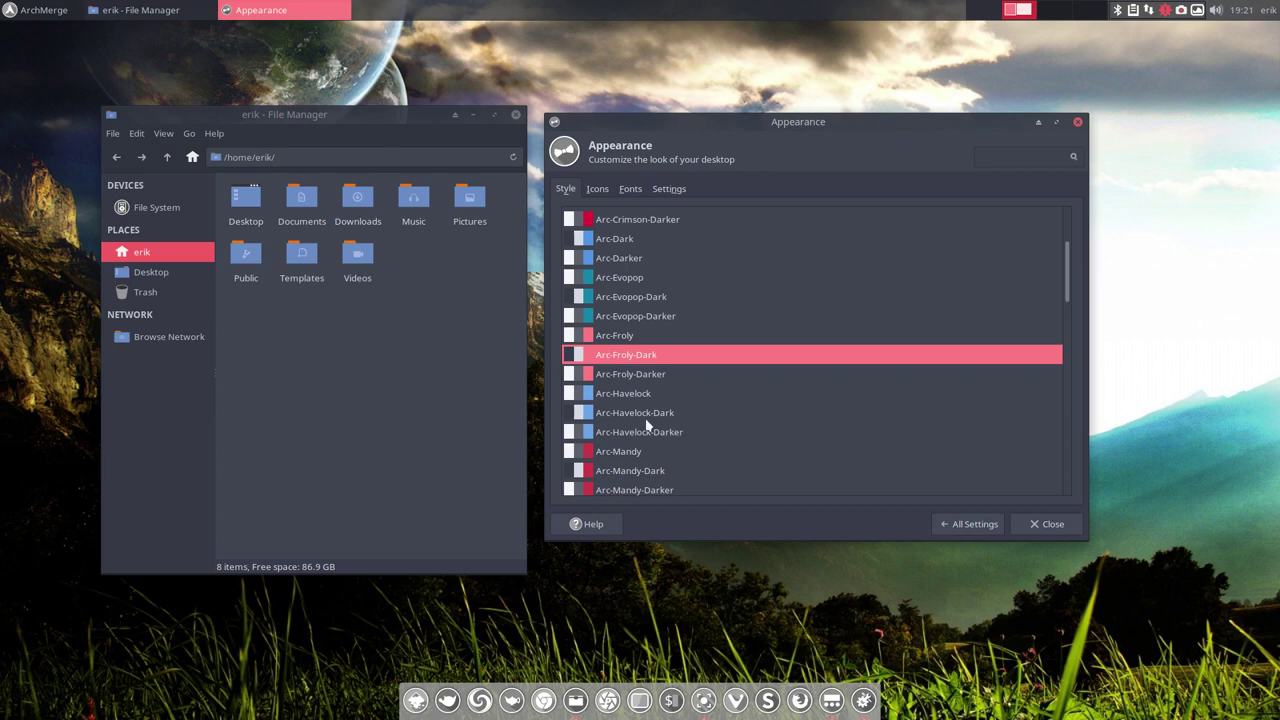
{"action": "left_click", "coordinate": [646, 421]}
{"action": "scroll", "coordinate": [688, 451], "scroll_direction": "down", "scroll_amount": 1}
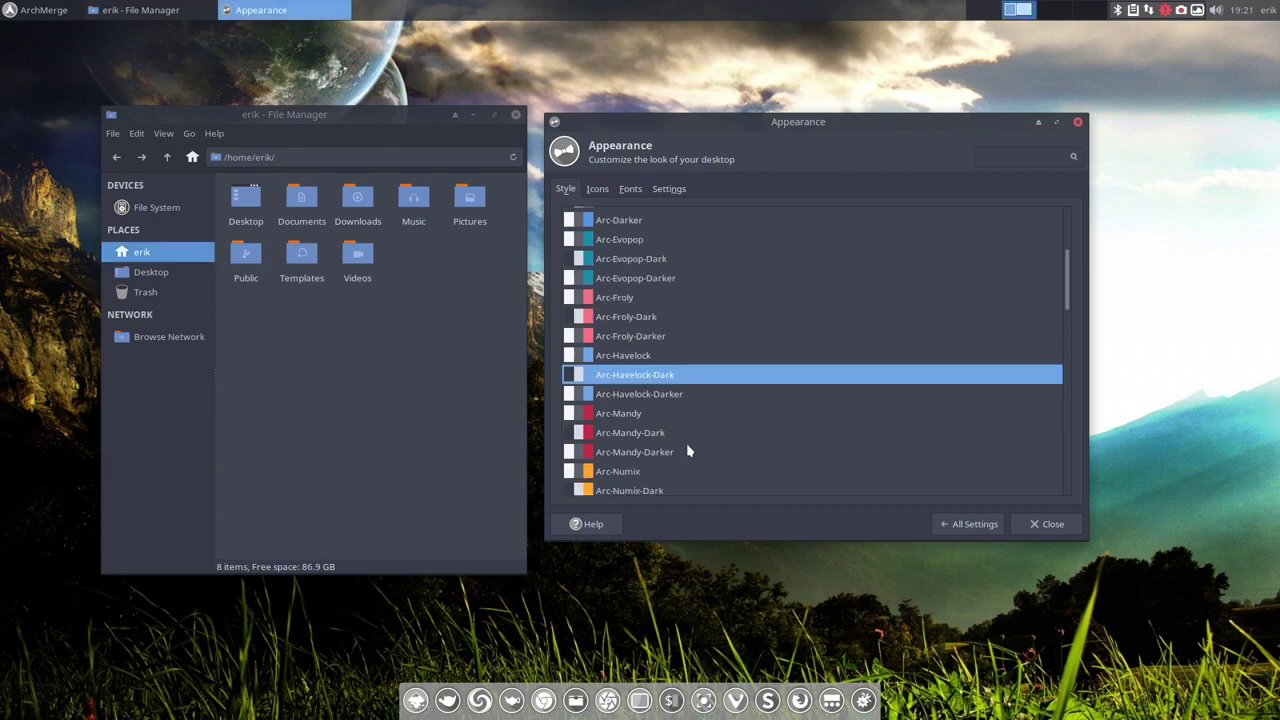
{"action": "left_click", "coordinate": [735, 434]}
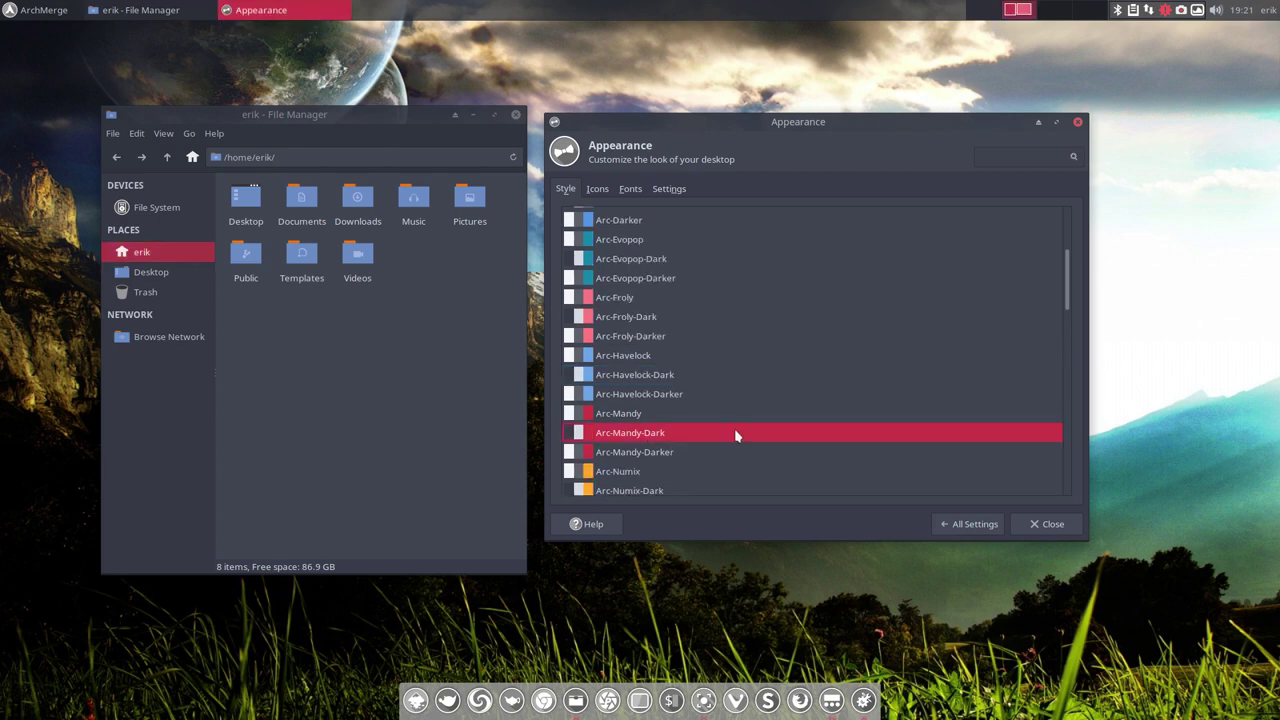
Show the icon themes with the Appearance window moved clear of the file manager, and try Adwaita and Arc.
{"action": "left_click", "coordinate": [597, 189]}
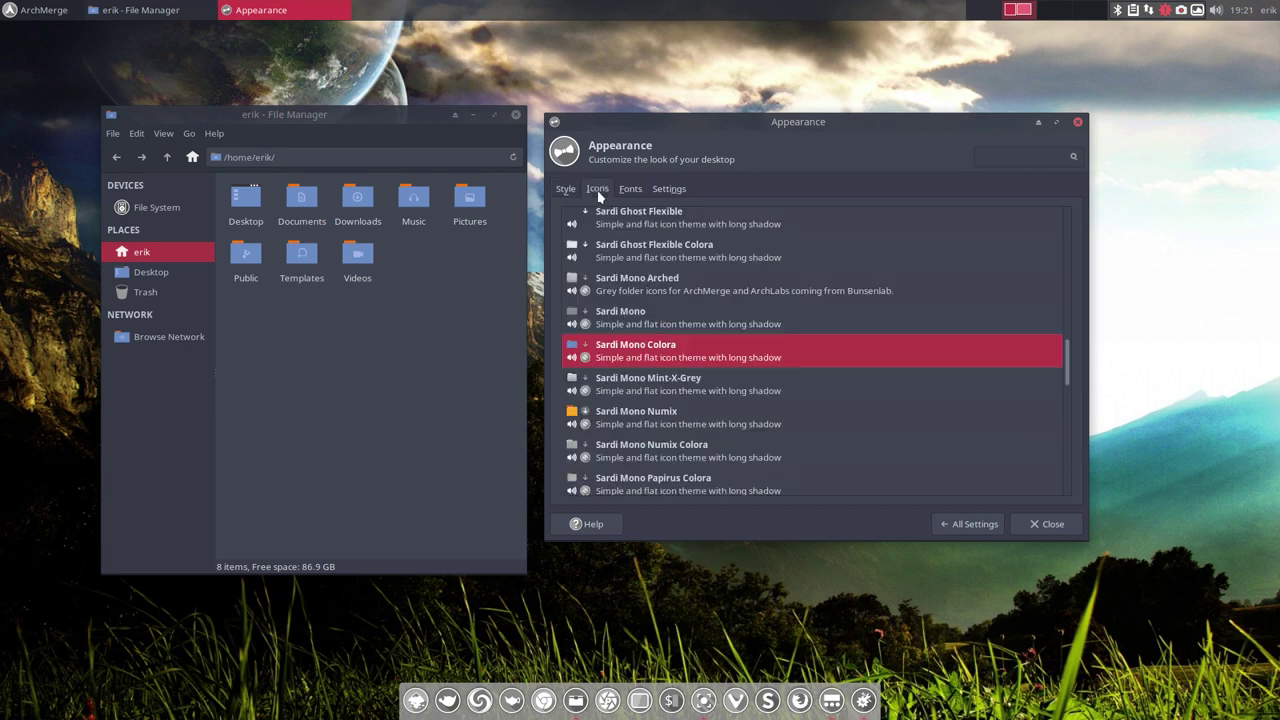
{"action": "left_click_drag", "start_coordinate": [778, 136], "coordinate": [861, 131]}
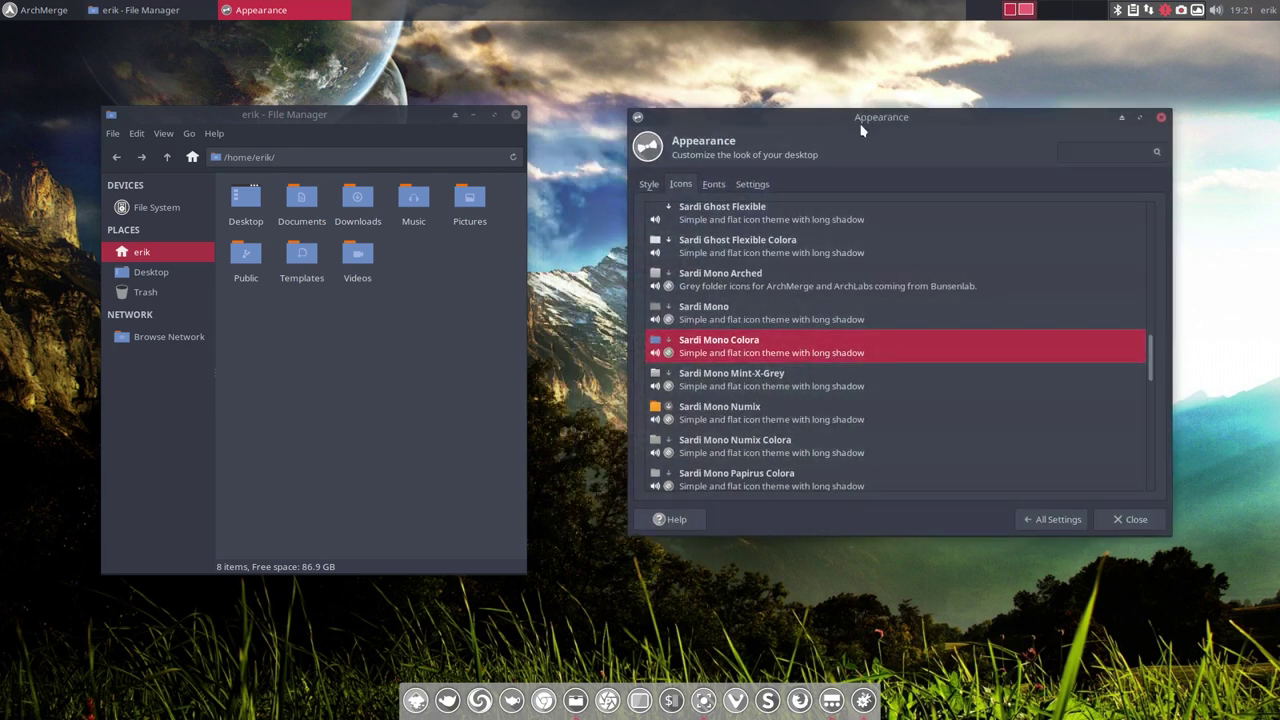
{"action": "scroll", "coordinate": [807, 269], "scroll_direction": "up", "scroll_amount": 15}
{"action": "left_click", "coordinate": [713, 225]}
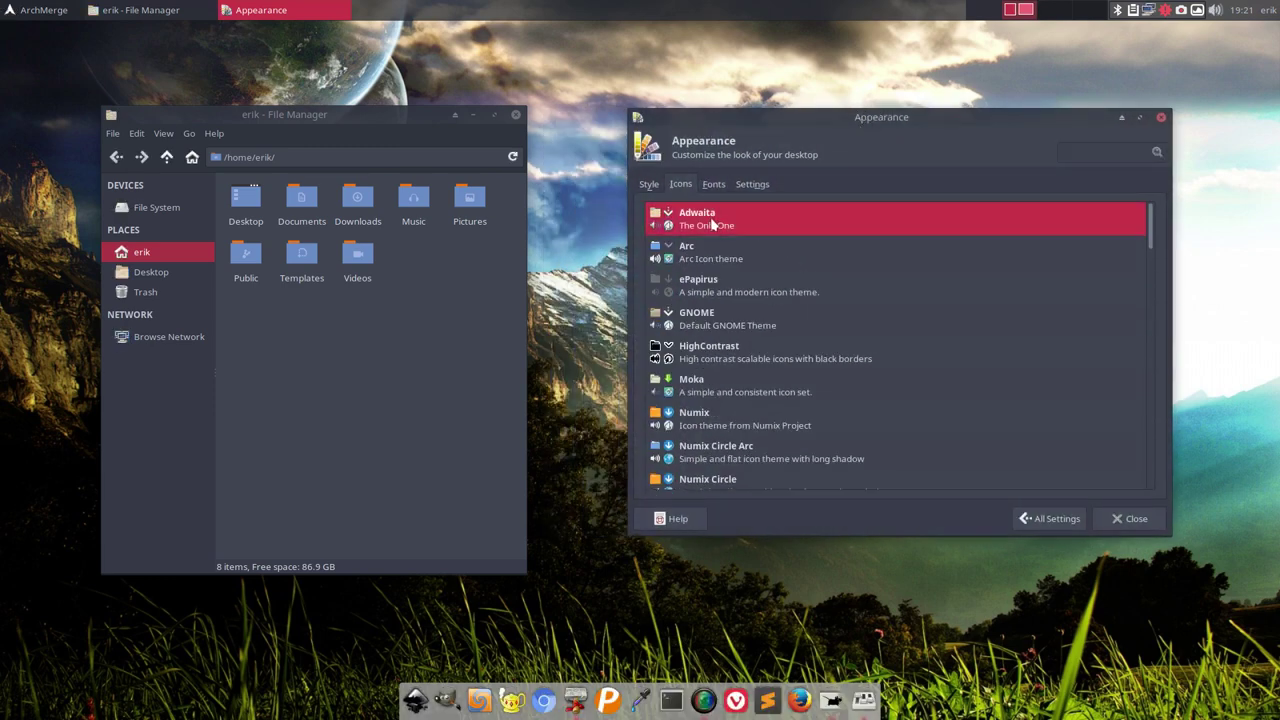
{"action": "left_click", "coordinate": [775, 258]}
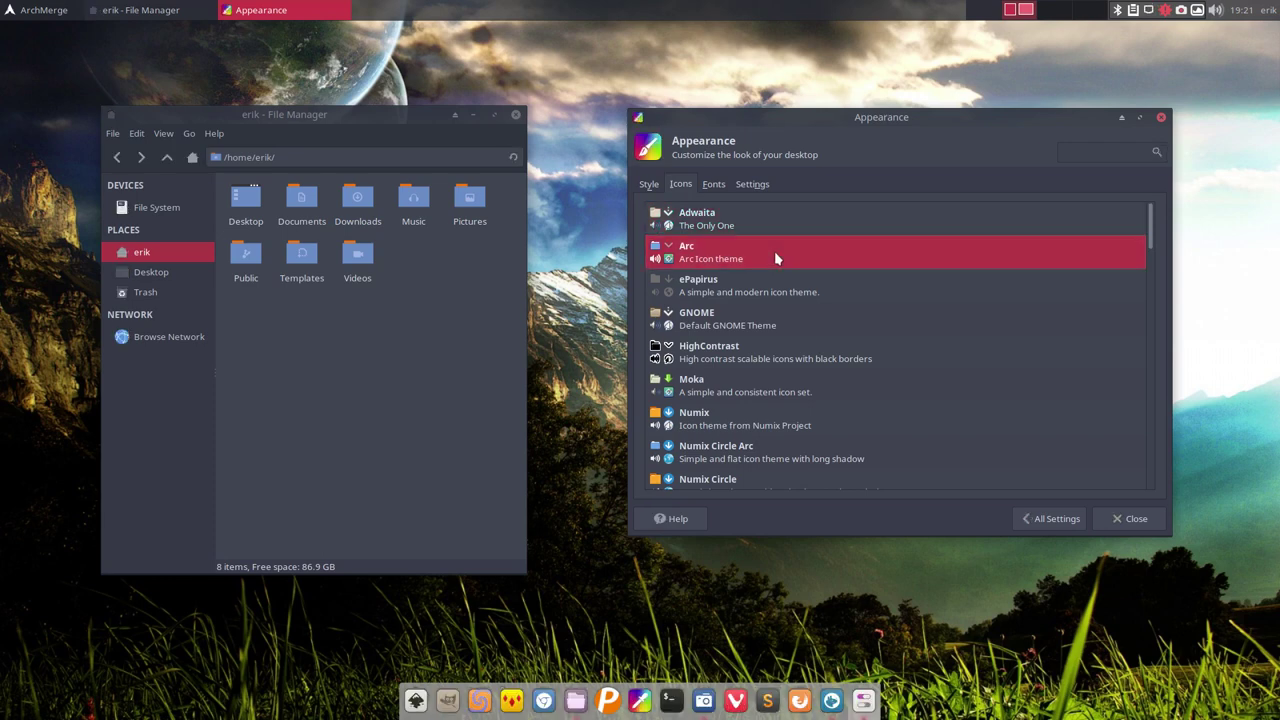
Try the ePapirus icon theme and move the file manager window closer to the Appearance window.
{"action": "left_click", "coordinate": [736, 299]}
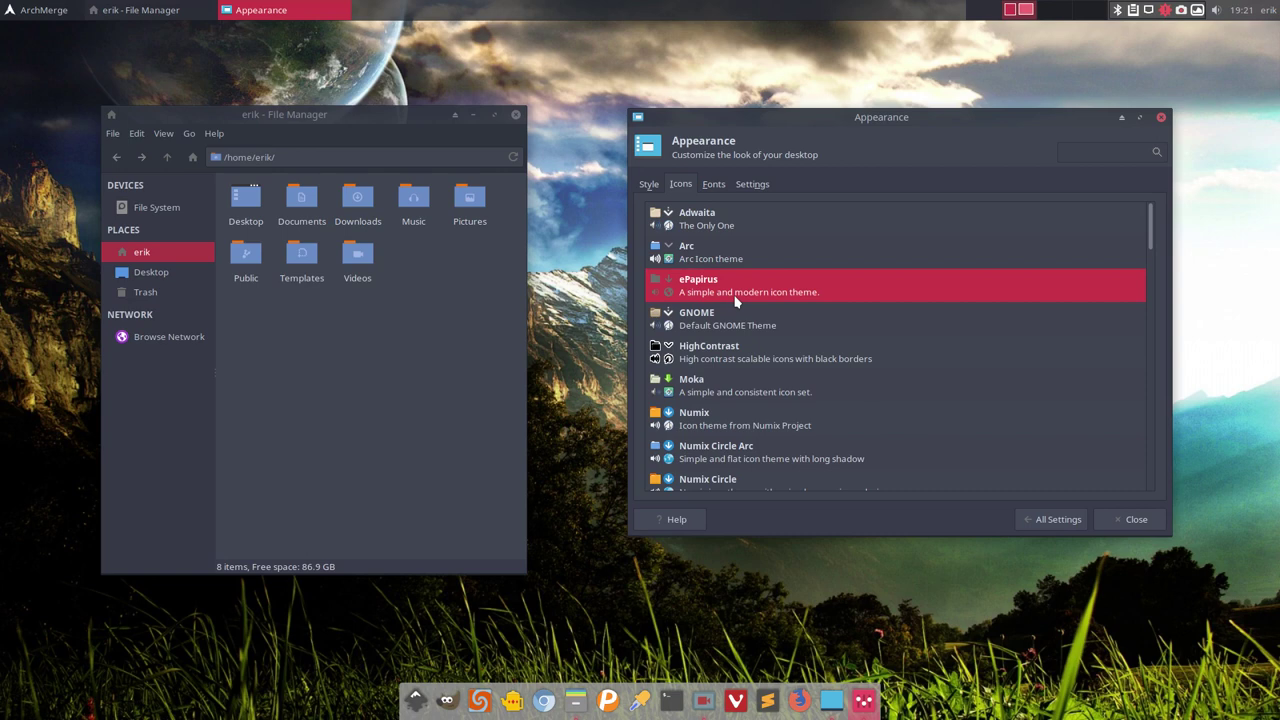
{"action": "left_click", "coordinate": [476, 312]}
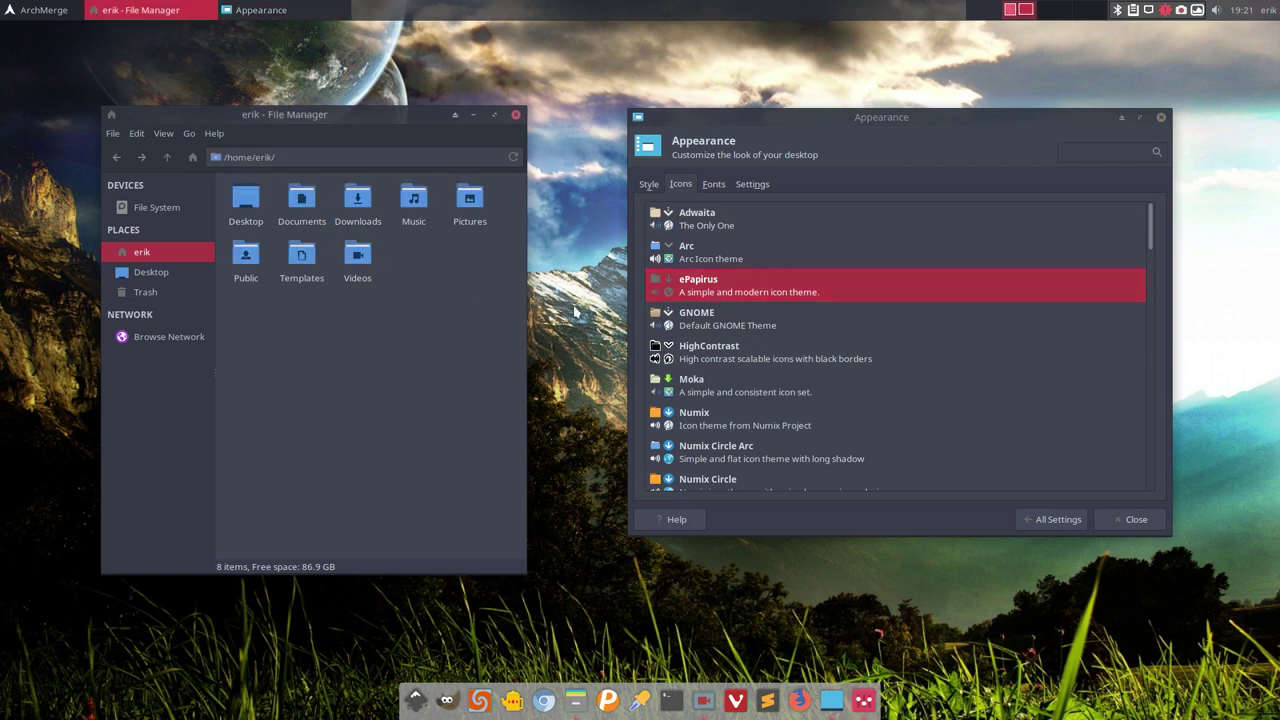
{"action": "left_click_drag", "start_coordinate": [362, 116], "coordinate": [448, 111]}
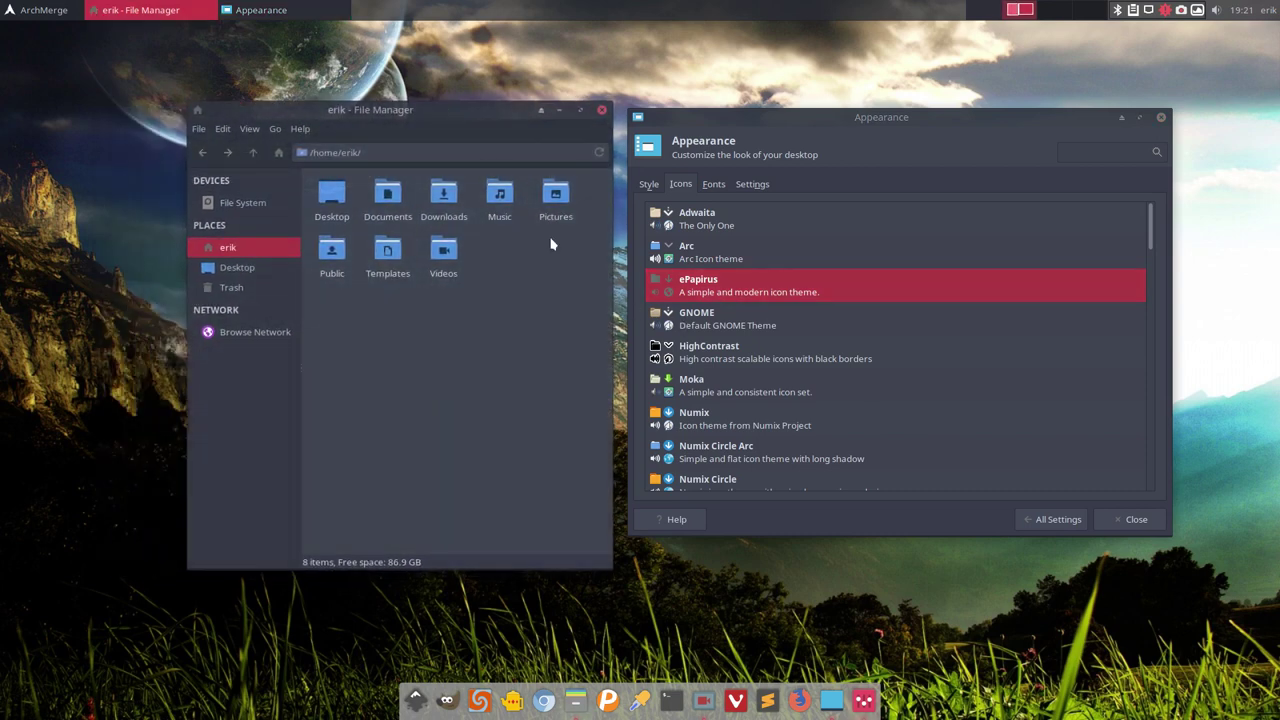
Try the GNOME, HighContrast and Moka icon themes.
{"action": "left_click", "coordinate": [688, 318]}
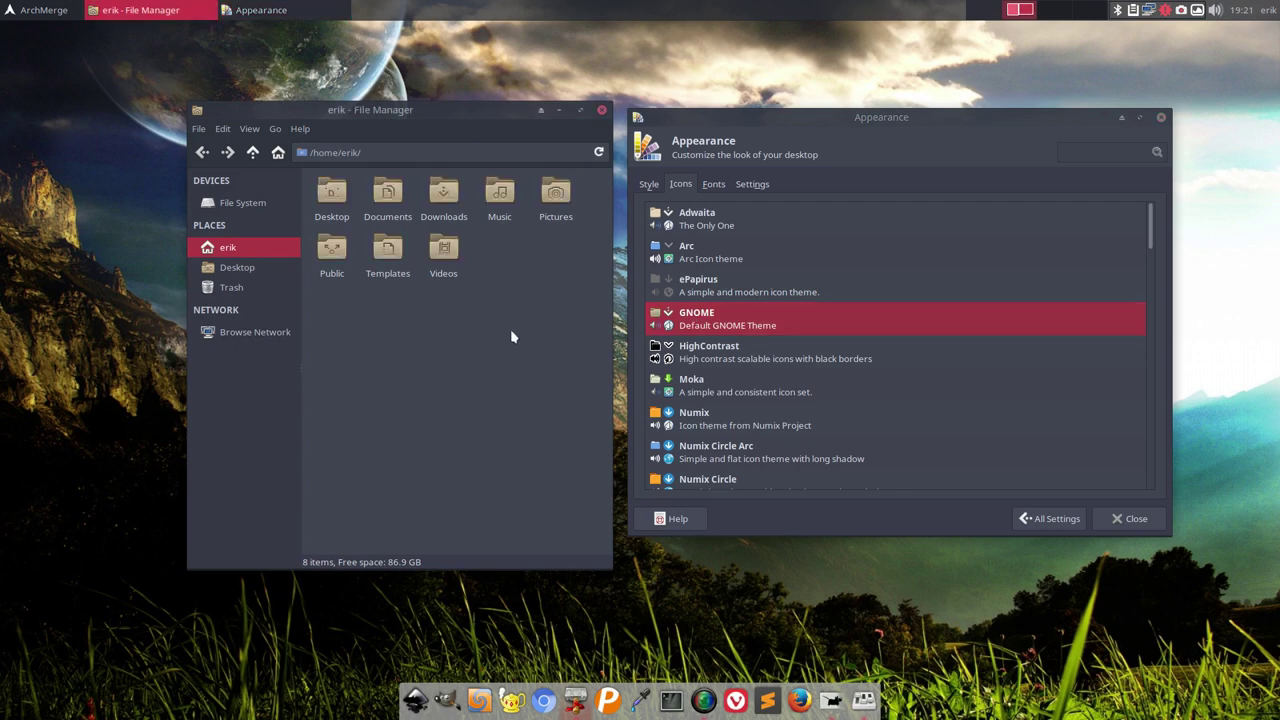
{"action": "left_click", "coordinate": [735, 358]}
{"action": "left_click", "coordinate": [700, 386]}
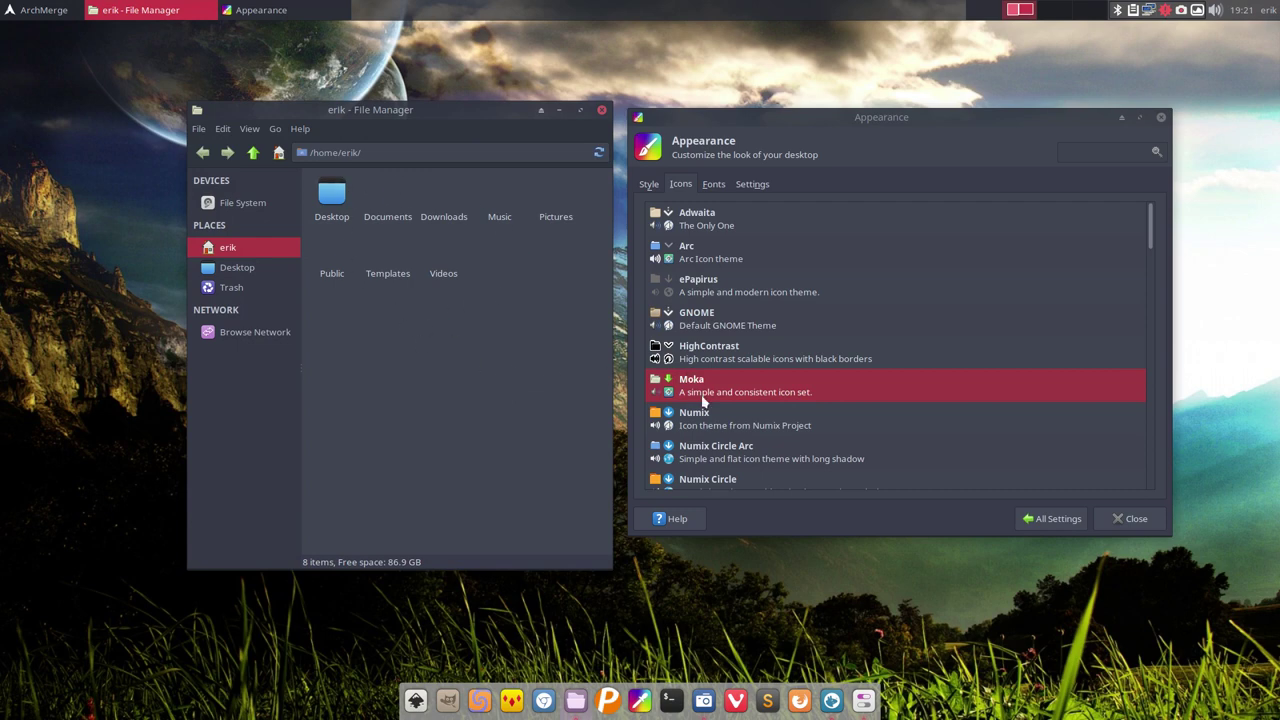
Try the Numix, Numix Circle Arc and Numix Circle icon themes.
{"action": "scroll", "coordinate": [703, 400], "scroll_direction": "down", "scroll_amount": 2}
{"action": "left_click", "coordinate": [688, 345]}
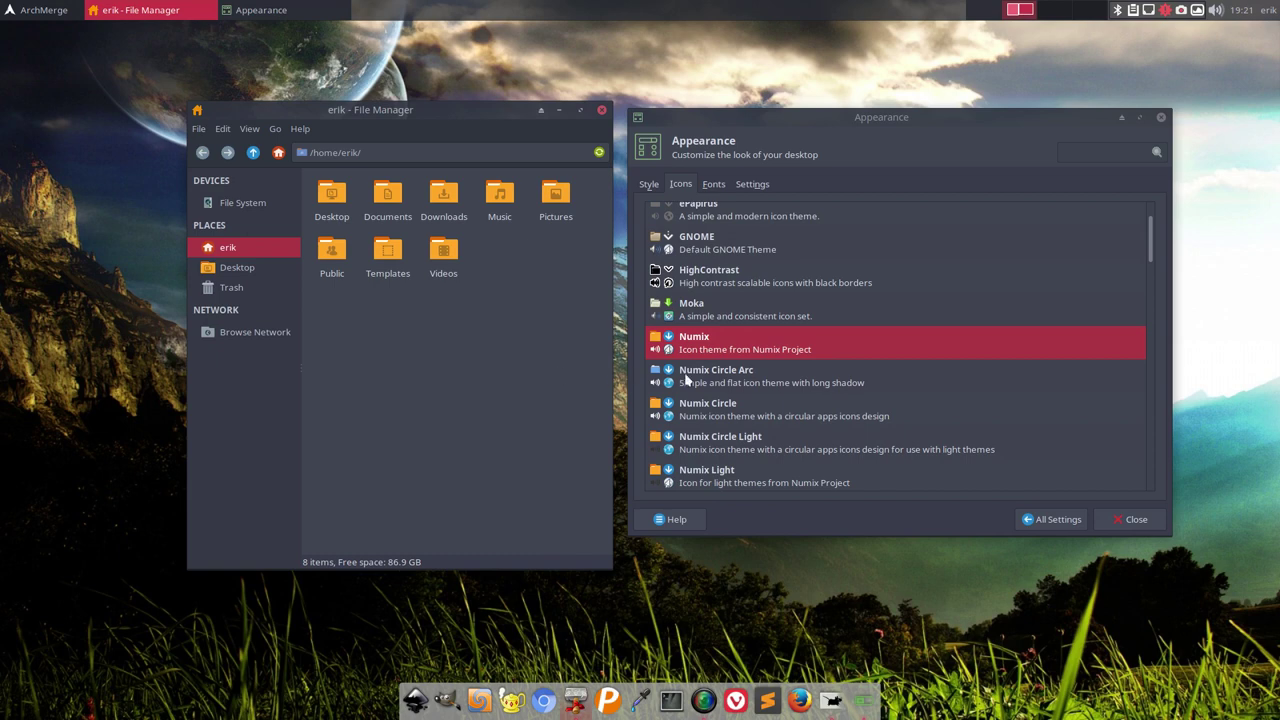
{"action": "left_click", "coordinate": [686, 378]}
{"action": "key", "text": "Down"}
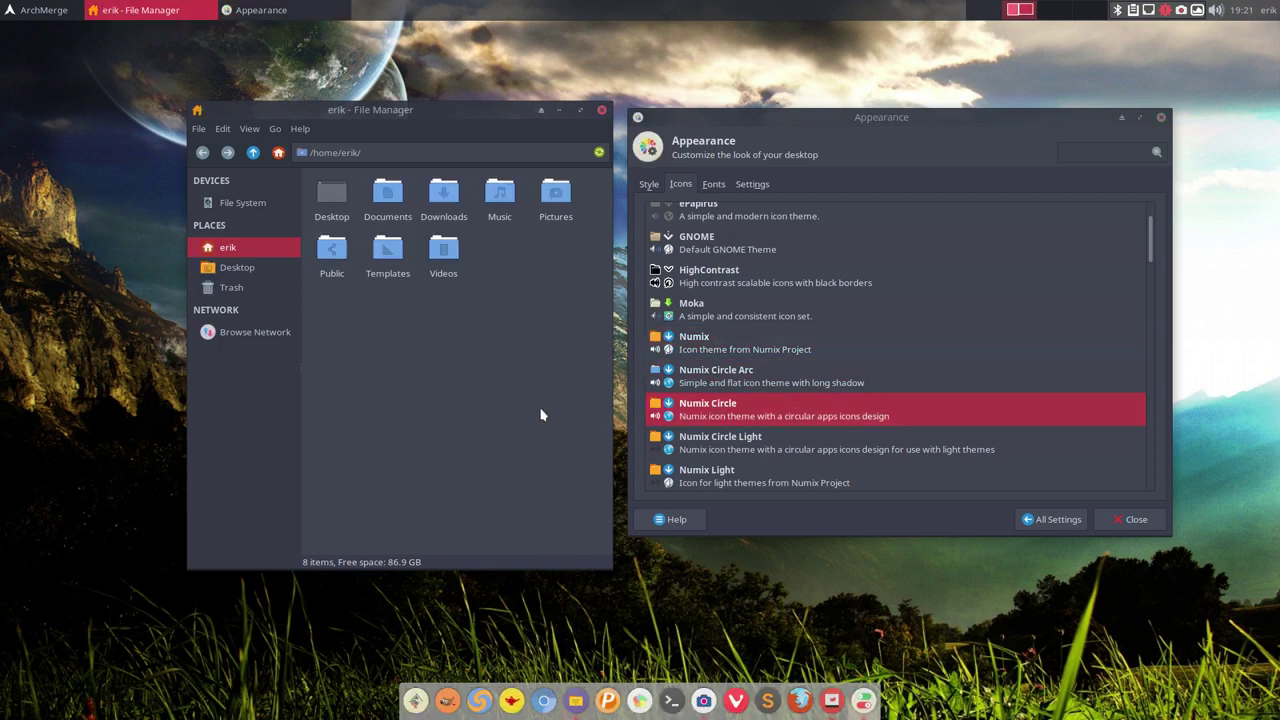
Switch back and forth between the workspaces to examine the desktop with the Numix Circle icons, ending on the workspace with the open windows.
{"action": "key", "text": "ctrl+alt+Right"}
{"action": "key", "text": "ctrl+alt+Left"}
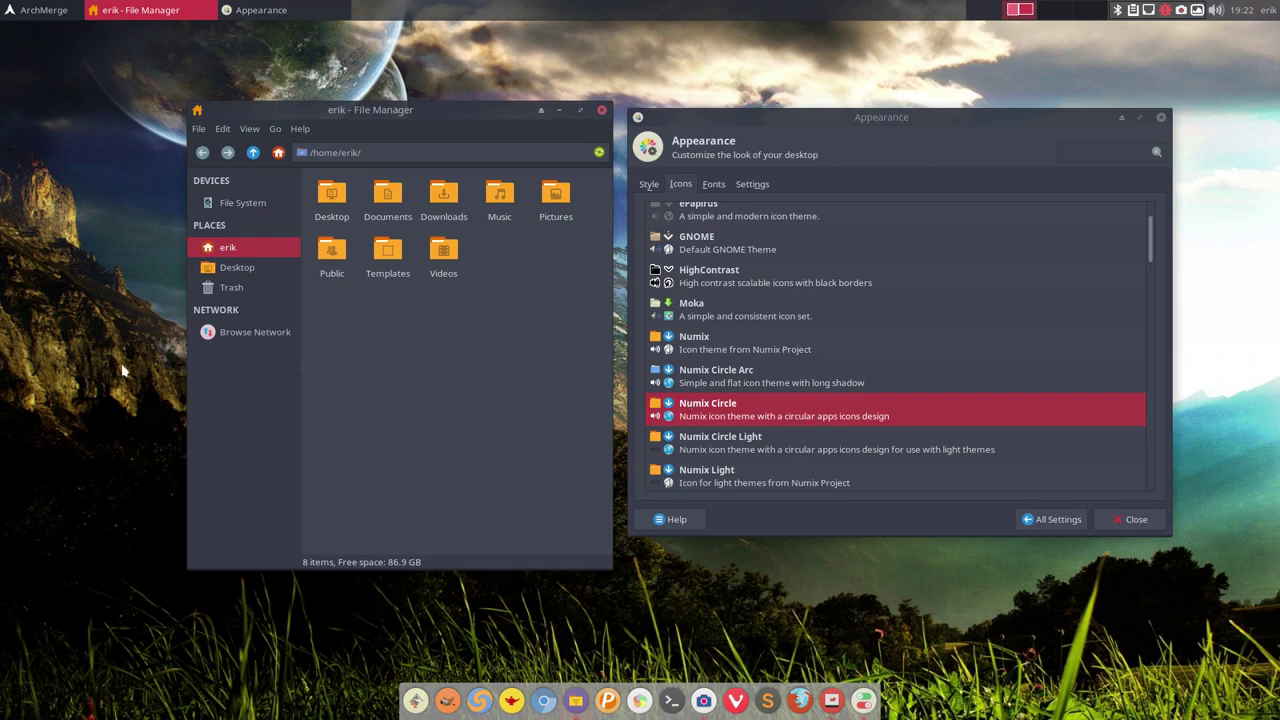
{"action": "key", "text": "ctrl+alt+Right"}
{"action": "key", "text": "ctrl+alt+Left"}
{"action": "key", "text": "ctrl+alt+Right"}
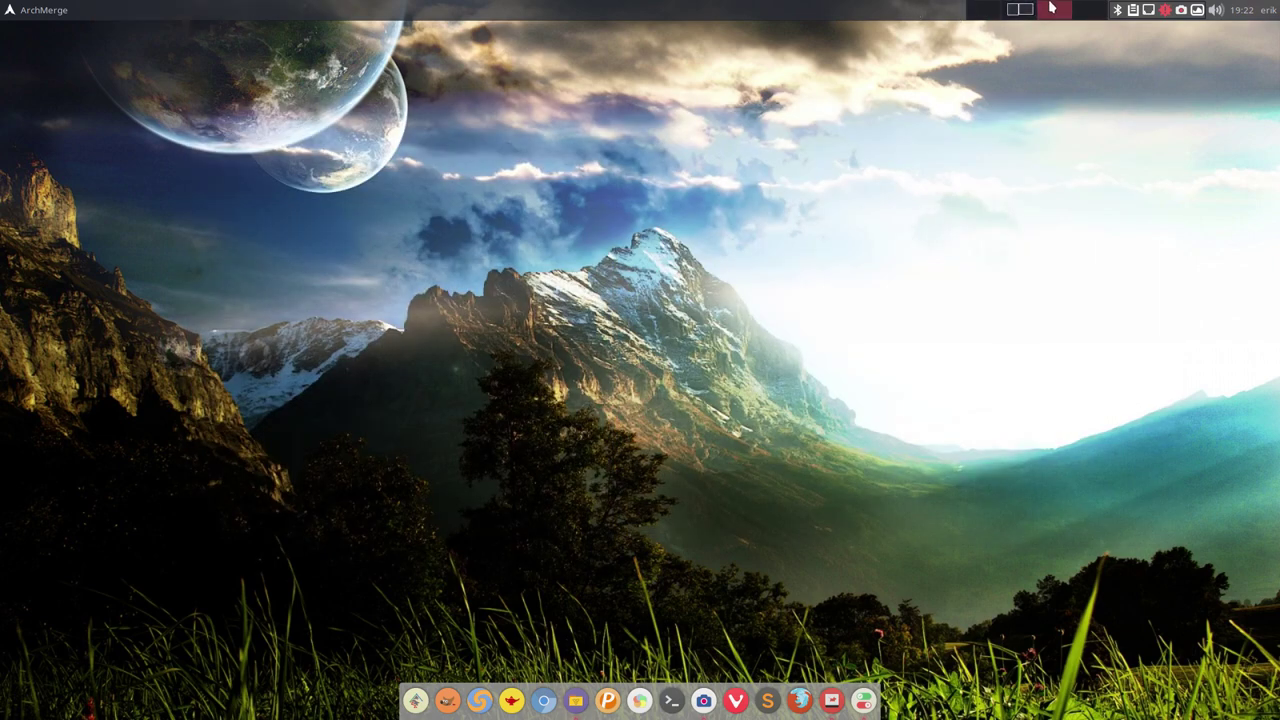
{"action": "left_click", "coordinate": [1020, 10]}
{"action": "left_click", "coordinate": [984, 10]}
{"action": "key", "text": "ctrl+alt+Left"}
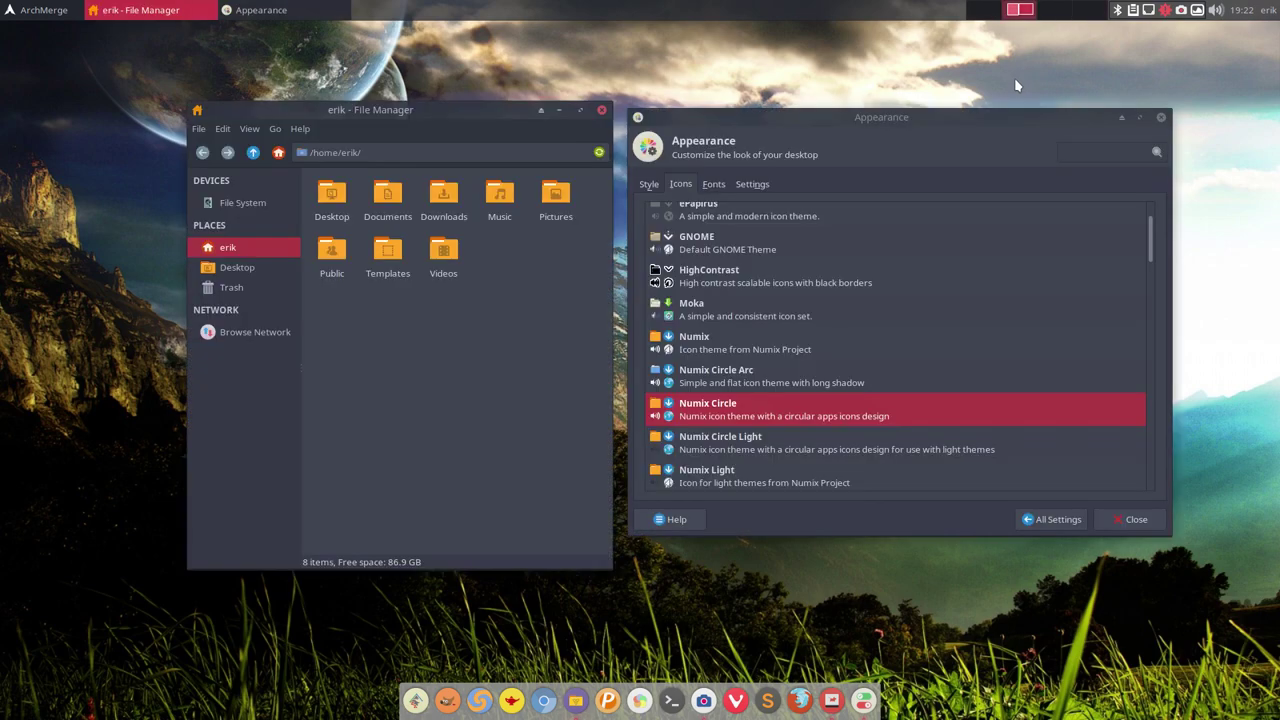
{"action": "key", "text": "ctrl+alt+Right"}
{"action": "key", "text": "ctrl+alt+Left"}
Try the Numix Circle Light and Numix Light icon themes and the Papirus, Papirus-Dark and Papirus-Light variants.
{"action": "left_click", "coordinate": [715, 447]}
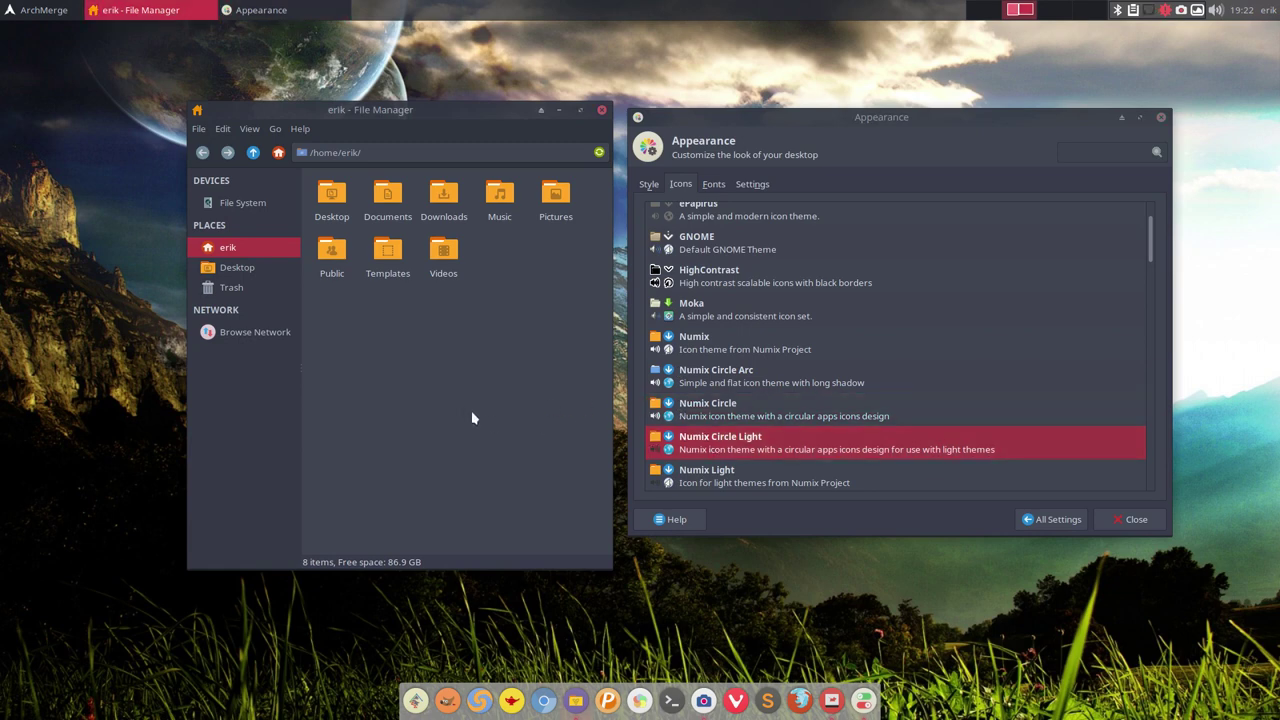
{"action": "left_click", "coordinate": [701, 478]}
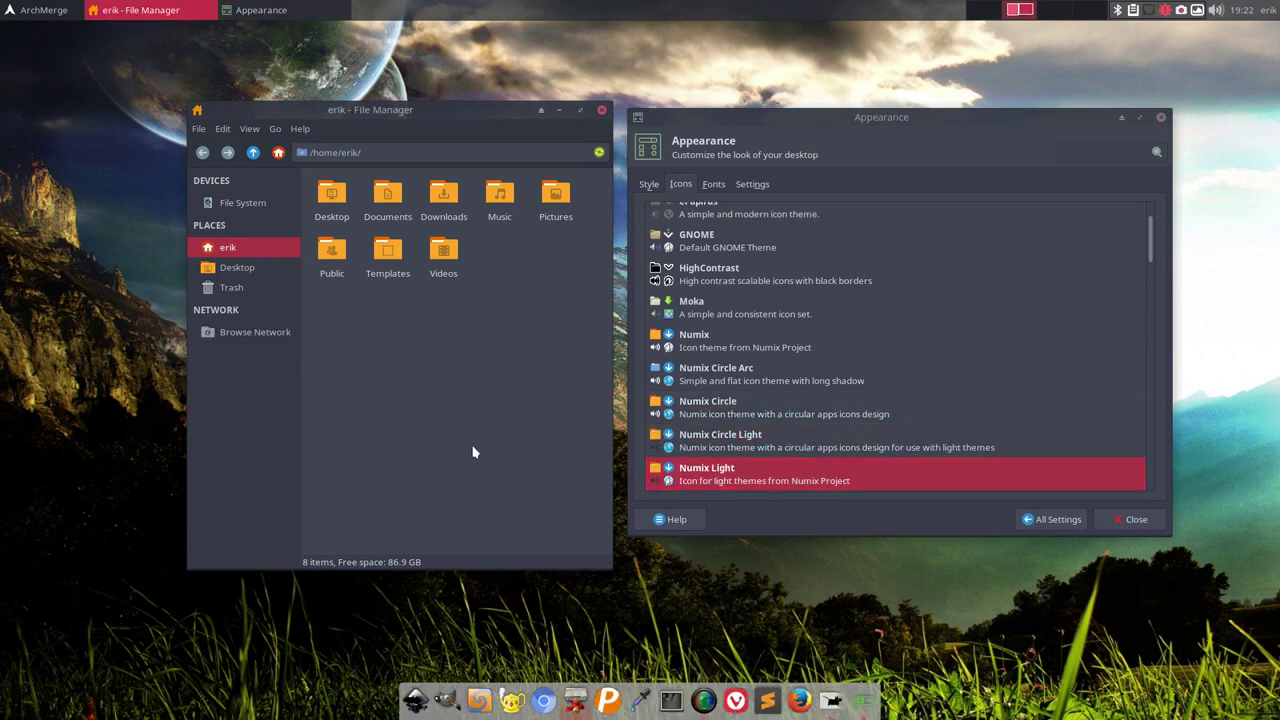
{"action": "scroll", "coordinate": [723, 447], "scroll_direction": "down", "scroll_amount": 5}
{"action": "left_click", "coordinate": [718, 332]}
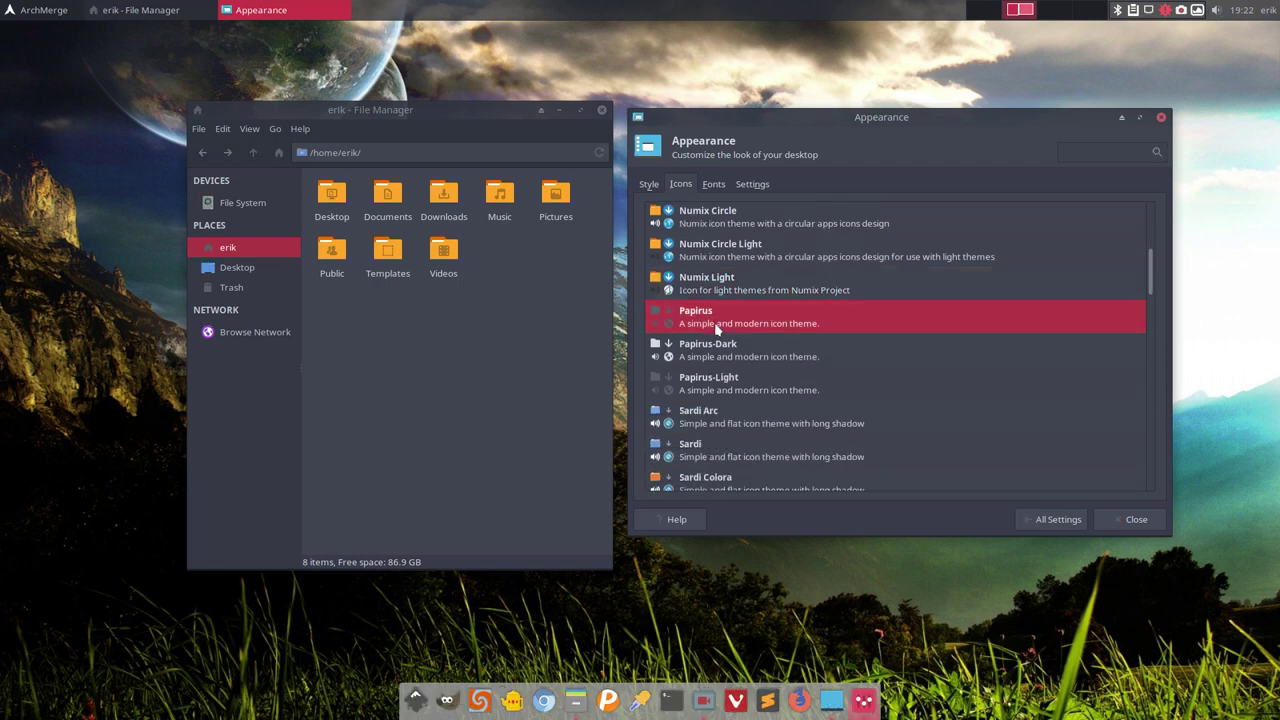
{"action": "left_click", "coordinate": [700, 350]}
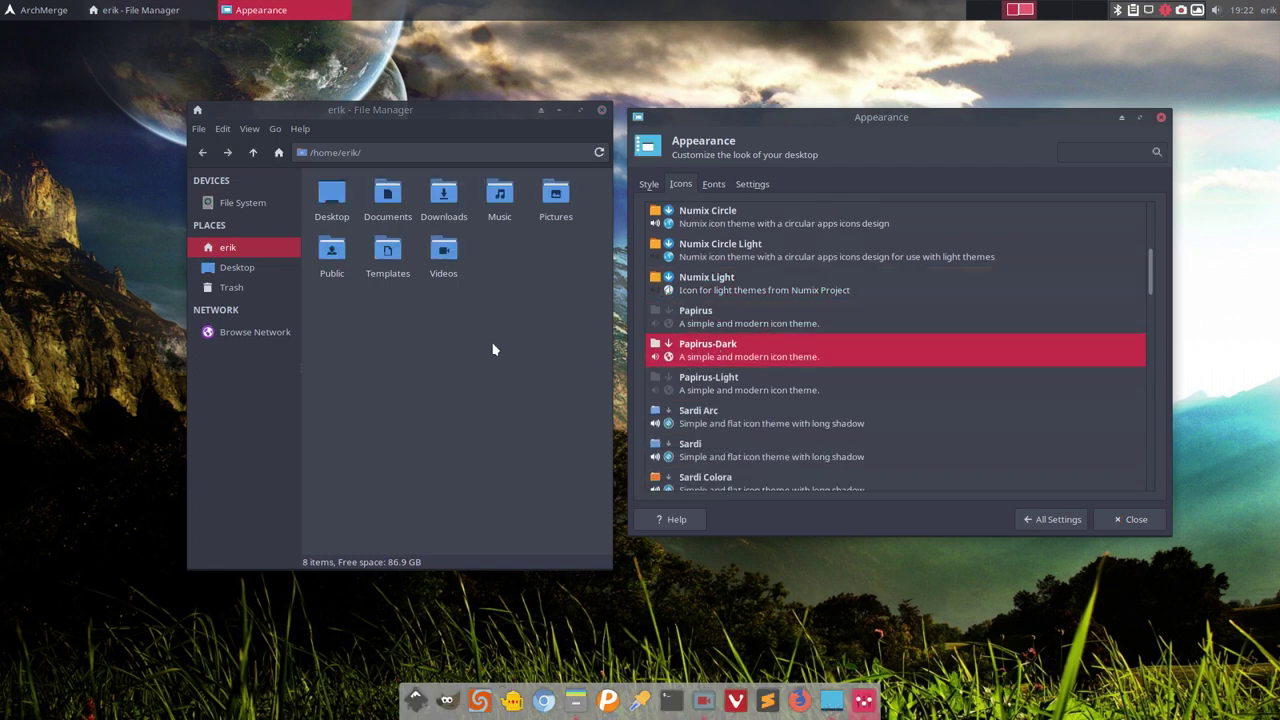
{"action": "left_click", "coordinate": [688, 386]}
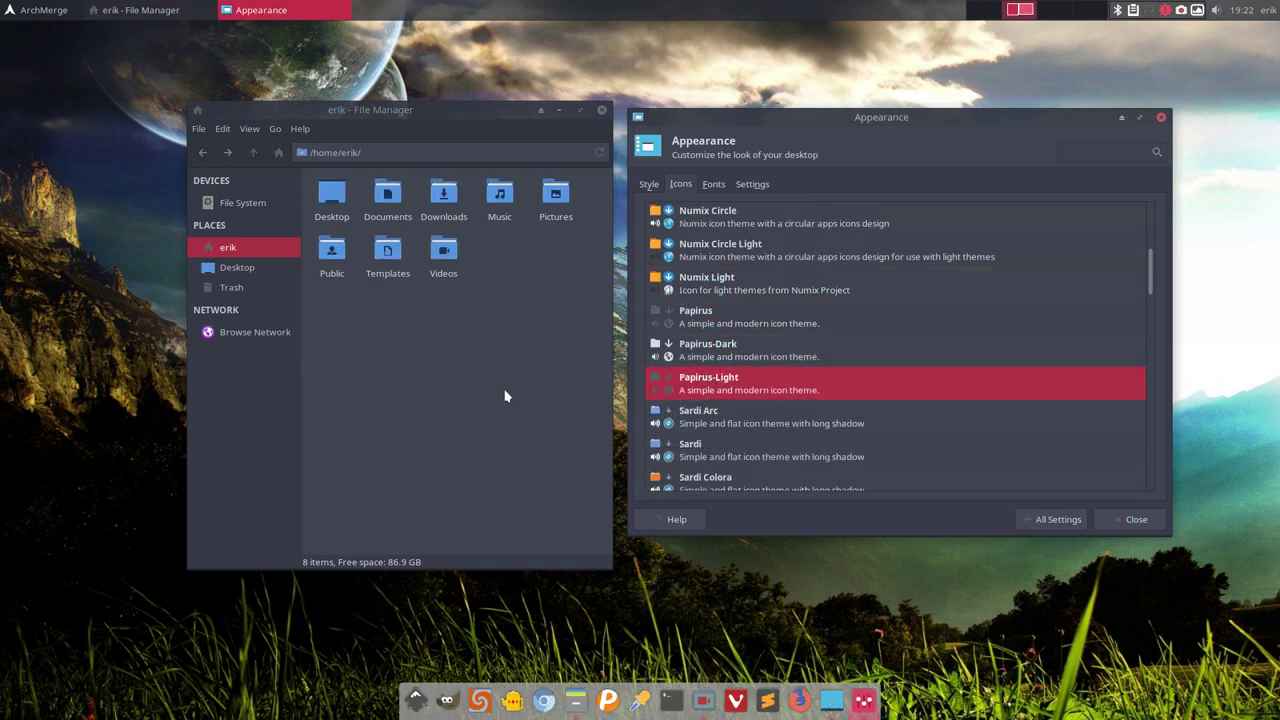
Try the Sardi Arc, Sardi, Sardi Colora, Sardi Flat, Sardi Flat Colora and Sardi Flat Evopop icon themes.
{"action": "left_click", "coordinate": [718, 420]}
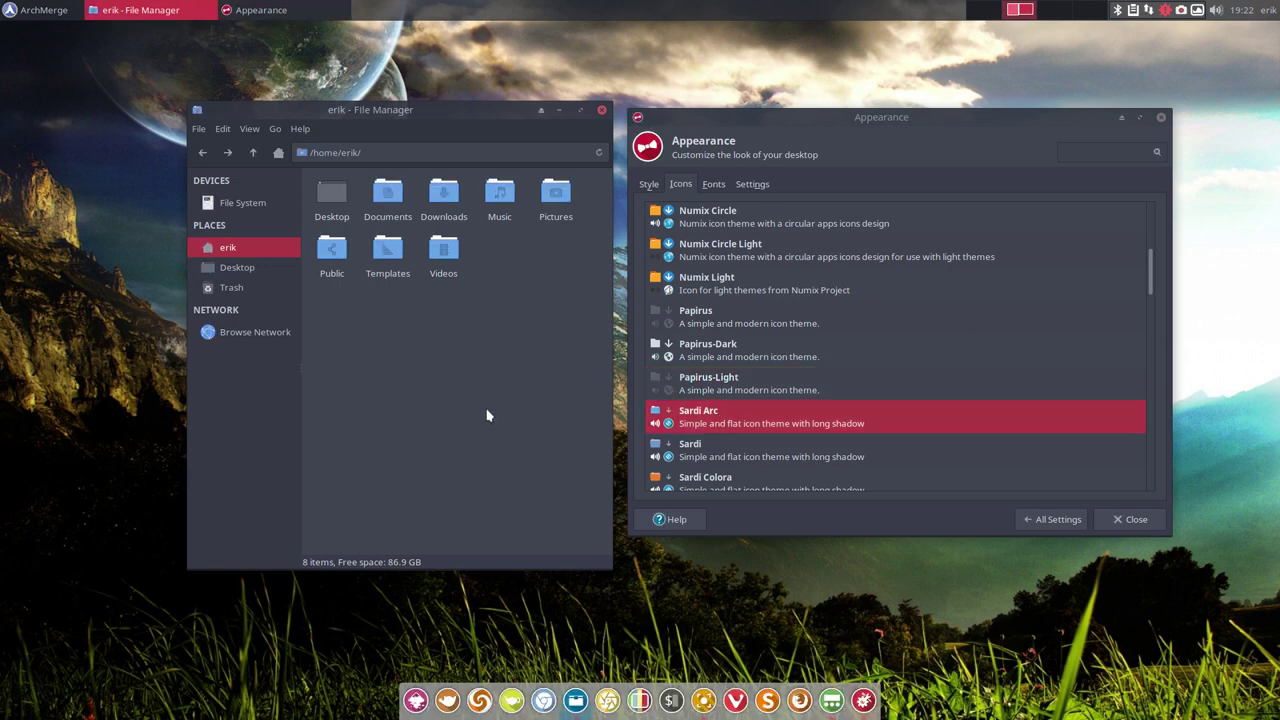
{"action": "scroll", "coordinate": [768, 410], "scroll_direction": "down", "scroll_amount": 3}
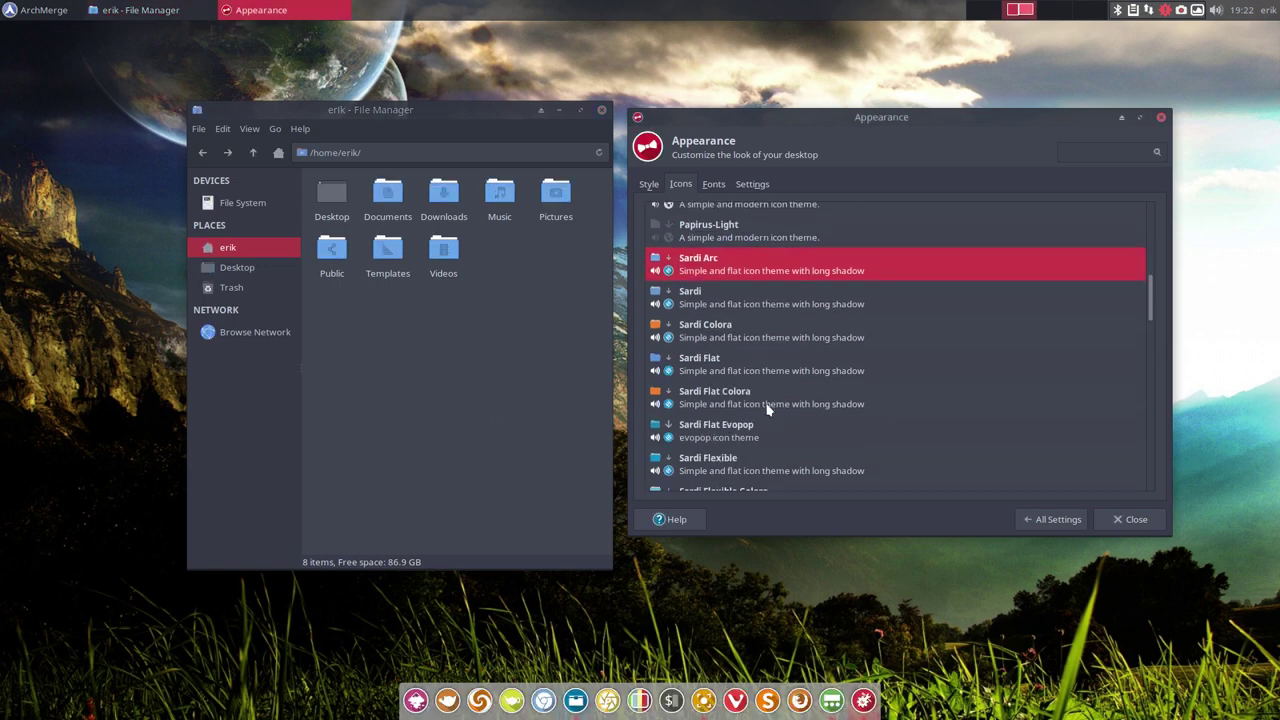
{"action": "left_click", "coordinate": [705, 297]}
{"action": "left_click", "coordinate": [700, 337]}
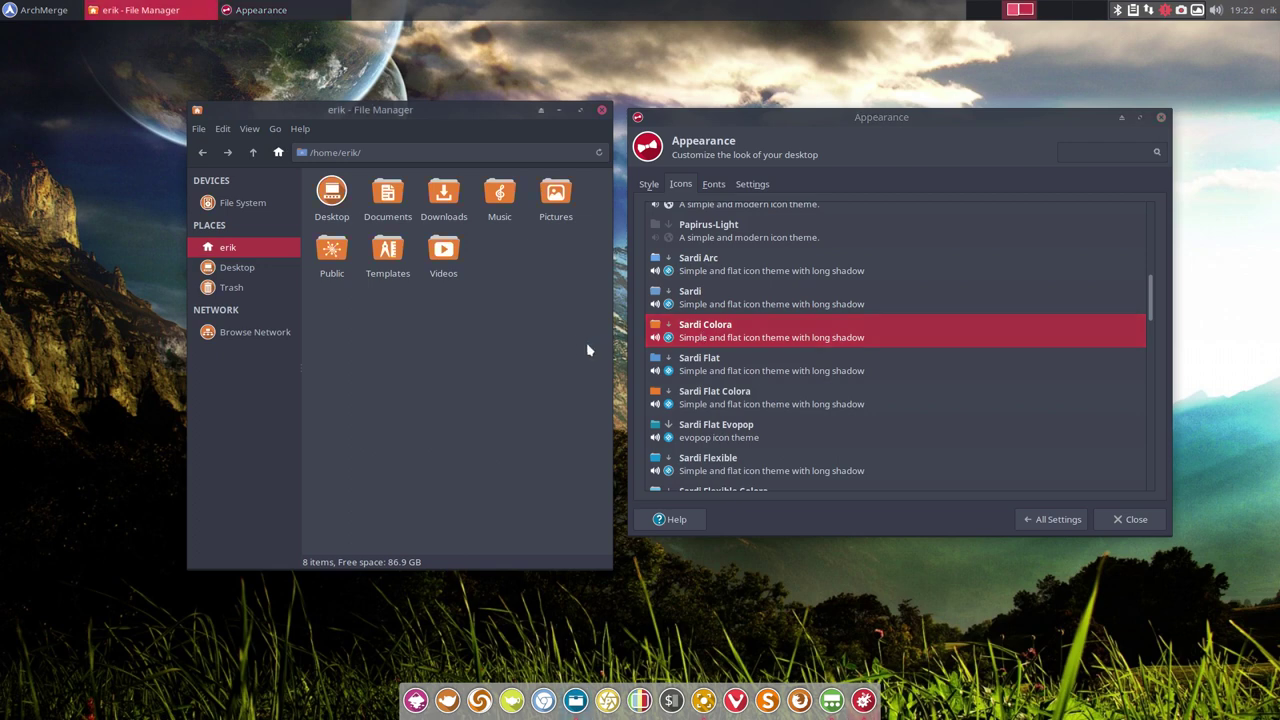
{"action": "left_click", "coordinate": [683, 360]}
{"action": "left_click", "coordinate": [713, 403]}
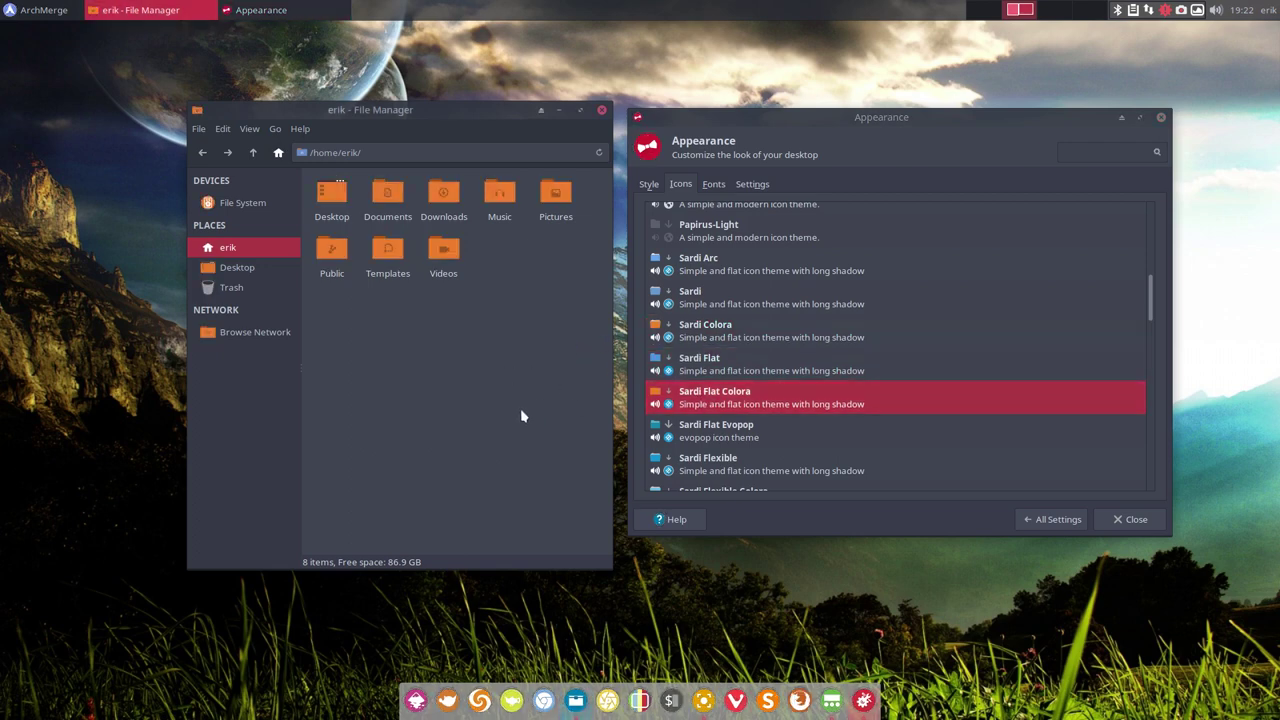
{"action": "left_click", "coordinate": [700, 432]}
Try the Sardi Flexible, Sardi Flexible Colora and Sardi Flexible Luv Colora icon themes.
{"action": "scroll", "coordinate": [754, 441], "scroll_direction": "down", "scroll_amount": 1}
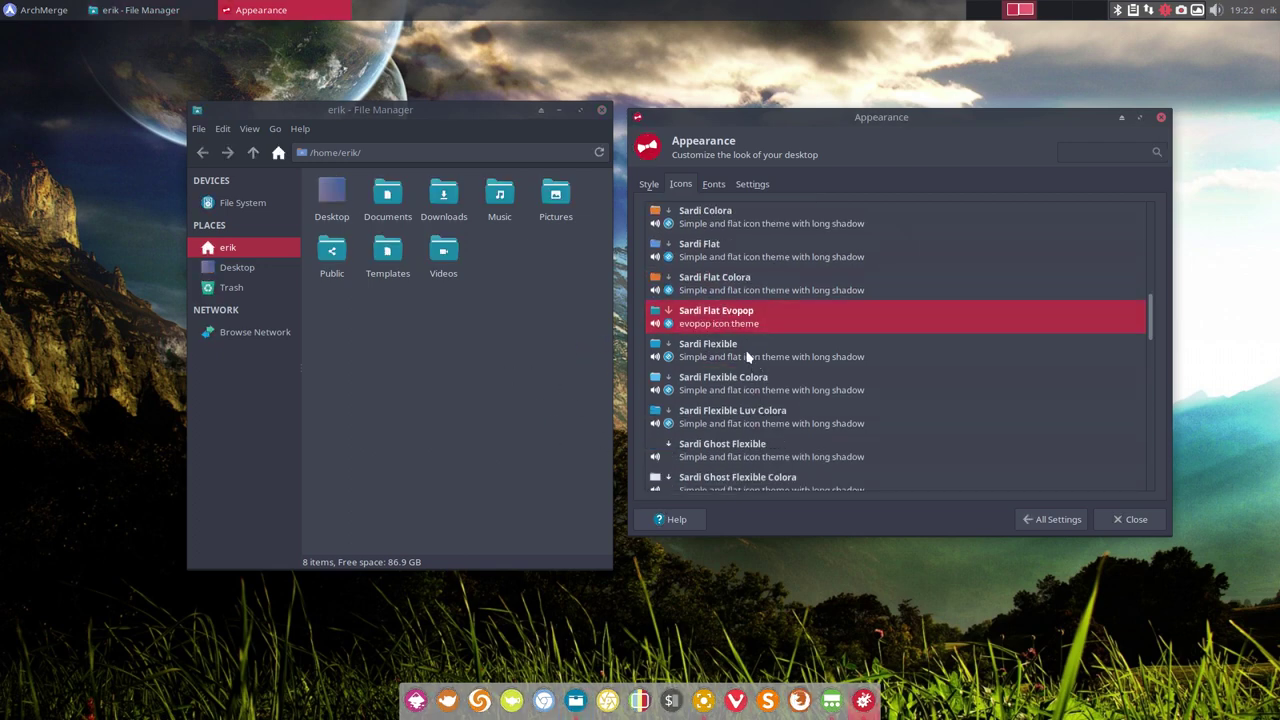
{"action": "left_click", "coordinate": [749, 356]}
{"action": "left_click", "coordinate": [689, 380]}
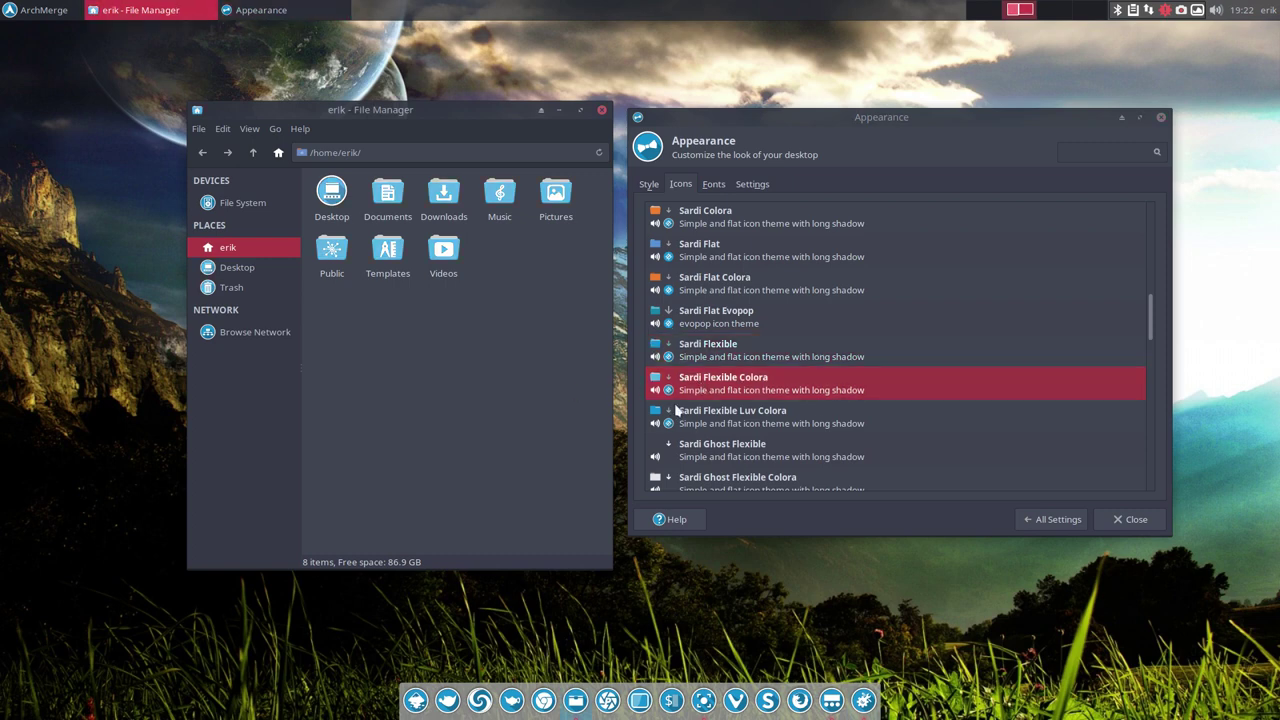
{"action": "left_click", "coordinate": [685, 412]}
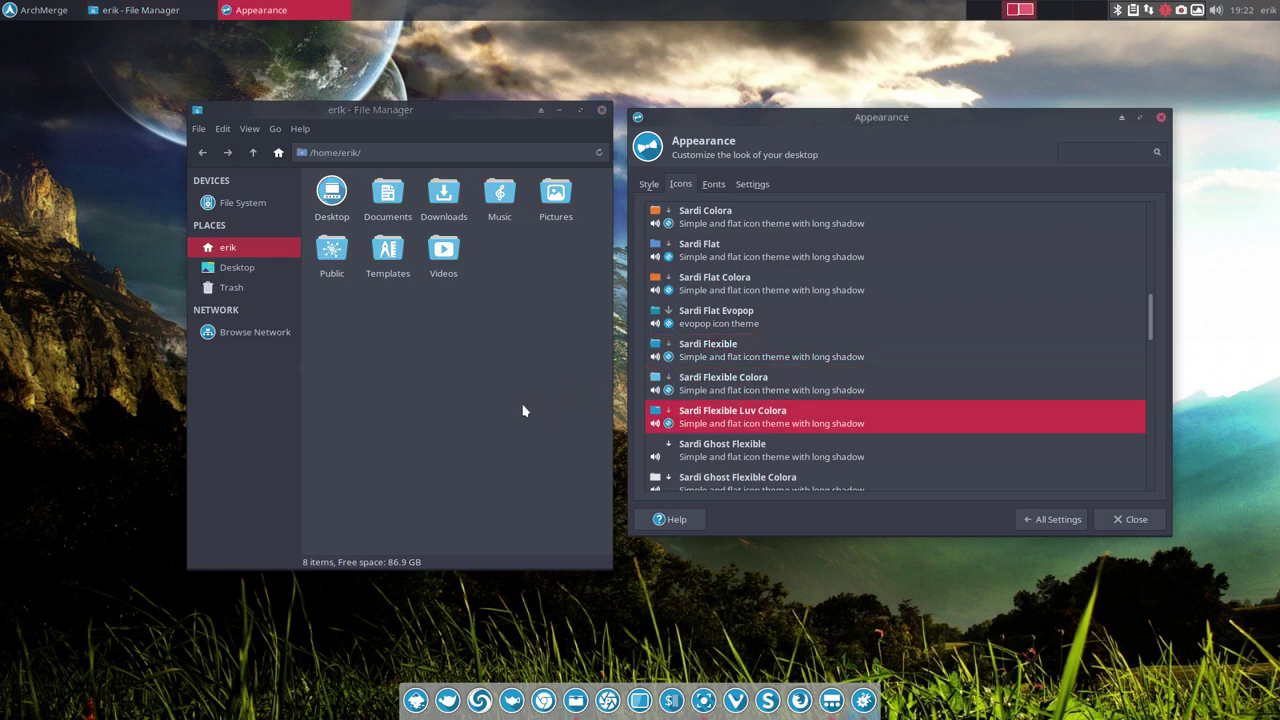
Try the Sardi Ghost Flexible and Sardi Ghost Flexible Colora icon themes.
{"action": "left_click", "coordinate": [562, 442]}
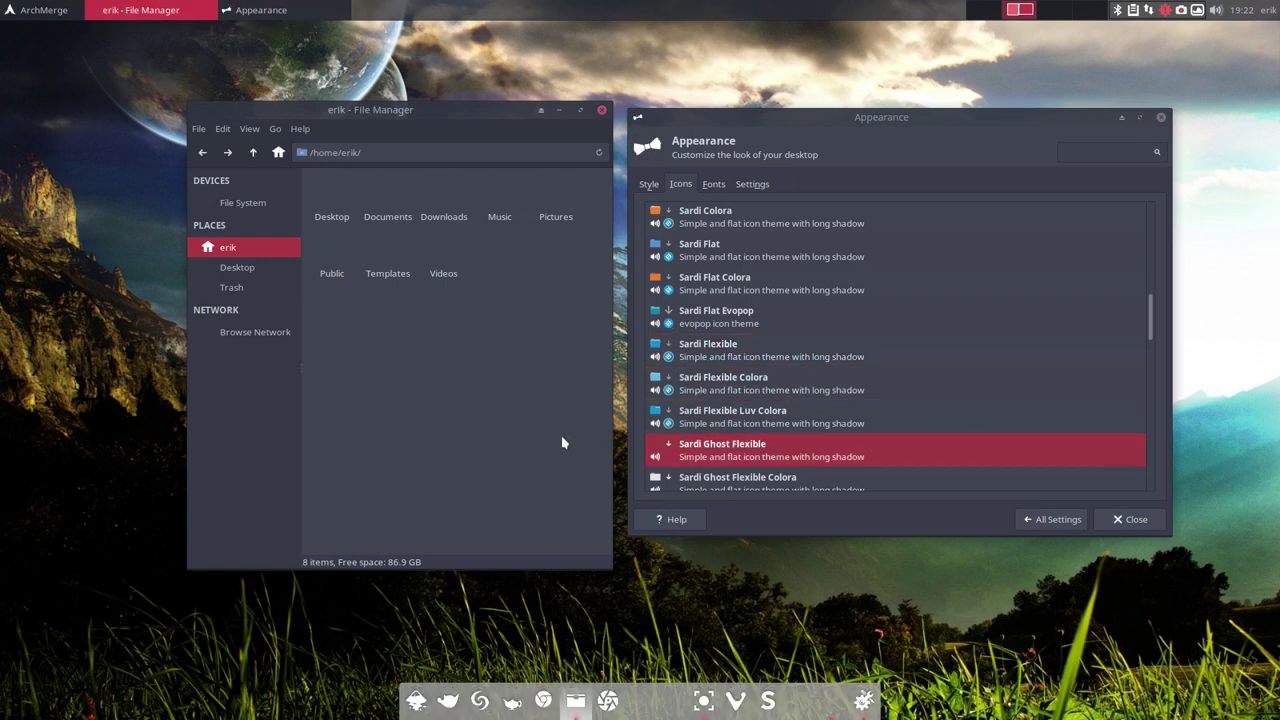
{"action": "left_click", "coordinate": [734, 451]}
{"action": "scroll", "coordinate": [734, 451], "scroll_direction": "down", "scroll_amount": 2}
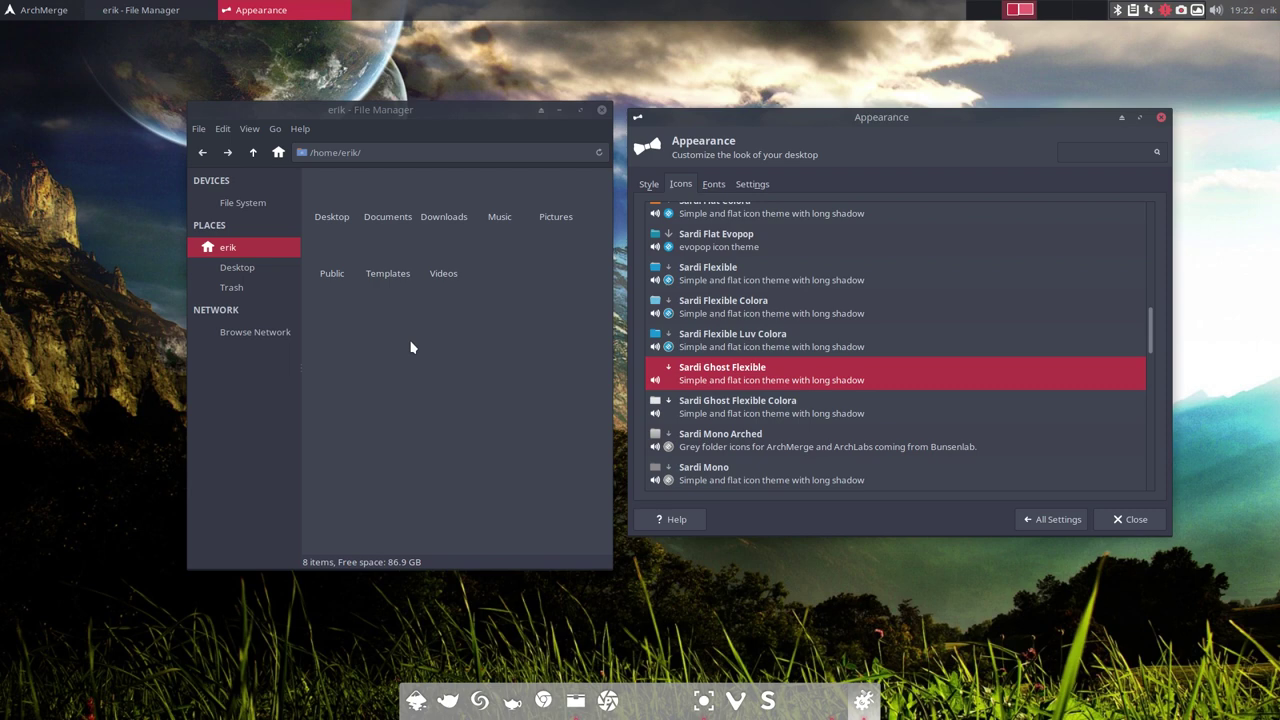
{"action": "left_click", "coordinate": [702, 403]}
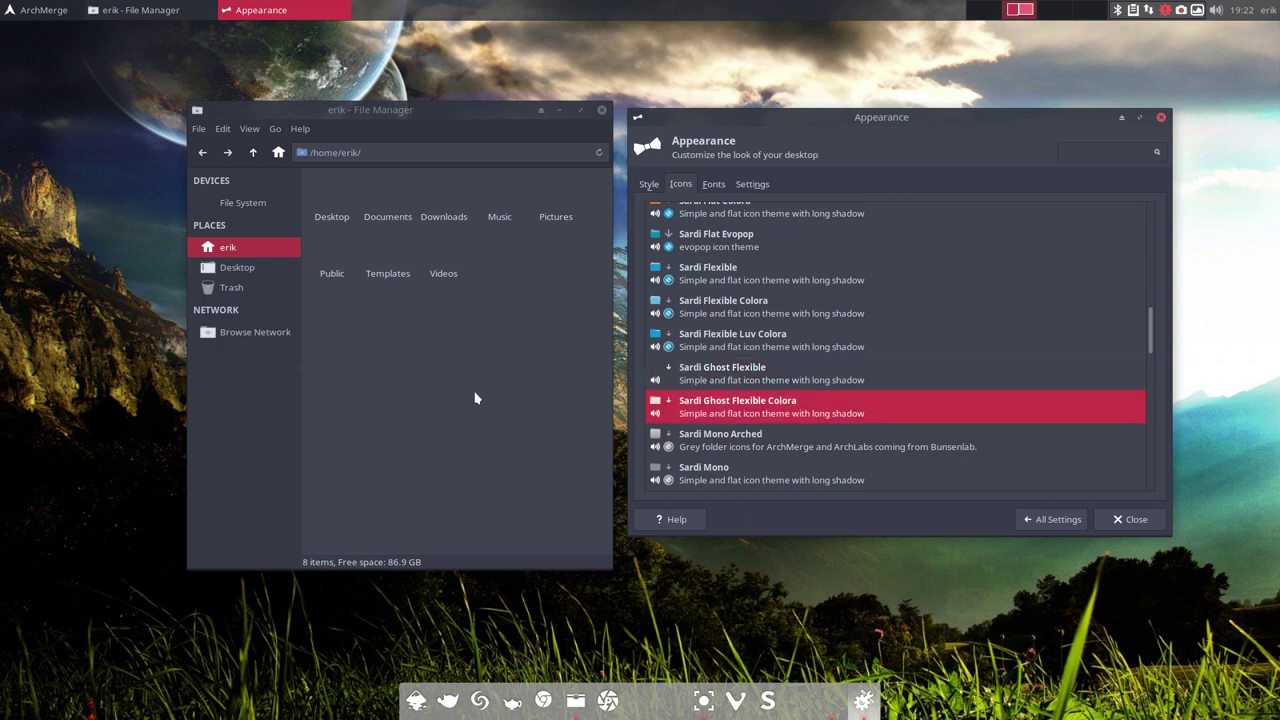
Try the Sardi Mono Arched, Sardi Mono, Sardi Mono Colora and Sardi Mono Mint-X-Grey icon themes.
{"action": "left_click", "coordinate": [716, 446]}
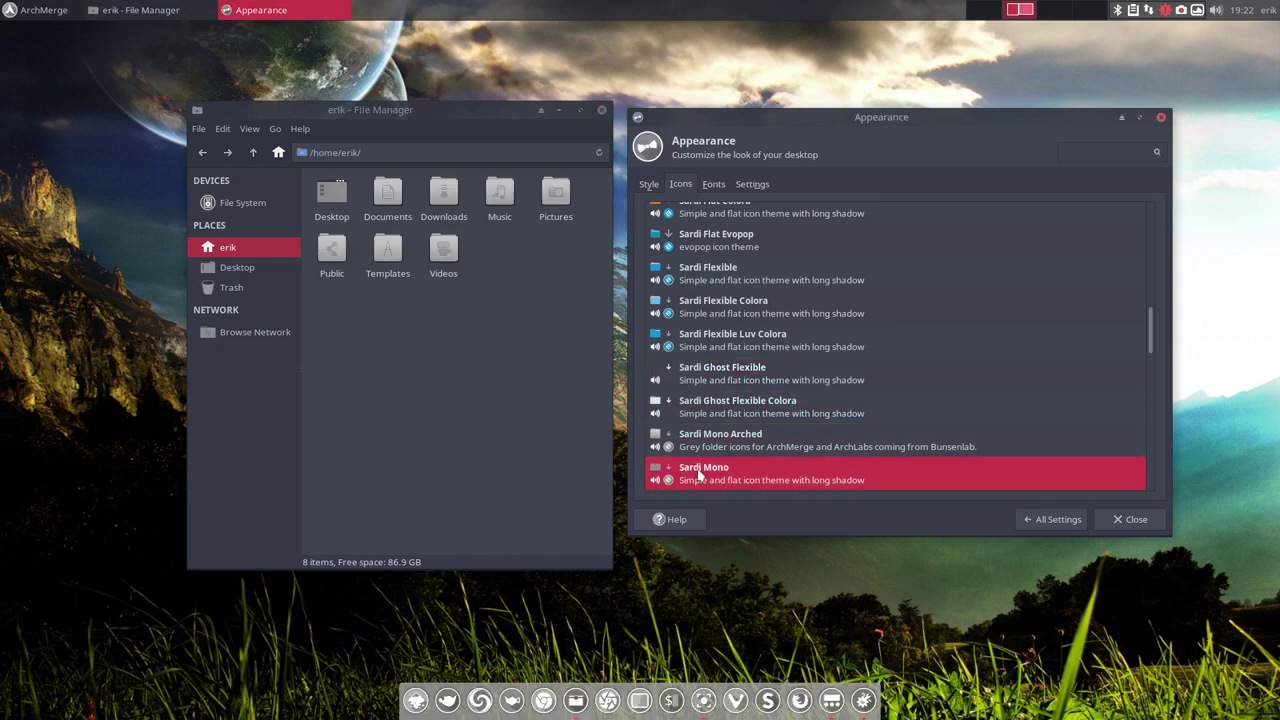
{"action": "left_click", "coordinate": [699, 478]}
{"action": "scroll", "coordinate": [662, 452], "scroll_direction": "down", "scroll_amount": 3}
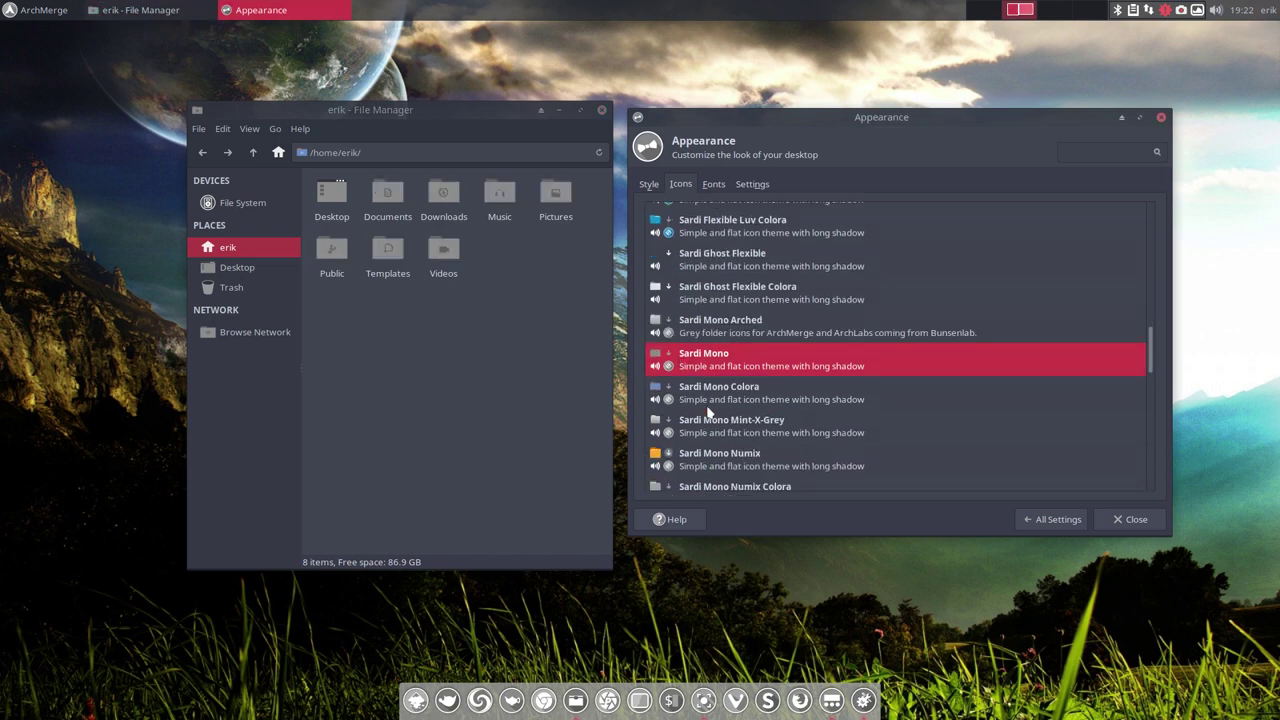
{"action": "left_click", "coordinate": [717, 405]}
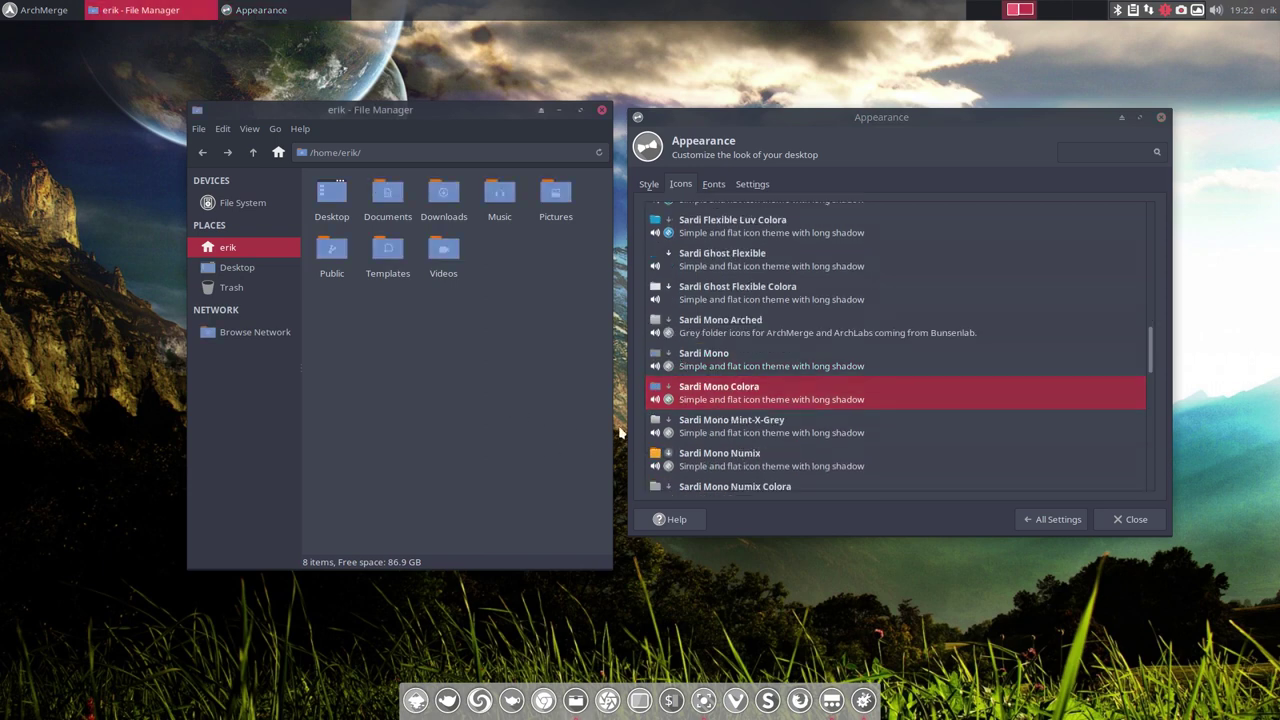
{"action": "left_click", "coordinate": [719, 428]}
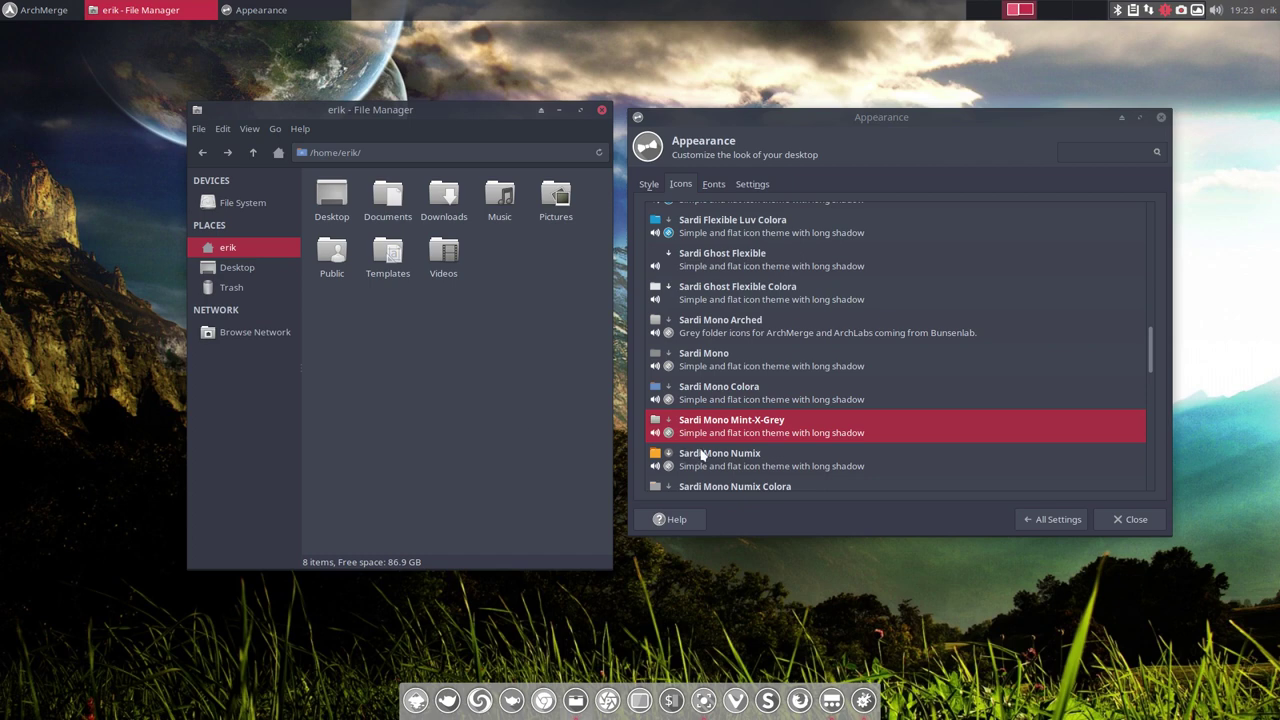
Try the Sardi Mono Numix icon theme, then apply Sardi Mono Numix Colora and refresh the file manager's icons.
{"action": "left_click", "coordinate": [701, 456]}
{"action": "left_click", "coordinate": [545, 456]}
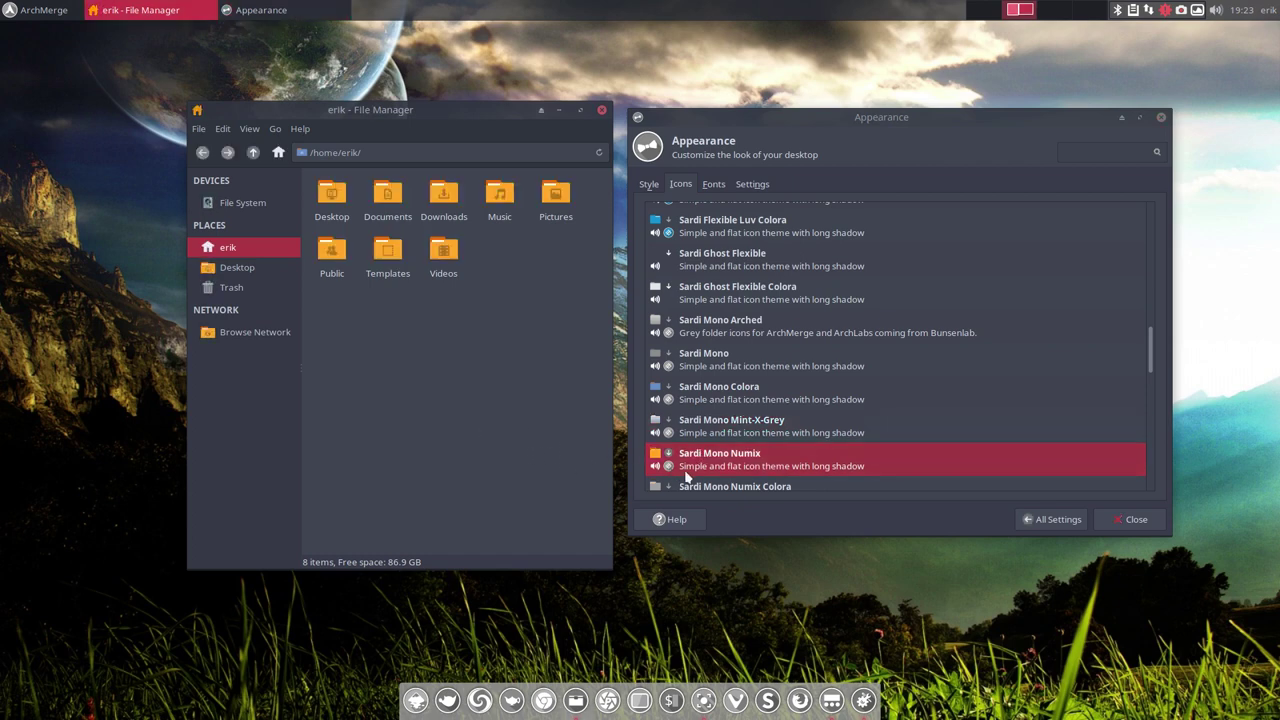
{"action": "scroll", "coordinate": [733, 413], "scroll_direction": "down", "scroll_amount": 3}
{"action": "left_click", "coordinate": [738, 350]}
{"action": "left_click", "coordinate": [494, 366]}
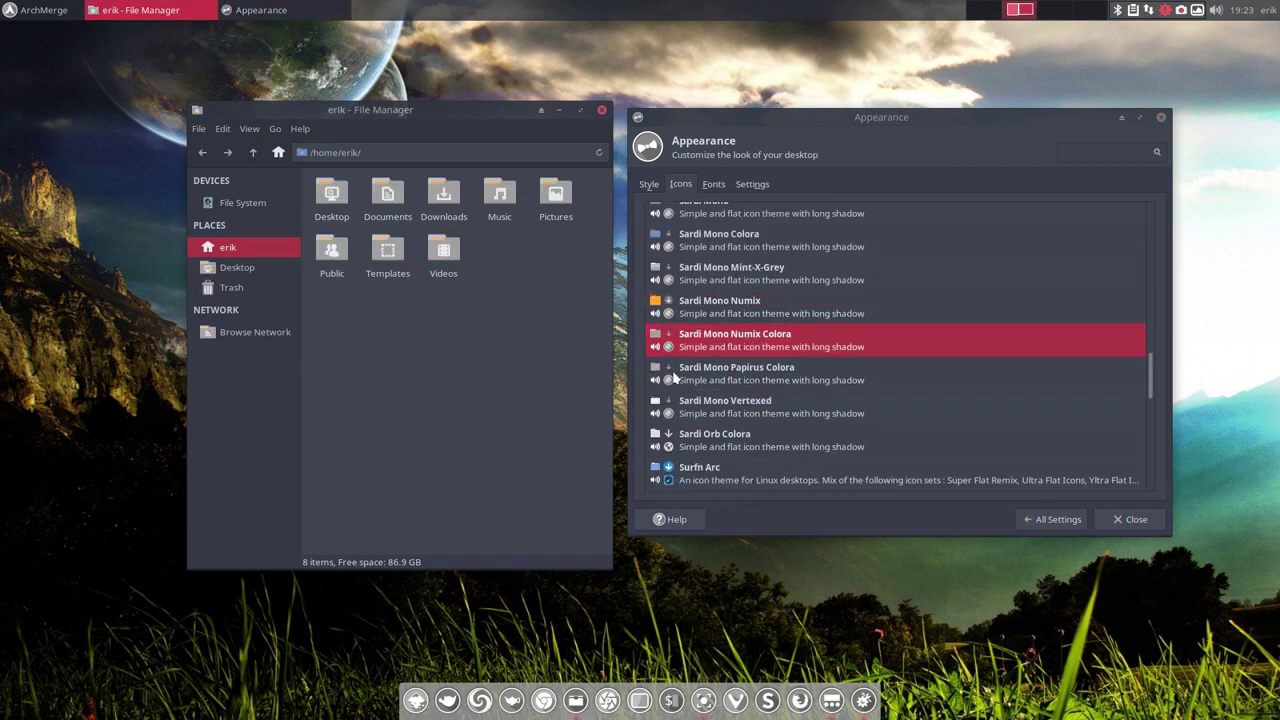
Try the Sardi Mono Papirus Colora, Sardi Mono Vertexed and Sardi Orb Colora icon themes.
{"action": "left_click", "coordinate": [710, 376]}
{"action": "left_click", "coordinate": [600, 388]}
{"action": "left_click", "coordinate": [737, 408]}
{"action": "left_click", "coordinate": [520, 410]}
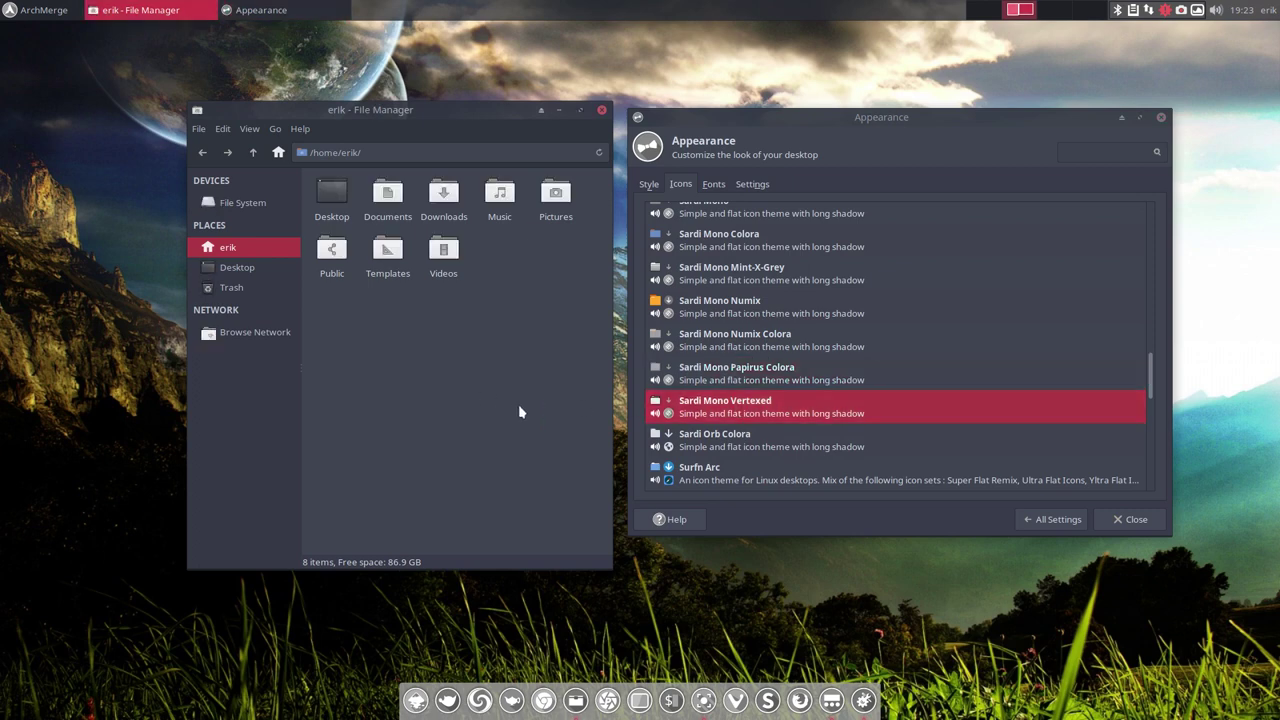
{"action": "left_click", "coordinate": [731, 456]}
{"action": "left_click", "coordinate": [486, 448]}
Try the Surfn Arc and Surfn Arch Blue icon themes, refreshing the file manager's icons after each.
{"action": "scroll", "coordinate": [724, 460], "scroll_direction": "down", "scroll_amount": 2}
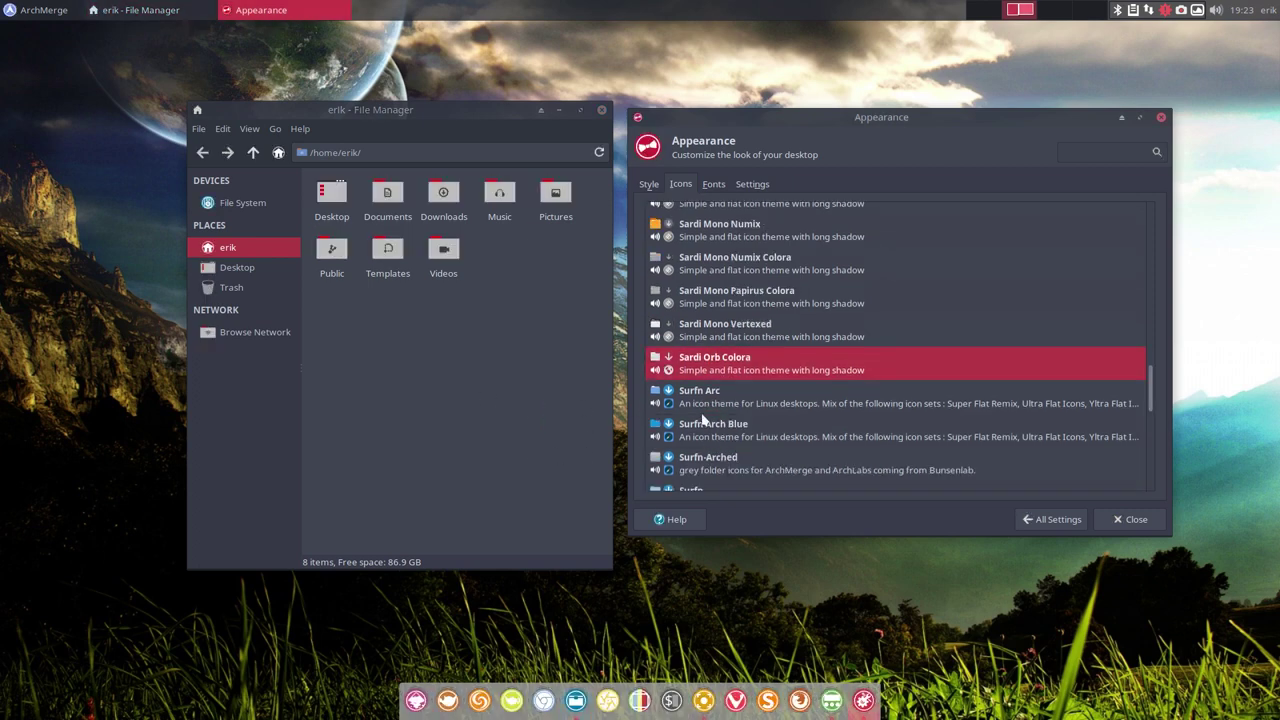
{"action": "left_click", "coordinate": [690, 400]}
{"action": "left_click", "coordinate": [593, 410]}
{"action": "left_click", "coordinate": [686, 423]}
{"action": "left_click", "coordinate": [512, 429]}
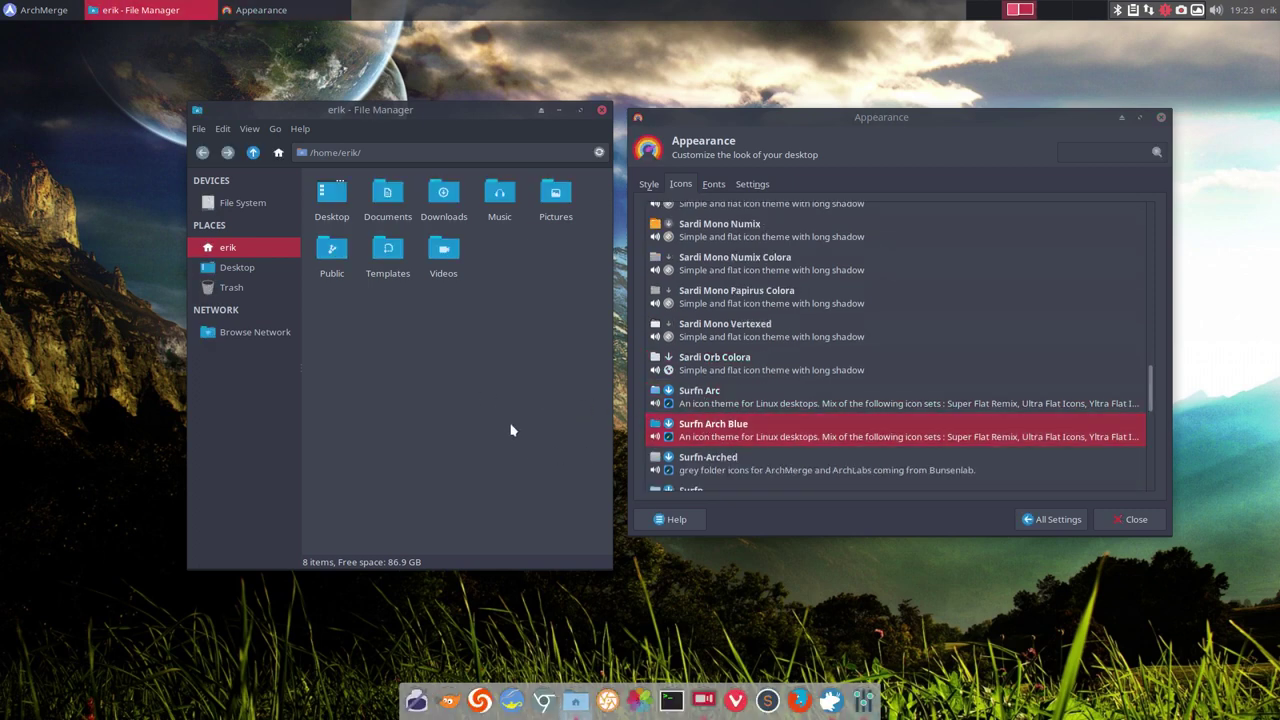
Try the Surfn-Arched and Surfn icon themes, refreshing the file manager's icons after each.
{"action": "scroll", "coordinate": [688, 410], "scroll_direction": "down", "scroll_amount": 3}
{"action": "left_click", "coordinate": [710, 360]}
{"action": "left_click", "coordinate": [564, 386]}
{"action": "left_click", "coordinate": [716, 397]}
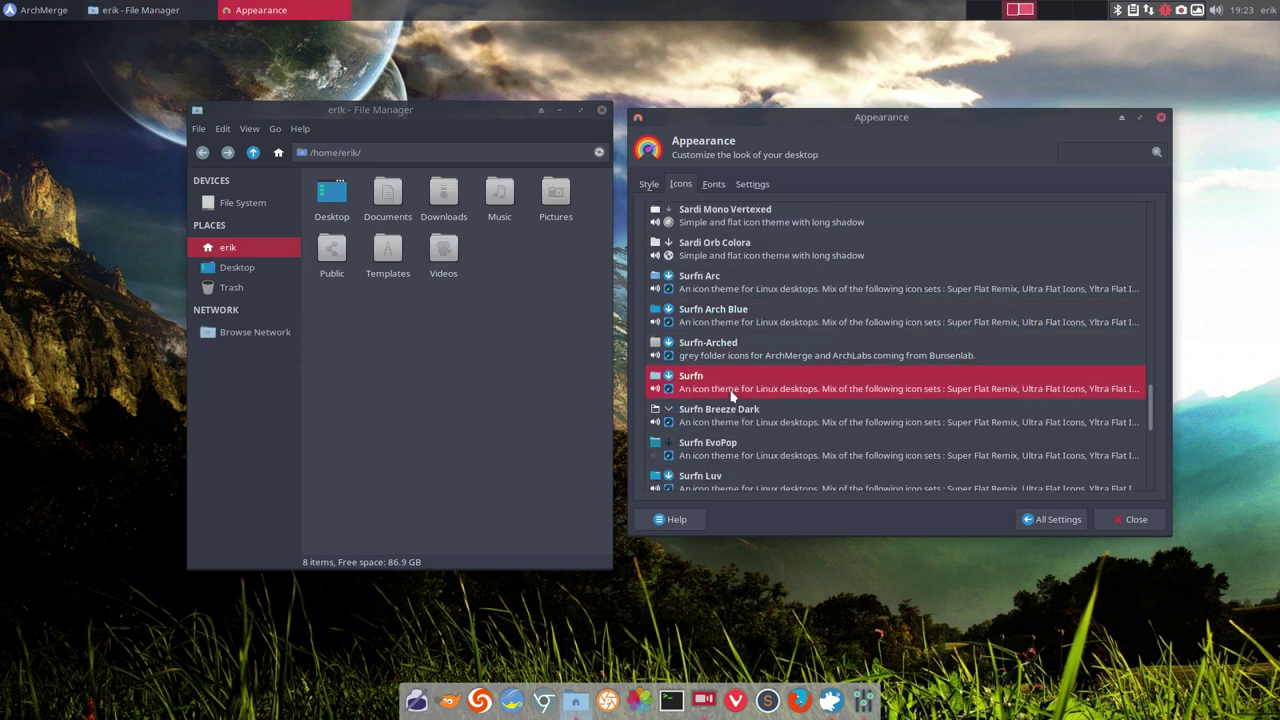
{"action": "left_click", "coordinate": [527, 407]}
Try the Surfn Breeze Dark and Surfn EvoPop icon themes in the file manager.
{"action": "left_click", "coordinate": [701, 414]}
{"action": "left_click", "coordinate": [573, 425]}
{"action": "left_click", "coordinate": [732, 424]}
{"action": "scroll", "coordinate": [725, 400], "scroll_direction": "down", "scroll_amount": 3}
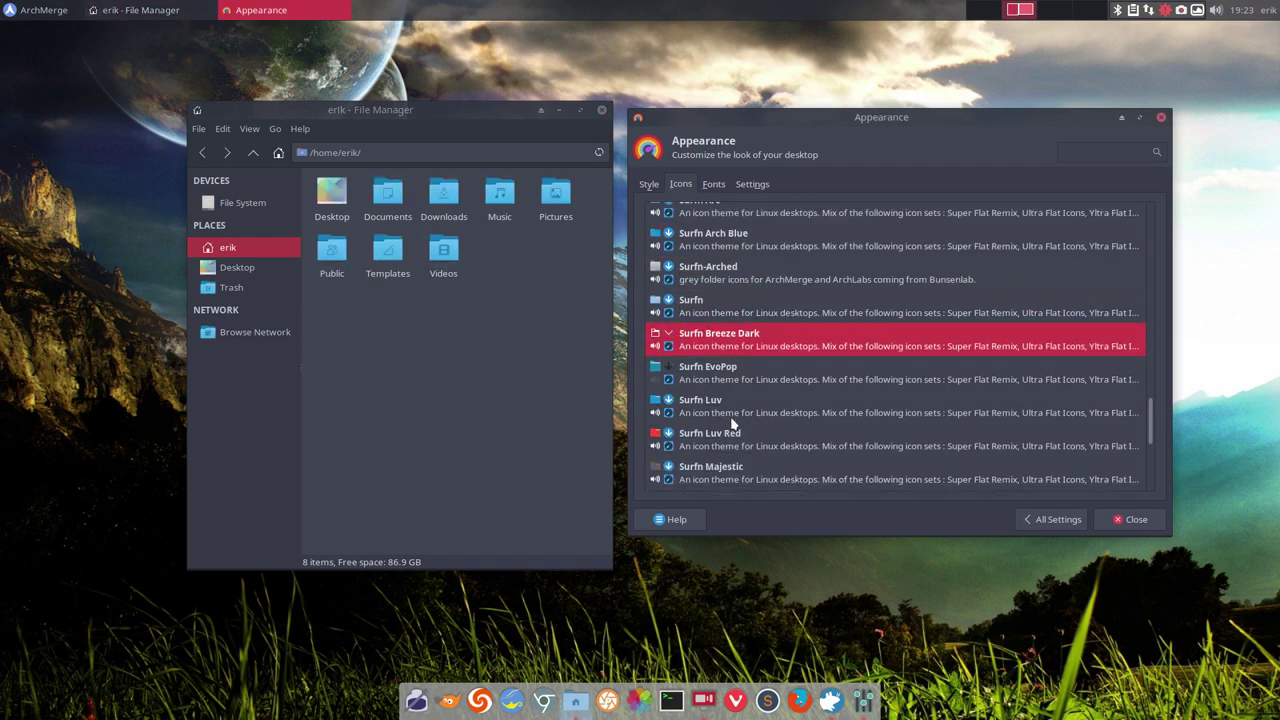
{"action": "left_click", "coordinate": [716, 346]}
{"action": "left_click", "coordinate": [509, 376]}
Try the Surfn Luv and Surfn Luv Red icon themes in the file manager.
{"action": "left_click", "coordinate": [700, 368]}
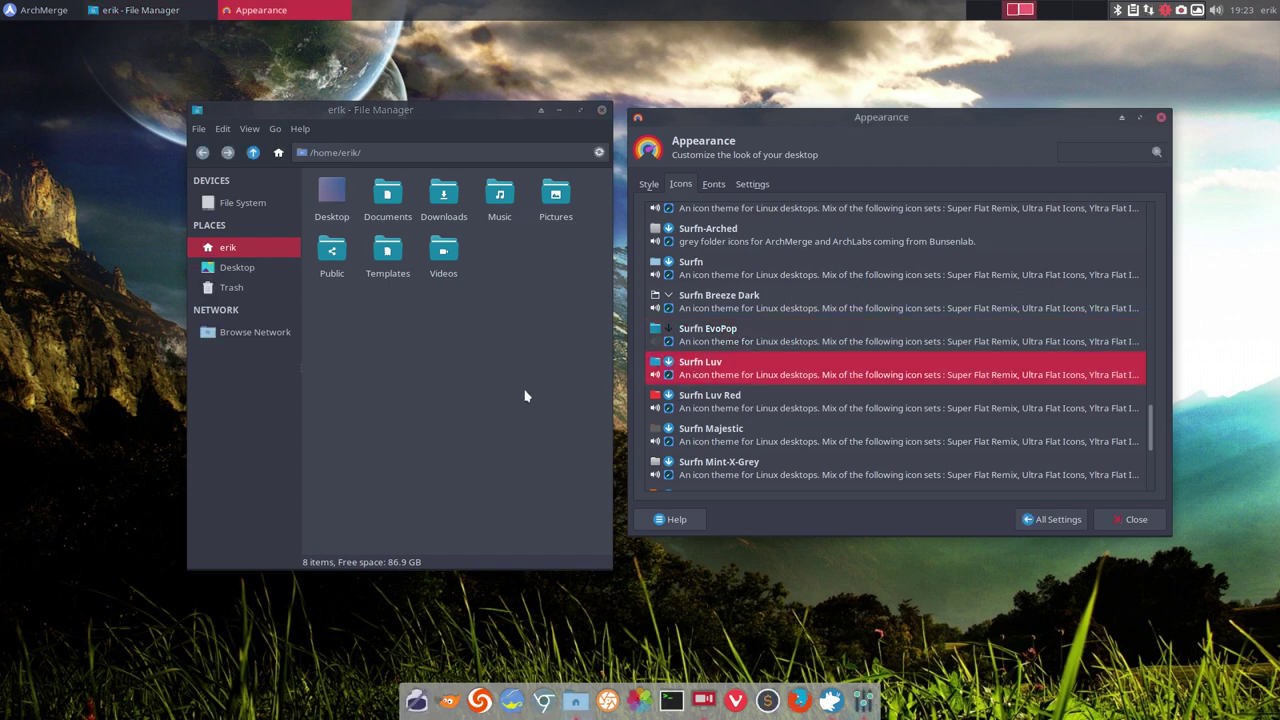
{"action": "left_click", "coordinate": [524, 397]}
{"action": "left_click", "coordinate": [695, 408]}
{"action": "left_click", "coordinate": [578, 402]}
Try the Surfn Majestic and Surfn Mint-X-Grey icon themes in the file manager.
{"action": "left_click", "coordinate": [708, 432]}
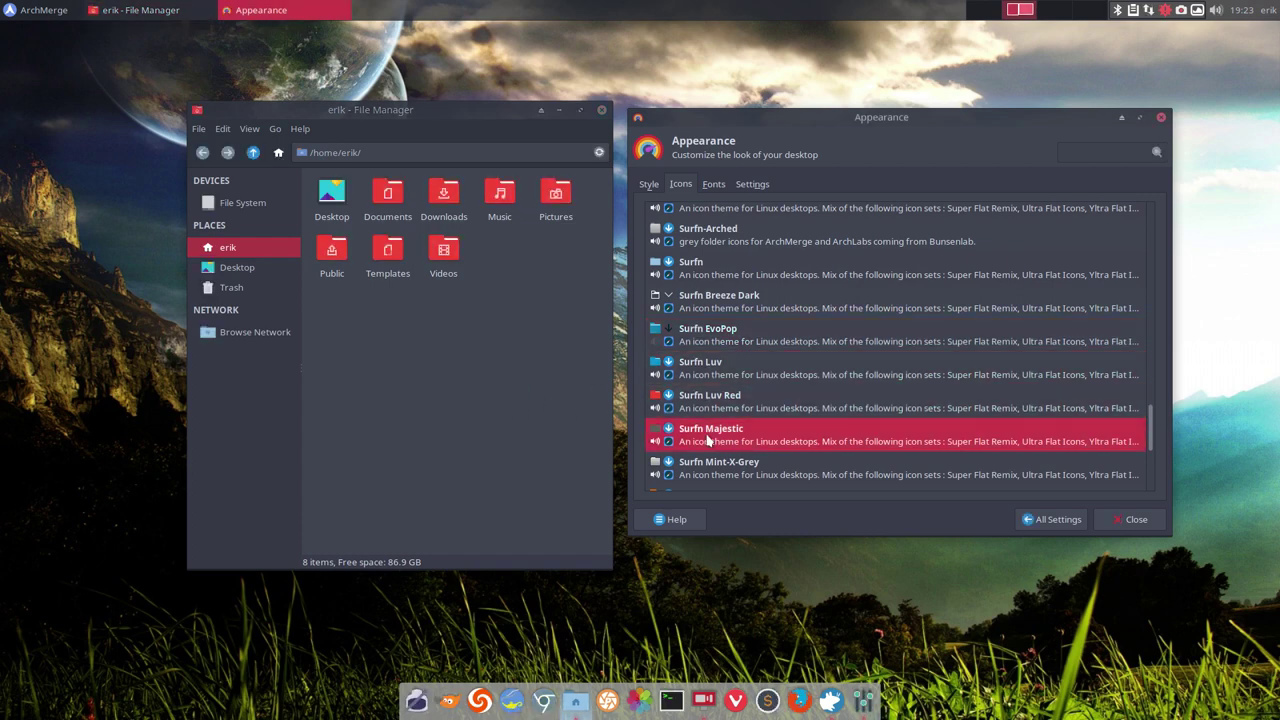
{"action": "left_click", "coordinate": [472, 427]}
{"action": "scroll", "coordinate": [705, 425], "scroll_direction": "down", "scroll_amount": 3}
{"action": "left_click", "coordinate": [738, 318]}
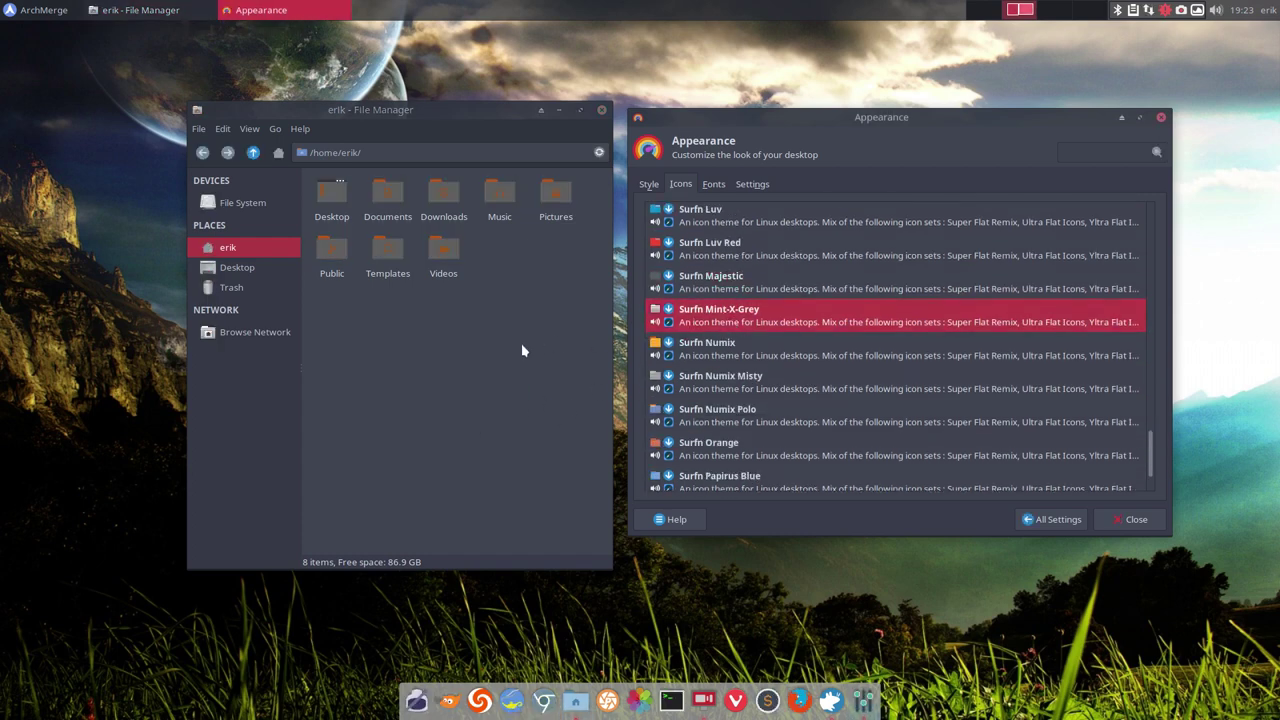
{"action": "left_click", "coordinate": [518, 344]}
Try the Surfn Numix, Surfn Numix Misty and Surfn Numix Polo icon themes.
{"action": "left_click", "coordinate": [715, 366]}
{"action": "left_click", "coordinate": [554, 394]}
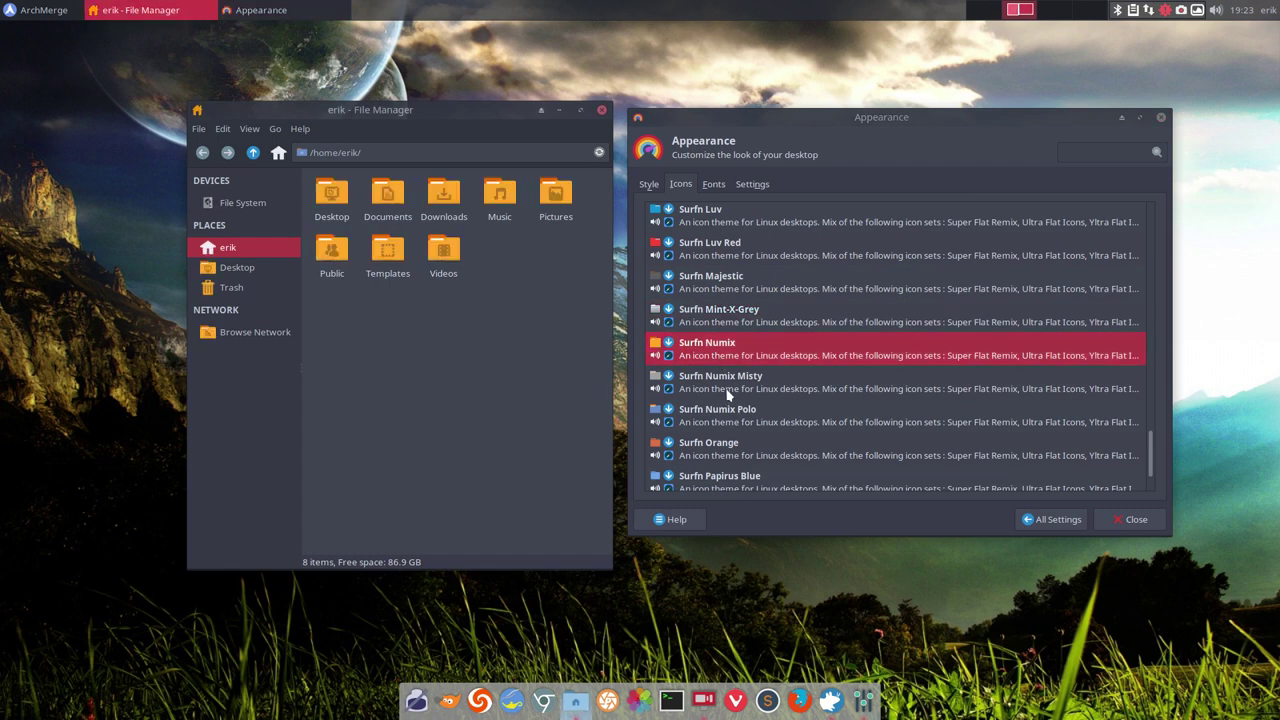
{"action": "left_click", "coordinate": [728, 390]}
{"action": "left_click", "coordinate": [512, 402]}
{"action": "left_click", "coordinate": [700, 416]}
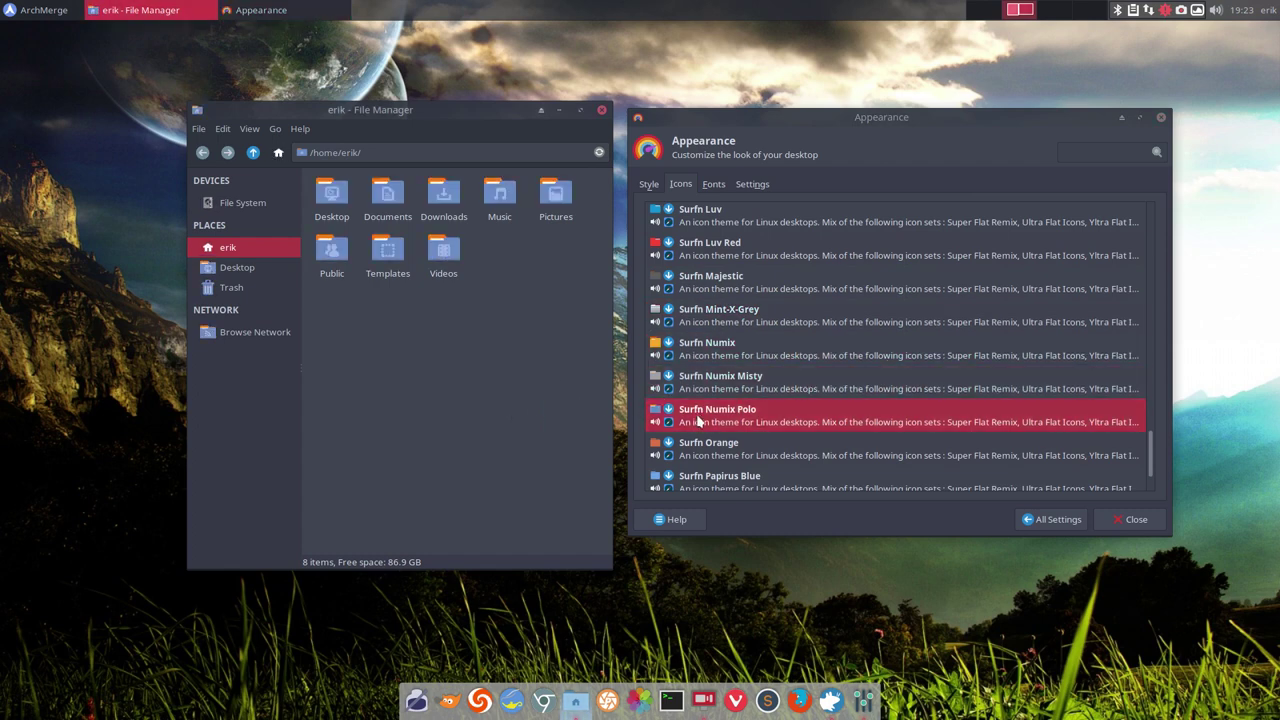
Try the Surfn Orange and Surfn Papirus Blue icon themes in the file manager.
{"action": "scroll", "coordinate": [735, 438], "scroll_direction": "down", "scroll_amount": 2}
{"action": "left_click", "coordinate": [731, 372]}
{"action": "left_click", "coordinate": [507, 403]}
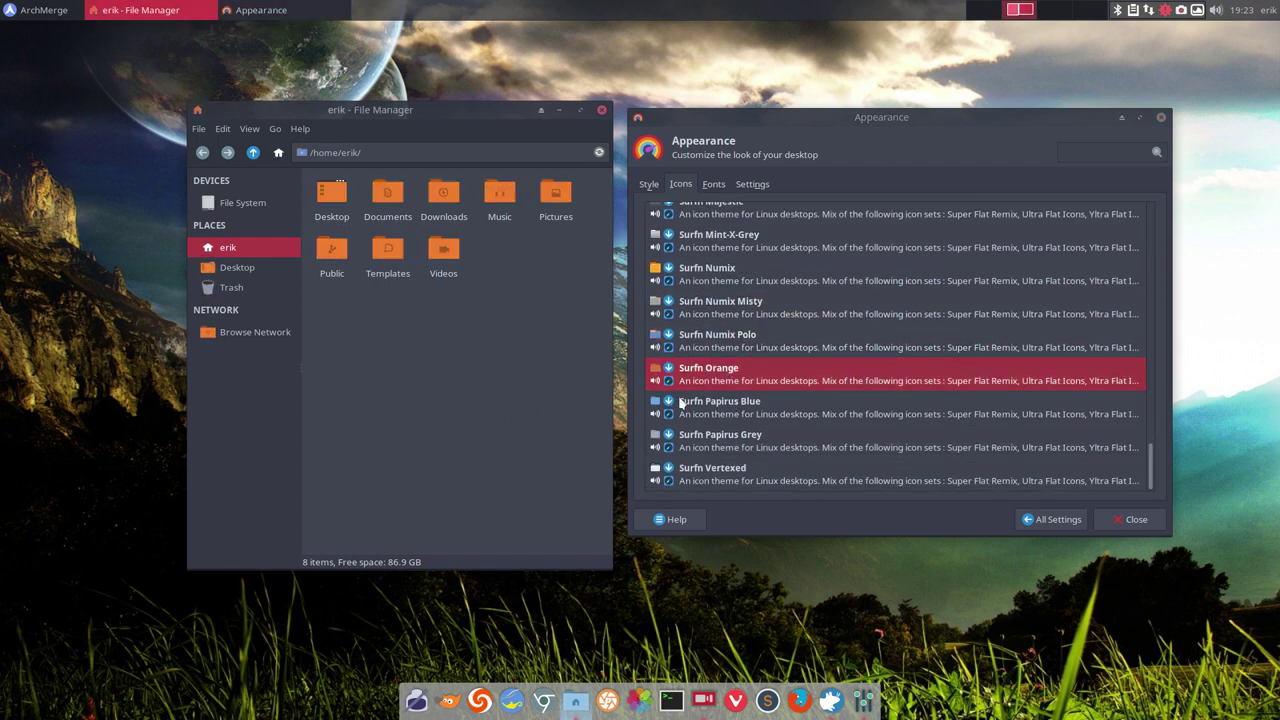
{"action": "left_click", "coordinate": [683, 404]}
{"action": "left_click", "coordinate": [480, 404]}
{"action": "left_click", "coordinate": [730, 412]}
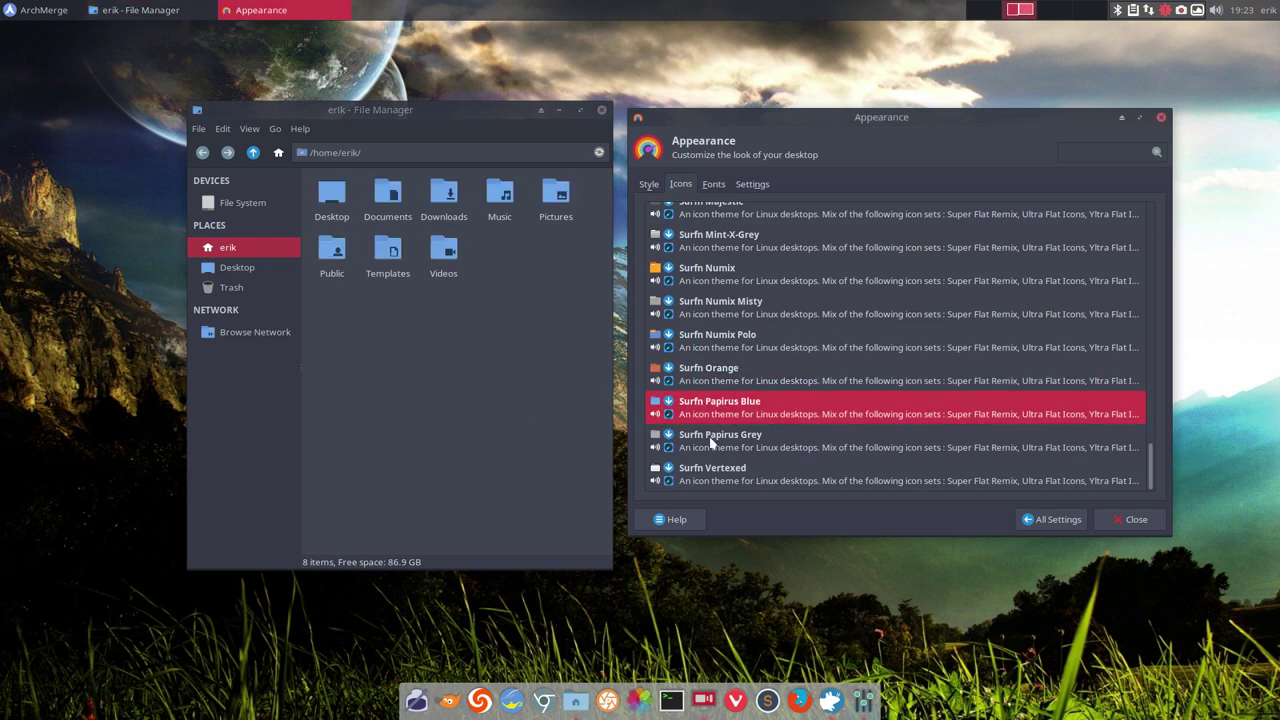
Try the Surfn Papirus Grey icon theme, then apply Surfn Vertexed and refresh the file manager's icons.
{"action": "left_click", "coordinate": [714, 442]}
{"action": "left_click", "coordinate": [472, 440]}
{"action": "left_click", "coordinate": [680, 484]}
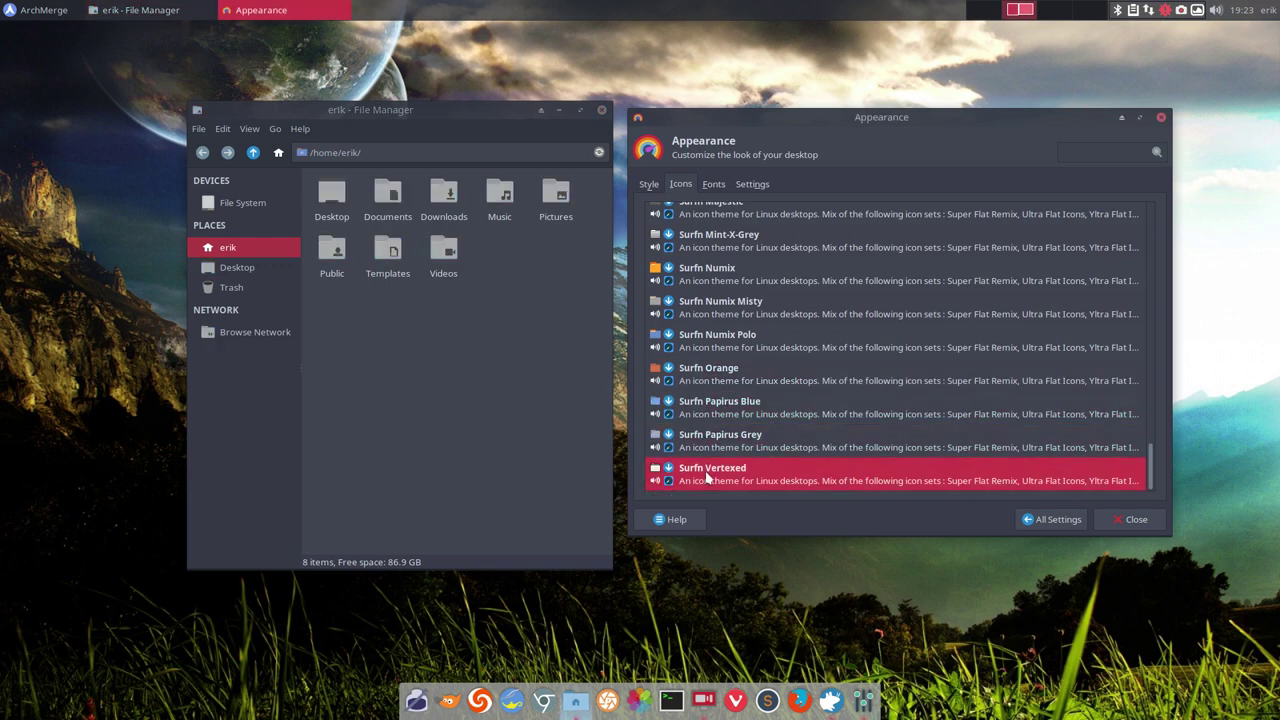
{"action": "left_click", "coordinate": [476, 459]}
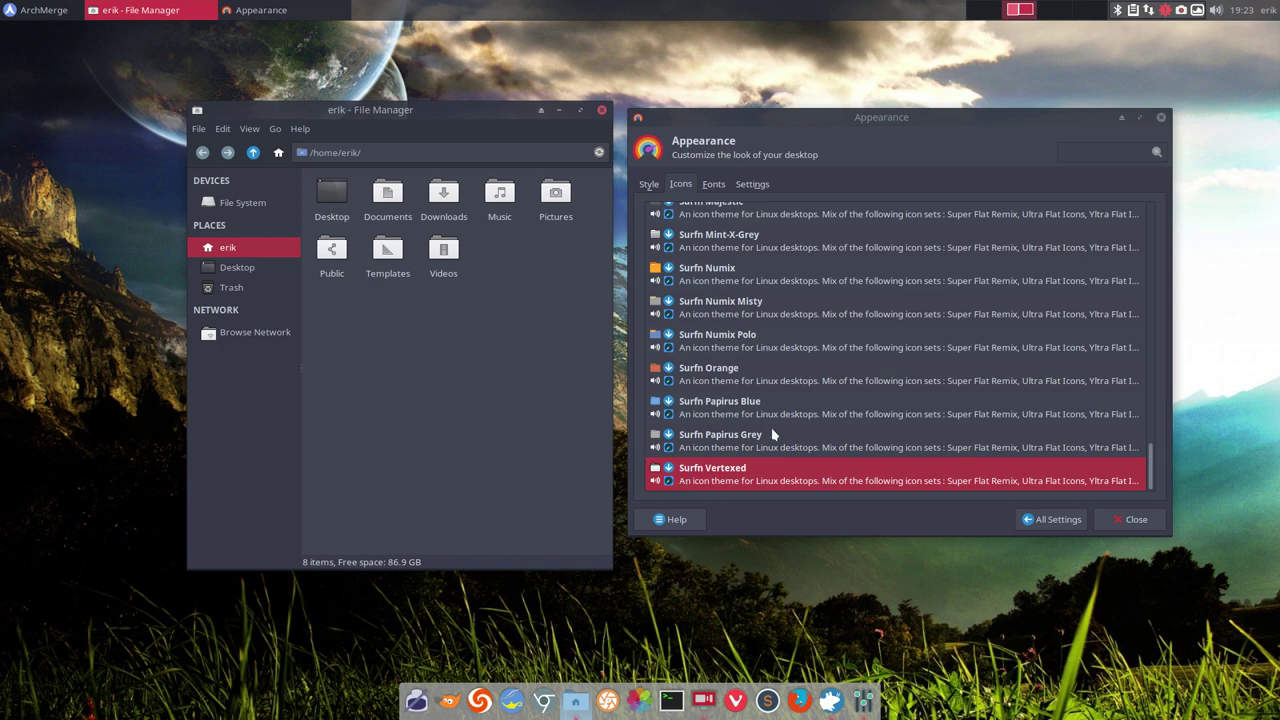
Review the Surfn variants and the rest of the icon theme list back to its first entry.
{"action": "left_click", "coordinate": [722, 318]}
{"action": "scroll", "coordinate": [715, 305], "scroll_direction": "up", "scroll_amount": 5}
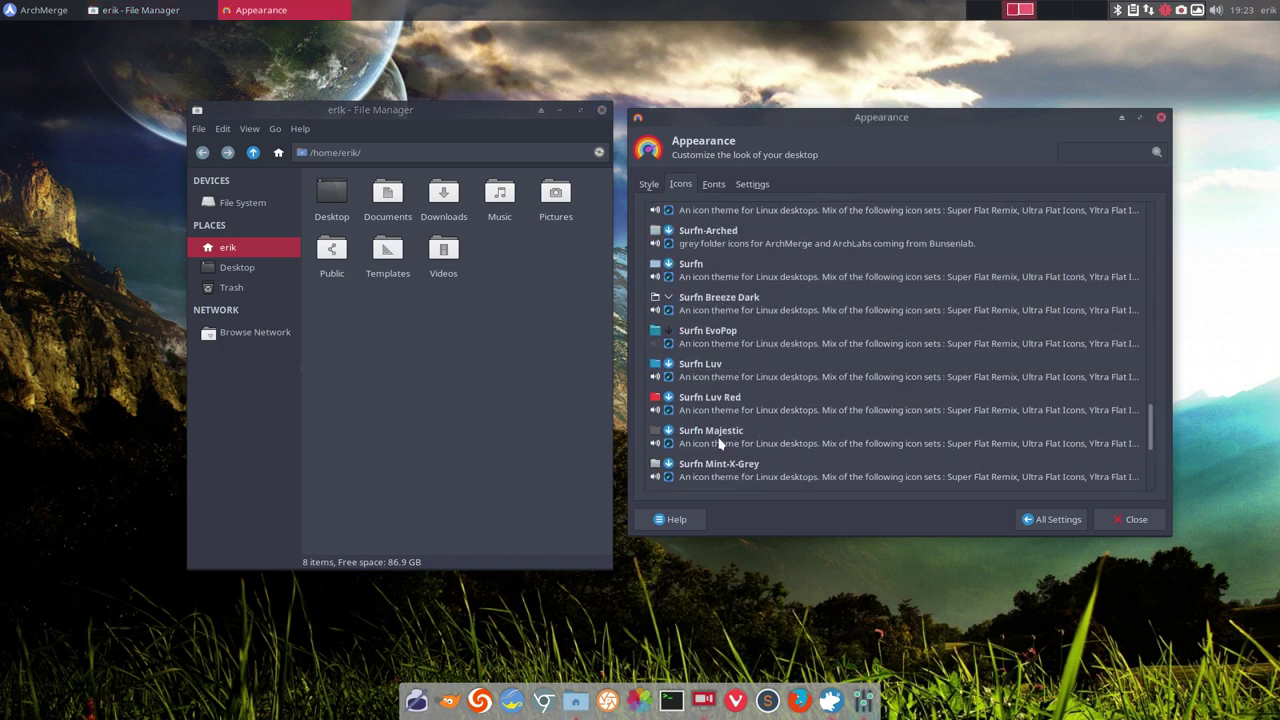
{"action": "scroll", "coordinate": [710, 438], "scroll_direction": "down", "scroll_amount": 3}
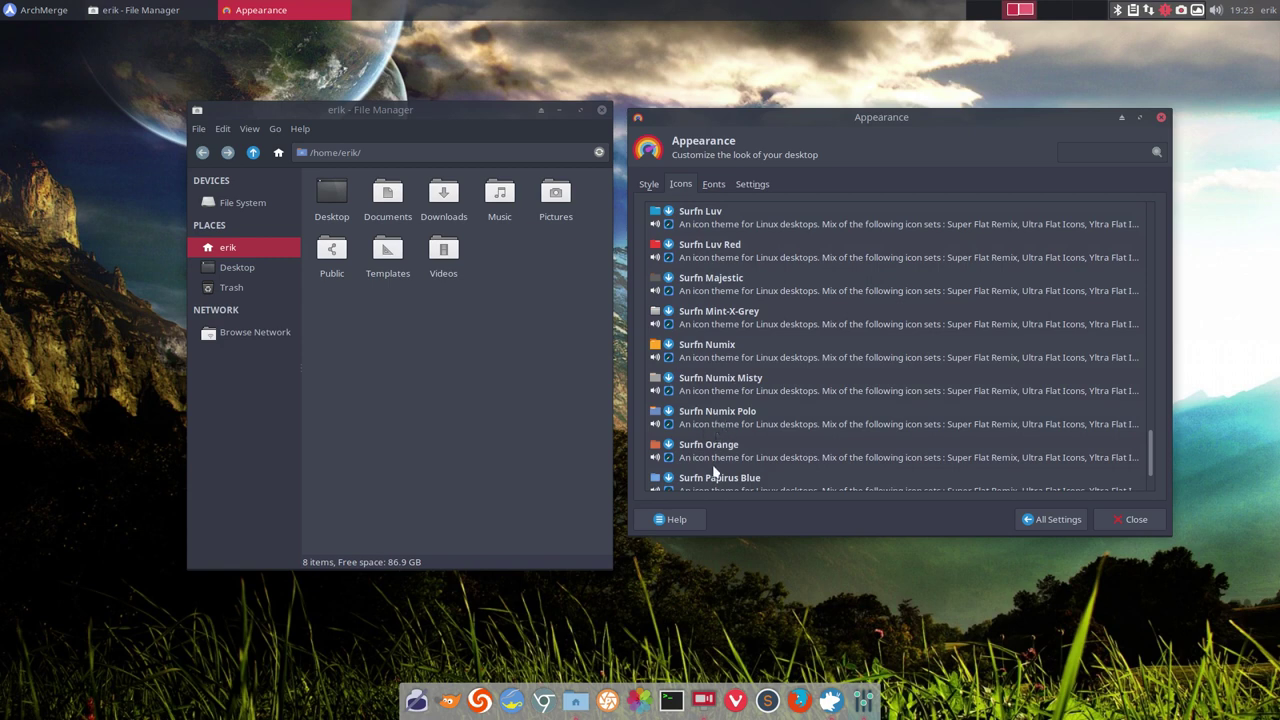
{"action": "scroll", "coordinate": [716, 473], "scroll_direction": "down", "scroll_amount": 3}
{"action": "left_click", "coordinate": [716, 470]}
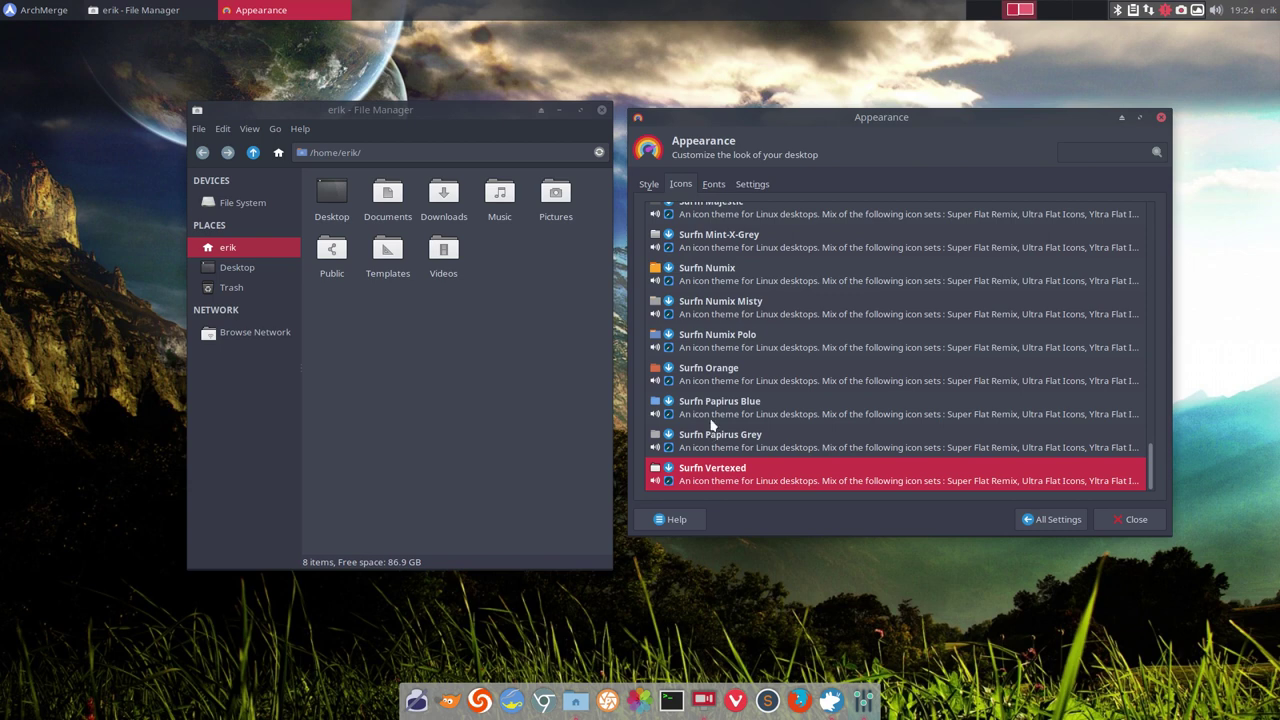
{"action": "scroll", "coordinate": [712, 424], "scroll_direction": "up", "scroll_amount": 3}
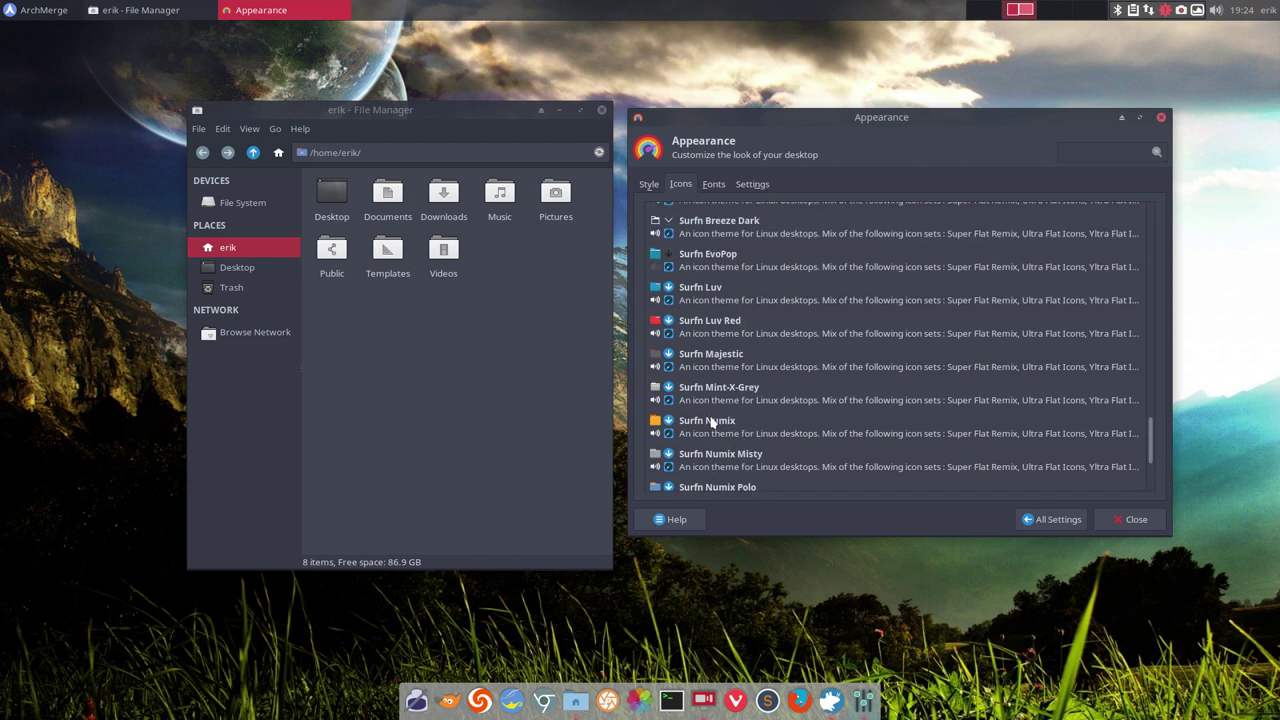
{"action": "scroll", "coordinate": [712, 424], "scroll_direction": "up", "scroll_amount": 15}
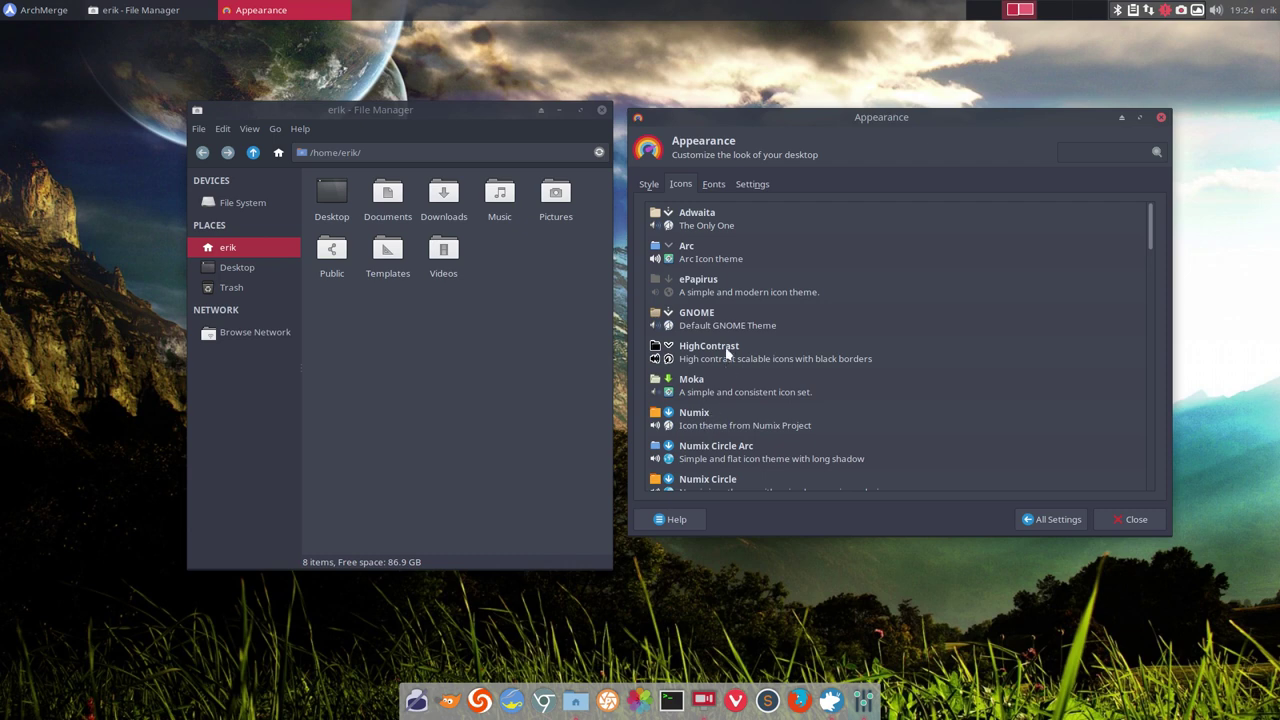
Set the default font's size to 11, keeping Noto Sans Regular.
{"action": "left_click", "coordinate": [713, 186]}
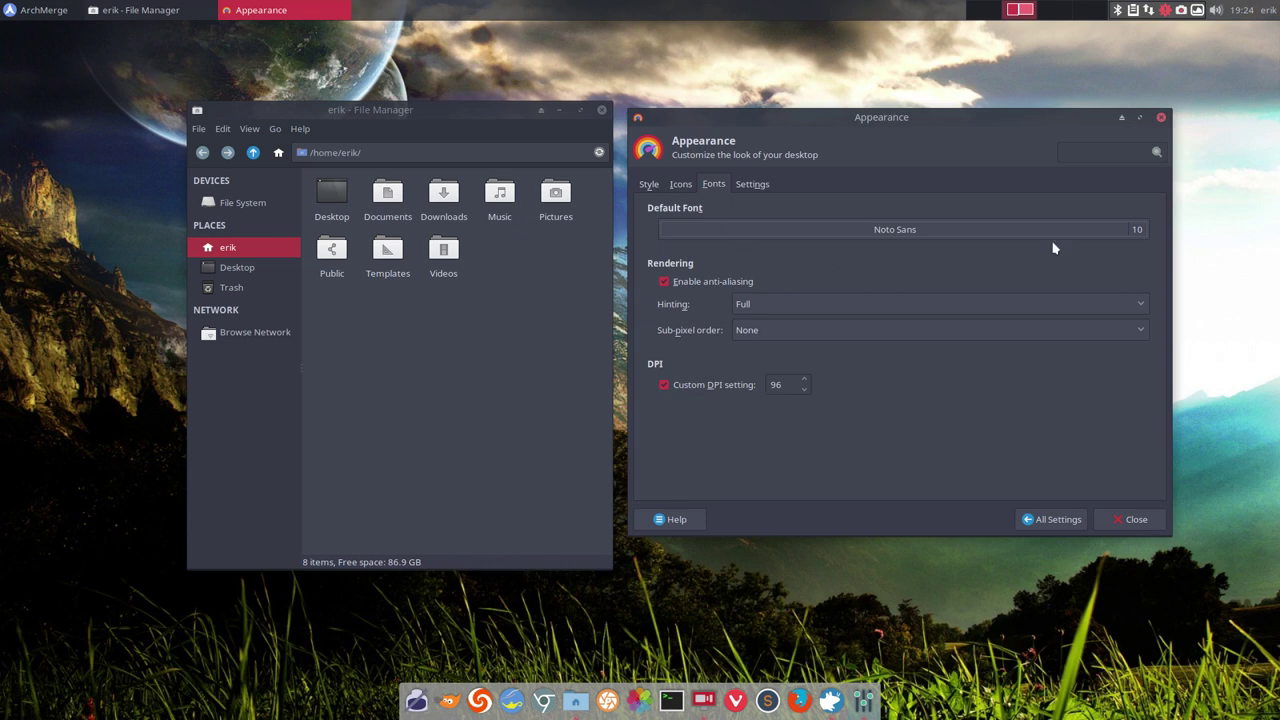
{"action": "left_click", "coordinate": [1135, 231]}
{"action": "left_click", "coordinate": [1026, 353]}
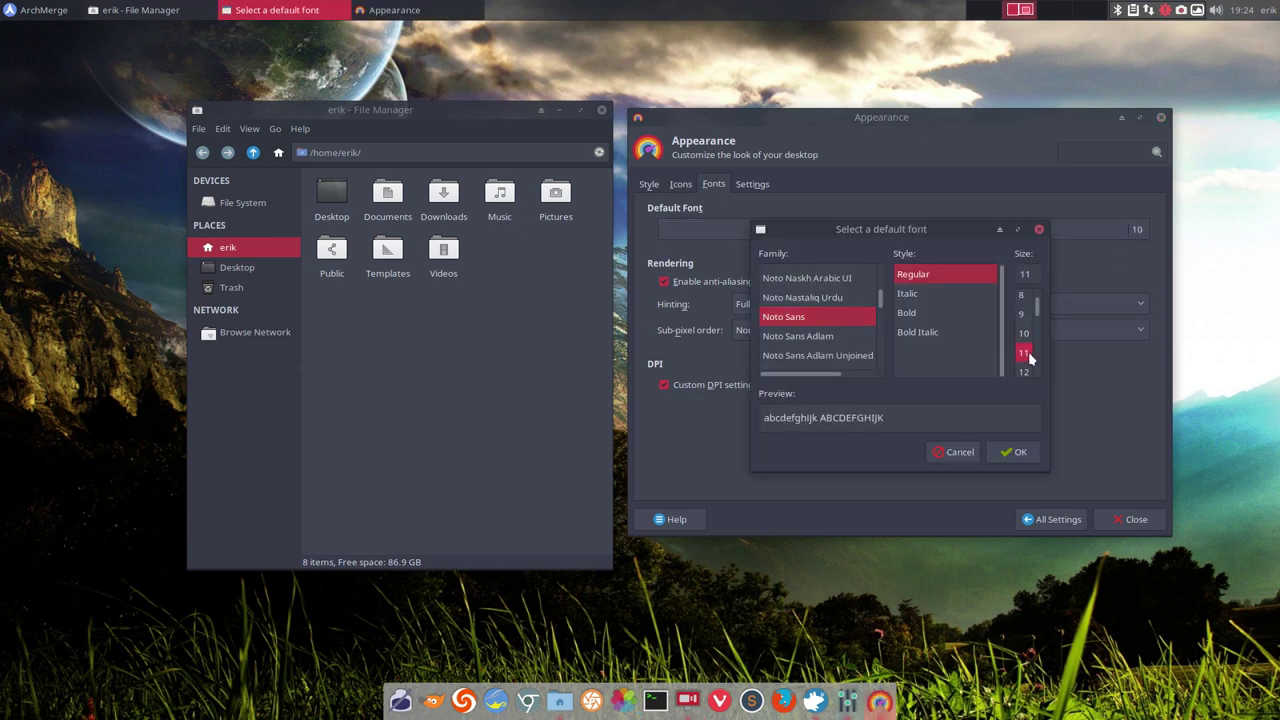
{"action": "left_click", "coordinate": [1020, 452]}
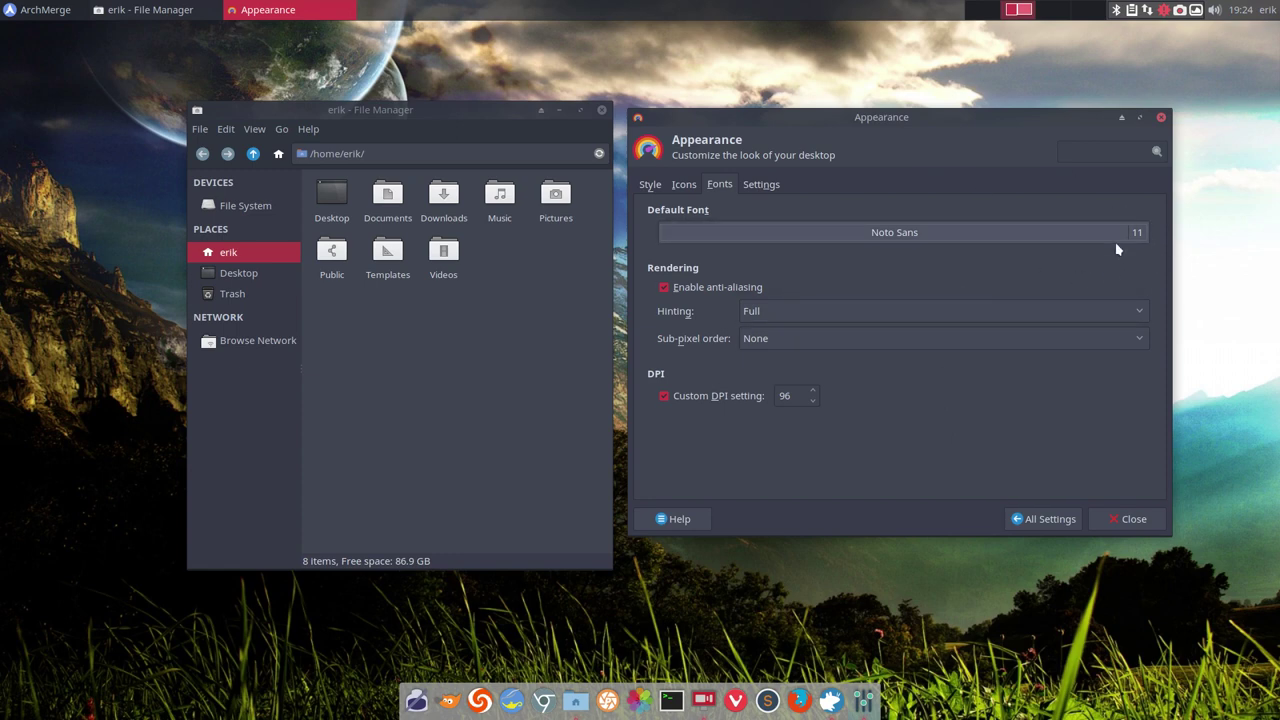
Disable Show images on buttons and Show images in menus, and check the effect in the desktop's context menu.
{"action": "left_click", "coordinate": [761, 185]}
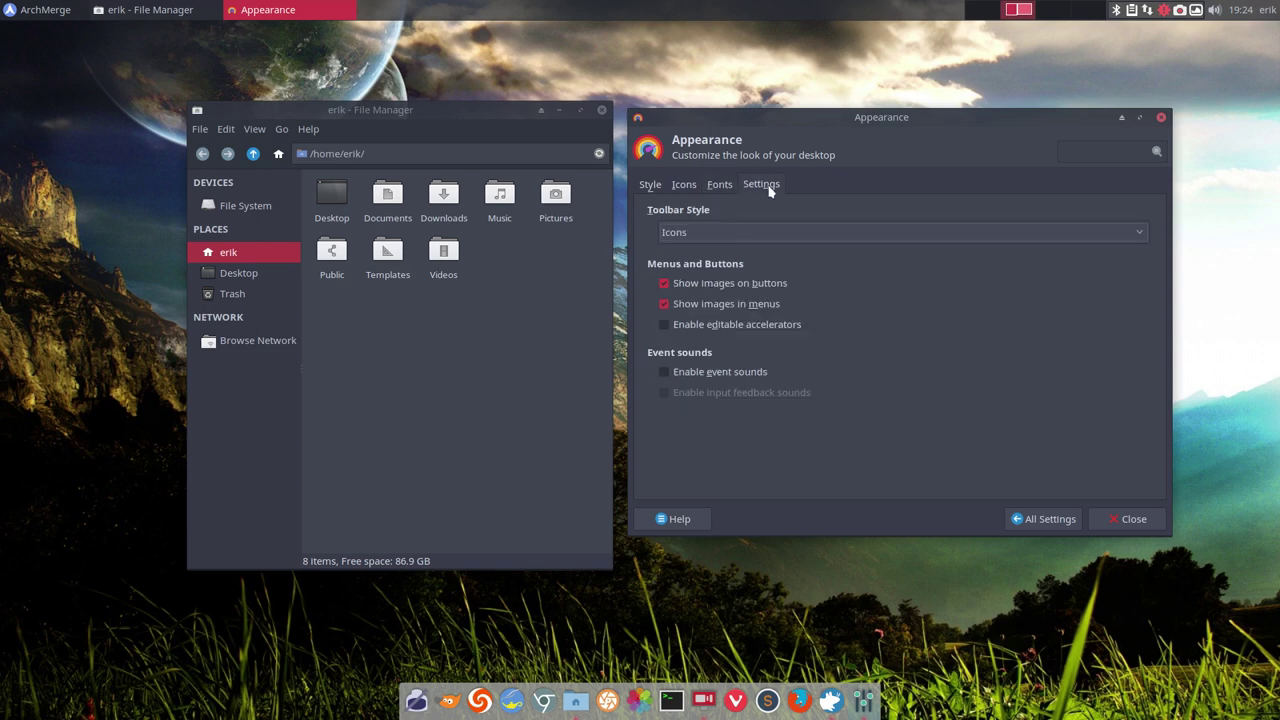
{"action": "left_click", "coordinate": [663, 284]}
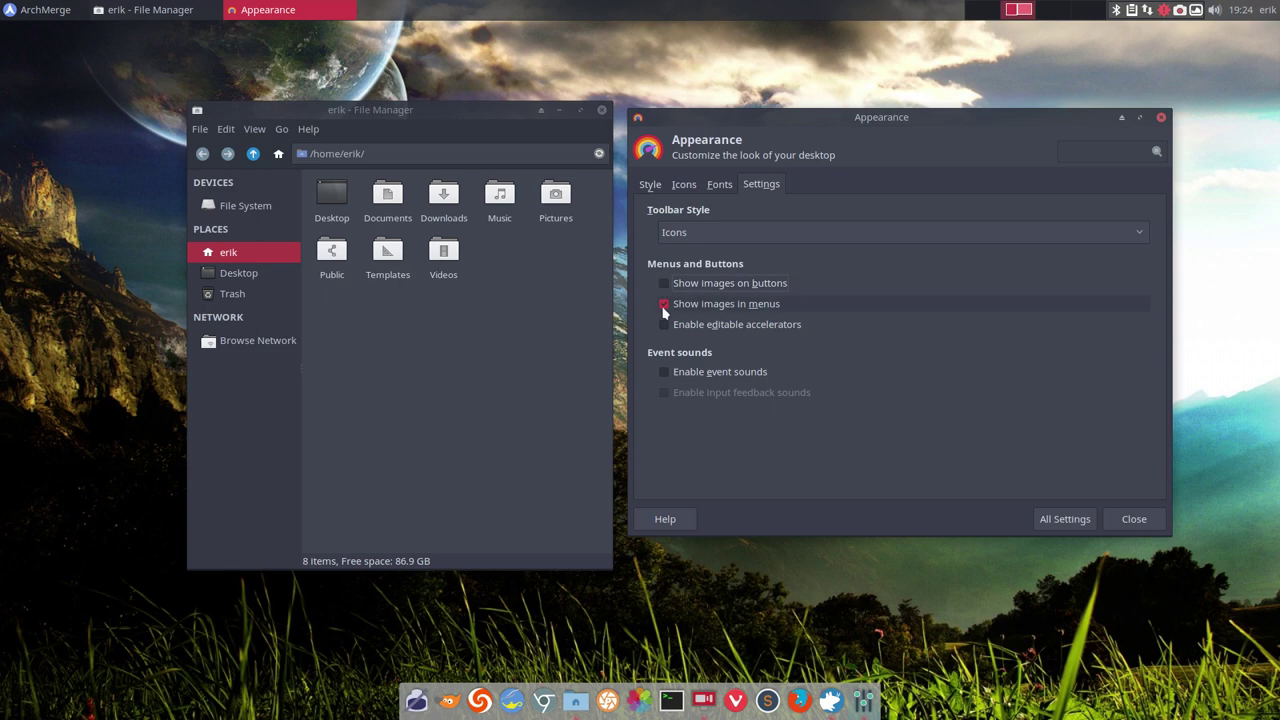
{"action": "left_click", "coordinate": [663, 305]}
{"action": "right_click", "coordinate": [88, 318]}
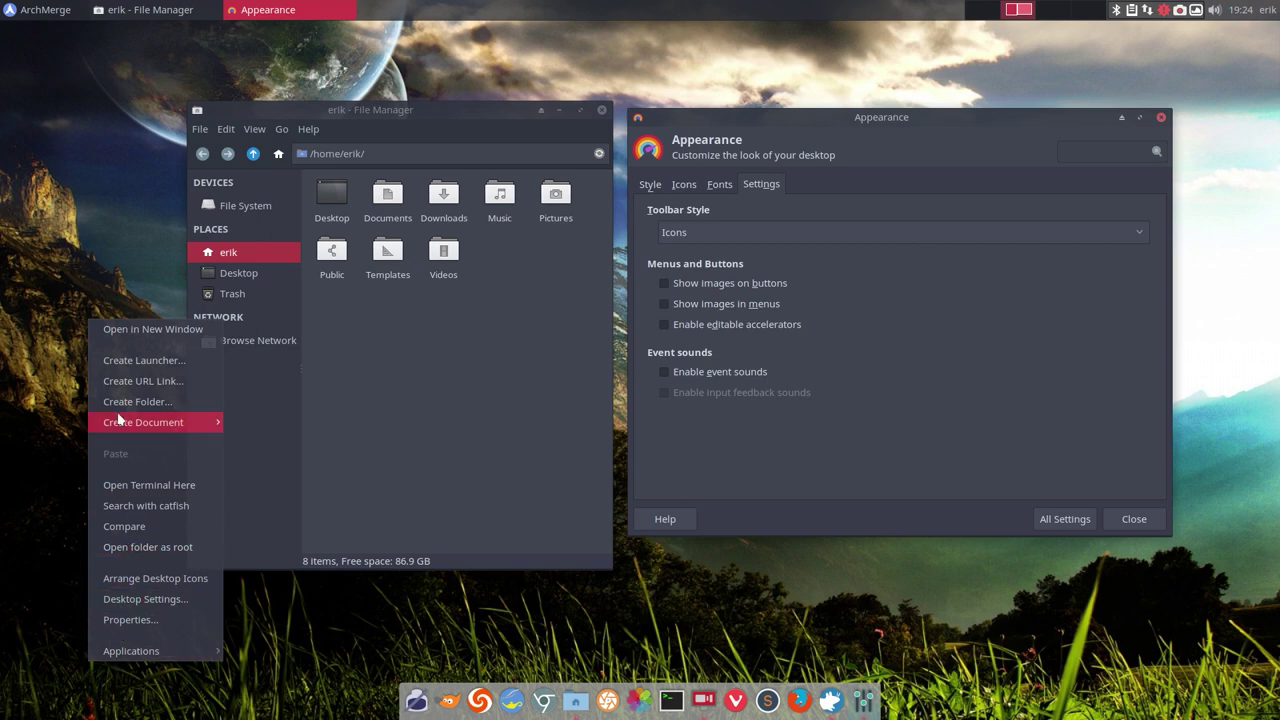
{"action": "left_click", "coordinate": [703, 313]}
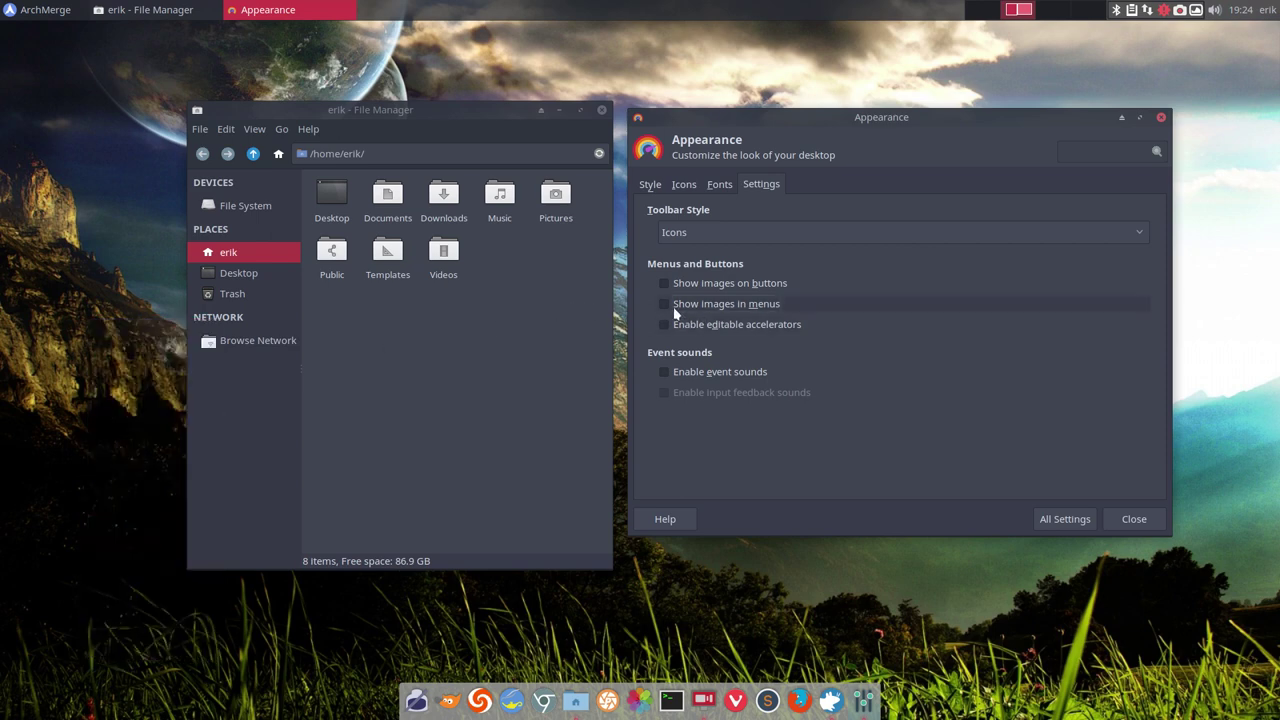
Re-enable images in menus and on buttons, and check the desktop's context menu with its icons.
{"action": "left_click", "coordinate": [664, 304]}
{"action": "left_click", "coordinate": [662, 285]}
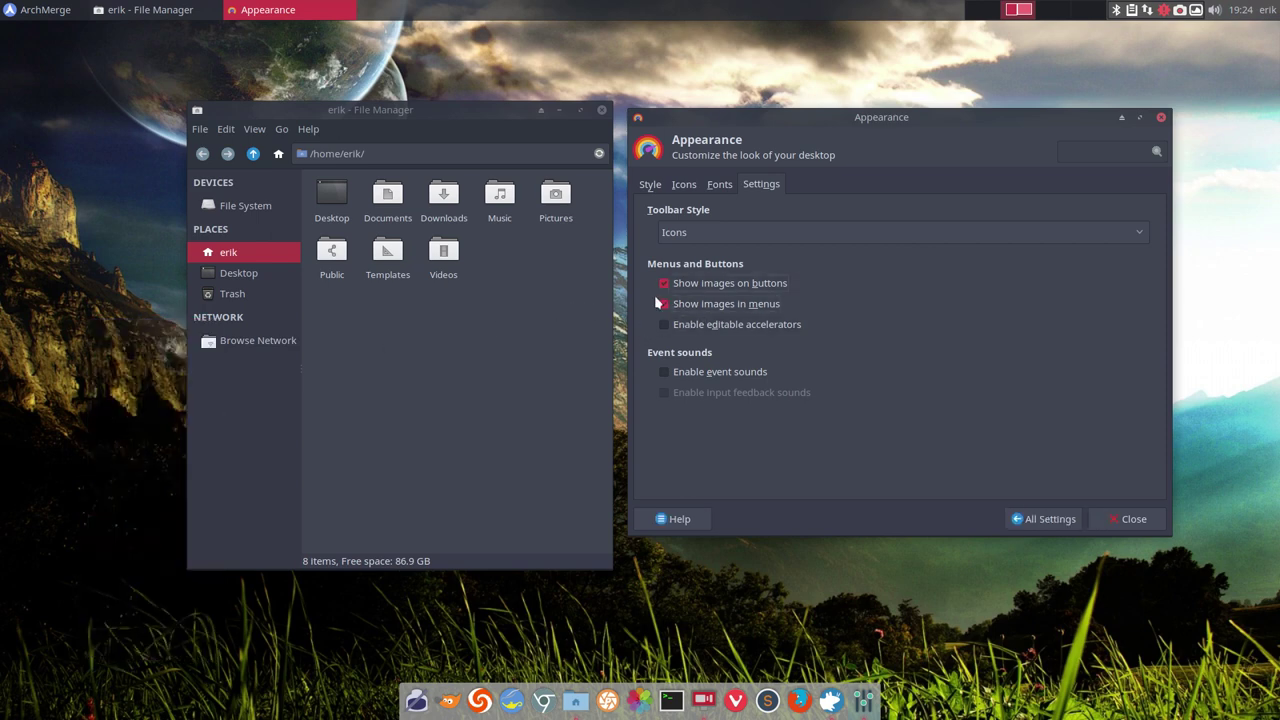
{"action": "right_click", "coordinate": [97, 324]}
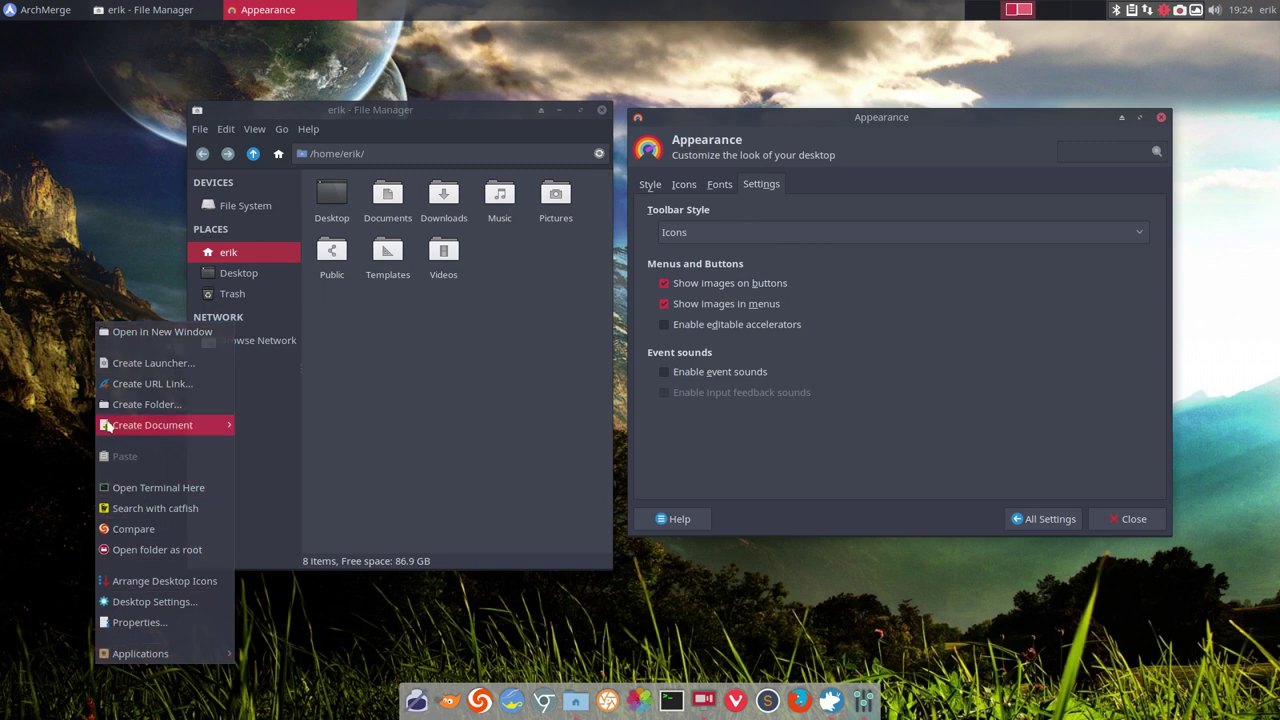
{"action": "left_click", "coordinate": [660, 313]}
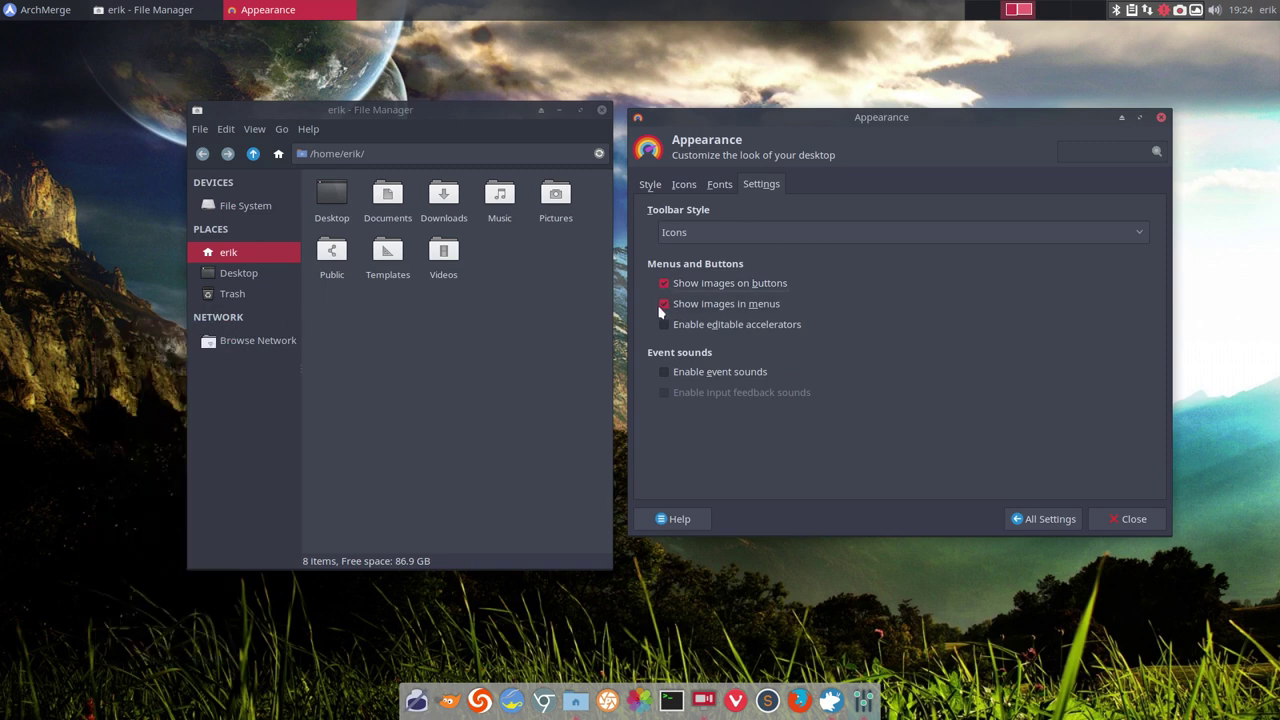
Inspect the desktop's context menu with images turned off, then enable Show images on buttons and Show images in menus.
{"action": "right_click", "coordinate": [102, 257]}
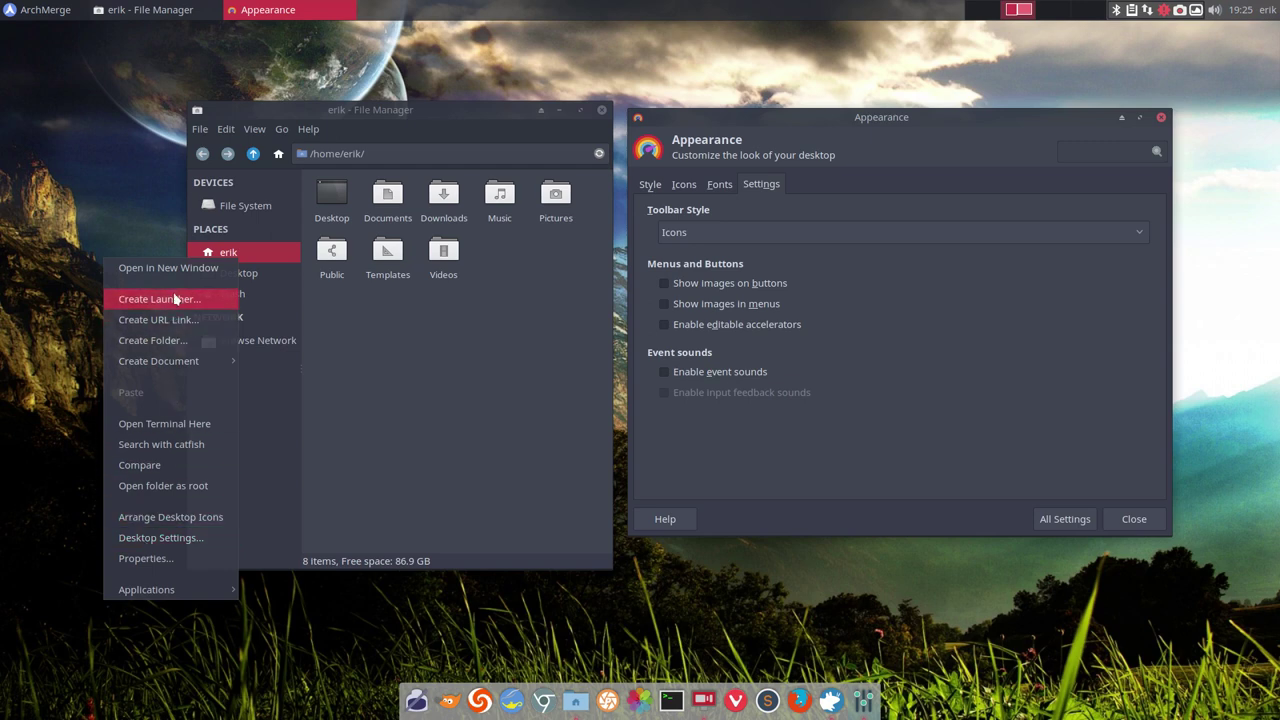
{"action": "left_click", "coordinate": [862, 285]}
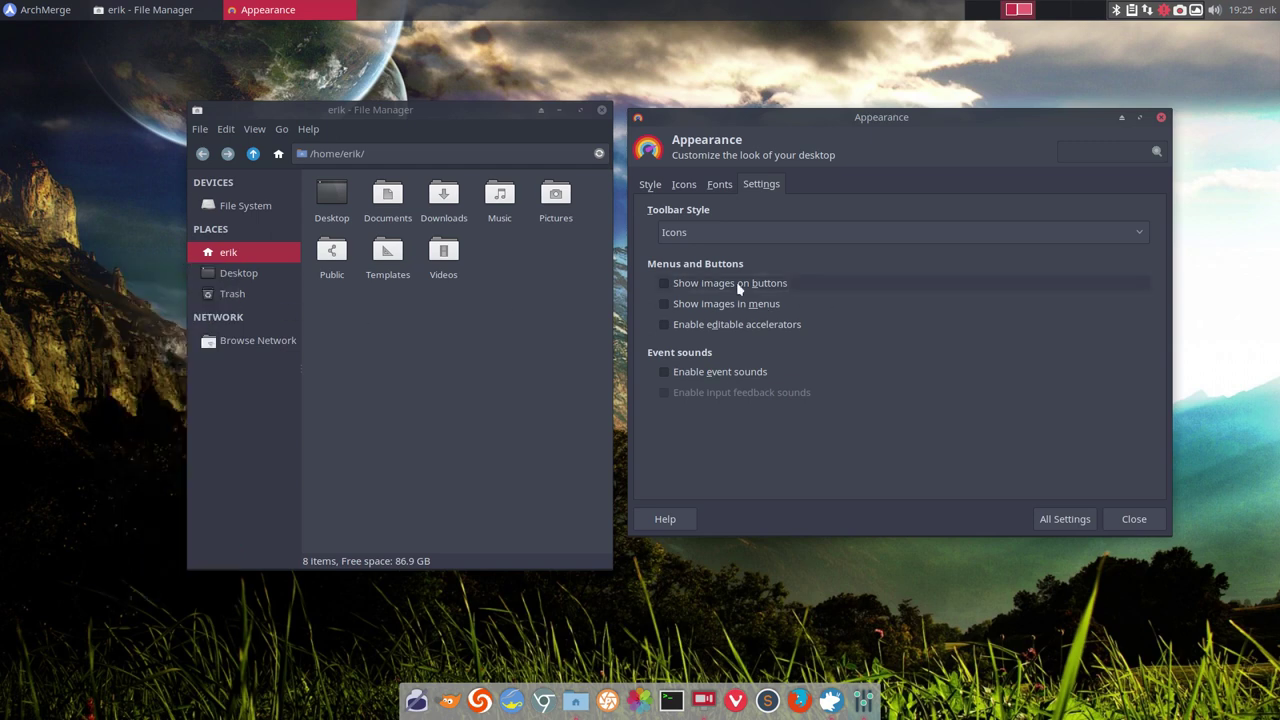
{"action": "left_click", "coordinate": [663, 288]}
{"action": "left_click", "coordinate": [664, 304]}
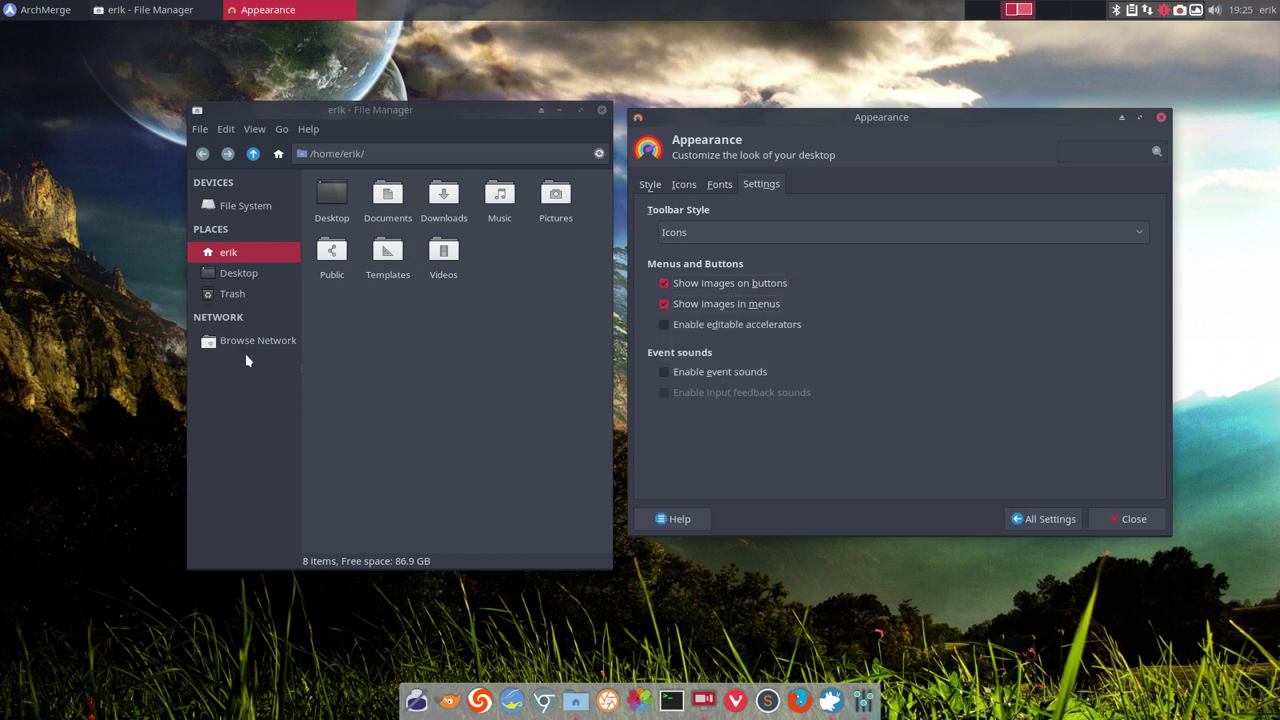
Check the desktop's context menu with images enabled, then return to the overview of all settings.
{"action": "right_click", "coordinate": [100, 334]}
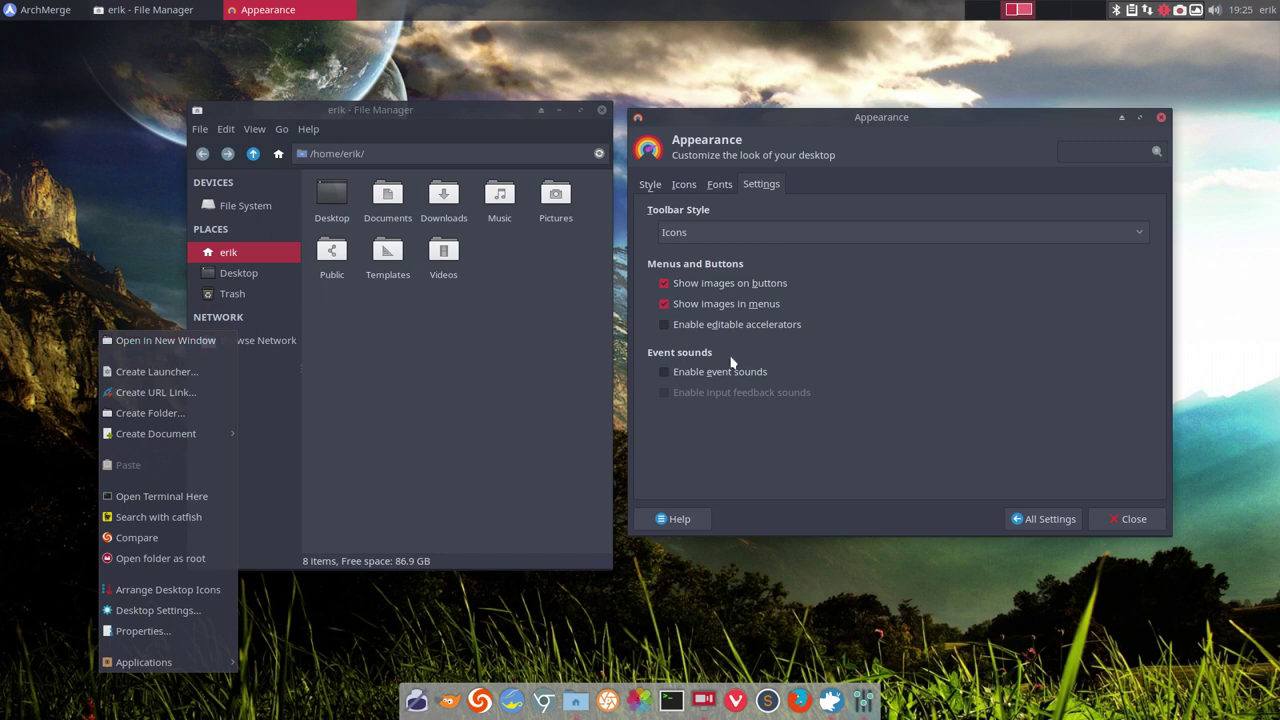
{"action": "left_click", "coordinate": [860, 326]}
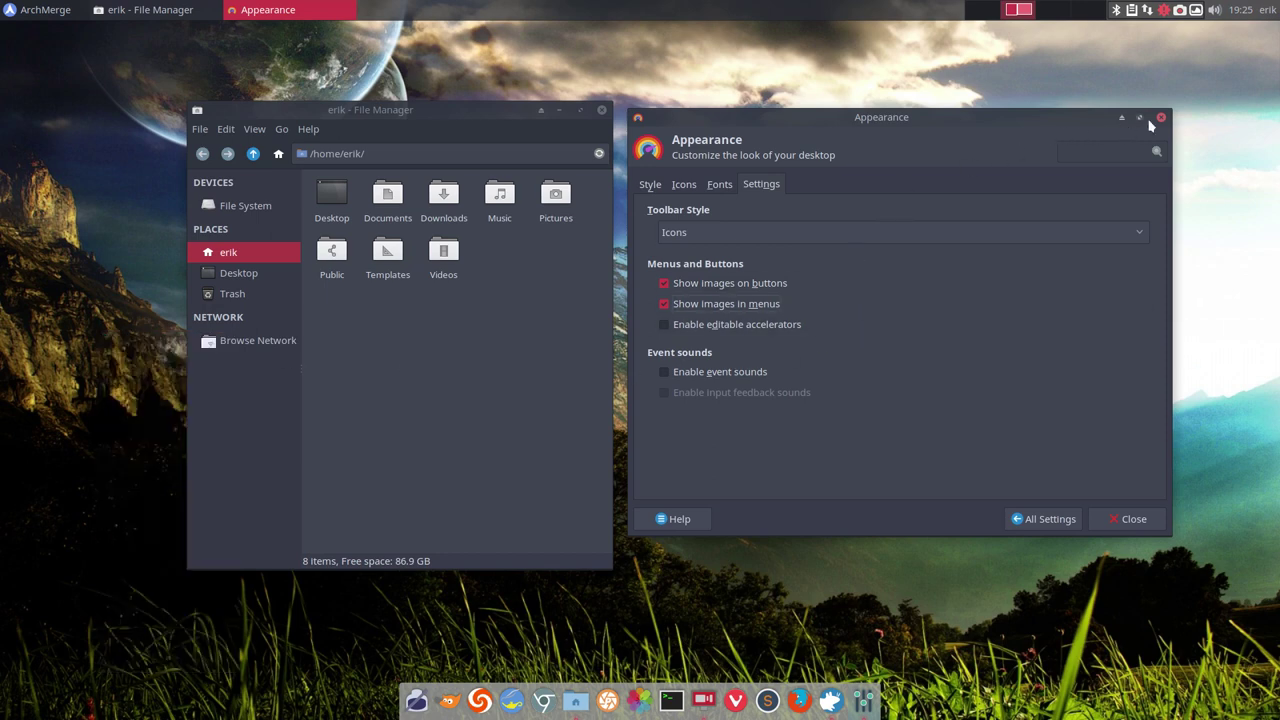
{"action": "left_click", "coordinate": [1040, 519]}
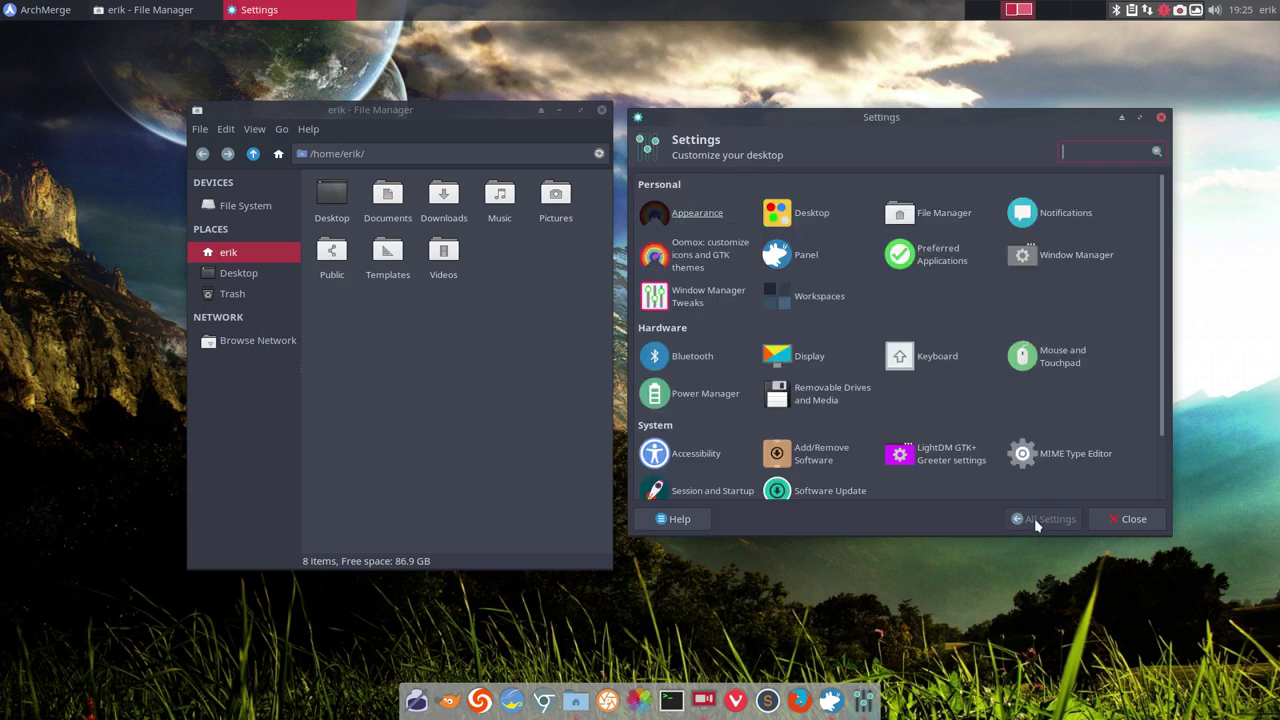
Open the Desktop settings and set the wallpaper to the portrait image of the blonde woman.
{"action": "left_click", "coordinate": [804, 214]}
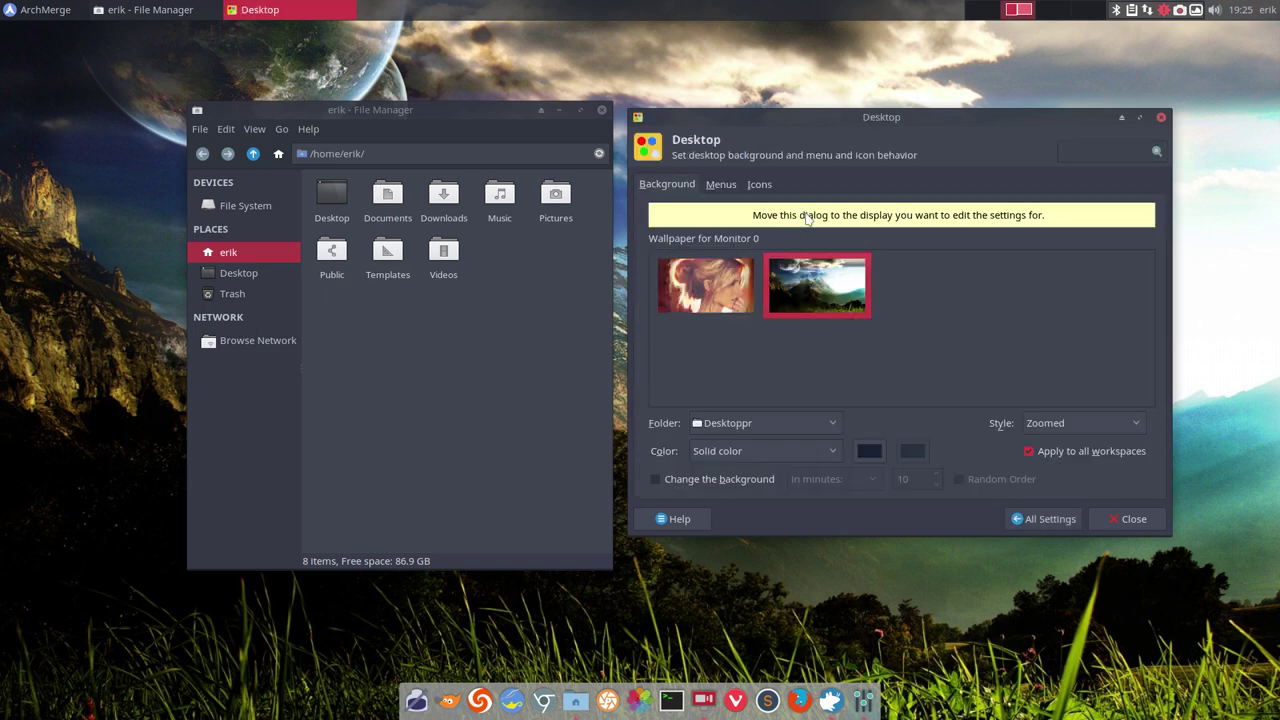
{"action": "left_click", "coordinate": [726, 298]}
{"action": "mouse_move", "coordinate": [926, 123]}
{"action": "left_mouse_down"}
{"action": "mouse_move", "coordinate": [946, 623]}
{"action": "mouse_move", "coordinate": [930, 696]}
{"action": "mouse_move", "coordinate": [929, 114]}
{"action": "mouse_move", "coordinate": [922, 123]}
{"action": "left_mouse_up"}
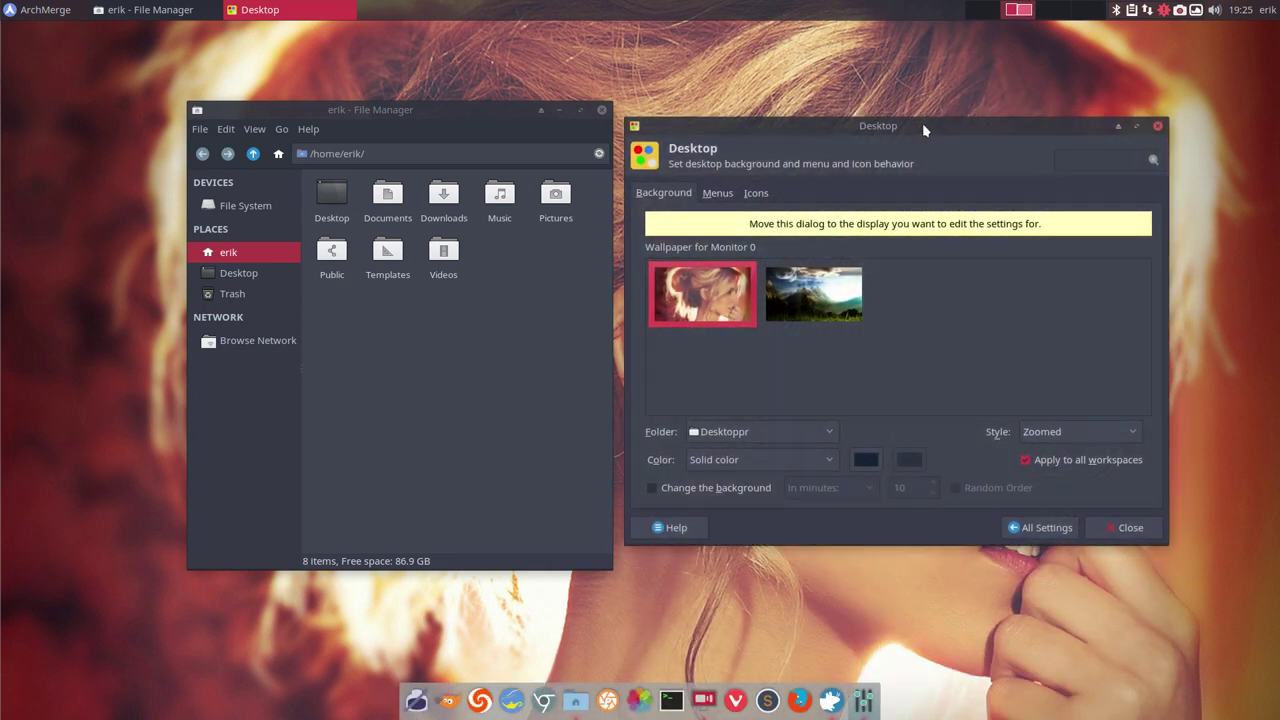
Review the desktop menu options, then show the Home, Filesystem and Trash default icons on the desktop.
{"action": "left_click", "coordinate": [718, 194]}
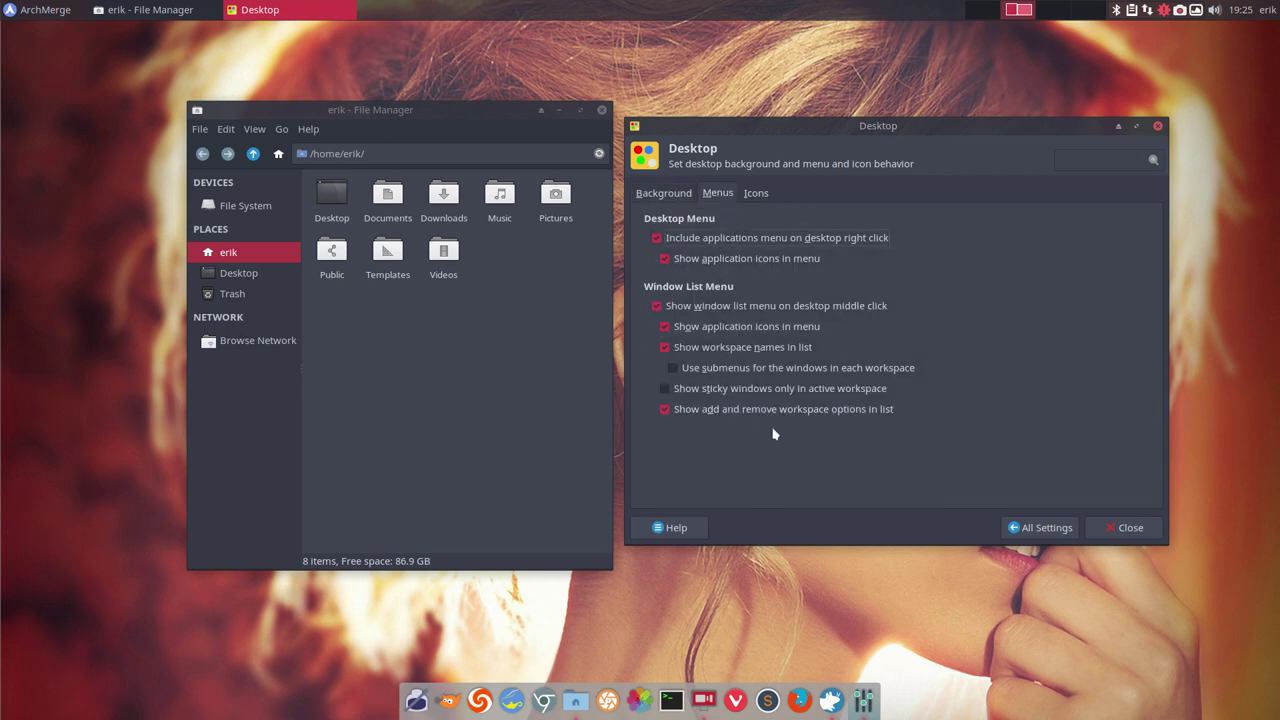
{"action": "left_click", "coordinate": [755, 194]}
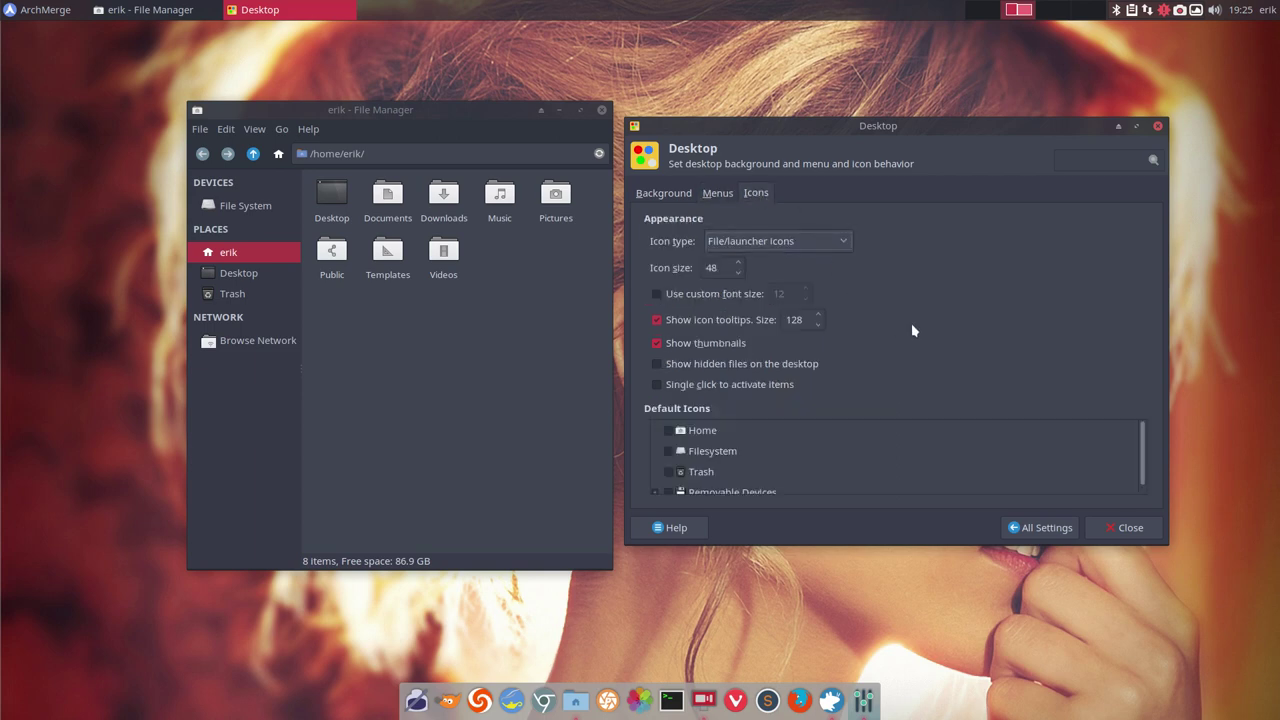
{"action": "left_click", "coordinate": [668, 431]}
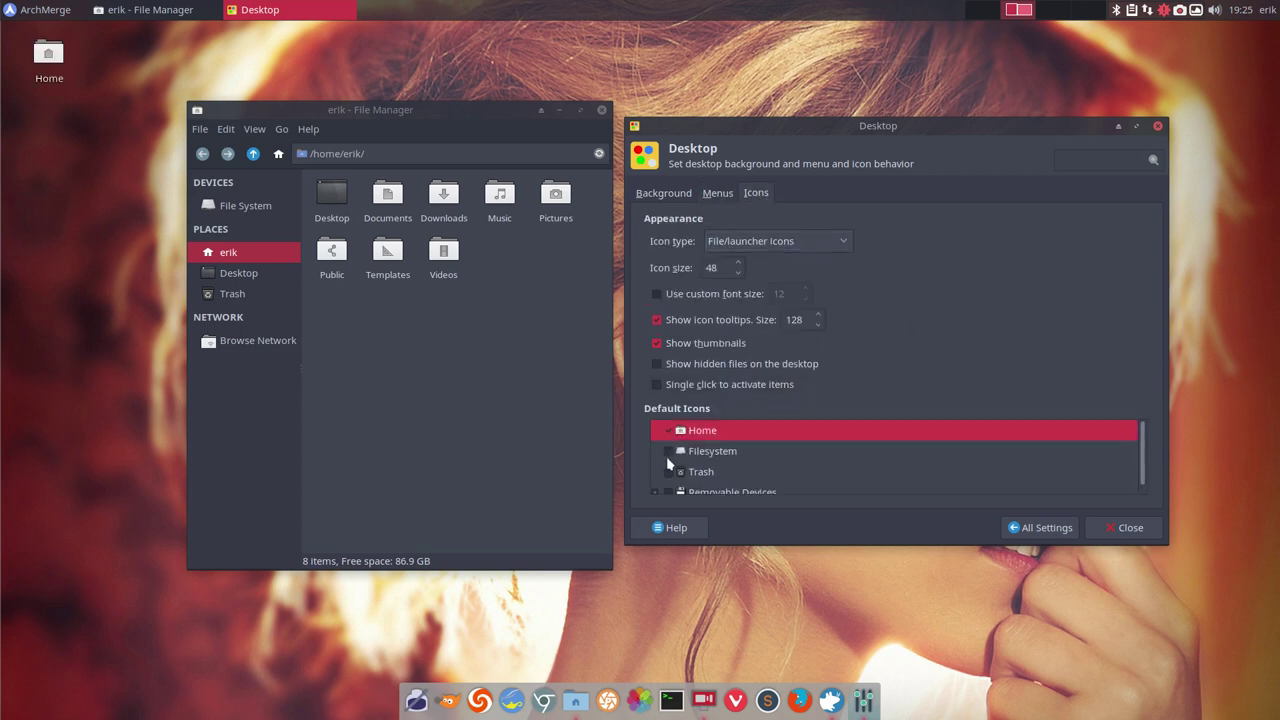
{"action": "left_click", "coordinate": [668, 451]}
{"action": "left_click", "coordinate": [668, 486]}
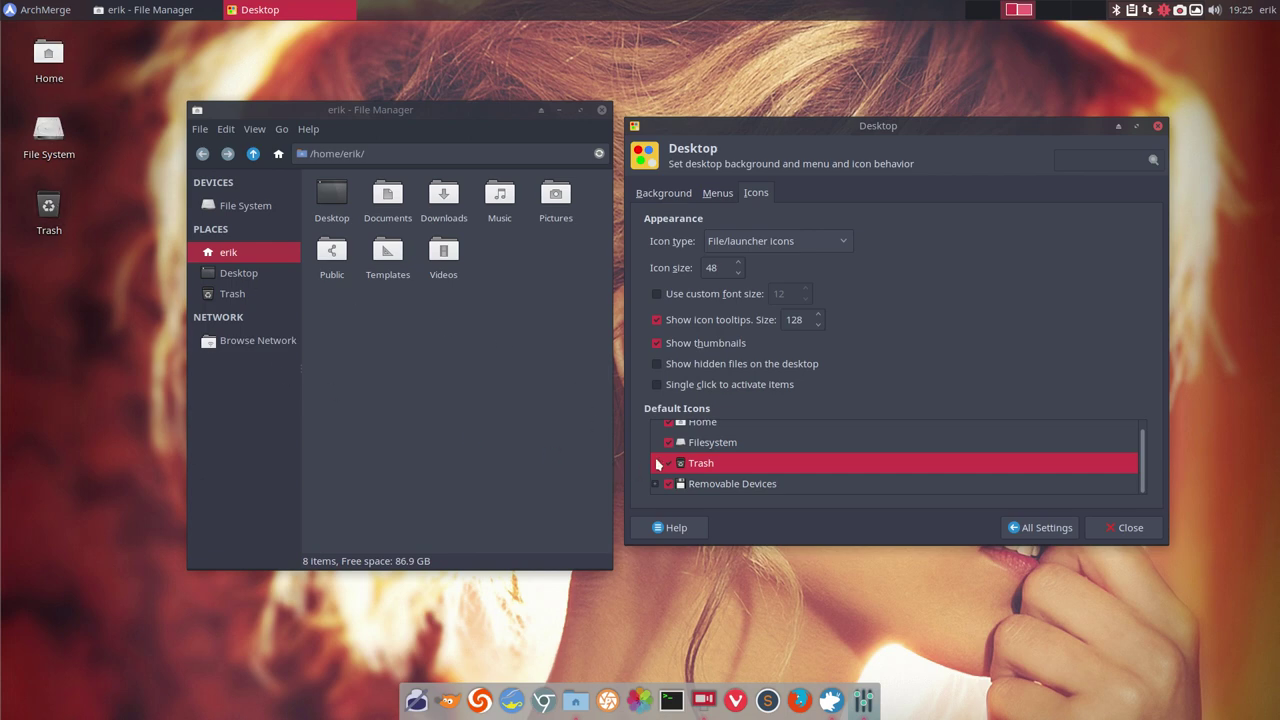
Hide the Removable Devices, Trash, Filesystem and Home default icons from the desktop.
{"action": "left_click", "coordinate": [669, 485]}
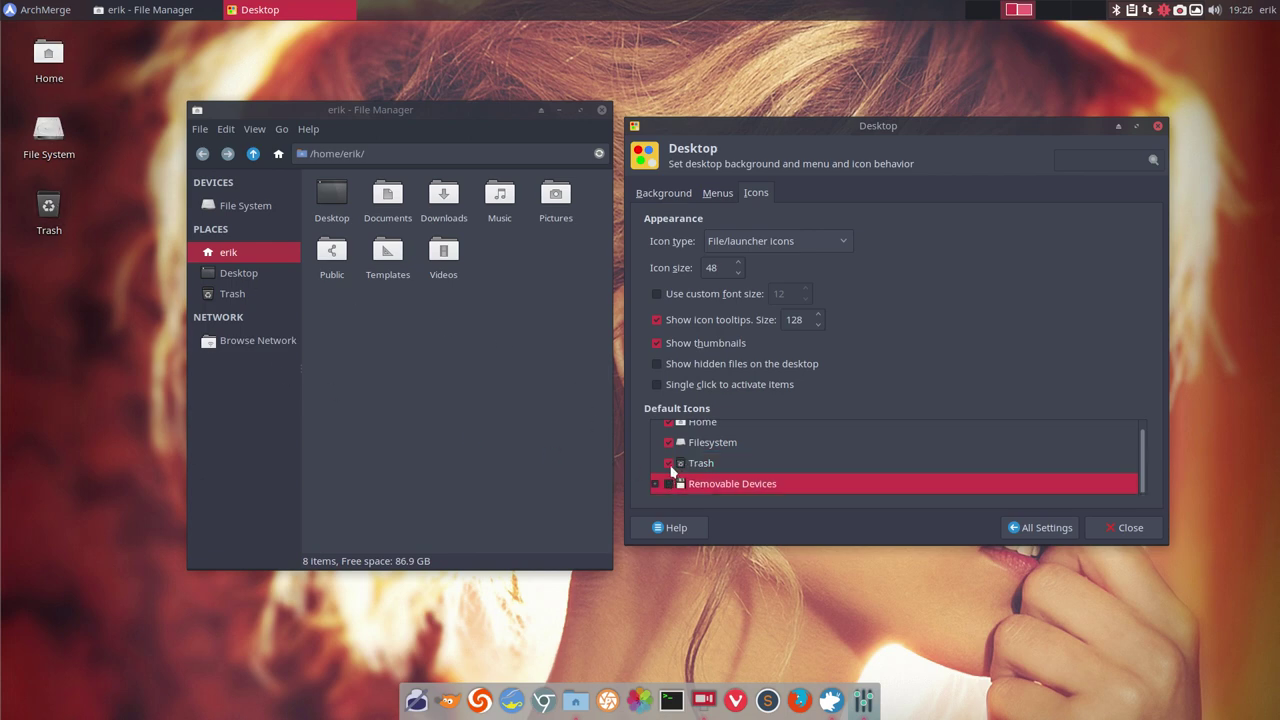
{"action": "left_click", "coordinate": [669, 463]}
{"action": "left_click", "coordinate": [669, 442]}
{"action": "left_click", "coordinate": [669, 424]}
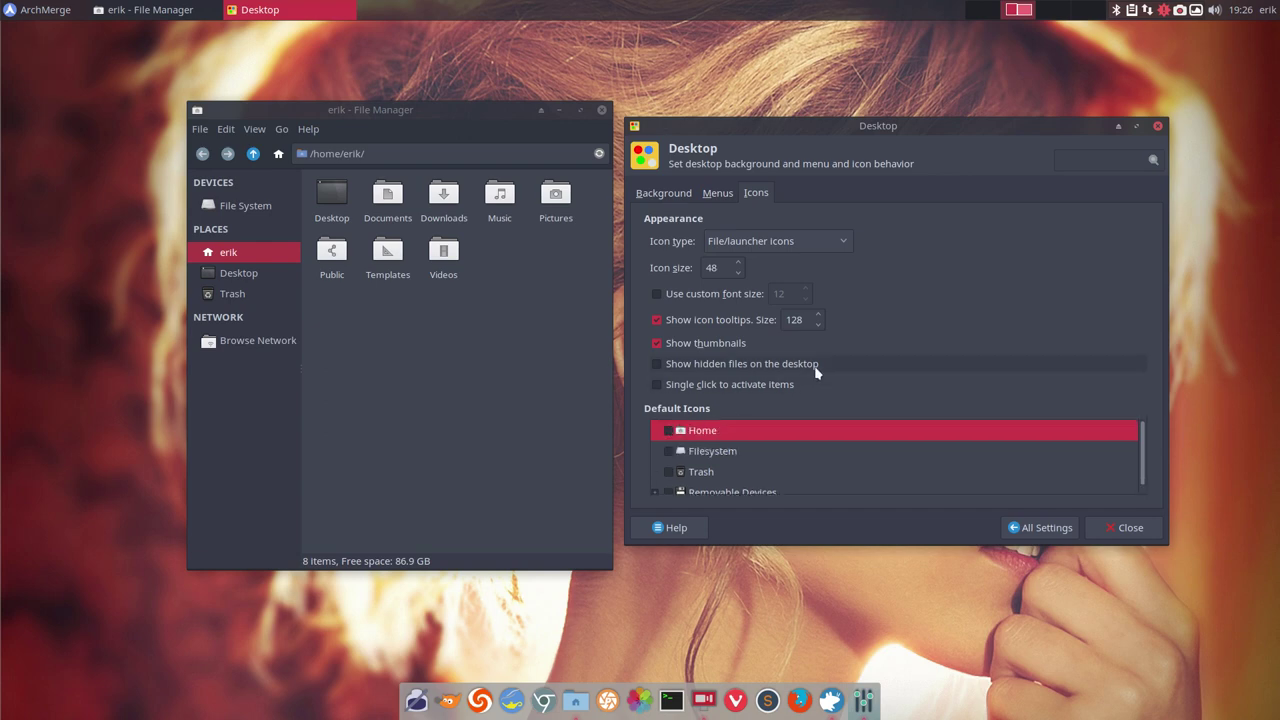
Revisit the desktop's menu and background options, then return to the overview of all settings.
{"action": "left_click", "coordinate": [717, 196]}
{"action": "left_click", "coordinate": [675, 197]}
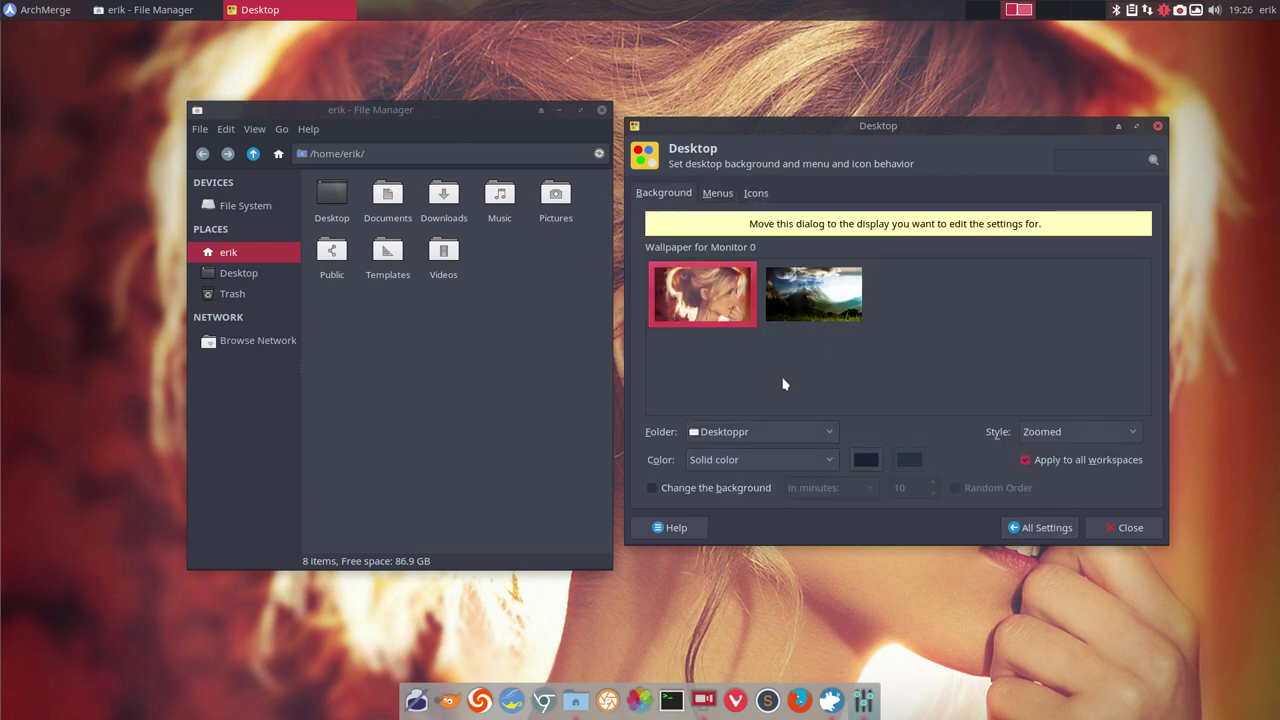
{"action": "left_click", "coordinate": [1033, 532]}
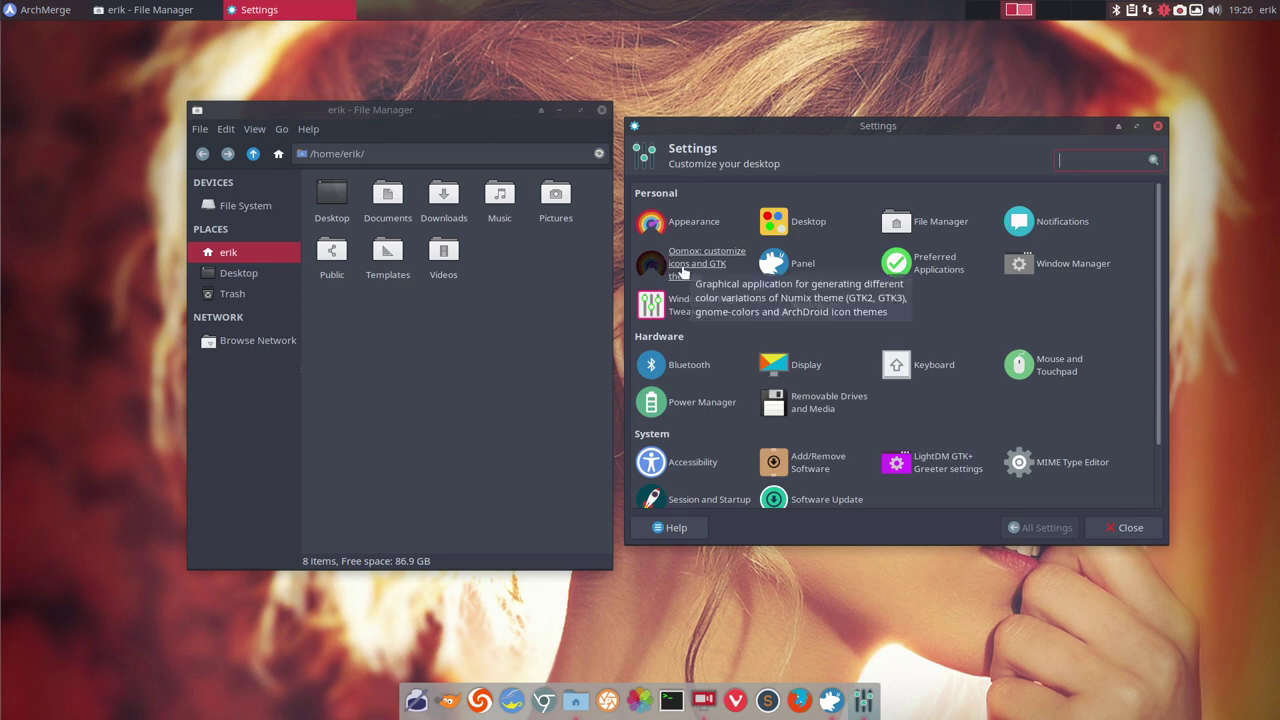
Browse the applications menu through the Graphics and Office categories, then go back to the Settings window.
{"action": "left_click", "coordinate": [34, 12]}
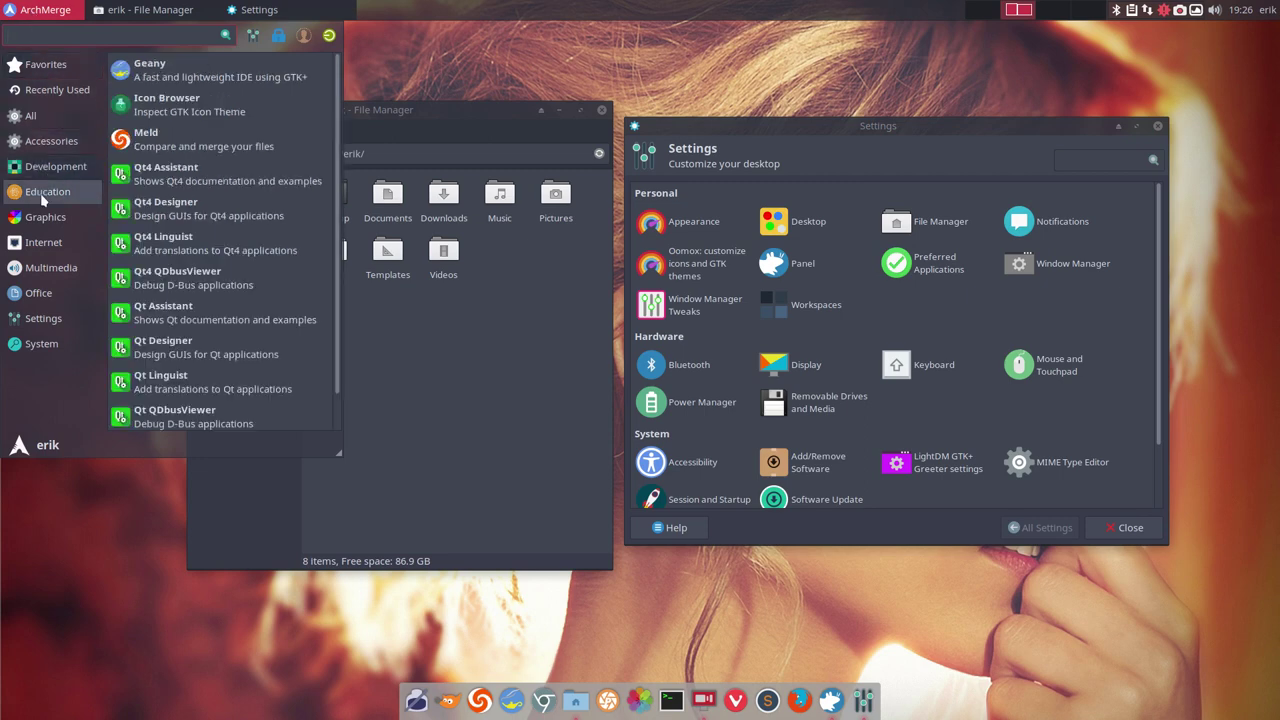
{"action": "mouse_move", "coordinate": [45, 217]}
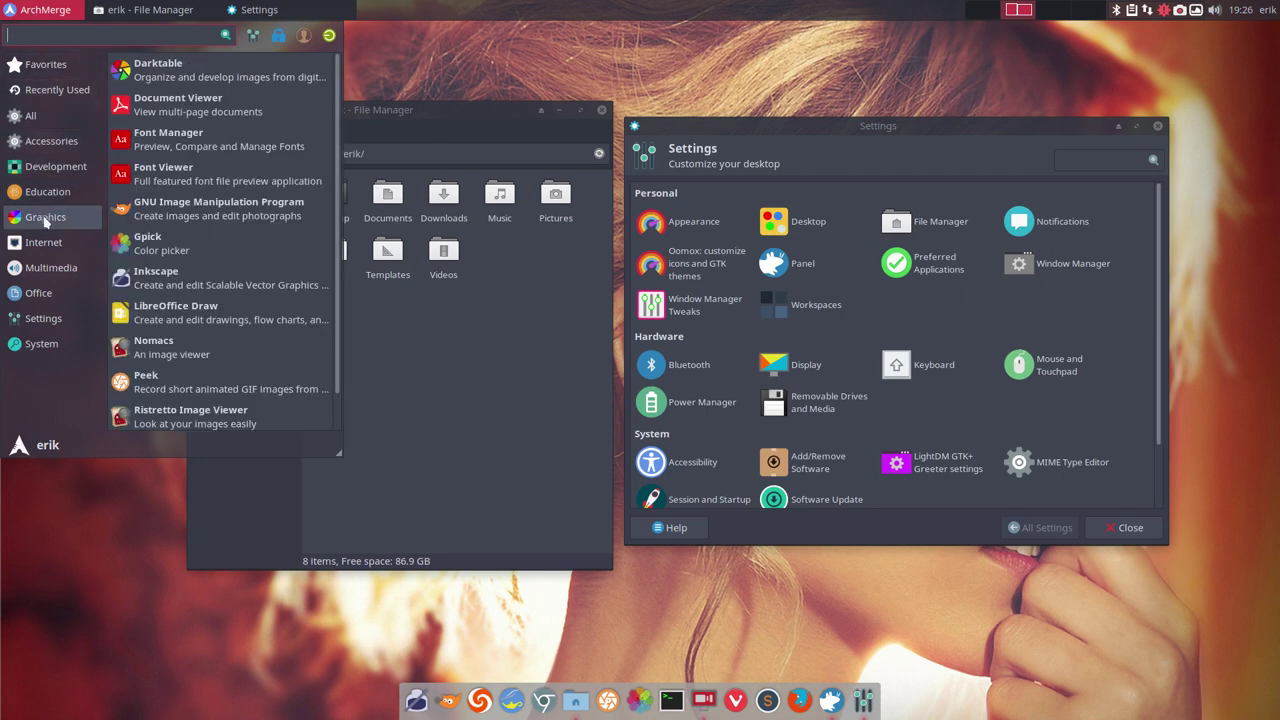
{"action": "mouse_move", "coordinate": [55, 292]}
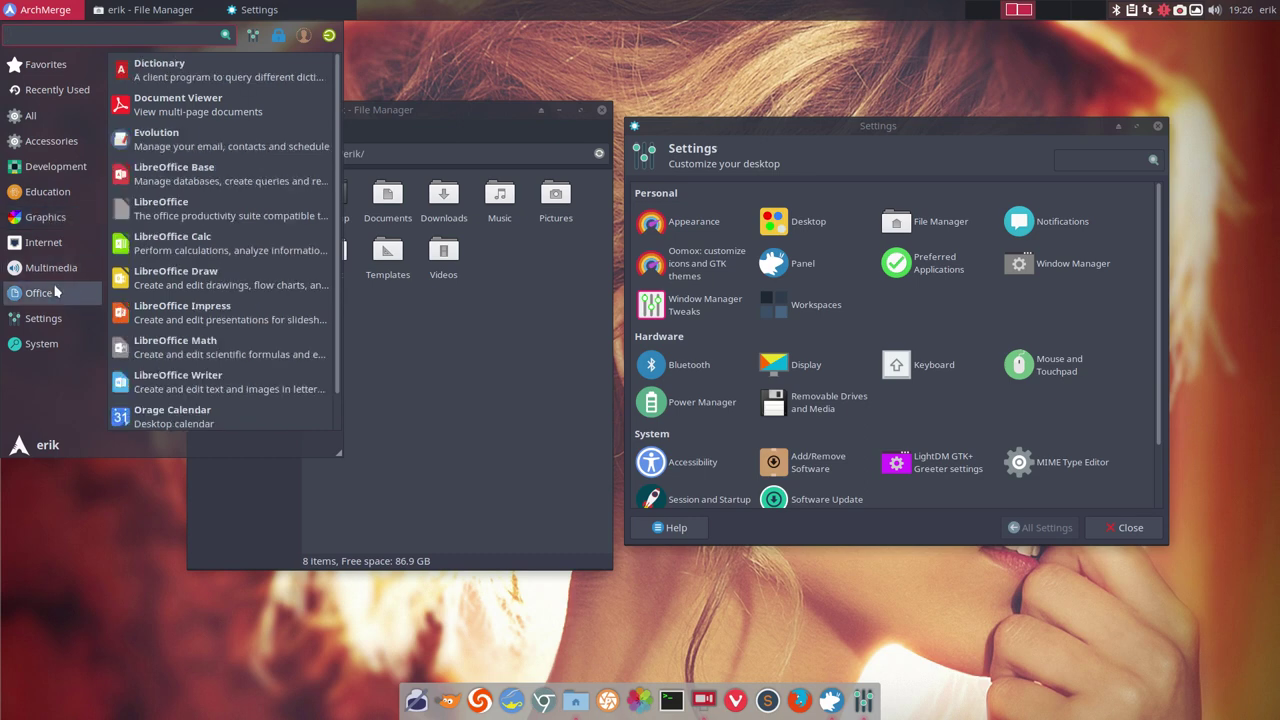
{"action": "scroll", "coordinate": [205, 400], "scroll_direction": "down", "scroll_amount": 1}
{"action": "scroll", "coordinate": [205, 397], "scroll_direction": "up", "scroll_amount": 1}
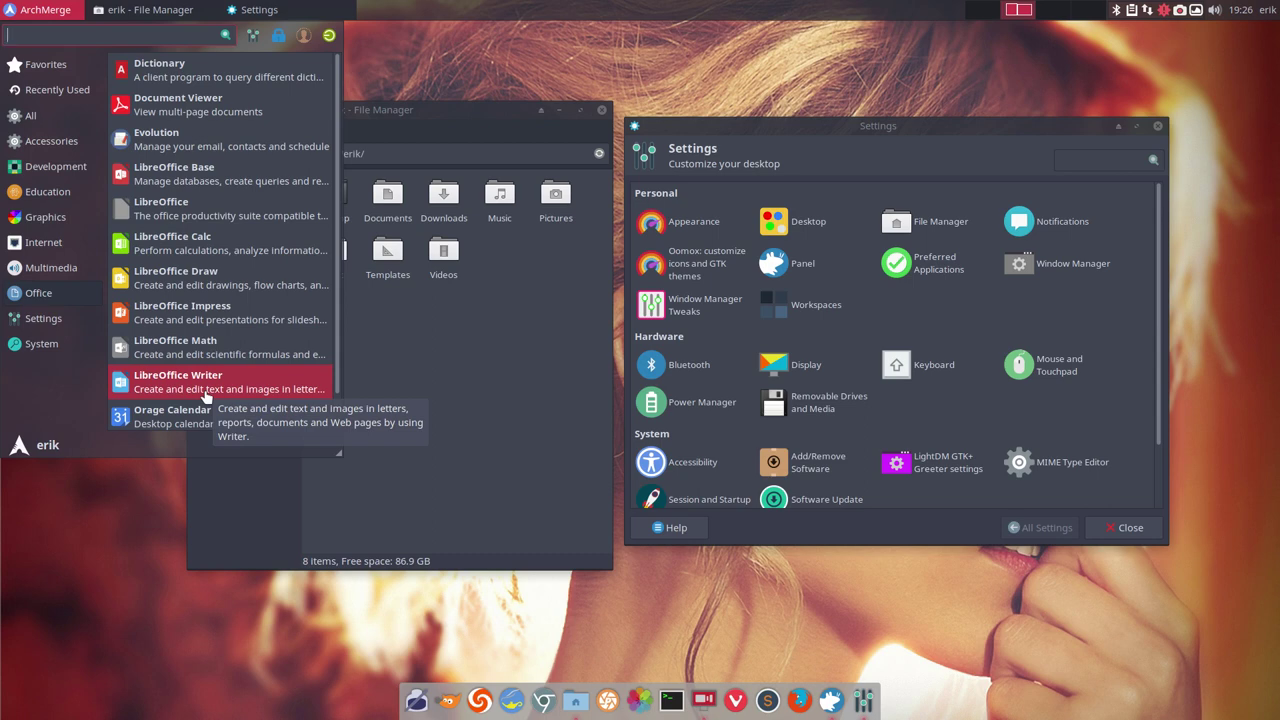
{"action": "left_click", "coordinate": [782, 130]}
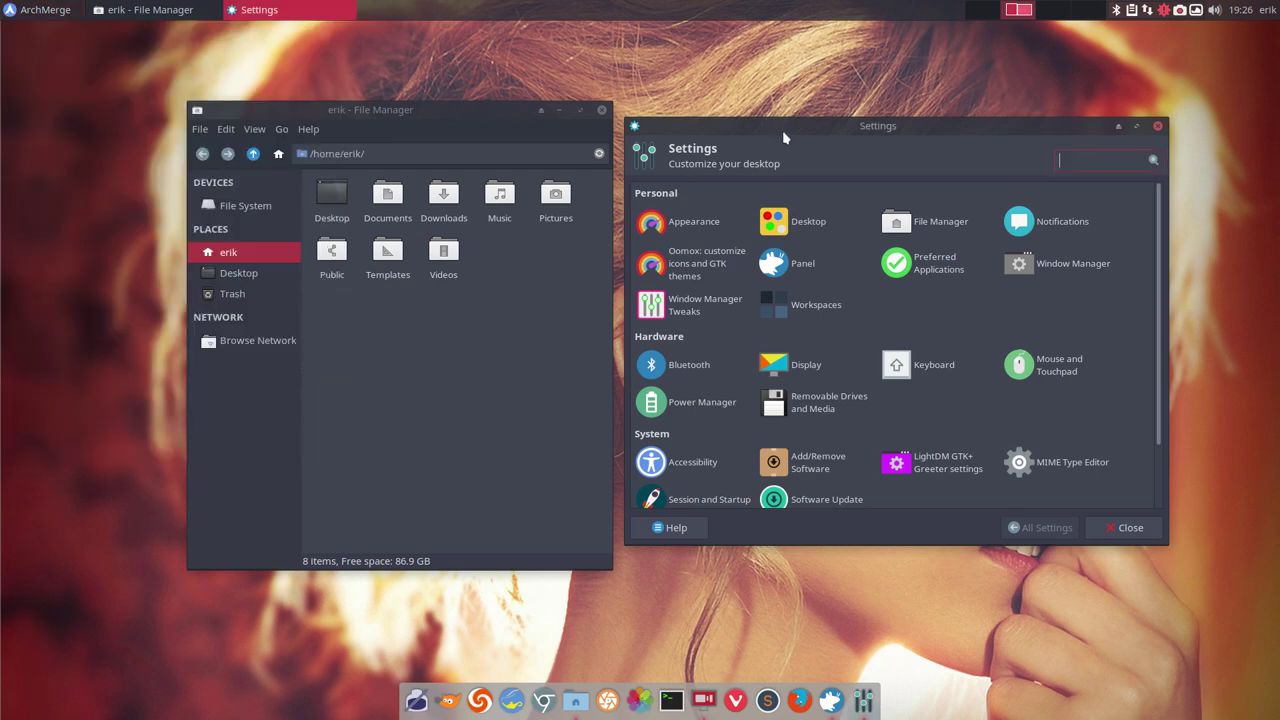
Launch the Oomox theme customizer from Settings, inspect its presets, colors and preview, then close it.
{"action": "left_click", "coordinate": [697, 265]}
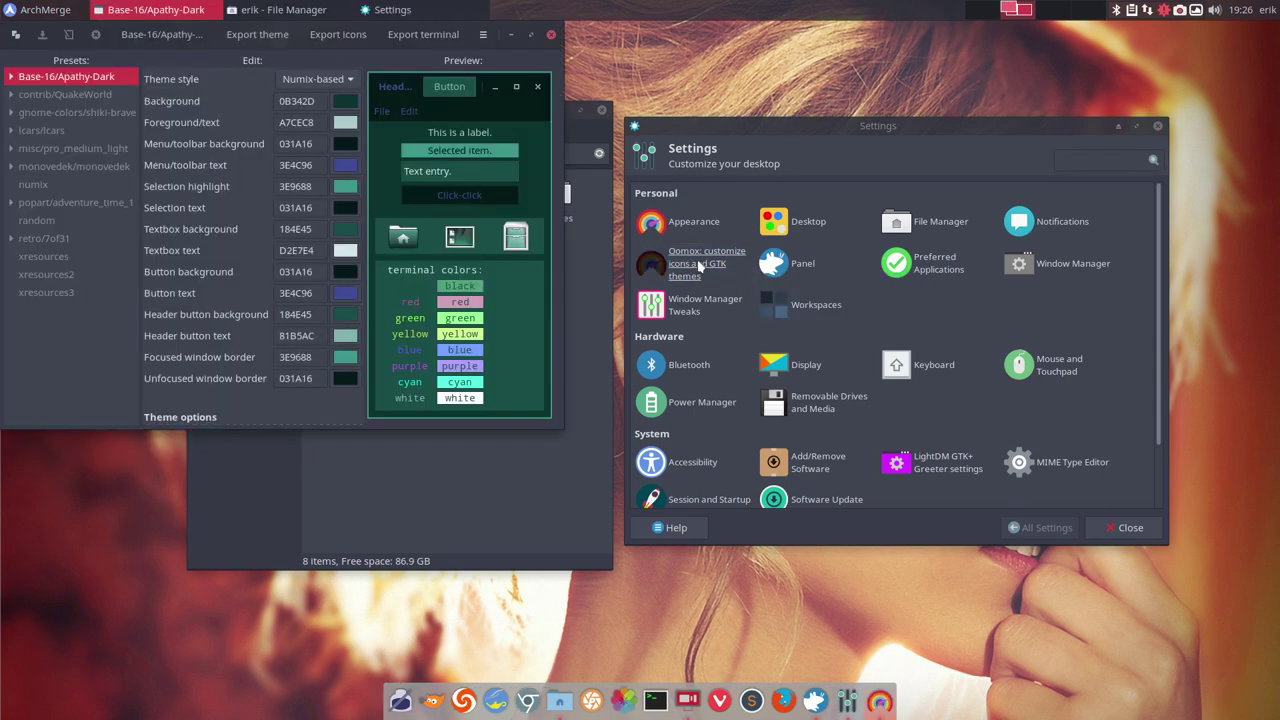
{"action": "left_click_drag", "start_coordinate": [205, 47], "coordinate": [366, 197]}
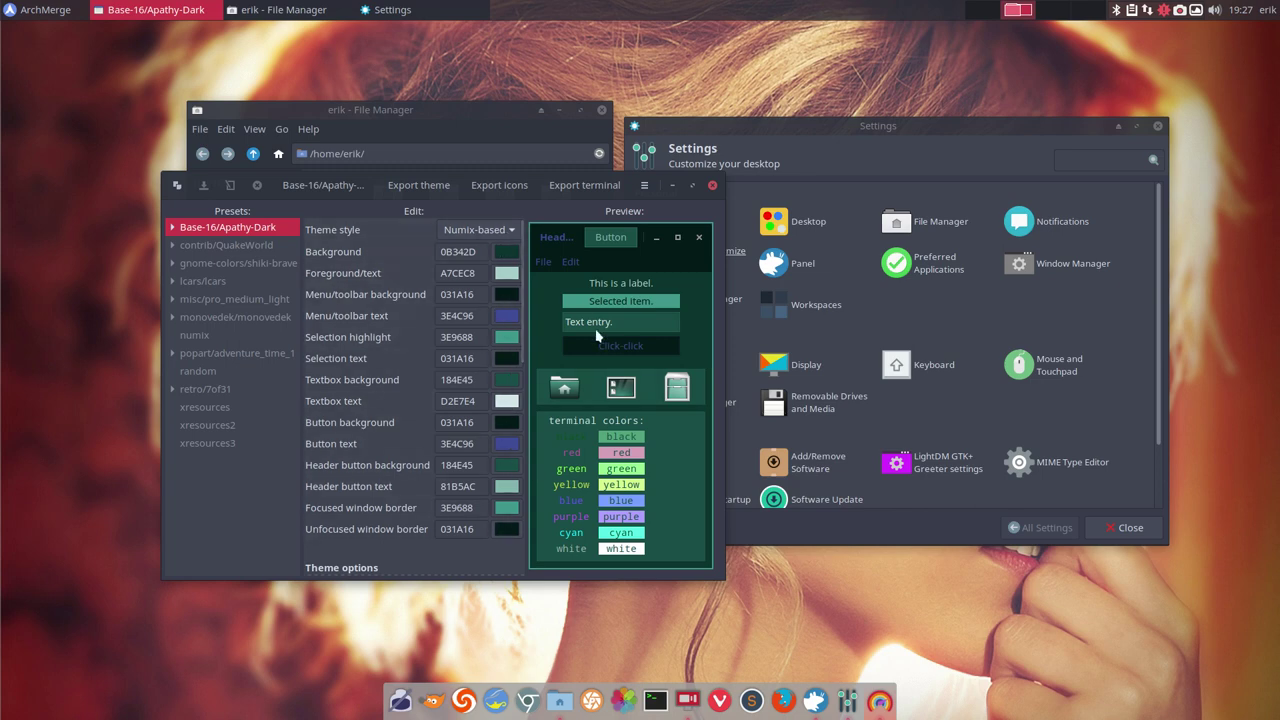
{"action": "left_click", "coordinate": [713, 187]}
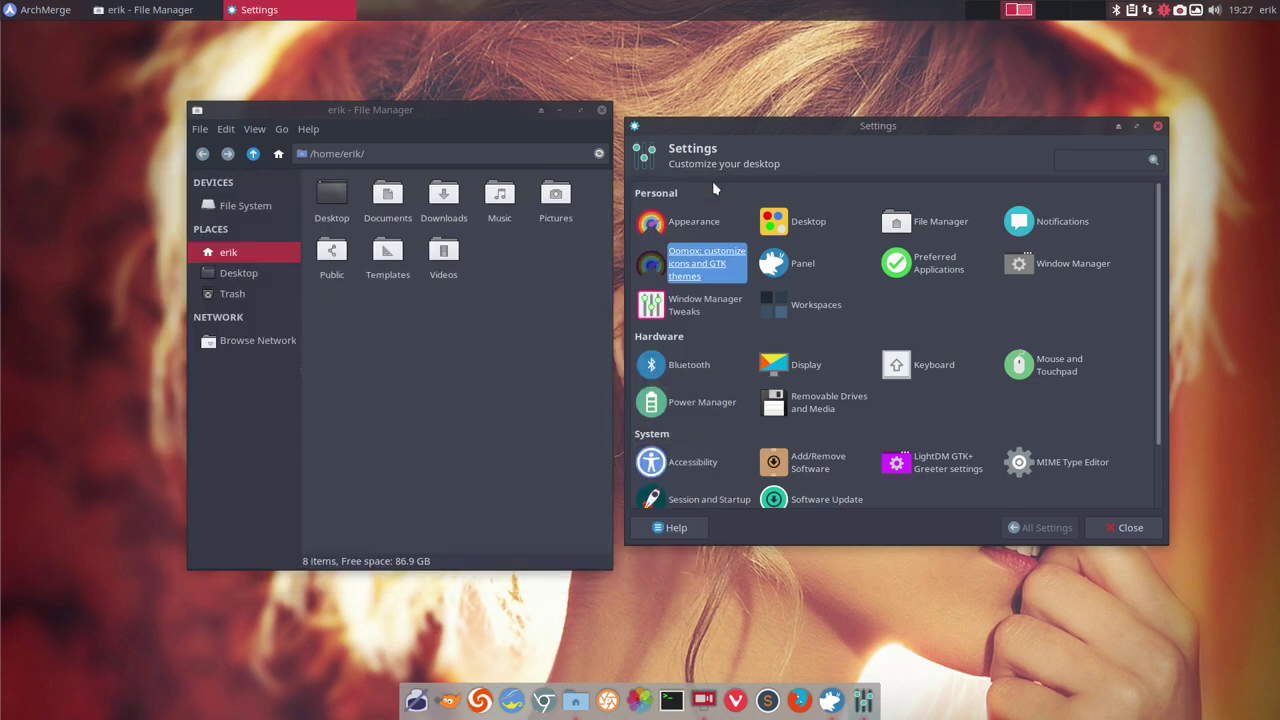
Review the display, appearance and item settings of Panel 1, then return to the overview of all settings.
{"action": "left_click", "coordinate": [793, 265]}
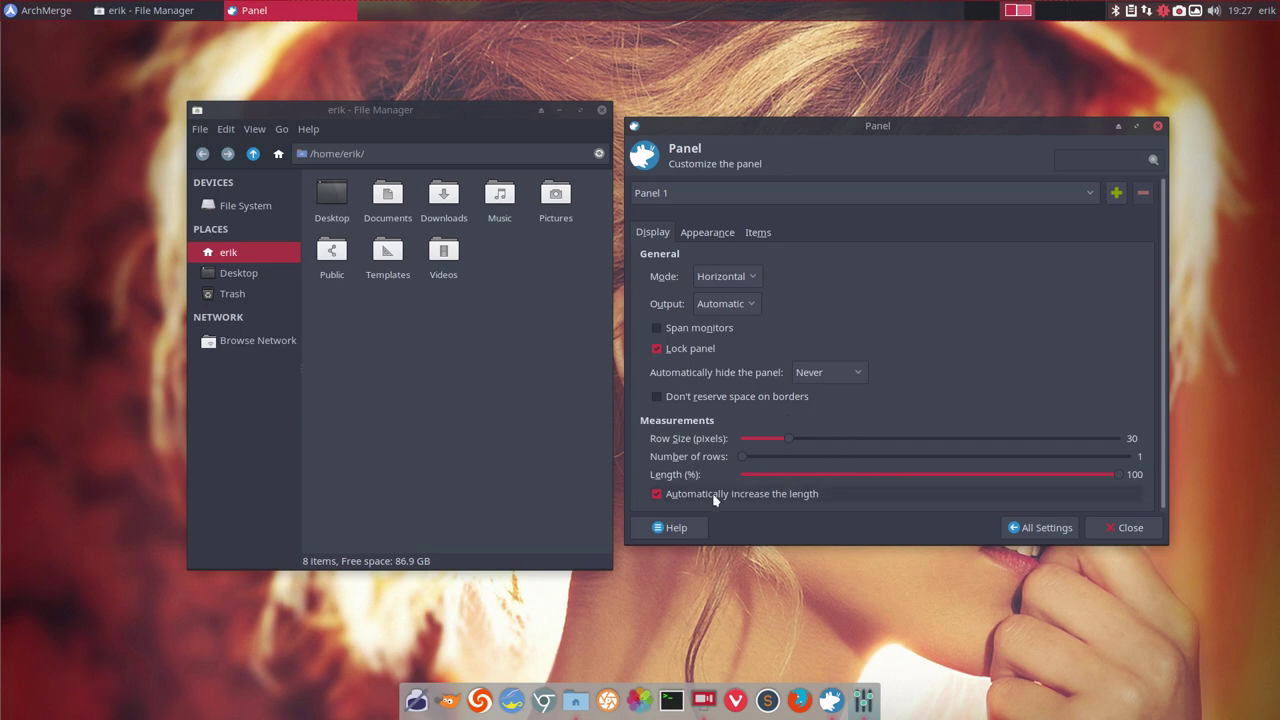
{"action": "left_click", "coordinate": [708, 236]}
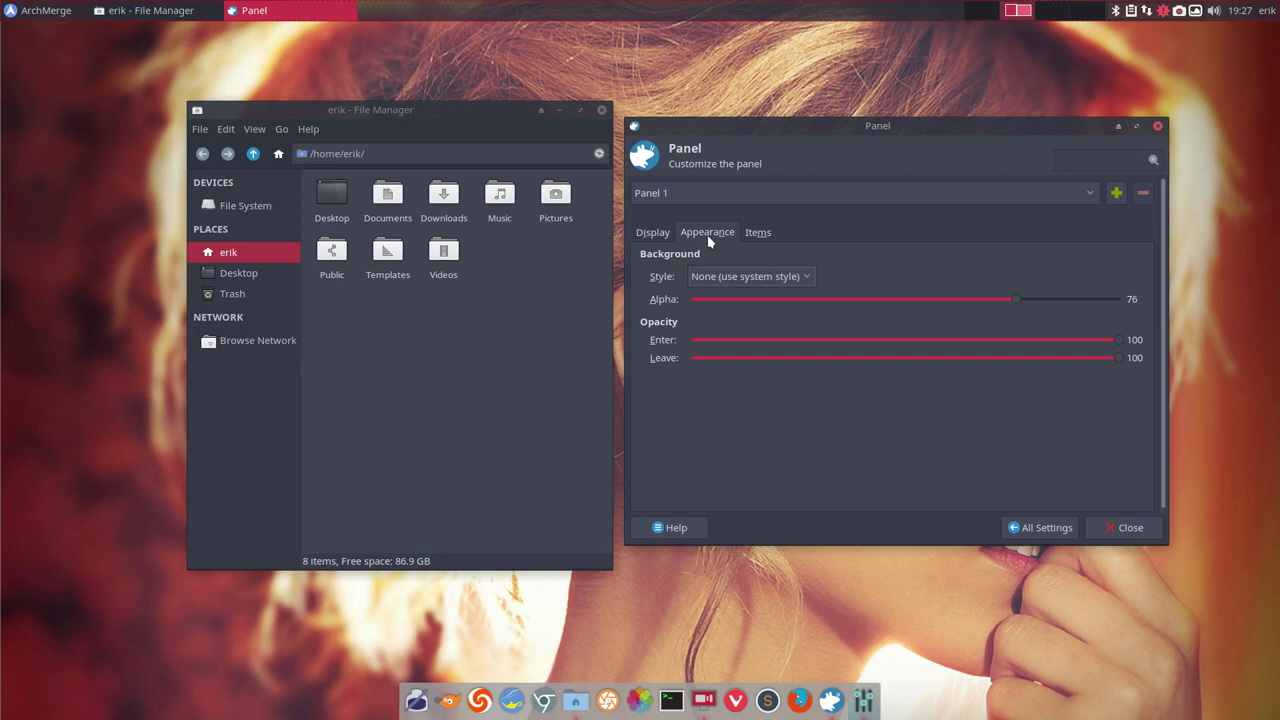
{"action": "left_click", "coordinate": [757, 233]}
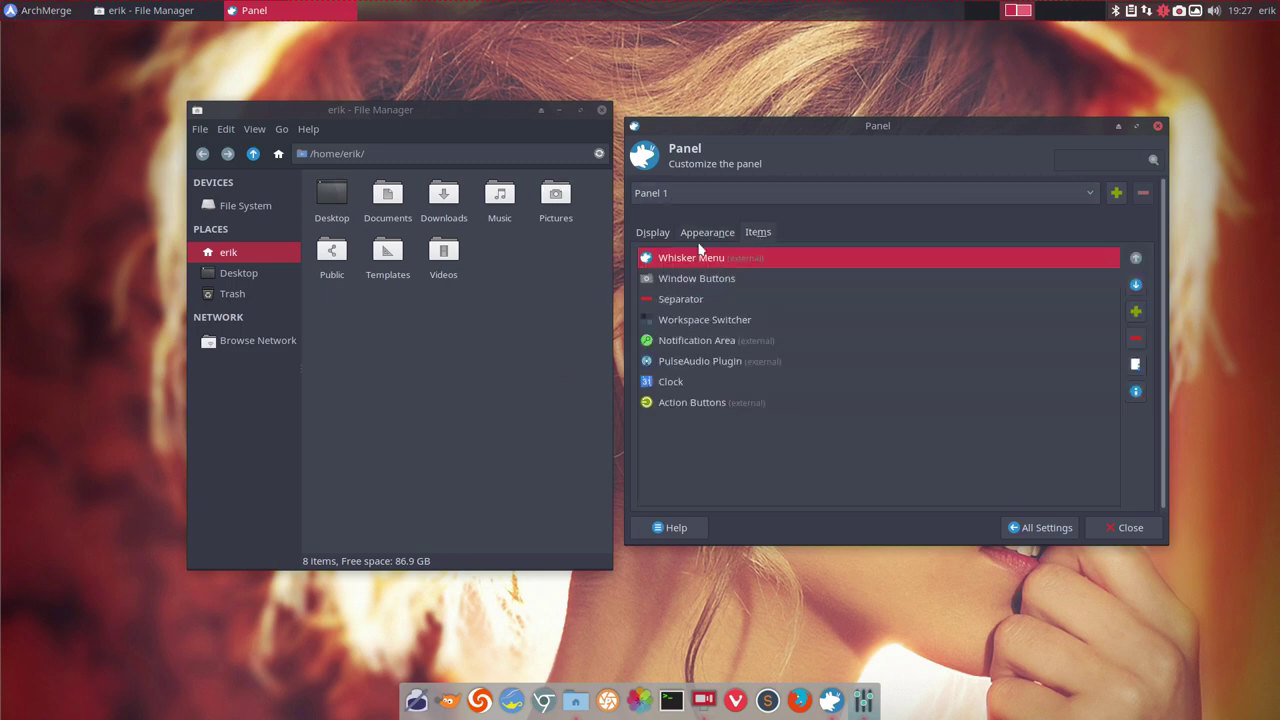
{"action": "left_click", "coordinate": [1031, 527]}
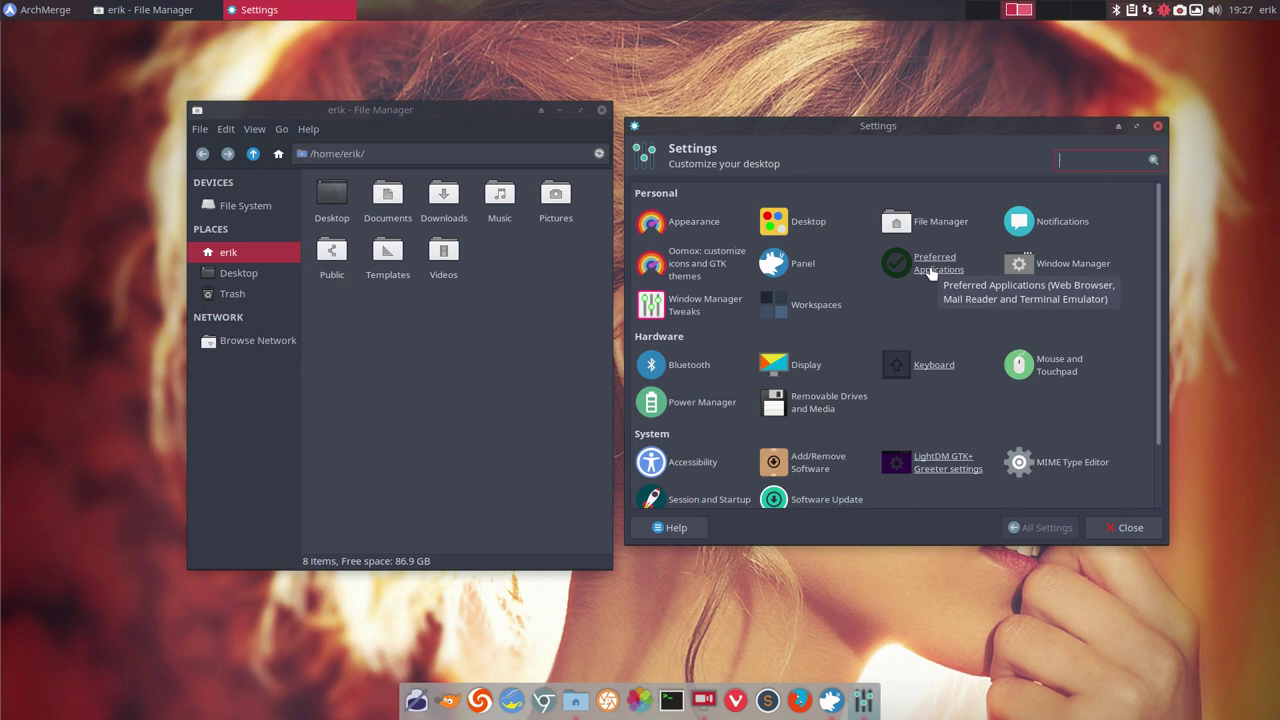
Open the Window Manager settings and preview Arc window themes, including Arc-Casablanca, Arc-Casablanca-Dark, Arc-Crimson-Dark and Arc-Evopop.
{"action": "left_click", "coordinate": [1068, 264]}
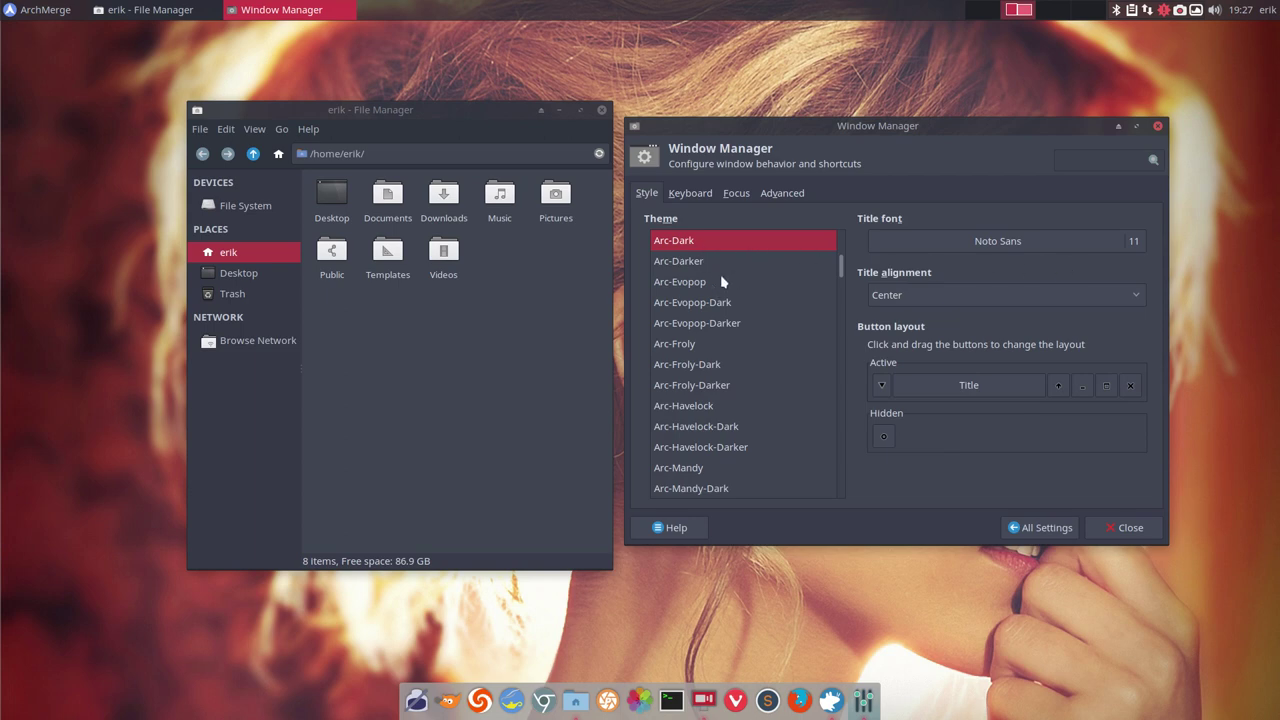
{"action": "scroll", "coordinate": [722, 281], "scroll_direction": "up", "scroll_amount": 3}
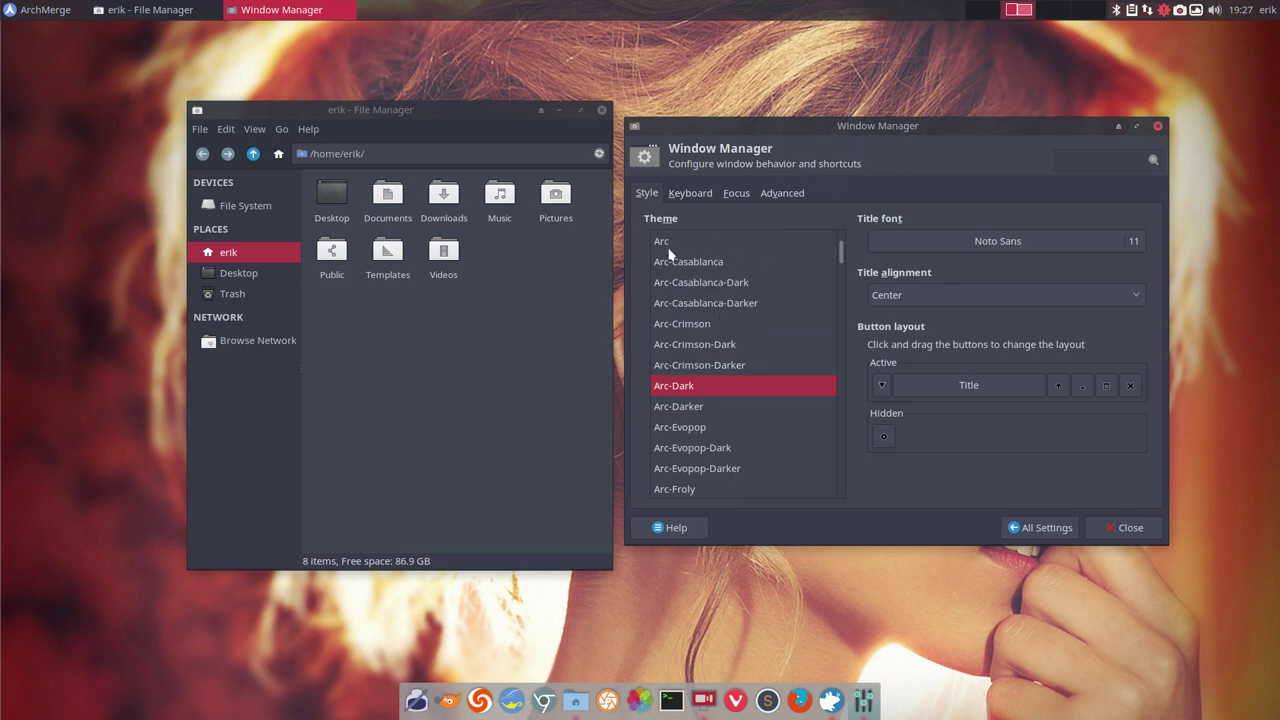
{"action": "left_click", "coordinate": [670, 248]}
{"action": "left_click", "coordinate": [700, 266]}
{"action": "left_click", "coordinate": [698, 283]}
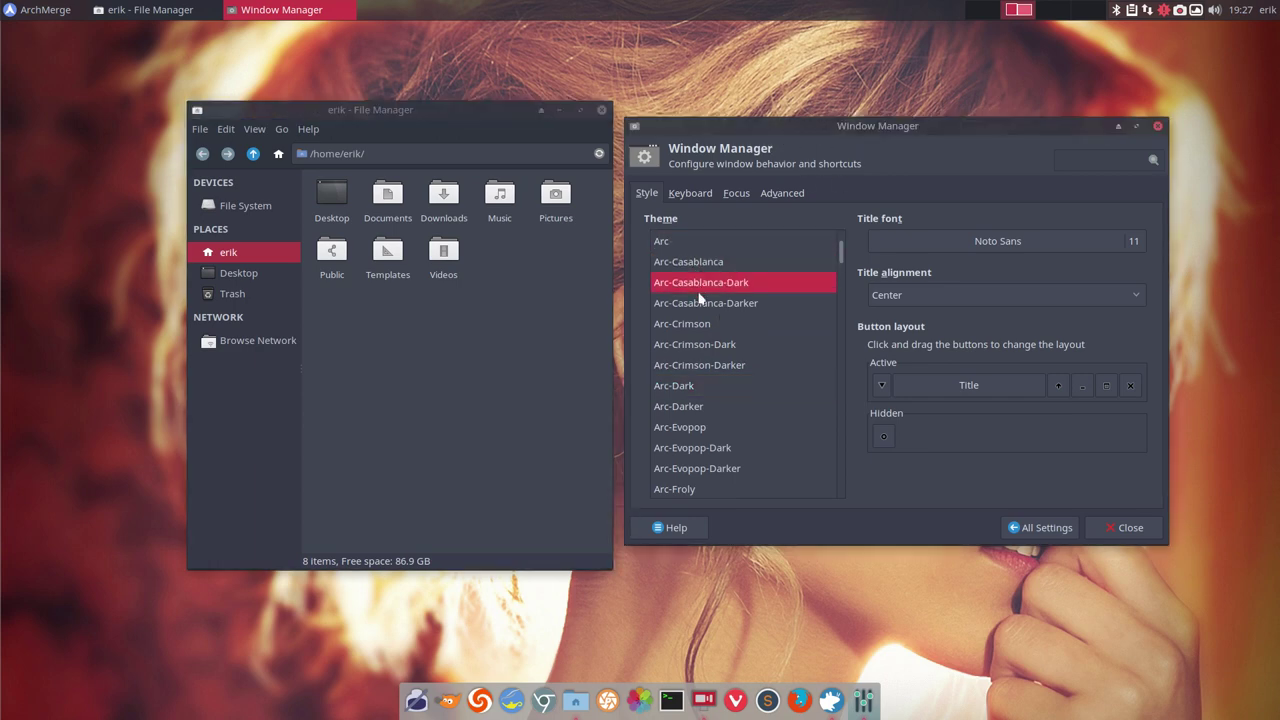
{"action": "left_click", "coordinate": [702, 302]}
{"action": "left_click", "coordinate": [700, 345]}
{"action": "left_click", "coordinate": [704, 424]}
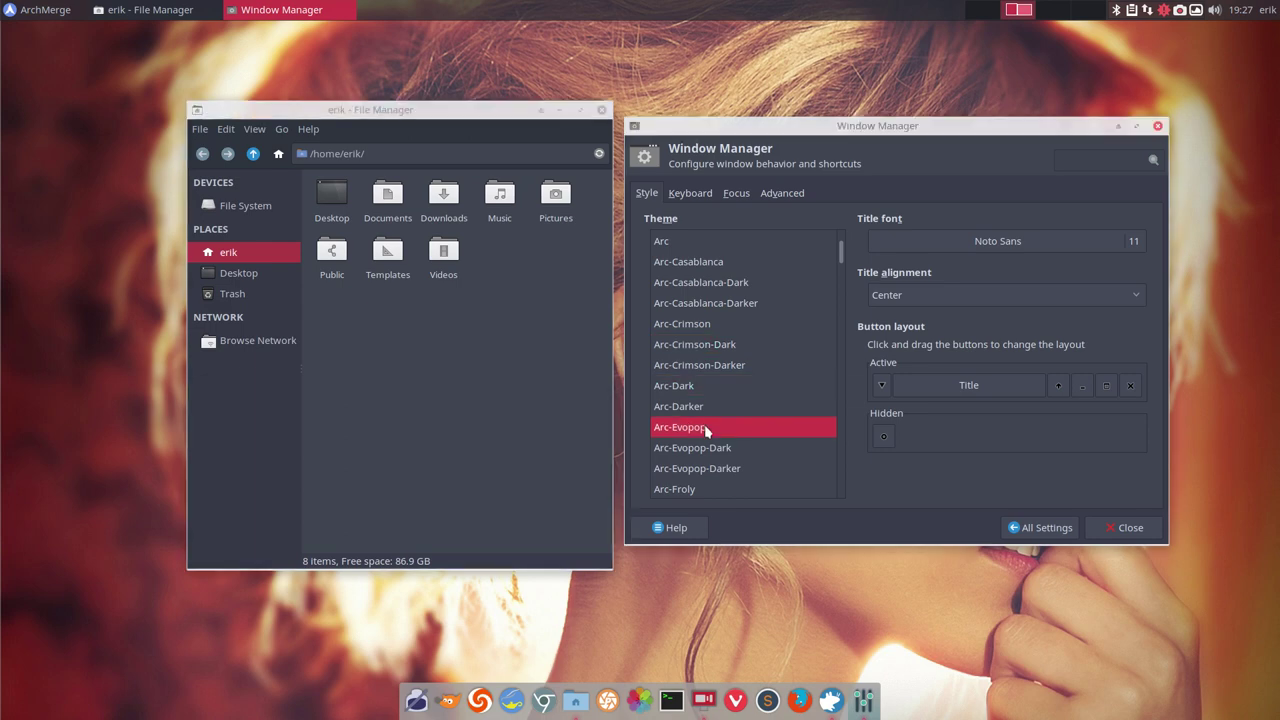
Preview window themes further down the list, including Arc-Froly-Darker and Atlanta.
{"action": "scroll", "coordinate": [704, 424], "scroll_direction": "down", "scroll_amount": 5}
{"action": "scroll", "coordinate": [704, 424], "scroll_direction": "up", "scroll_amount": 2}
{"action": "left_click", "coordinate": [704, 424]}
{"action": "scroll", "coordinate": [698, 440], "scroll_direction": "down", "scroll_amount": 3}
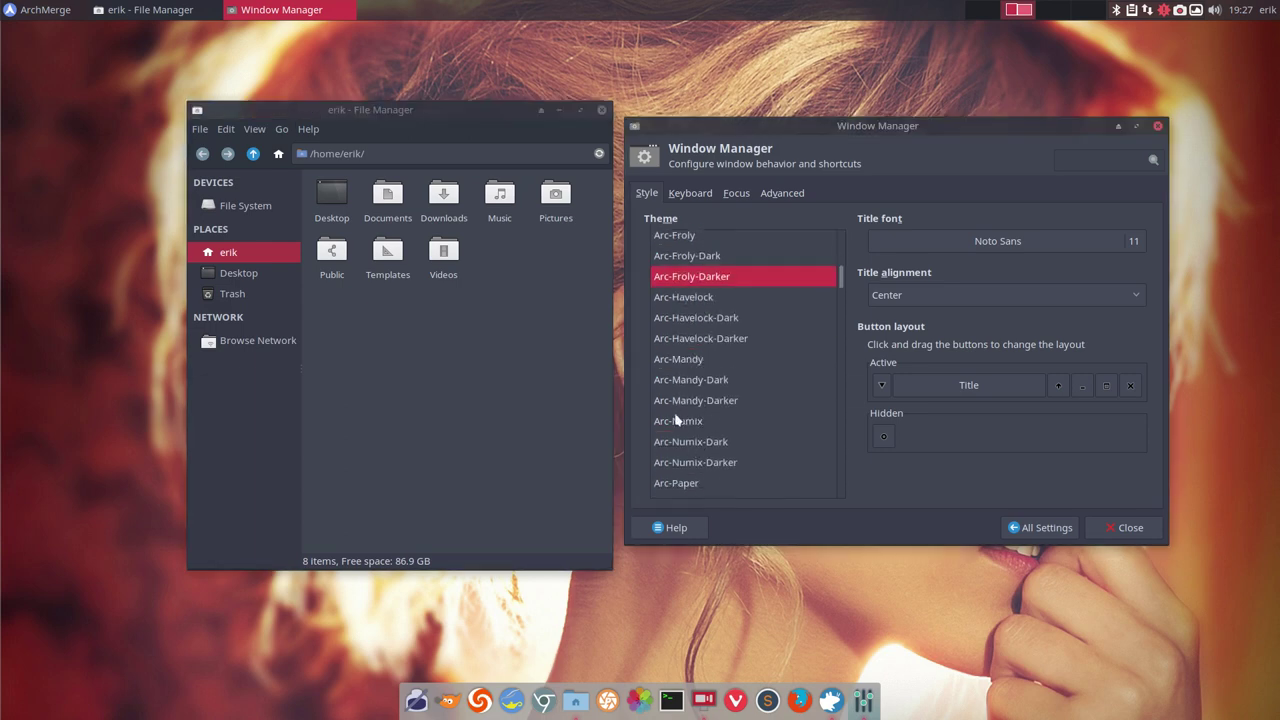
{"action": "left_click", "coordinate": [700, 432]}
{"action": "scroll", "coordinate": [700, 420], "scroll_direction": "down", "scroll_amount": 5}
{"action": "left_click", "coordinate": [692, 376]}
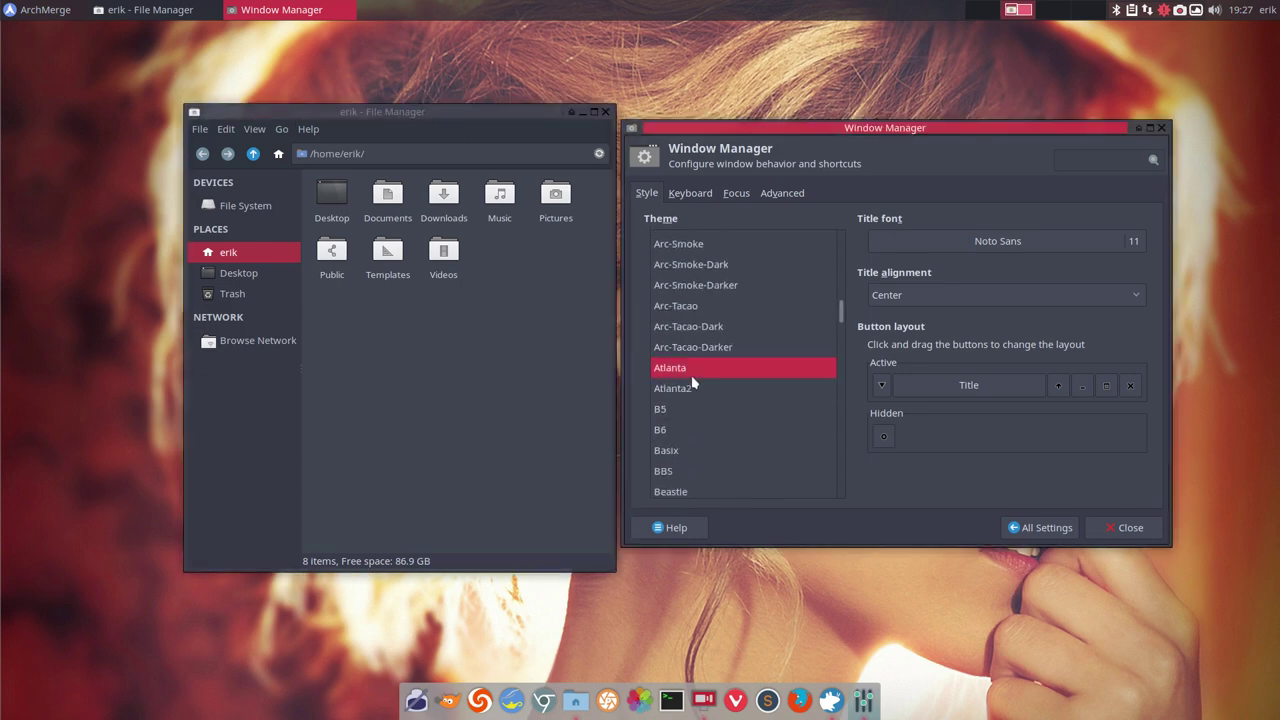
Step through the window themes that follow Atlanta, such as Biz and Daloa, and apply Default-4.2.
{"action": "key", "text": "Down"}
{"action": "key", "text": "Down"}
{"action": "key", "text": "Down"}
{"action": "key", "text": "Down"}
{"action": "key", "text": "Down"}
{"action": "key", "text": "Down"}
{"action": "key", "text": "Down"}
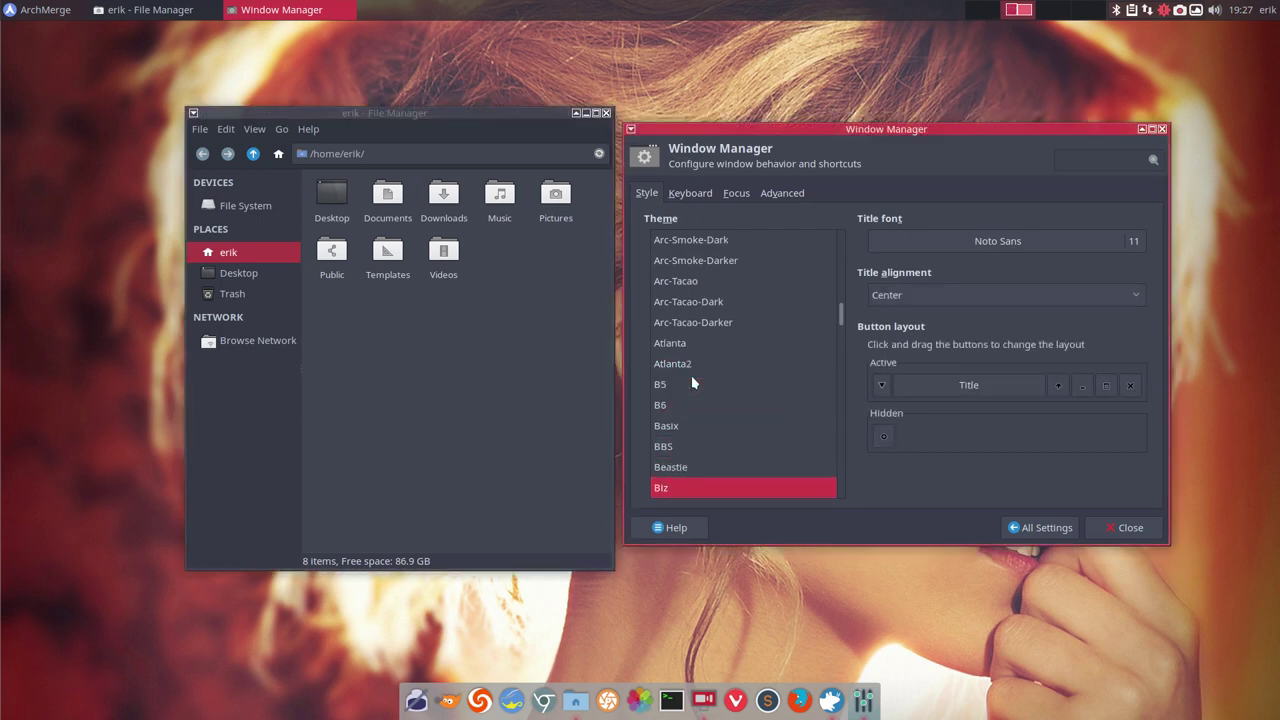
{"action": "key", "text": "Down"}
{"action": "key", "text": "Down"}
{"action": "key", "text": "Down"}
{"action": "key", "text": "Down"}
{"action": "key", "text": "Down"}
{"action": "key", "text": "Down"}
{"action": "key", "text": "Down"}
{"action": "key", "text": "Down"}
{"action": "key", "text": "Down"}
{"action": "key", "text": "Down"}
{"action": "key", "text": "Down"}
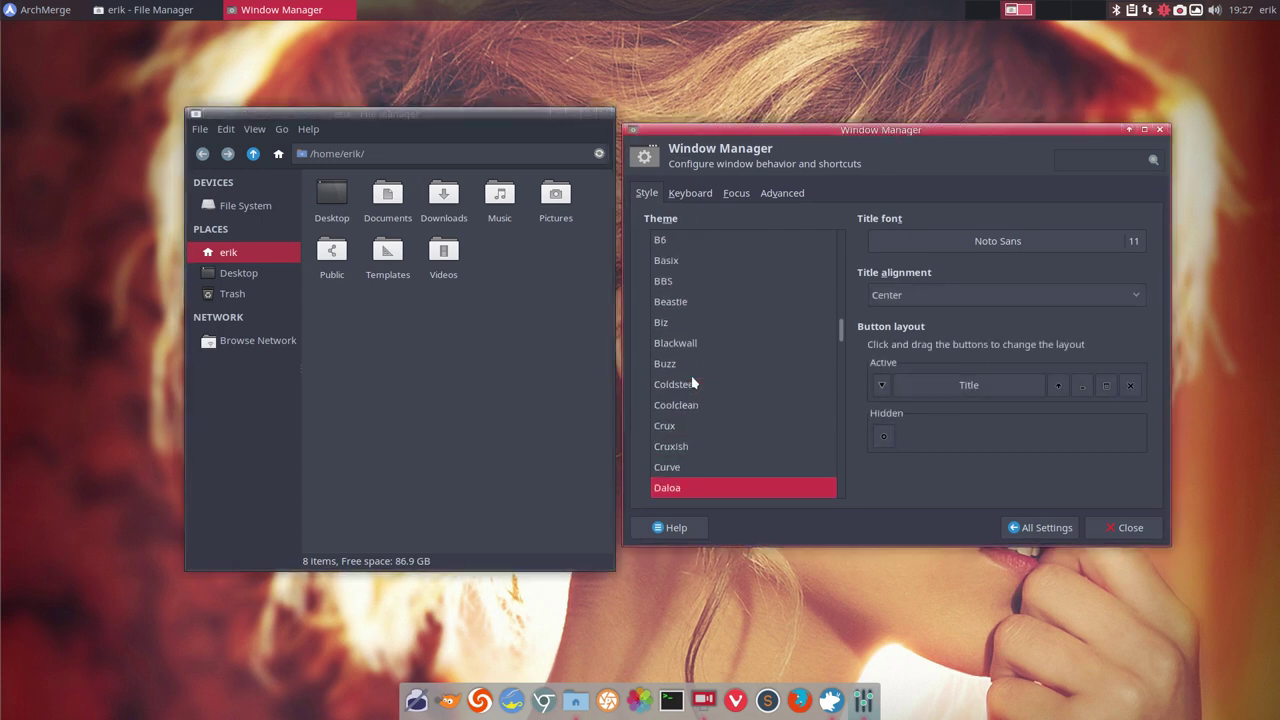
{"action": "key", "text": "Down"}
{"action": "key", "text": "Down"}
{"action": "key", "text": "Down"}
{"action": "key", "text": "Up"}
{"action": "key", "text": "Up"}
{"action": "key", "text": "Up"}
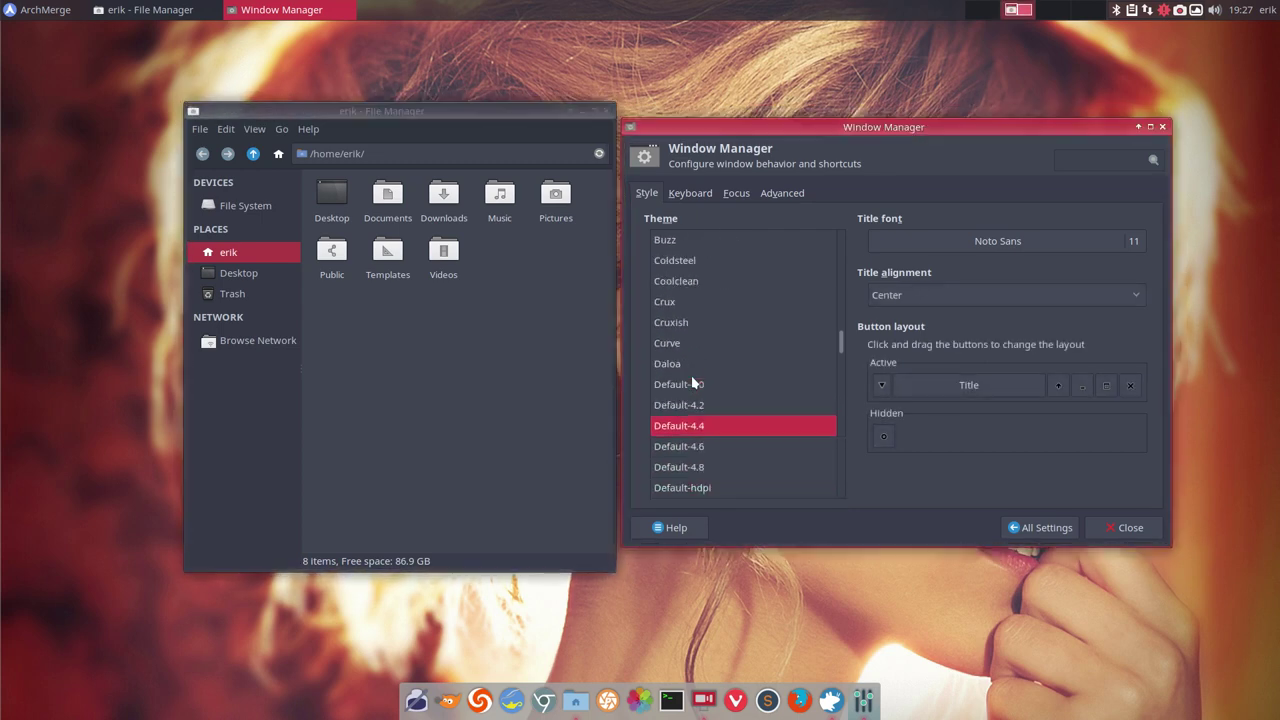
{"action": "key", "text": "Up"}
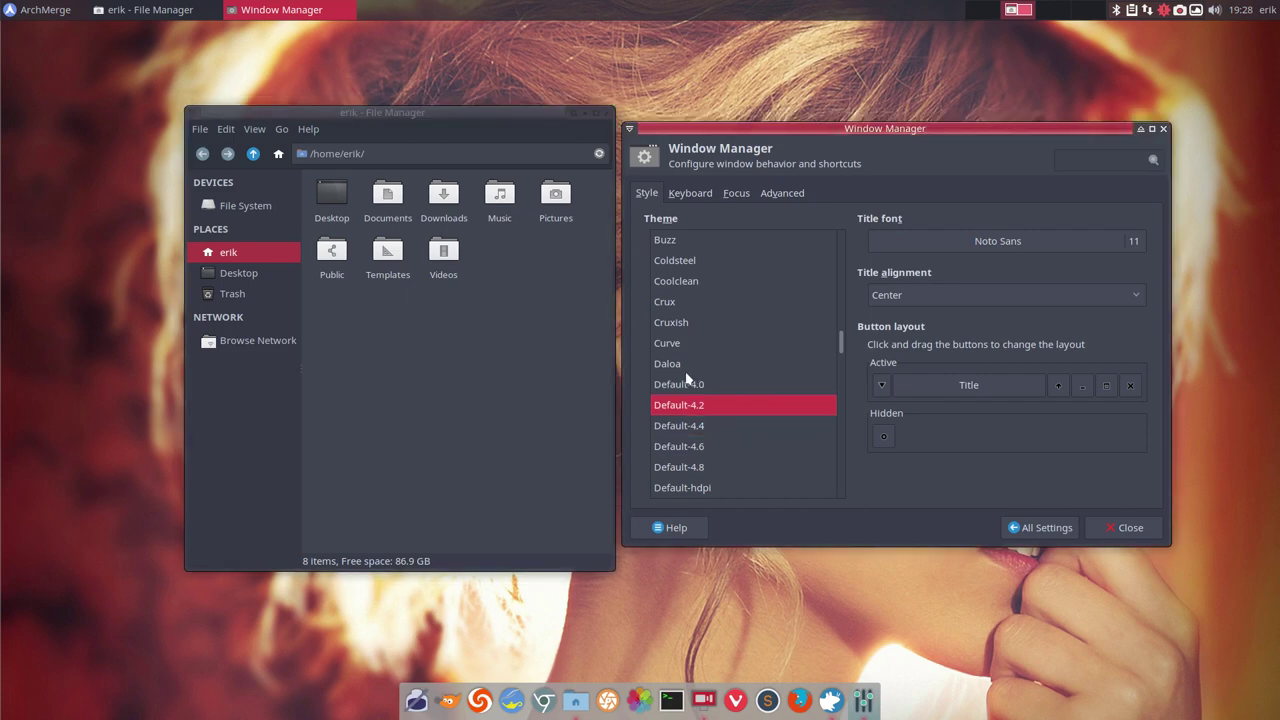
Look through the Window Manager's keyboard shortcuts, from the window operations menu to the actions for moving windows between workspaces.
{"action": "left_click", "coordinate": [703, 193]}
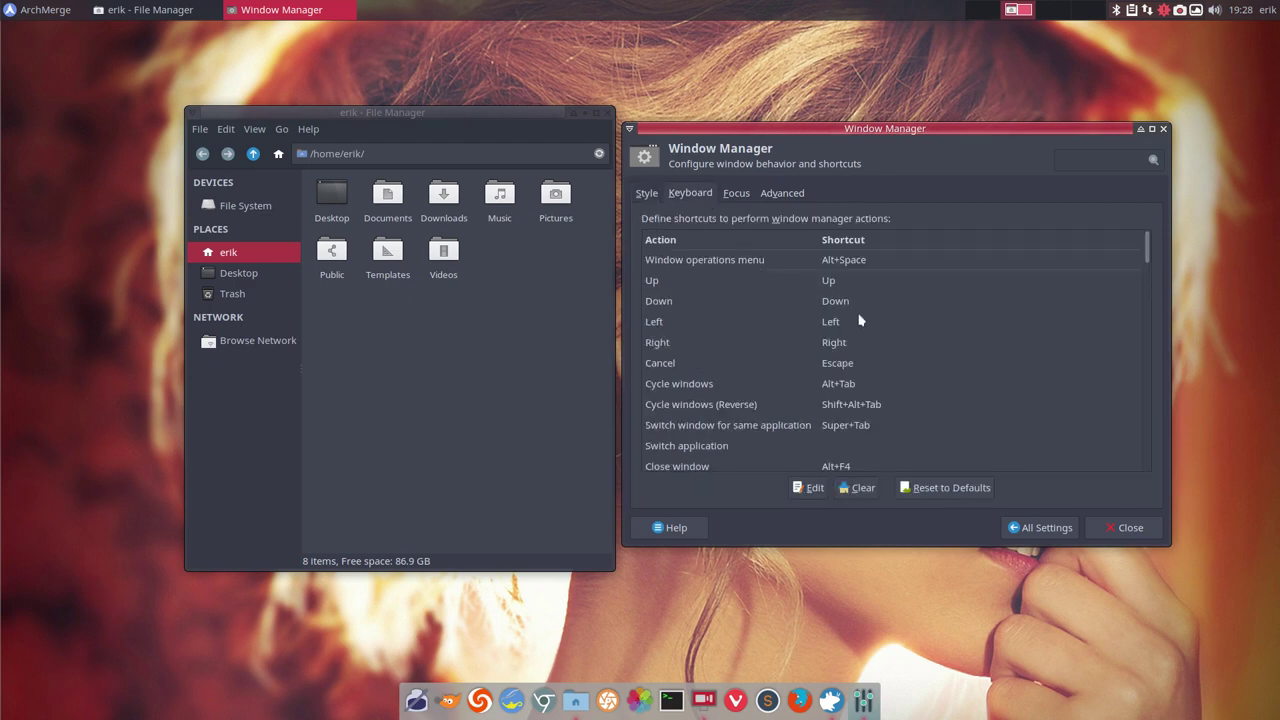
{"action": "scroll", "coordinate": [849, 385], "scroll_direction": "down", "scroll_amount": 5}
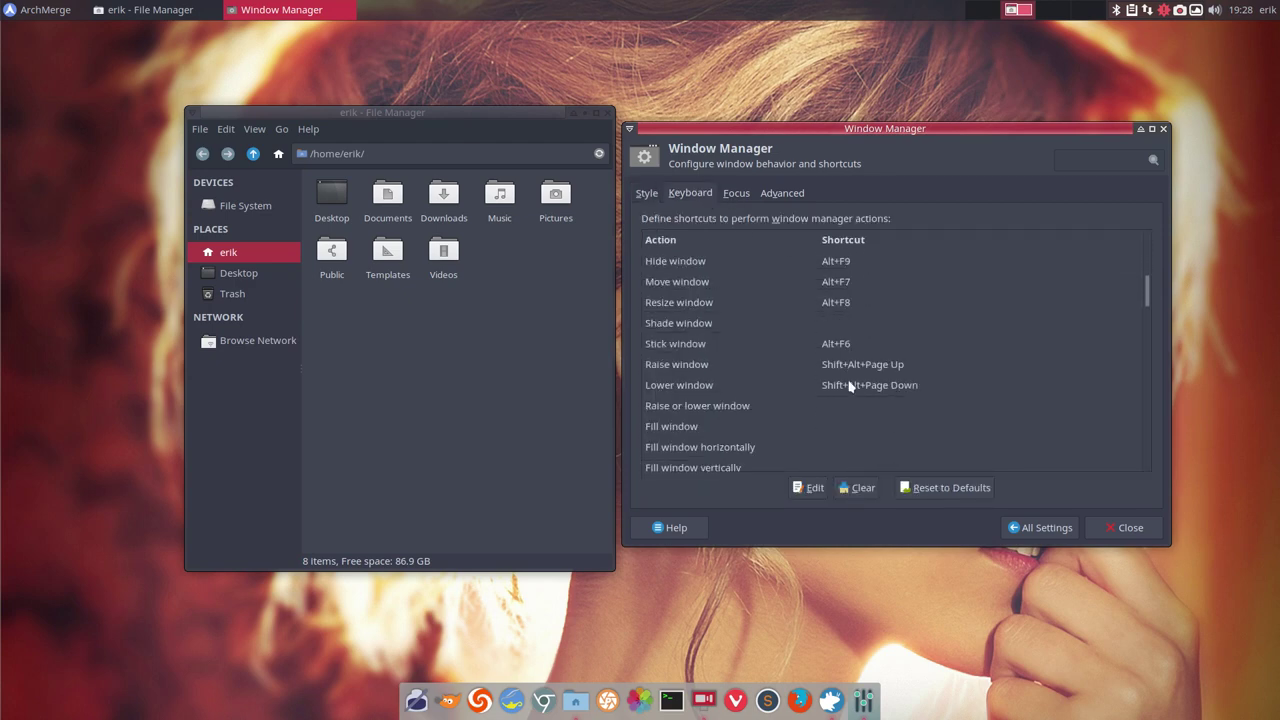
{"action": "scroll", "coordinate": [849, 385], "scroll_direction": "down", "scroll_amount": 3}
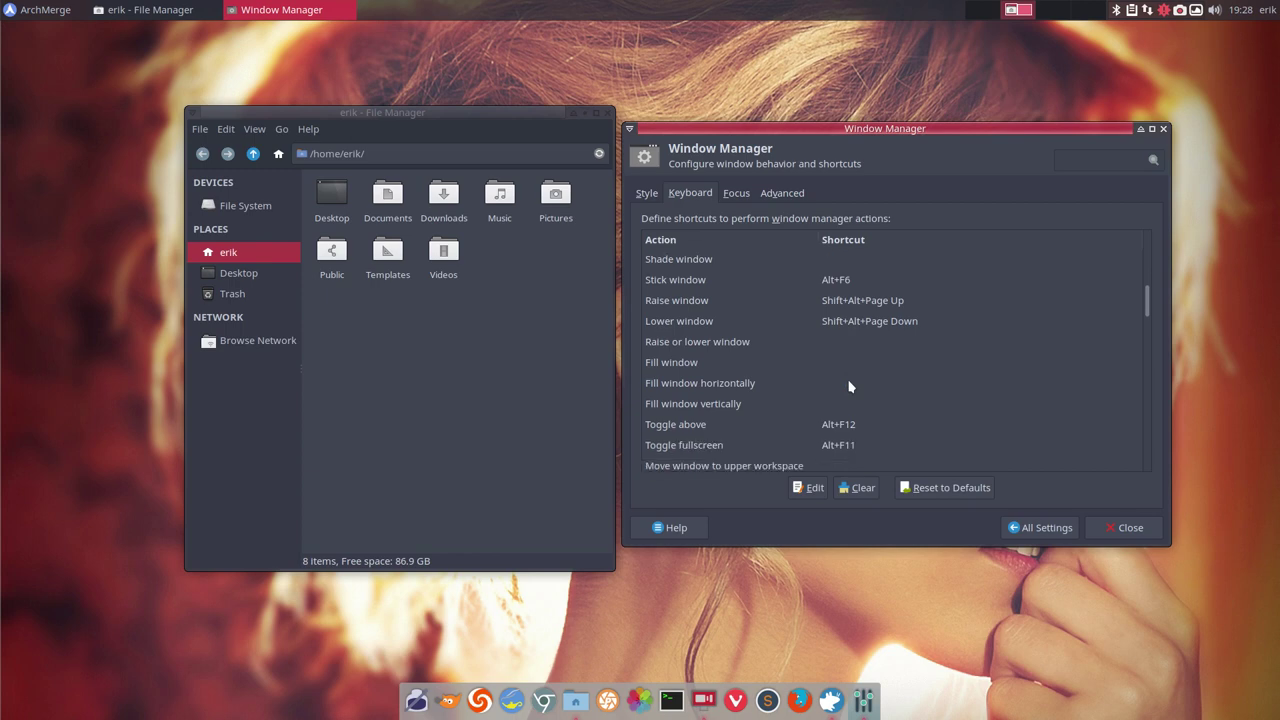
{"action": "scroll", "coordinate": [849, 385], "scroll_direction": "down", "scroll_amount": 20}
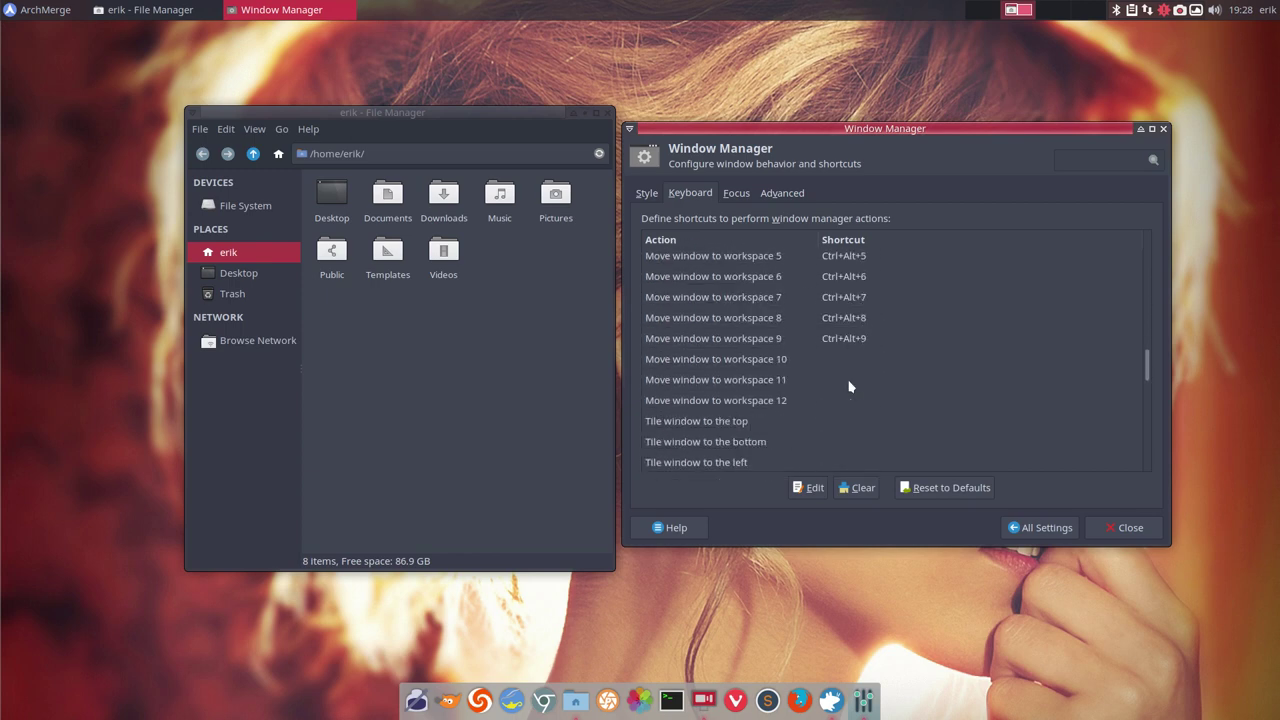
{"action": "scroll", "coordinate": [840, 384], "scroll_direction": "up", "scroll_amount": 20}
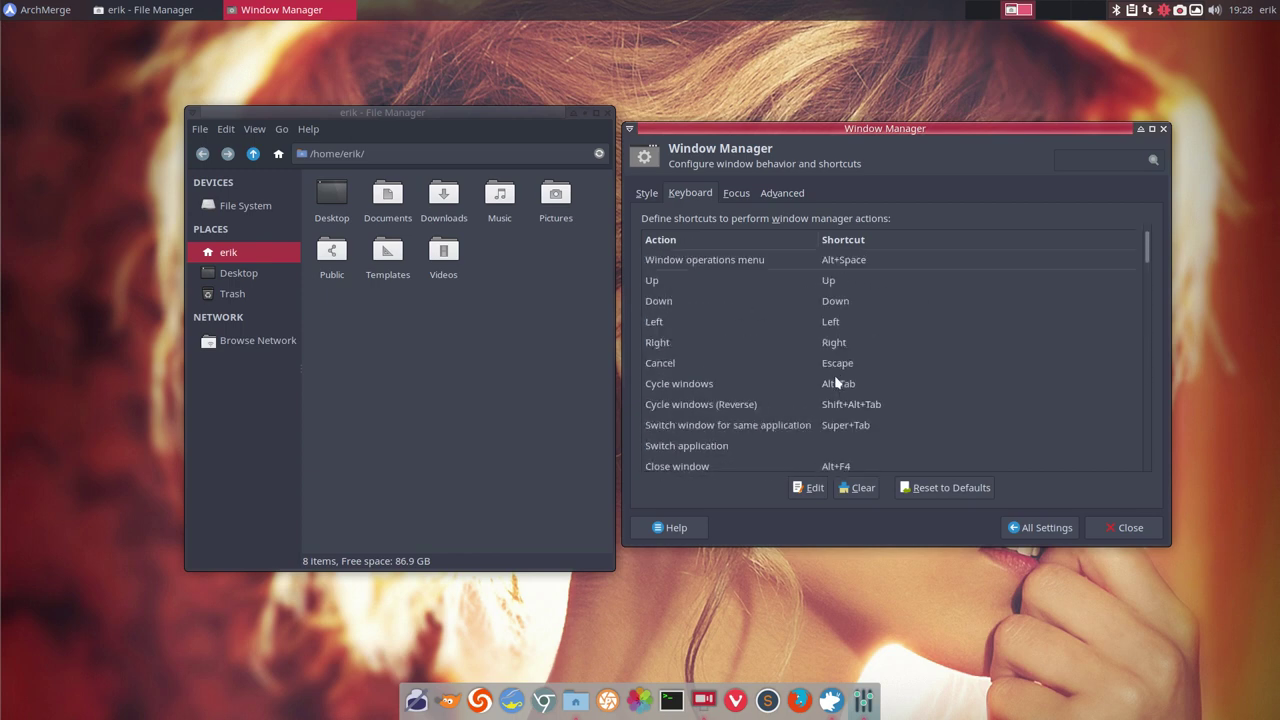
Review the Window Manager's focus and advanced settings, then return to the overview of all settings.
{"action": "left_click", "coordinate": [735, 194]}
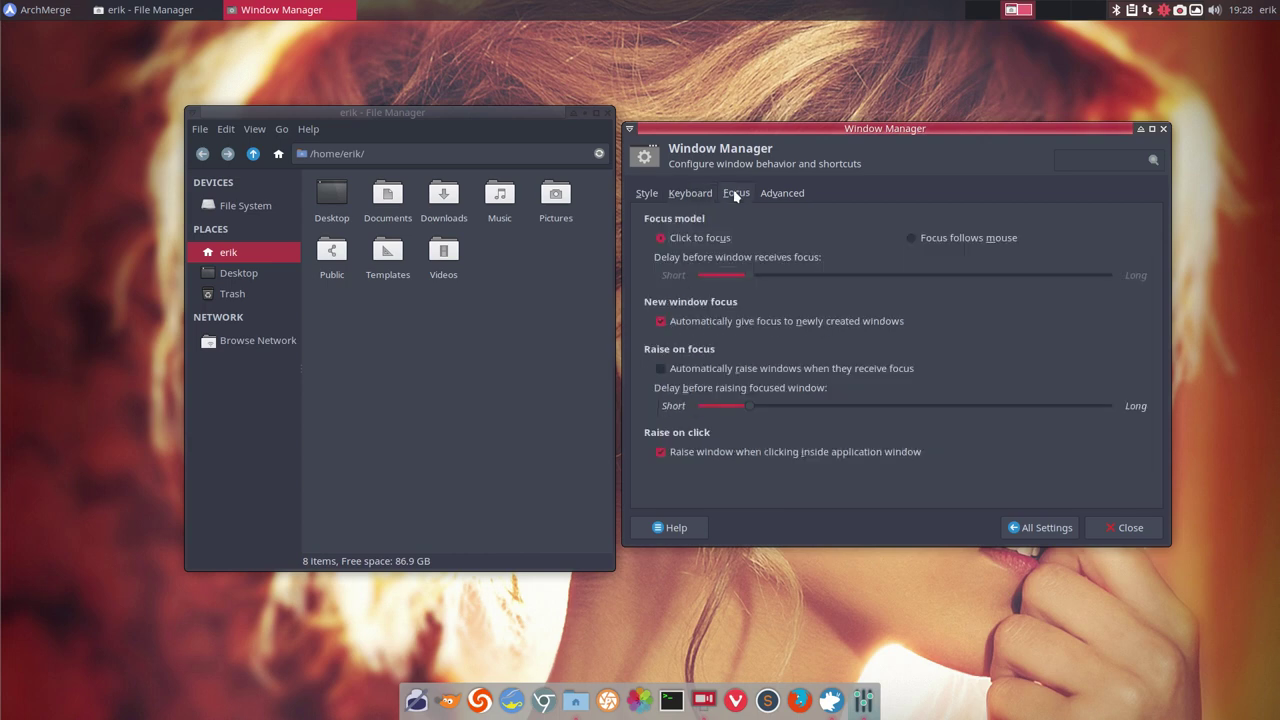
{"action": "left_click", "coordinate": [798, 195]}
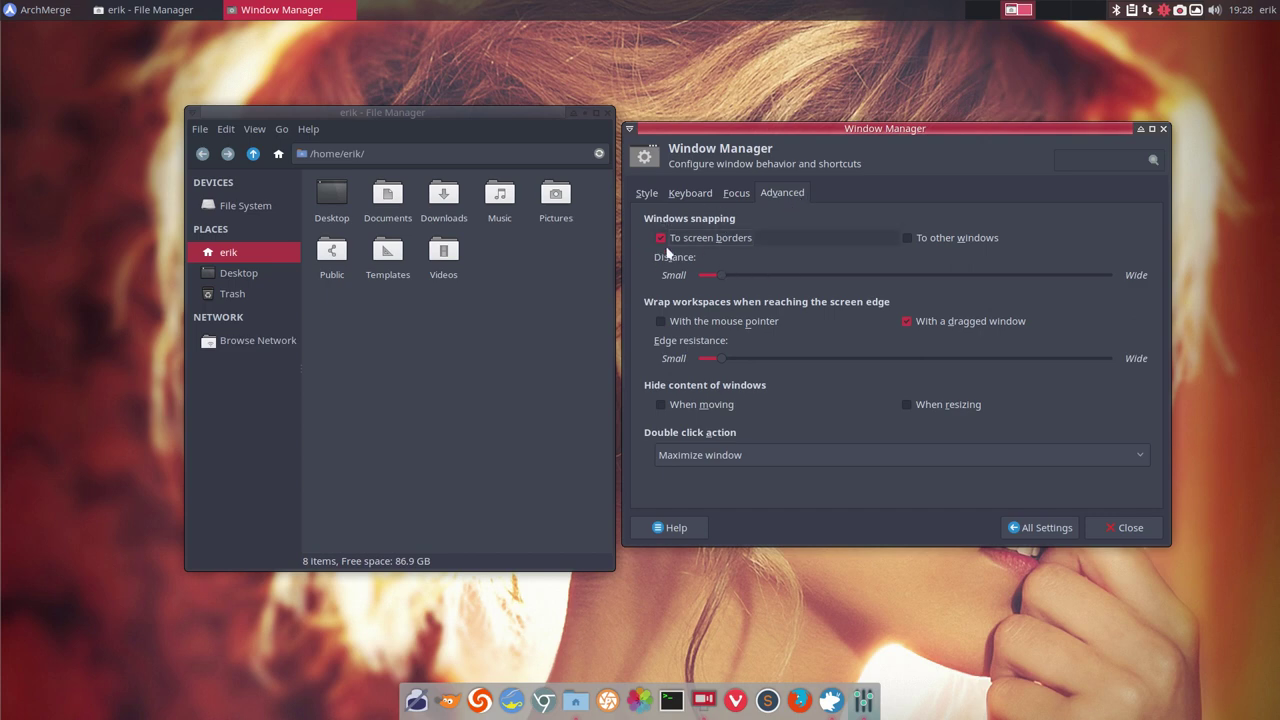
{"action": "left_click_drag", "start_coordinate": [831, 131], "coordinate": [815, 170]}
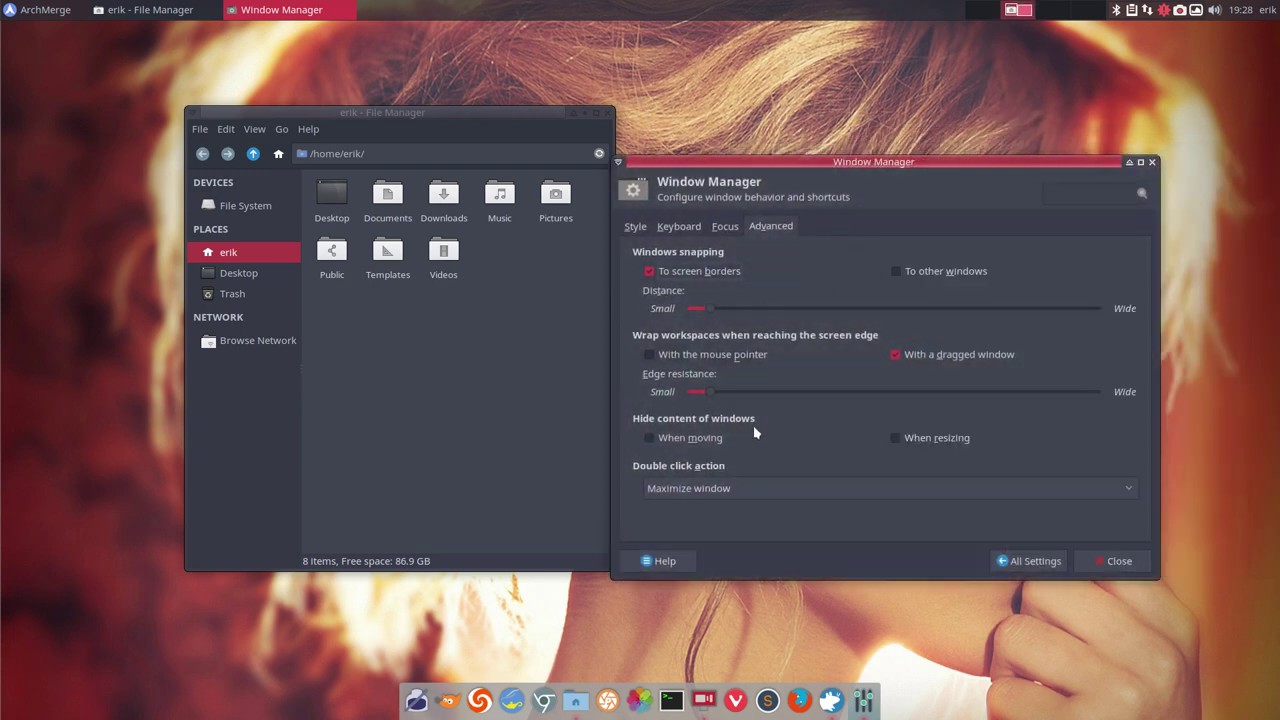
{"action": "left_click", "coordinate": [1027, 558]}
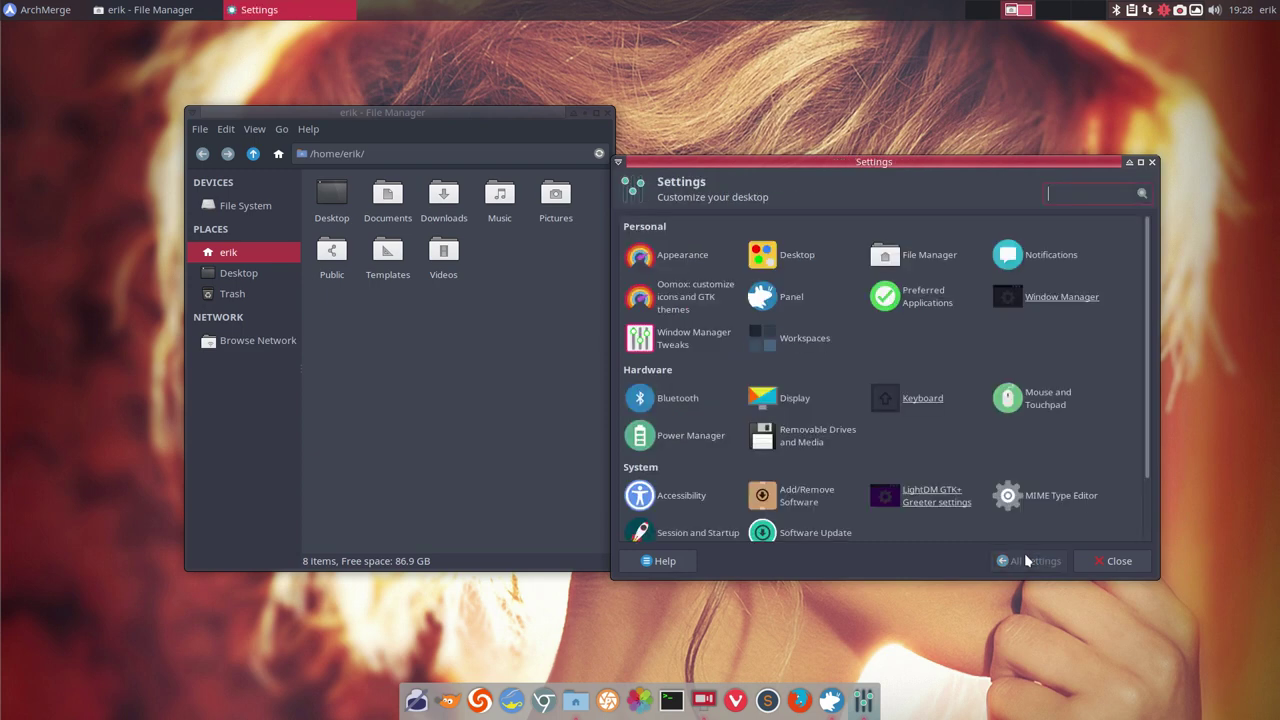
Open Window Manager Tweaks and review its cycling, focus, accessibility, workspaces, placement and compositor settings.
{"action": "left_click", "coordinate": [700, 342]}
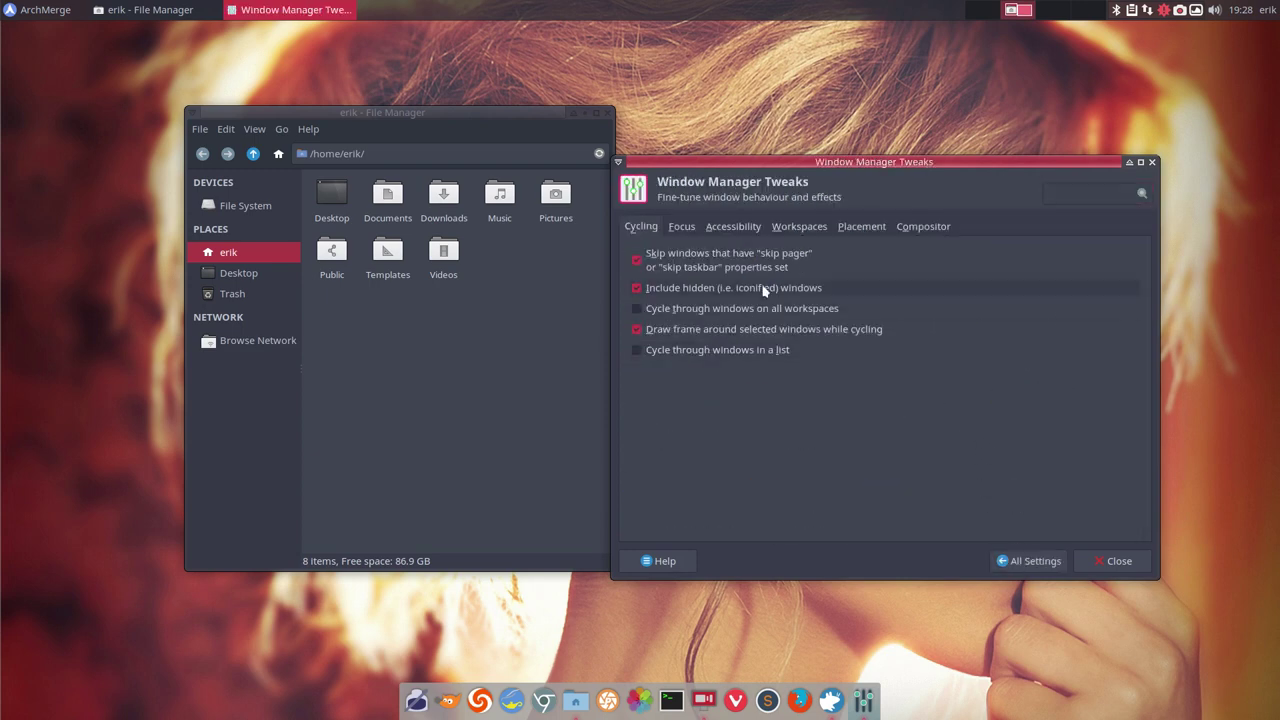
{"action": "left_click", "coordinate": [684, 229]}
{"action": "left_click", "coordinate": [738, 227]}
{"action": "left_click", "coordinate": [803, 227]}
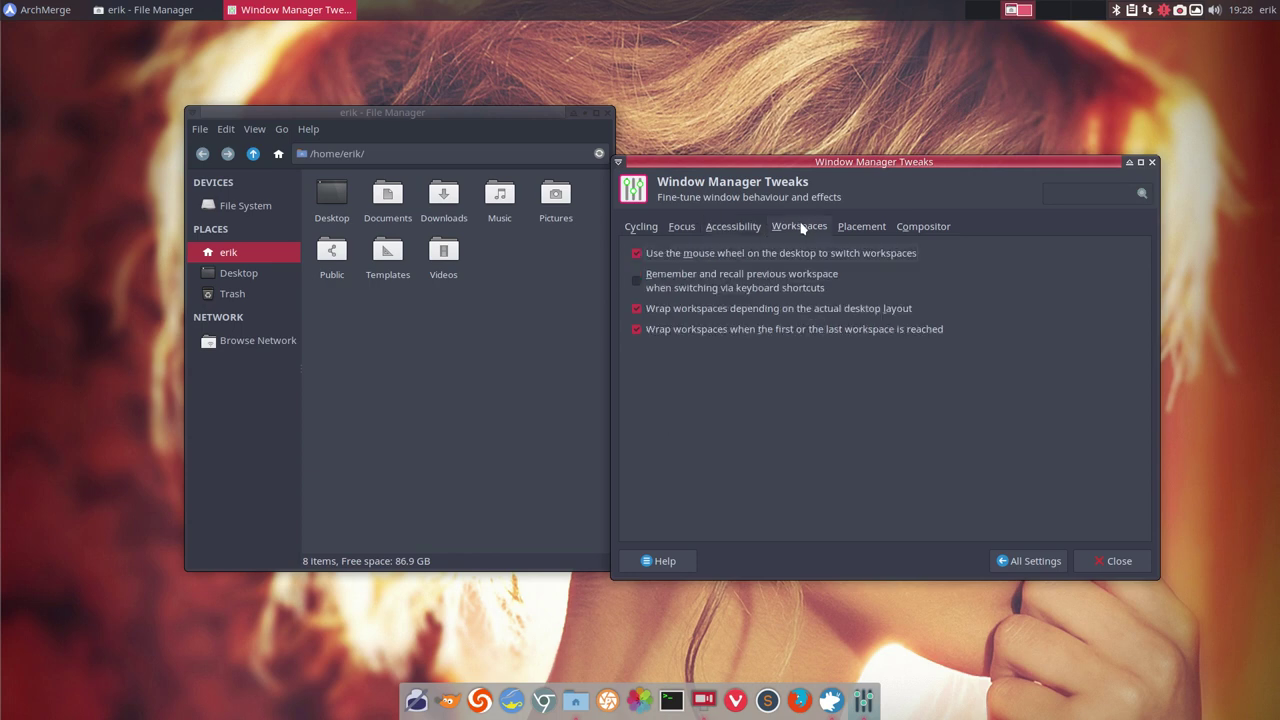
{"action": "left_click", "coordinate": [862, 226]}
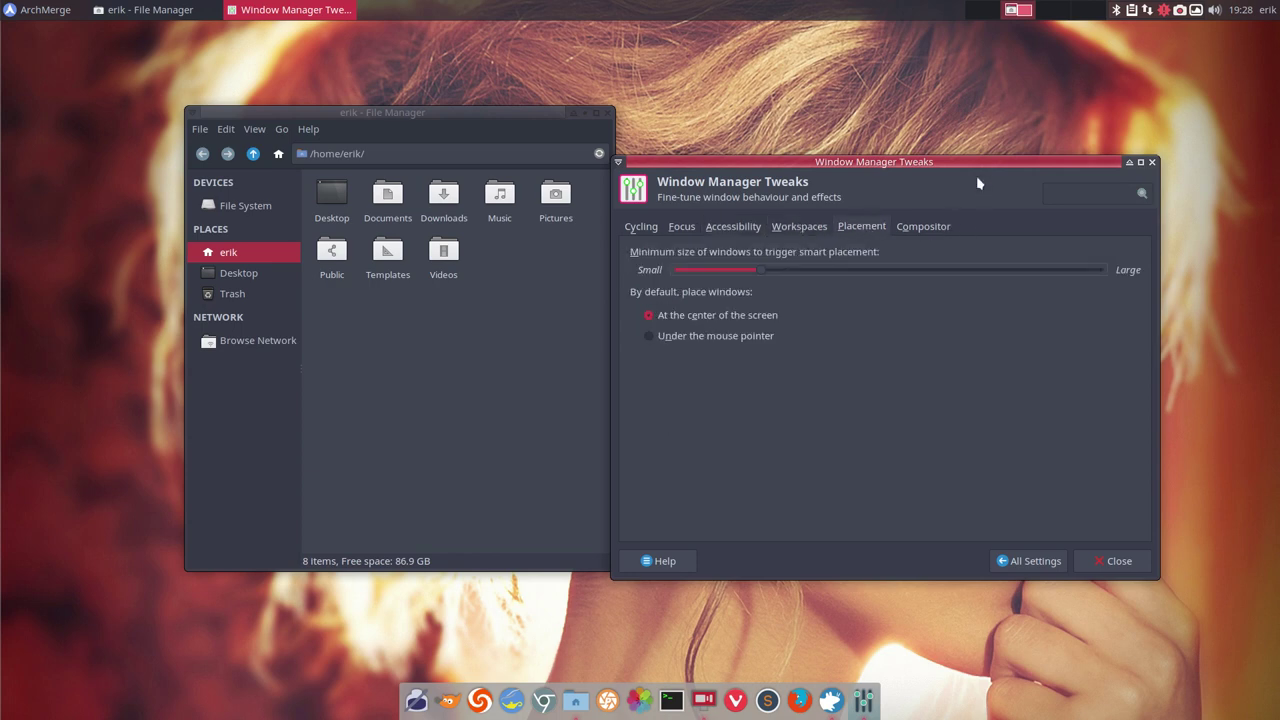
{"action": "left_click", "coordinate": [926, 229]}
{"action": "left_click_drag", "start_coordinate": [930, 168], "coordinate": [927, 64]}
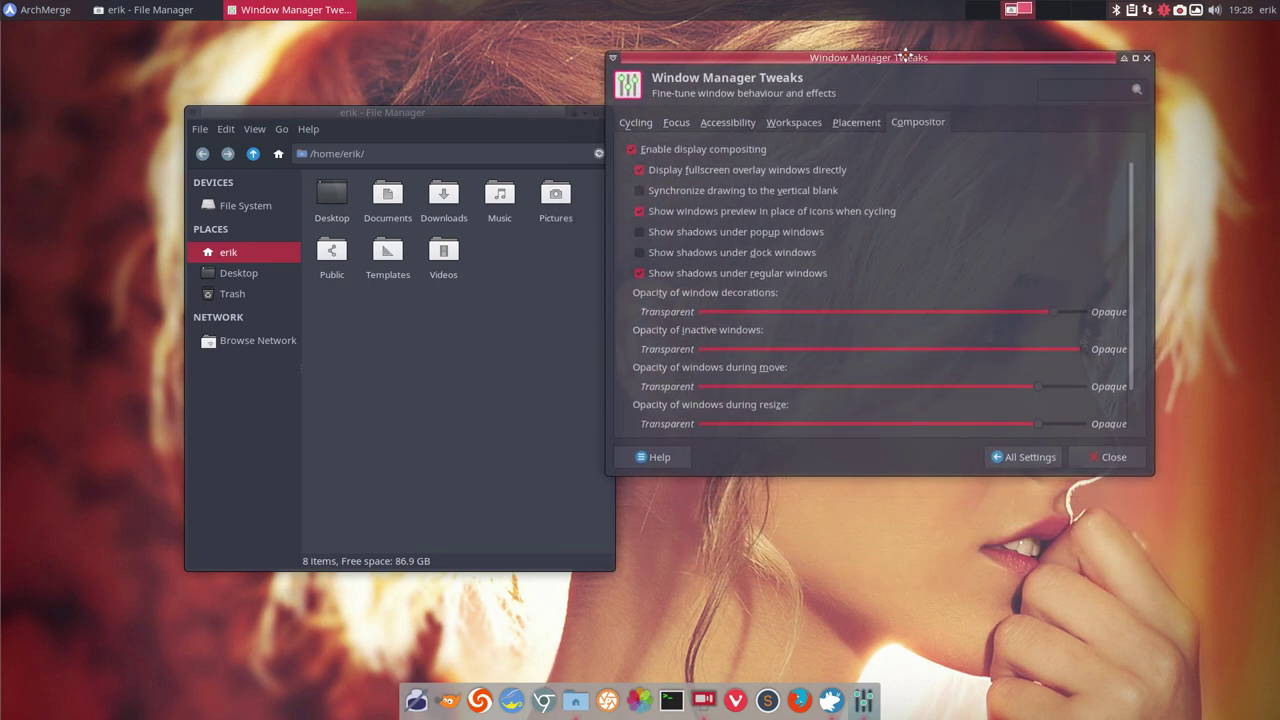
Turn display compositing off, move the File Manager window to compare the effect, and turn compositing back on.
{"action": "left_click_drag", "start_coordinate": [461, 115], "coordinate": [325, 110]}
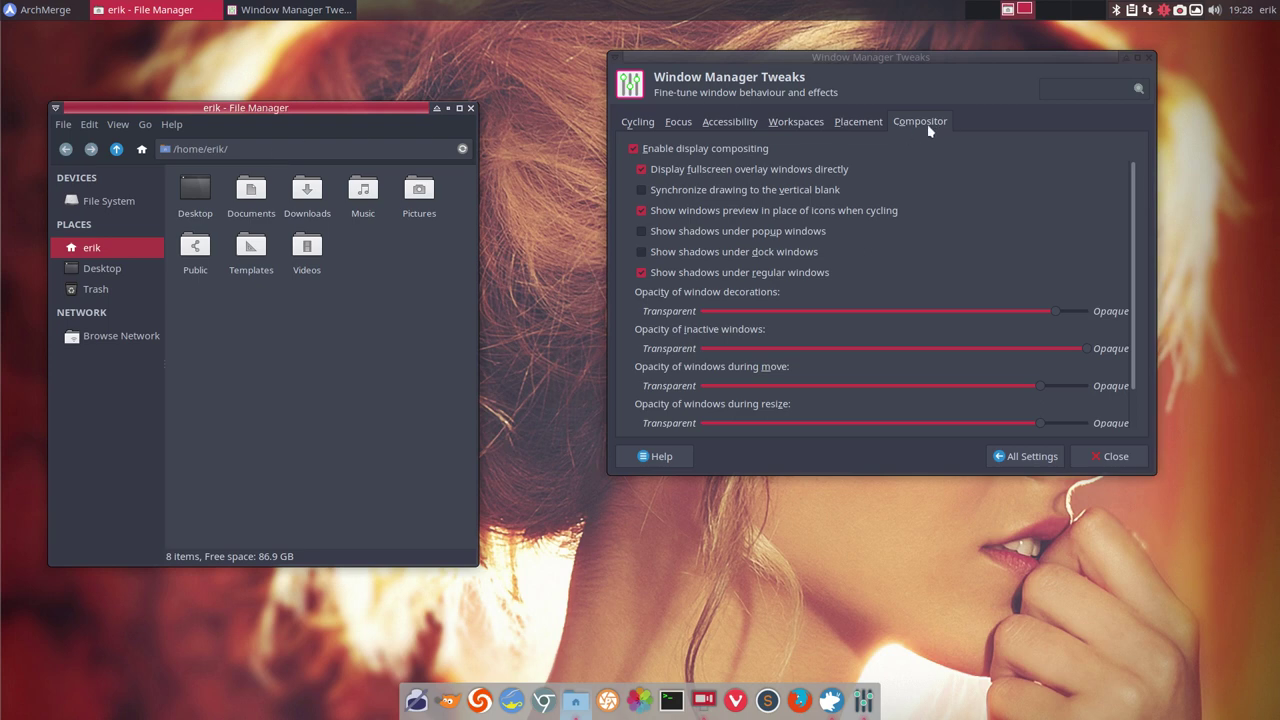
{"action": "left_click", "coordinate": [697, 150]}
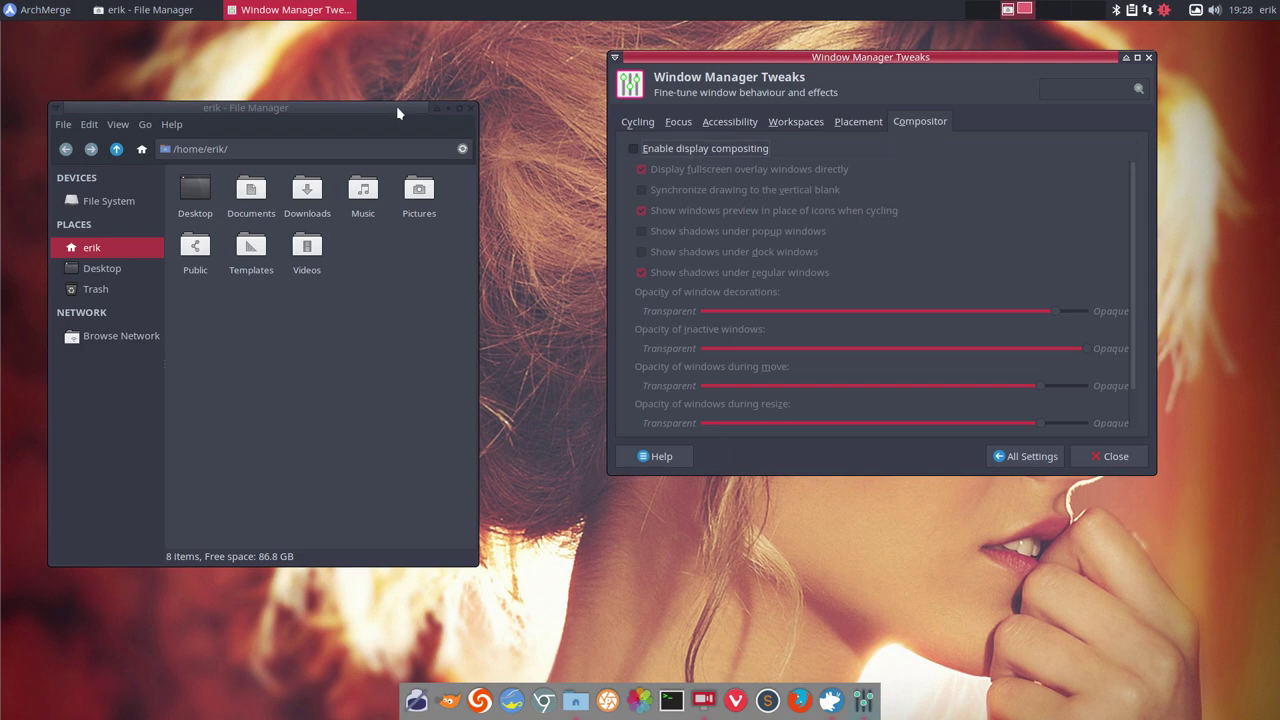
{"action": "left_click_drag", "start_coordinate": [398, 110], "coordinate": [465, 107]}
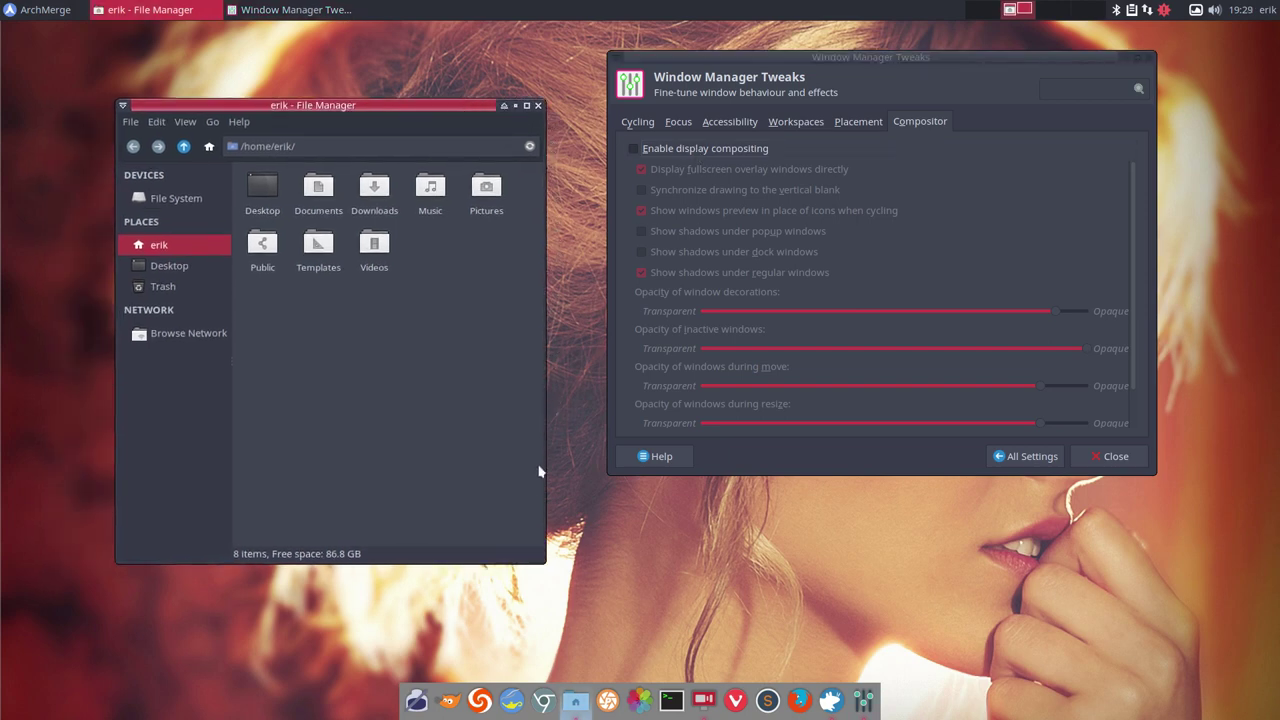
{"action": "left_click", "coordinate": [643, 153]}
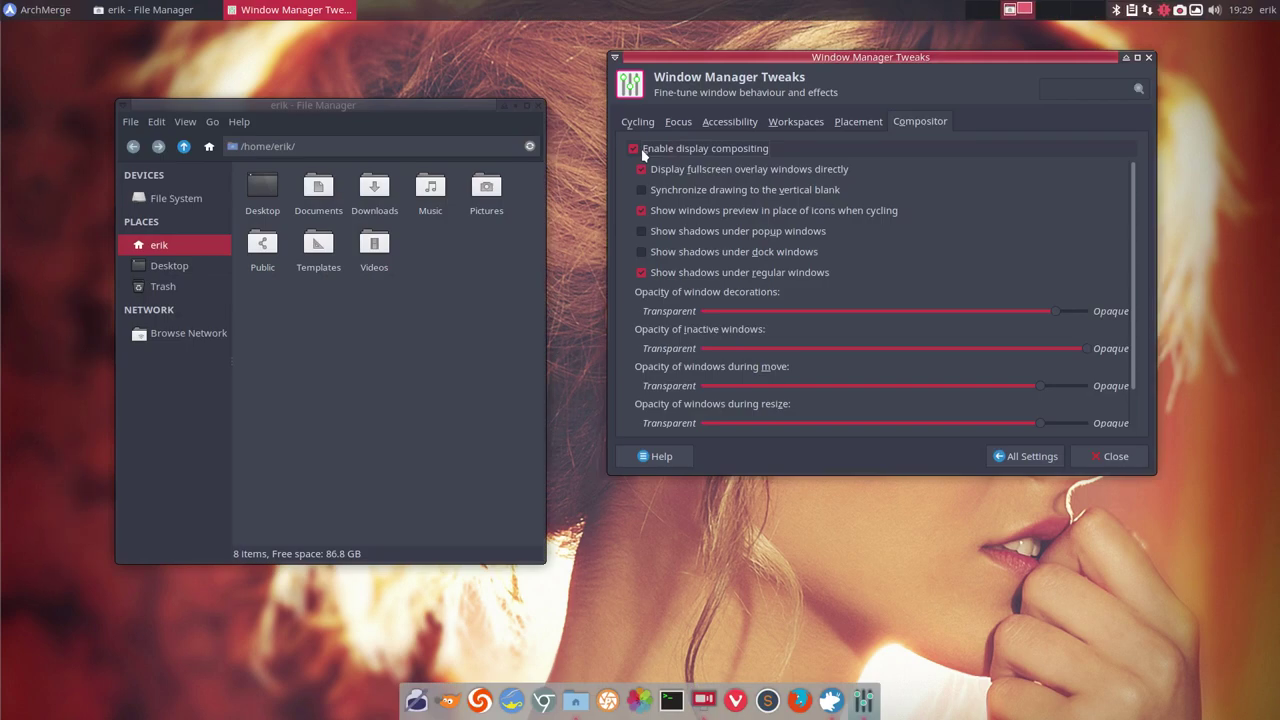
Move and resize the File Manager window to examine the compositor's opacity effects during moving and resizing.
{"action": "left_click", "coordinate": [469, 105]}
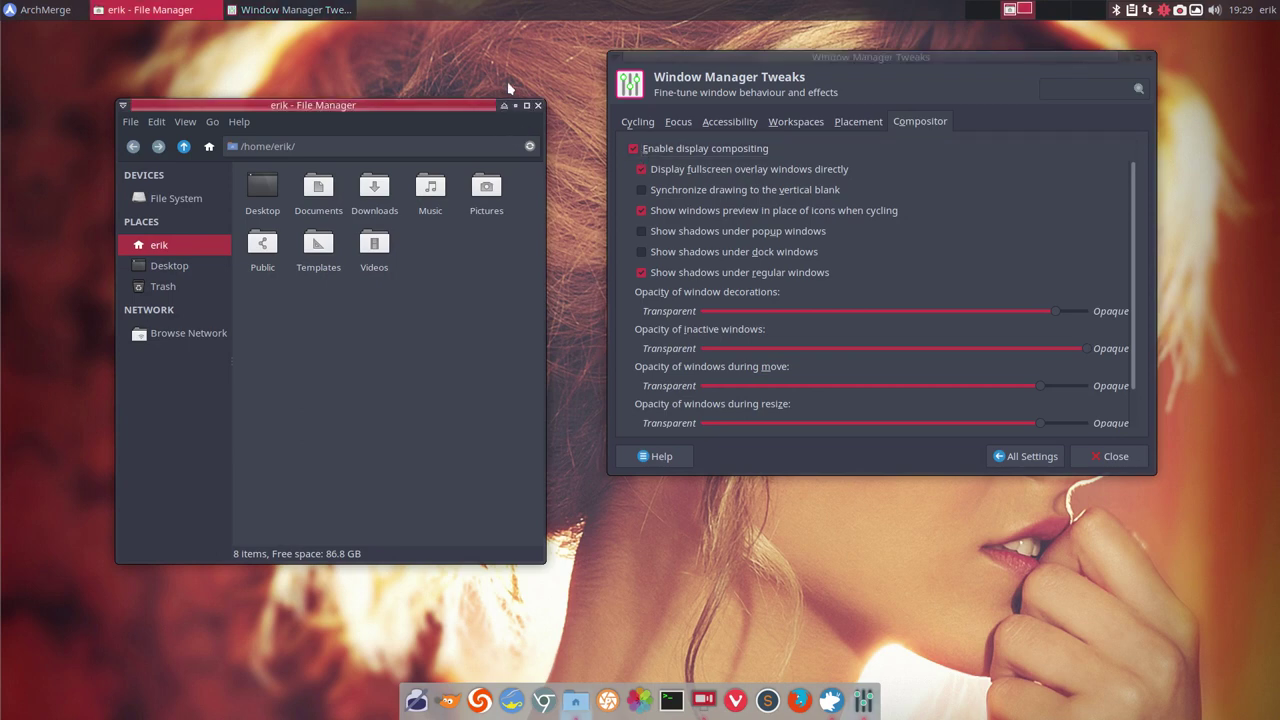
{"action": "mouse_move", "coordinate": [469, 105]}
{"action": "left_mouse_down"}
{"action": "mouse_move", "coordinate": [509, 77]}
{"action": "mouse_move", "coordinate": [440, 87]}
{"action": "mouse_move", "coordinate": [526, 73]}
{"action": "mouse_move", "coordinate": [399, 107]}
{"action": "mouse_move", "coordinate": [459, 124]}
{"action": "mouse_move", "coordinate": [454, 92]}
{"action": "left_mouse_up"}
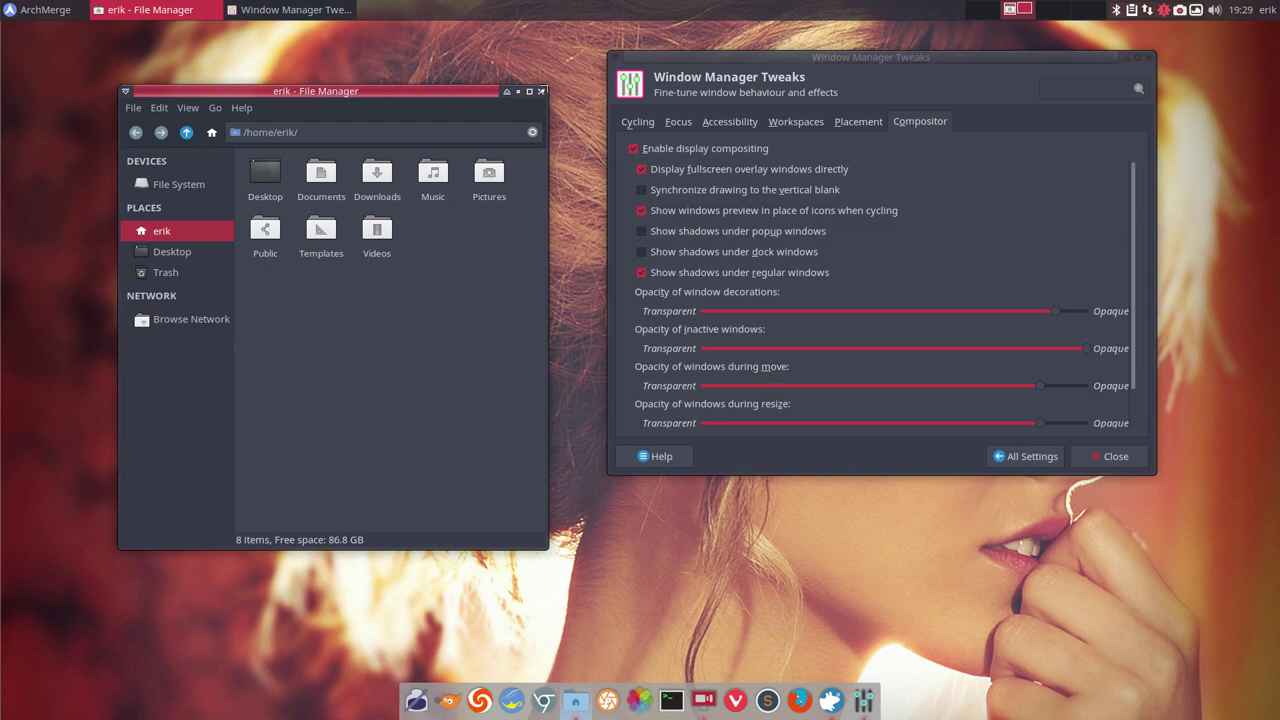
{"action": "mouse_move", "coordinate": [543, 91]}
{"action": "left_mouse_down"}
{"action": "mouse_move", "coordinate": [284, 213]}
{"action": "mouse_move", "coordinate": [552, 78]}
{"action": "left_mouse_up"}
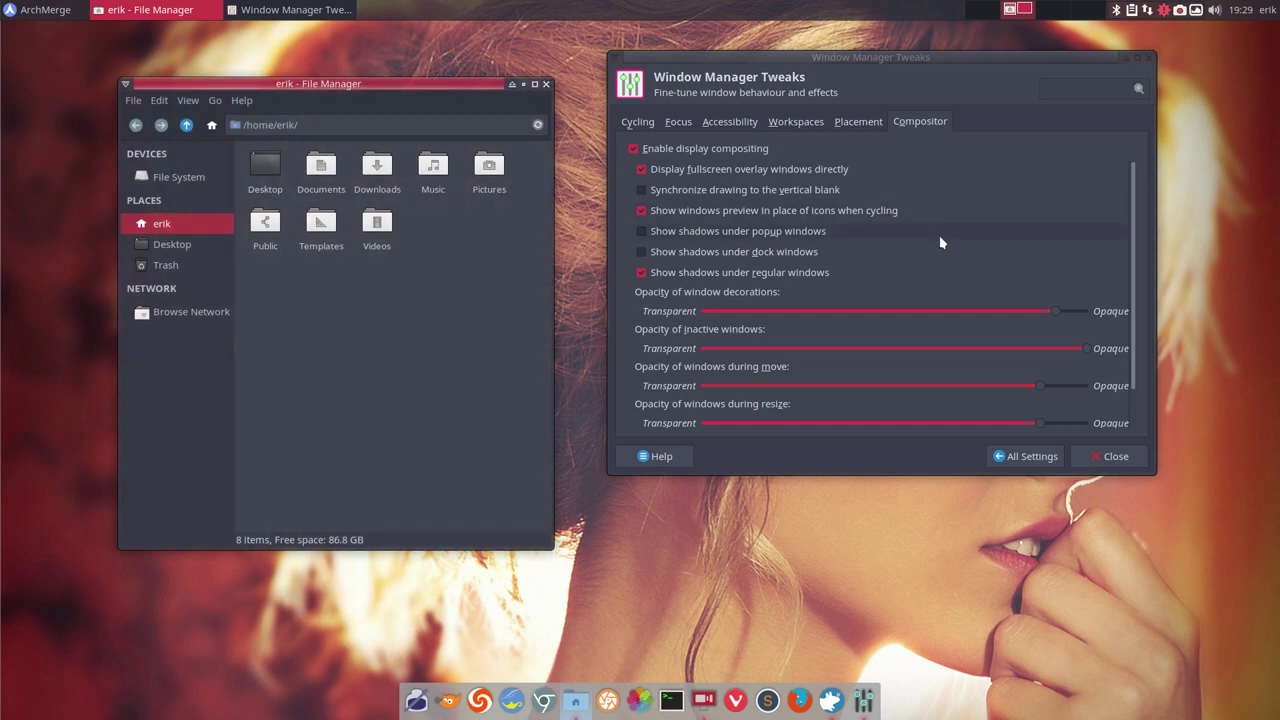
{"action": "scroll", "coordinate": [939, 243], "scroll_direction": "down", "scroll_amount": 2}
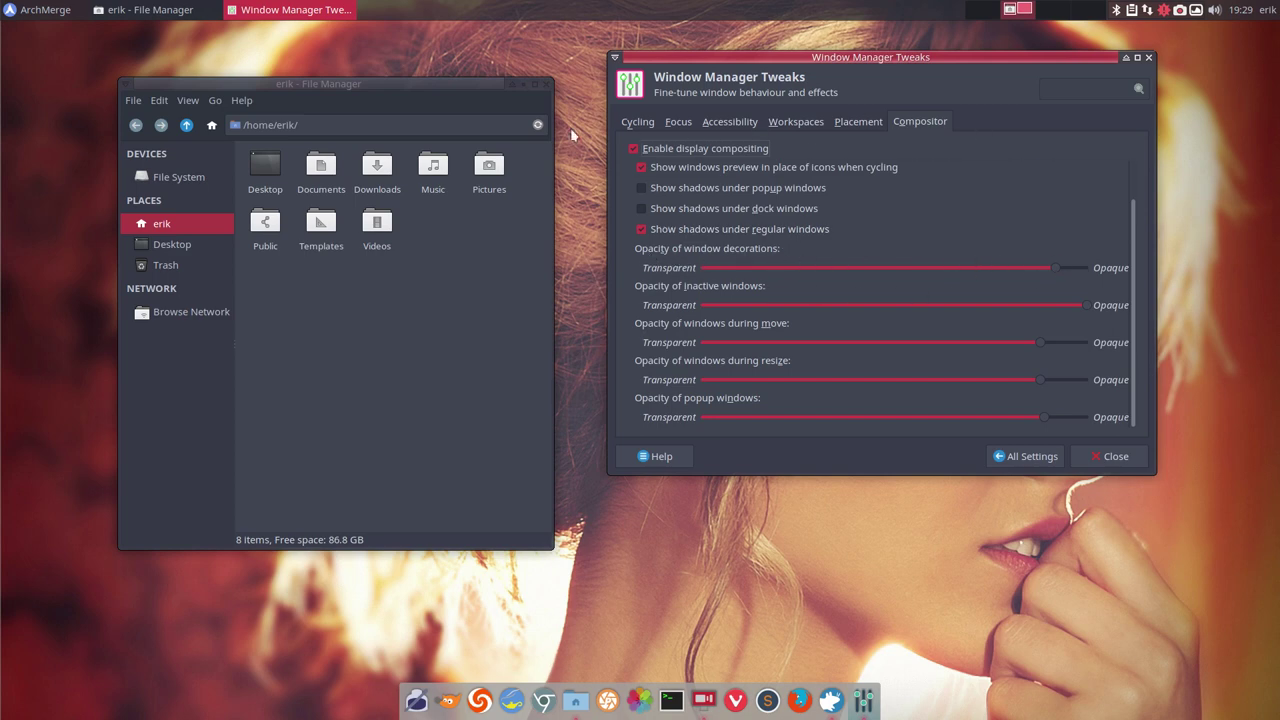
{"action": "left_click_drag", "start_coordinate": [438, 82], "coordinate": [455, 79]}
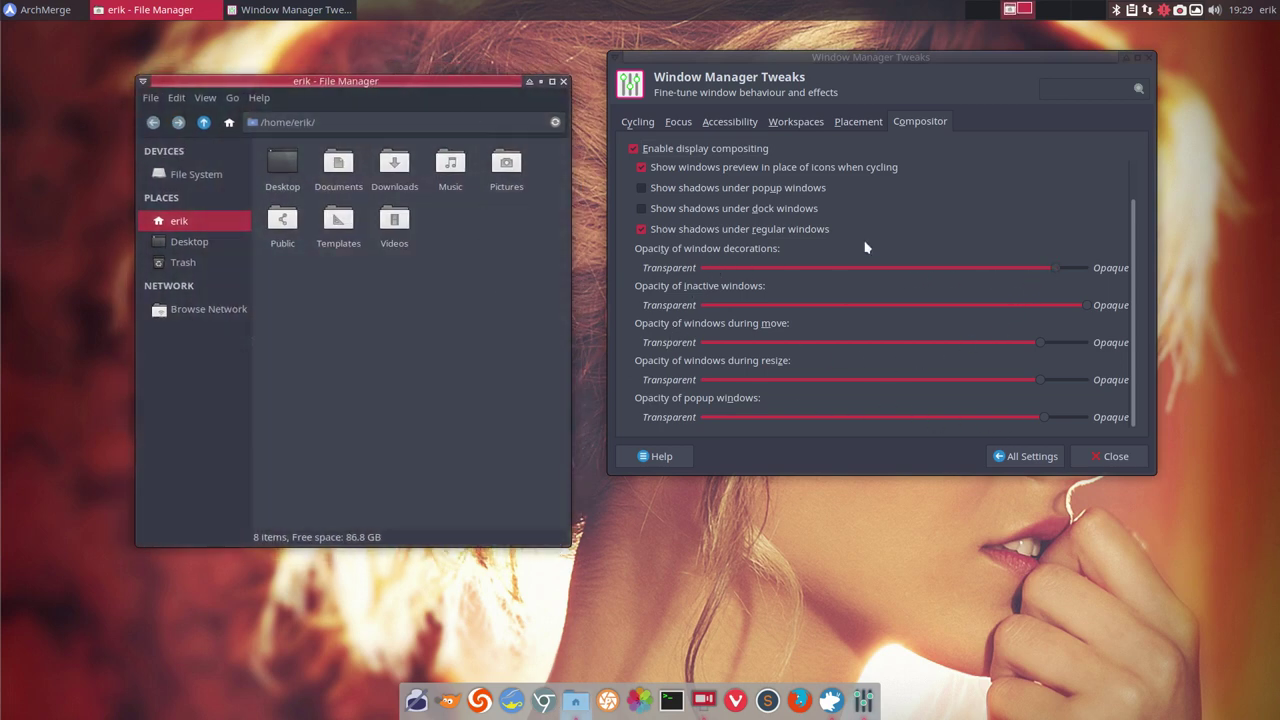
Slightly lower the opacity of windows during move in the compositor settings and return to the overview of all settings.
{"action": "left_click", "coordinate": [949, 352]}
{"action": "scroll", "coordinate": [955, 348], "scroll_direction": "down", "scroll_amount": 2}
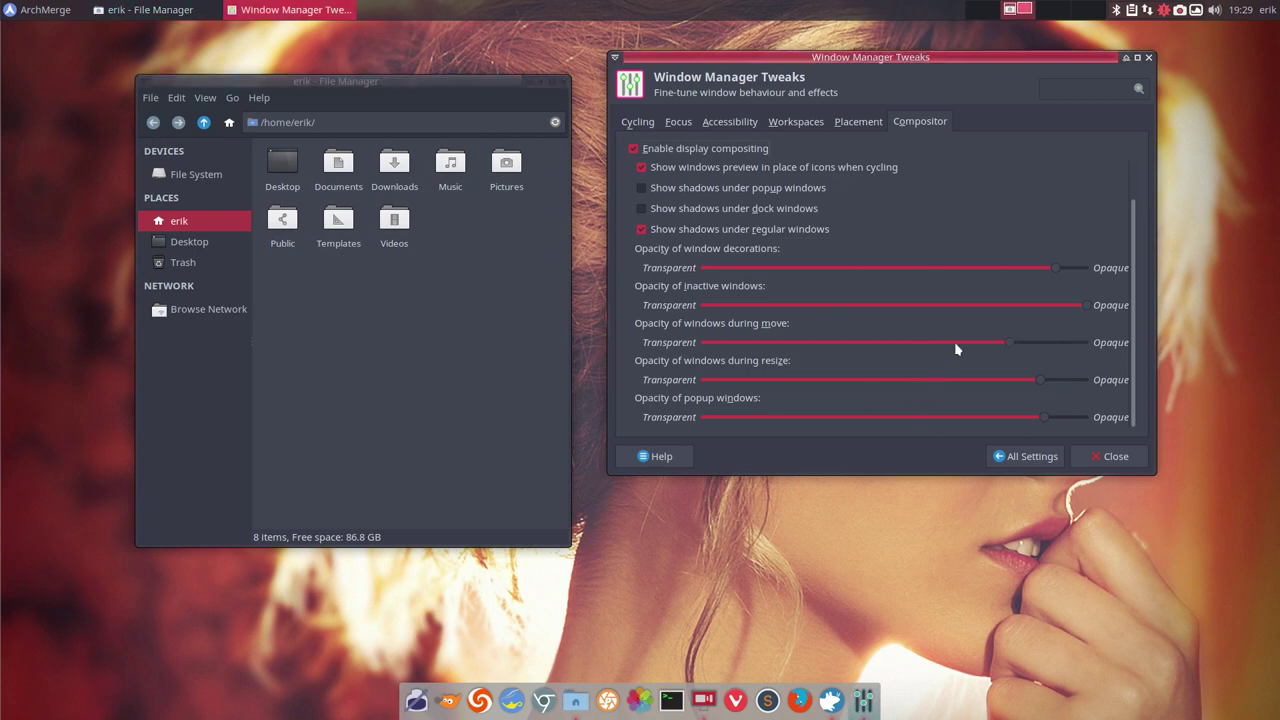
{"action": "scroll", "coordinate": [955, 348], "scroll_direction": "up", "scroll_amount": 2}
{"action": "left_click", "coordinate": [864, 127]}
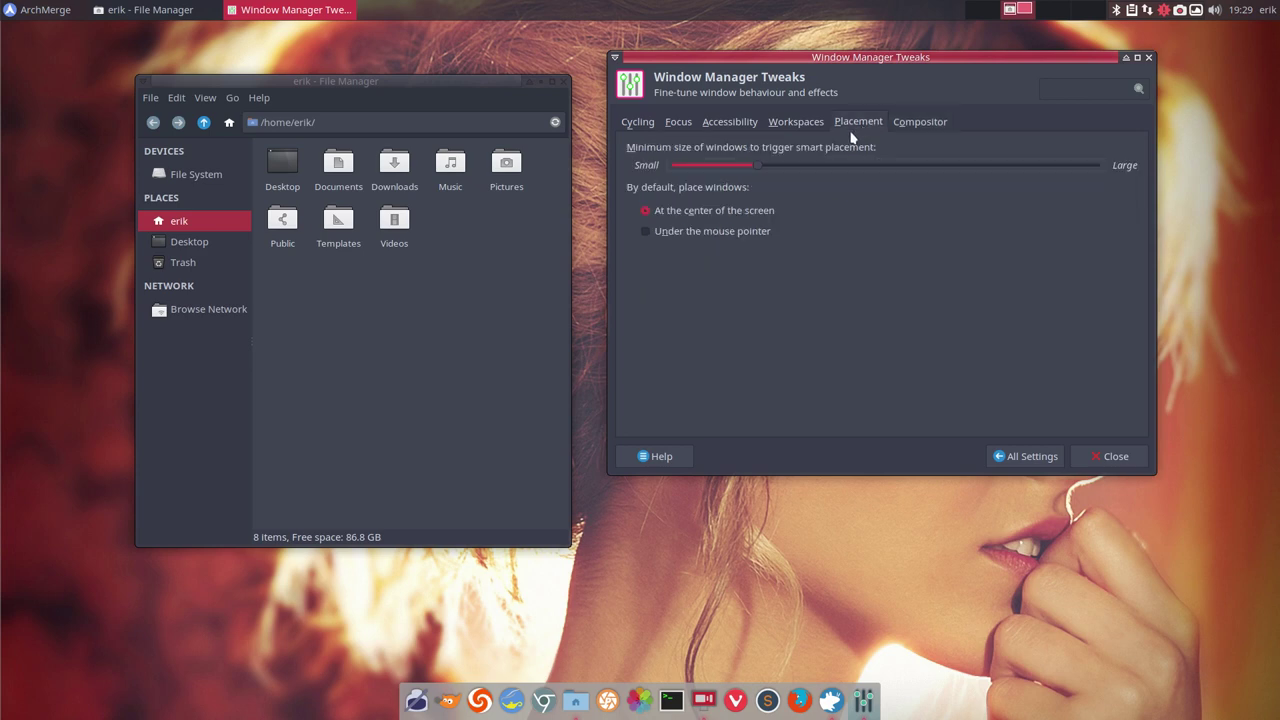
{"action": "left_click", "coordinate": [1022, 456]}
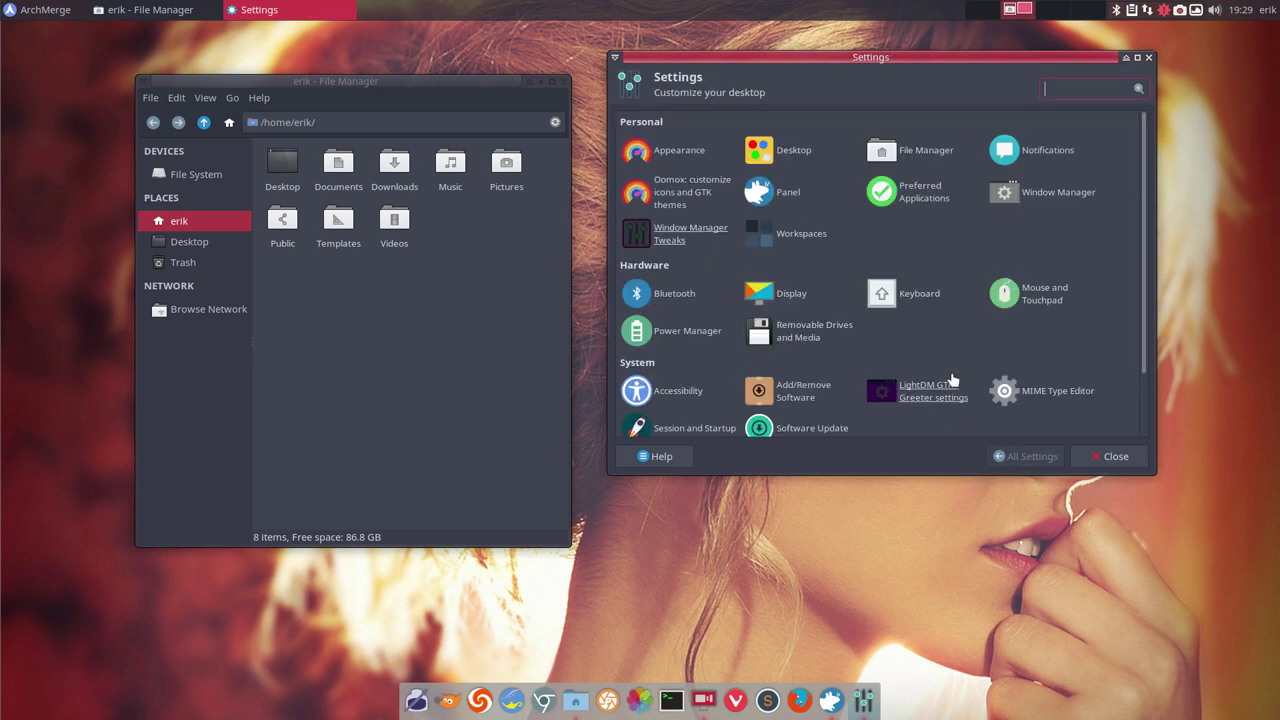
Reduce the number of workspaces to 1, restore it to 4, and return to the overview of all settings.
{"action": "left_click", "coordinate": [792, 235]}
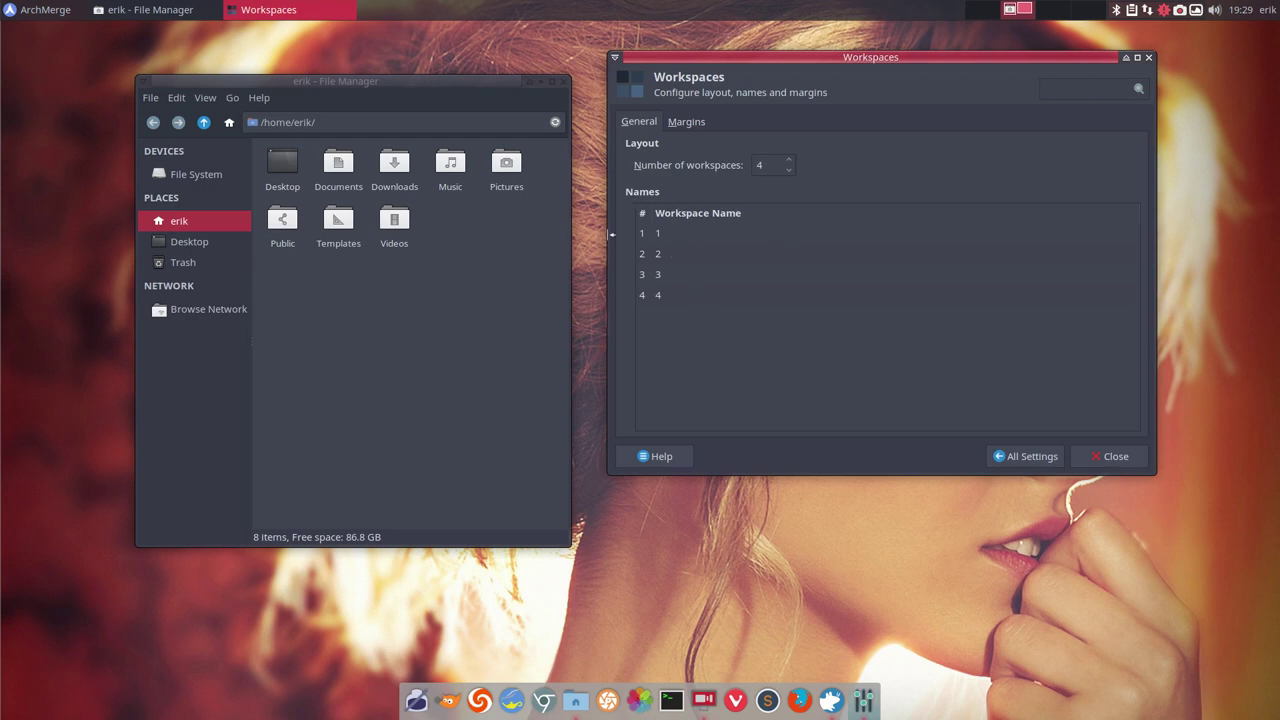
{"action": "left_click", "coordinate": [788, 170]}
{"action": "left_click", "coordinate": [788, 170]}
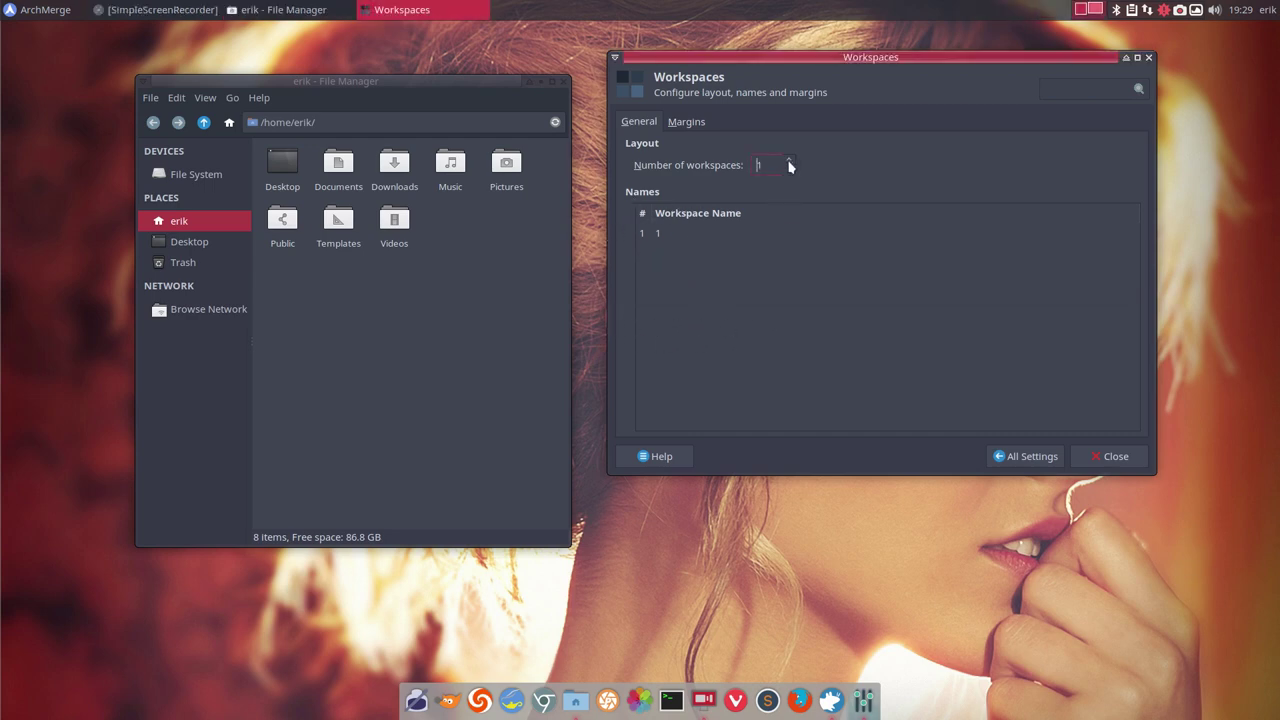
{"action": "left_click", "coordinate": [789, 159]}
{"action": "left_click", "coordinate": [789, 159]}
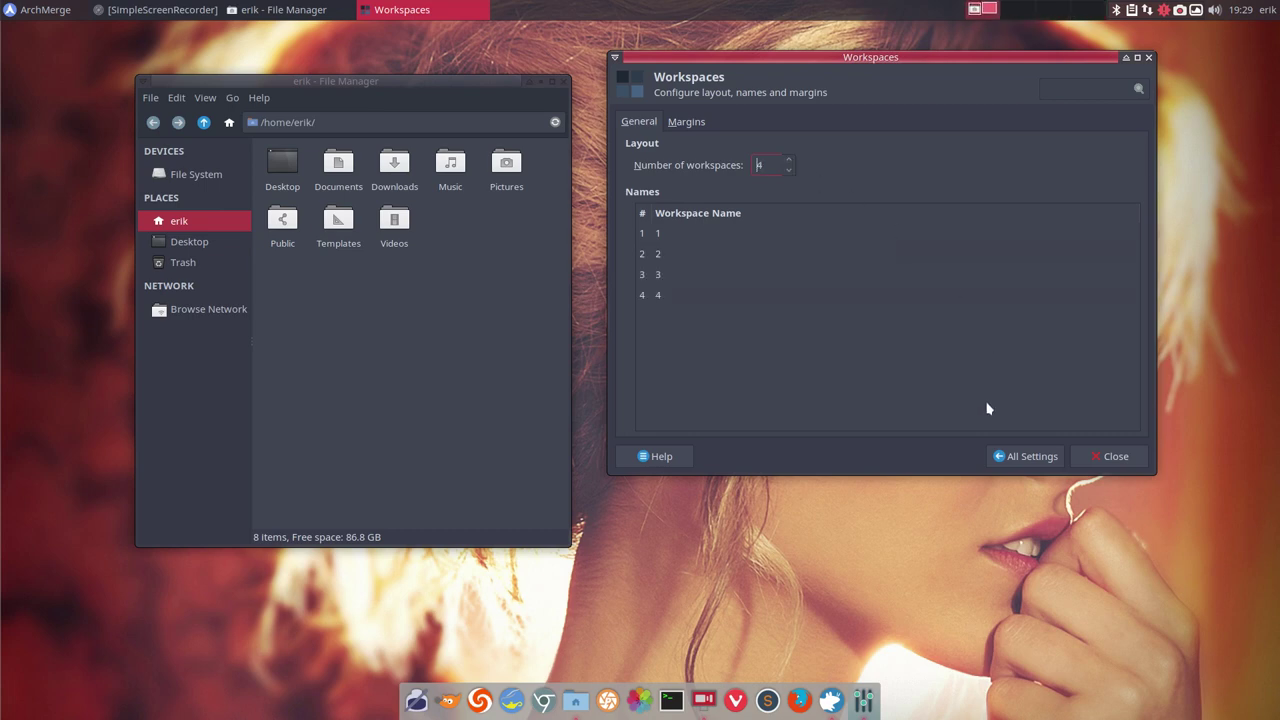
{"action": "left_click", "coordinate": [1010, 460]}
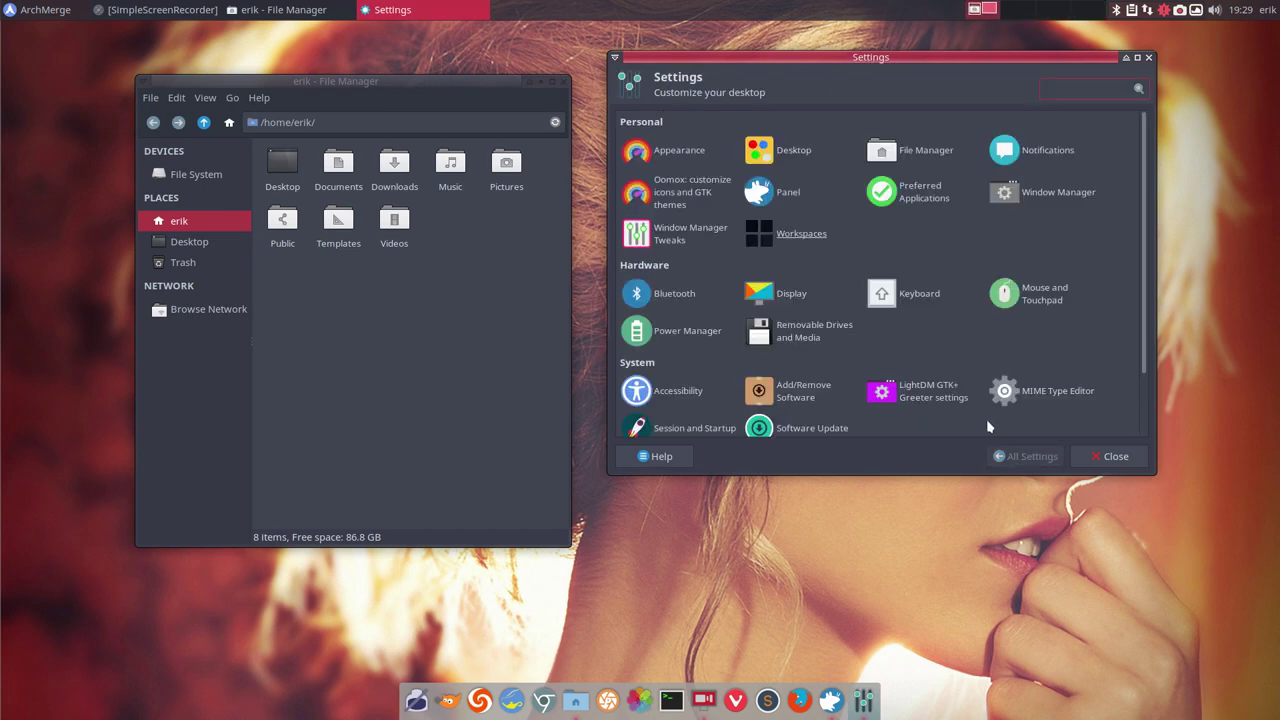
Review the Display settings and the list of connected monitors, then return to the overview and look at the remaining modules.
{"action": "left_click", "coordinate": [788, 294]}
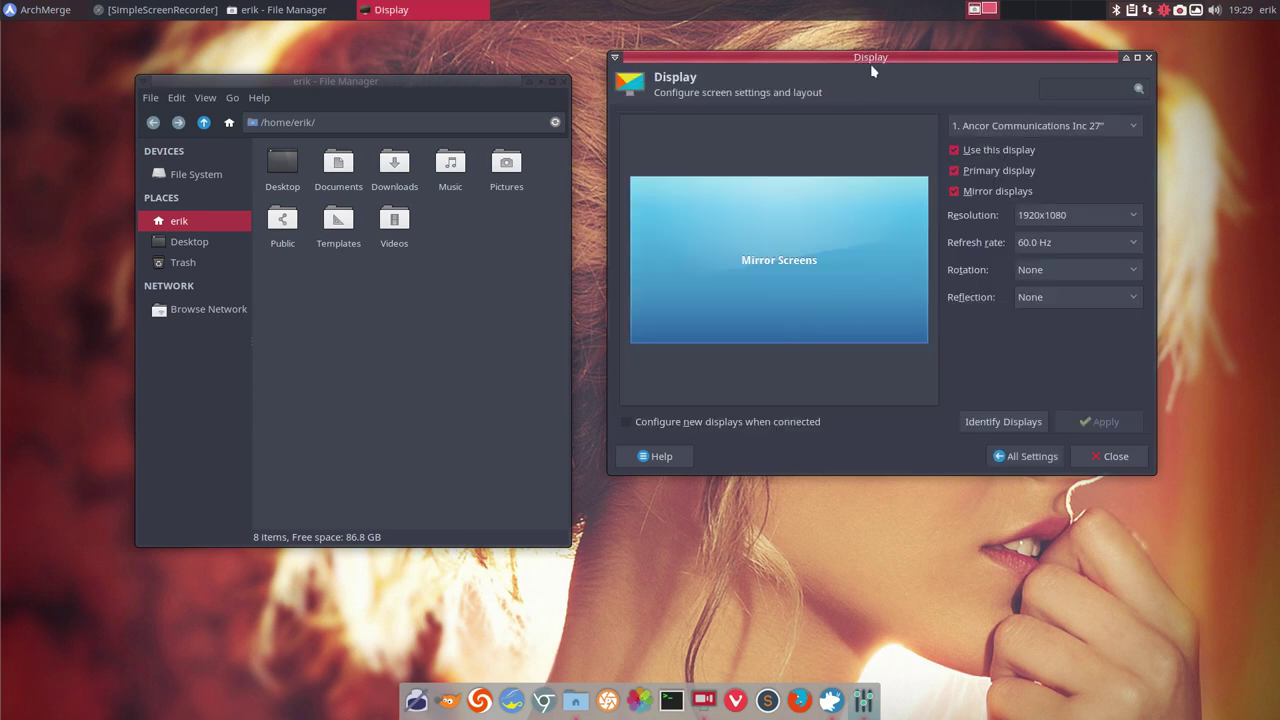
{"action": "left_click_drag", "start_coordinate": [871, 60], "coordinate": [828, 93]}
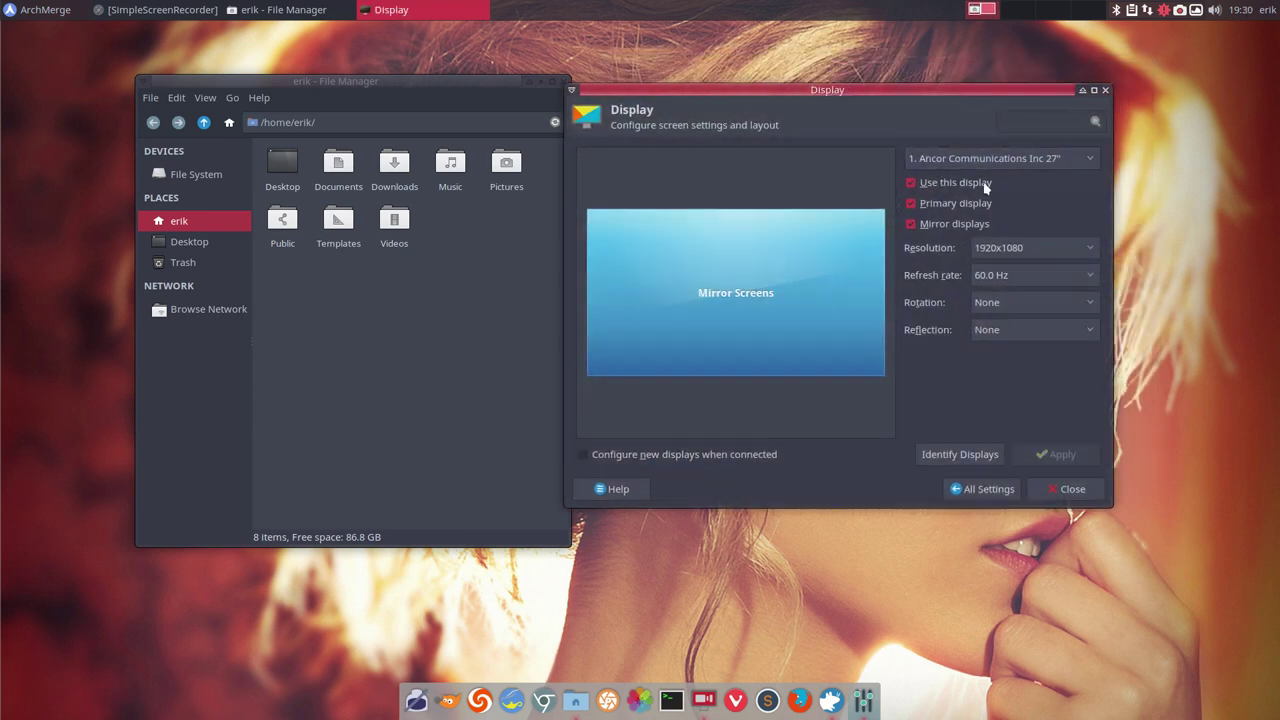
{"action": "left_click", "coordinate": [978, 160]}
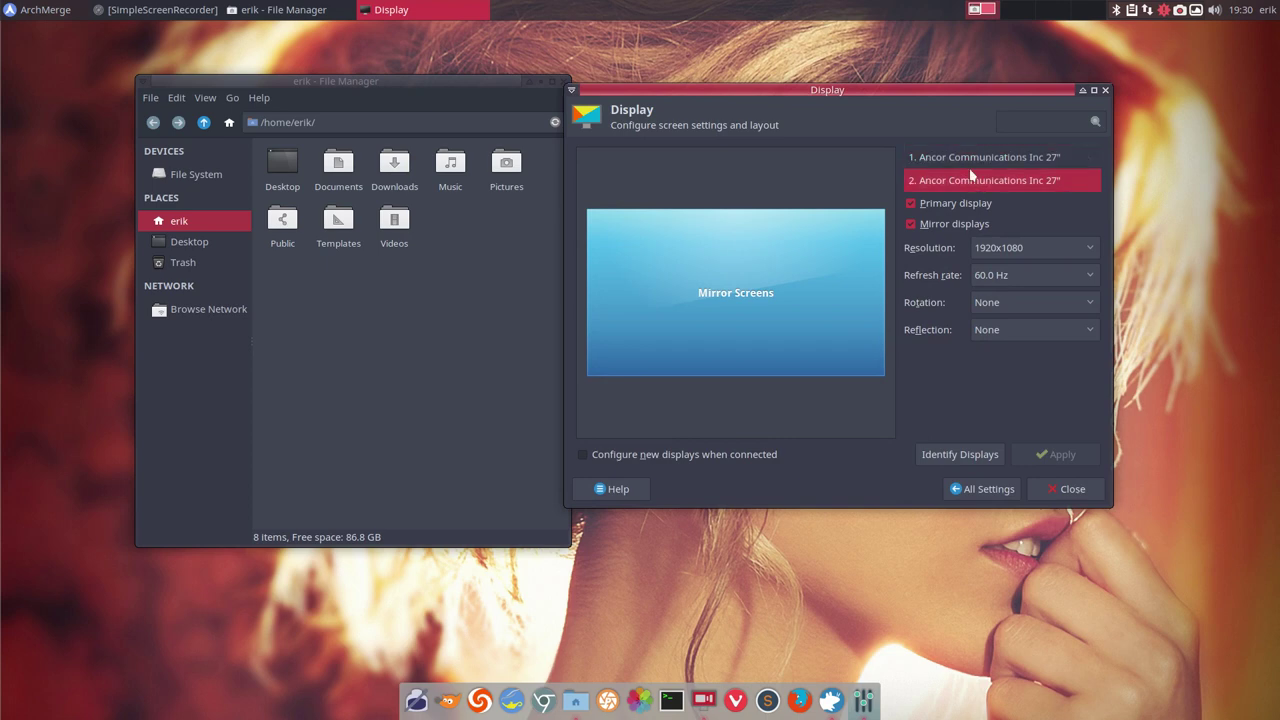
{"action": "left_click", "coordinate": [898, 127]}
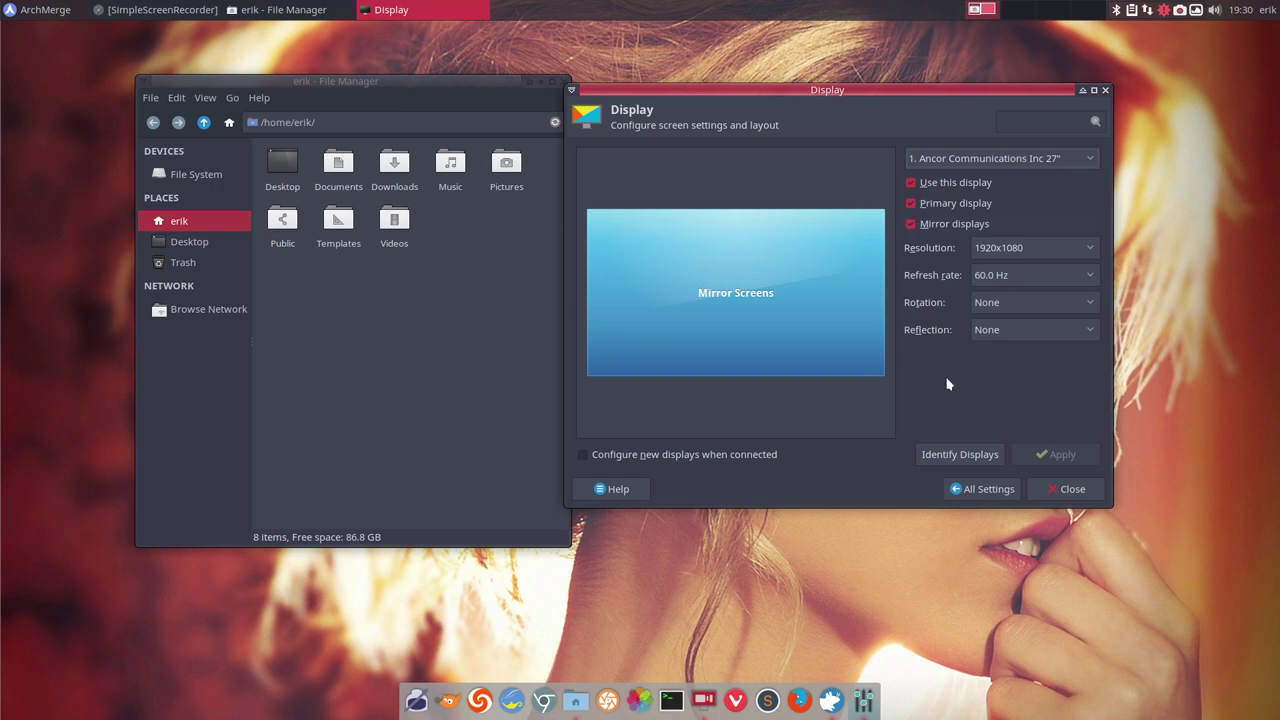
{"action": "left_click", "coordinate": [970, 487]}
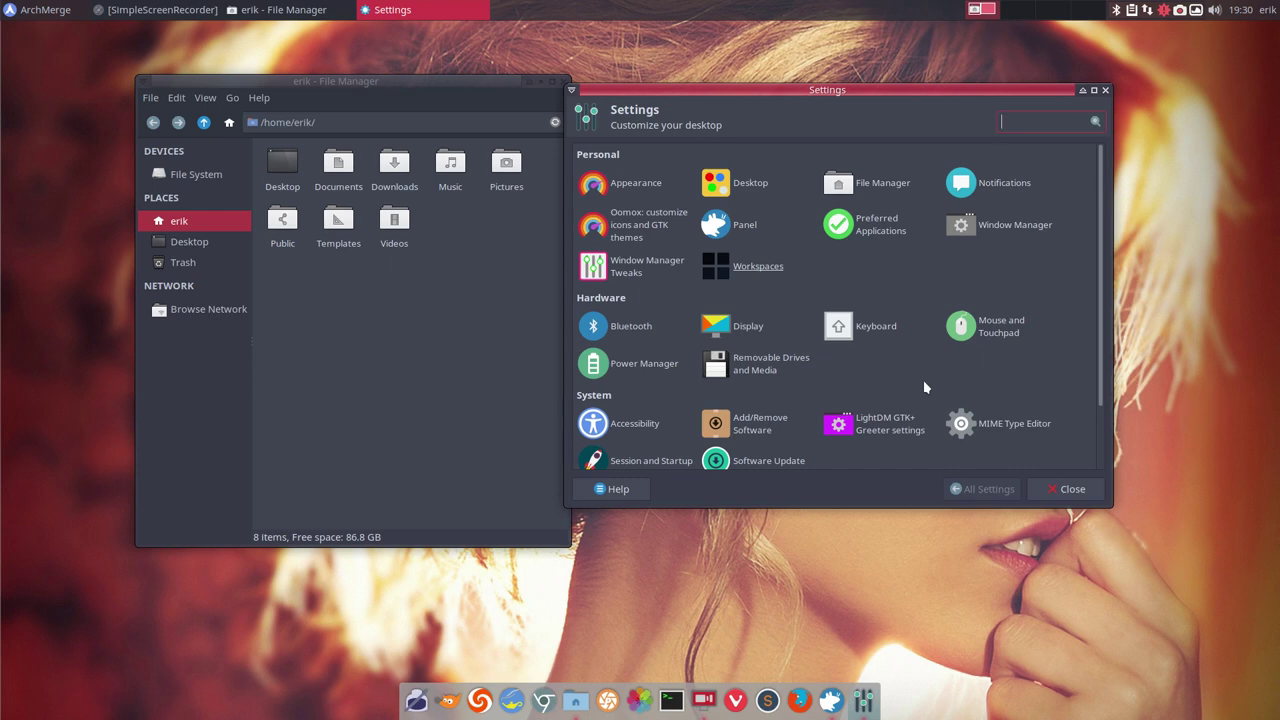
{"action": "scroll", "coordinate": [924, 387], "scroll_direction": "down", "scroll_amount": 2}
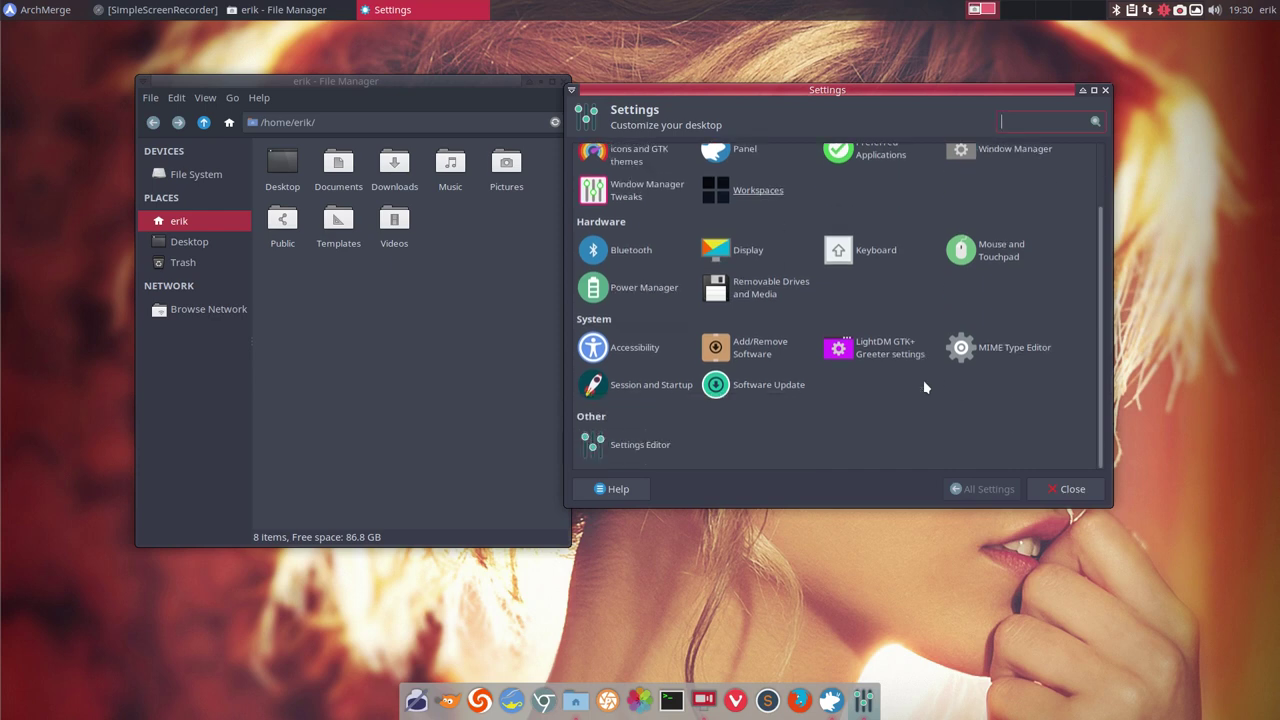
Set the mouse cursor theme to Breeze Obsidian and return to the overview of all settings.
{"action": "left_click", "coordinate": [985, 250]}
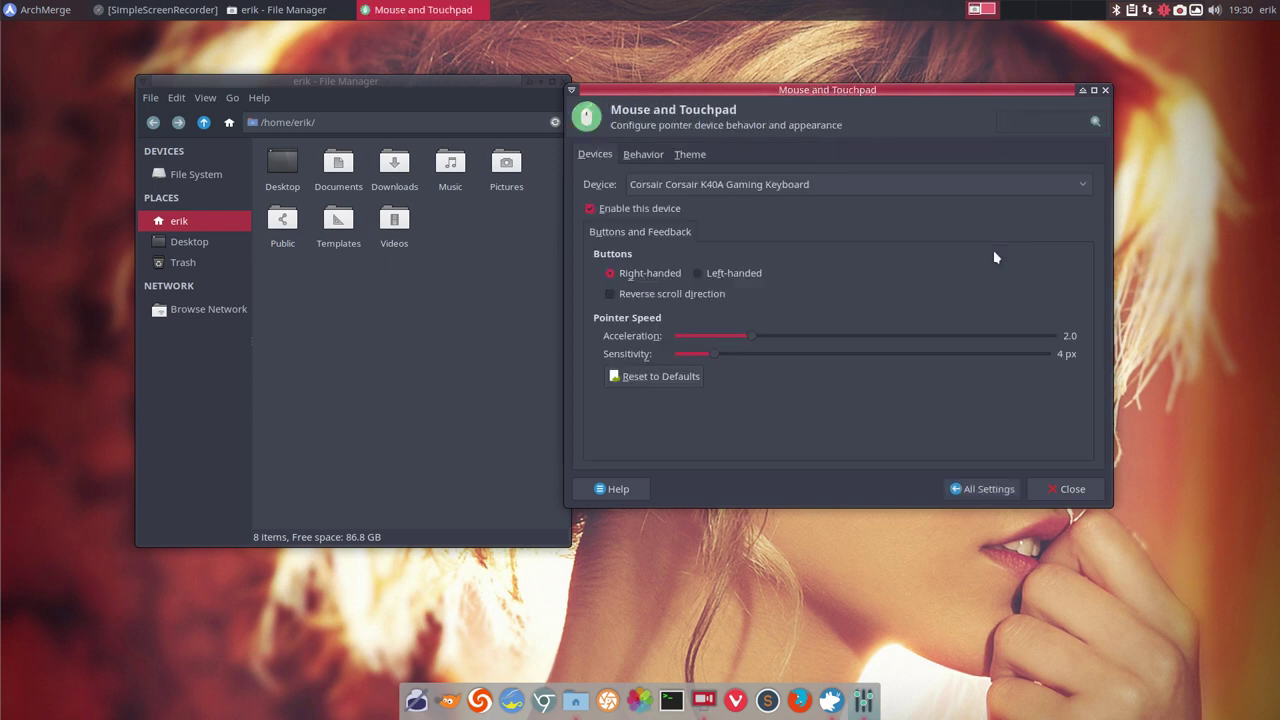
{"action": "left_click", "coordinate": [692, 156]}
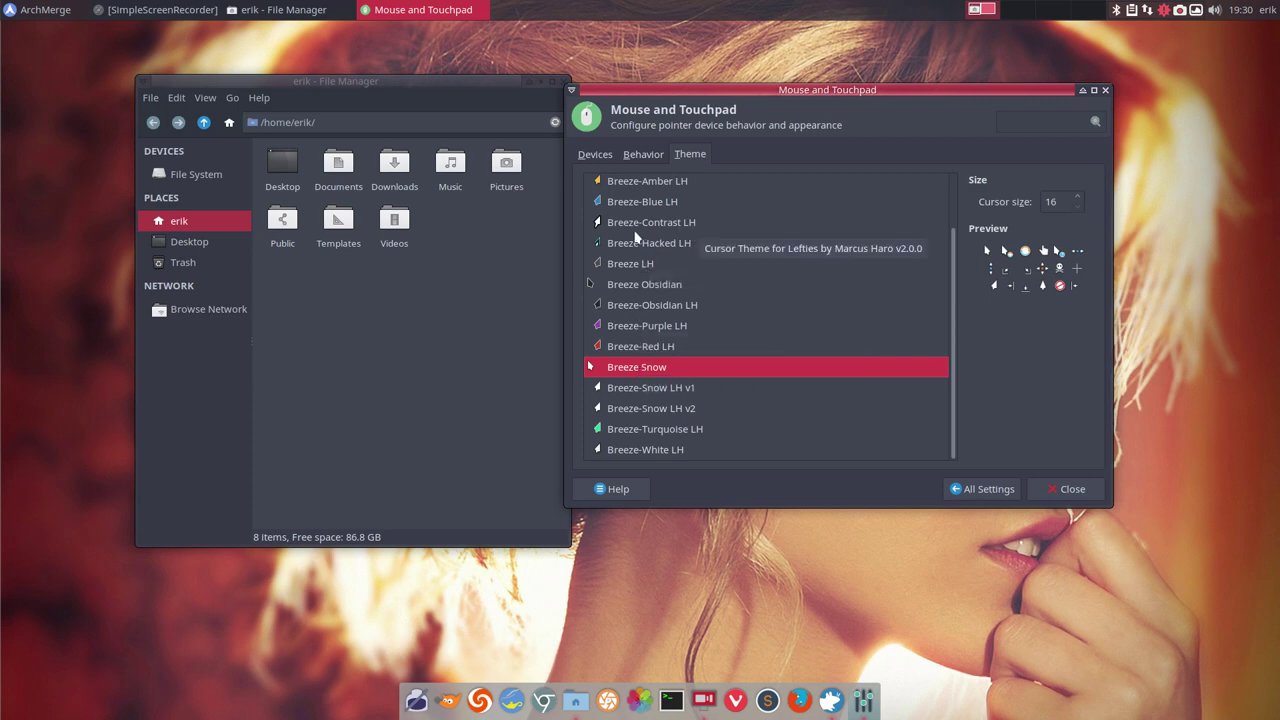
{"action": "left_click", "coordinate": [641, 285]}
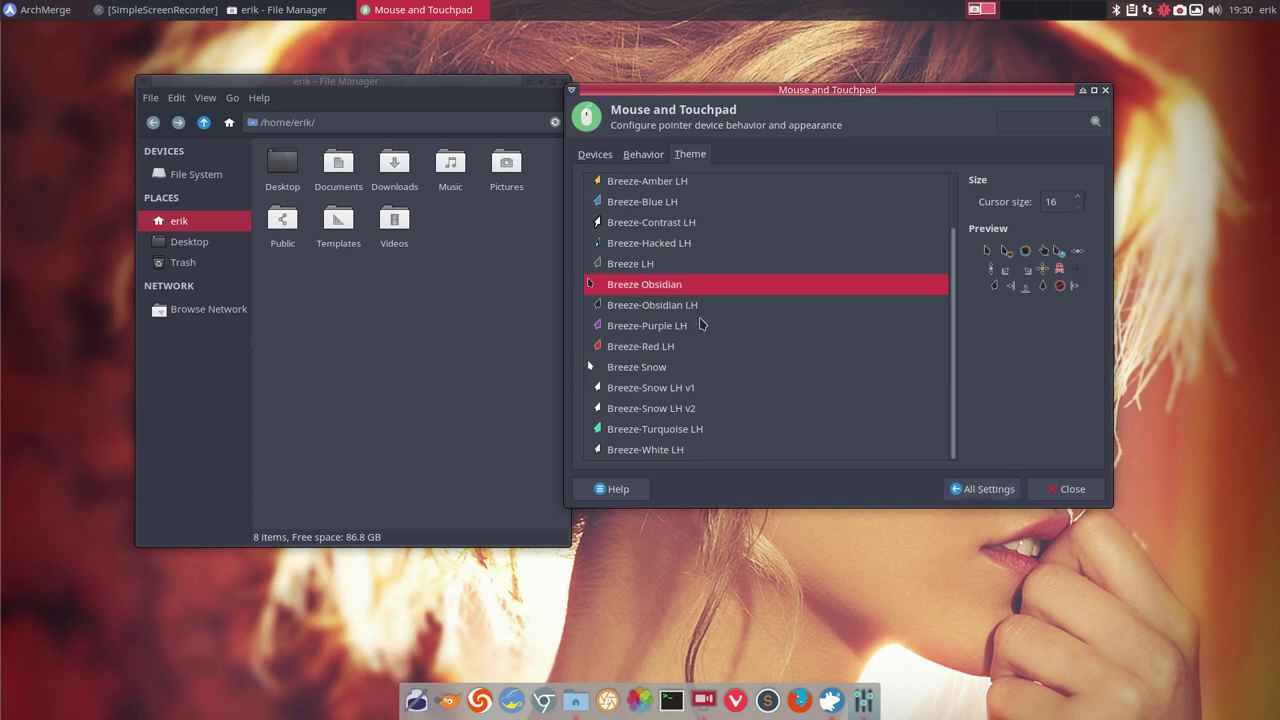
{"action": "scroll", "coordinate": [627, 344], "scroll_direction": "up", "scroll_amount": 2}
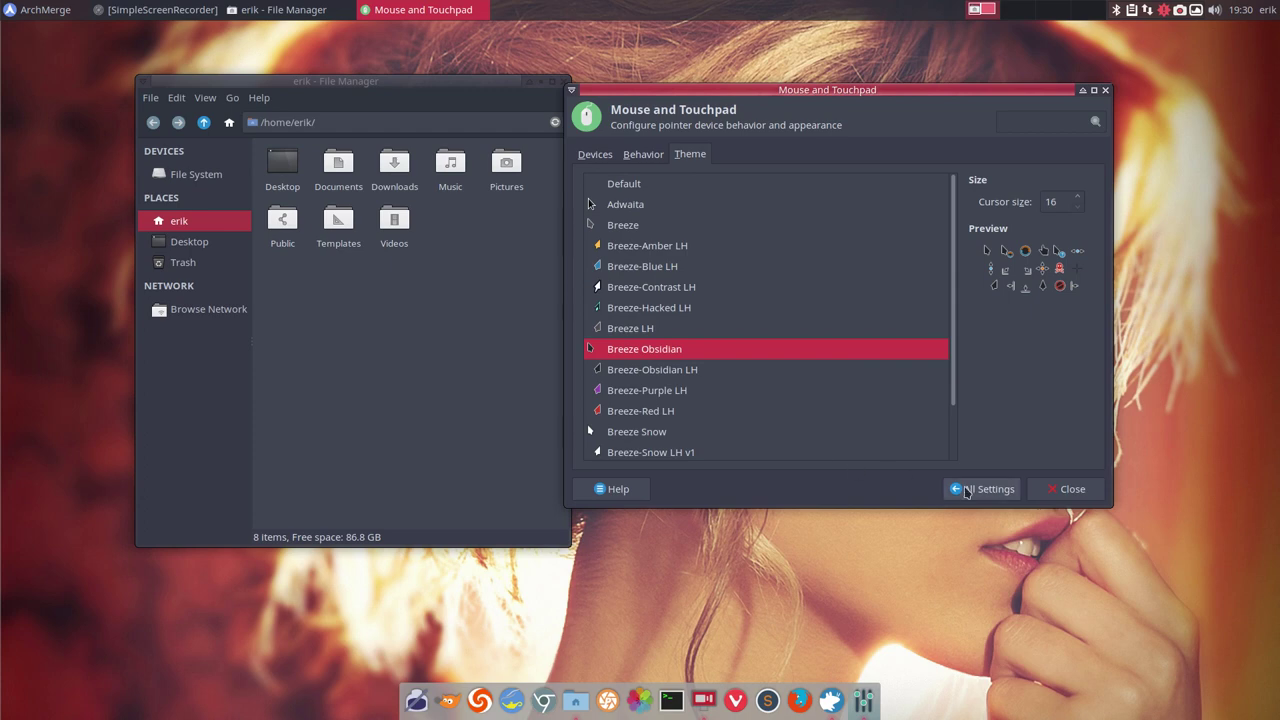
{"action": "left_click", "coordinate": [970, 489]}
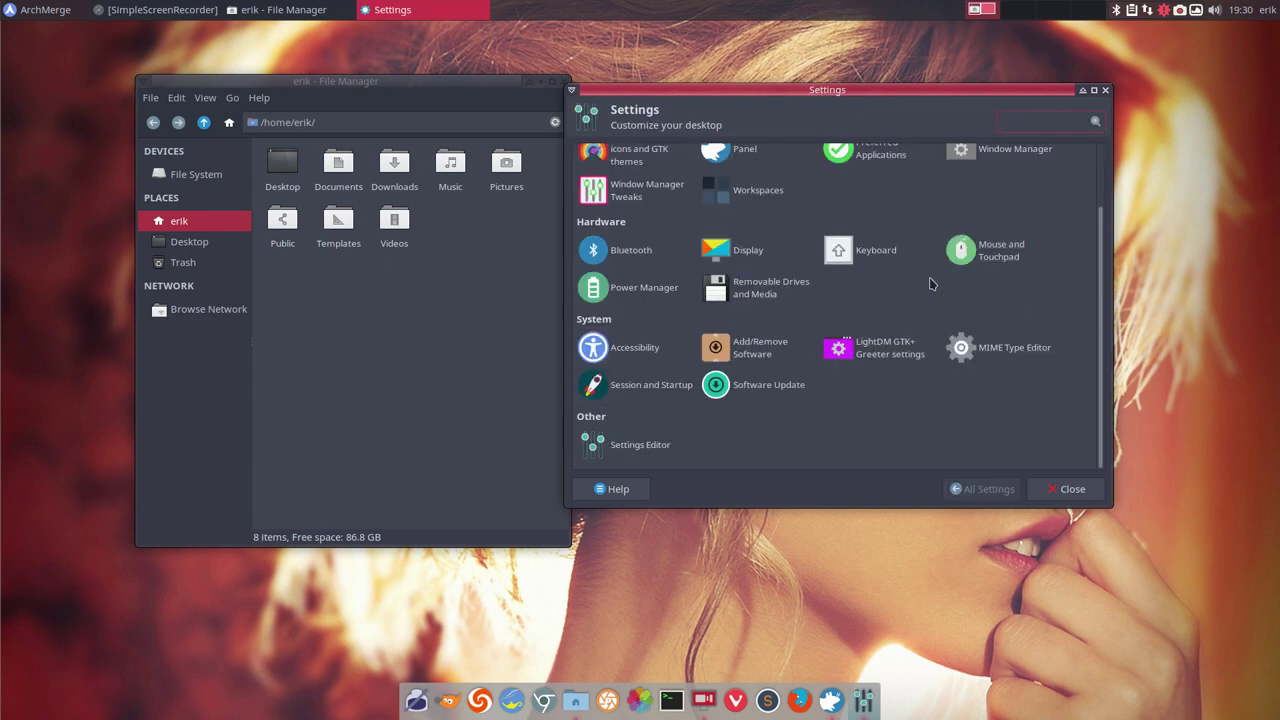
Look over the remaining settings modules and close both the Settings and File Manager windows.
{"action": "scroll", "coordinate": [880, 280], "scroll_direction": "up", "scroll_amount": 2}
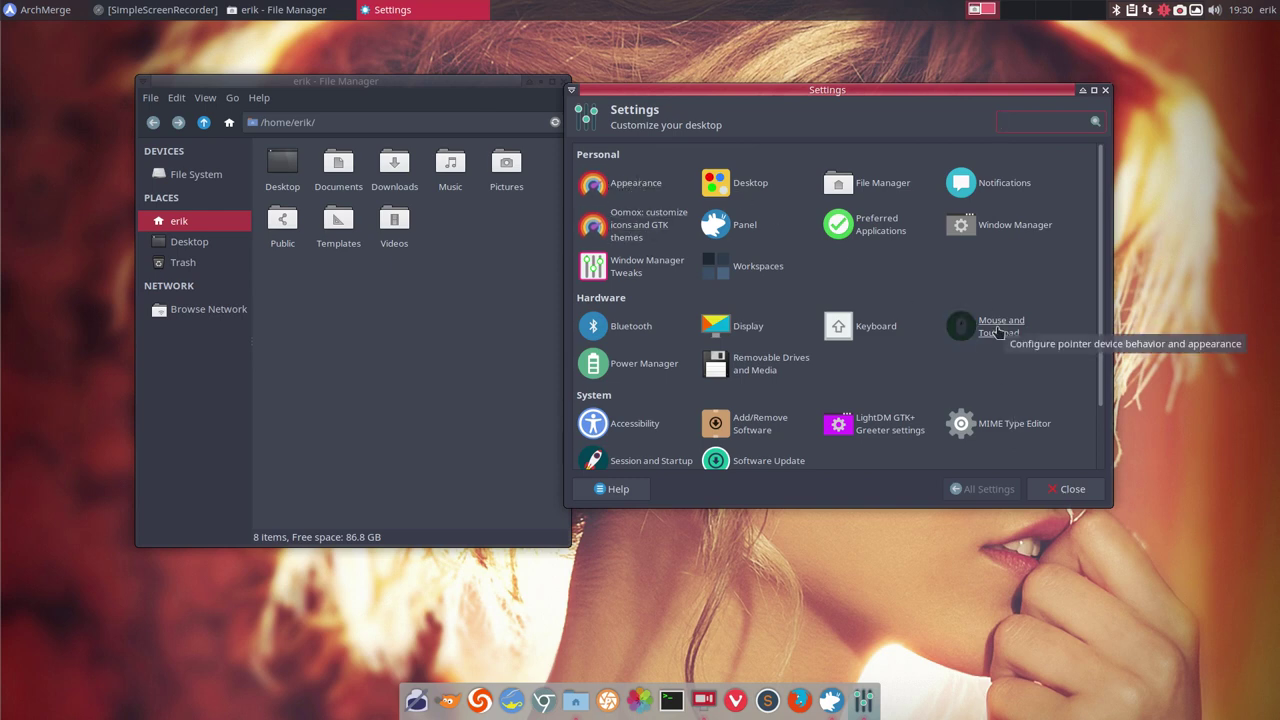
{"action": "scroll", "coordinate": [997, 332], "scroll_direction": "down", "scroll_amount": 2}
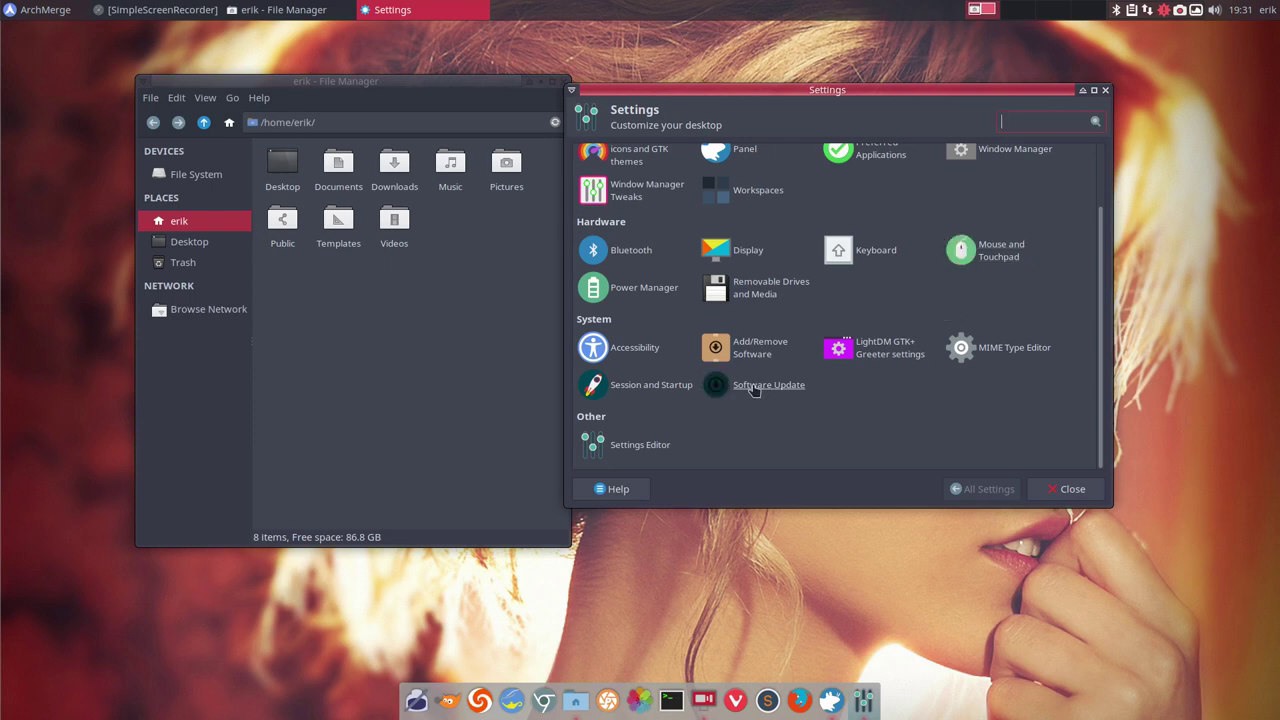
{"action": "left_click", "coordinate": [1105, 90]}
{"action": "left_click", "coordinate": [563, 81]}
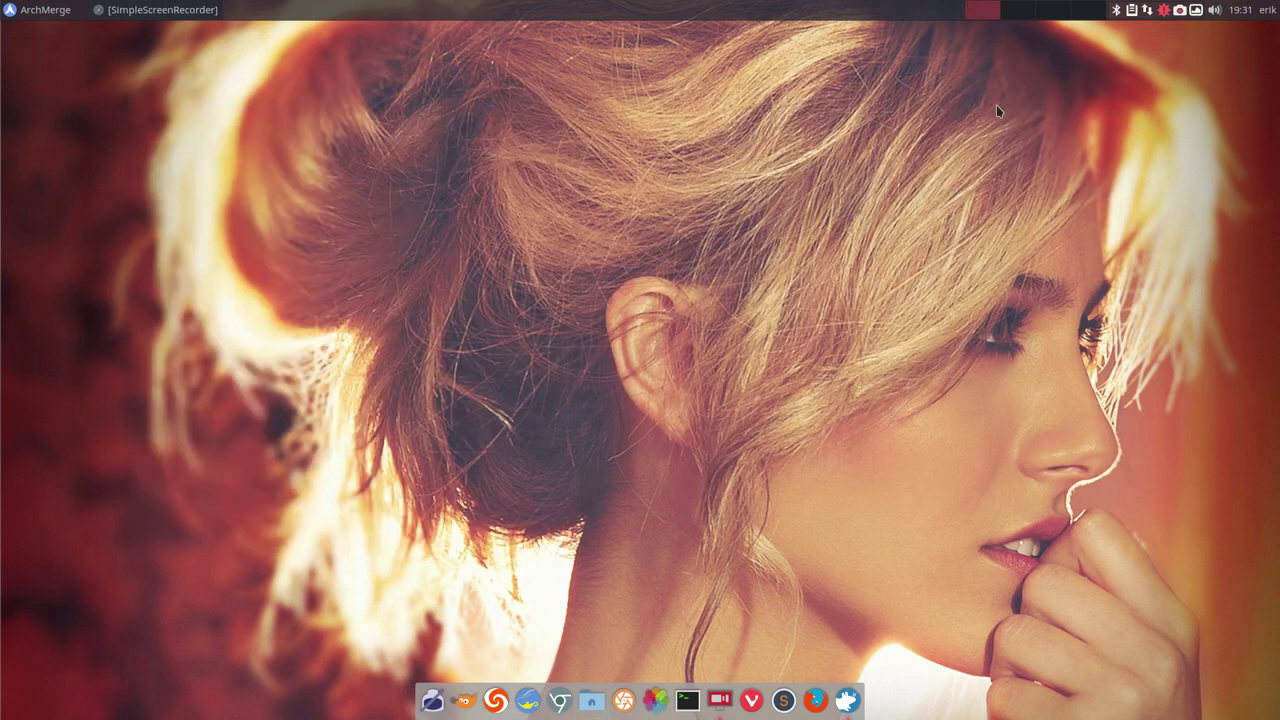
Open the pending updates in Package Manager and apply the feh update, authenticating with the account password.
{"action": "left_click", "coordinate": [1165, 10]}
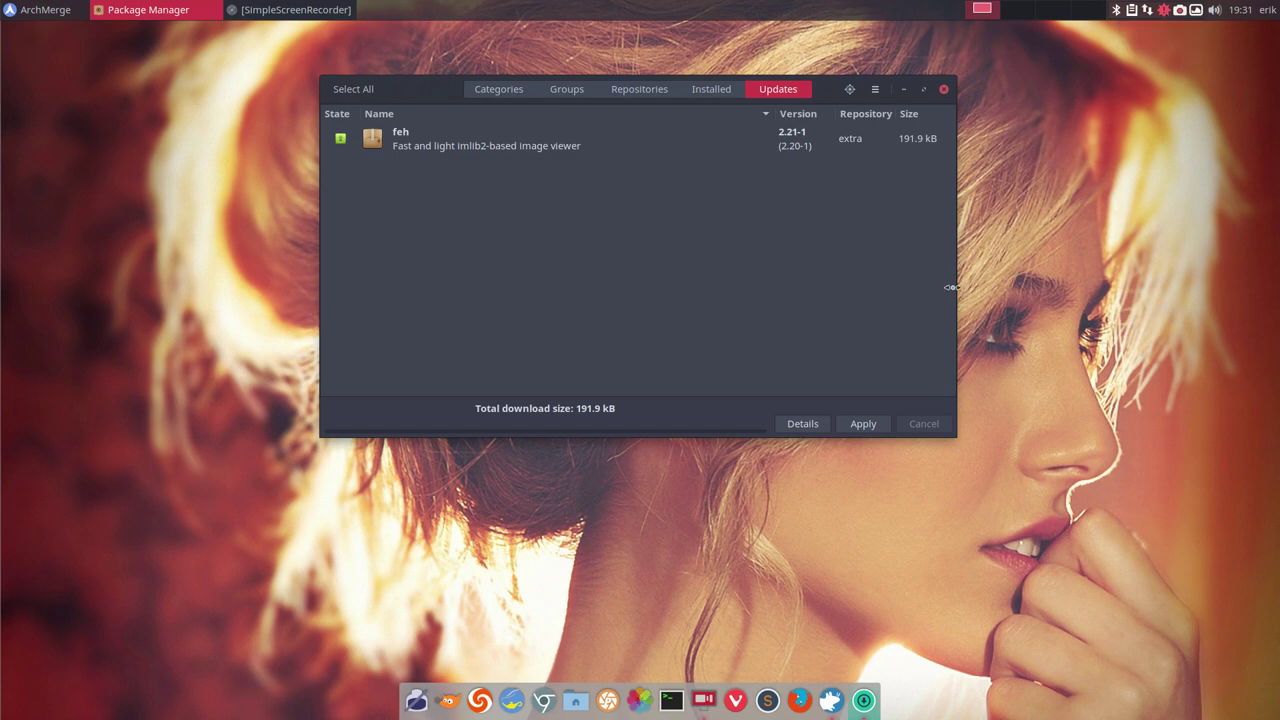
{"action": "left_click", "coordinate": [865, 428]}
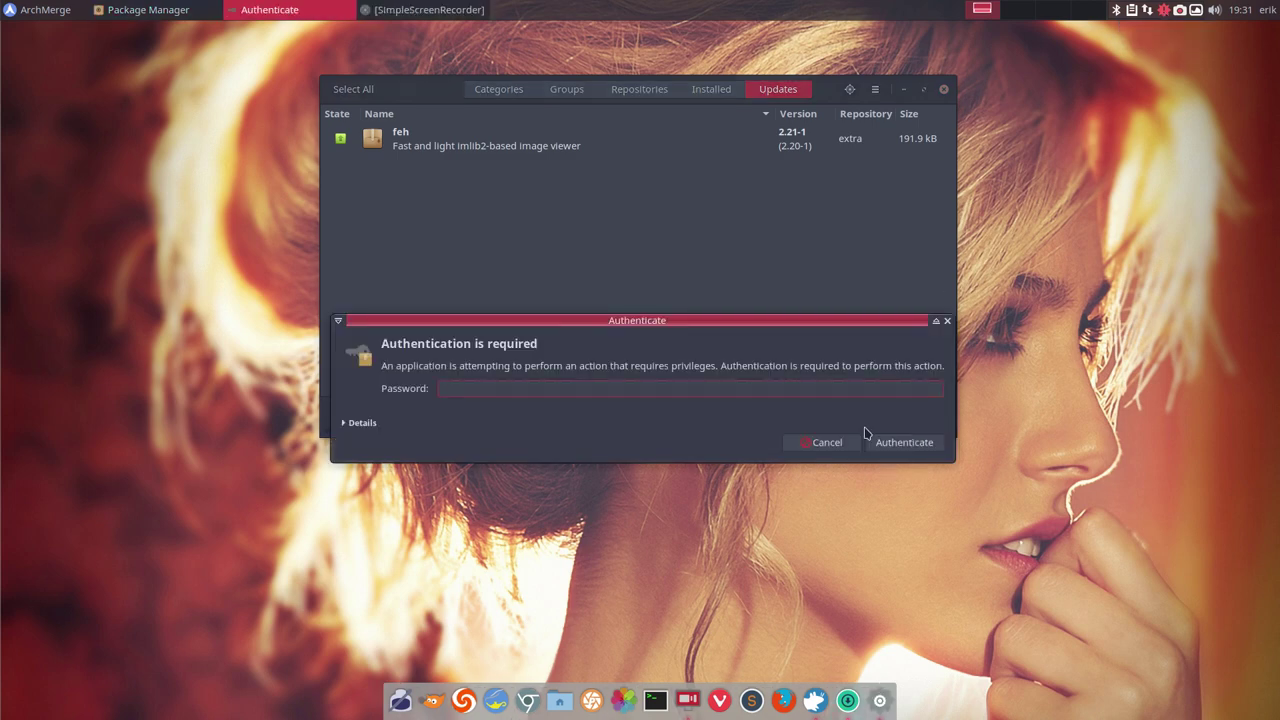
{"action": "type", "text": "****"}
{"action": "key", "text": "Return"}
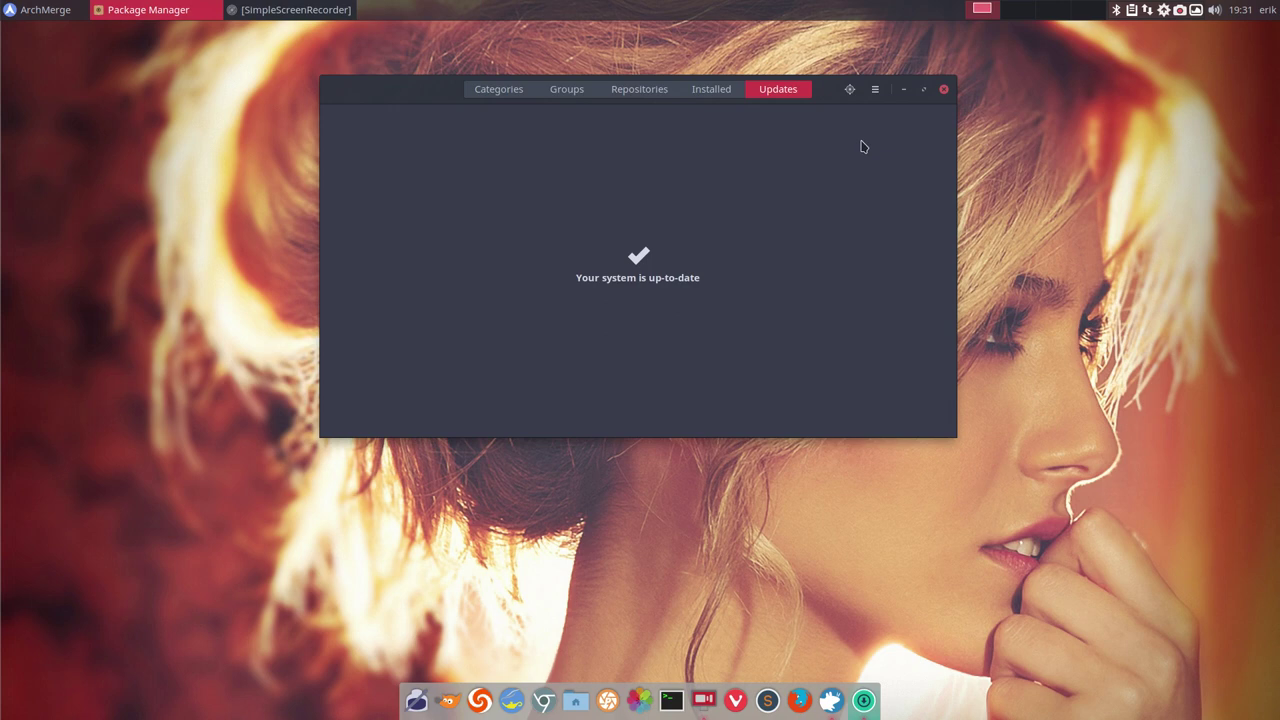
Enable AUR support and checking for updates from AUR in the package manager's preferences.
{"action": "left_click", "coordinate": [873, 91]}
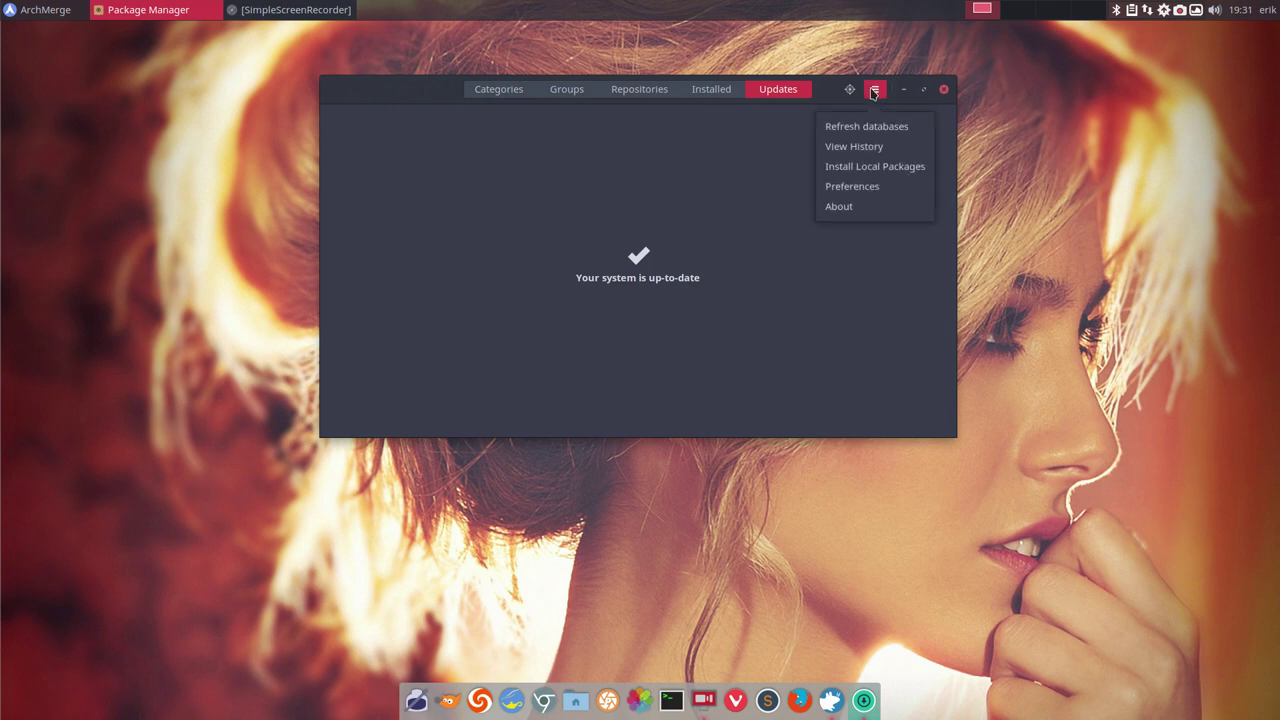
{"action": "left_click", "coordinate": [866, 189]}
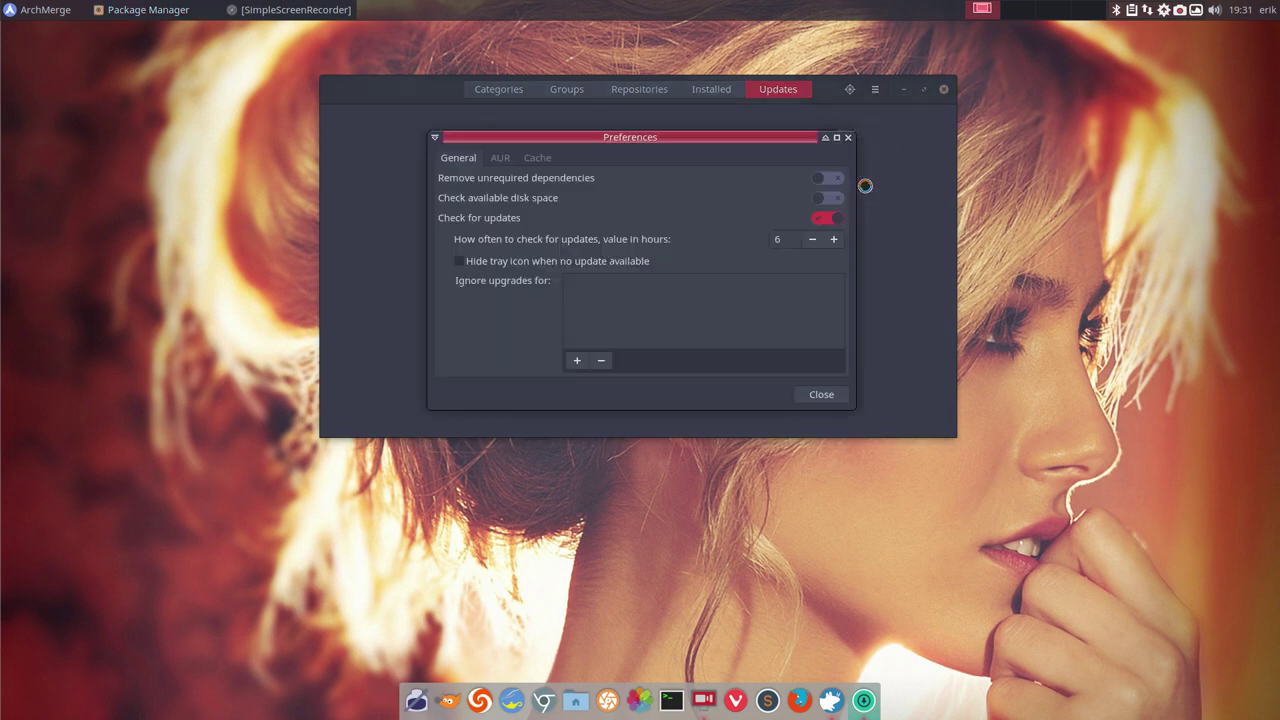
{"action": "left_click", "coordinate": [500, 160]}
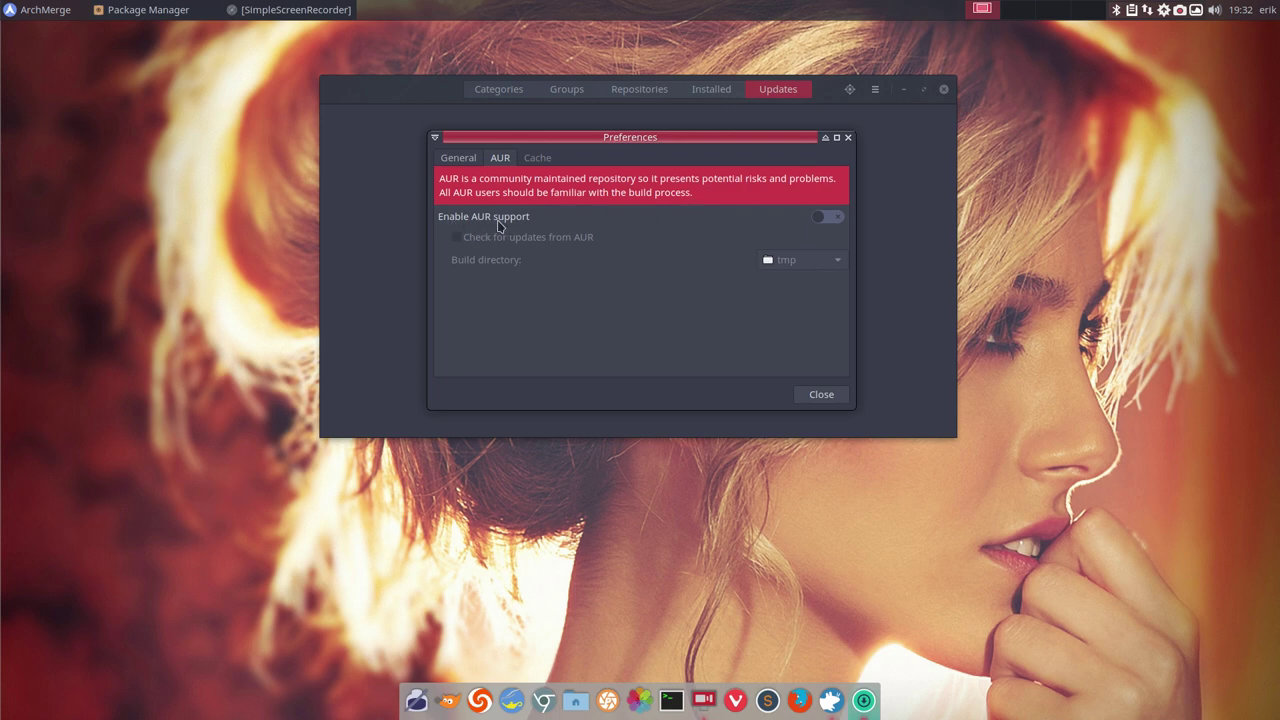
{"action": "left_click", "coordinate": [822, 217]}
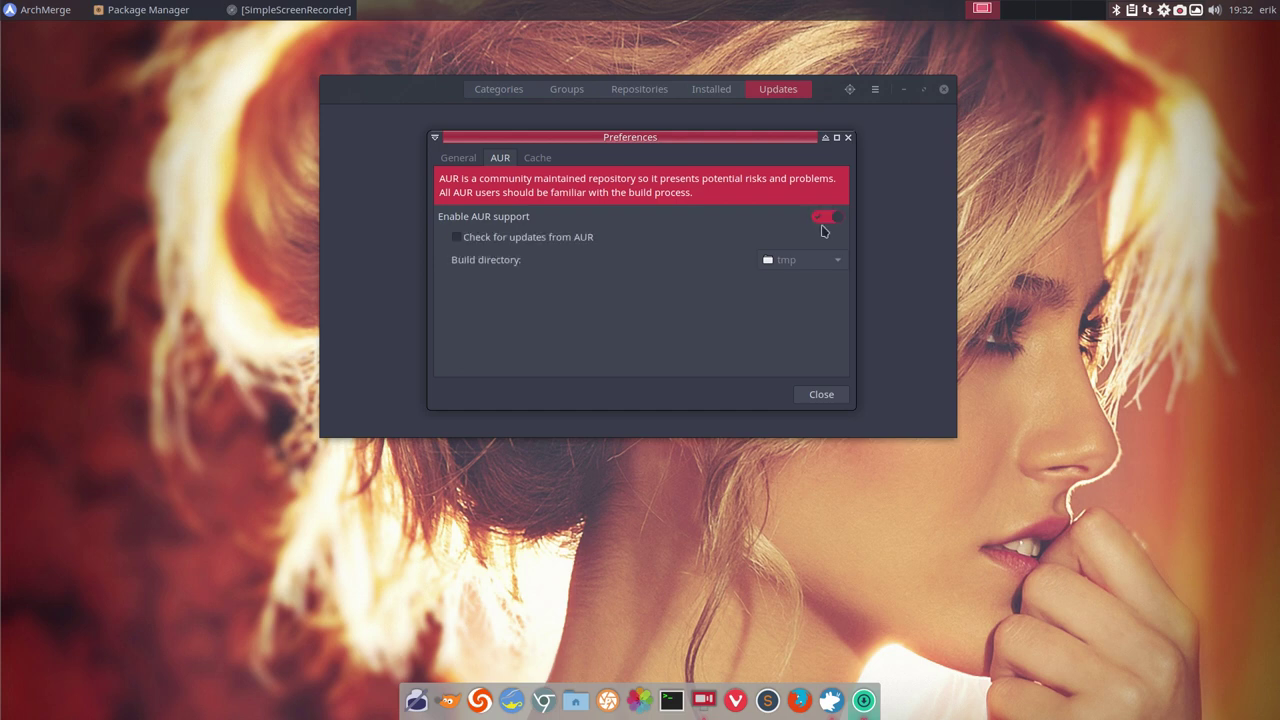
{"action": "left_click", "coordinate": [477, 242]}
{"action": "left_click", "coordinate": [820, 395]}
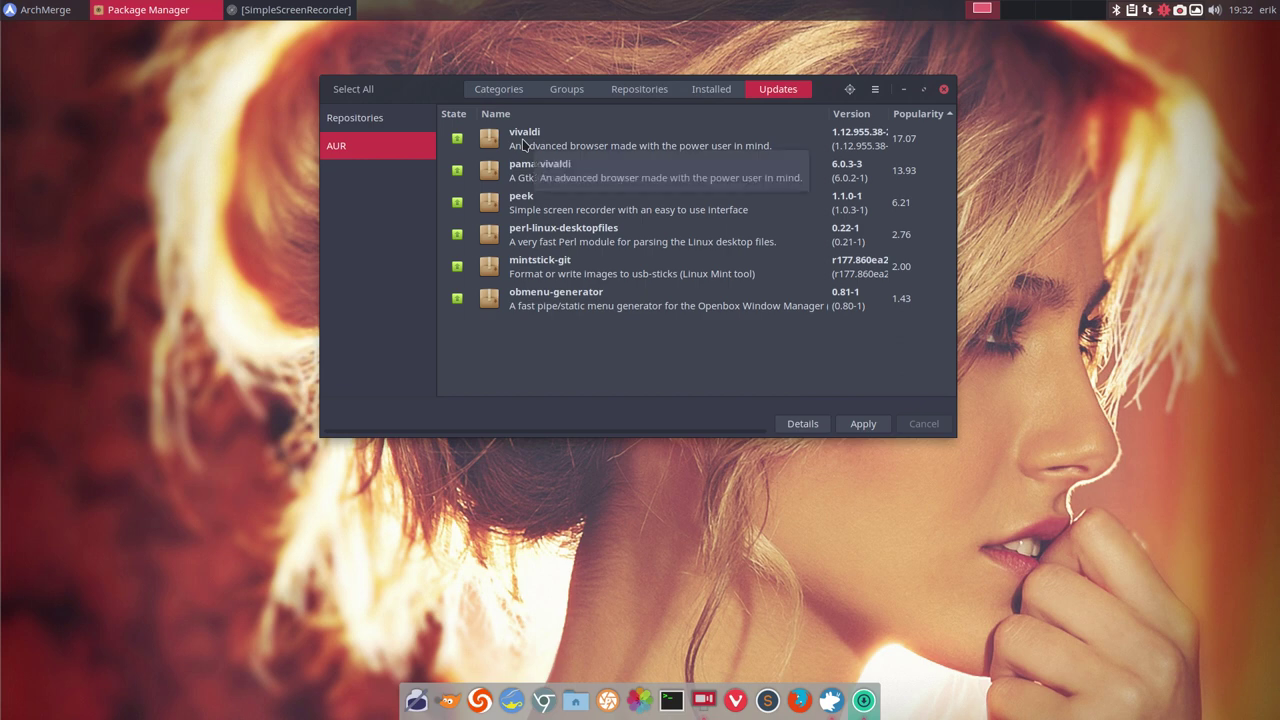
Compare the repository and AUR update lists, view the available package manager options, and move the window aside.
{"action": "left_click", "coordinate": [364, 121]}
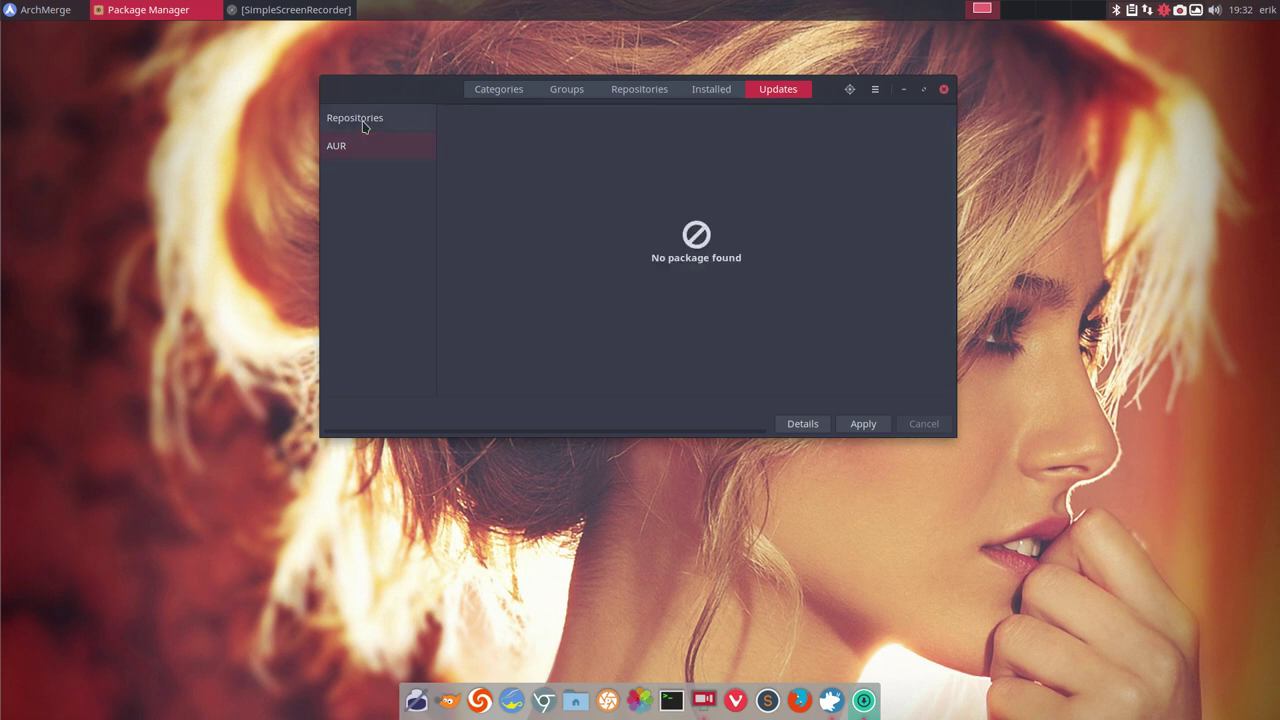
{"action": "left_click", "coordinate": [363, 158]}
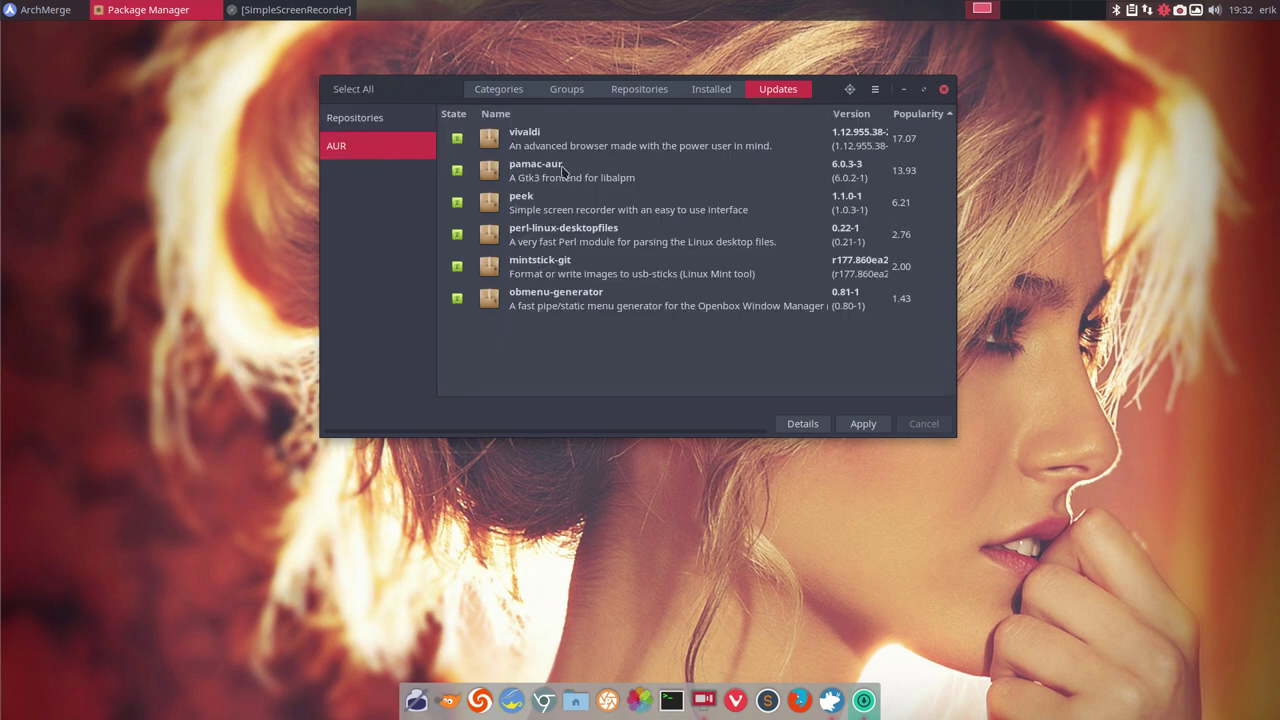
{"action": "left_click_drag", "start_coordinate": [420, 92], "coordinate": [476, 121]}
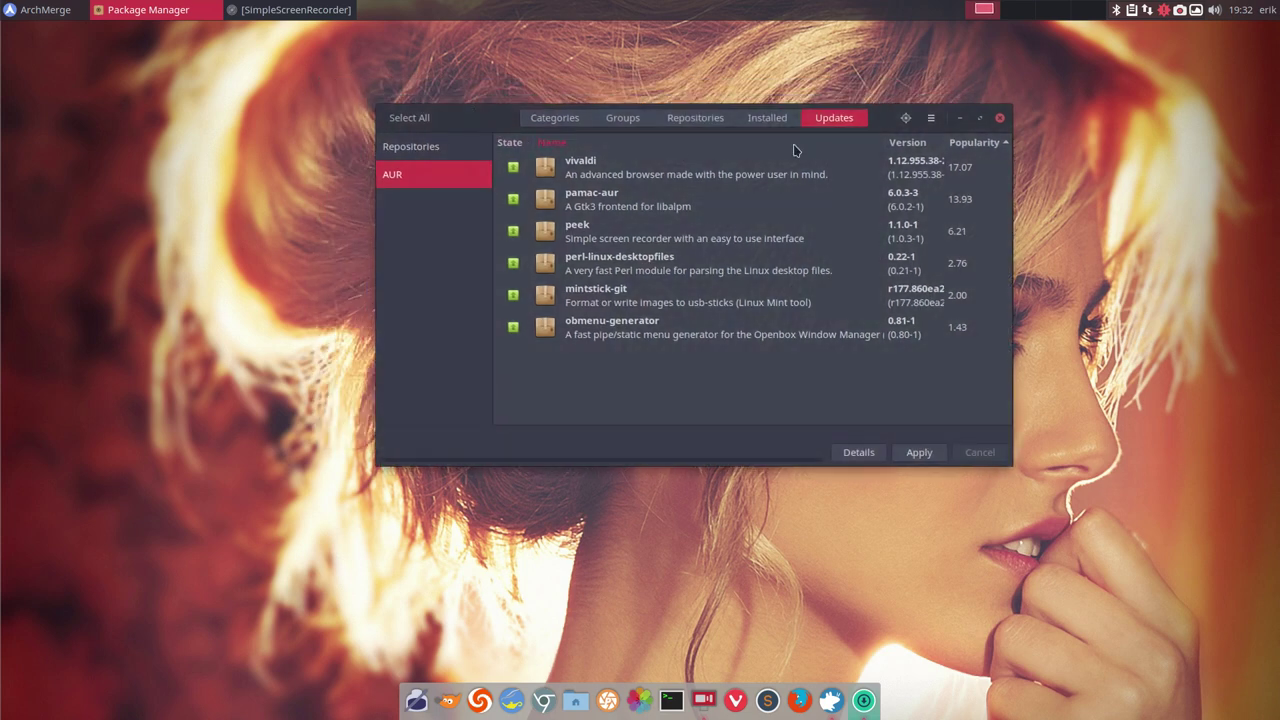
{"action": "left_click", "coordinate": [932, 120]}
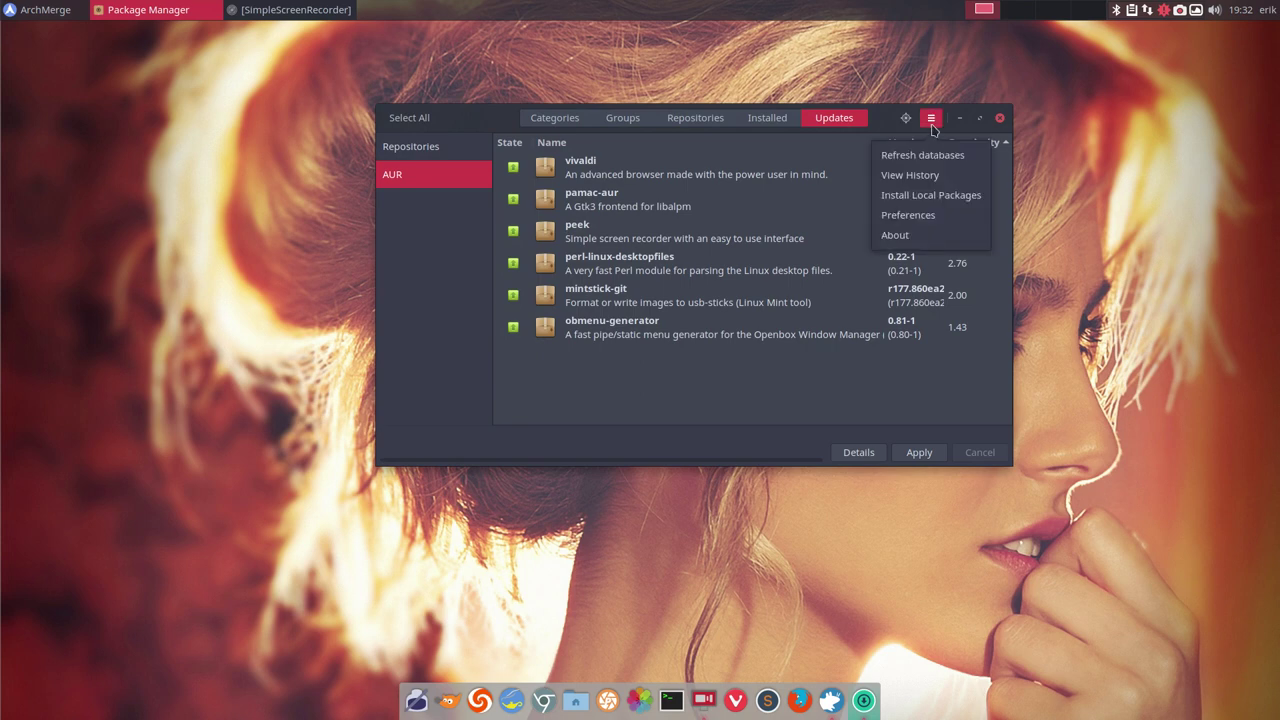
{"action": "left_click", "coordinate": [889, 122]}
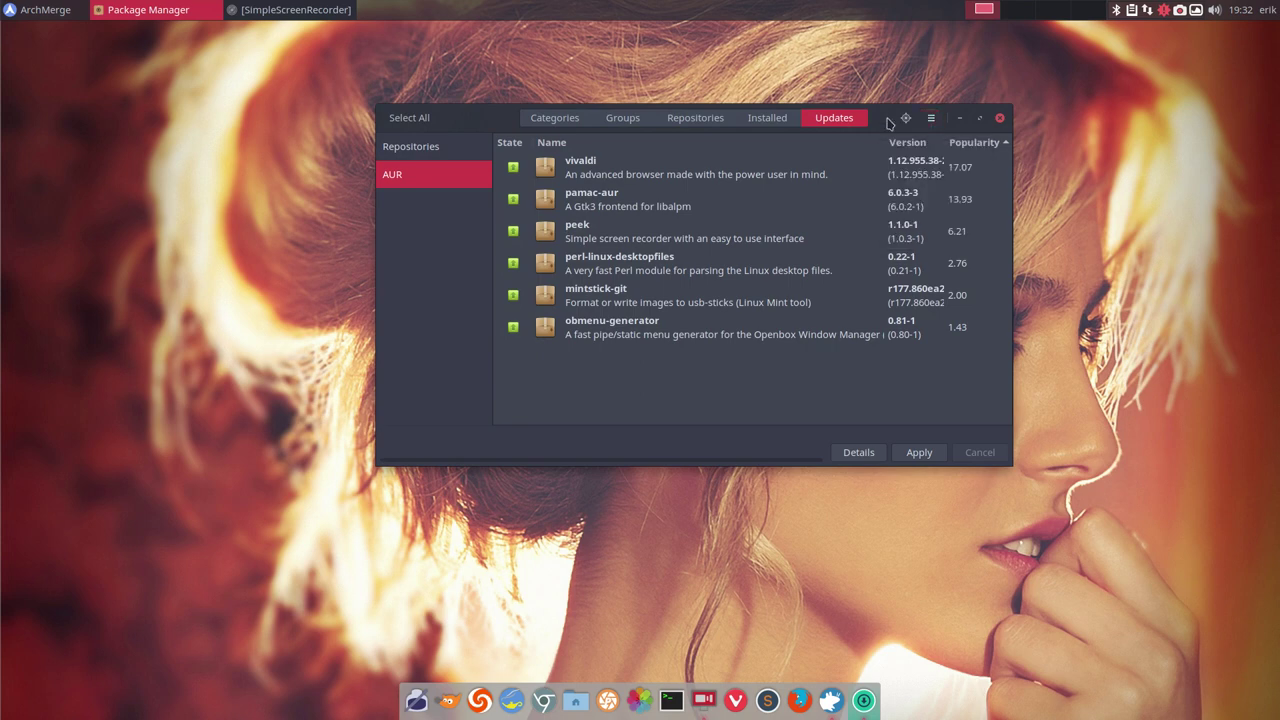
{"action": "left_click", "coordinate": [933, 126]}
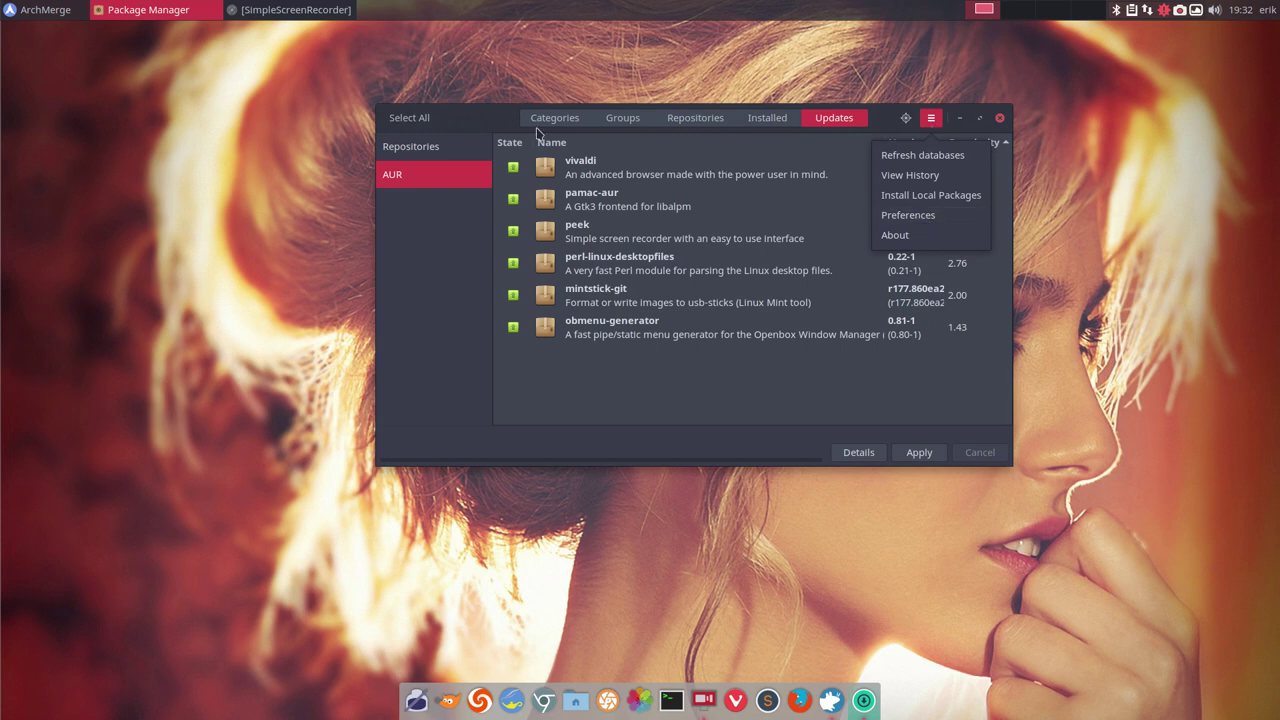
{"action": "left_click", "coordinate": [500, 122]}
{"action": "left_click_drag", "start_coordinate": [503, 116], "coordinate": [702, 60]}
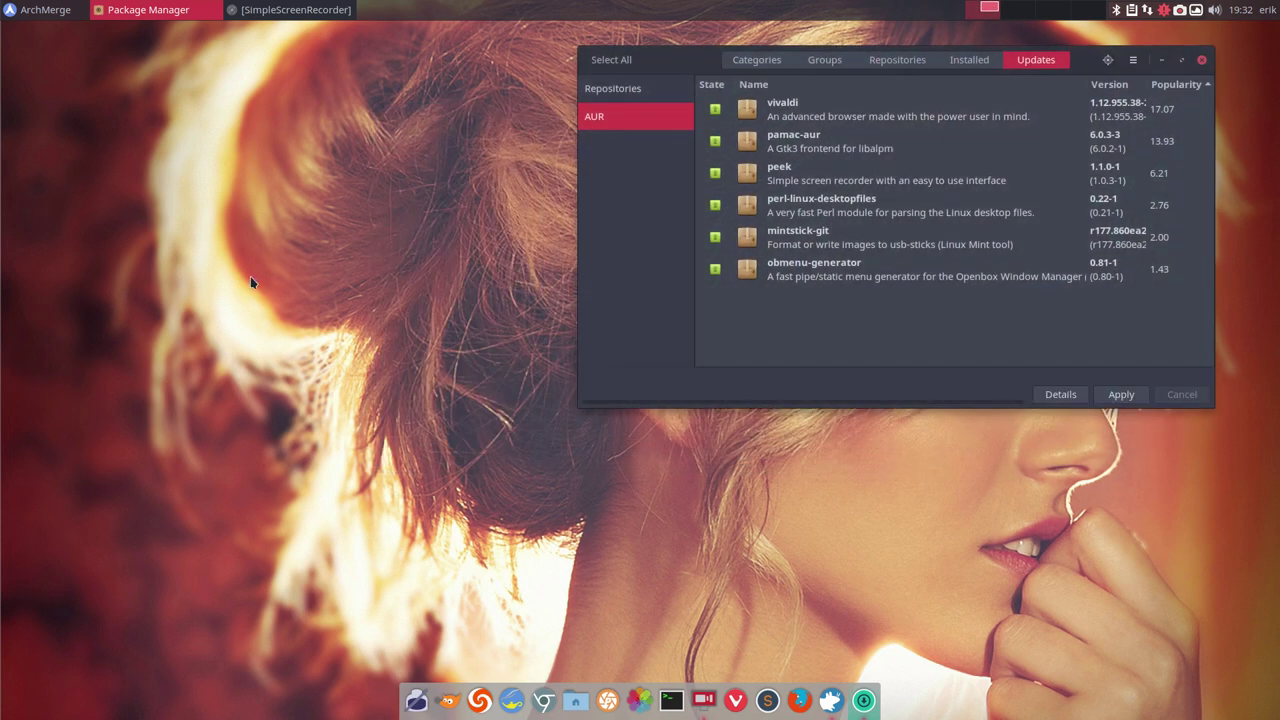
Open the Xfce terminal, and briefly open and close a second terminal in Termite.
{"action": "key", "text": "ctrl+alt+t"}
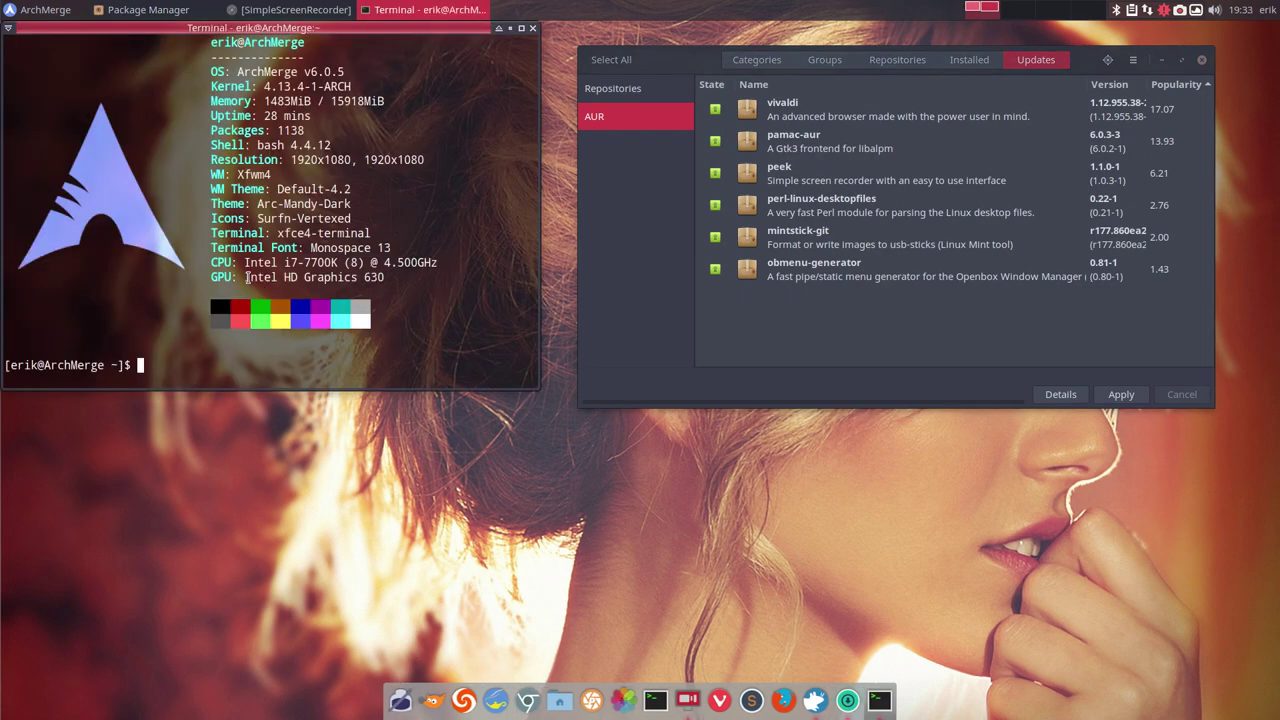
{"action": "key", "text": "super+Return"}
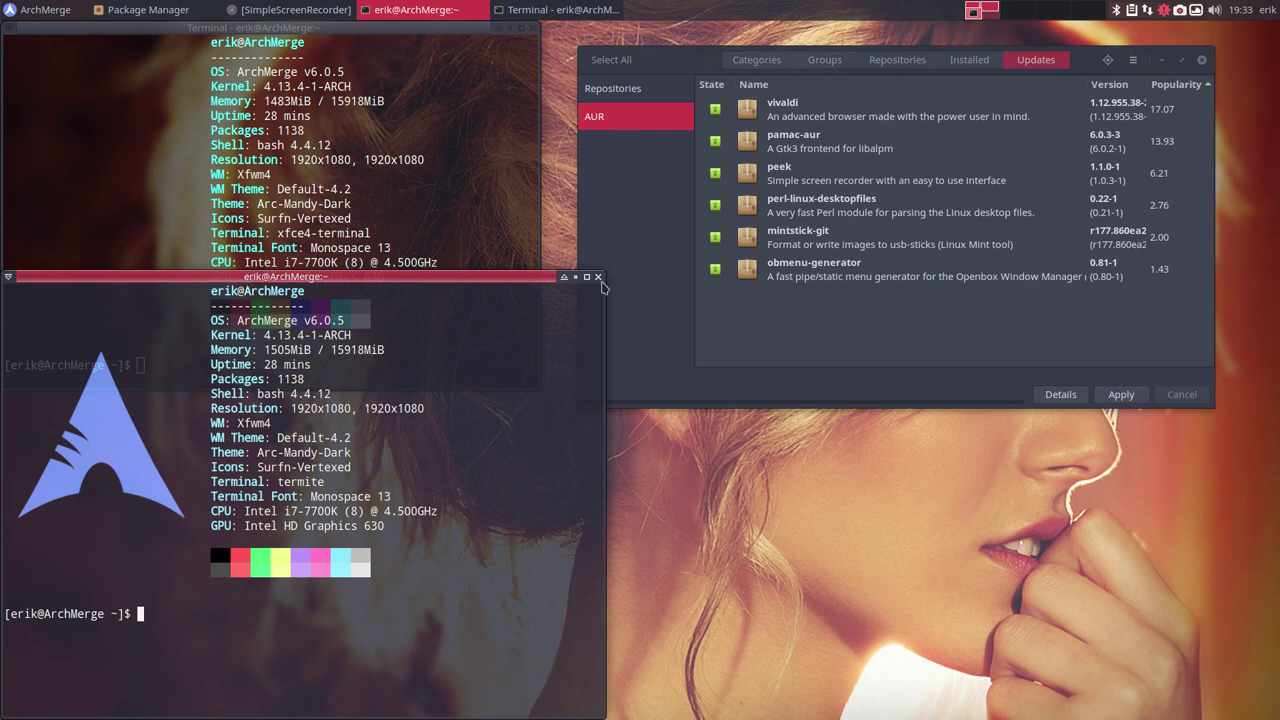
{"action": "left_click", "coordinate": [598, 277]}
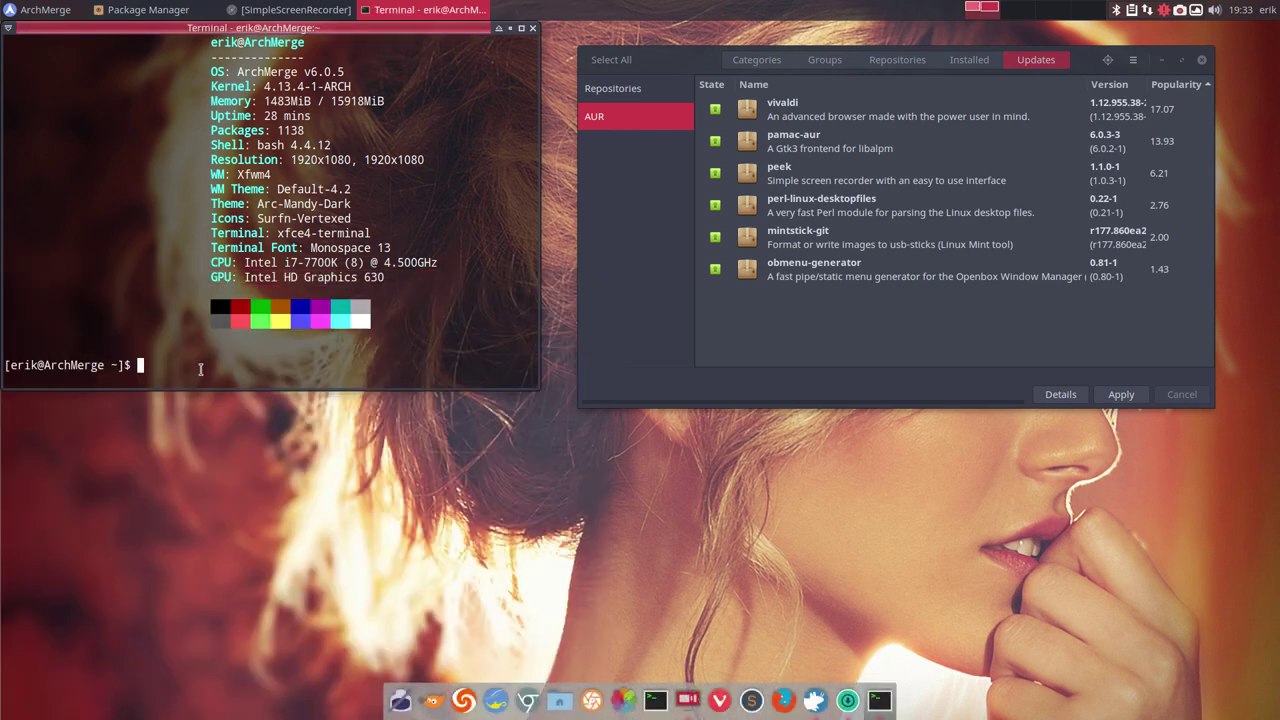
Run the pksyu alias in the terminal and enter the sudo password.
{"action": "type", "text": "pksyu"}
{"action": "key", "text": "Return"}
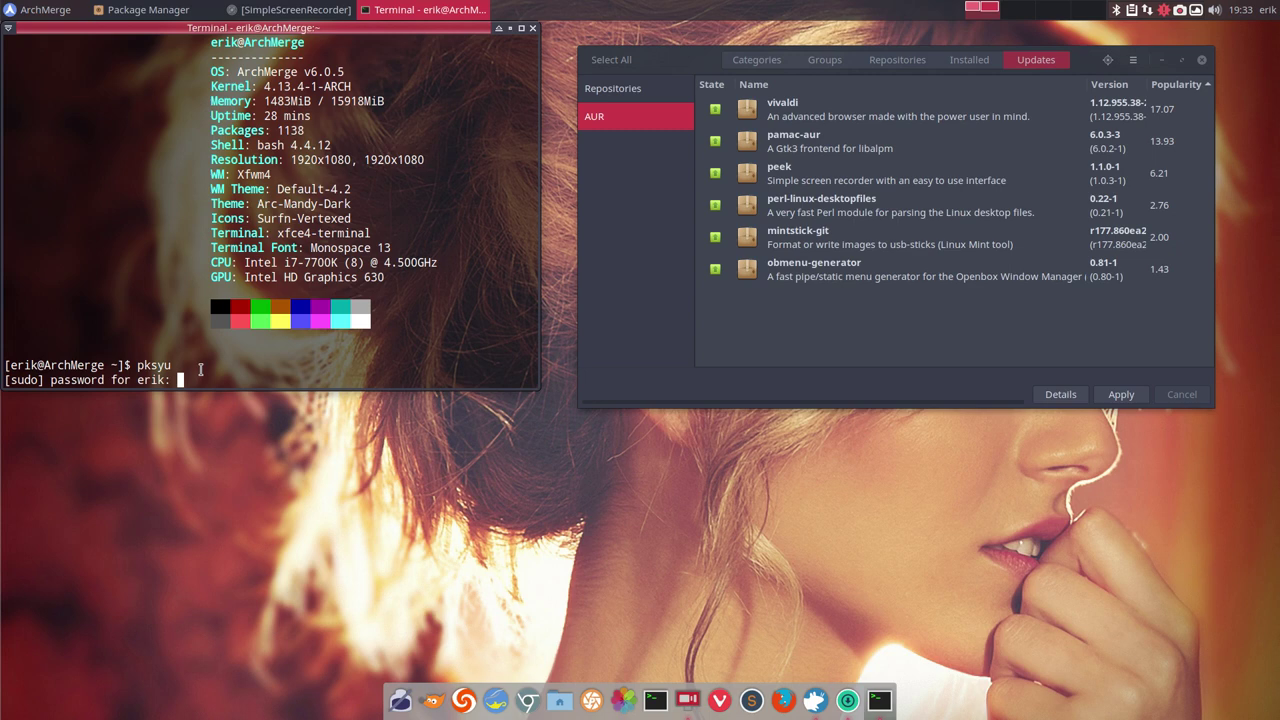
{"action": "key", "text": "Return"}
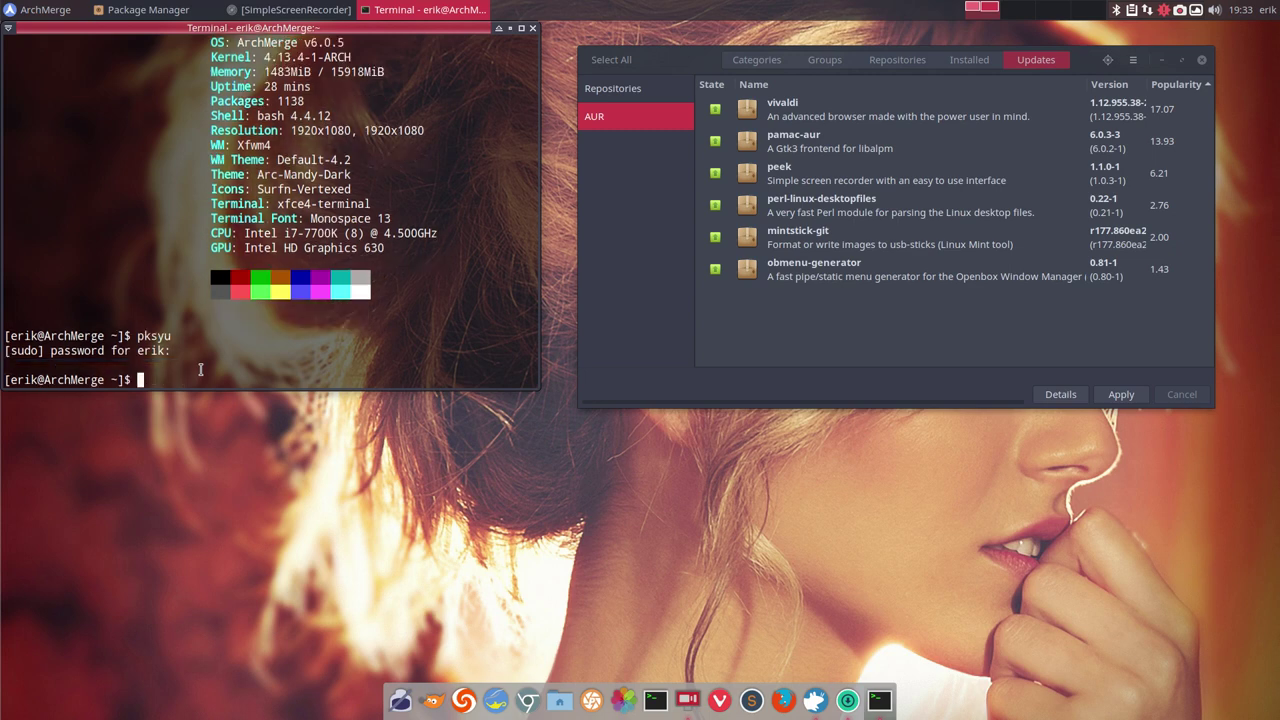
List the shell aliases and run the mirror alias to refresh the pacman mirror list, entering the sudo password.
{"action": "type", "text": "alias"}
{"action": "key", "text": "Return"}
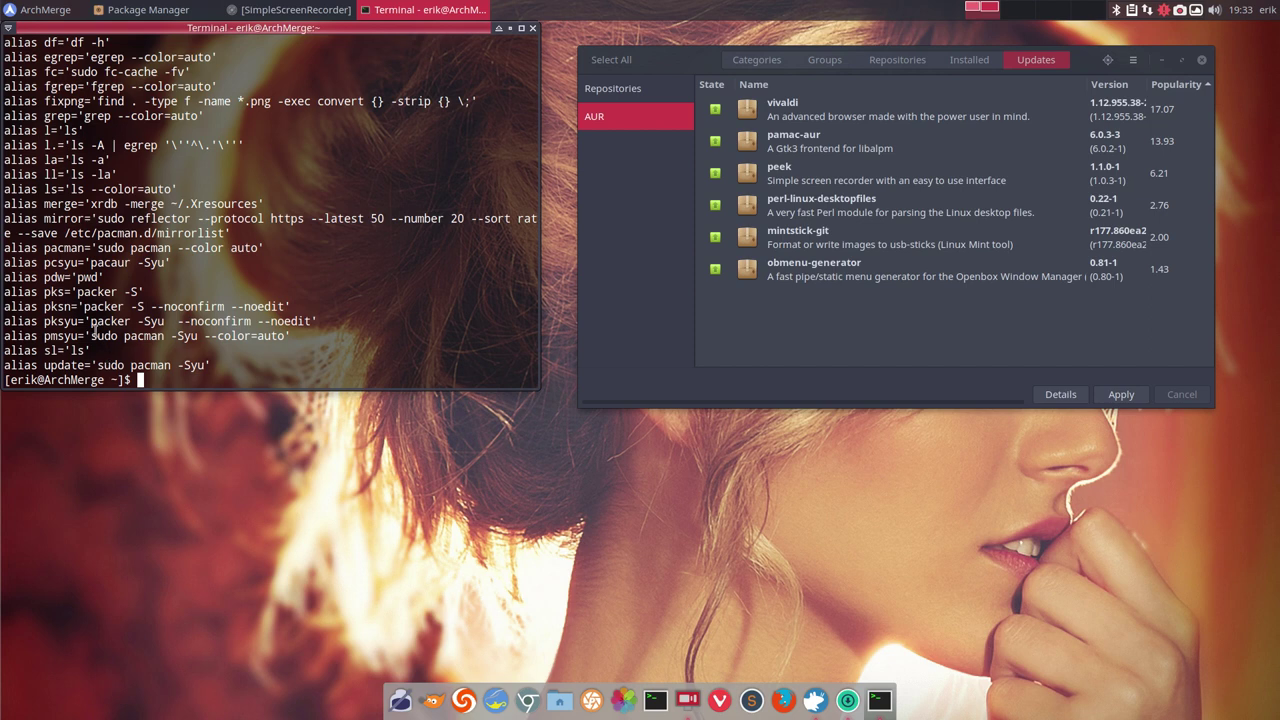
{"action": "left_click_drag", "start_coordinate": [44, 218], "coordinate": [85, 218]}
{"action": "type", "text": "mirror"}
{"action": "key", "text": "Return"}
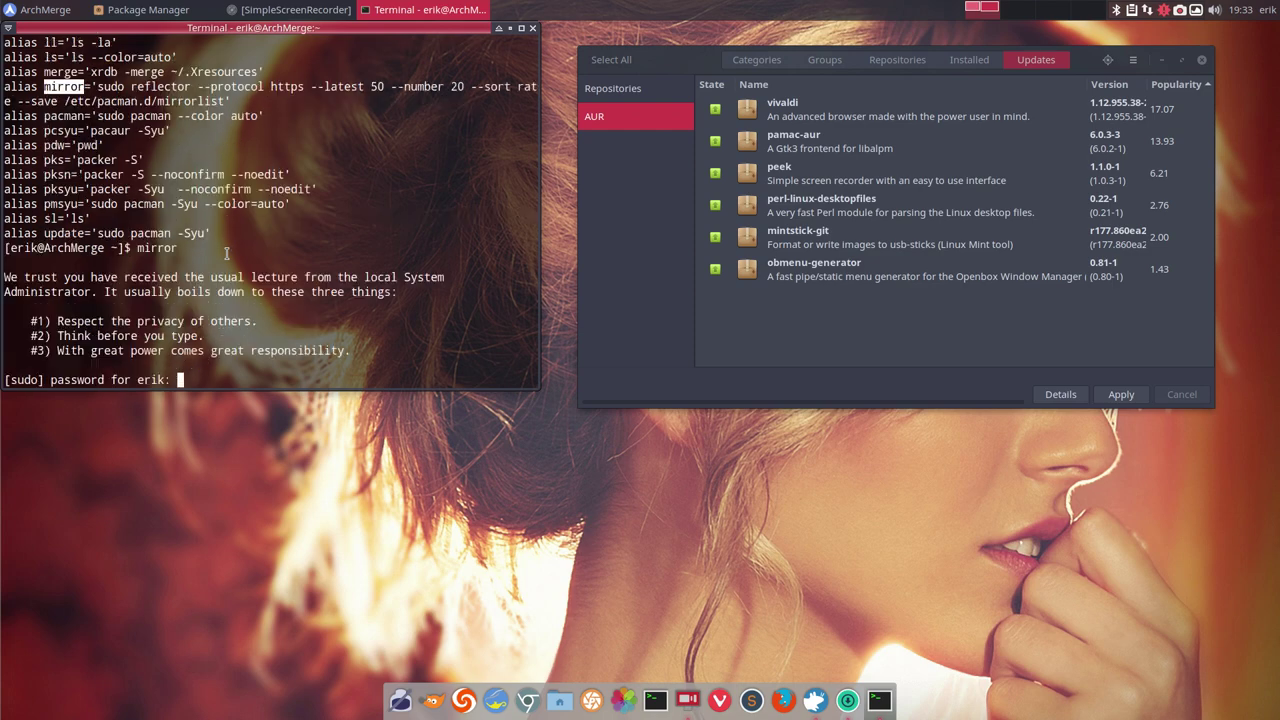
{"action": "key", "text": "Return"}
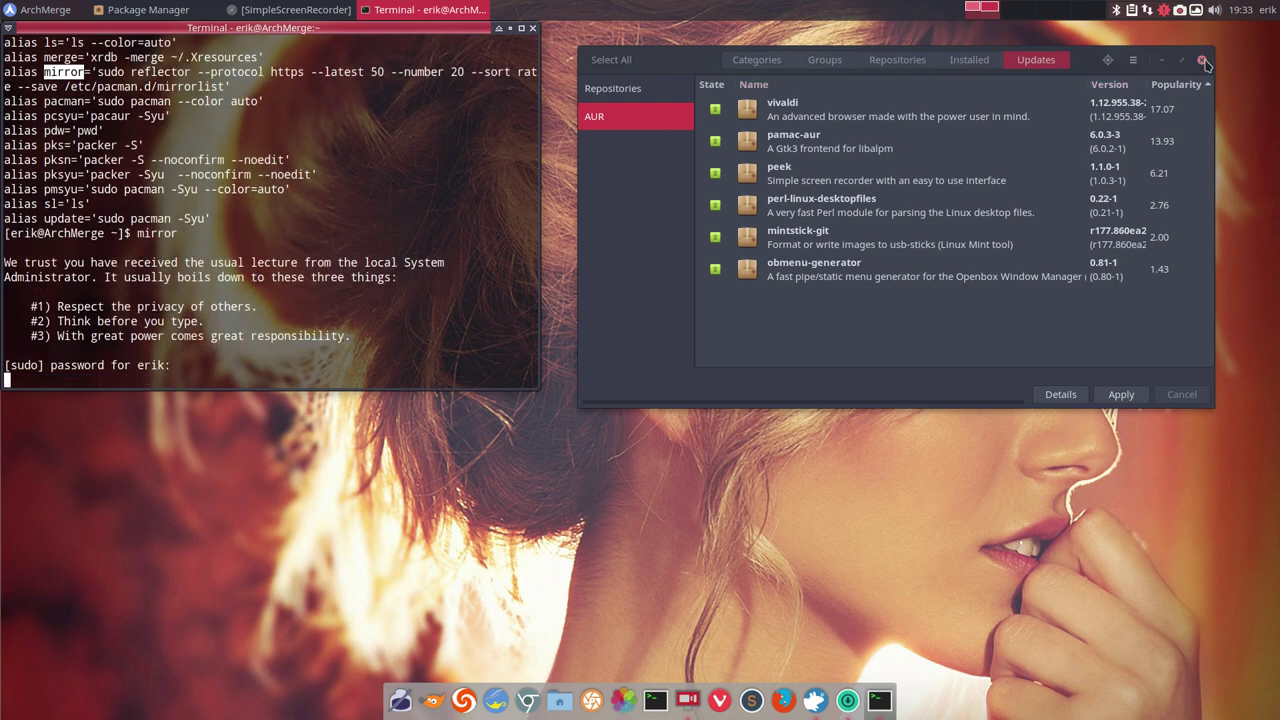
Close Package Manager, and move the terminal toward the middle of the desktop and enlarge it to about 101x26 characters.
{"action": "left_click", "coordinate": [817, 104]}
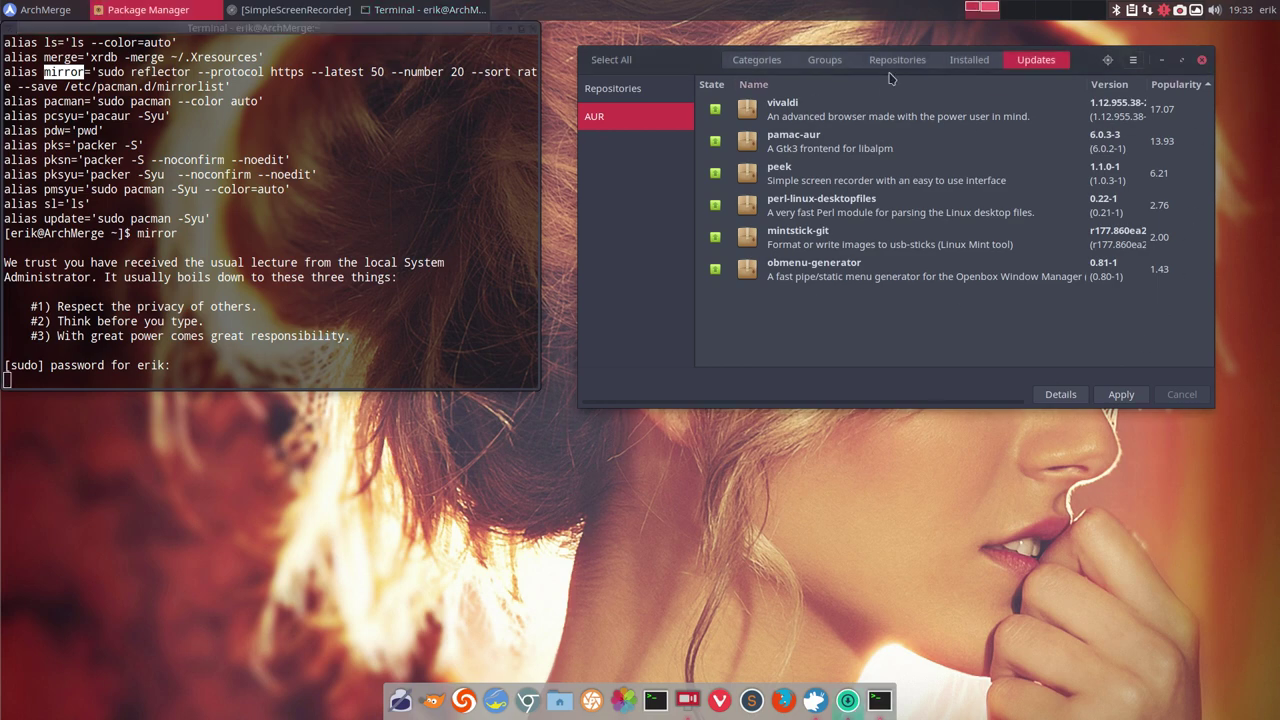
{"action": "left_click", "coordinate": [1201, 60]}
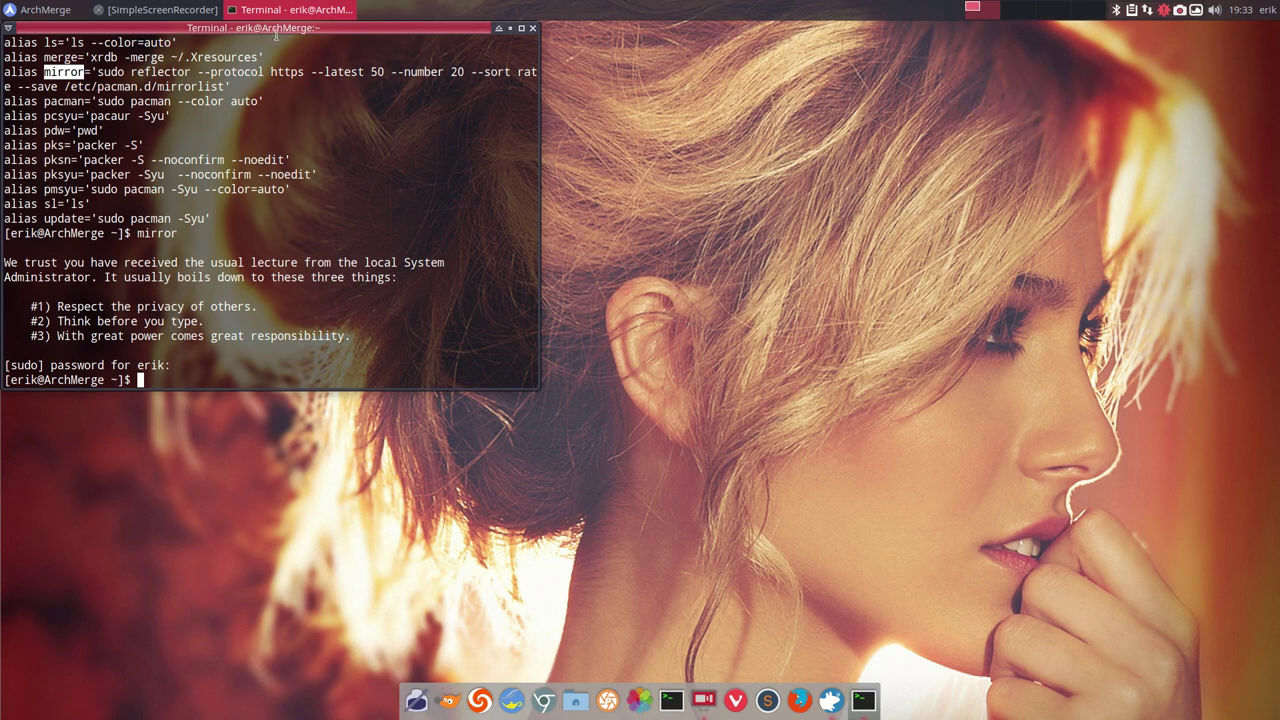
{"action": "left_click_drag", "start_coordinate": [277, 35], "coordinate": [627, 93]}
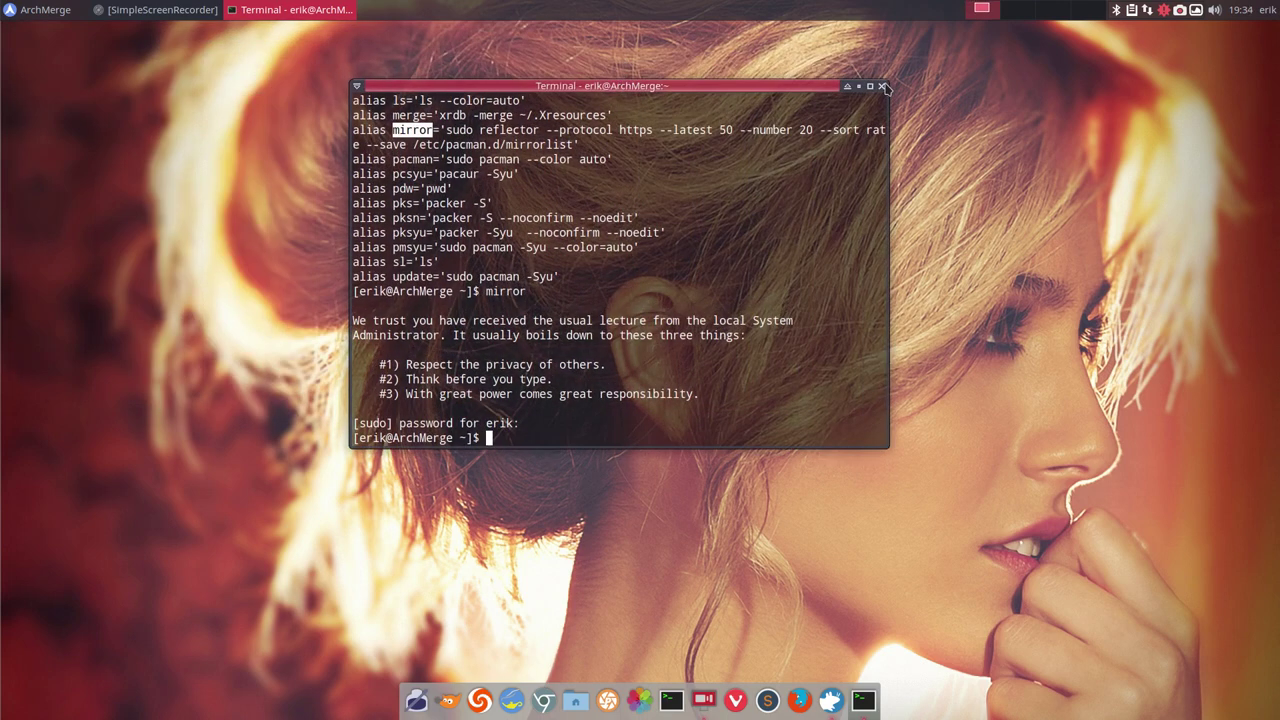
{"action": "left_click_drag", "start_coordinate": [886, 83], "coordinate": [1030, 50]}
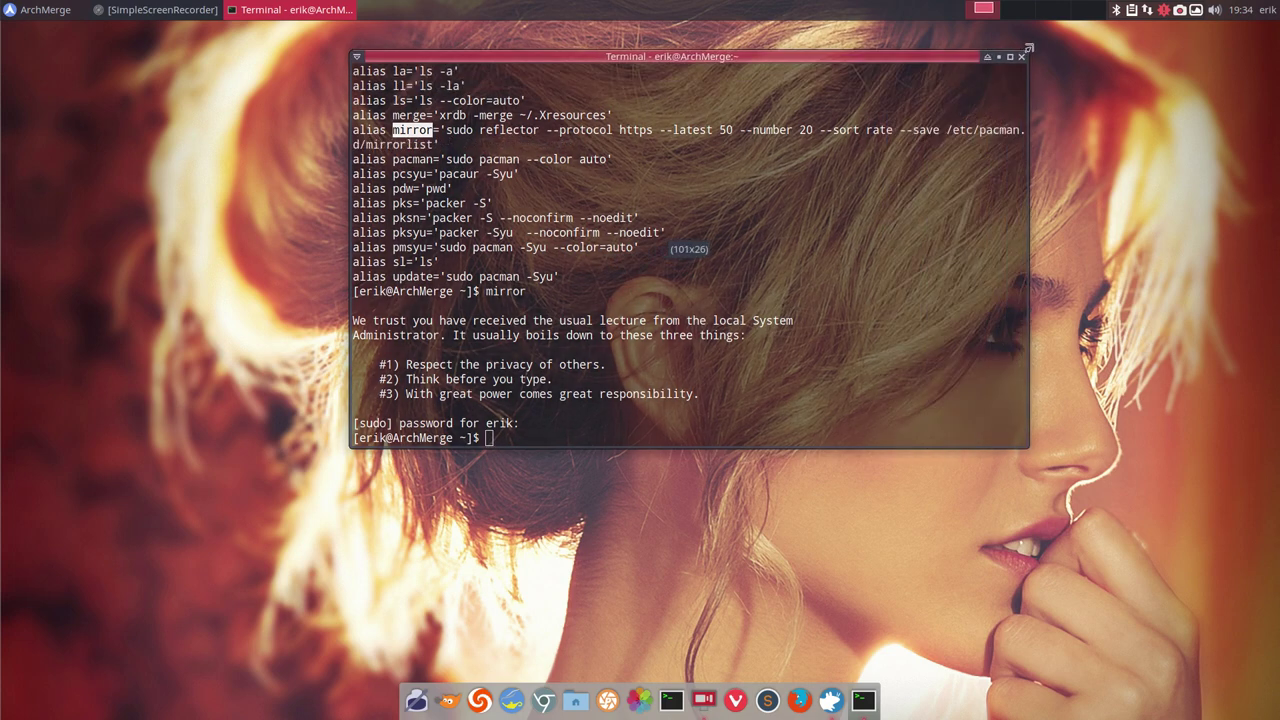
Reposition the terminal slightly lower on the desktop and open /etc/pacman.d/mirrorlist in nano.
{"action": "left_click_drag", "start_coordinate": [747, 57], "coordinate": [705, 85]}
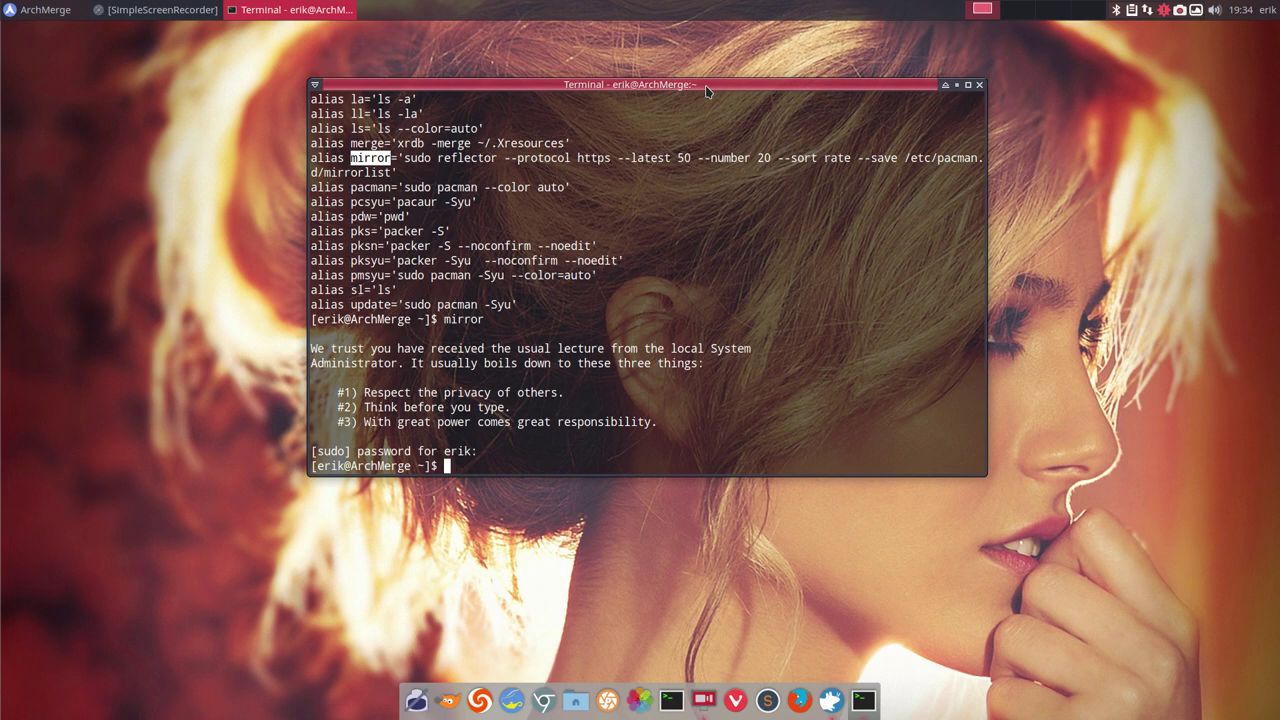
{"action": "type", "text": "nano /etc/pacman.m"}
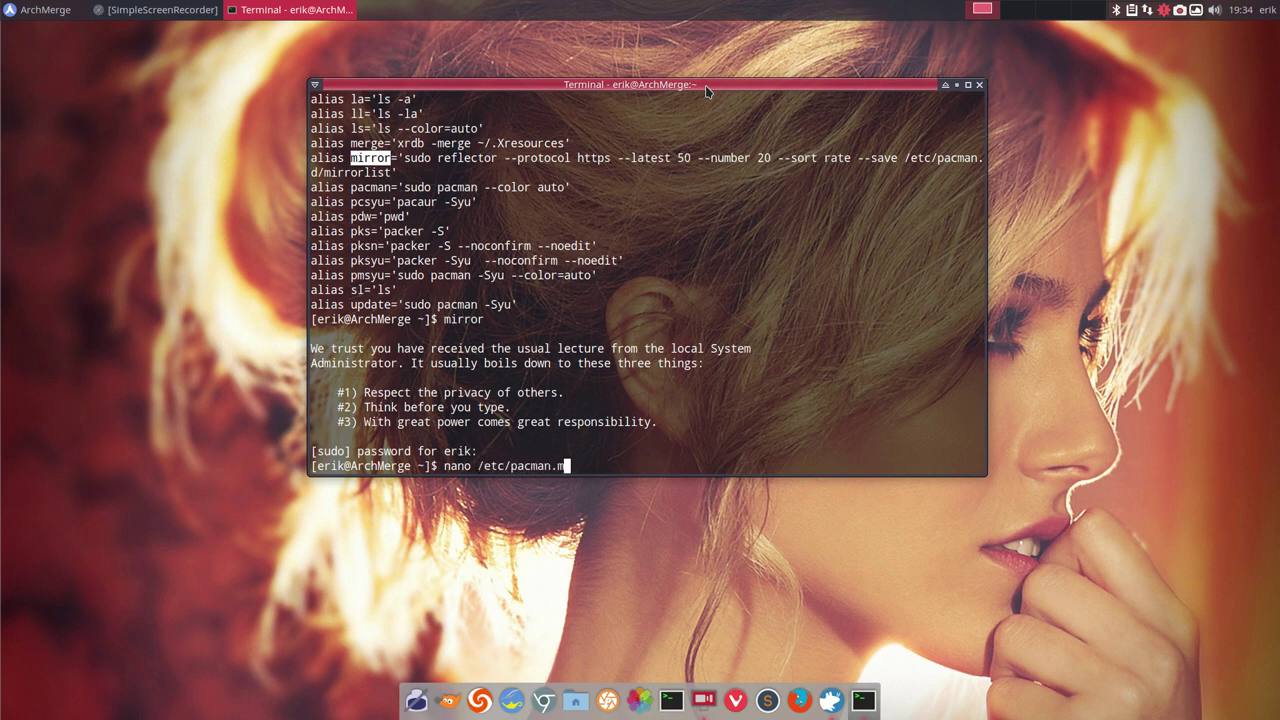
{"action": "key", "text": "BackSpace"}
{"action": "type", "text": "d/m"}
{"action": "key", "text": "Tab"}
{"action": "key", "text": "Return"}
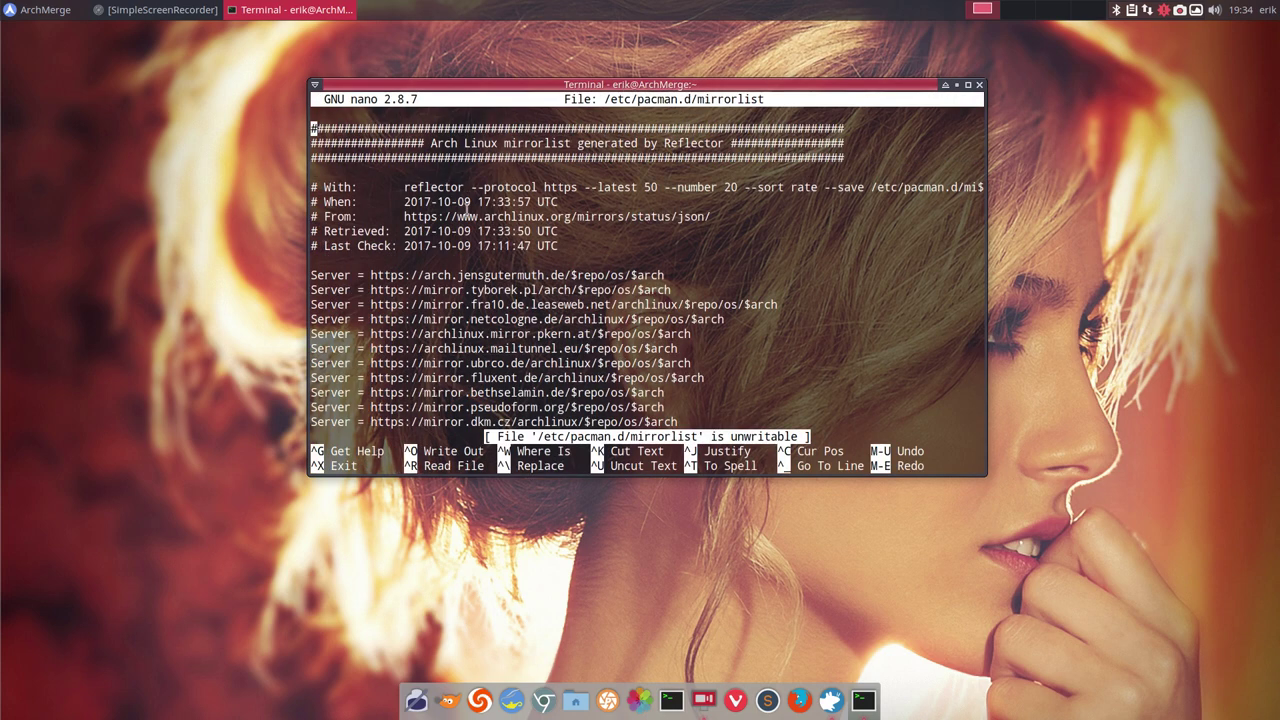
Check the mirror list's Last Check timestamp against the panel clock's calendar, and exit nano without editing the file.
{"action": "left_click_drag", "start_coordinate": [437, 245], "coordinate": [580, 243]}
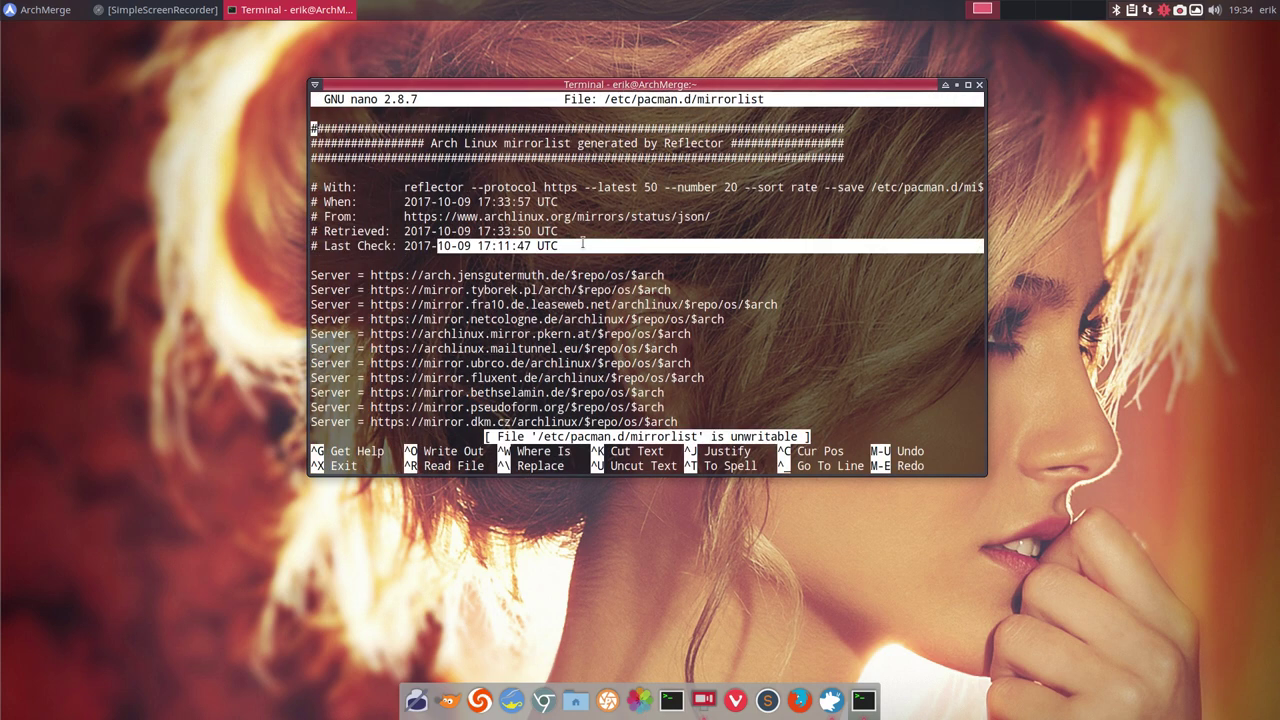
{"action": "left_click", "coordinate": [1240, 10]}
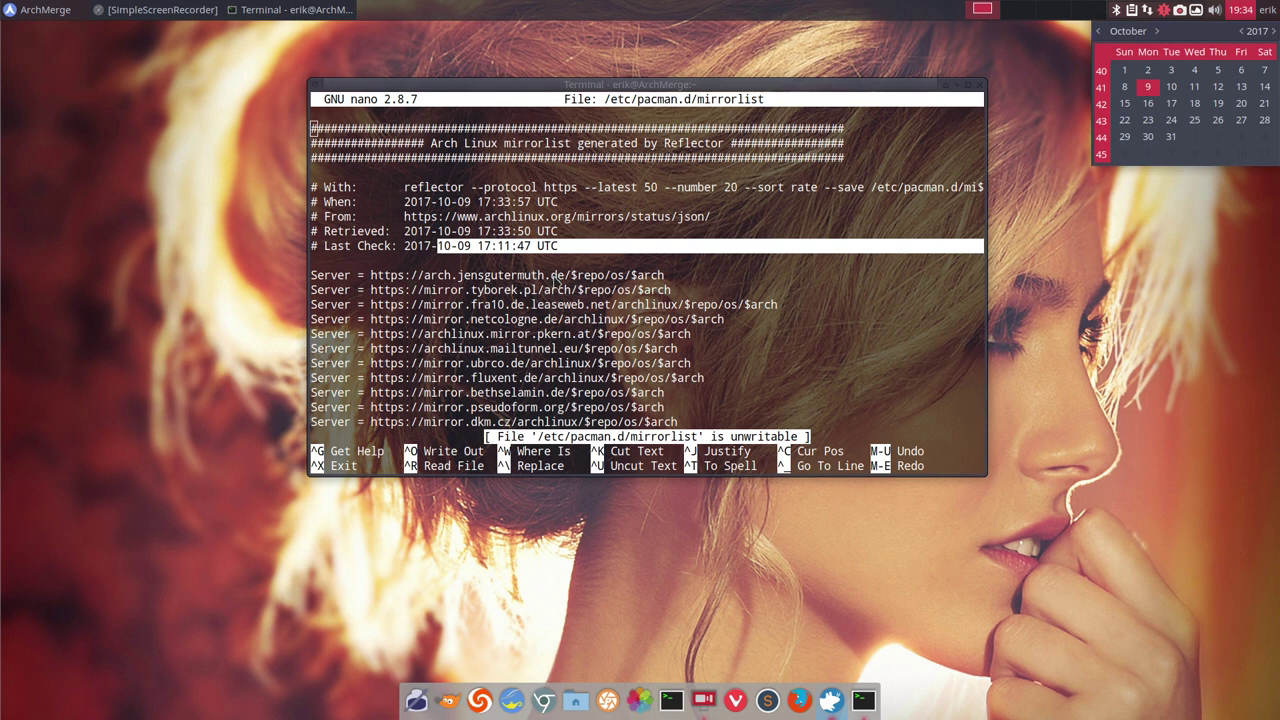
{"action": "left_click", "coordinate": [555, 280]}
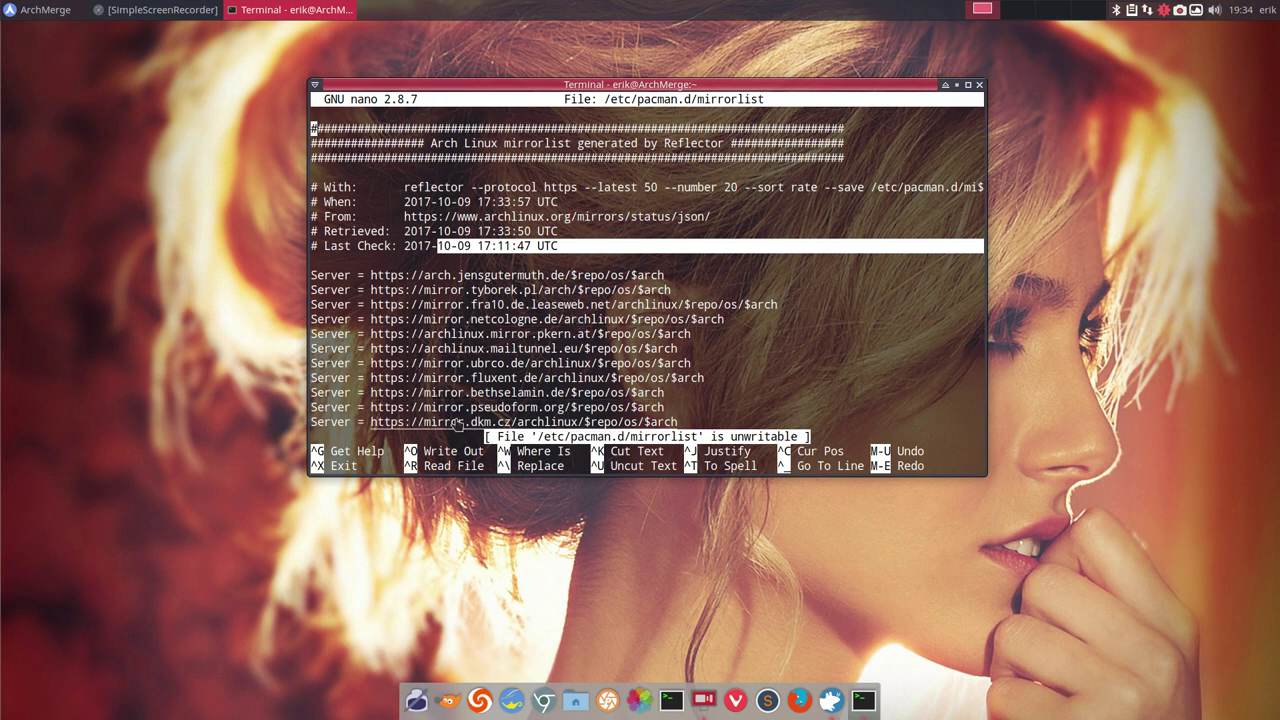
{"action": "left_click_drag", "start_coordinate": [332, 466], "coordinate": [370, 466]}
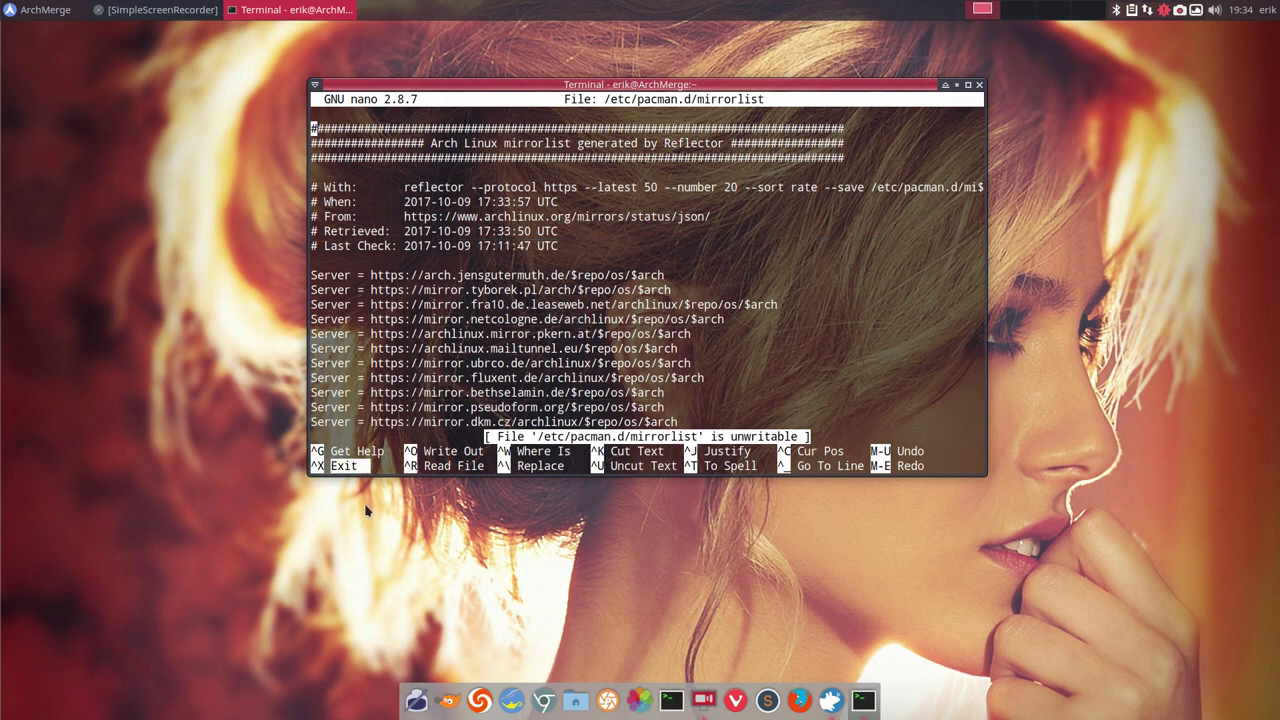
{"action": "key", "text": "ctrl+x"}
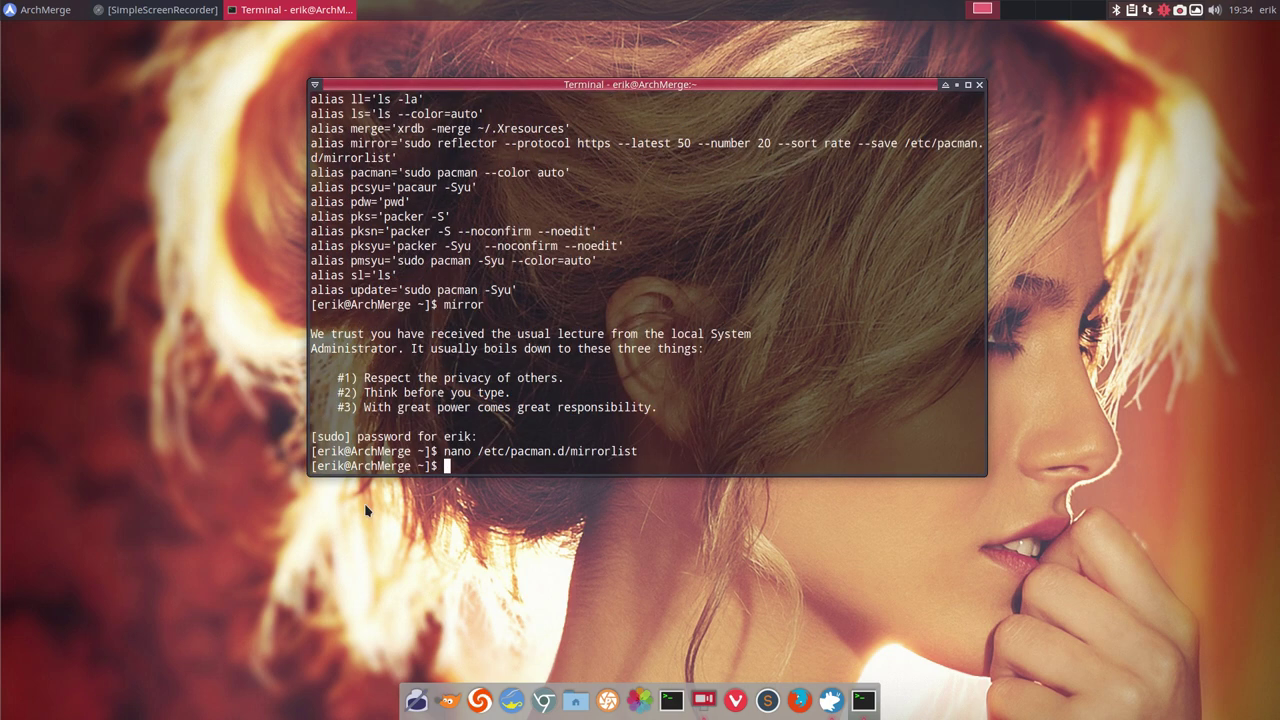